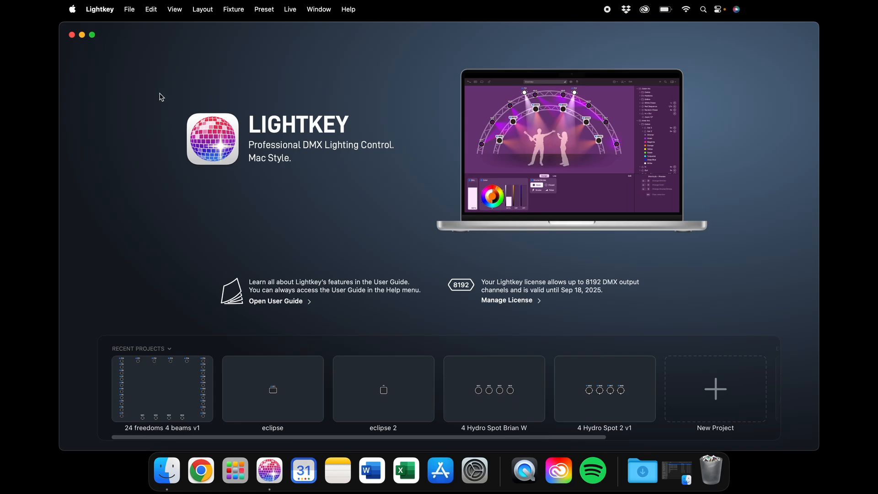
Step: Browse the 3 Astera and 4 movers v1 project files, then cancel without opening
{"action": "left_click", "coordinate": [130, 9]}
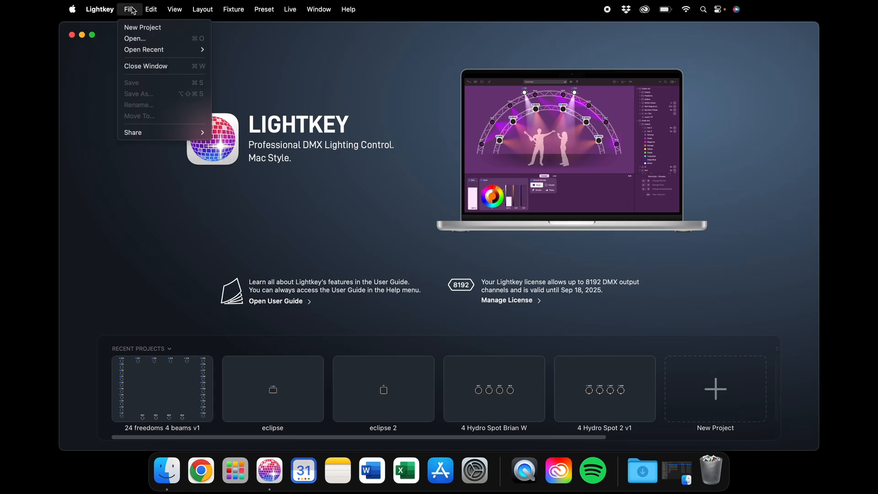
{"action": "left_click", "coordinate": [130, 38]}
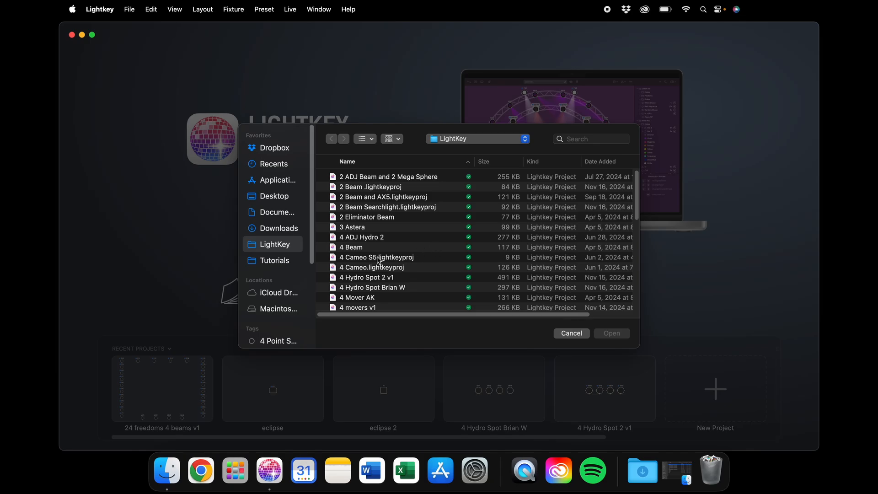
{"action": "left_click", "coordinate": [373, 228]}
{"action": "left_click", "coordinate": [372, 258]}
{"action": "left_click", "coordinate": [367, 307]}
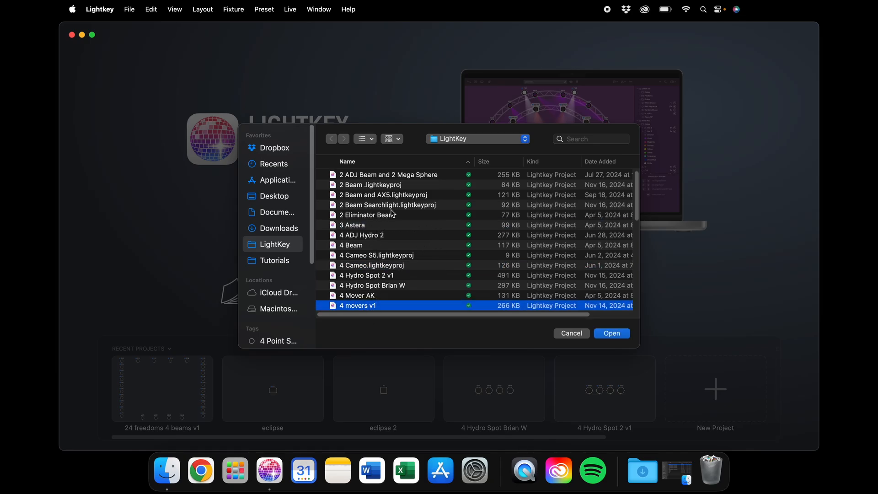
{"action": "left_click", "coordinate": [461, 141]}
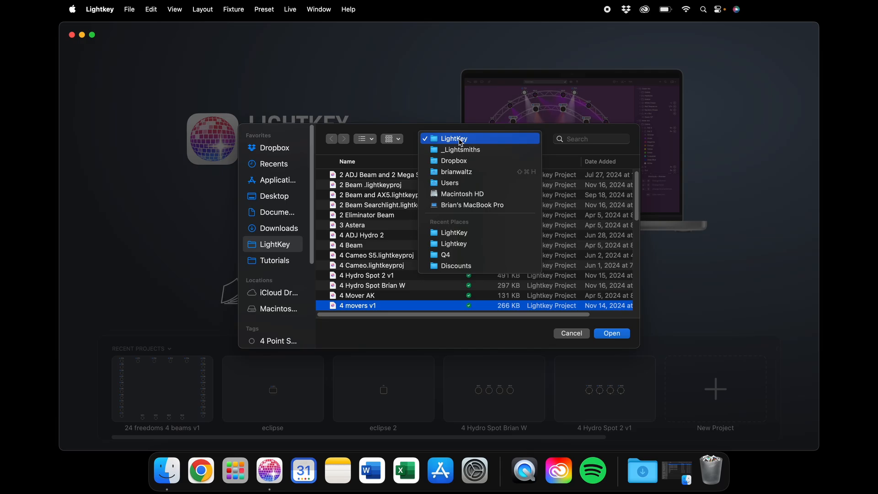
{"action": "left_click", "coordinate": [460, 140]}
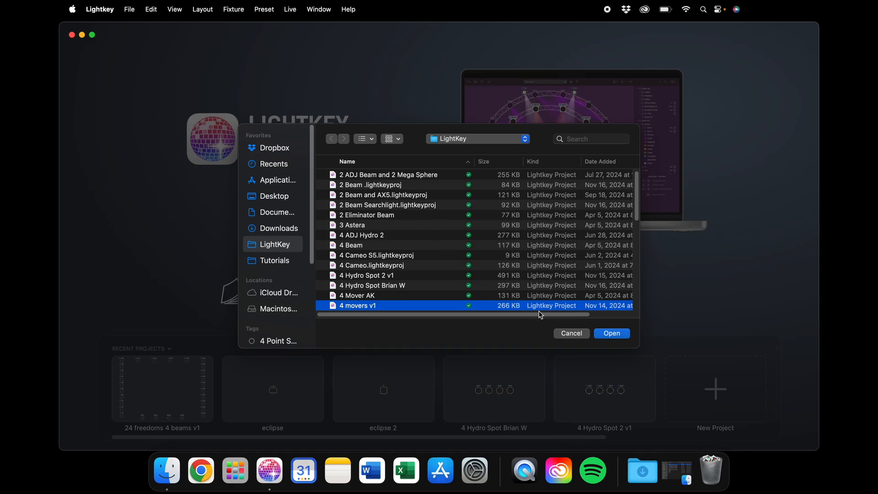
{"action": "left_click", "coordinate": [569, 332]}
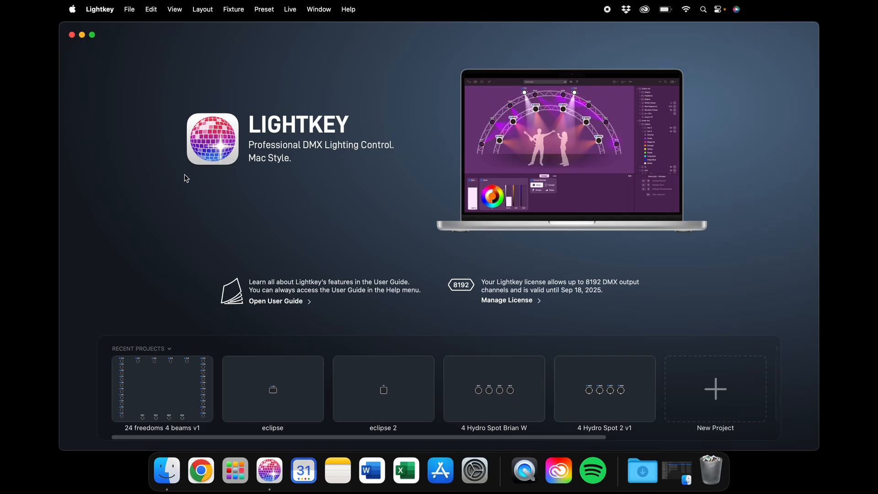
Step: Open 24 freedoms 4 beams v1 and inspect the Ups colors, Ups animations and Movements preset folders
{"action": "double_click", "coordinate": [175, 380]}
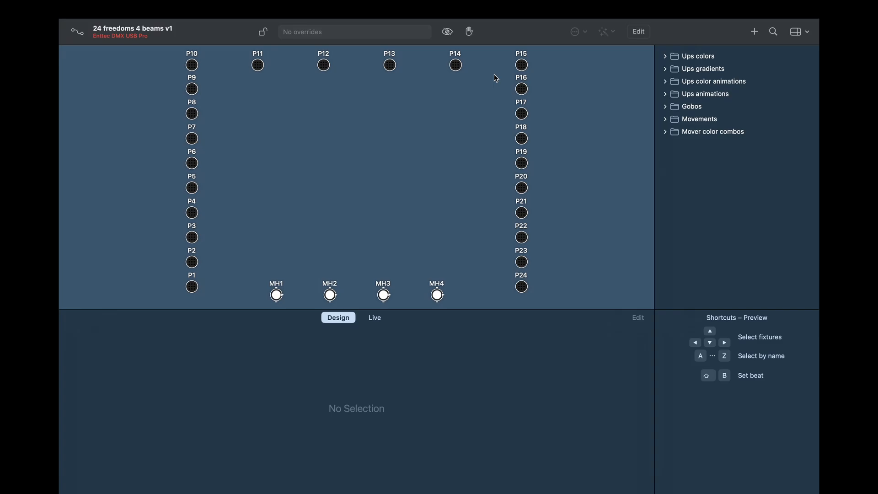
{"action": "left_click", "coordinate": [666, 56]}
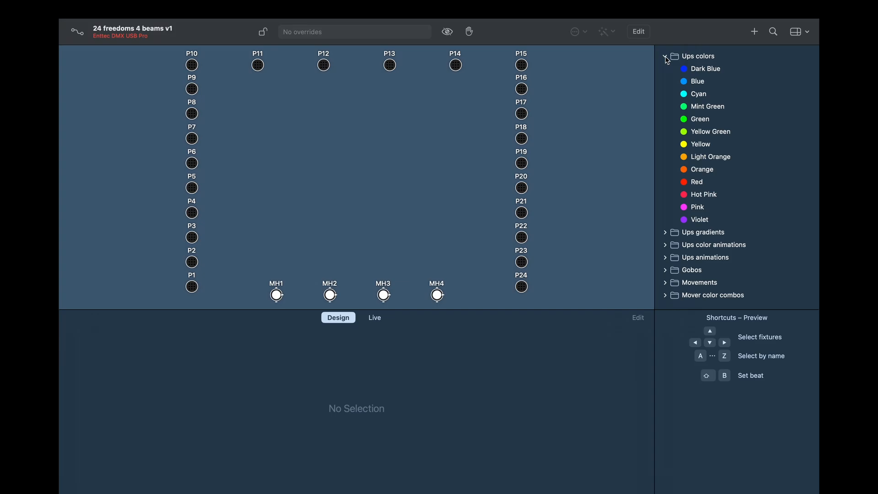
{"action": "left_click", "coordinate": [666, 57]}
{"action": "left_click", "coordinate": [666, 94]}
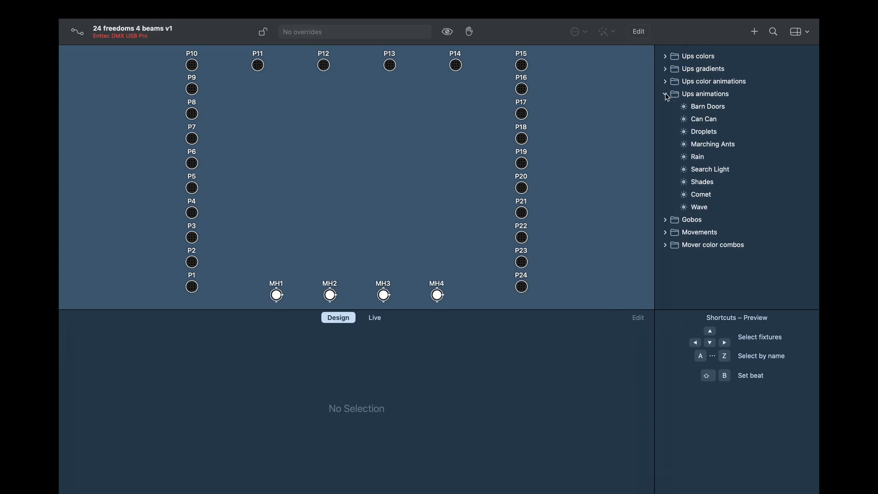
{"action": "left_click", "coordinate": [667, 95]}
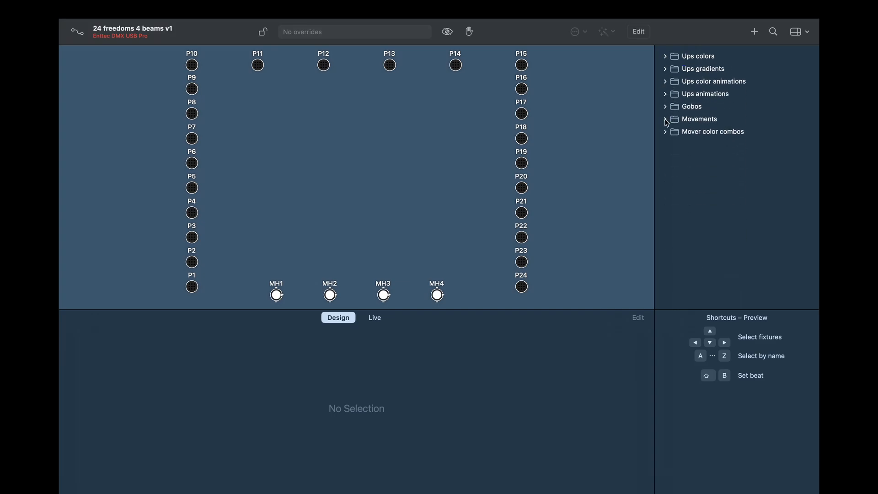
{"action": "left_click", "coordinate": [666, 120]}
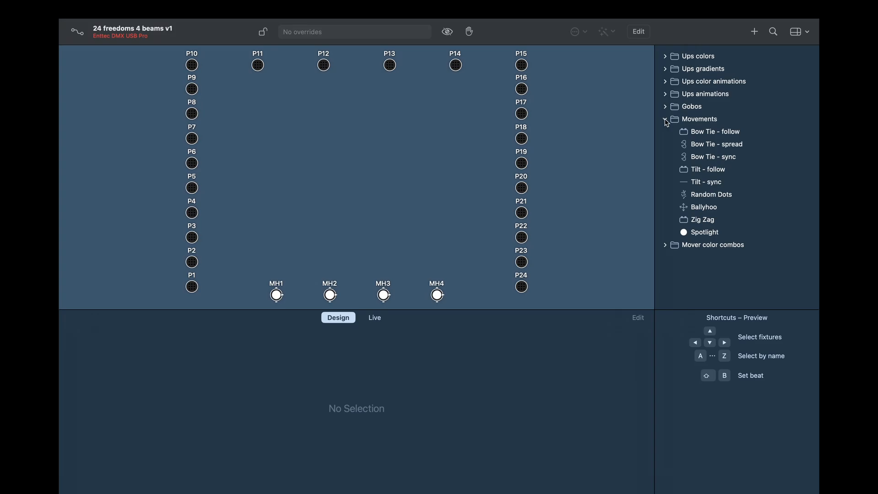
{"action": "left_click", "coordinate": [666, 120]}
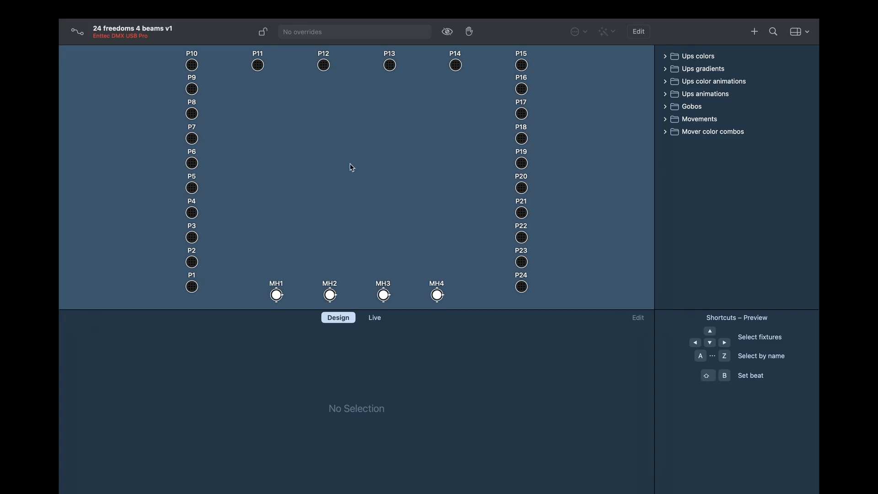
Step: Select all 24 par fixtures, set their dimmer to full and tune the color wheel to purple
{"action": "double_click", "coordinate": [199, 288]}
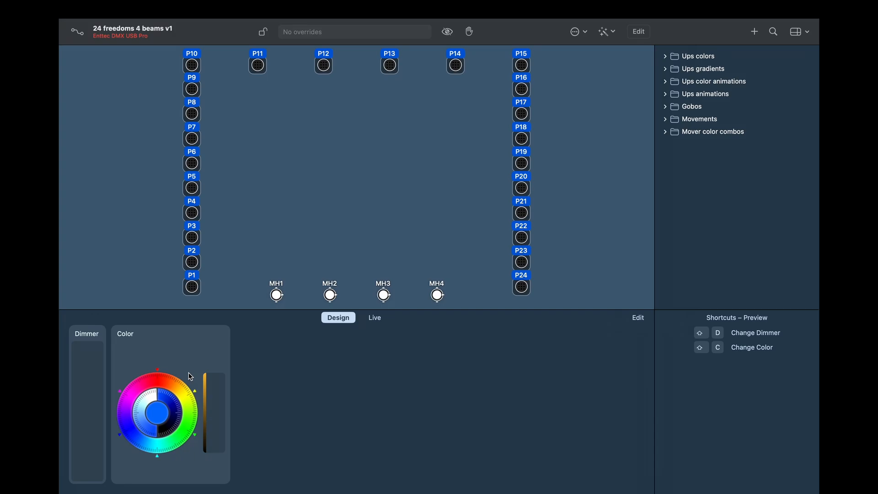
{"action": "left_click_drag", "start_coordinate": [82, 387], "coordinate": [96, 326]}
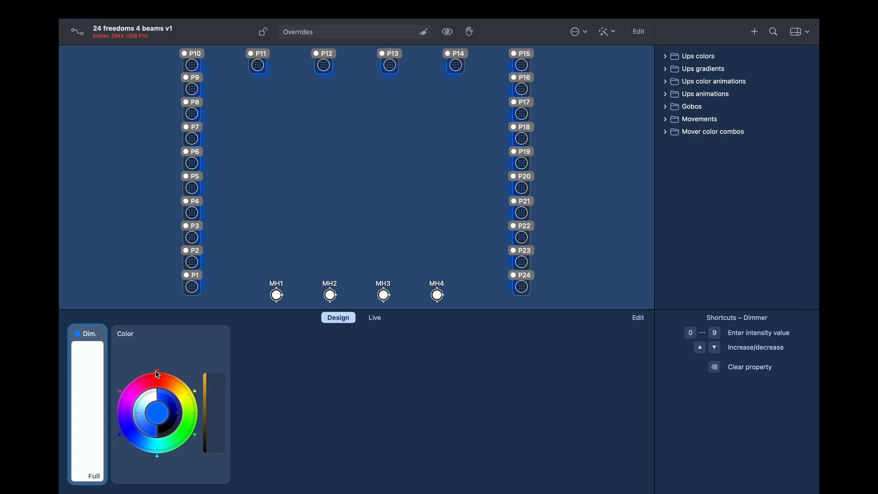
{"action": "left_click_drag", "start_coordinate": [149, 389], "coordinate": [186, 391]}
{"action": "left_click_drag", "start_coordinate": [192, 435], "coordinate": [136, 438]}
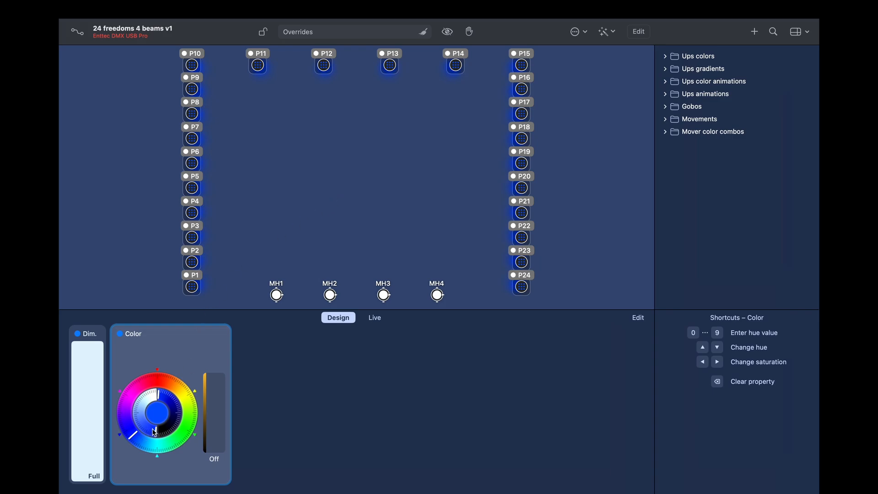
{"action": "mouse_move", "coordinate": [155, 433]}
{"action": "left_mouse_down"}
{"action": "mouse_move", "coordinate": [138, 412]}
{"action": "mouse_move", "coordinate": [156, 401]}
{"action": "mouse_move", "coordinate": [126, 410]}
{"action": "mouse_move", "coordinate": [138, 428]}
{"action": "mouse_move", "coordinate": [163, 435]}
{"action": "left_mouse_up"}
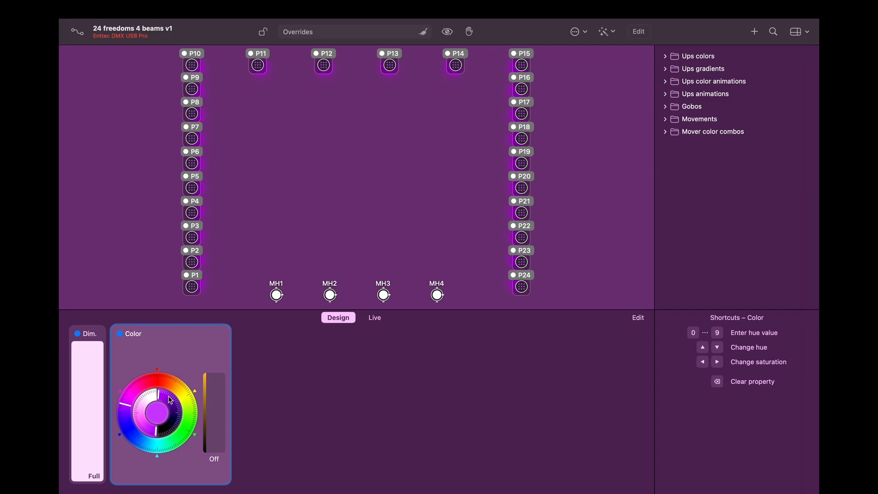
{"action": "left_click_drag", "start_coordinate": [164, 394], "coordinate": [135, 383]}
Step: Select MH1, raise its dimmer to full, choose the green color wheel swatch, then deselect it
{"action": "left_click", "coordinate": [265, 233]}
{"action": "mouse_move", "coordinate": [251, 252]}
{"action": "left_mouse_down"}
{"action": "mouse_move", "coordinate": [274, 295]}
{"action": "mouse_move", "coordinate": [295, 285]}
{"action": "left_mouse_up"}
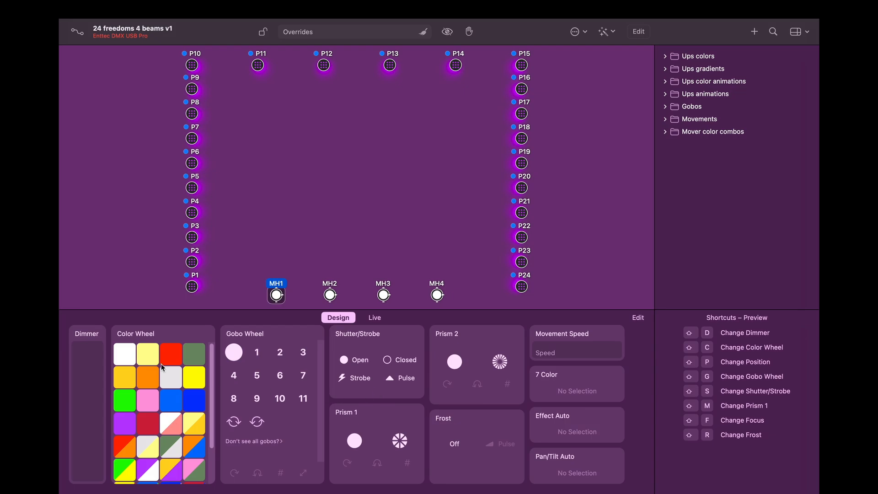
{"action": "left_click_drag", "start_coordinate": [89, 441], "coordinate": [98, 316]}
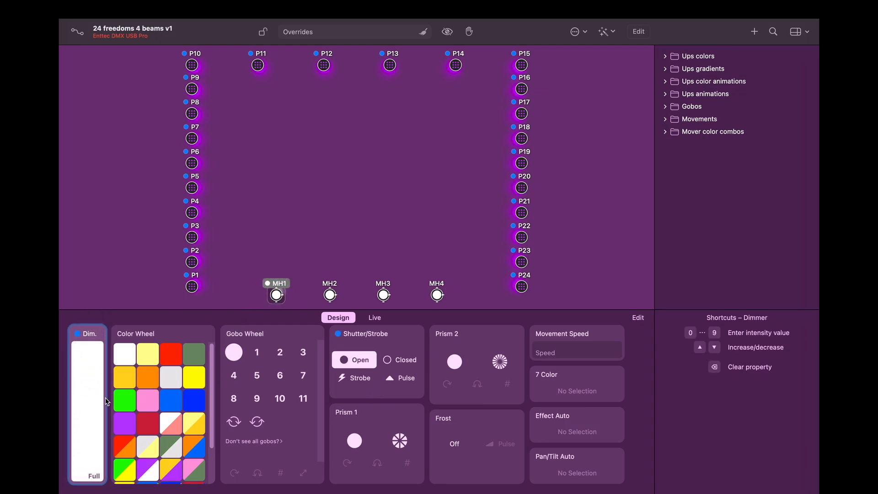
{"action": "left_click", "coordinate": [127, 404]}
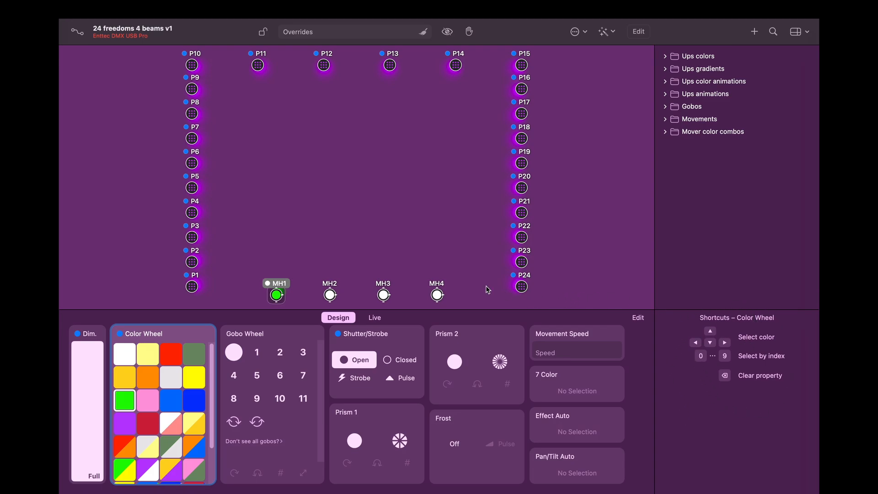
{"action": "left_click", "coordinate": [697, 131]}
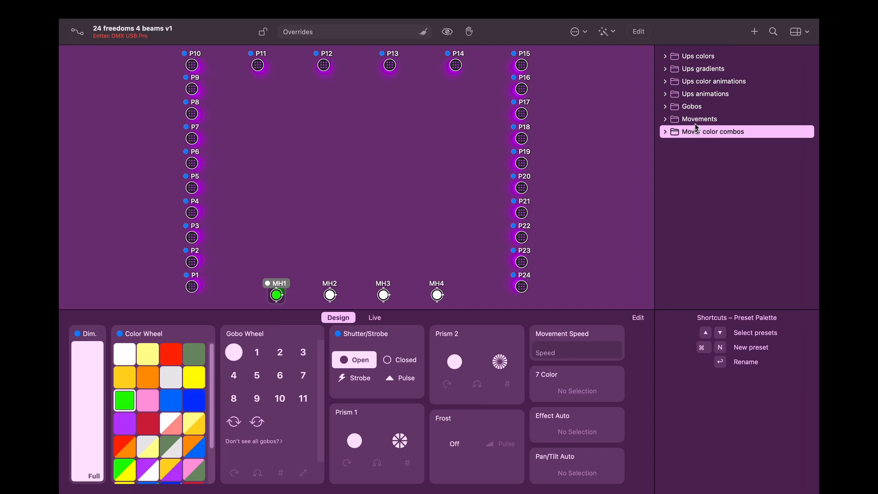
{"action": "left_click", "coordinate": [687, 72]}
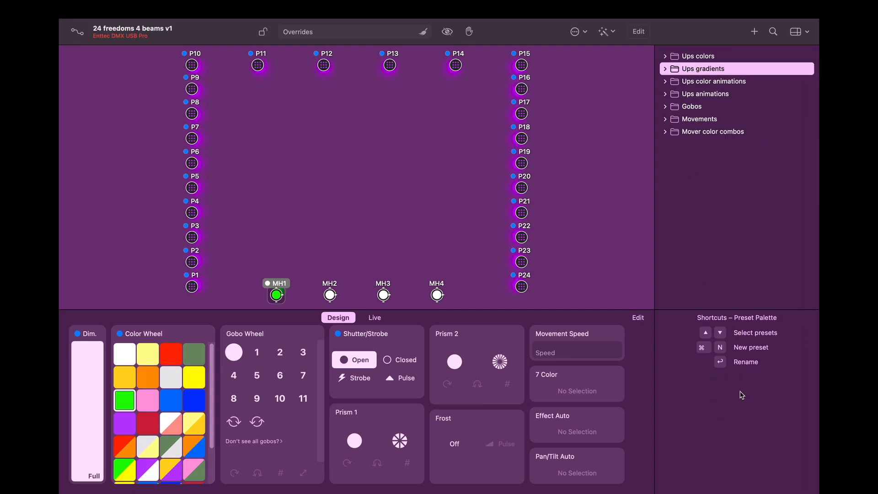
{"action": "left_click", "coordinate": [348, 227]}
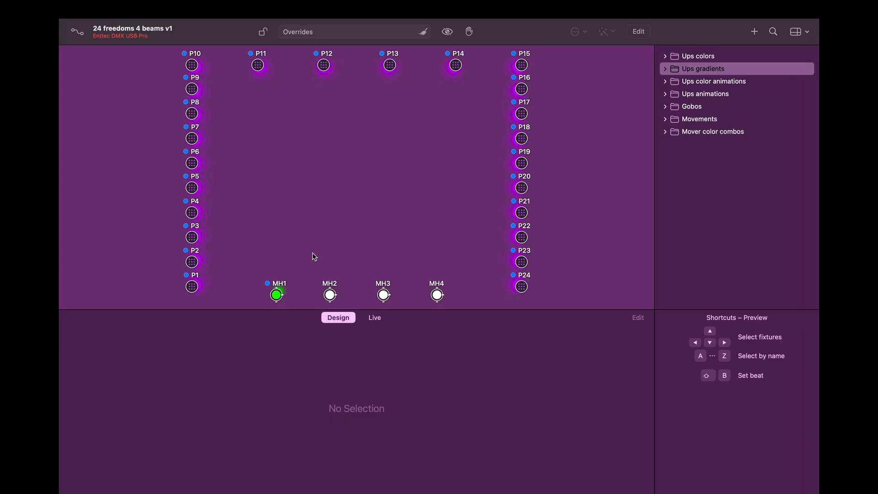
Step: With MH2 selected, play cue 001 Fanning: Dark Blue → Pink from the Live cue list
{"action": "left_click", "coordinate": [330, 294]}
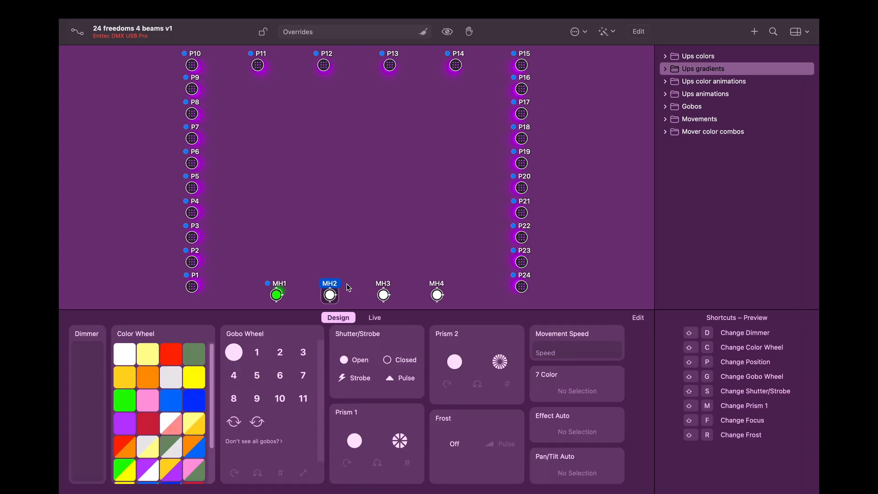
{"action": "left_click", "coordinate": [374, 318]}
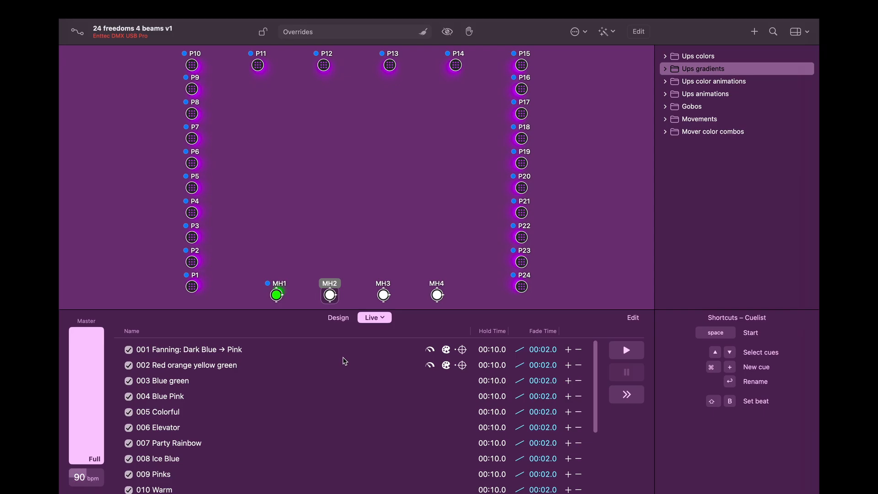
{"action": "double_click", "coordinate": [212, 350]}
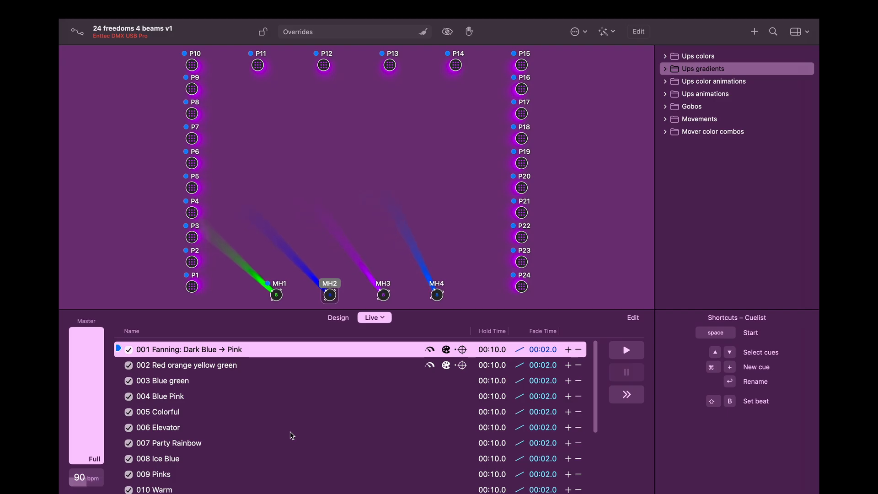
Step: Switch the Live view to the Control Panel page
{"action": "left_click", "coordinate": [383, 318]}
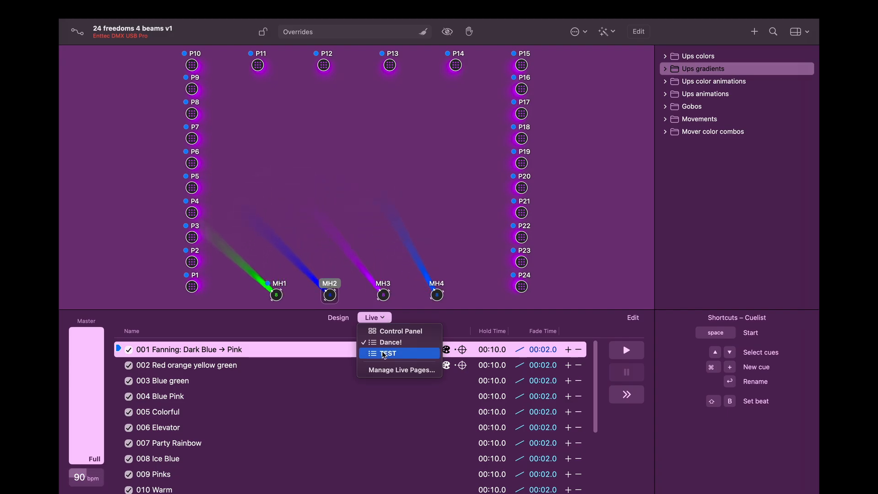
{"action": "left_click", "coordinate": [390, 331]}
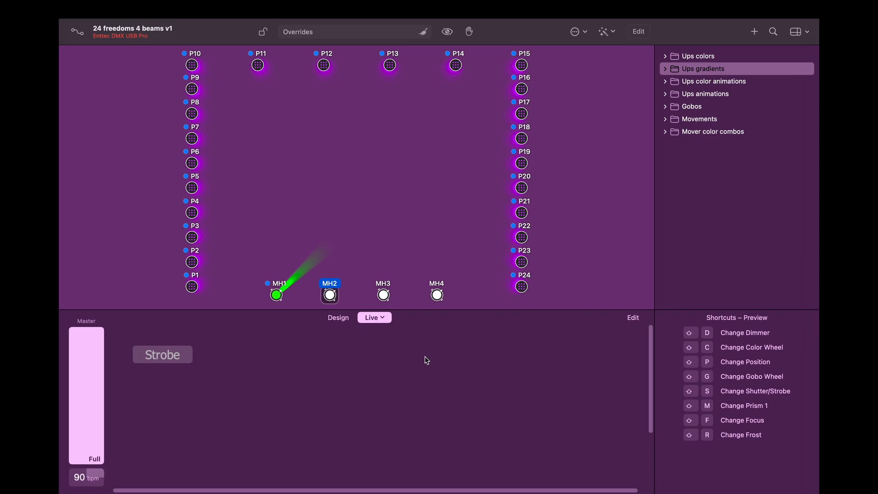
Step: Show the Live page list next to Design
{"action": "left_click", "coordinate": [374, 317]}
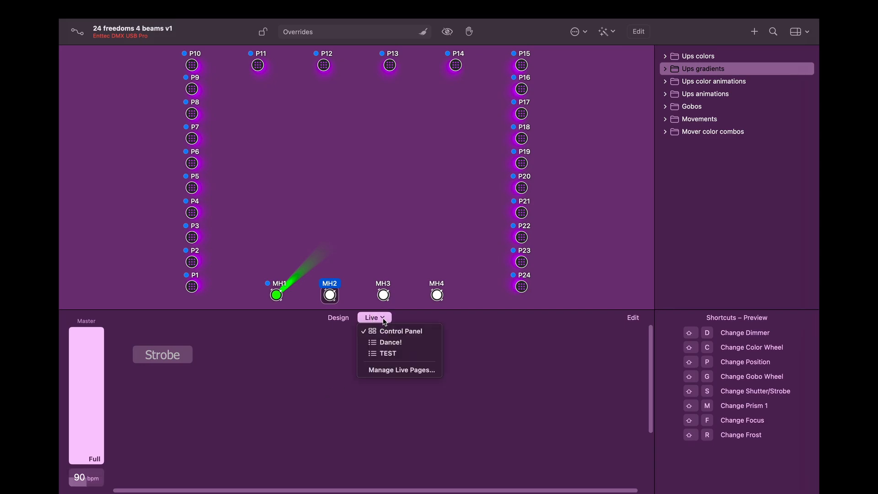
Step: Choose the Dance cue list, browse cues 002 and 004, then play cue 001
{"action": "left_click", "coordinate": [397, 343]}
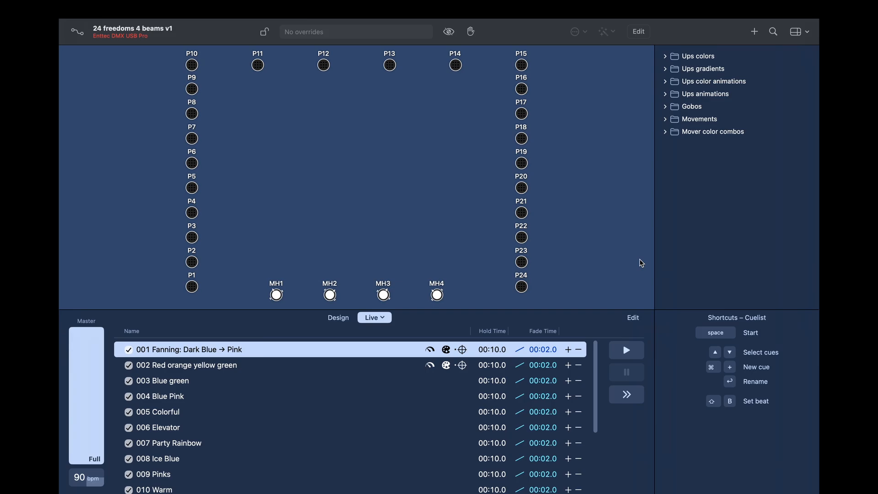
{"action": "left_click", "coordinate": [297, 369]}
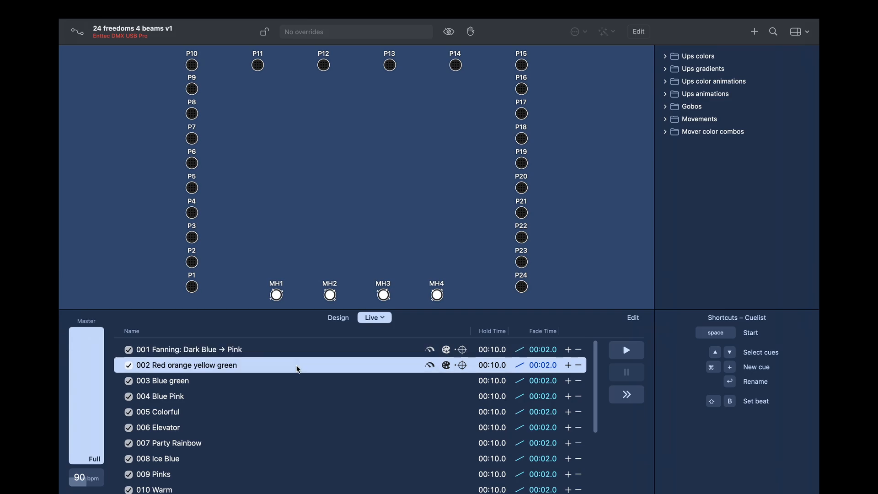
{"action": "left_click", "coordinate": [291, 399]}
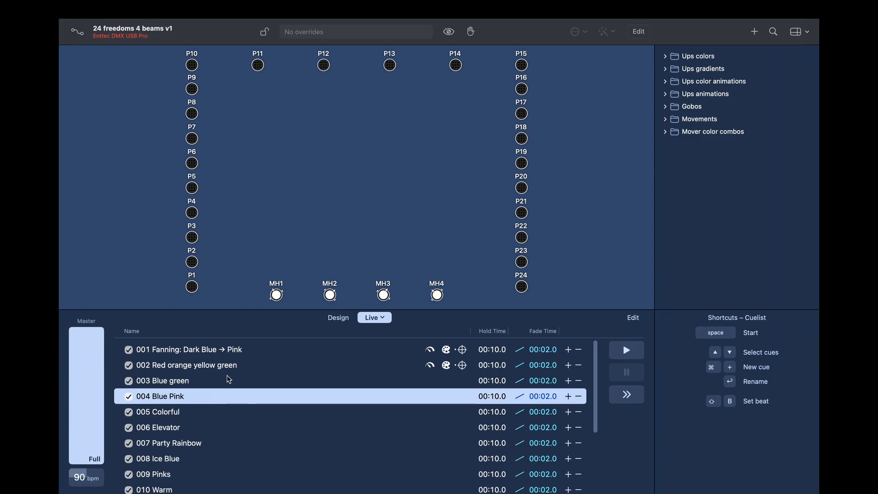
{"action": "double_click", "coordinate": [189, 351]}
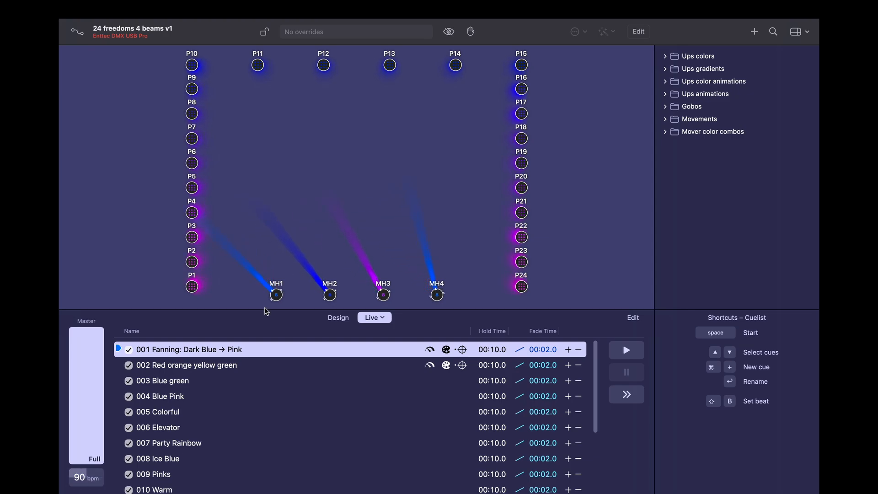
Step: Play cue 004 Blue Pink, uncheck it in the Dance list, and start renaming cue 001
{"action": "left_click", "coordinate": [178, 401]}
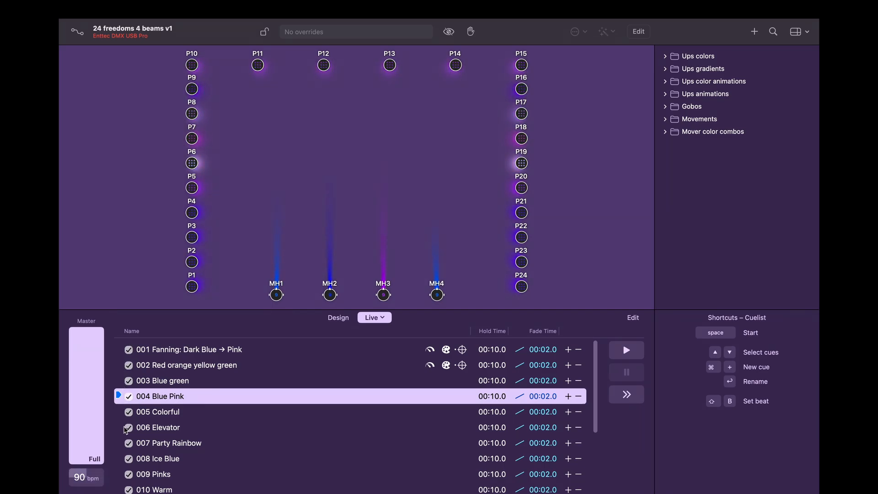
{"action": "left_click", "coordinate": [128, 397]}
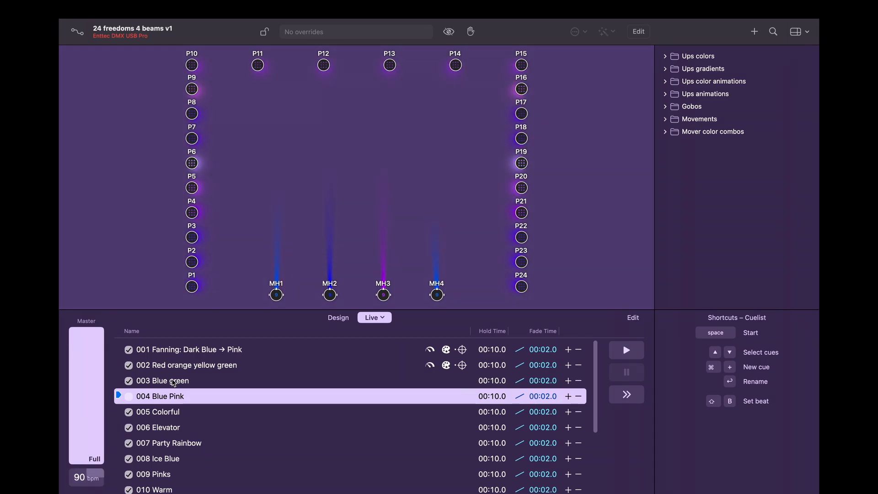
{"action": "left_click", "coordinate": [177, 354]}
{"action": "key", "text": "Return"}
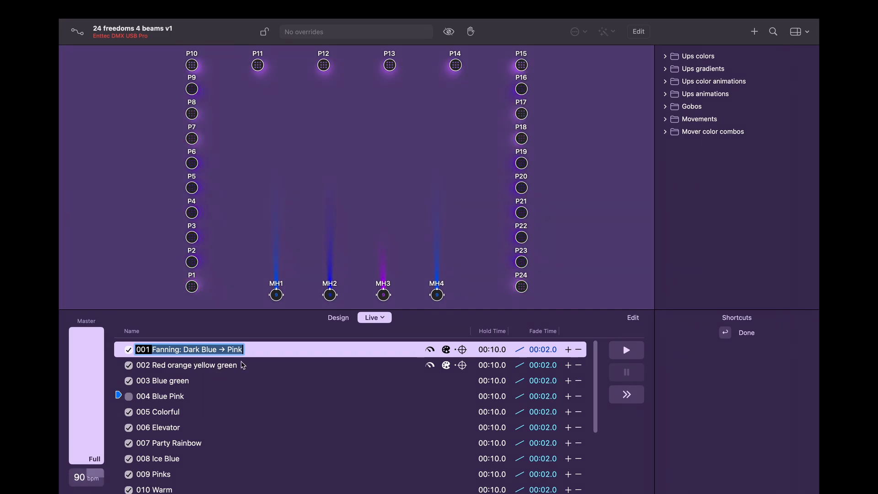
Step: Exit renaming with cue 001's name unchanged and replay Fanning: Dark Blue → Pink
{"action": "left_click", "coordinate": [281, 361]}
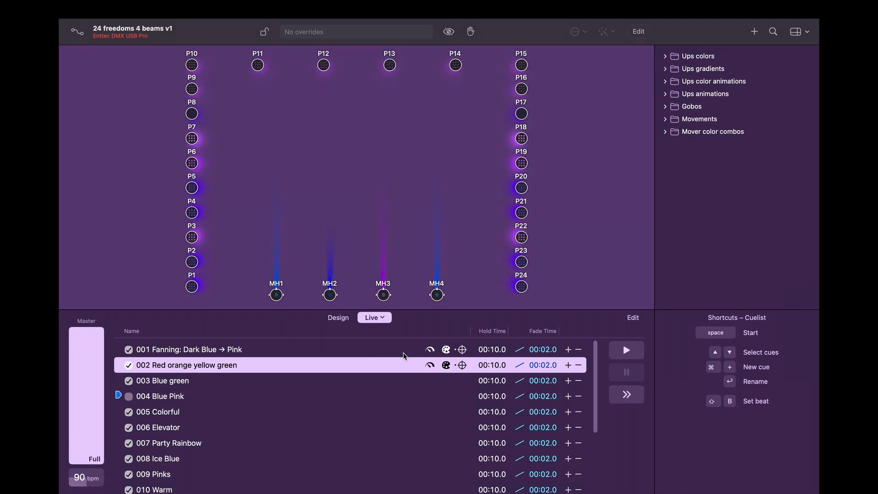
{"action": "double_click", "coordinate": [258, 349]}
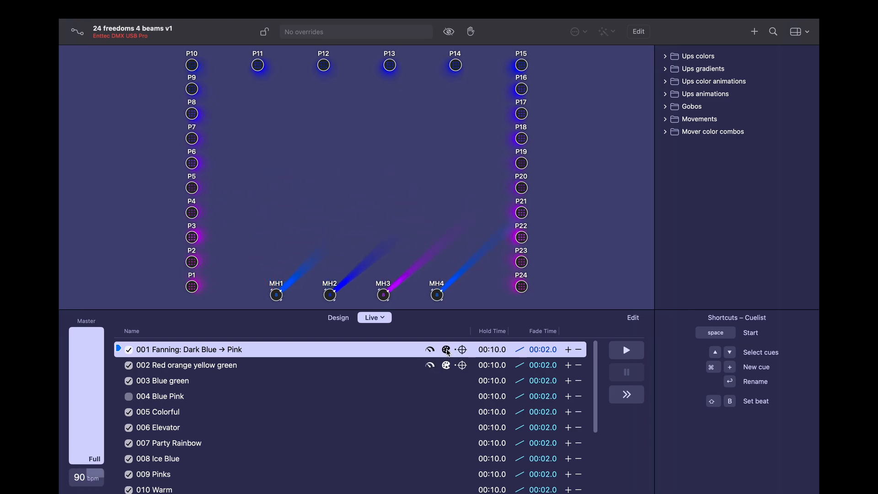
Step: Adjust live cue 001 to HUE +17°, 2.4× speed and 152% focus
{"action": "left_click", "coordinate": [446, 350]}
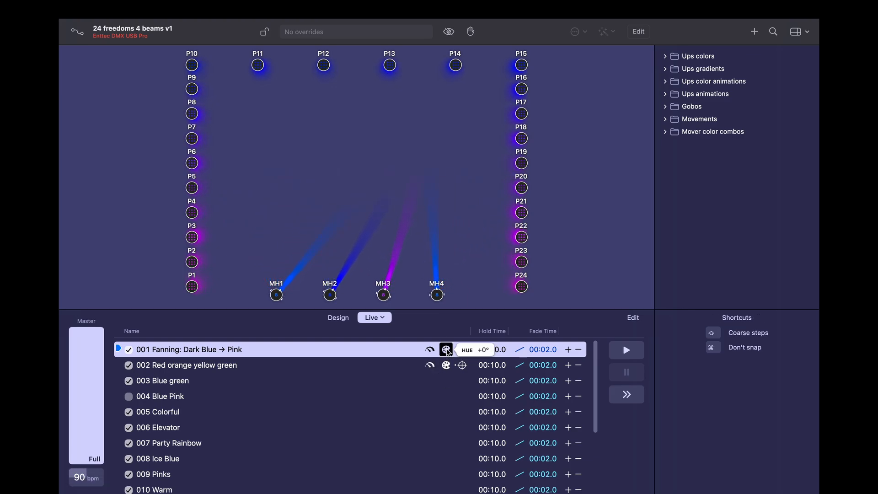
{"action": "left_click_drag", "start_coordinate": [447, 351], "coordinate": [455, 283]}
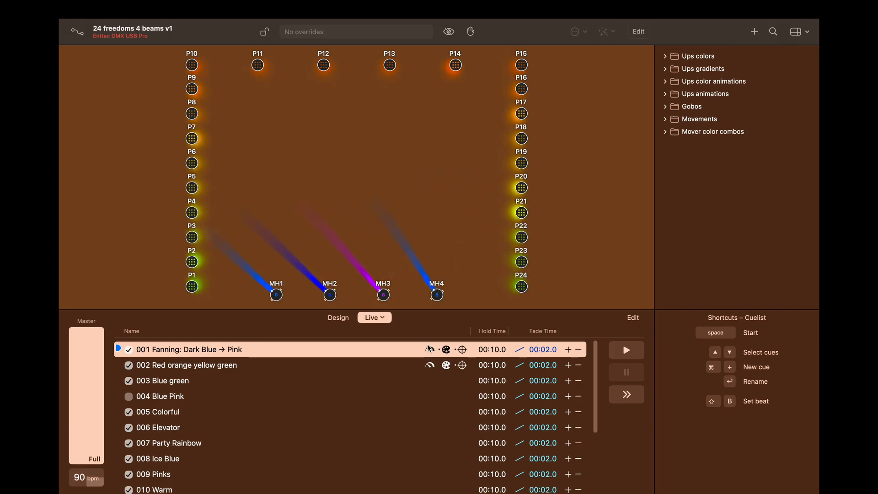
{"action": "left_click_drag", "start_coordinate": [432, 352], "coordinate": [436, 312]}
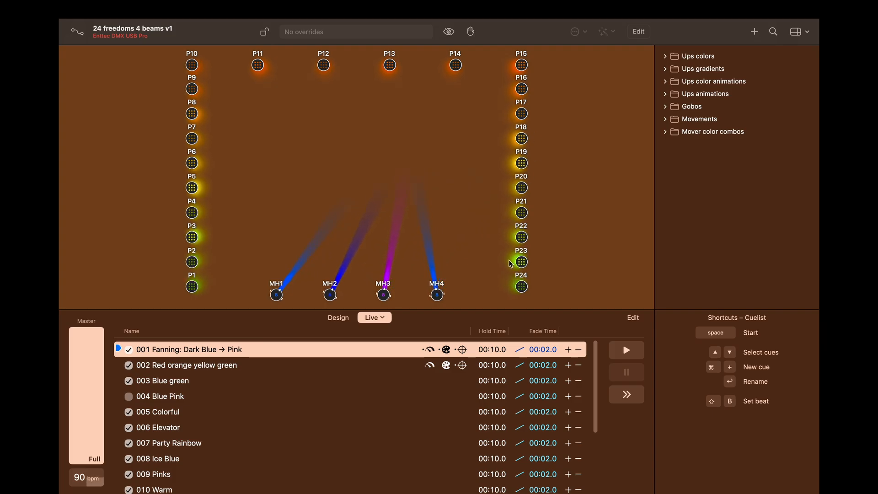
{"action": "left_click_drag", "start_coordinate": [431, 349], "coordinate": [430, 379]}
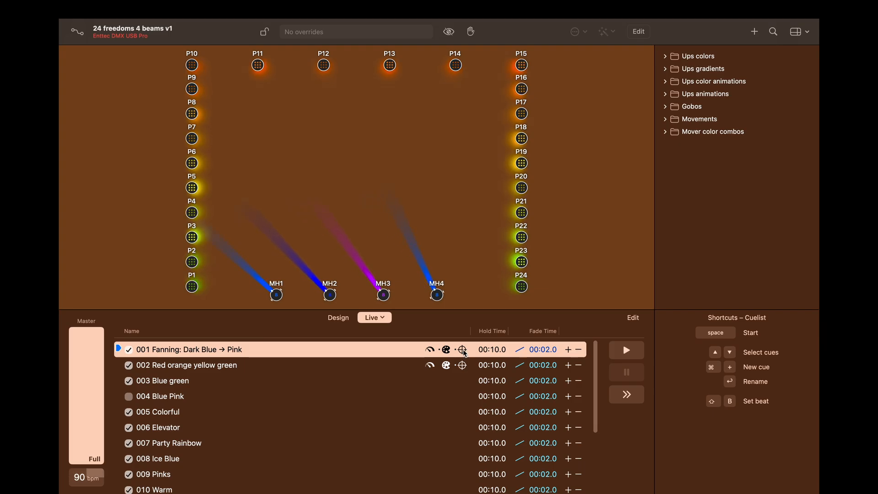
{"action": "mouse_move", "coordinate": [462, 350]}
{"action": "left_mouse_down"}
{"action": "mouse_move", "coordinate": [463, 329]}
{"action": "mouse_move", "coordinate": [476, 372]}
{"action": "mouse_move", "coordinate": [481, 333]}
{"action": "mouse_move", "coordinate": [480, 345]}
{"action": "mouse_move", "coordinate": [476, 335]}
{"action": "mouse_move", "coordinate": [472, 343]}
{"action": "left_mouse_up"}
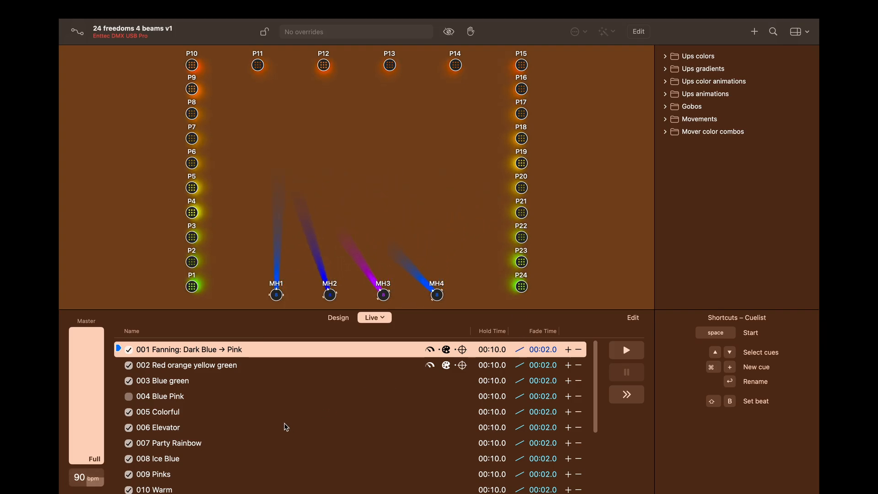
Step: Play the Dance cue list from 011 Pastel and advance to 012 Purple Rain
{"action": "left_click", "coordinate": [631, 353]}
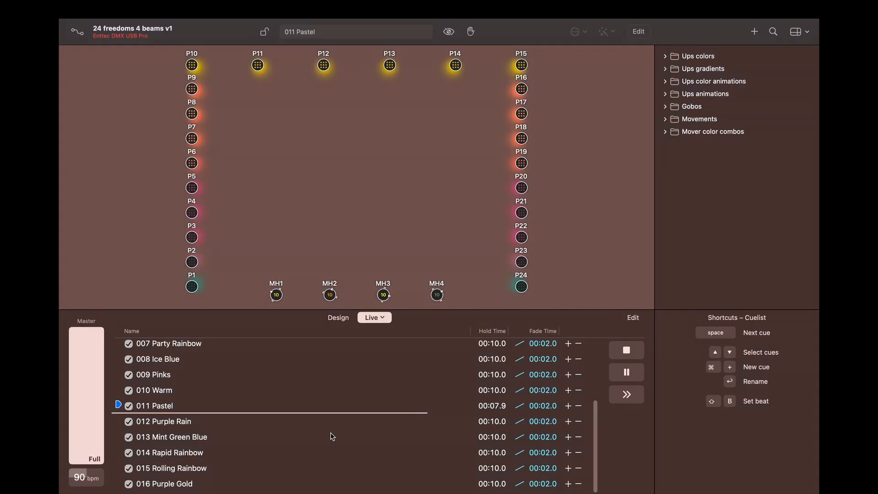
{"action": "key", "text": "space"}
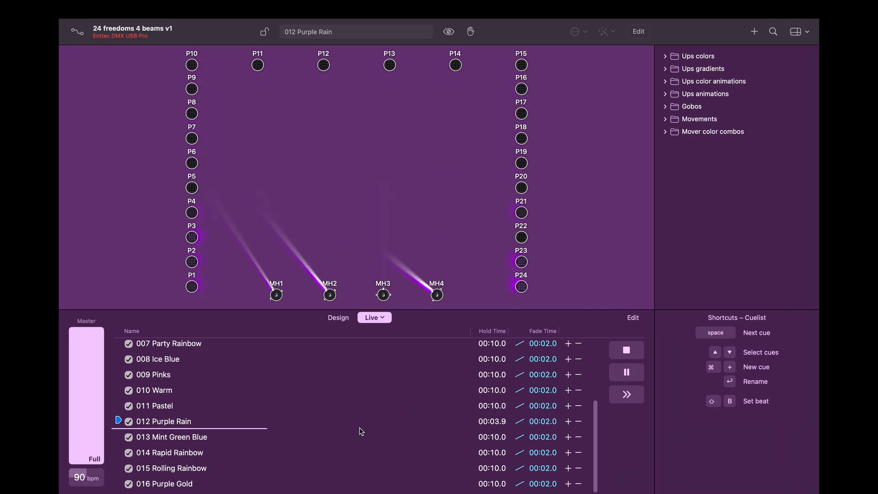
{"action": "scroll", "coordinate": [312, 460], "scroll_direction": "up", "scroll_amount": 5}
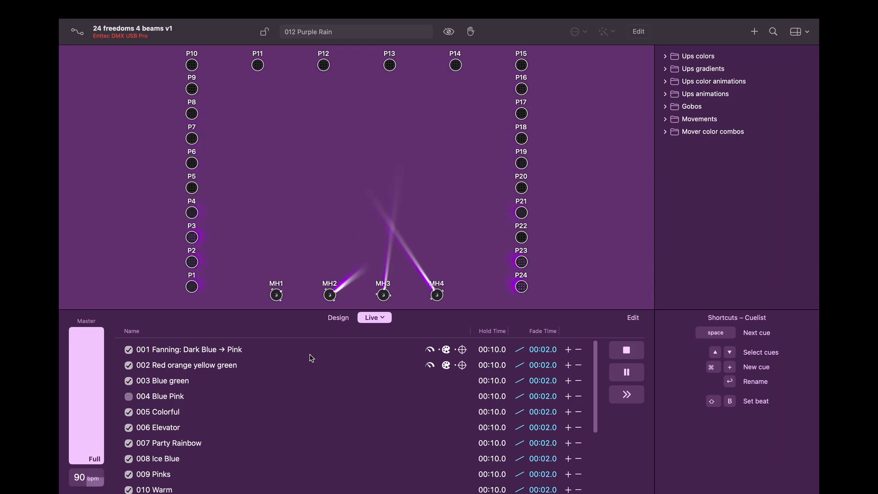
{"action": "scroll", "coordinate": [359, 408], "scroll_direction": "down", "scroll_amount": 5}
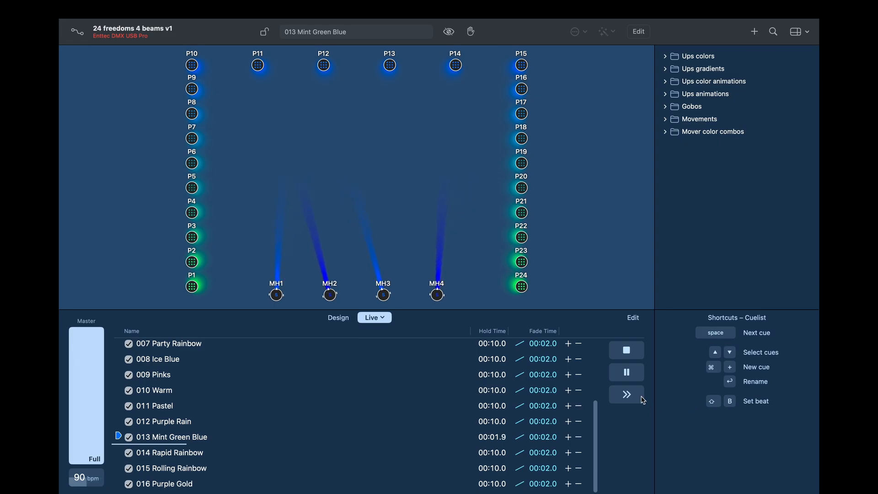
Step: Pause the running cue, skip ahead to 015 Rolling Rainbow, then stop playback
{"action": "left_click", "coordinate": [631, 376]}
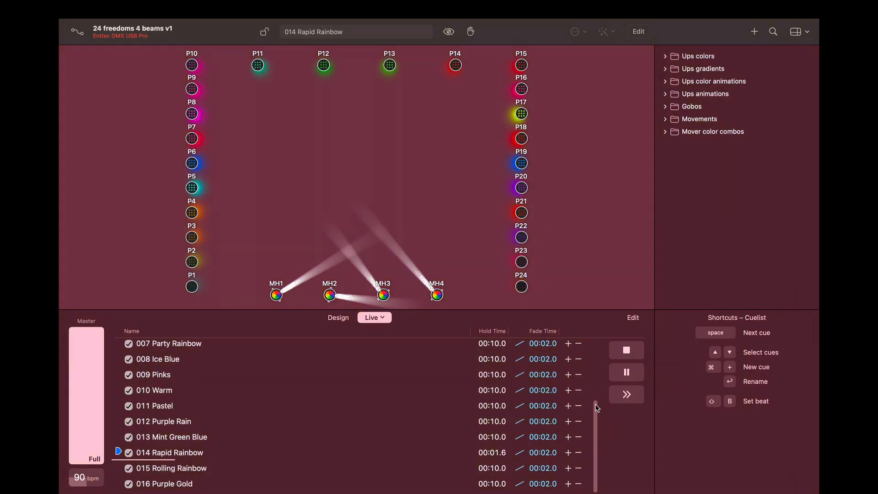
{"action": "left_click", "coordinate": [624, 397]}
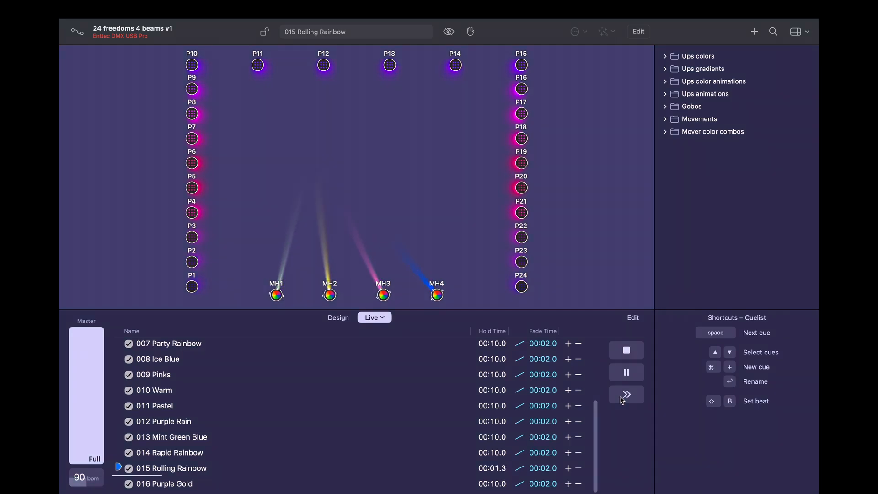
{"action": "left_click", "coordinate": [626, 351]}
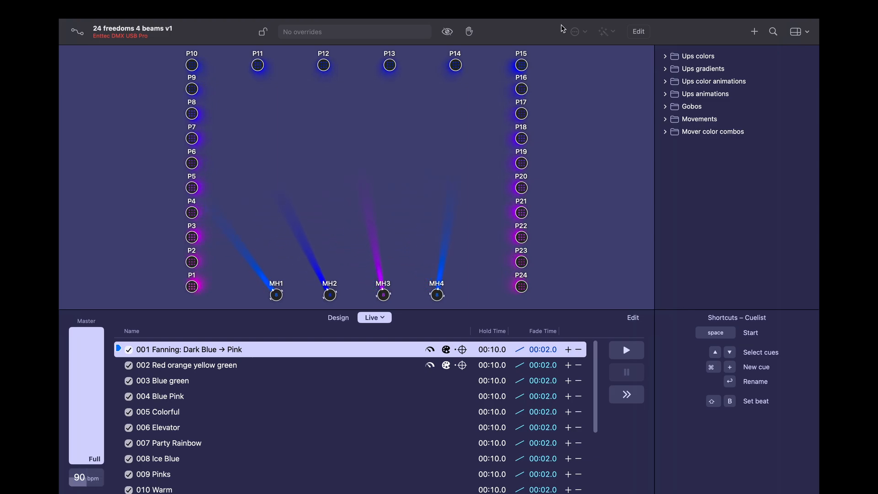
Step: Check the disconnected Enttec DMX USB Pro status and retry it so DMX output starts again
{"action": "mouse_move", "coordinate": [444, 2]}
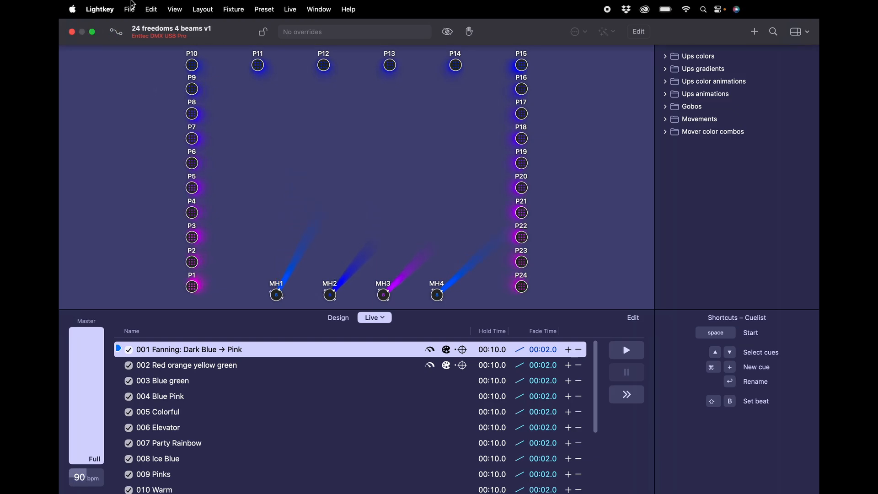
{"action": "left_click", "coordinate": [163, 43]}
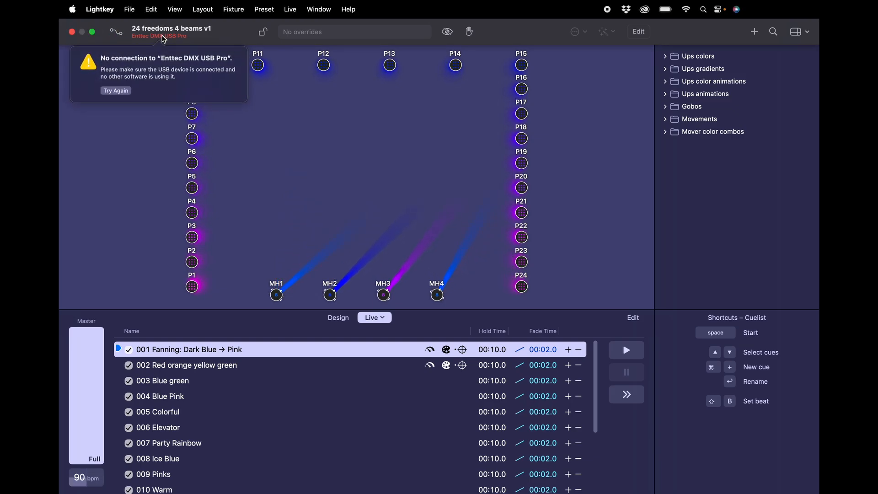
{"action": "left_click", "coordinate": [111, 91]}
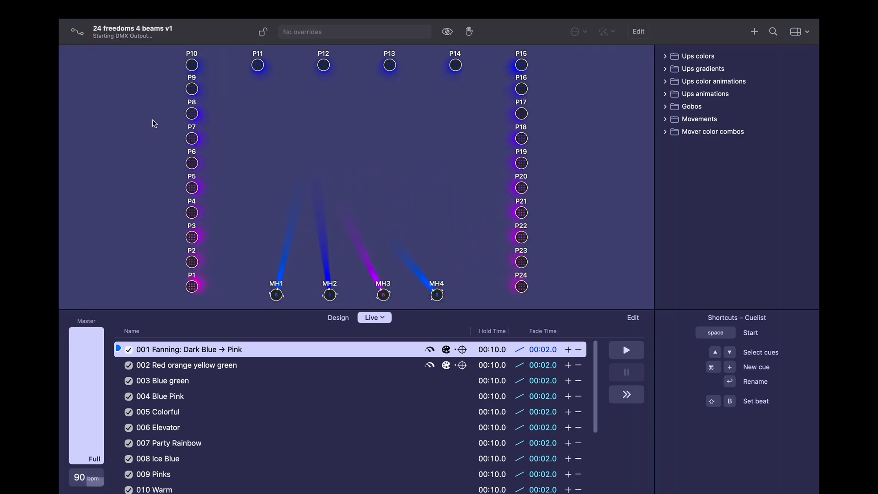
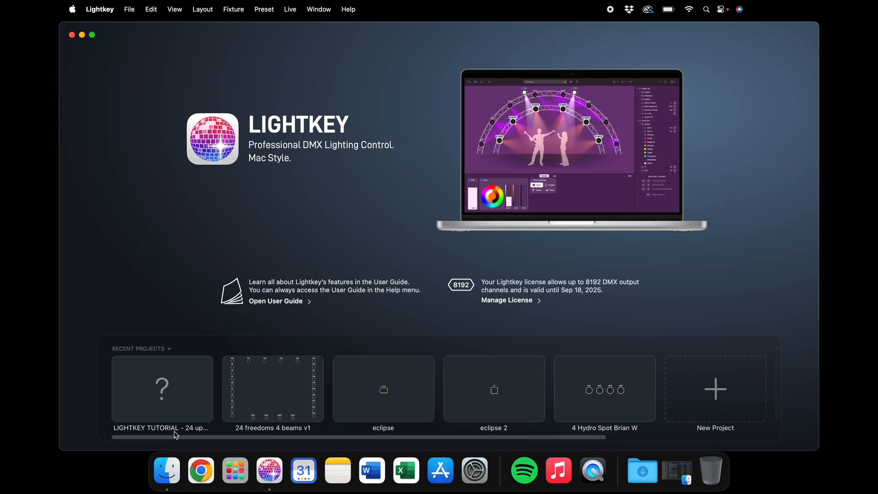
Step: Open the LIGHTKEY TUTORIAL project, select uplights P1–P24 and raise their dimmer to full
{"action": "double_click", "coordinate": [195, 401]}
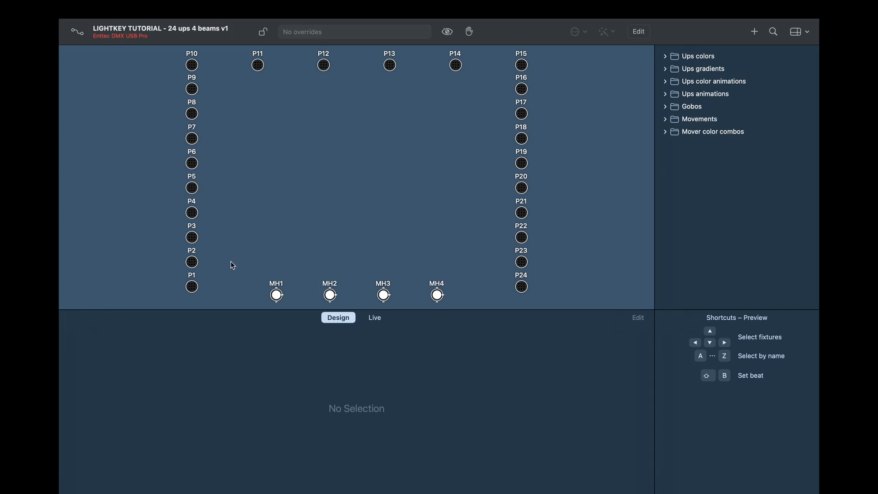
{"action": "double_click", "coordinate": [195, 288]}
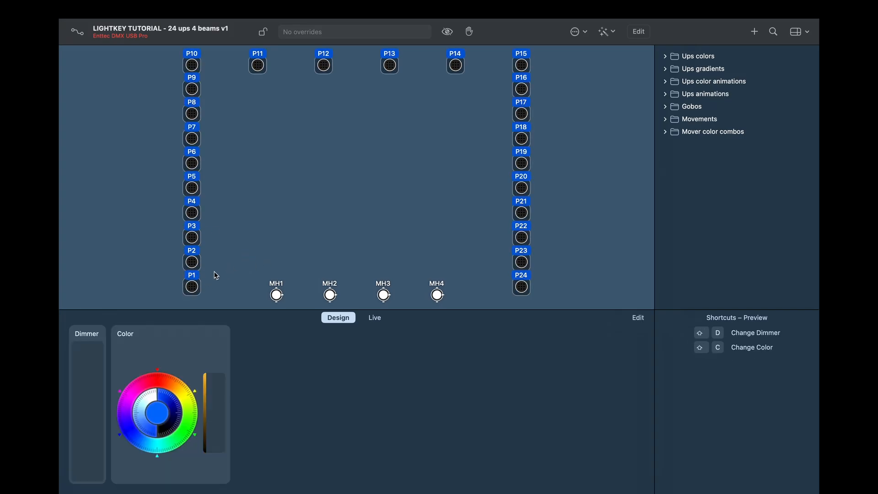
{"action": "left_click_drag", "start_coordinate": [85, 417], "coordinate": [86, 334]}
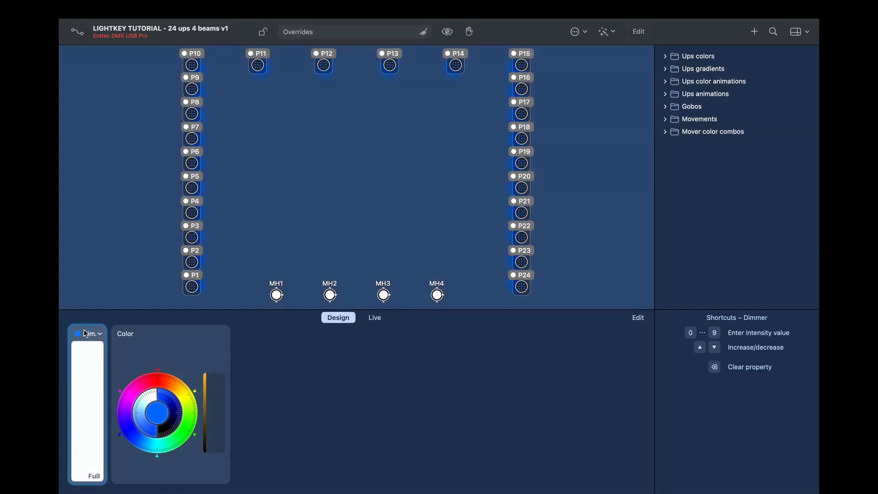
Step: Turn the uplights magenta on the color wheel, then show the Live cue list
{"action": "left_click", "coordinate": [155, 379]}
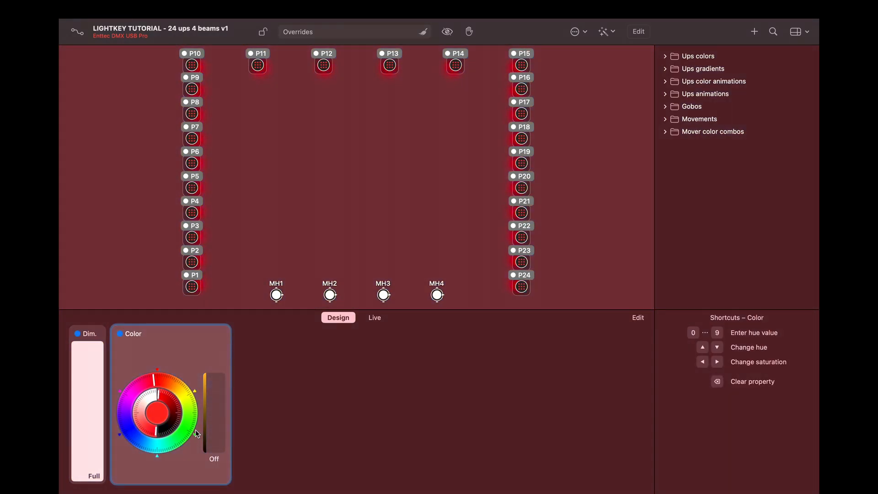
{"action": "left_click", "coordinate": [193, 430]}
{"action": "left_click", "coordinate": [126, 437]}
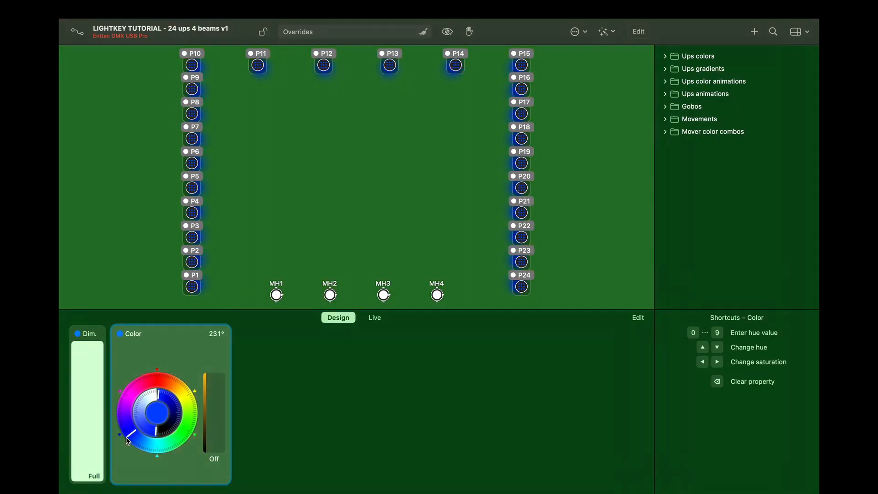
{"action": "left_click", "coordinate": [130, 397]}
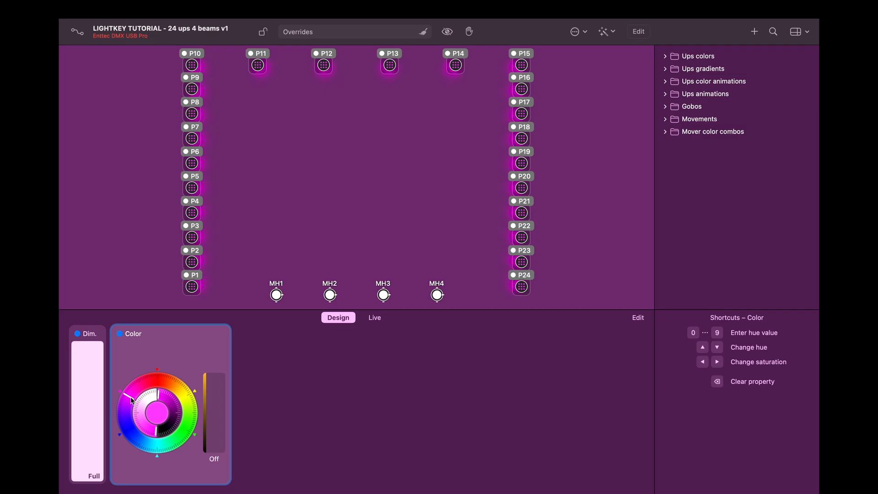
{"action": "left_click", "coordinate": [374, 318]}
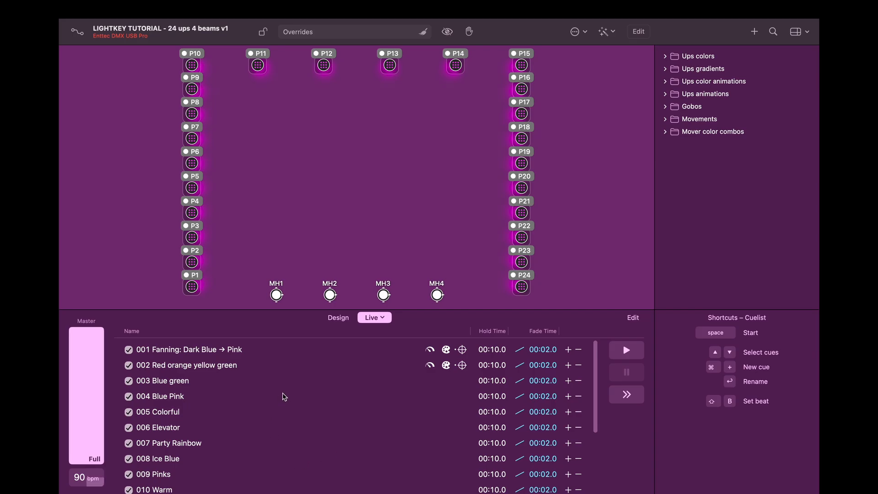
Step: Disable cue 008 Ice Blue in the cue list
{"action": "scroll", "coordinate": [229, 389], "scroll_direction": "down", "scroll_amount": 4}
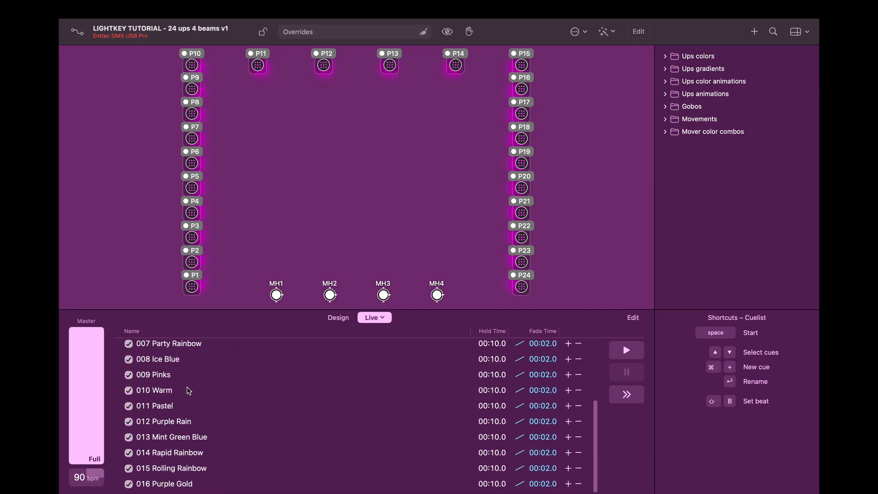
{"action": "scroll", "coordinate": [188, 389], "scroll_direction": "up", "scroll_amount": 5}
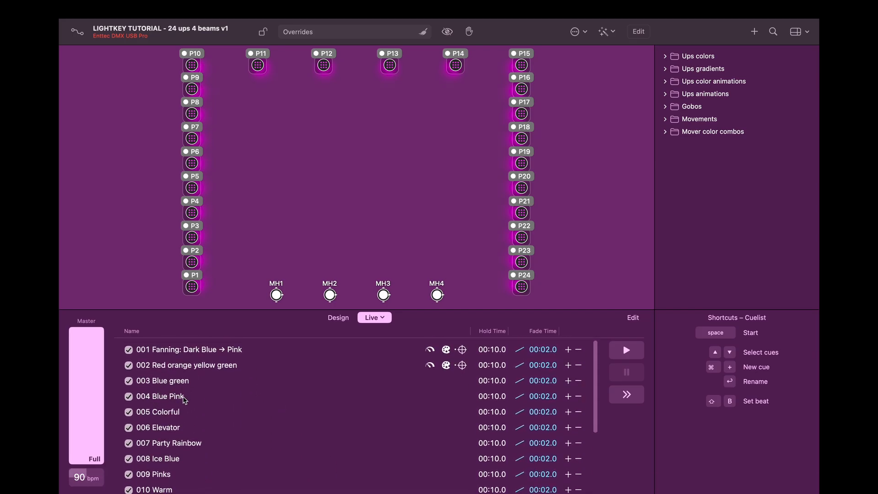
{"action": "scroll", "coordinate": [185, 399], "scroll_direction": "down", "scroll_amount": 3}
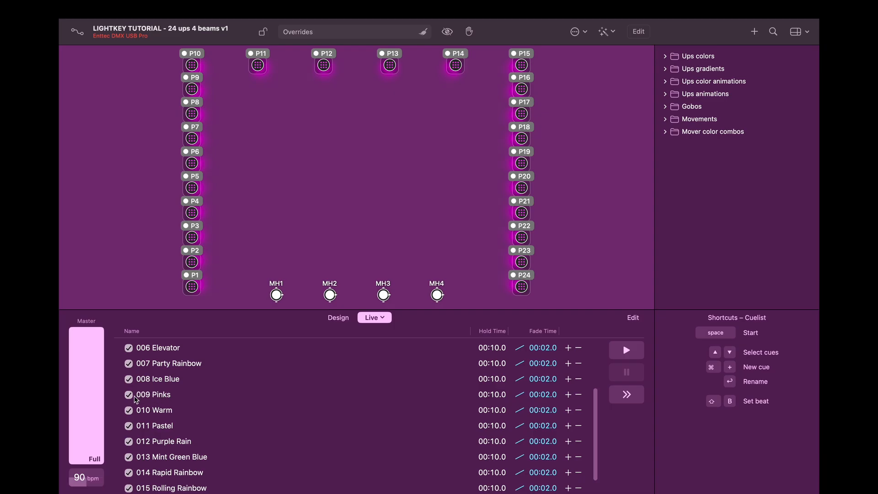
{"action": "left_click", "coordinate": [129, 379]}
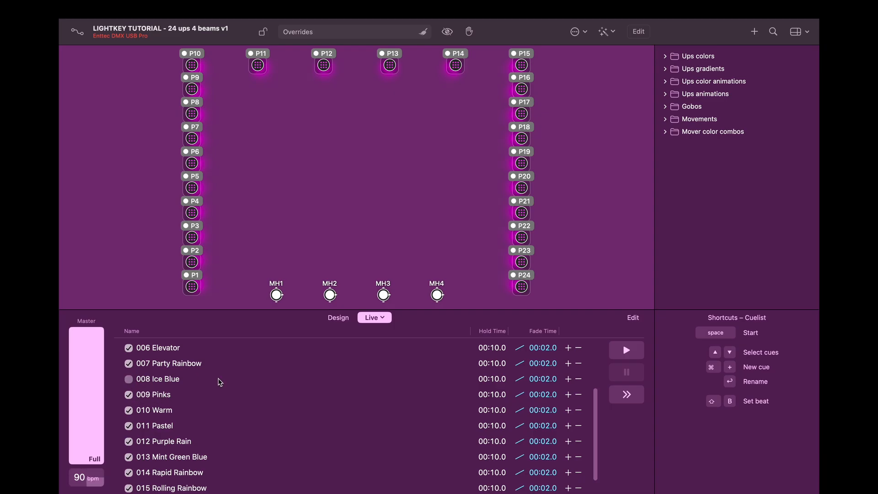
Step: Play the cue list from 001 Fanning, stop it, and return to the Design view
{"action": "scroll", "coordinate": [220, 382], "scroll_direction": "up", "scroll_amount": 3}
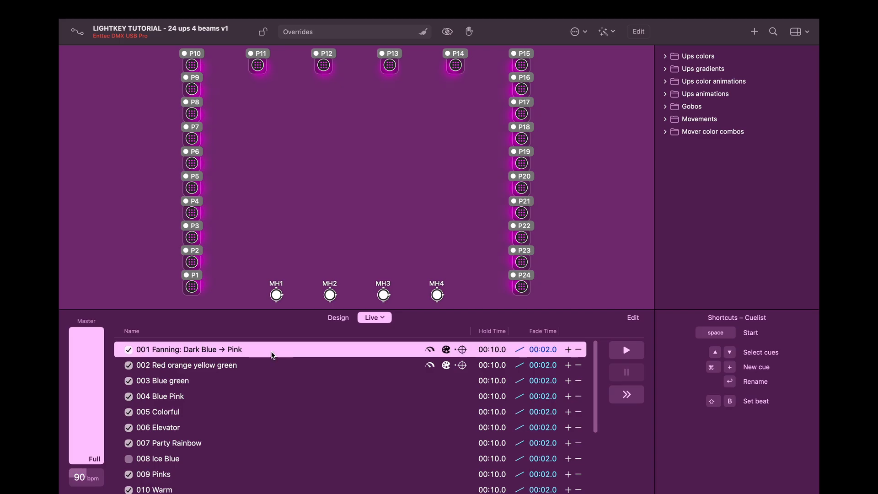
{"action": "left_click", "coordinate": [273, 355]}
{"action": "left_click", "coordinate": [618, 351]}
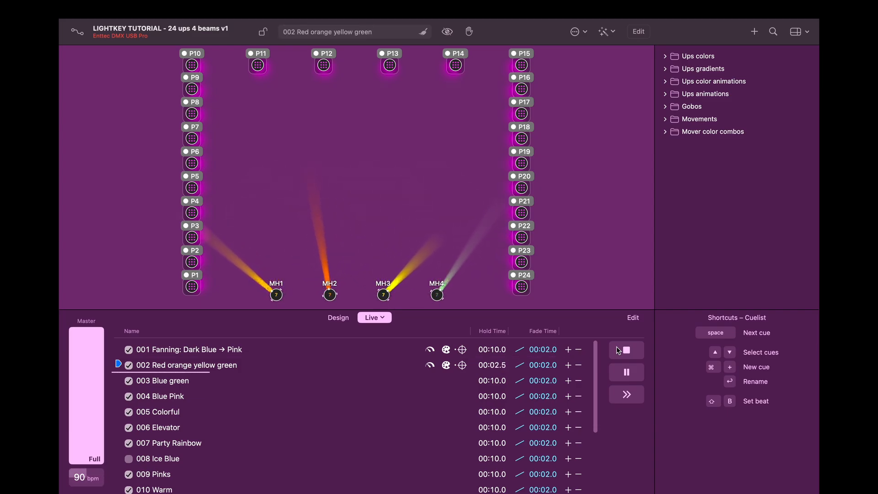
{"action": "left_click", "coordinate": [625, 350]}
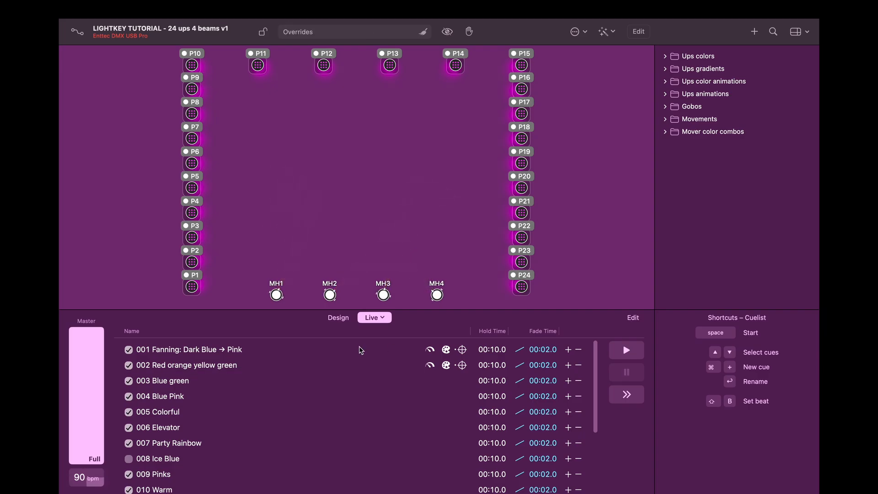
{"action": "left_click", "coordinate": [342, 319]}
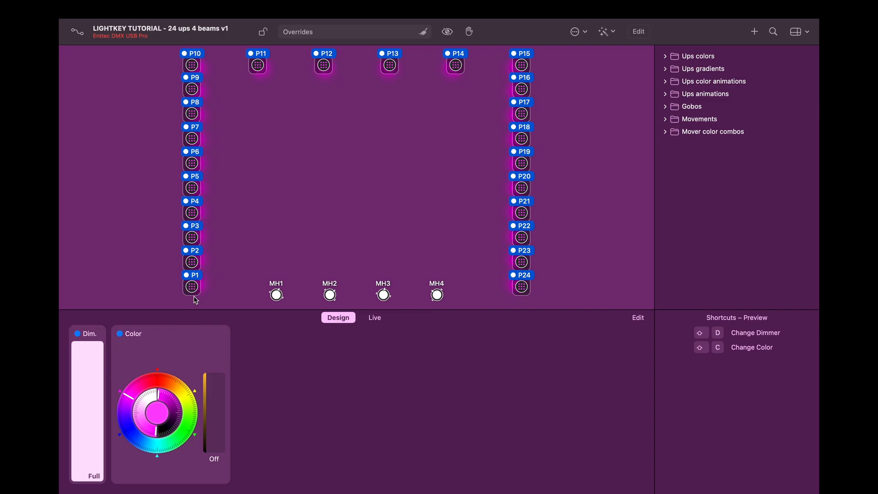
Step: Set the uplights to full dimmer, zero saturation (white) and 50% amber, then show the Live cue list
{"action": "left_click_drag", "start_coordinate": [83, 382], "coordinate": [85, 315]}
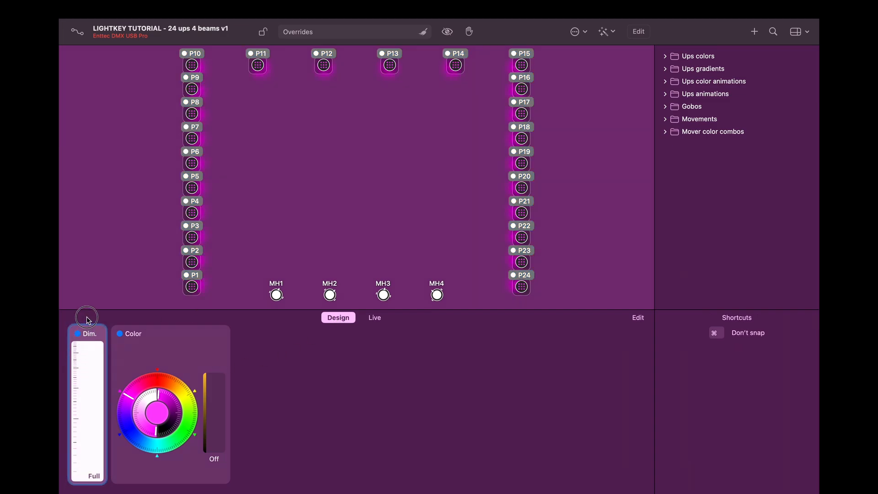
{"action": "left_click_drag", "start_coordinate": [140, 399], "coordinate": [168, 392]}
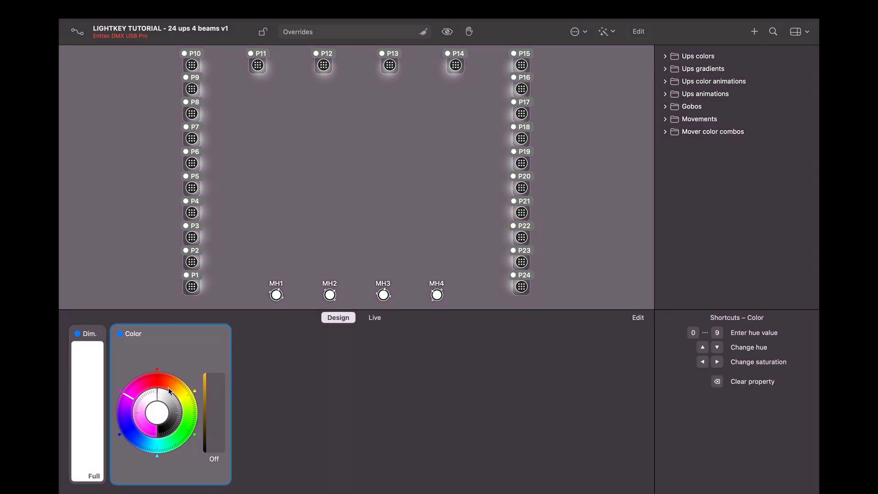
{"action": "left_click_drag", "start_coordinate": [220, 439], "coordinate": [218, 416]}
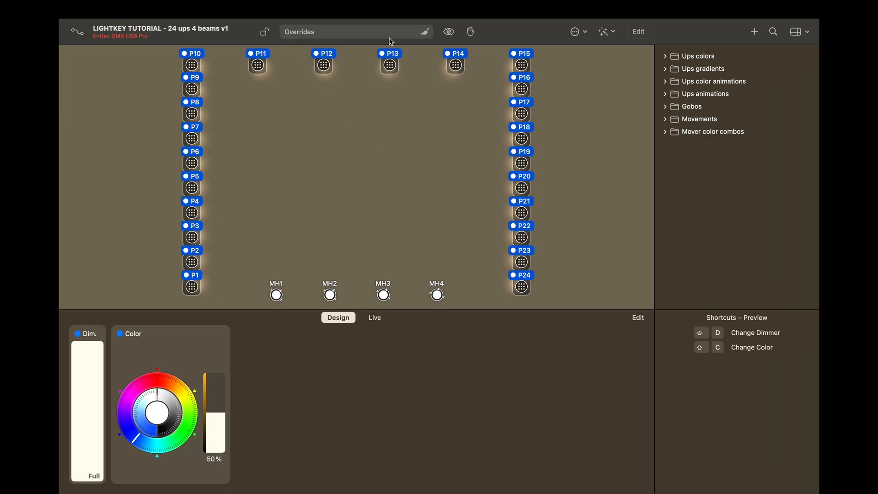
{"action": "left_click", "coordinate": [85, 326]}
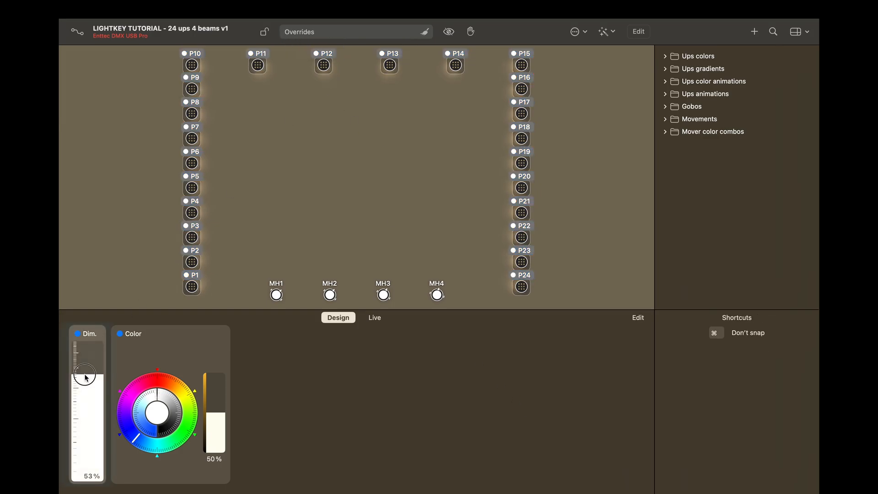
{"action": "mouse_move", "coordinate": [84, 325]}
{"action": "left_mouse_down"}
{"action": "mouse_move", "coordinate": [83, 411]}
{"action": "mouse_move", "coordinate": [94, 322]}
{"action": "left_mouse_up"}
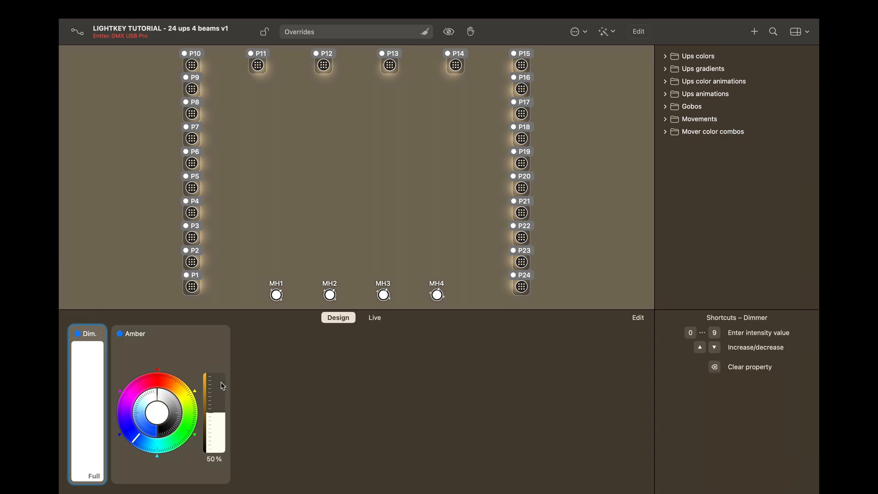
{"action": "left_click", "coordinate": [380, 319]}
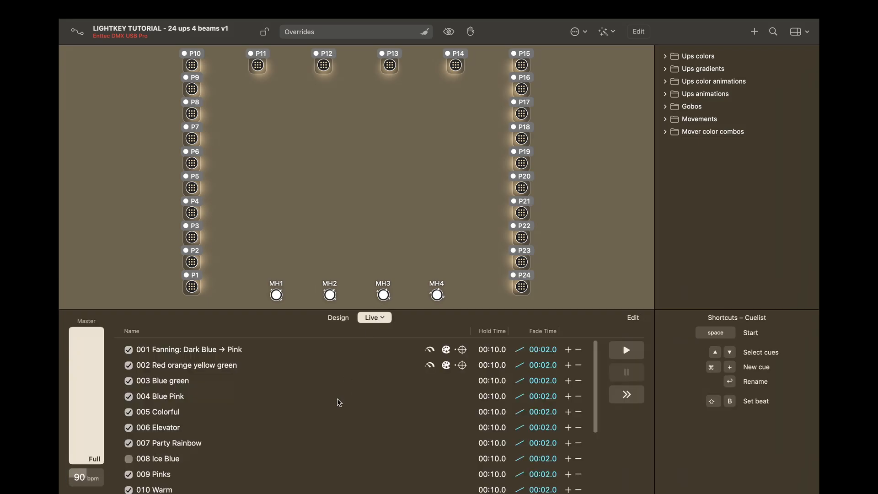
Step: Play the 001 Fanning cue and clear all overrides with the broom icon
{"action": "left_click", "coordinate": [220, 353]}
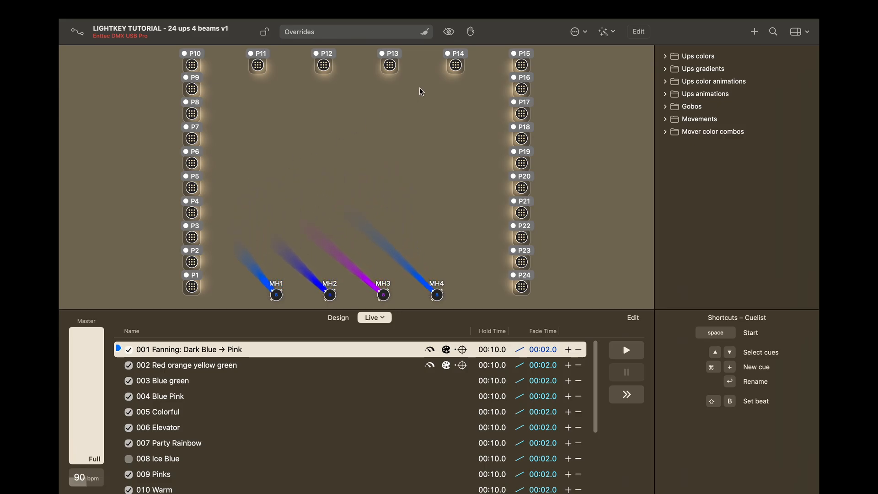
{"action": "left_click", "coordinate": [425, 35]}
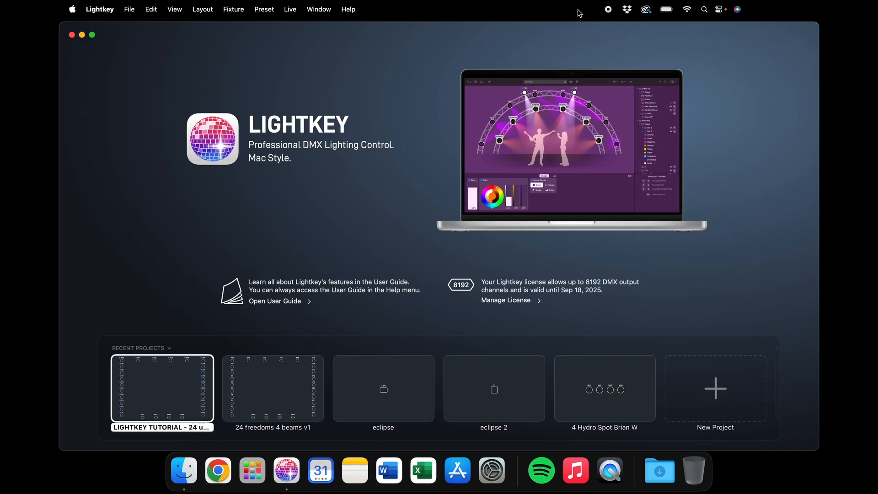
Step: Open the 24 freedoms 4 beams v1 project from Recent Projects and open the File menu
{"action": "double_click", "coordinate": [270, 385]}
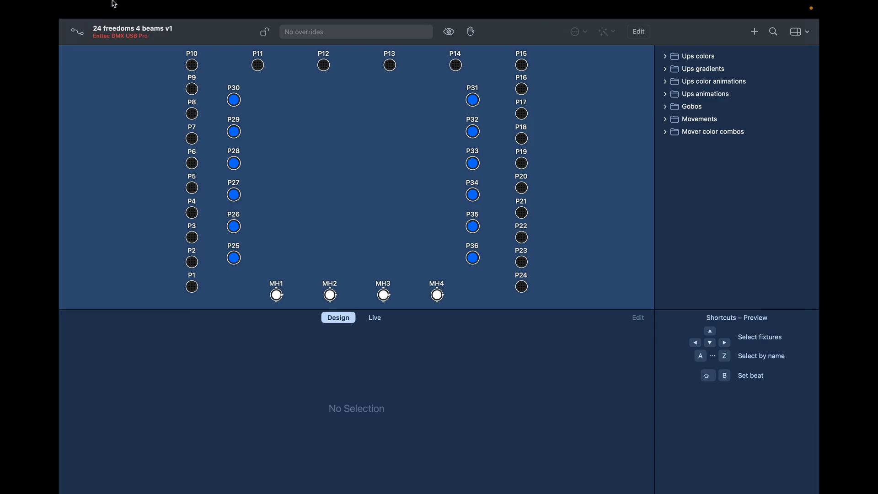
{"action": "mouse_move", "coordinate": [96, 5]}
{"action": "left_click", "coordinate": [130, 10]}
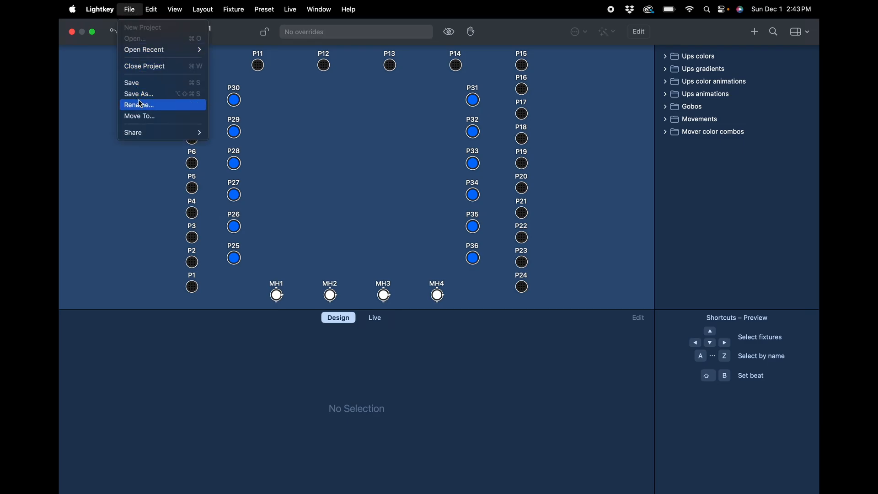
Step: Save the project as '2024-12-31 - Four Seasons - 24 up 4 movers 12 wash'
{"action": "left_click", "coordinate": [144, 95]}
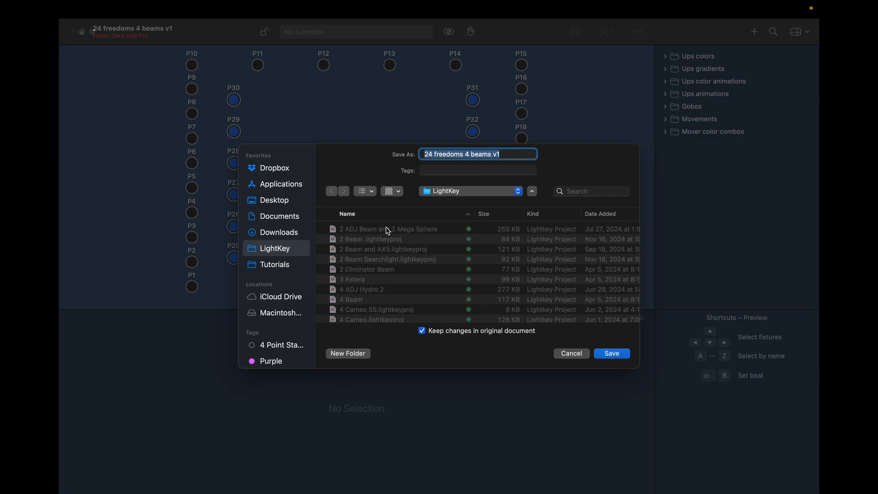
{"action": "type", "text": "Date"}
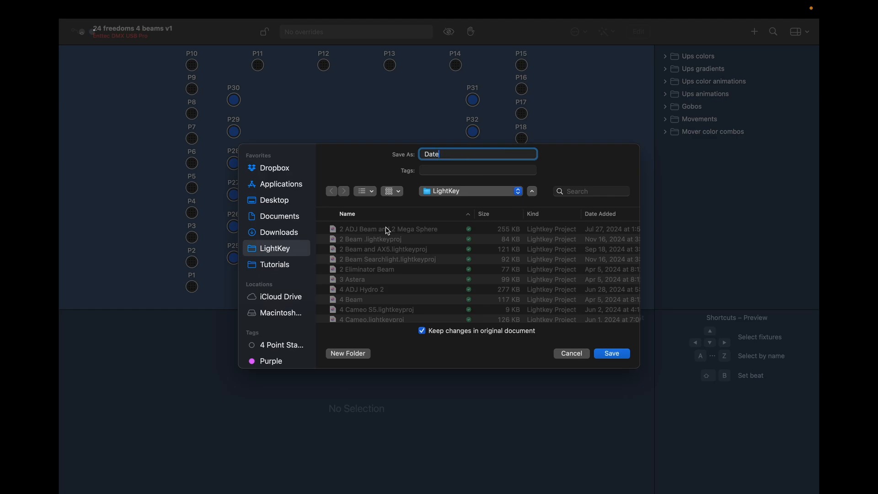
{"action": "type", "text": " - Venue - lights"}
{"action": "key", "text": "BackSpace"}
{"action": "key", "text": "BackSpace"}
{"action": "key", "text": "BackSpace"}
{"action": "key", "text": "BackSpace"}
{"action": "key", "text": "BackSpace"}
{"action": "key", "text": "BackSpace"}
{"action": "key", "text": "BackSpace"}
{"action": "key", "text": "BackSpace"}
{"action": "key", "text": "BackSpace"}
{"action": "key", "text": "BackSpace"}
{"action": "key", "text": "BackSpace"}
{"action": "key", "text": "BackSpace"}
{"action": "key", "text": "BackSpace"}
{"action": "key", "text": "BackSpace"}
{"action": "key", "text": "BackSpace"}
{"action": "key", "text": "BackSpace"}
{"action": "key", "text": "BackSpace"}
{"action": "key", "text": "BackSpace"}
{"action": "key", "text": "BackSpace"}
{"action": "key", "text": "BackSpace"}
{"action": "key", "text": "BackSpace"}
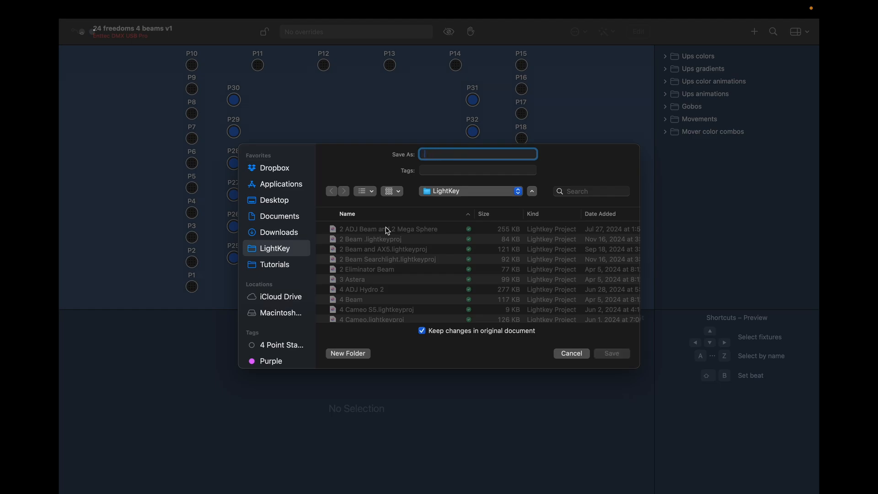
{"action": "type", "text": "2024"}
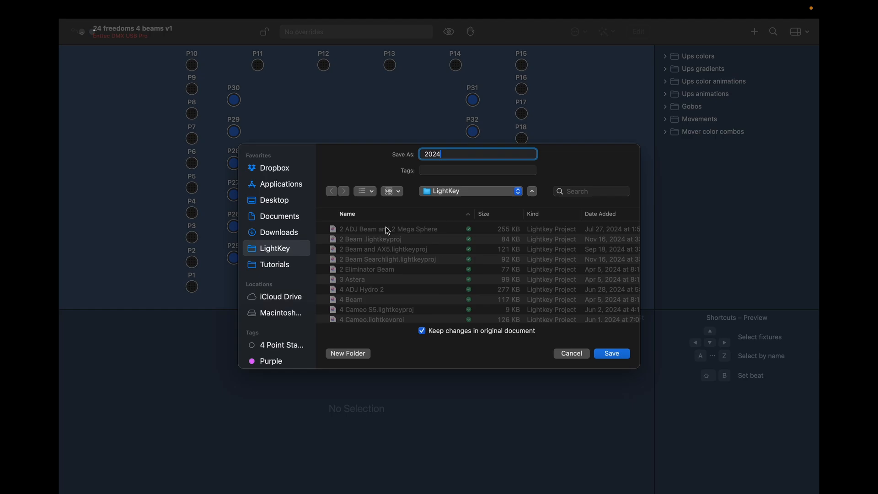
{"action": "type", "text": "-"}
{"action": "type", "text": "12"}
{"action": "type", "text": "-31"}
{"action": "type", "text": " -"}
{"action": "type", "text": " Four Seas"}
{"action": "type", "text": "ons"}
{"action": "type", "text": " -"}
{"action": "type", "text": "24 up"}
{"action": "type", "text": " 4 movers"}
{"action": "type", "text": " 12 wash"}
{"action": "key", "text": "Return"}
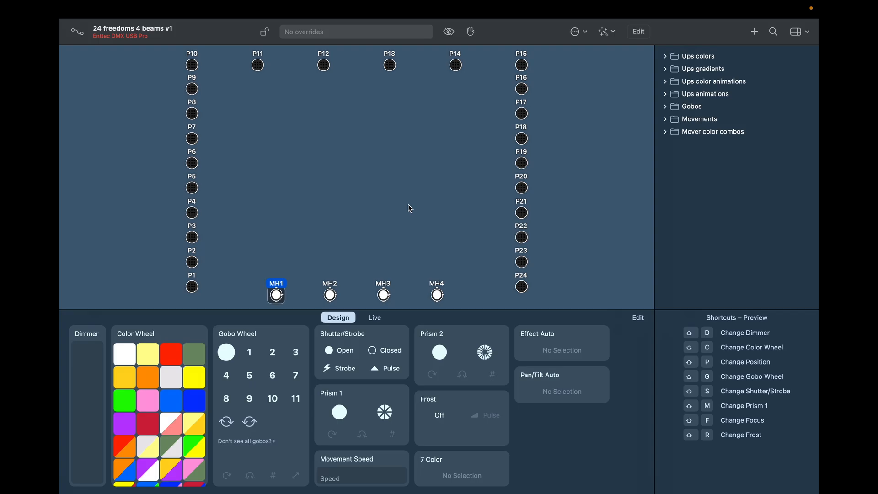
Step: In the fixture patch, browse manufacturers from Aicpose to Big Dipper, then the Generic profiles
{"action": "left_click", "coordinate": [78, 32]}
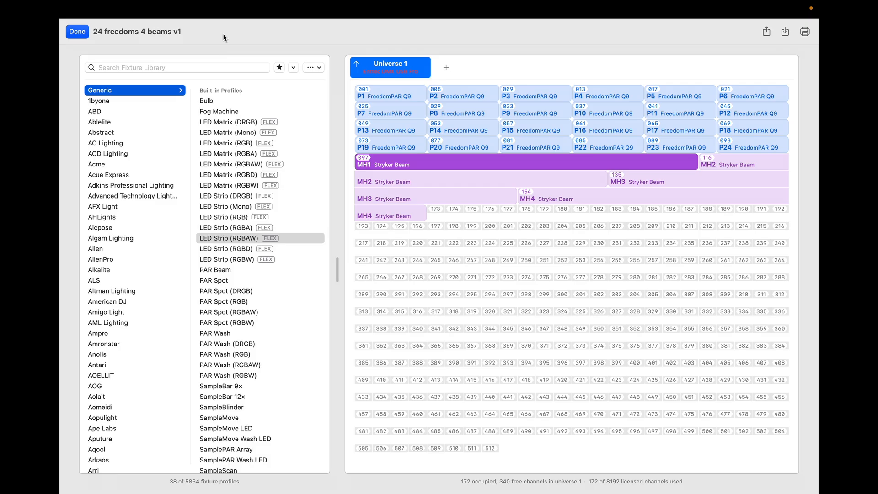
{"action": "left_click", "coordinate": [146, 227]}
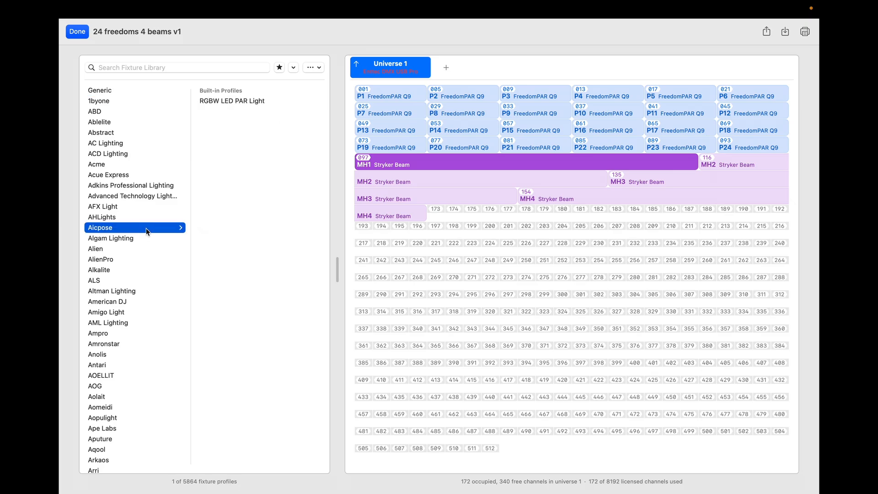
{"action": "left_click", "coordinate": [141, 260]}
{"action": "left_click", "coordinate": [127, 325]}
{"action": "left_click", "coordinate": [121, 378]}
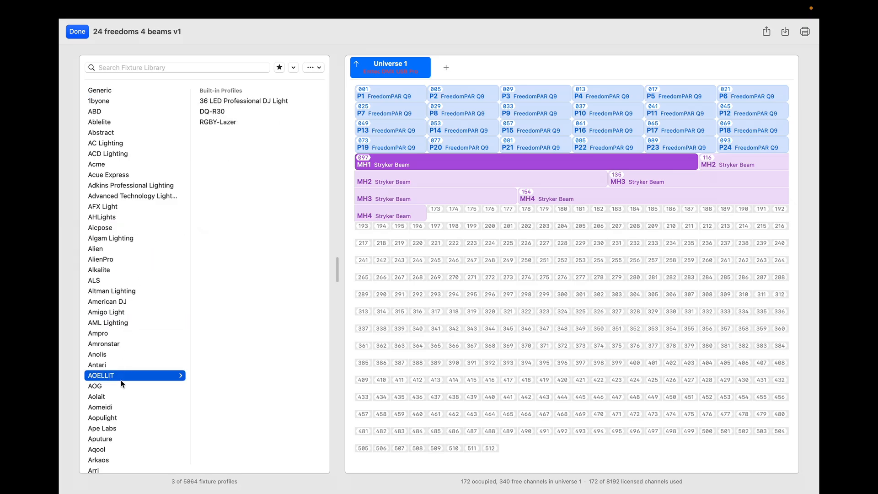
{"action": "scroll", "coordinate": [121, 380], "scroll_direction": "down", "scroll_amount": 5}
{"action": "left_click", "coordinate": [121, 379]}
{"action": "scroll", "coordinate": [120, 380], "scroll_direction": "down", "scroll_amount": 3}
{"action": "left_click", "coordinate": [120, 380]}
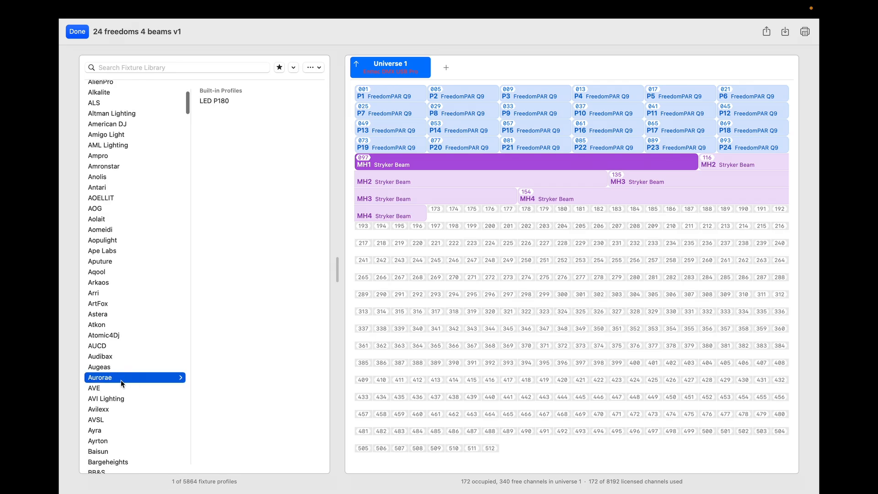
{"action": "scroll", "coordinate": [121, 380], "scroll_direction": "down", "scroll_amount": 4}
{"action": "left_click", "coordinate": [120, 380]}
{"action": "scroll", "coordinate": [121, 380], "scroll_direction": "down", "scroll_amount": 3}
{"action": "left_click", "coordinate": [121, 381]}
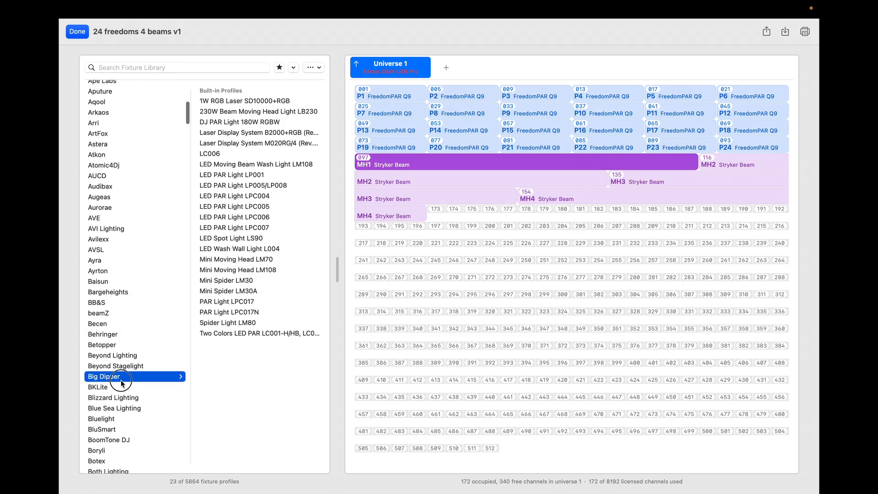
{"action": "scroll", "coordinate": [121, 380], "scroll_direction": "up", "scroll_amount": 15}
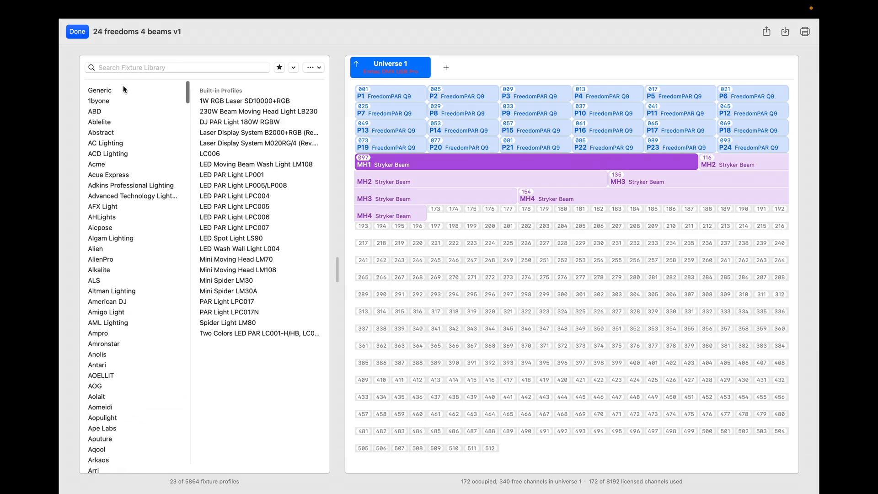
{"action": "left_click", "coordinate": [110, 93]}
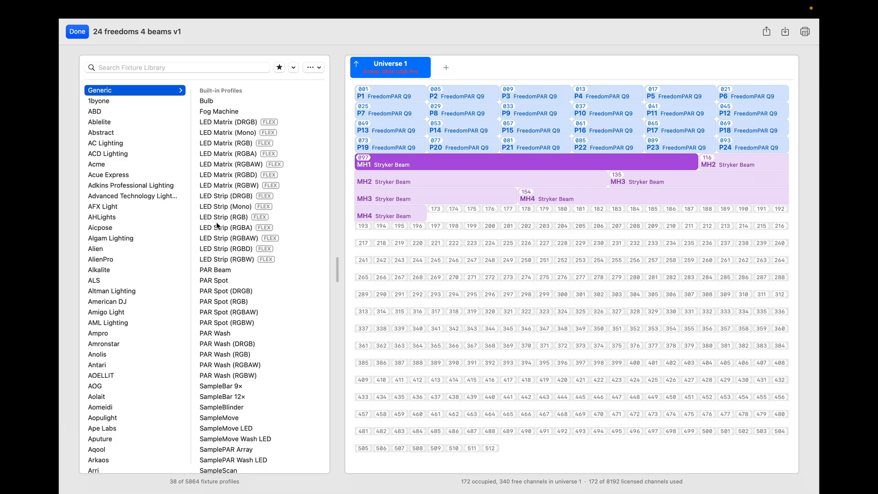
Step: Search the fixture library for 'free' and select fixture P1
{"action": "left_click", "coordinate": [132, 67]}
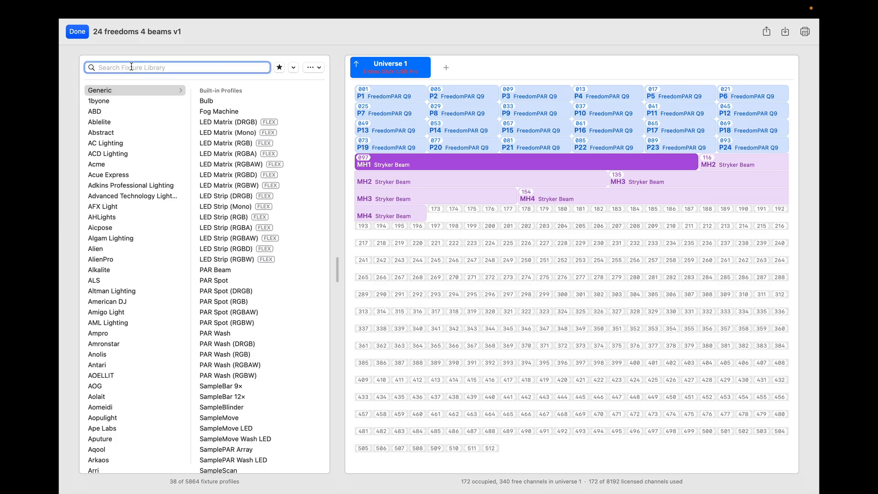
{"action": "type", "text": "free"}
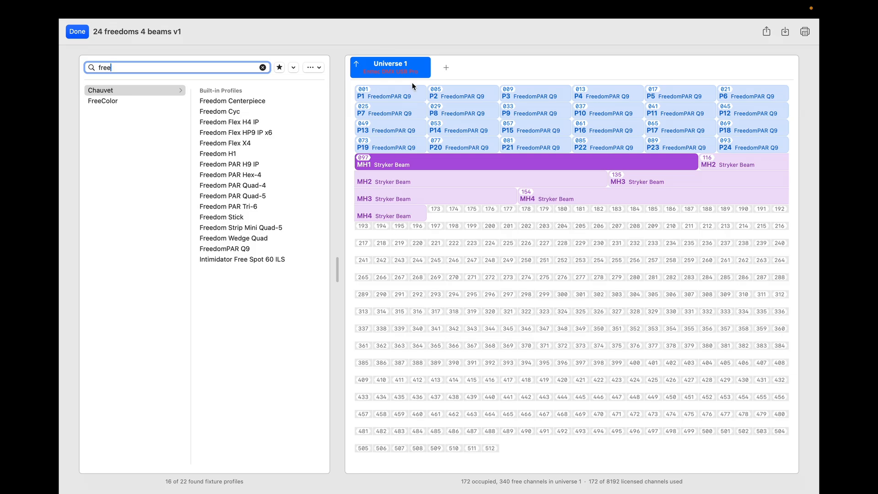
{"action": "left_click", "coordinate": [399, 97]}
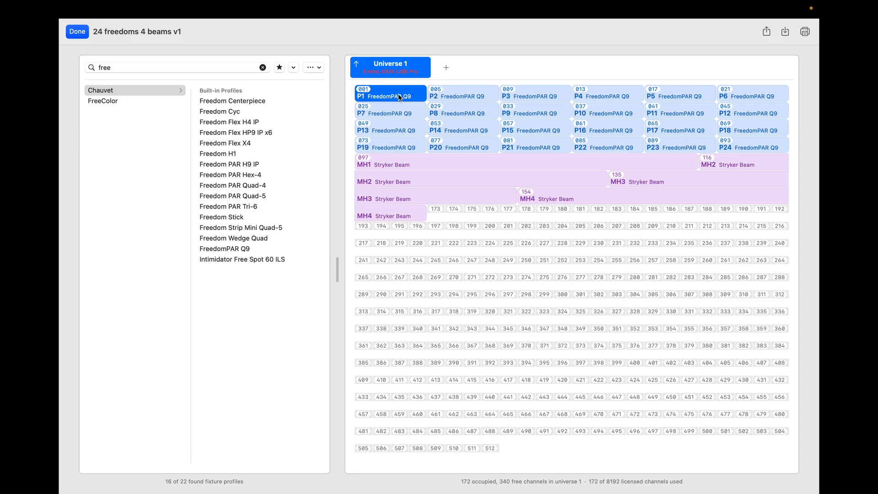
Step: Open P1's details and check its modes, keeping Mode 1 (4 channels)
{"action": "double_click", "coordinate": [399, 98]}
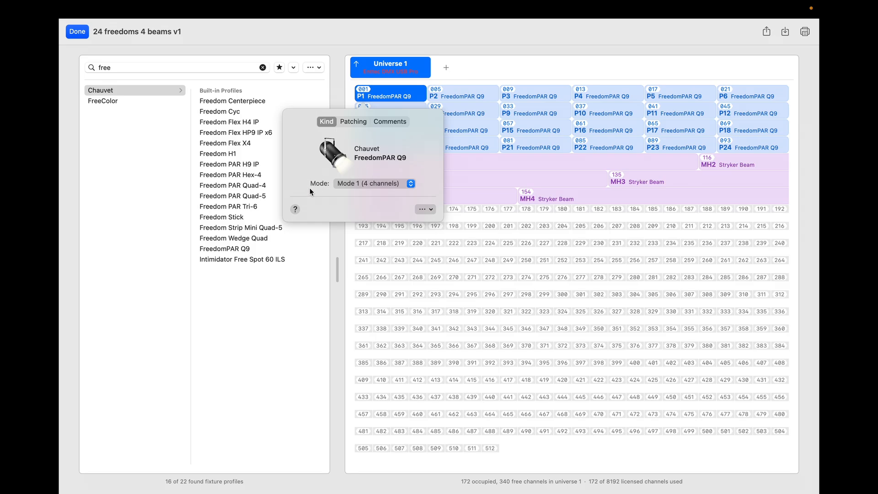
{"action": "left_click", "coordinate": [410, 184]}
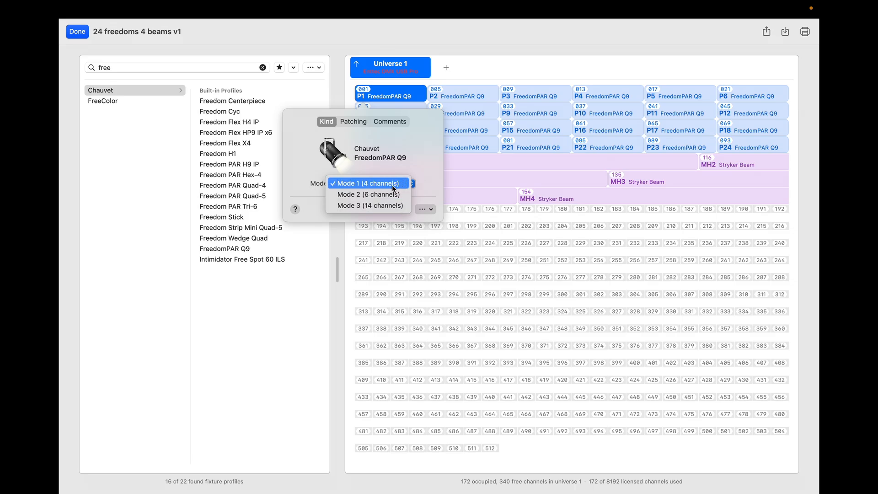
{"action": "left_click", "coordinate": [419, 153]}
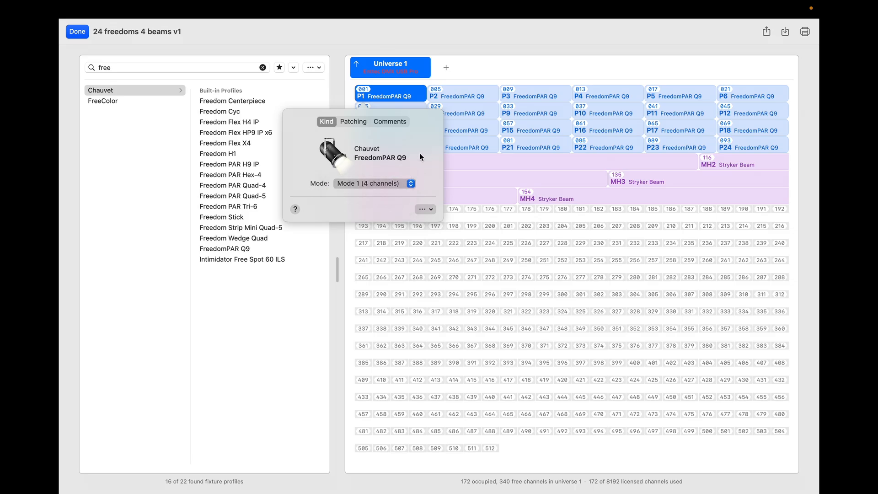
Step: Review P1's patching settings at address 1, then close the popover by picking P2
{"action": "left_click", "coordinate": [354, 122]}
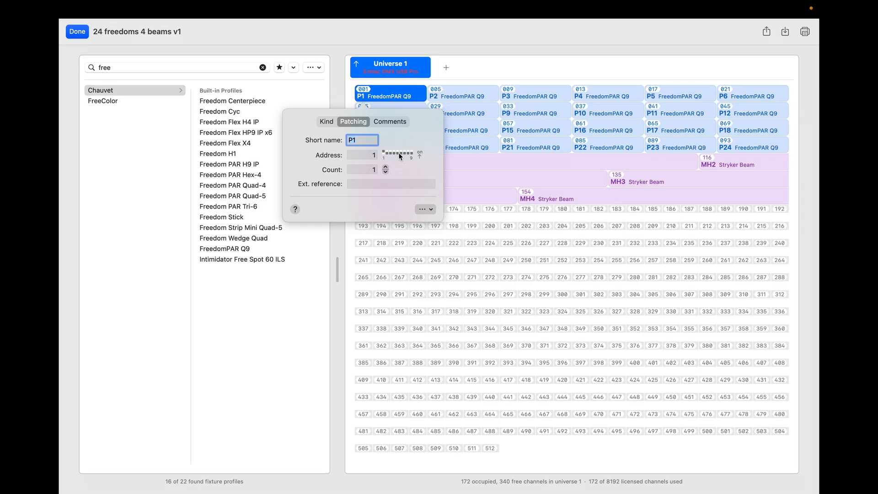
{"action": "left_click", "coordinate": [359, 157]}
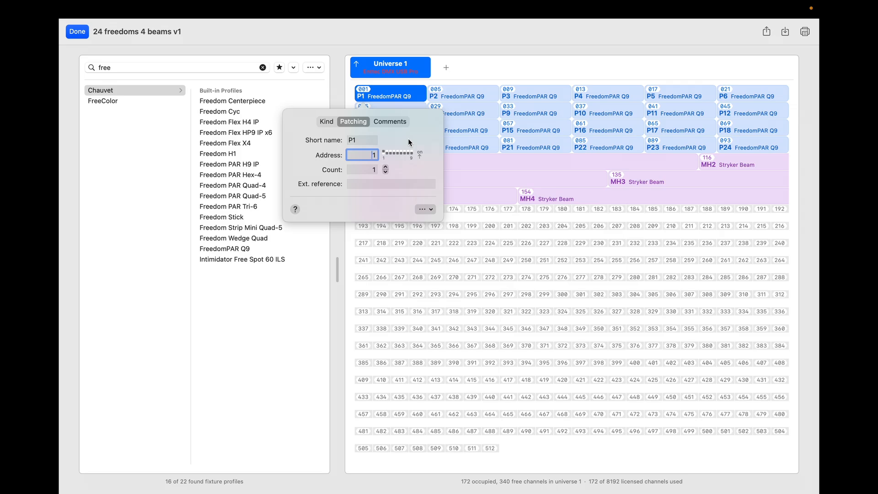
{"action": "left_click", "coordinate": [471, 88]}
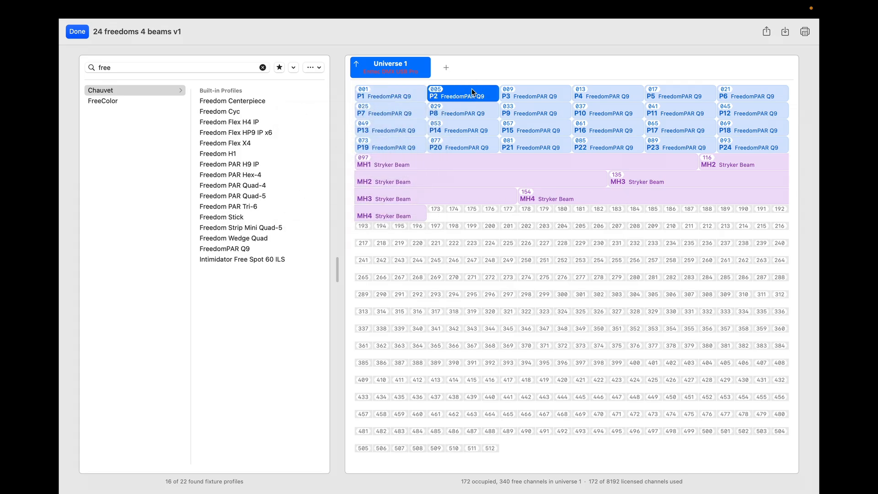
Step: Open P2's patching details from its context menu and close them again
{"action": "right_click", "coordinate": [471, 88]}
{"action": "left_click", "coordinate": [476, 93]}
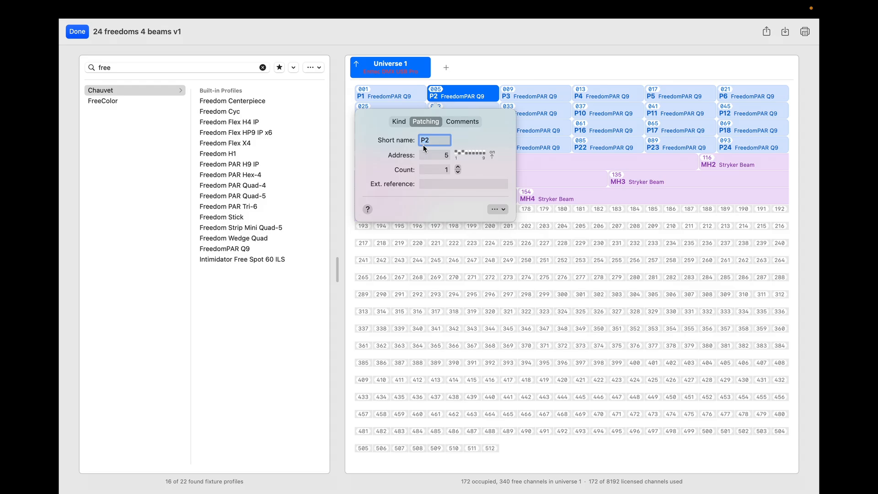
{"action": "left_click", "coordinate": [465, 102]}
Step: Select fixtures P1, P7, P13, P2, P8, P14, P21 and MH1 in the patch grid
{"action": "left_click", "coordinate": [404, 93]}
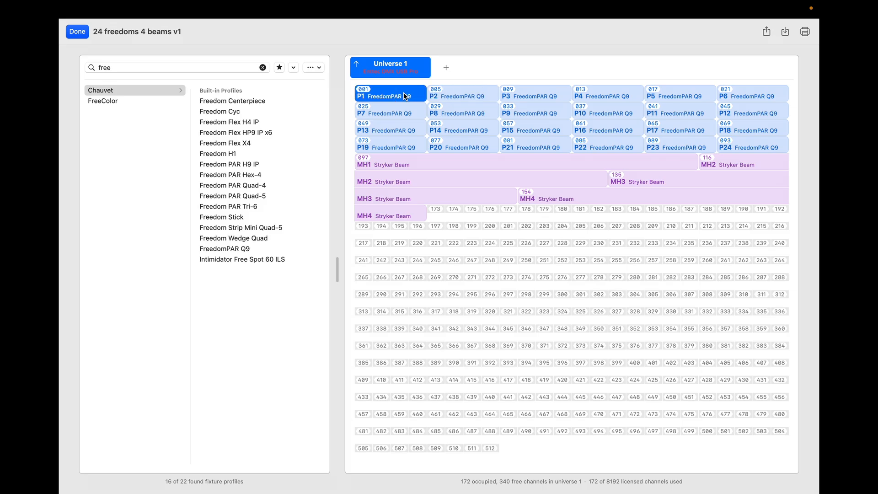
{"action": "left_click", "coordinate": [403, 115]}
{"action": "left_click", "coordinate": [401, 129]}
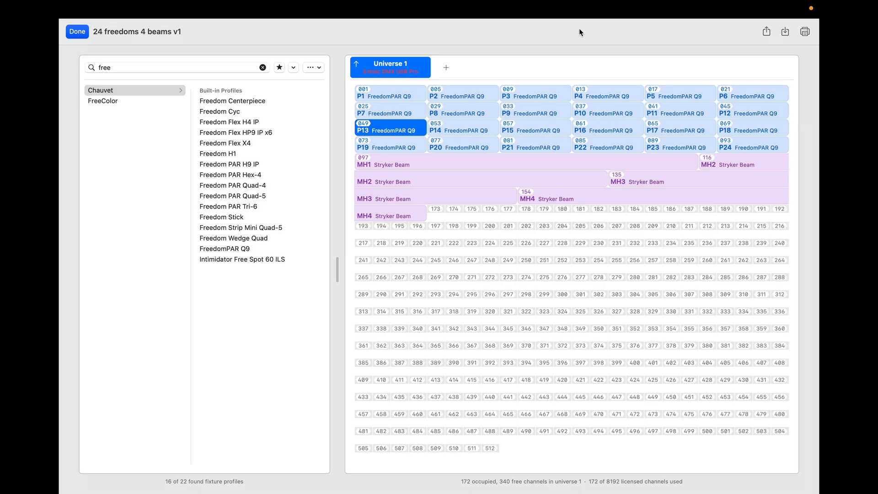
{"action": "left_click", "coordinate": [465, 93]}
{"action": "left_click", "coordinate": [450, 114]}
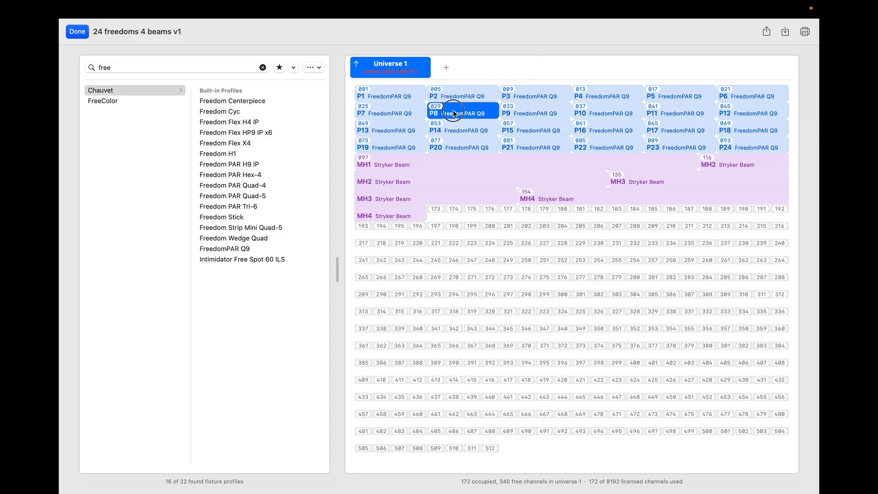
{"action": "left_click", "coordinate": [451, 128]}
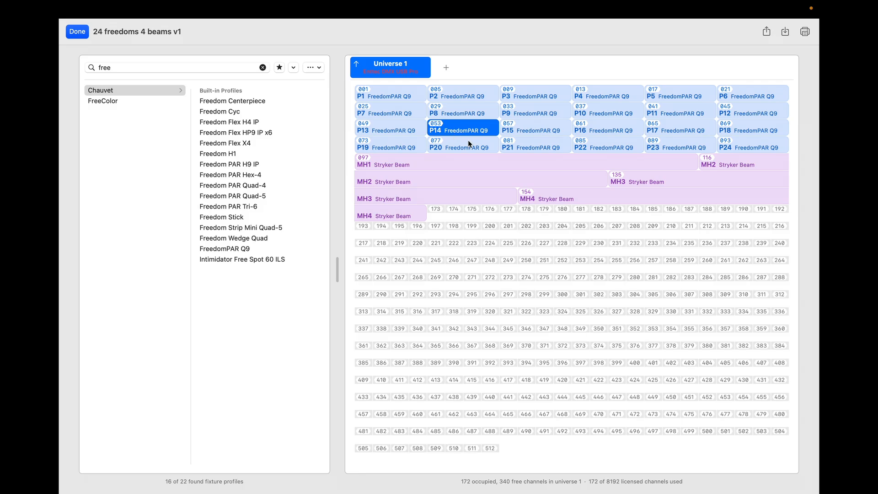
{"action": "left_click", "coordinate": [521, 146]}
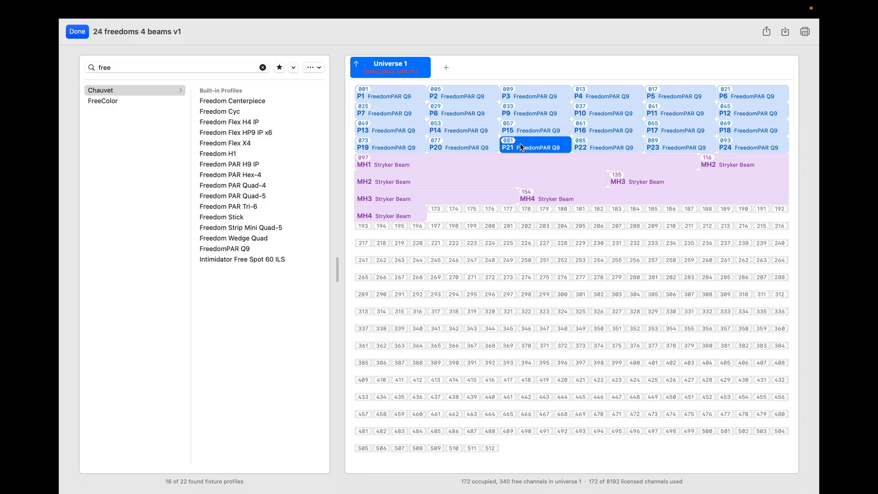
{"action": "left_click", "coordinate": [502, 163]}
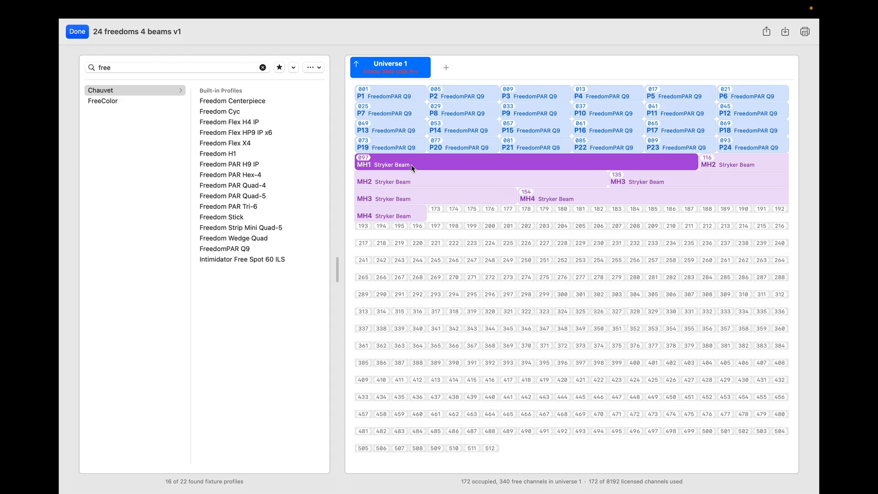
Step: Select pars P1, P2, P3, then Stryker Beams MH1 and MH2
{"action": "left_click", "coordinate": [389, 90]}
{"action": "left_click", "coordinate": [471, 92]}
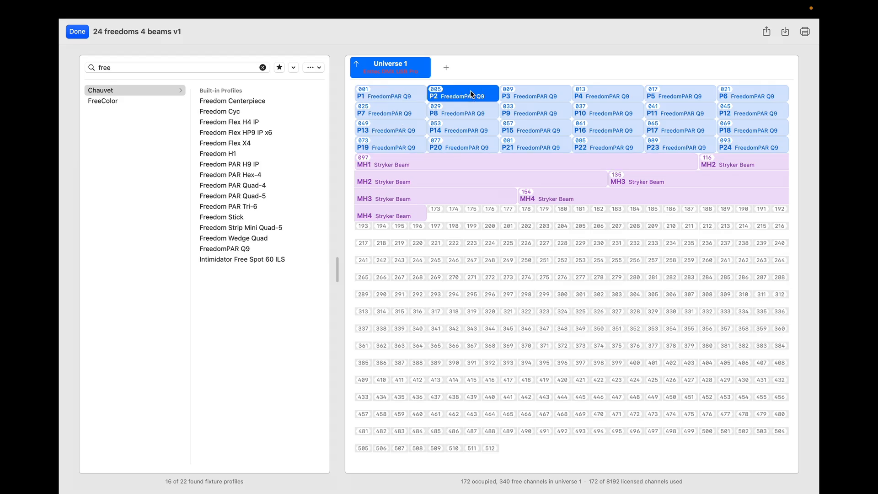
{"action": "left_click", "coordinate": [530, 93]}
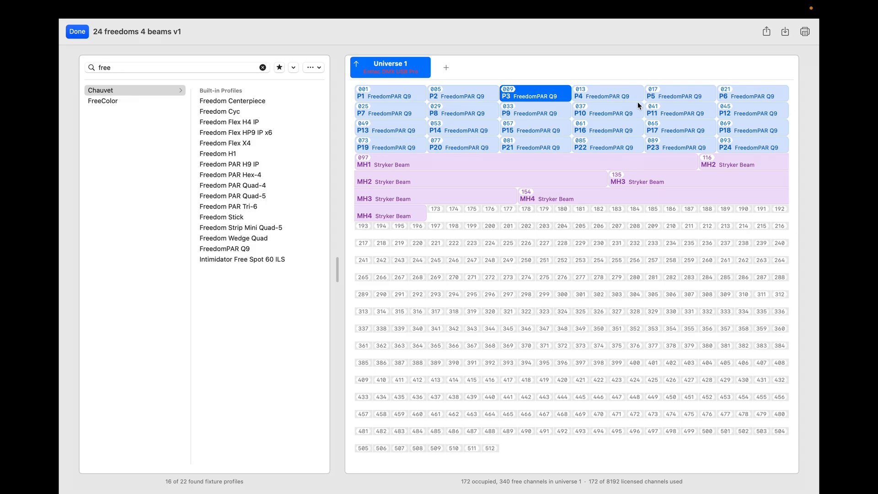
{"action": "left_click", "coordinate": [487, 164]}
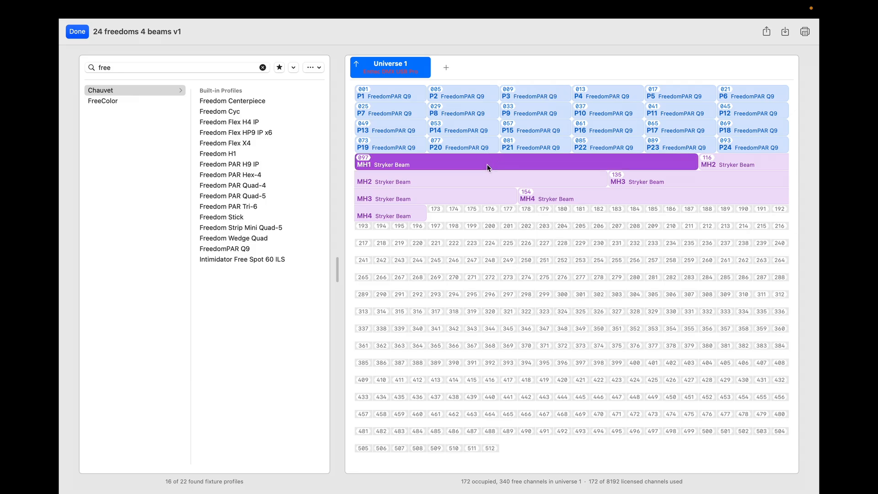
{"action": "left_click", "coordinate": [763, 167]}
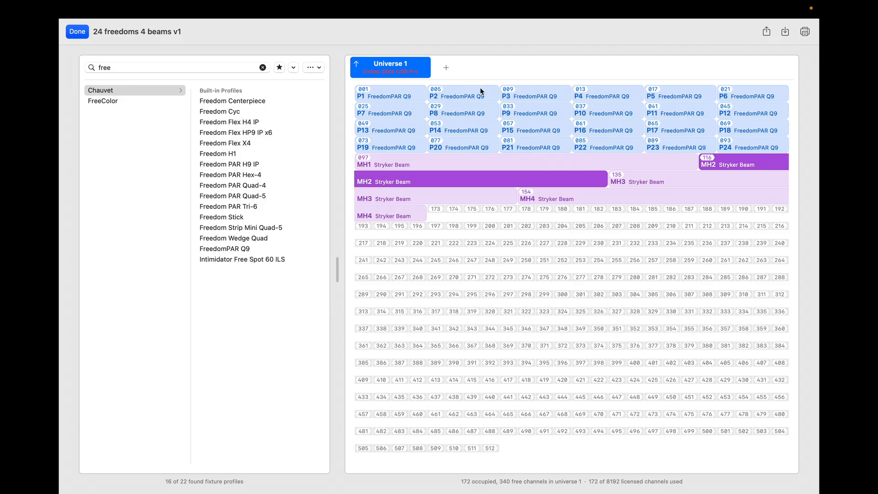
Step: Return to the stage, select moving head MH3, and reopen the Universe 1 fixture patch
{"action": "left_click", "coordinate": [73, 32]}
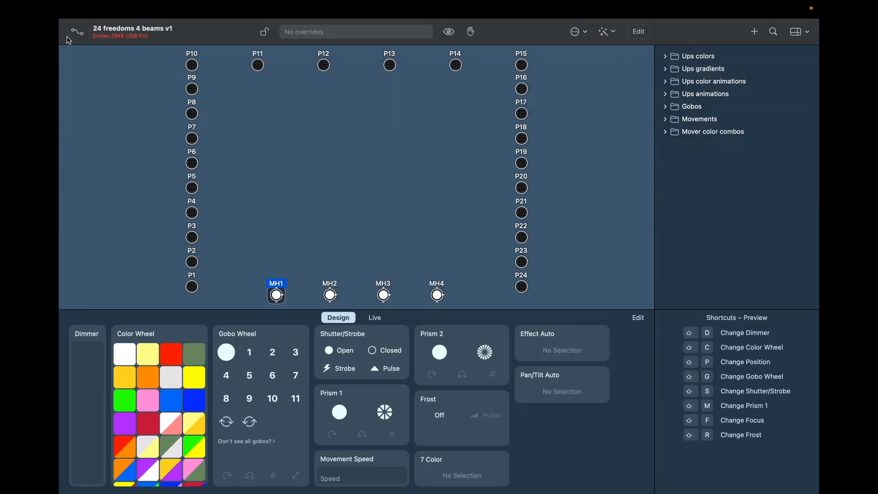
{"action": "left_click", "coordinate": [388, 297]}
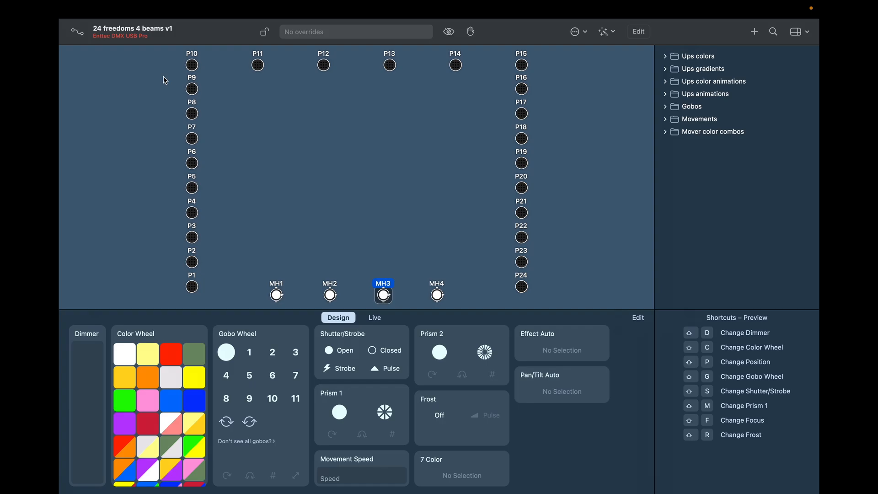
{"action": "left_click", "coordinate": [78, 32]}
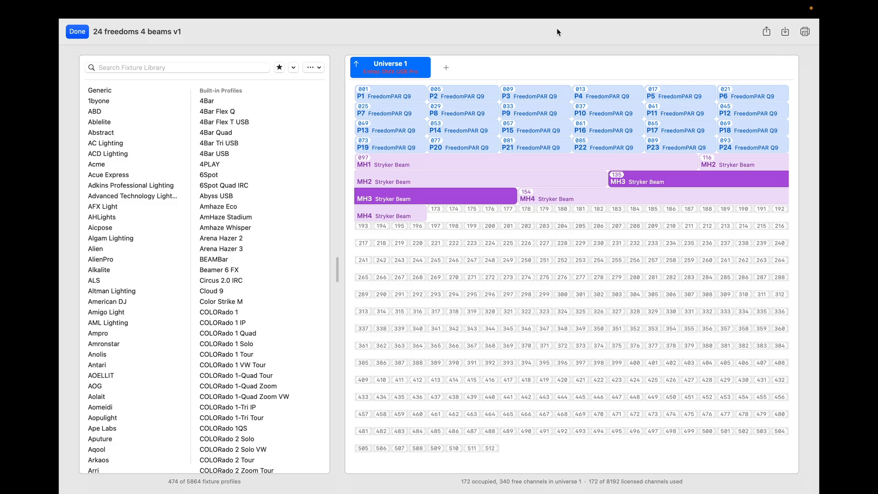
{"action": "left_click", "coordinate": [446, 68]}
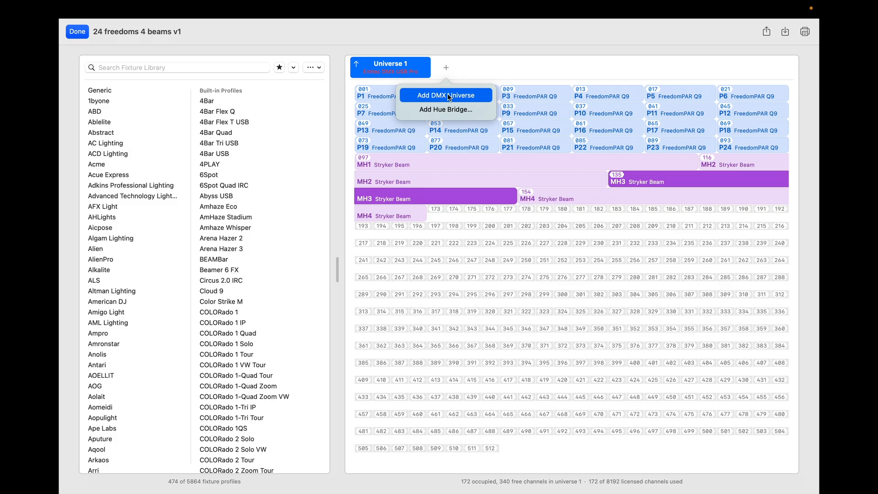
{"action": "left_click", "coordinate": [481, 63]}
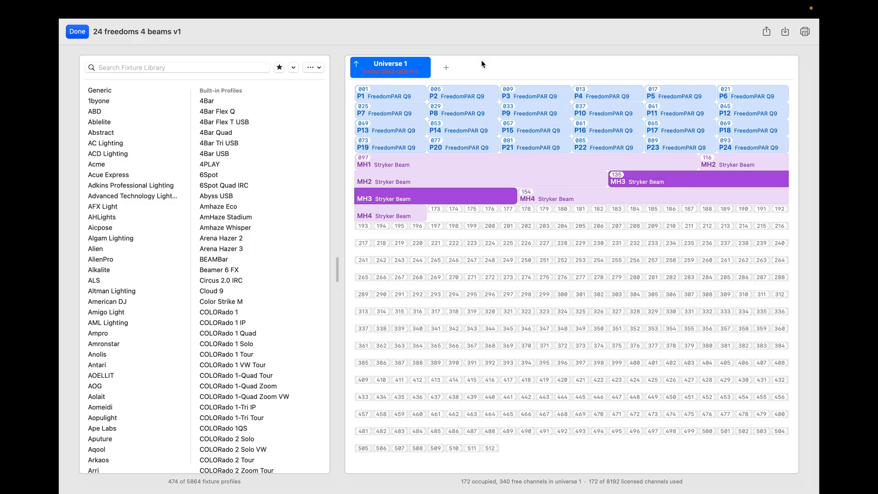
{"action": "mouse_move", "coordinate": [543, 36]}
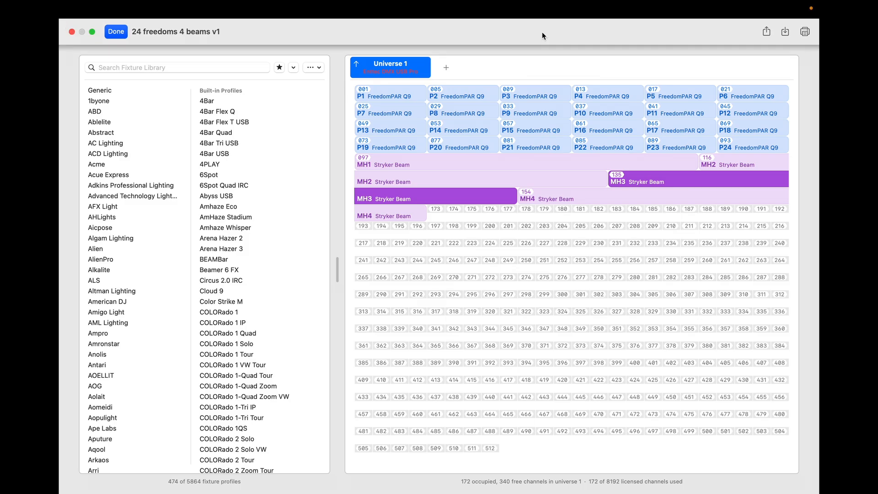
{"action": "left_click_drag", "start_coordinate": [536, 146], "coordinate": [472, 273]}
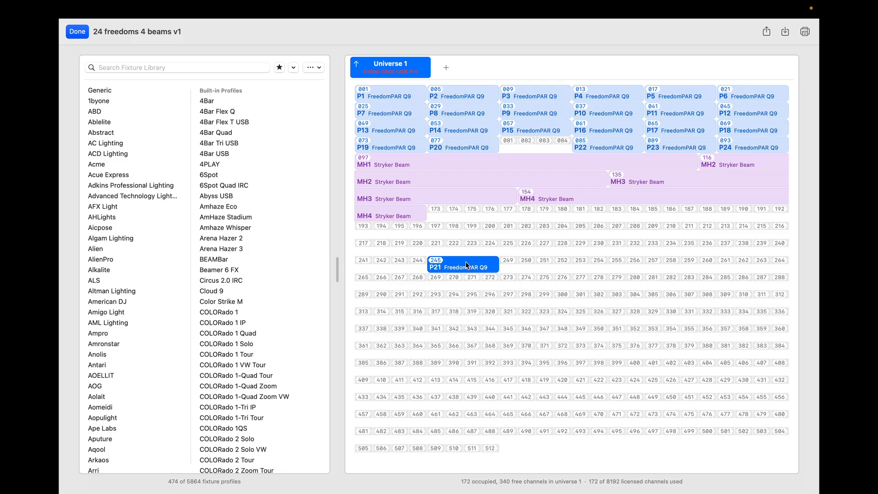
{"action": "left_click_drag", "start_coordinate": [466, 265], "coordinate": [535, 149]}
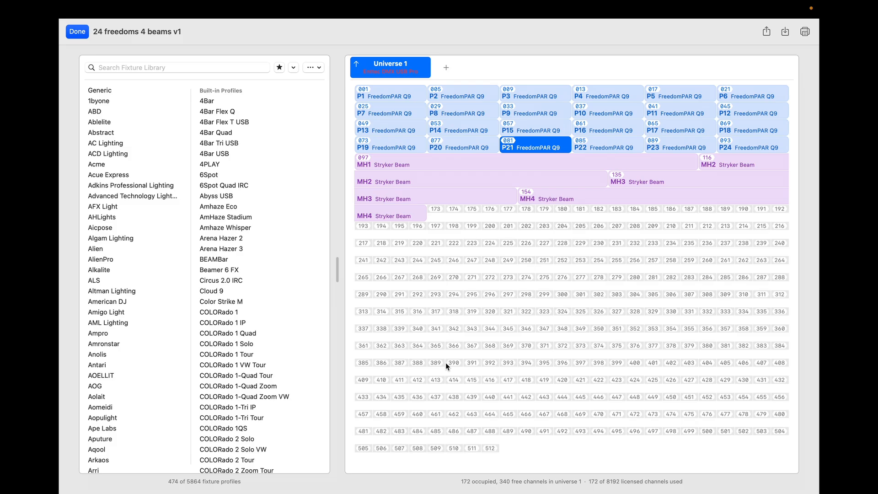
Step: Search the library for 'h1' and patch twelve Chauvet Freedom H1 fixtures from address 173
{"action": "left_click", "coordinate": [117, 67]}
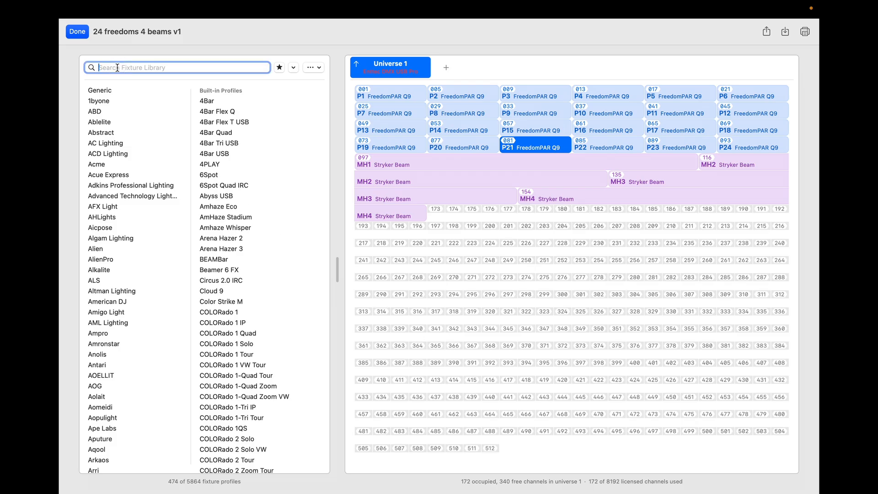
{"action": "type", "text": "h1"}
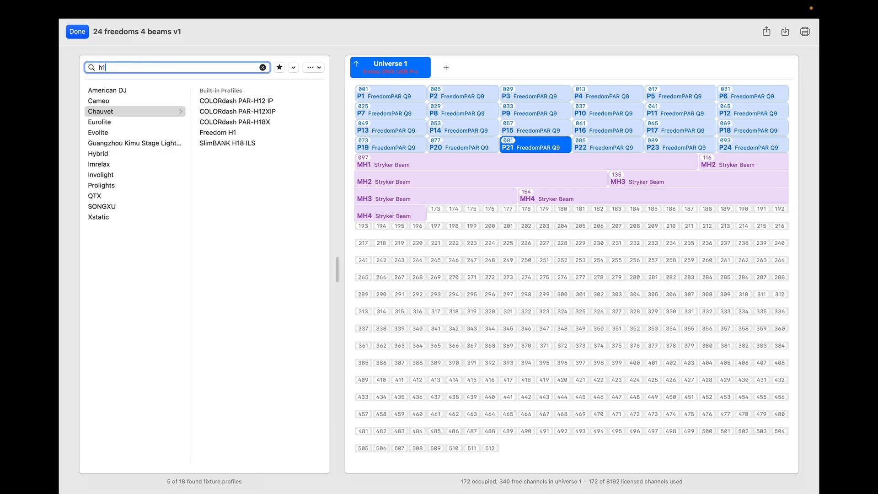
{"action": "left_click", "coordinate": [221, 133]}
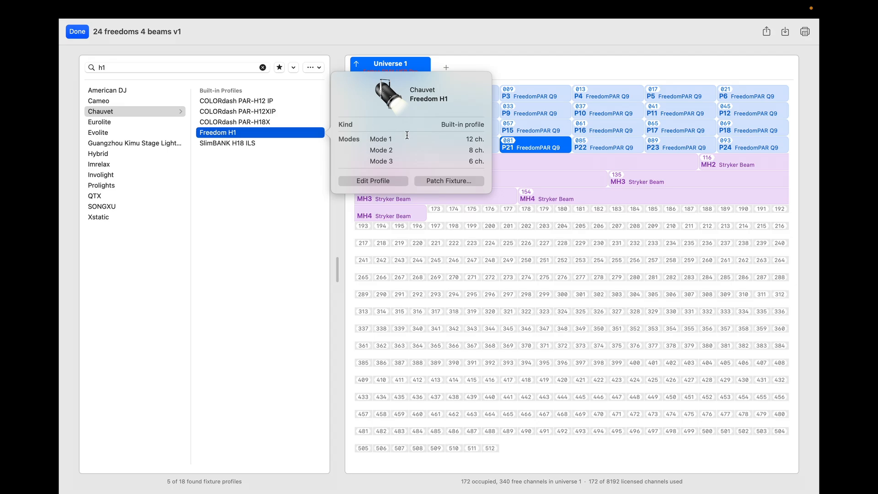
{"action": "left_click", "coordinate": [457, 181]}
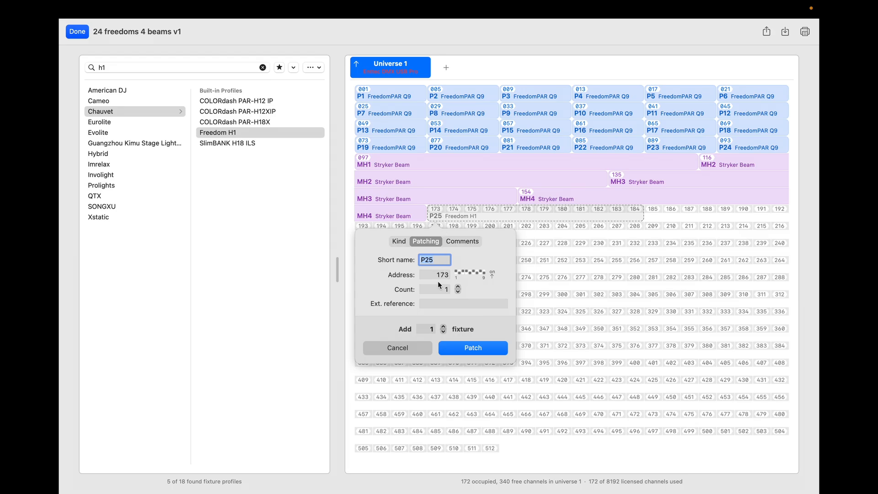
{"action": "left_click", "coordinate": [443, 326]}
{"action": "left_click", "coordinate": [443, 326]}
{"action": "left_click", "coordinate": [443, 326]}
{"action": "left_click", "coordinate": [442, 326]}
{"action": "left_click", "coordinate": [442, 326]}
{"action": "left_click", "coordinate": [442, 326]}
{"action": "left_click", "coordinate": [442, 326]}
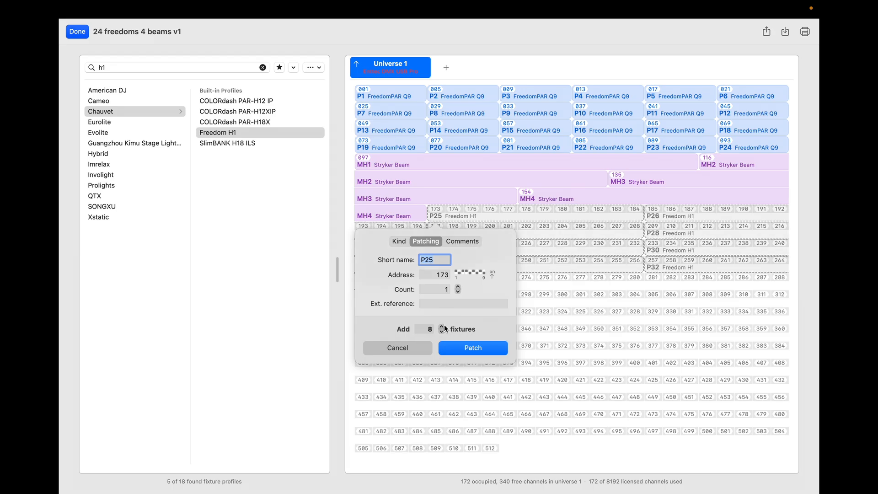
{"action": "left_click", "coordinate": [441, 326]}
{"action": "left_click", "coordinate": [442, 326]}
{"action": "left_click", "coordinate": [442, 326]}
{"action": "left_click", "coordinate": [442, 327]}
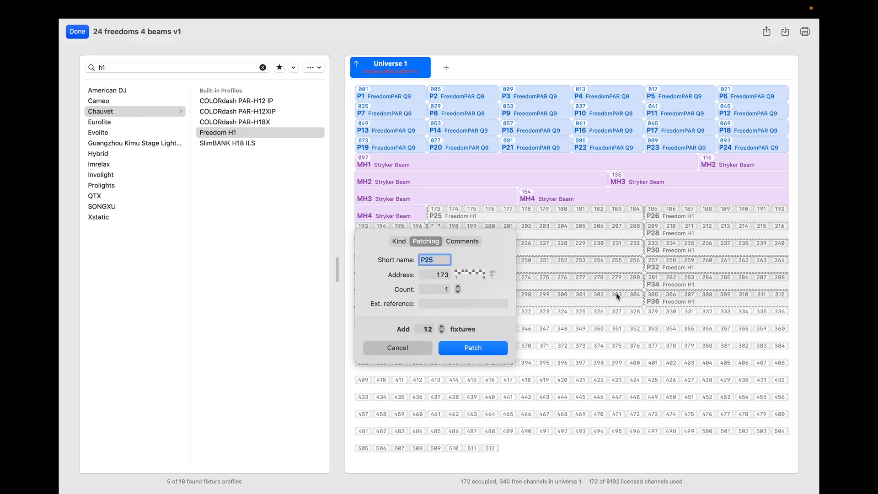
{"action": "left_click", "coordinate": [492, 347]}
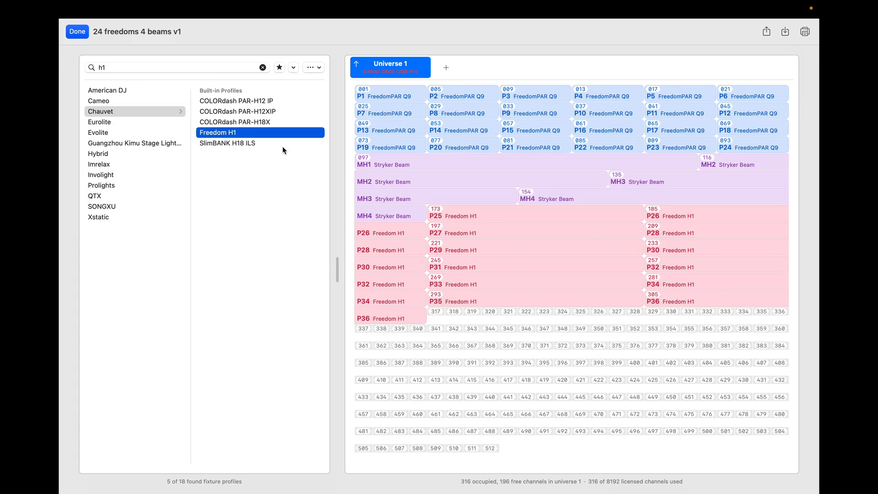
Step: Finish patching and move the new P25–P36 row up toward the top of the stage
{"action": "left_click", "coordinate": [80, 35]}
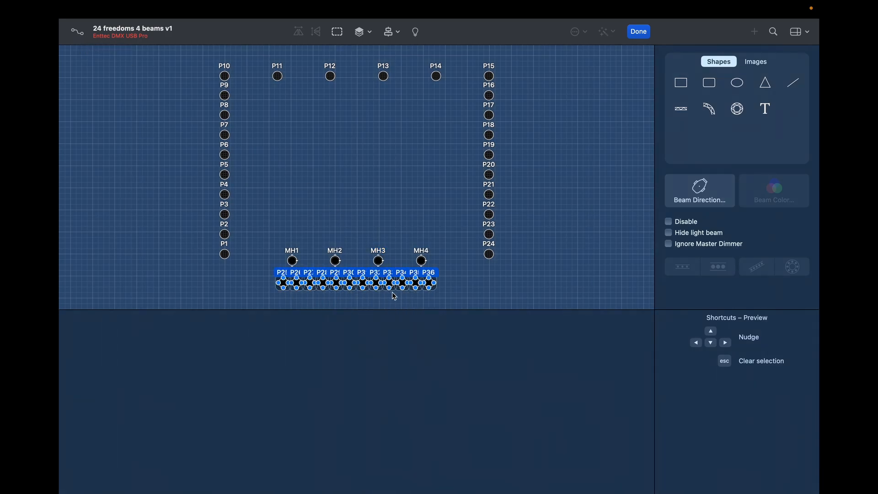
{"action": "left_click_drag", "start_coordinate": [428, 283], "coordinate": [419, 124]}
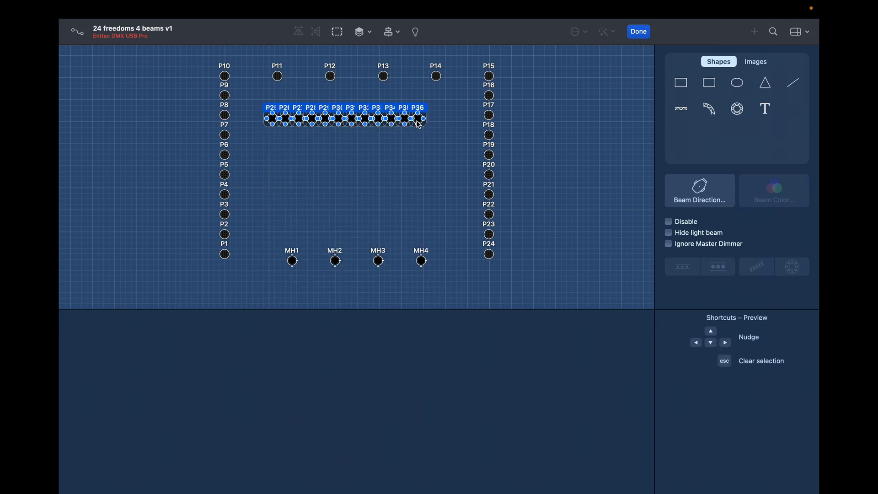
{"action": "left_click", "coordinate": [435, 156]}
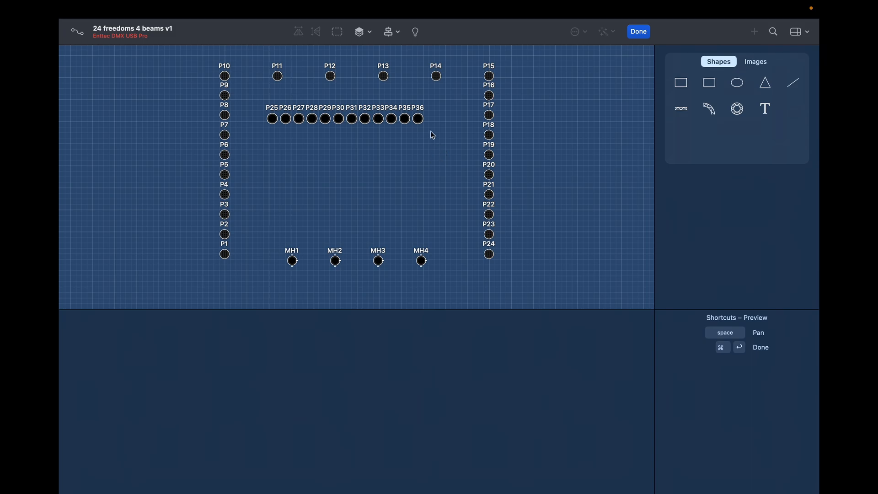
Step: Arrange P36–P33 up the arch's right slope, with P36 lowest near P22
{"action": "left_click", "coordinate": [421, 120]}
{"action": "left_click_drag", "start_coordinate": [421, 120], "coordinate": [465, 209]}
{"action": "left_click_drag", "start_coordinate": [406, 119], "coordinate": [445, 181]}
{"action": "left_click_drag", "start_coordinate": [392, 119], "coordinate": [414, 152]}
{"action": "left_click_drag", "start_coordinate": [379, 120], "coordinate": [394, 131]}
Step: Arrange P25–P30 up the arch's left slope, with P25 lowest near P2, and finish editing
{"action": "left_click_drag", "start_coordinate": [272, 120], "coordinate": [253, 233]}
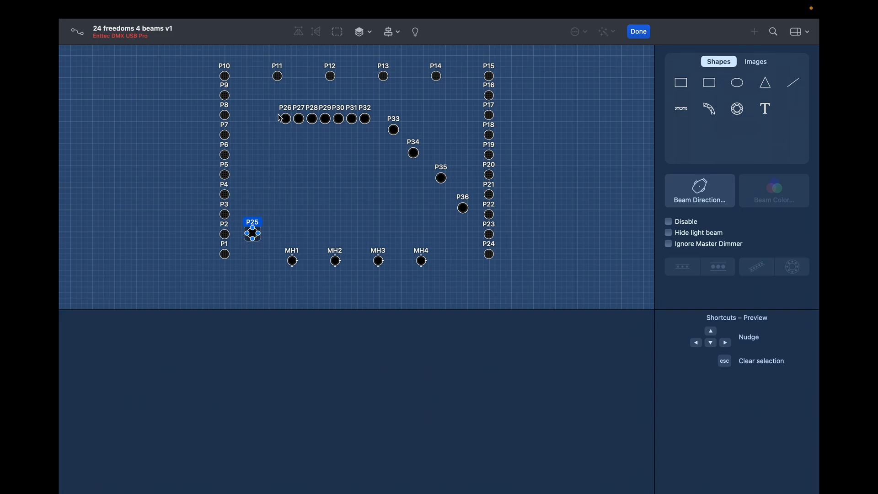
{"action": "left_click_drag", "start_coordinate": [283, 121], "coordinate": [264, 204]}
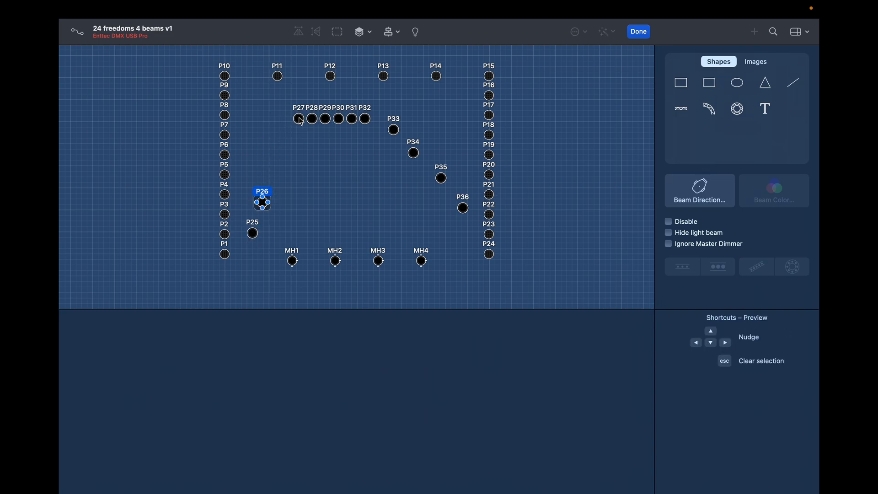
{"action": "left_click_drag", "start_coordinate": [298, 120], "coordinate": [278, 175]}
{"action": "left_click_drag", "start_coordinate": [311, 119], "coordinate": [298, 158]}
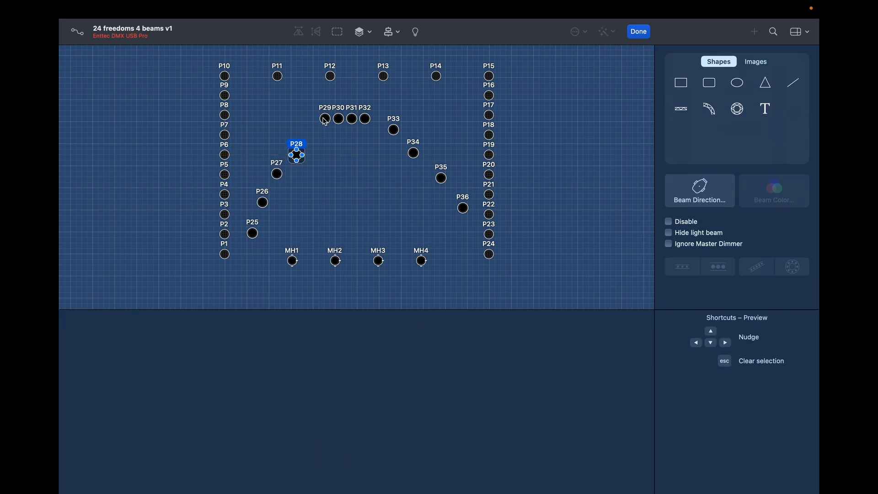
{"action": "mouse_move", "coordinate": [325, 119]}
{"action": "left_mouse_down"}
{"action": "mouse_move", "coordinate": [319, 134]}
{"action": "mouse_move", "coordinate": [374, 119]}
{"action": "mouse_move", "coordinate": [337, 118]}
{"action": "left_mouse_up"}
{"action": "left_click", "coordinate": [340, 120]}
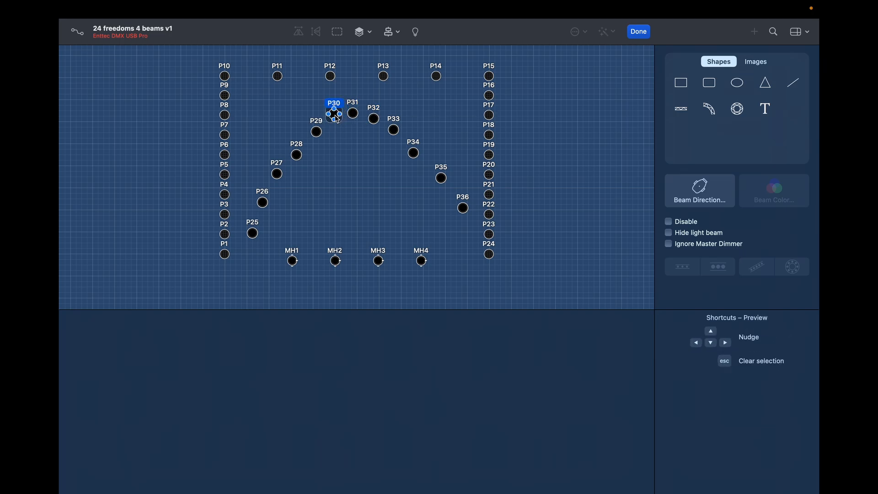
{"action": "left_click", "coordinate": [298, 156]}
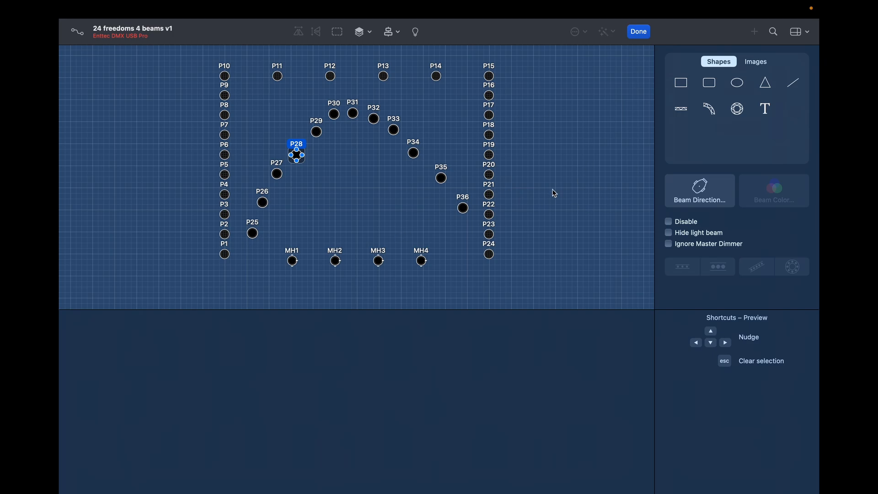
{"action": "left_click", "coordinate": [639, 32]}
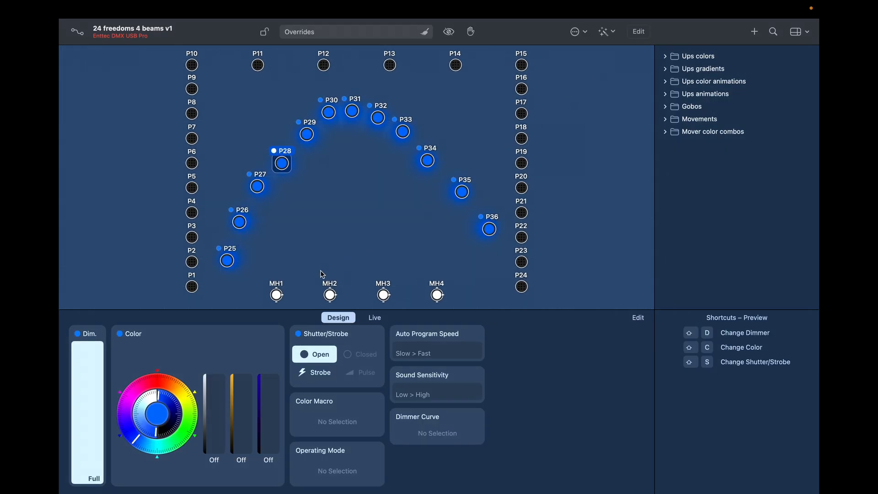
Step: Make fixture P26 red
{"action": "left_click", "coordinate": [226, 259]}
{"action": "left_click", "coordinate": [238, 228]}
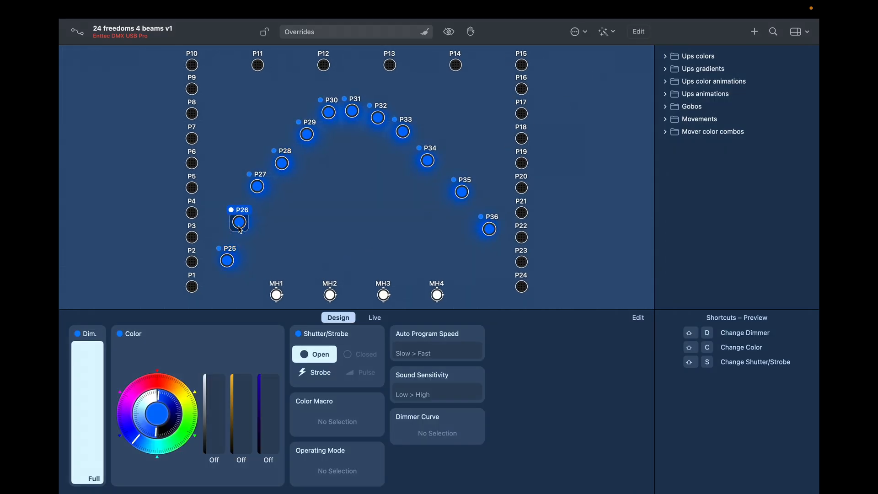
{"action": "left_click", "coordinate": [147, 384]}
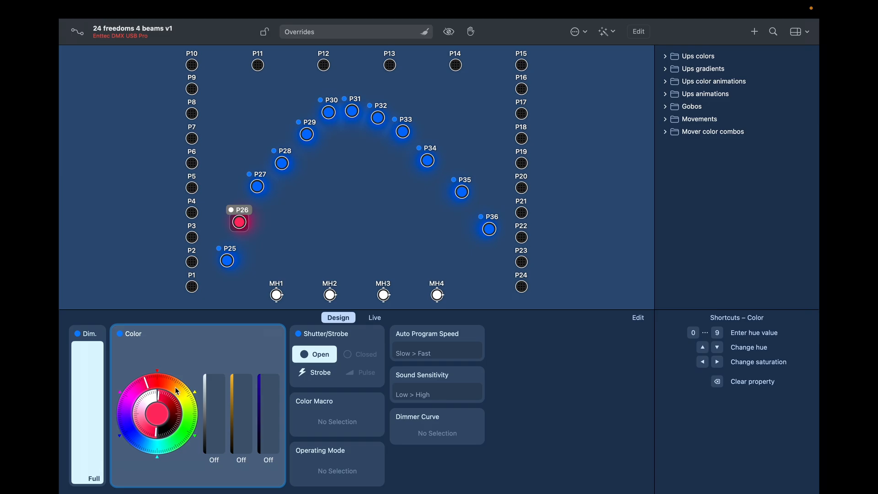
Step: Turn P32–P36 green, leaving cool white, amber and ultraviolet at Off
{"action": "left_click_drag", "start_coordinate": [499, 251], "coordinate": [342, 127]}
{"action": "left_click", "coordinate": [194, 413]}
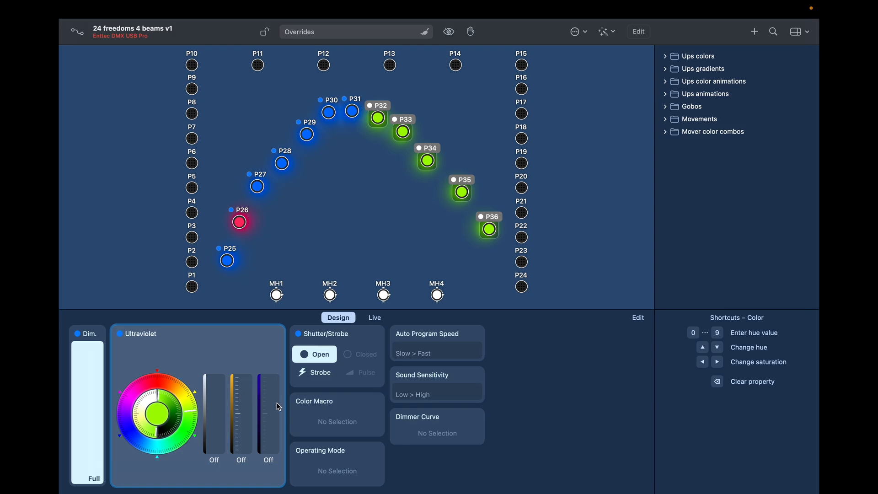
{"action": "left_click_drag", "start_coordinate": [213, 433], "coordinate": [223, 493]}
{"action": "left_click", "coordinate": [242, 415]}
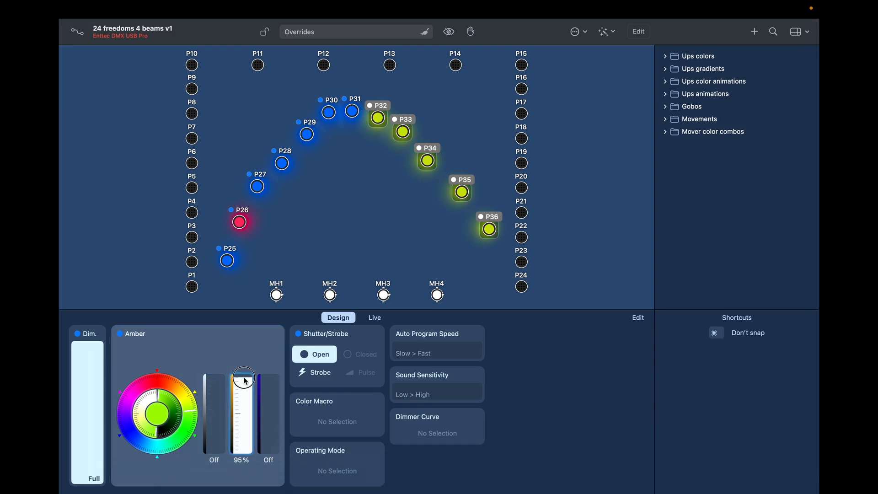
{"action": "mouse_move", "coordinate": [273, 435]}
{"action": "left_mouse_down"}
{"action": "mouse_move", "coordinate": [269, 372]}
{"action": "mouse_move", "coordinate": [266, 427]}
{"action": "left_mouse_up"}
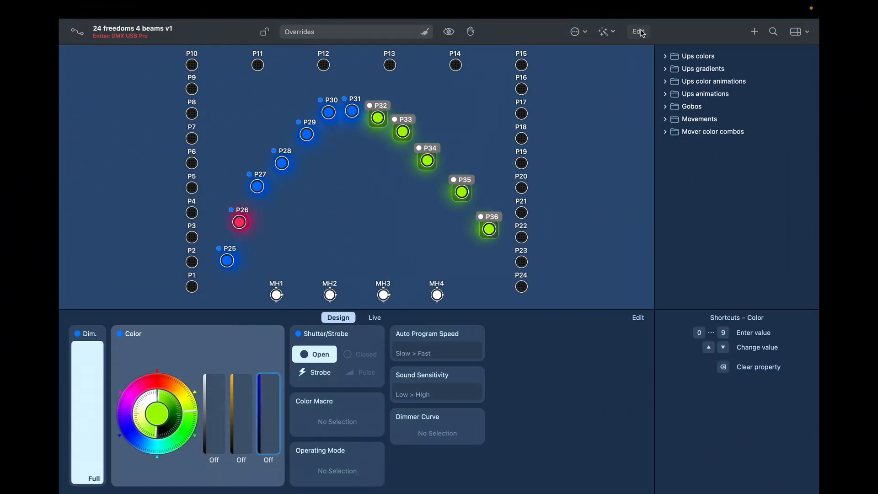
Step: Stack P30 down to P25 into a left column beside P8
{"action": "left_click", "coordinate": [641, 32]}
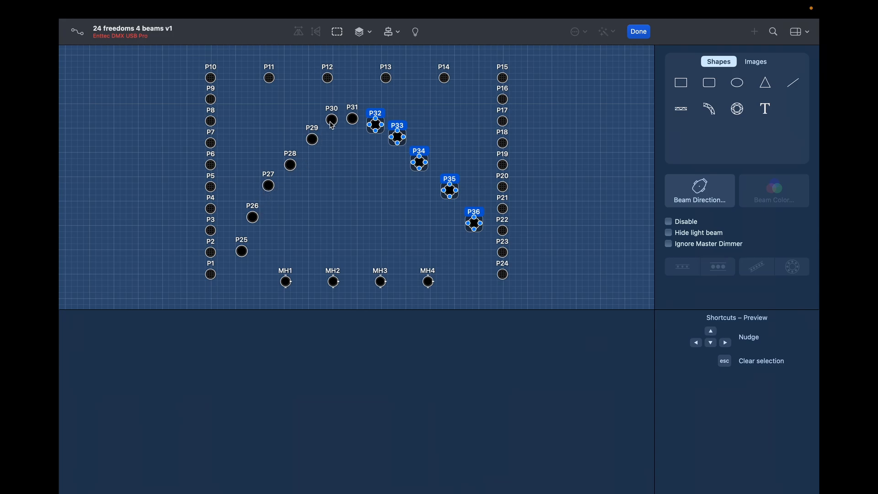
{"action": "left_click_drag", "start_coordinate": [332, 124], "coordinate": [250, 112]}
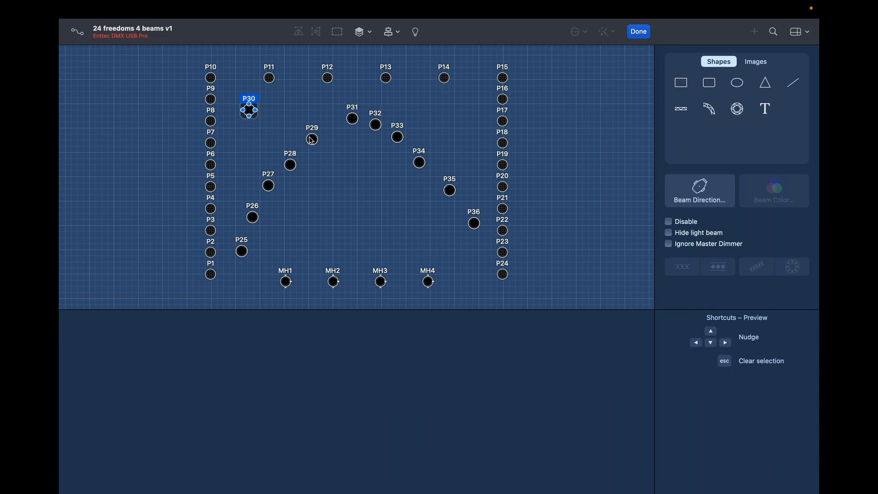
{"action": "left_click_drag", "start_coordinate": [311, 140], "coordinate": [247, 137]}
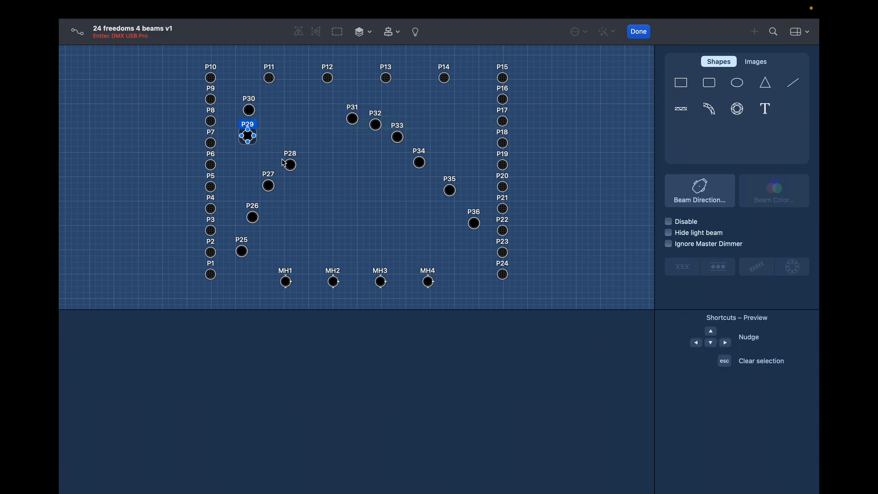
{"action": "left_click_drag", "start_coordinate": [284, 163], "coordinate": [250, 223]}
{"action": "left_click", "coordinate": [254, 218]}
{"action": "left_click_drag", "start_coordinate": [243, 253], "coordinate": [250, 250]}
Step: Stack P31–P36 into a right column, then select the left column P25–P30
{"action": "left_click_drag", "start_coordinate": [475, 225], "coordinate": [467, 237]}
{"action": "left_click_drag", "start_coordinate": [452, 193], "coordinate": [471, 208]}
{"action": "left_click_drag", "start_coordinate": [420, 164], "coordinate": [464, 173]}
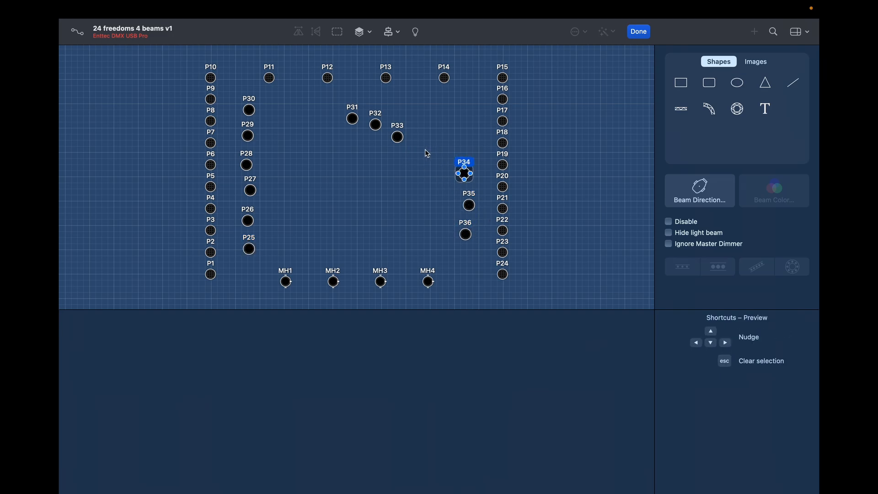
{"action": "left_click_drag", "start_coordinate": [398, 138], "coordinate": [461, 141]}
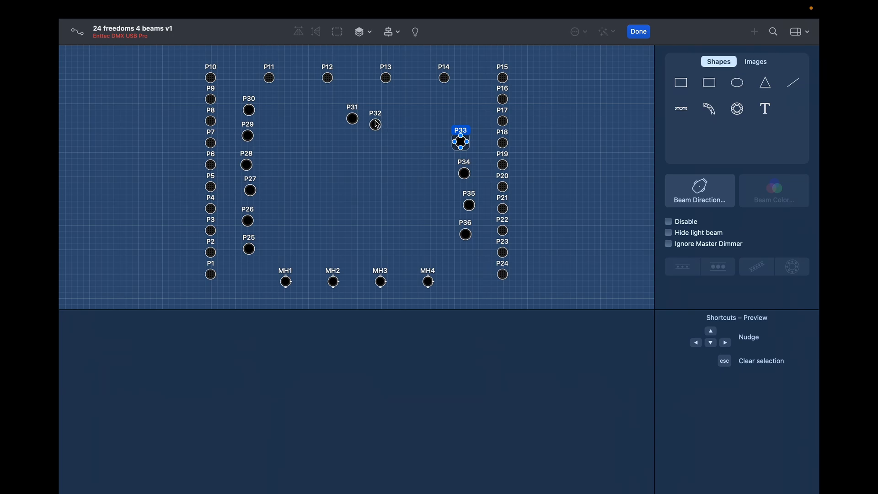
{"action": "left_click_drag", "start_coordinate": [376, 124], "coordinate": [452, 121]}
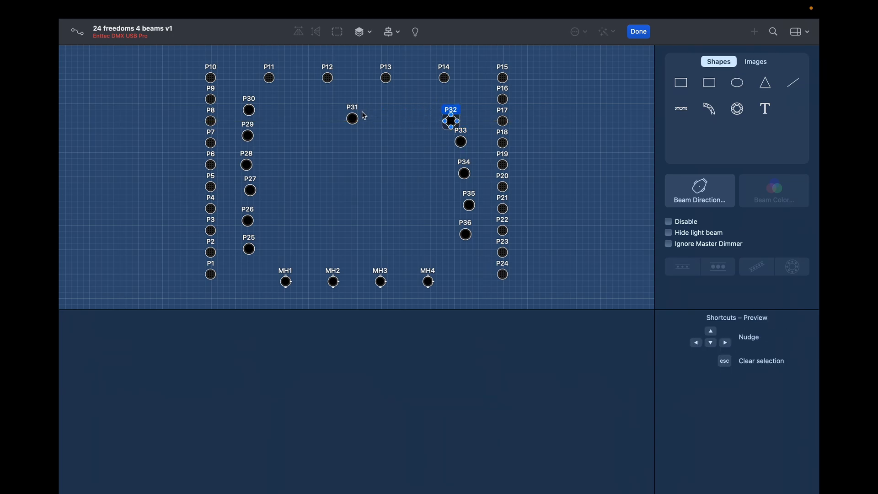
{"action": "left_click_drag", "start_coordinate": [353, 118], "coordinate": [467, 109]}
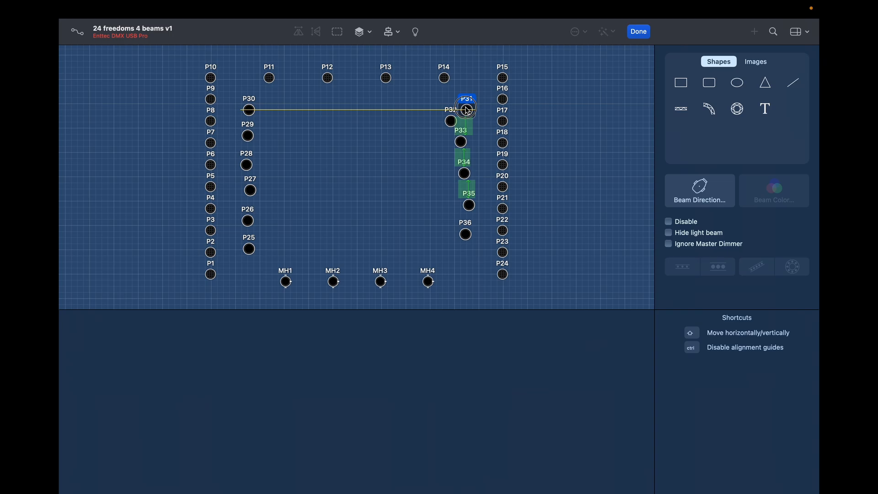
{"action": "left_click_drag", "start_coordinate": [466, 110], "coordinate": [467, 110]}
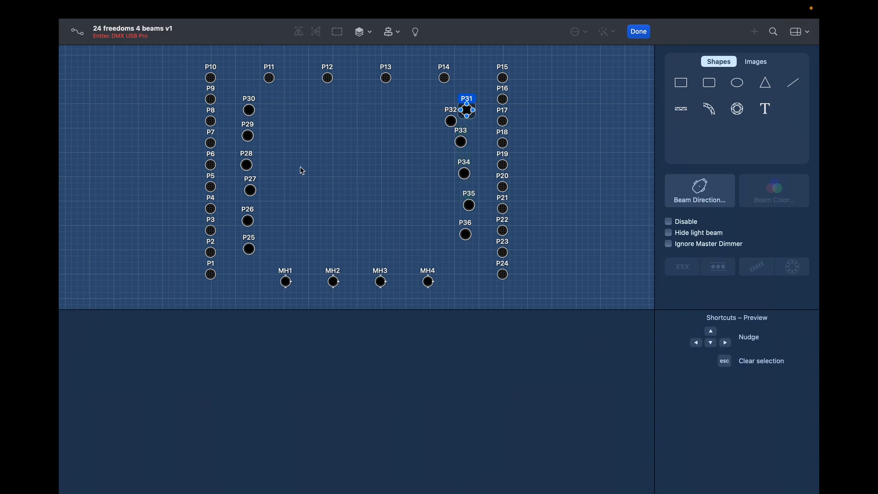
{"action": "left_click_drag", "start_coordinate": [469, 235], "coordinate": [471, 253]}
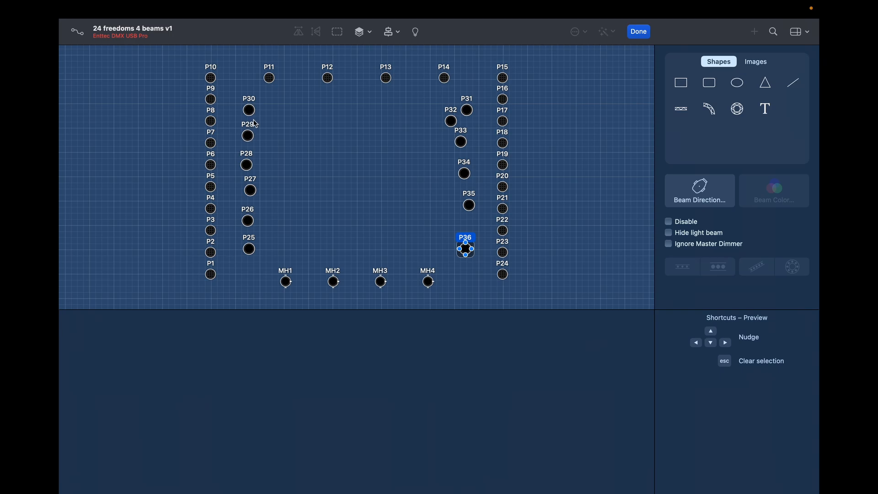
{"action": "left_click", "coordinate": [275, 102]}
{"action": "left_click_drag", "start_coordinate": [276, 103], "coordinate": [247, 248]}
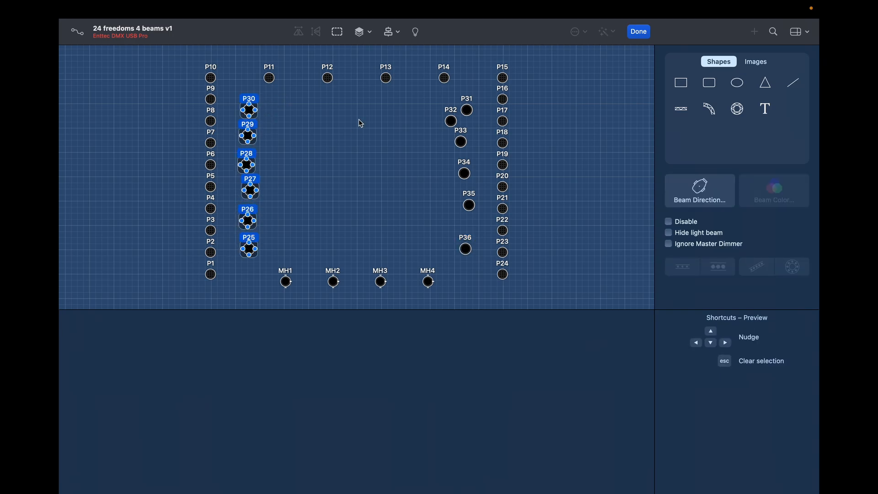
Step: Align P25–P30 on one vertical centre and distribute them evenly
{"action": "left_click", "coordinate": [397, 33]}
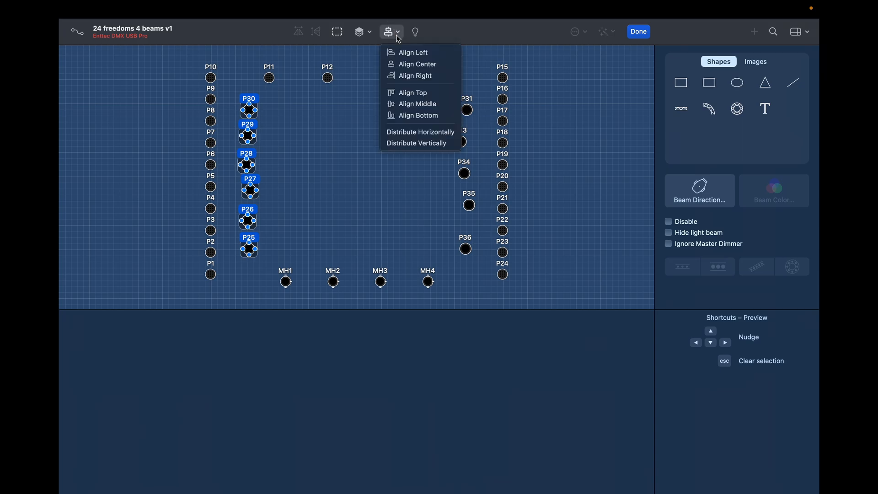
{"action": "left_click", "coordinate": [404, 66]}
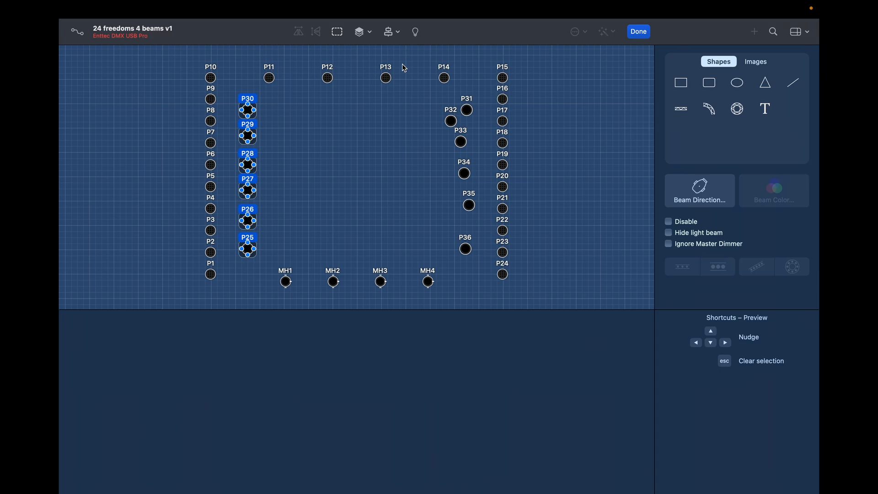
{"action": "left_click", "coordinate": [369, 33]}
{"action": "left_click", "coordinate": [391, 33]}
{"action": "left_click", "coordinate": [393, 34]}
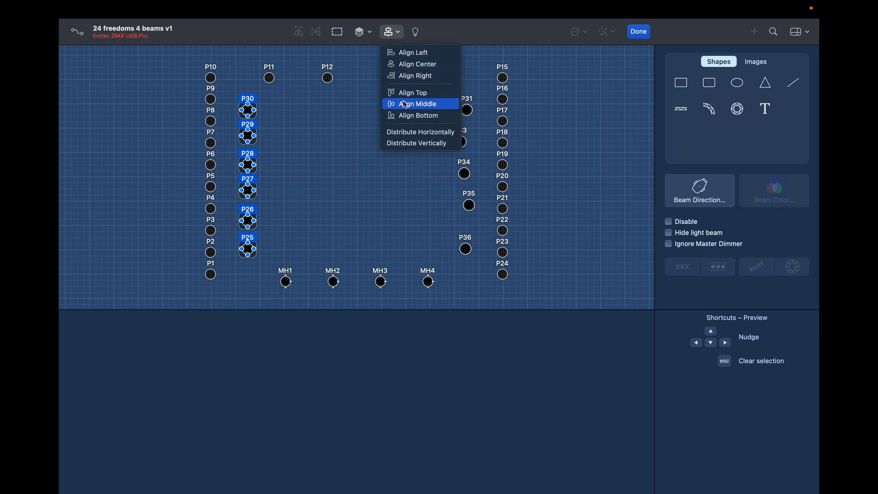
{"action": "left_click", "coordinate": [408, 145]}
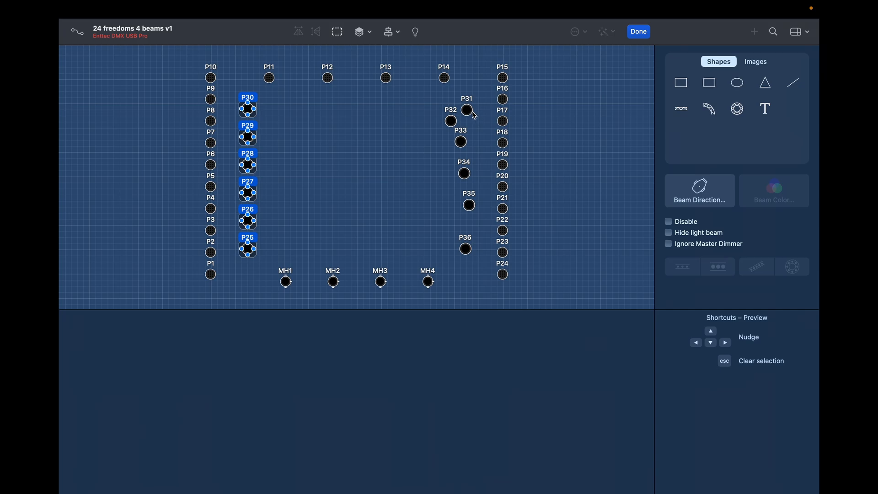
Step: Adjust P31, P32 and P36, then centre-align and evenly distribute P31–P36
{"action": "left_click_drag", "start_coordinate": [470, 113], "coordinate": [451, 137]}
{"action": "left_click", "coordinate": [451, 121]}
{"action": "left_click_drag", "start_coordinate": [471, 107], "coordinate": [469, 112]}
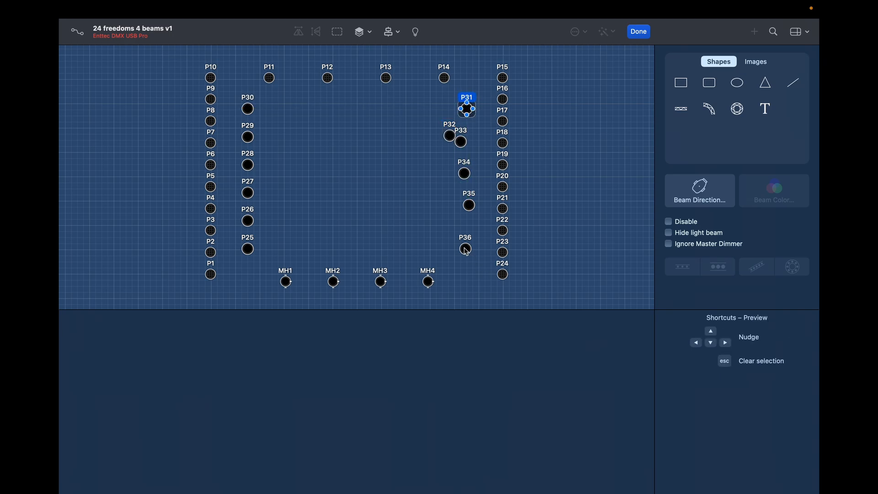
{"action": "mouse_move", "coordinate": [467, 251]}
{"action": "left_mouse_down"}
{"action": "mouse_move", "coordinate": [447, 237]}
{"action": "mouse_move", "coordinate": [455, 247]}
{"action": "mouse_move", "coordinate": [469, 241]}
{"action": "mouse_move", "coordinate": [466, 232]}
{"action": "mouse_move", "coordinate": [464, 250]}
{"action": "left_mouse_up"}
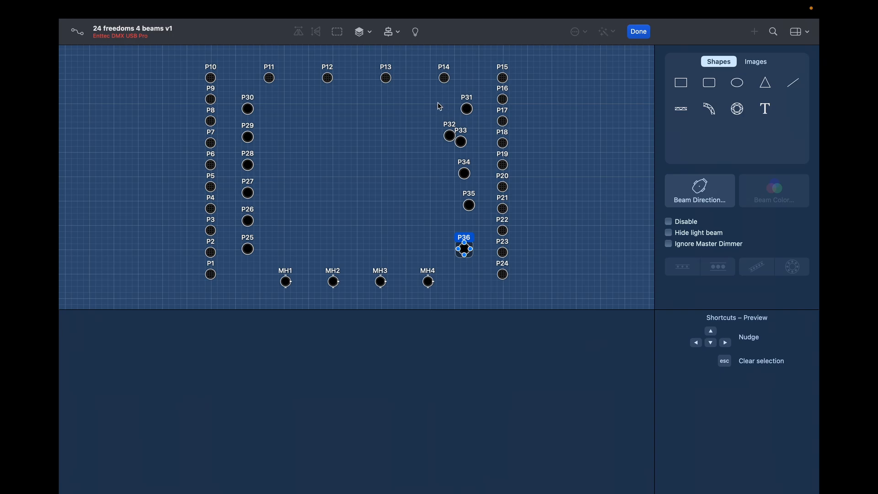
{"action": "left_click_drag", "start_coordinate": [433, 95], "coordinate": [480, 257]}
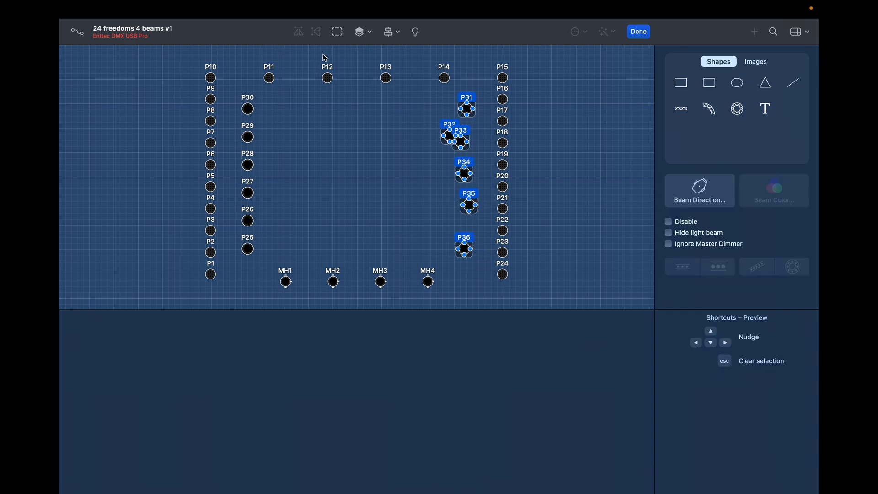
{"action": "left_click", "coordinate": [401, 34]}
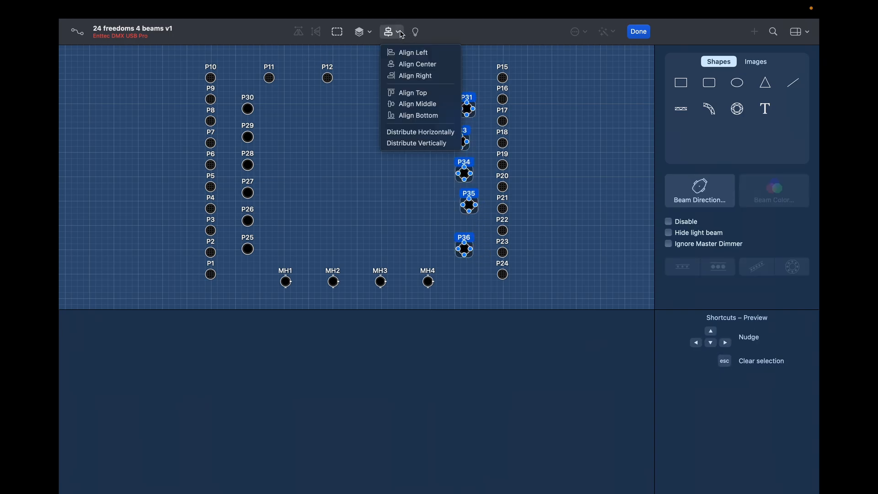
{"action": "left_click", "coordinate": [400, 65]}
{"action": "left_click", "coordinate": [389, 37]}
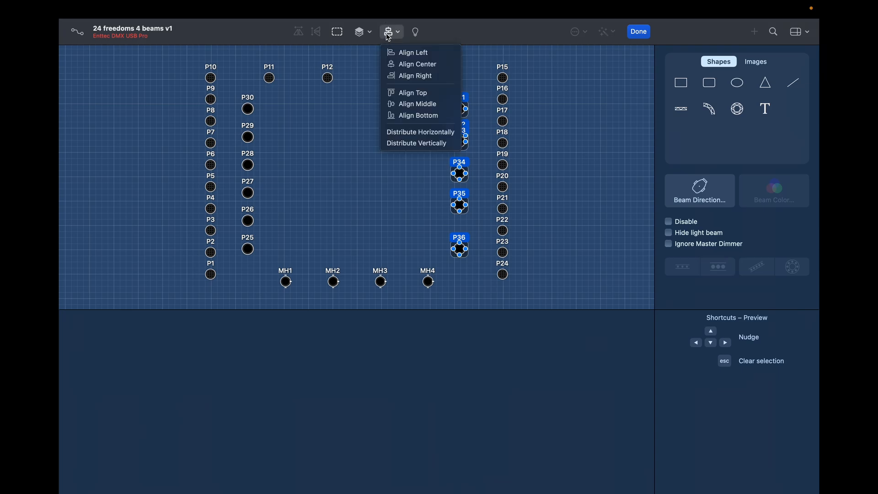
{"action": "left_click", "coordinate": [404, 144]}
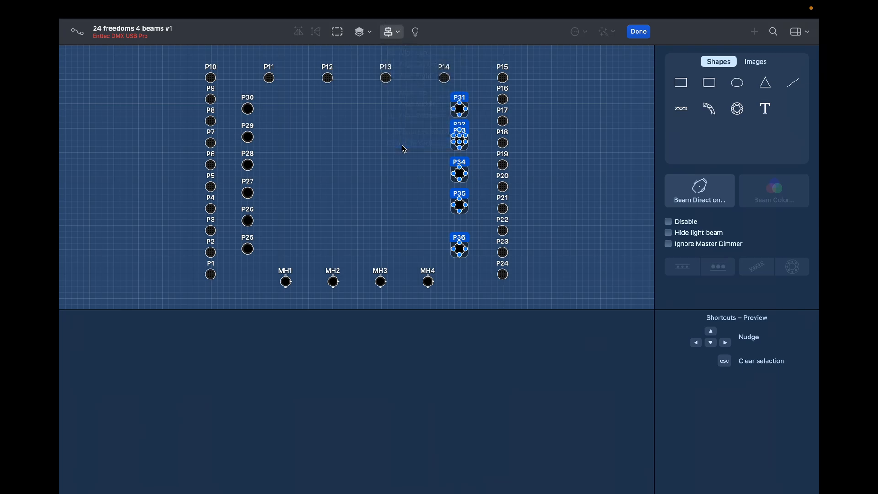
{"action": "left_click", "coordinate": [404, 149]}
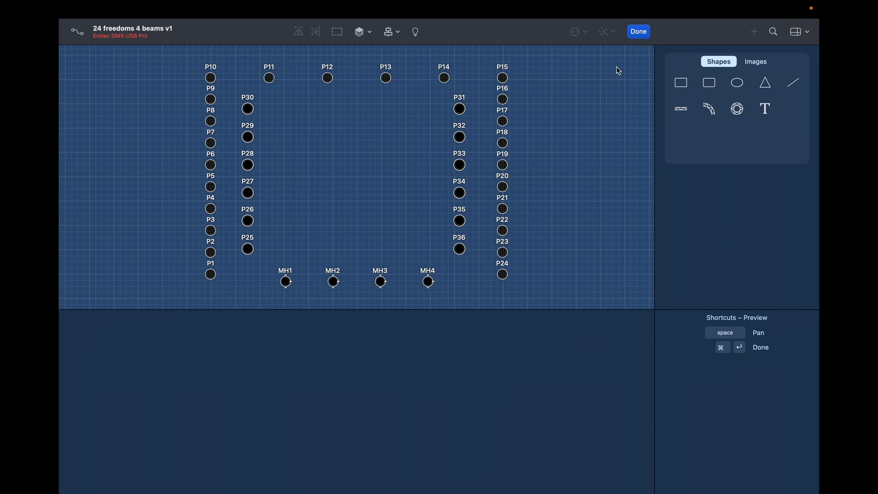
Step: Finish layout editing and box-select the twelve Freedom H1 fixtures P25–P36
{"action": "left_click", "coordinate": [640, 29]}
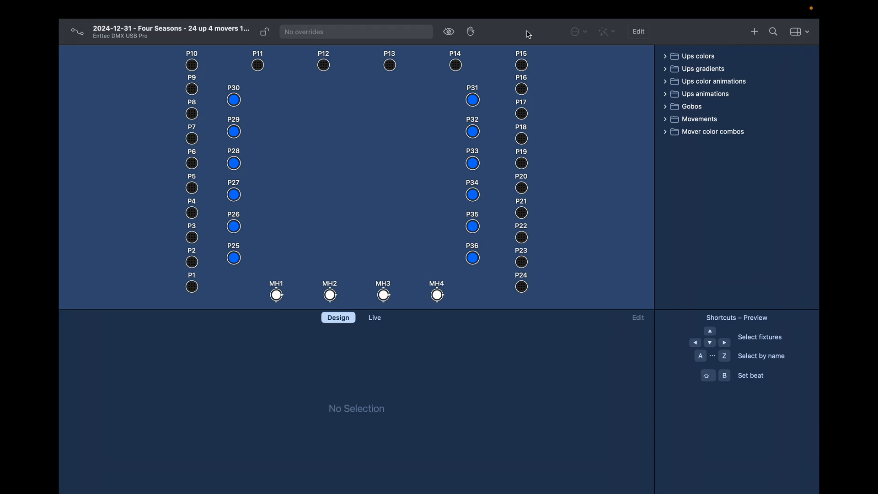
{"action": "double_click", "coordinate": [192, 289]}
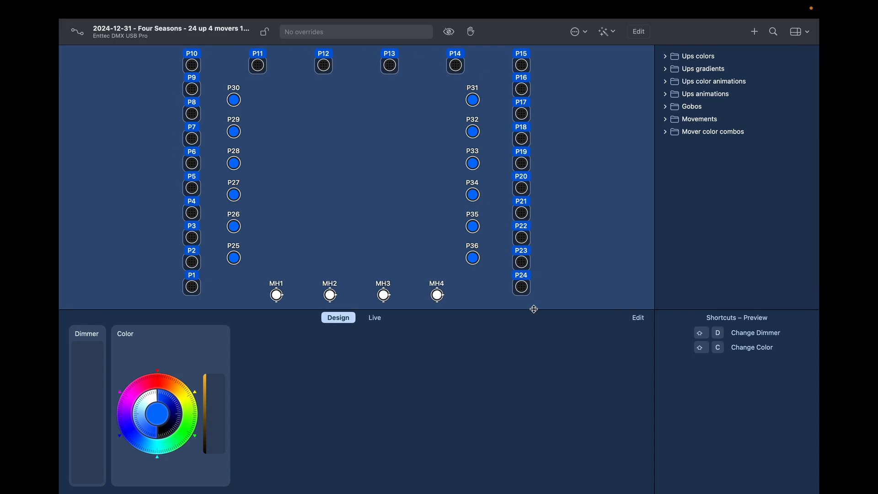
{"action": "left_click", "coordinate": [315, 220]}
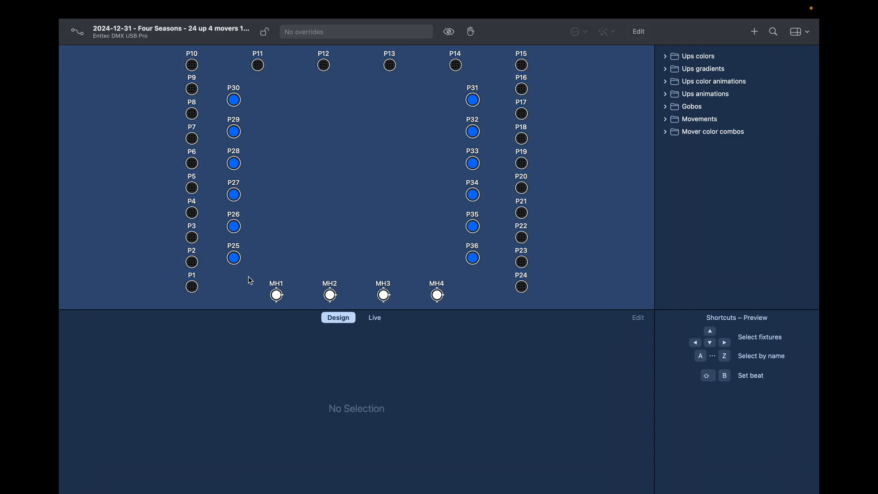
{"action": "left_click", "coordinate": [236, 260]}
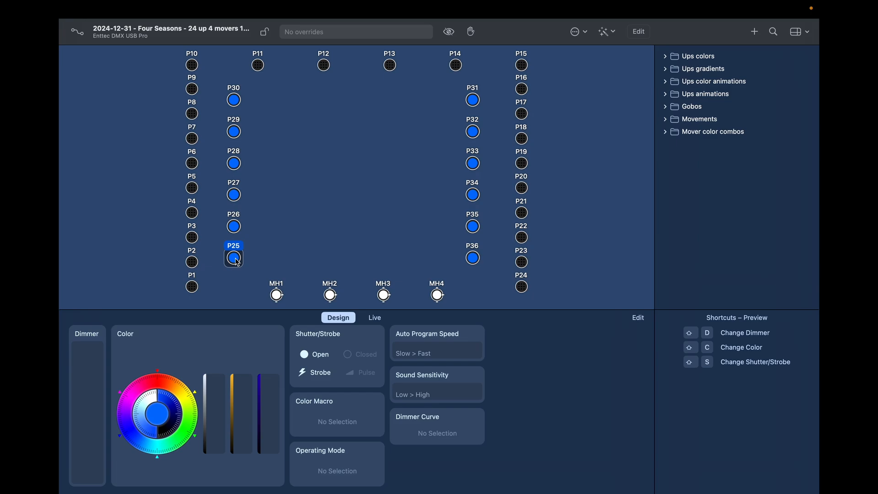
{"action": "left_click", "coordinate": [277, 253]}
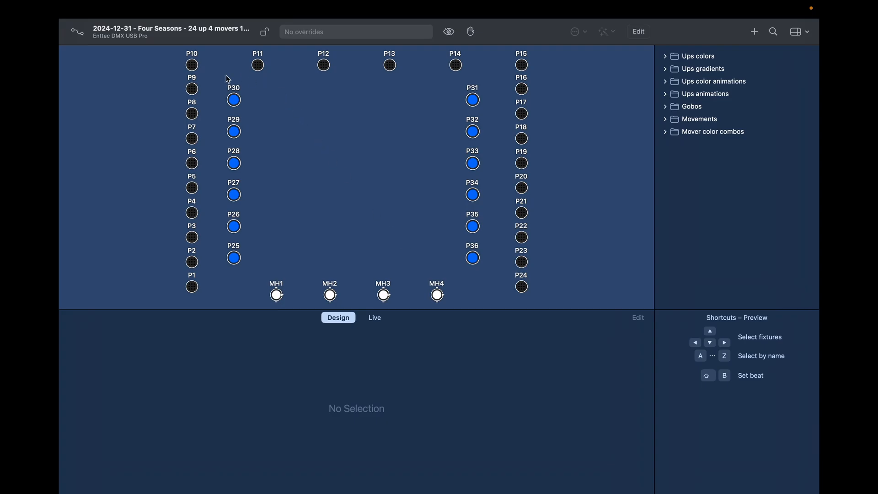
{"action": "left_click_drag", "start_coordinate": [226, 76], "coordinate": [491, 271]}
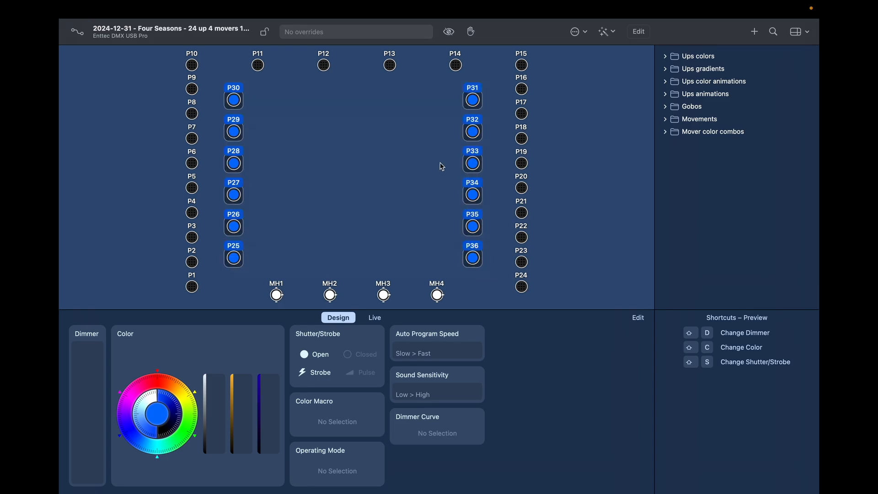
Step: Leave layout editing and try selecting the inner P25–P36 and outer P1–P24 groups
{"action": "left_click", "coordinate": [643, 33]}
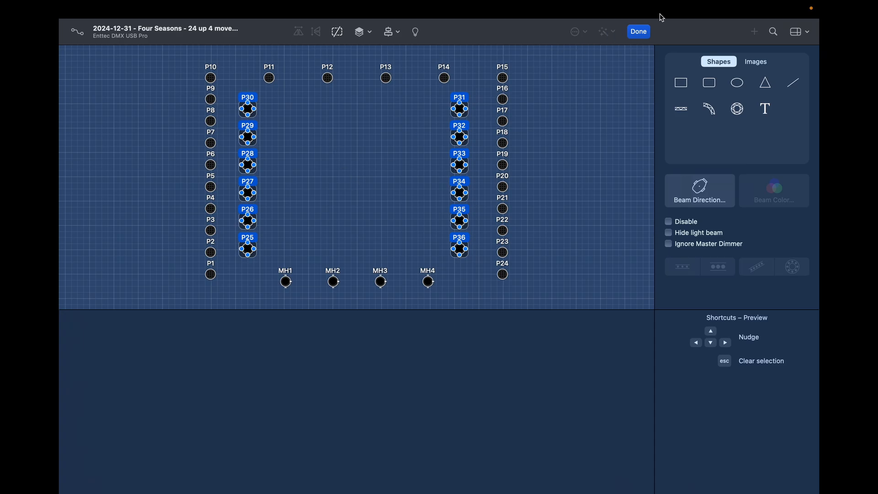
{"action": "left_click", "coordinate": [639, 31]}
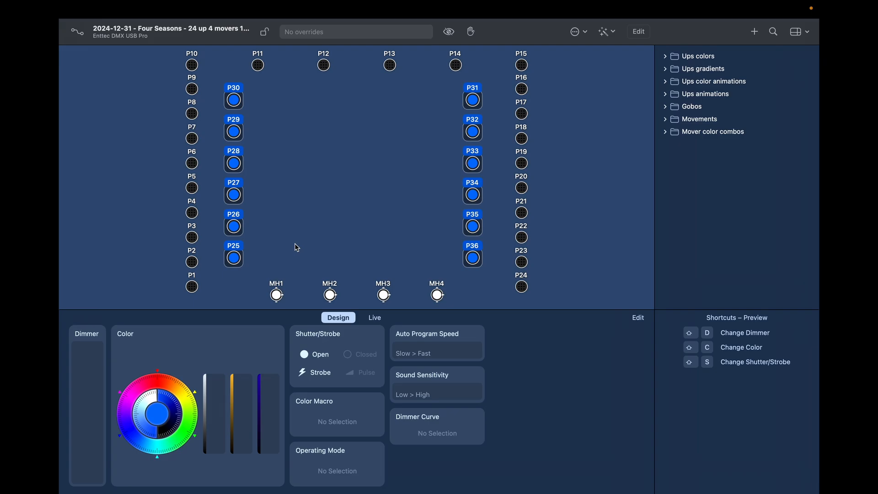
{"action": "left_click", "coordinate": [237, 261]}
{"action": "left_click", "coordinate": [259, 258]}
{"action": "left_click", "coordinate": [234, 252]}
{"action": "left_click", "coordinate": [191, 288]}
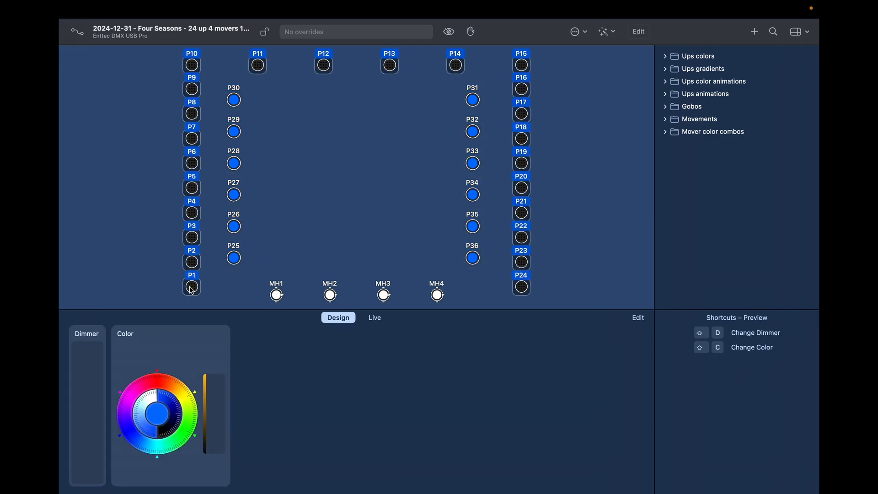
{"action": "left_click", "coordinate": [235, 262]}
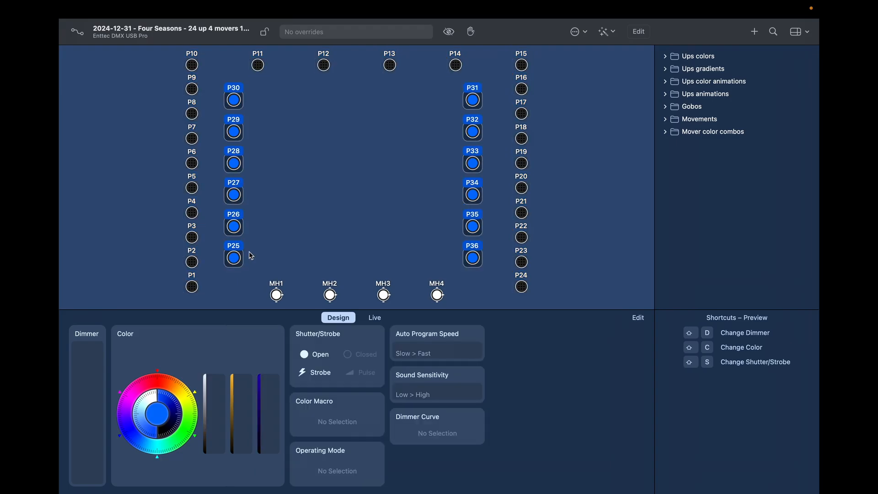
Step: Check moving heads MH1, MH2, MH4, then select P1–P24 and raise their dimmer to Full
{"action": "left_click", "coordinate": [282, 296]}
{"action": "left_click", "coordinate": [330, 294]}
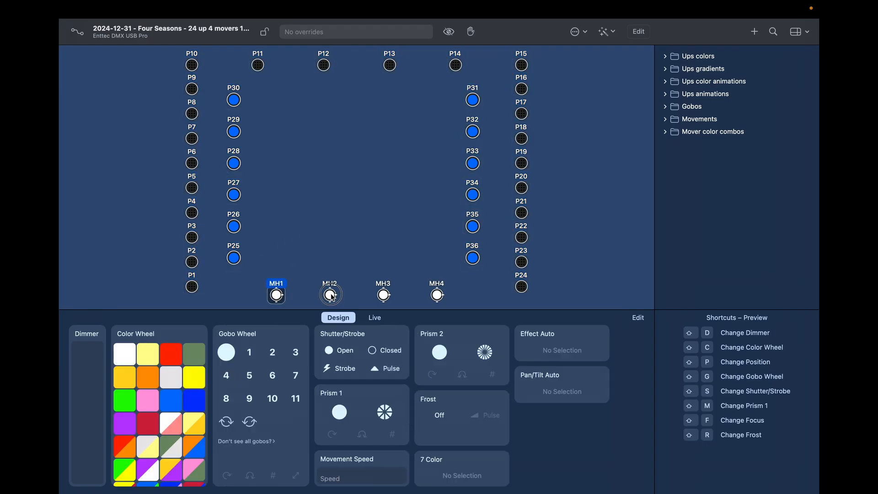
{"action": "left_click", "coordinate": [388, 289]}
{"action": "left_click", "coordinate": [429, 293]}
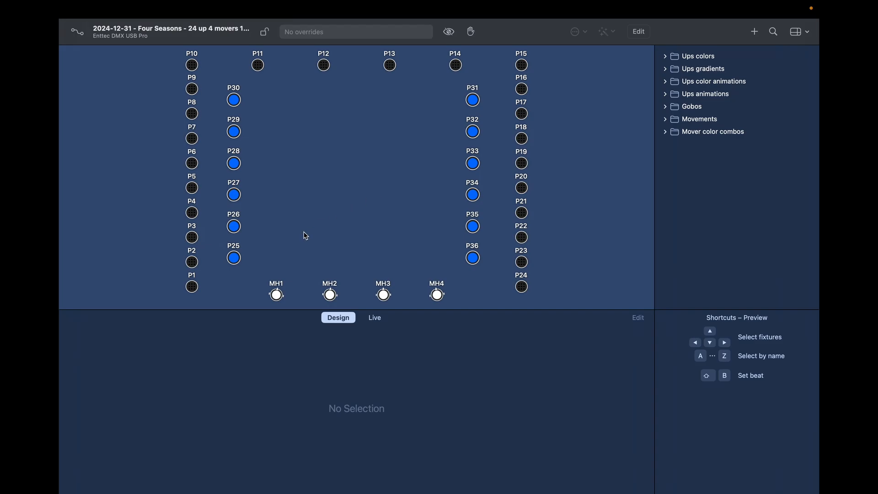
{"action": "double_click", "coordinate": [193, 287]}
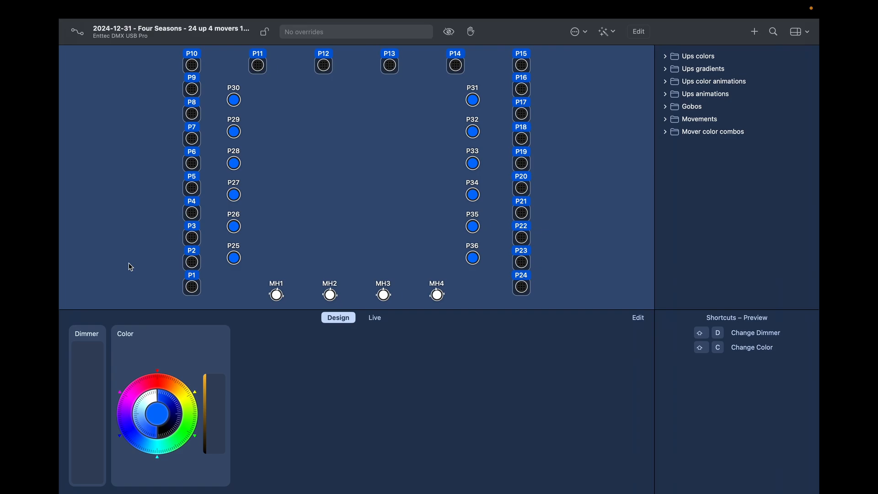
{"action": "left_click_drag", "start_coordinate": [86, 378], "coordinate": [92, 339]}
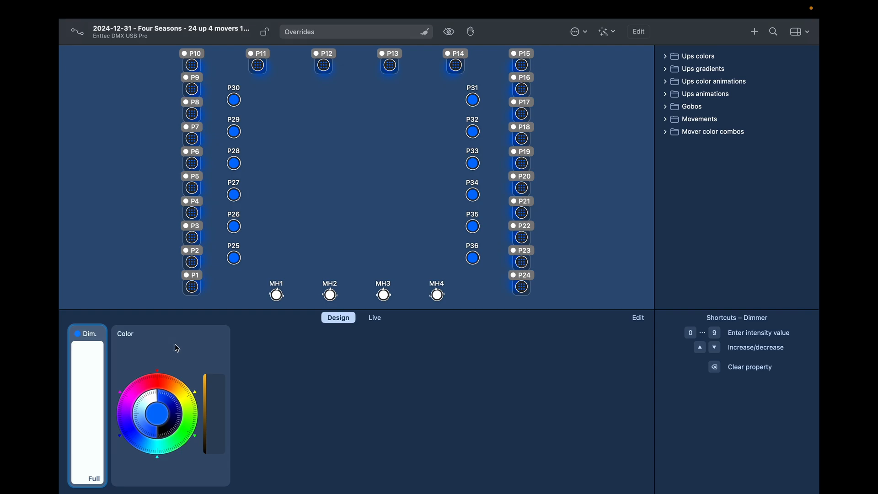
Step: Set P1–P24 to a violet-blue hue at full saturation, then deselect
{"action": "left_click", "coordinate": [159, 381]}
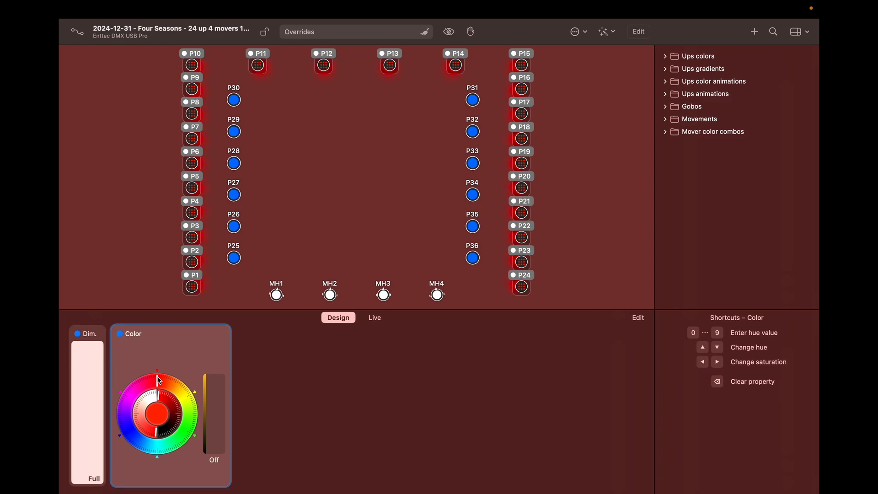
{"action": "left_click_drag", "start_coordinate": [145, 429], "coordinate": [141, 416]}
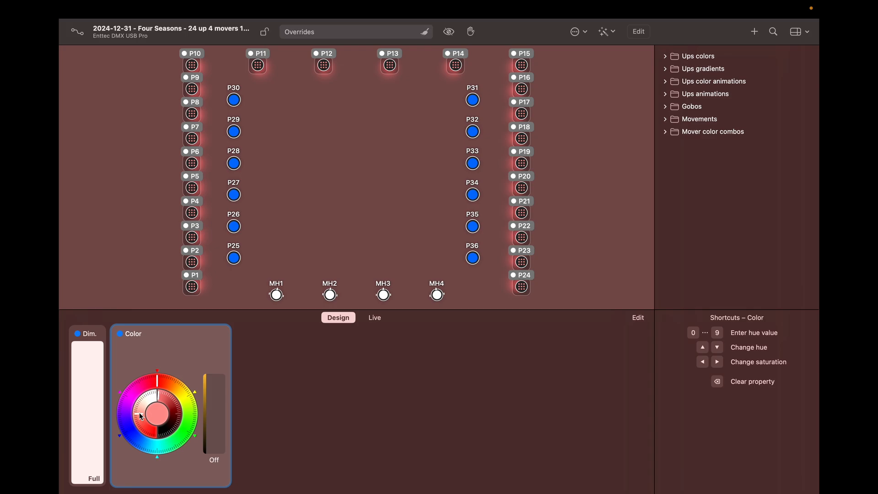
{"action": "left_click", "coordinate": [129, 430]}
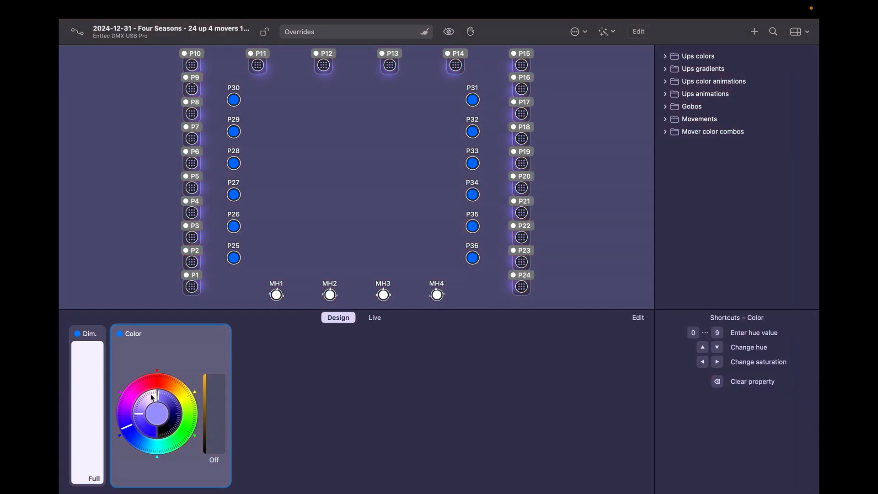
{"action": "left_click_drag", "start_coordinate": [139, 423], "coordinate": [168, 430]}
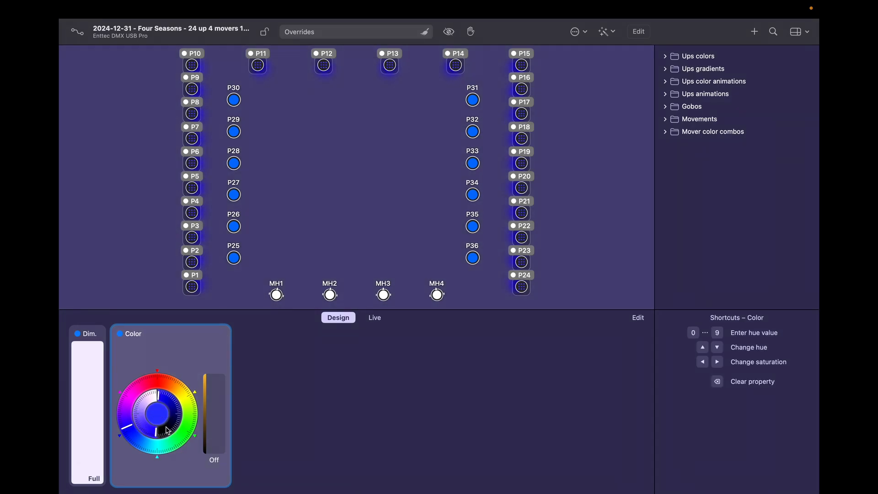
{"action": "left_click", "coordinate": [155, 238]}
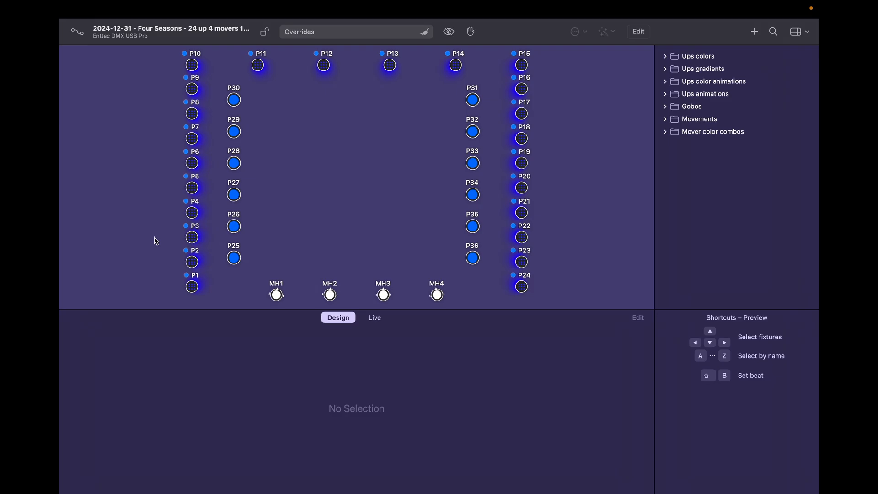
Step: Try cyan on fixtures P5 and P20, then reselect the whole P1–P24 group
{"action": "double_click", "coordinate": [194, 284]}
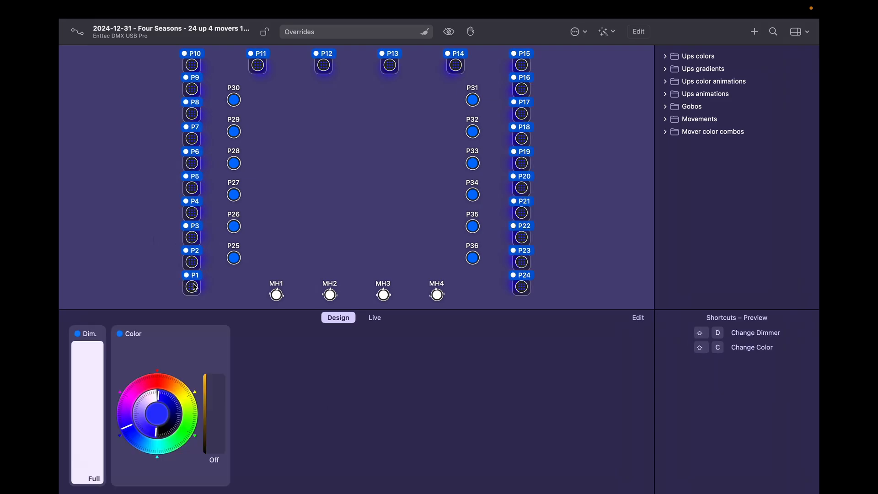
{"action": "left_click", "coordinate": [194, 191]}
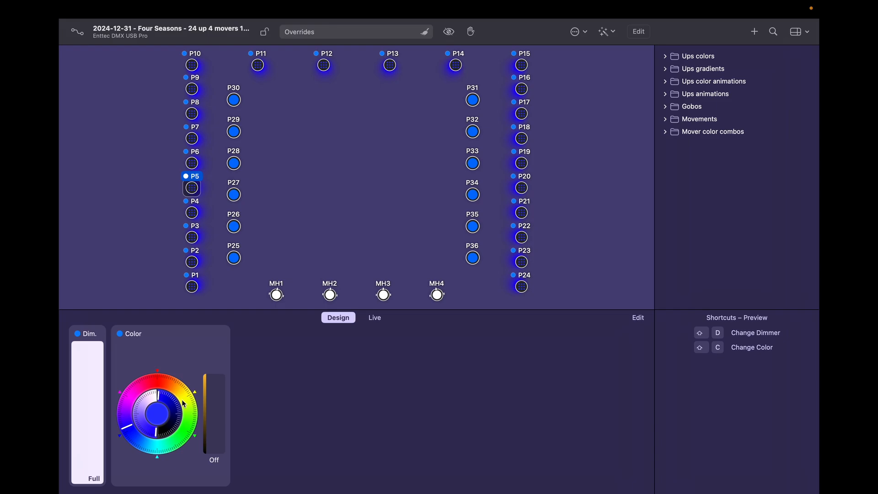
{"action": "left_click", "coordinate": [155, 445]}
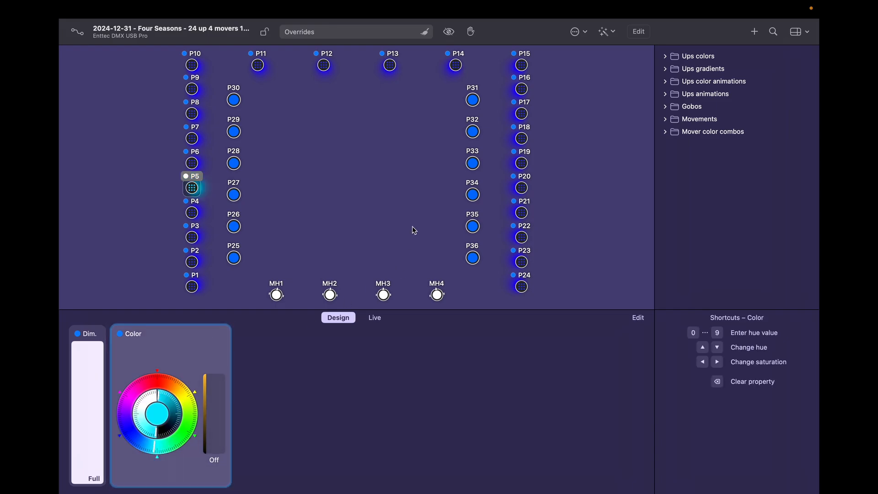
{"action": "left_click", "coordinate": [524, 188]}
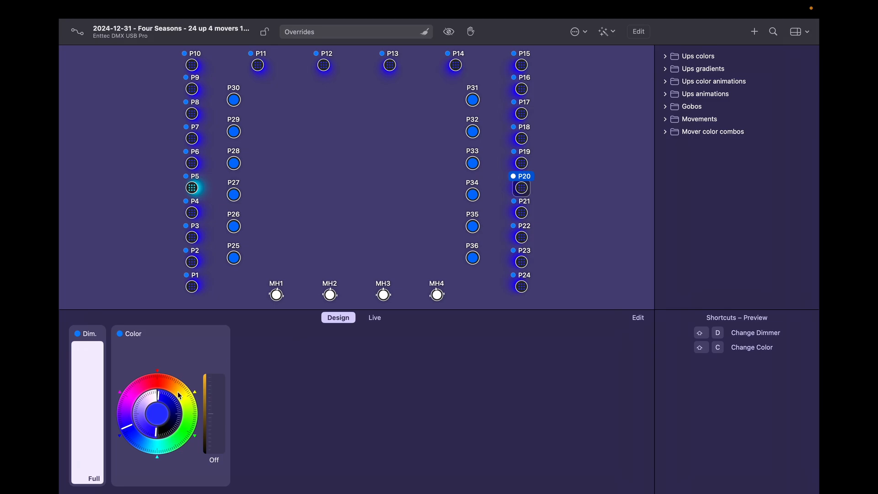
{"action": "left_click", "coordinate": [156, 446]}
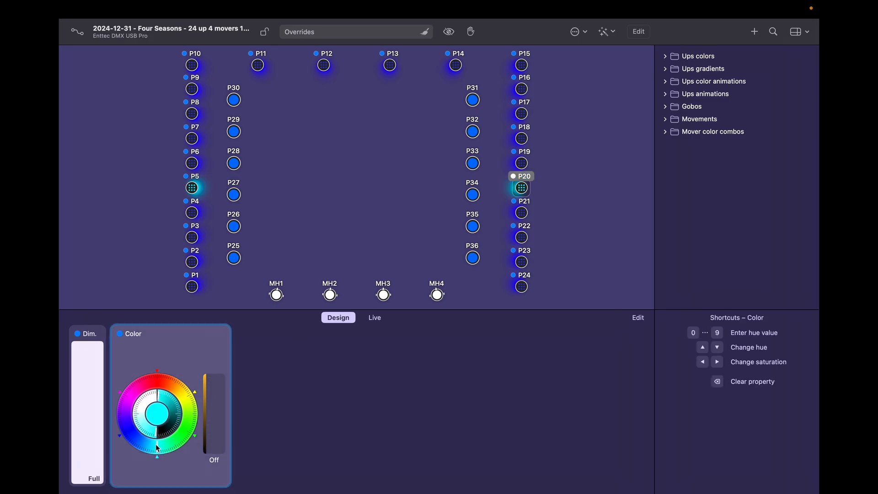
{"action": "mouse_move", "coordinate": [220, 333]}
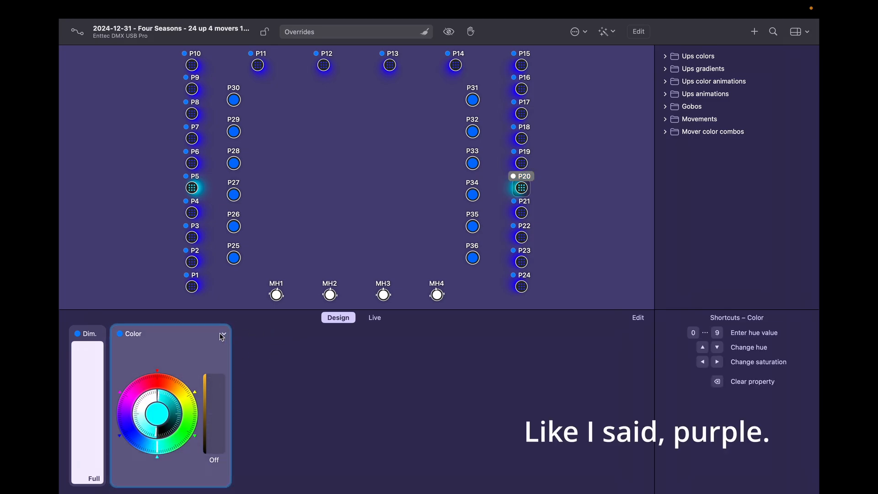
{"action": "left_click", "coordinate": [222, 335]}
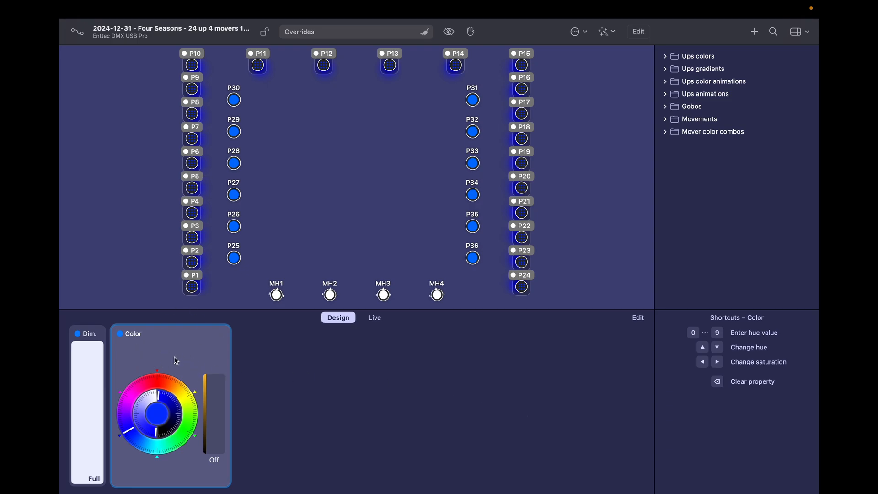
Step: Choose Add Color Fanning… from the Color card's dropdown for uplights P1–P24
{"action": "left_click", "coordinate": [224, 336]}
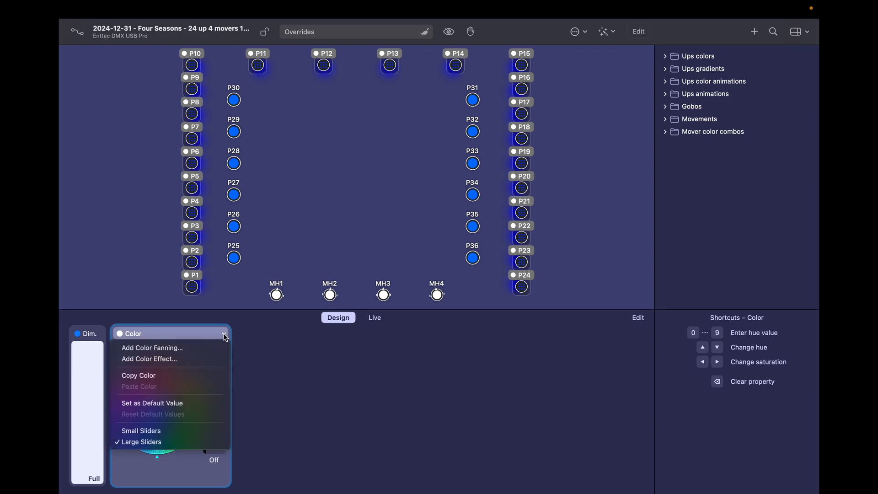
{"action": "left_click", "coordinate": [192, 349]}
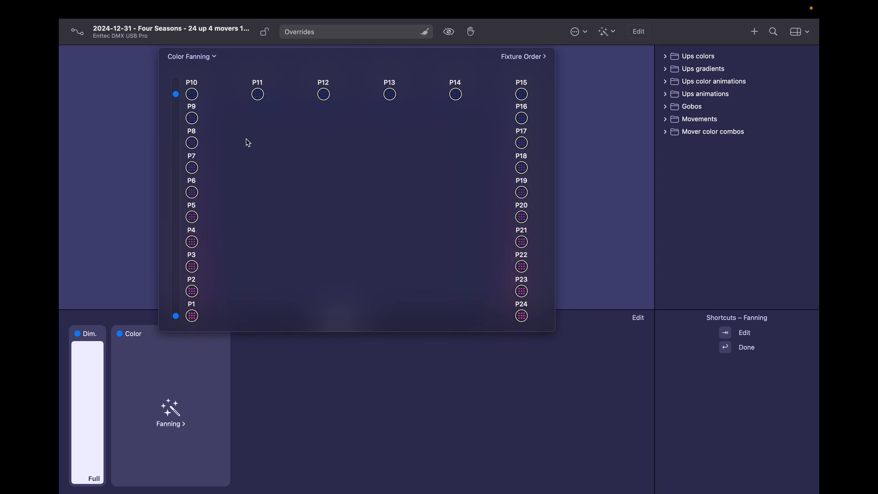
Step: Set the fan's P10 end point to green and its P1 end point to blue
{"action": "left_click", "coordinate": [193, 316]}
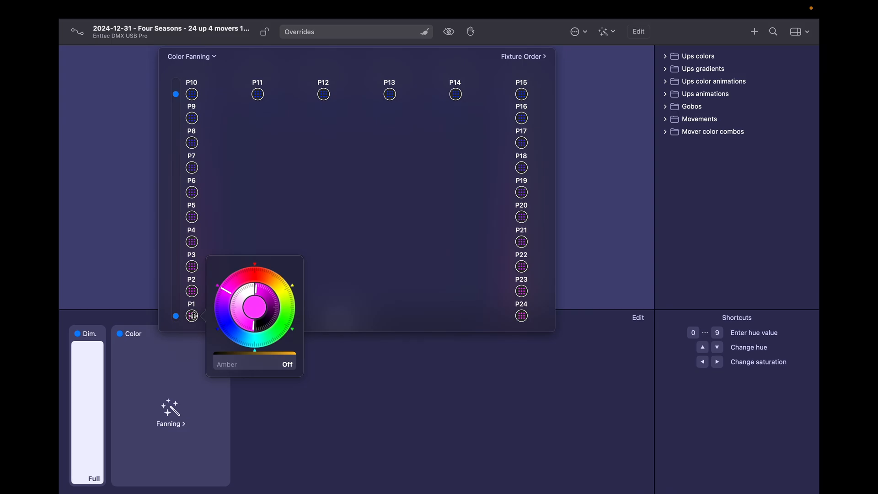
{"action": "left_click", "coordinate": [197, 96]}
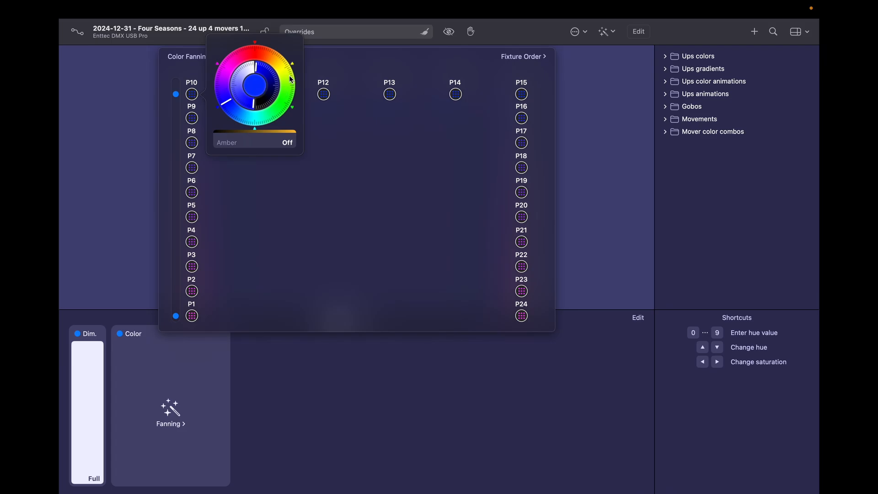
{"action": "left_click_drag", "start_coordinate": [289, 75], "coordinate": [288, 87]}
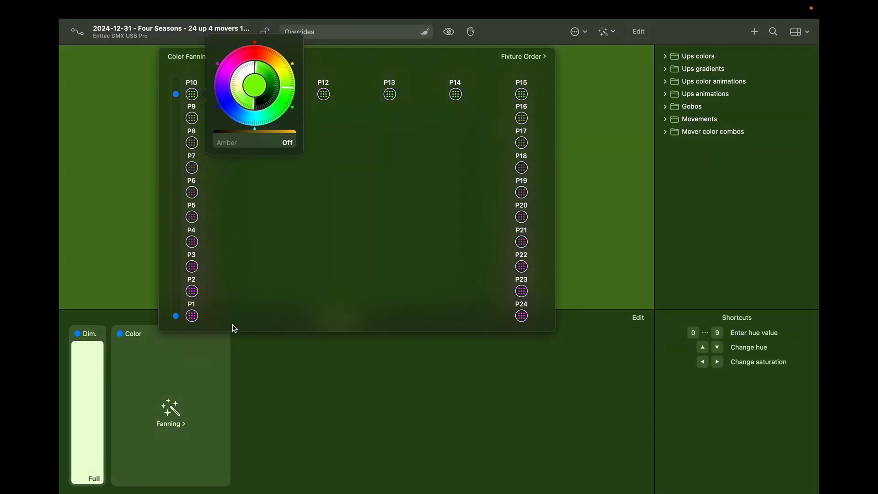
{"action": "left_click", "coordinate": [192, 315]}
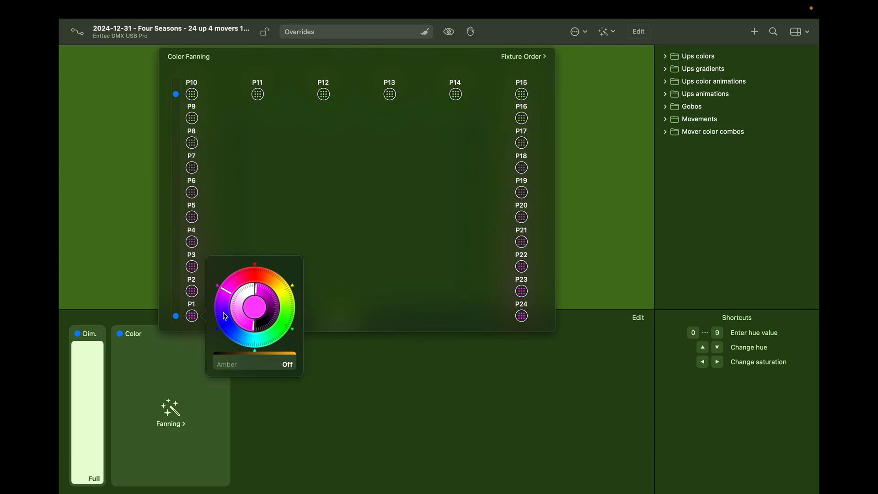
{"action": "left_click", "coordinate": [245, 339]}
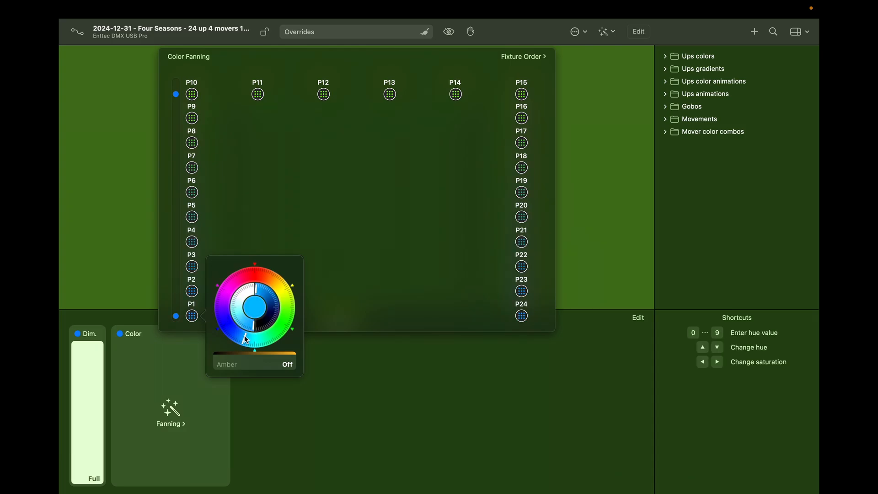
{"action": "left_click", "coordinate": [255, 227]}
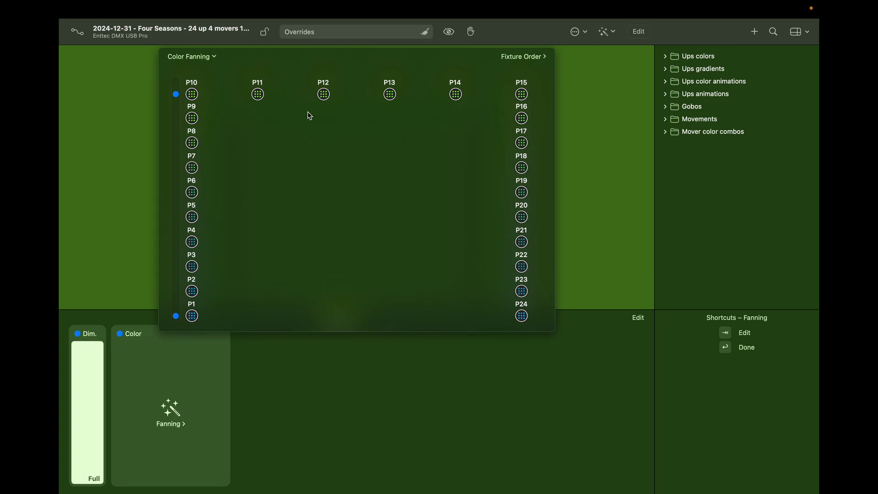
Step: After trying By Address Ascending, set the fan's fixture order to Top to Bottom and close the editor
{"action": "left_click", "coordinate": [541, 56]}
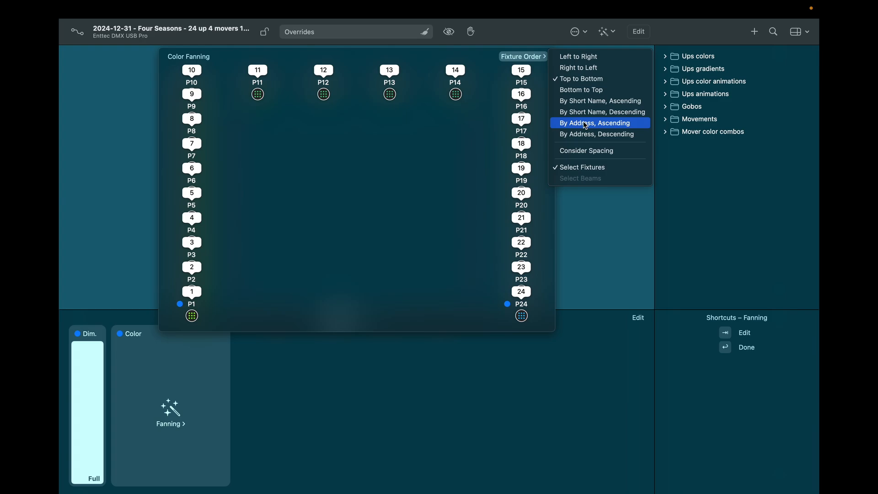
{"action": "left_click", "coordinate": [585, 124]}
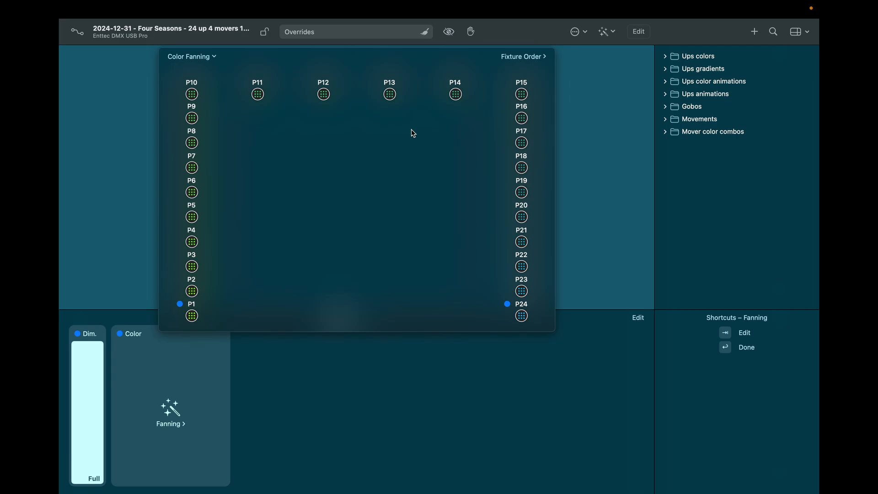
{"action": "left_click", "coordinate": [515, 59]}
{"action": "left_click", "coordinate": [580, 79]}
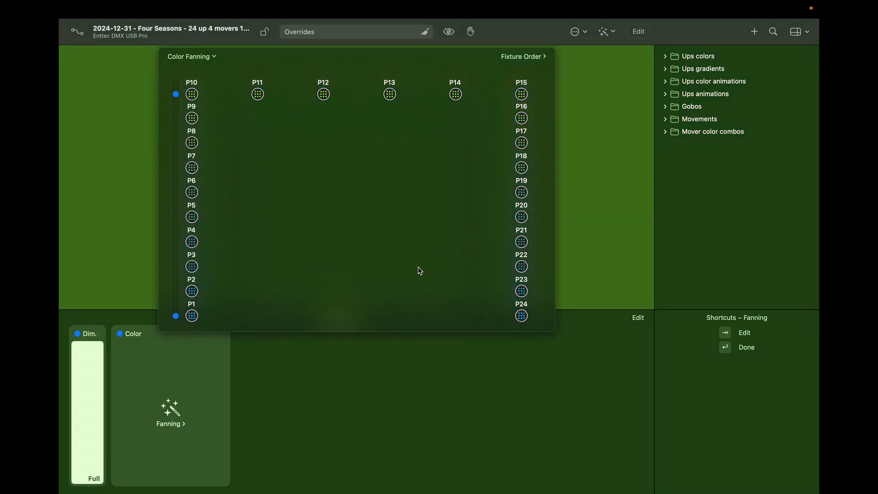
{"action": "left_click", "coordinate": [196, 366]}
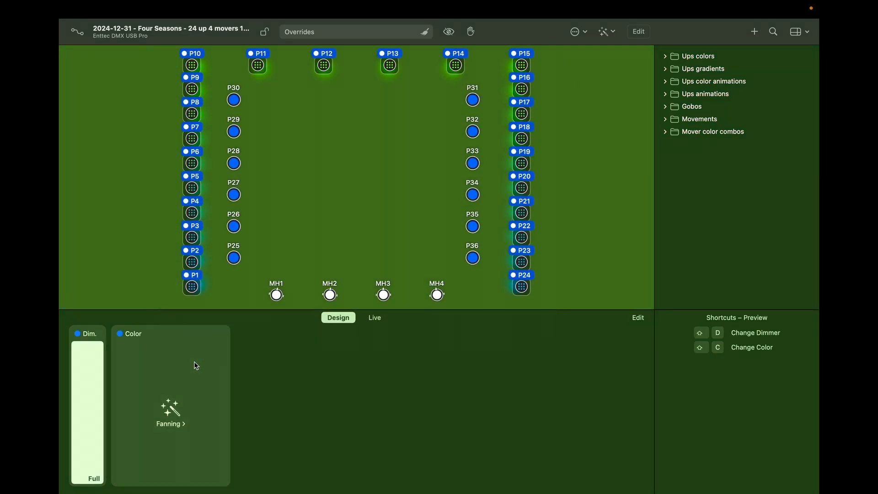
Step: Deselect everything, regroup uplights P1–P24 via P1, and reopen their Color Fanning editor
{"action": "left_click", "coordinate": [263, 186]}
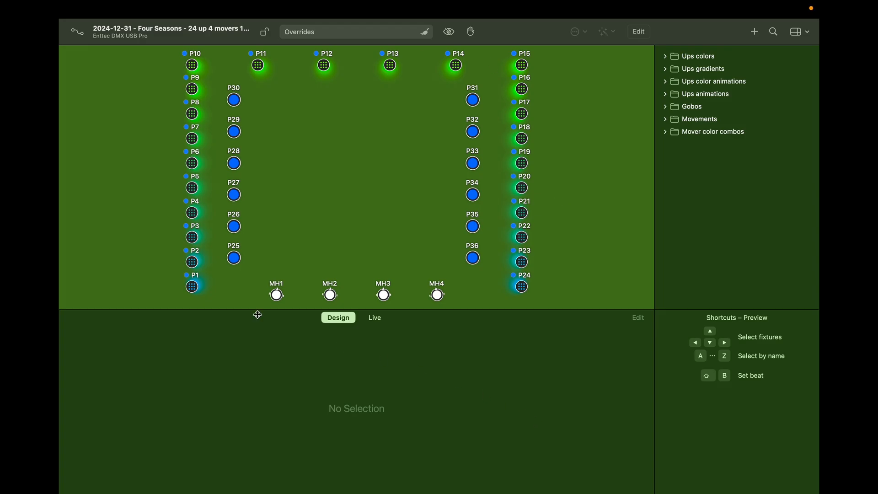
{"action": "double_click", "coordinate": [192, 286]}
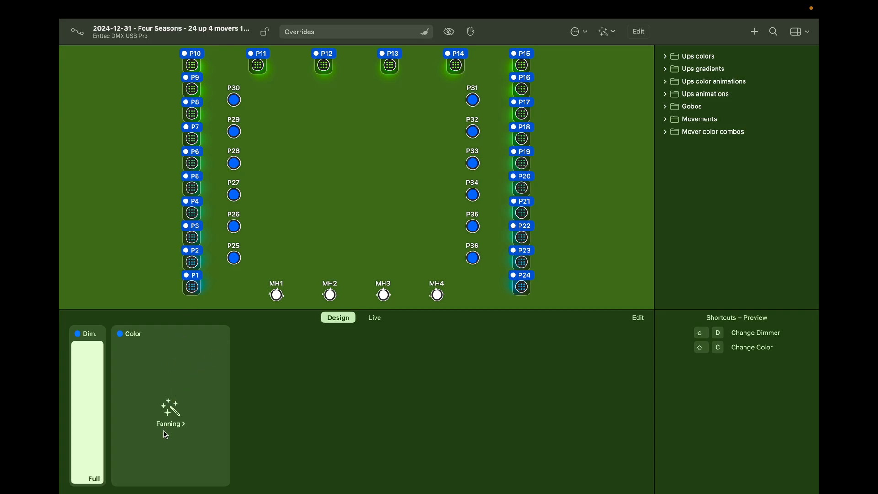
{"action": "left_click", "coordinate": [181, 407]}
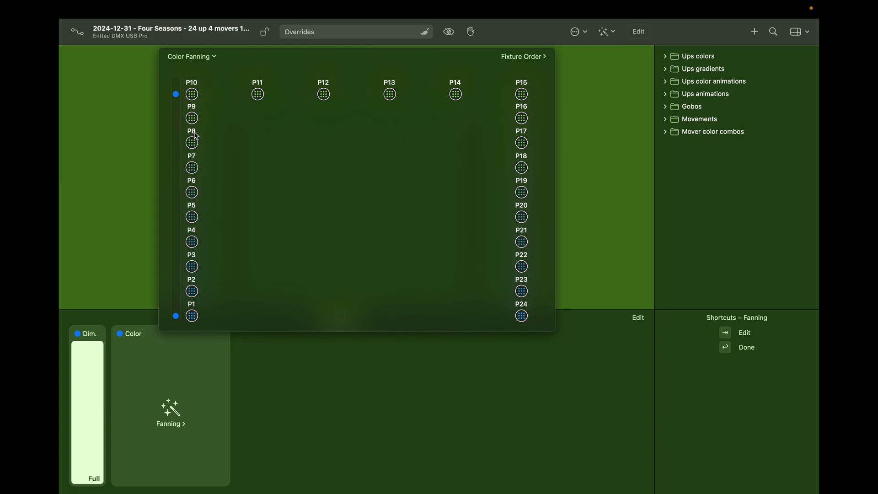
Step: Add a red colour point at P6 on the fan, leaving the Top to Bottom order unchanged
{"action": "left_click", "coordinate": [196, 195]}
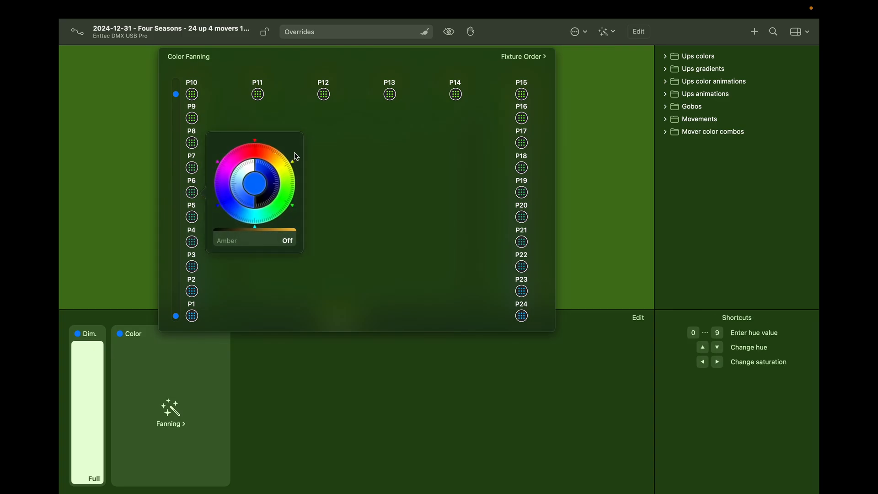
{"action": "left_click", "coordinate": [253, 150]}
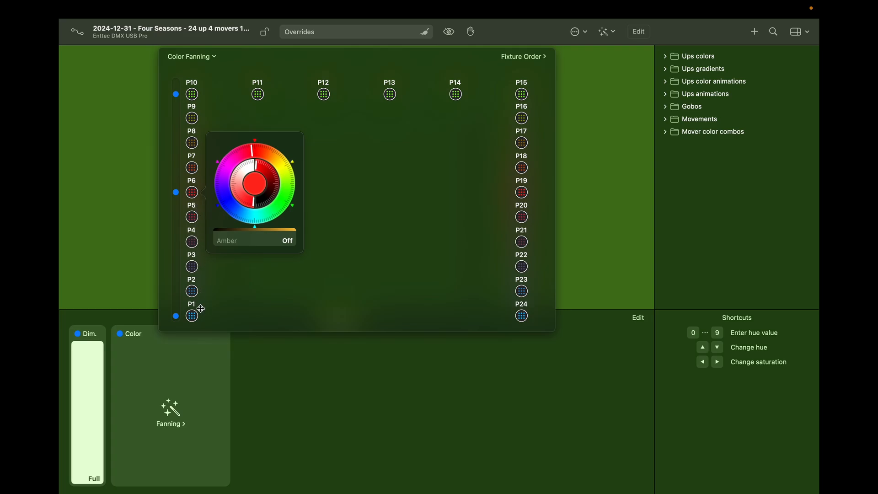
{"action": "left_click", "coordinate": [301, 277]}
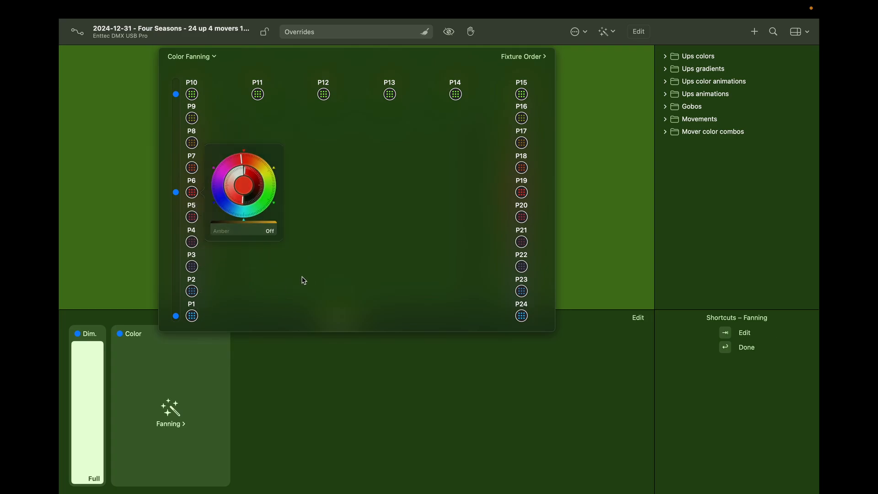
{"action": "left_click", "coordinate": [544, 57]}
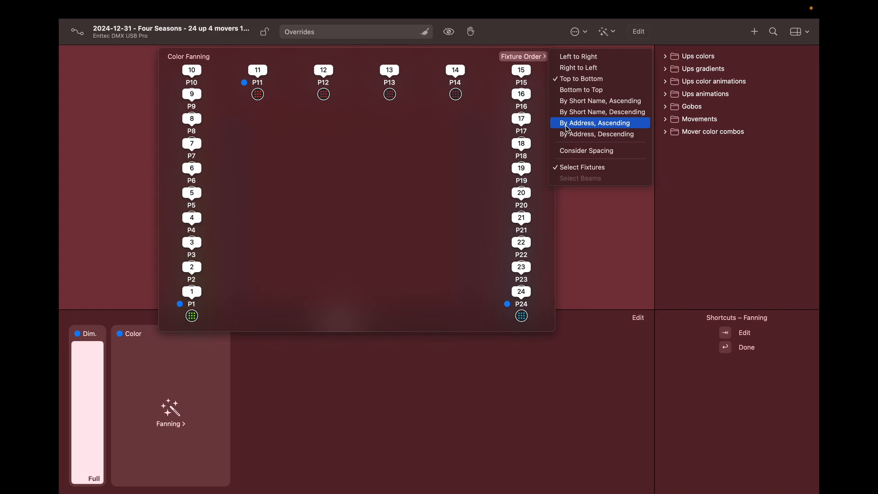
{"action": "left_click", "coordinate": [391, 152]}
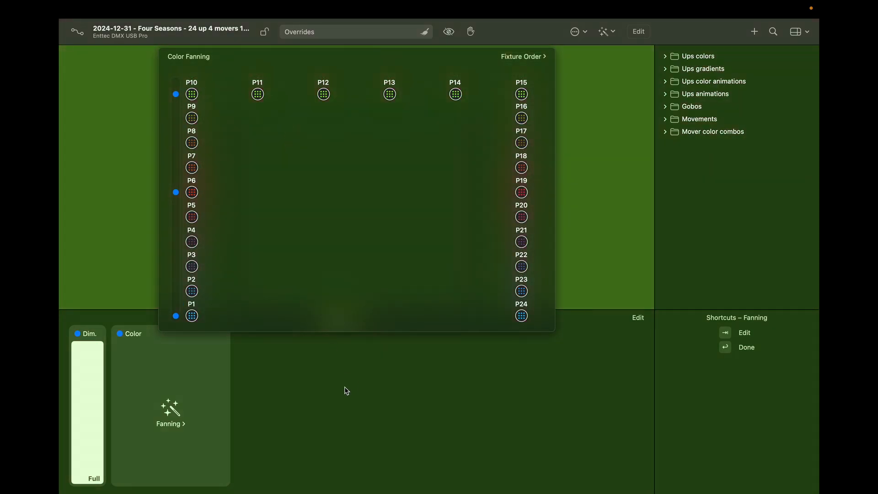
{"action": "left_click", "coordinate": [98, 198]}
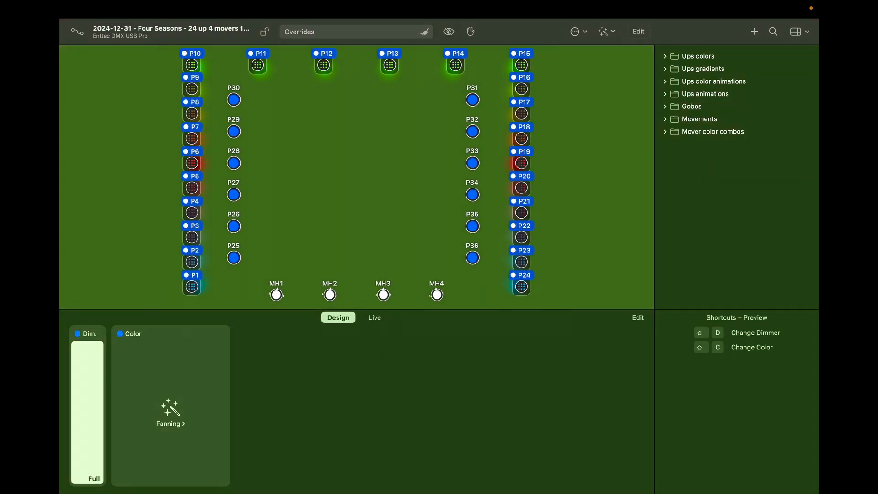
Step: Reselect P1–P24, clear all overrides, then set their dimmer to Full
{"action": "left_click", "coordinate": [135, 124]}
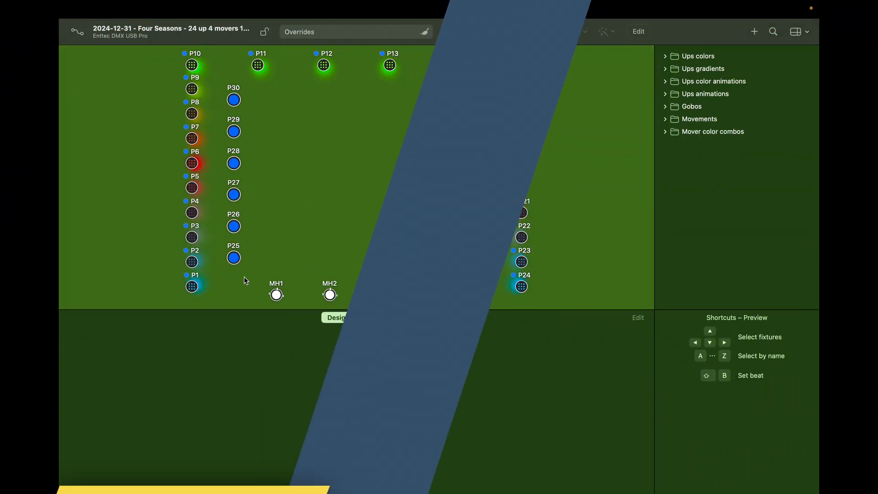
{"action": "left_click", "coordinate": [194, 287]}
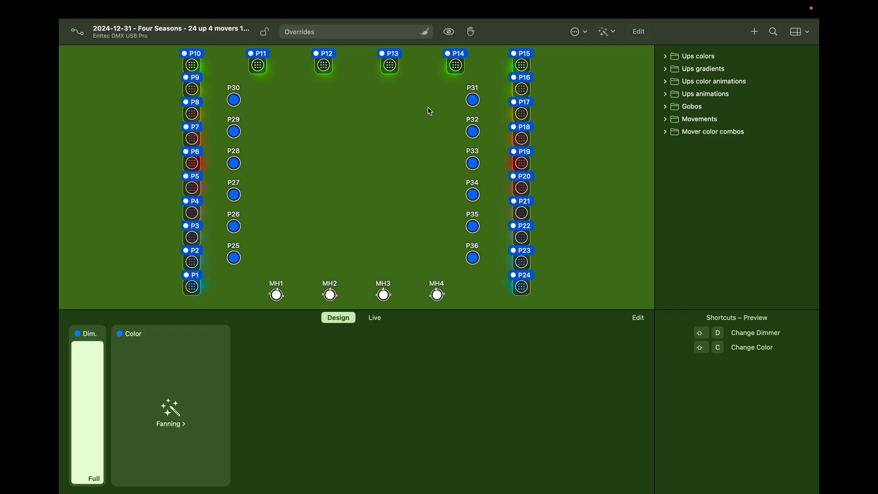
{"action": "left_click", "coordinate": [426, 34]}
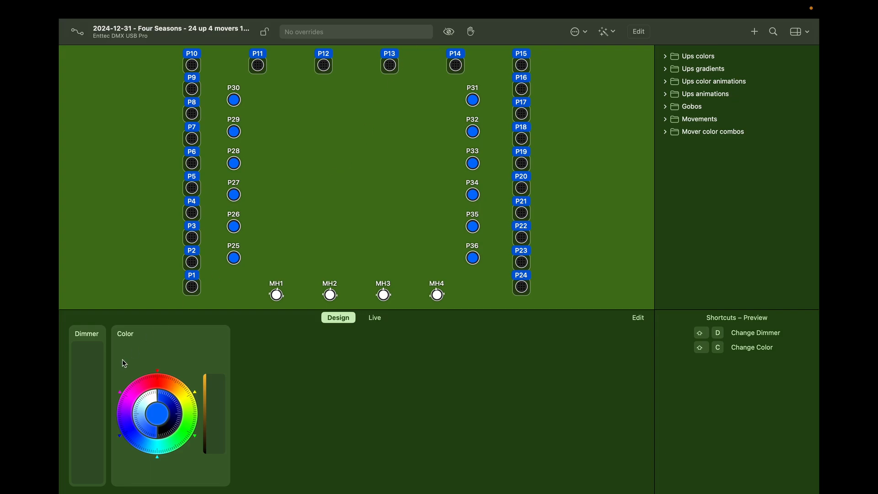
{"action": "left_click", "coordinate": [86, 368]}
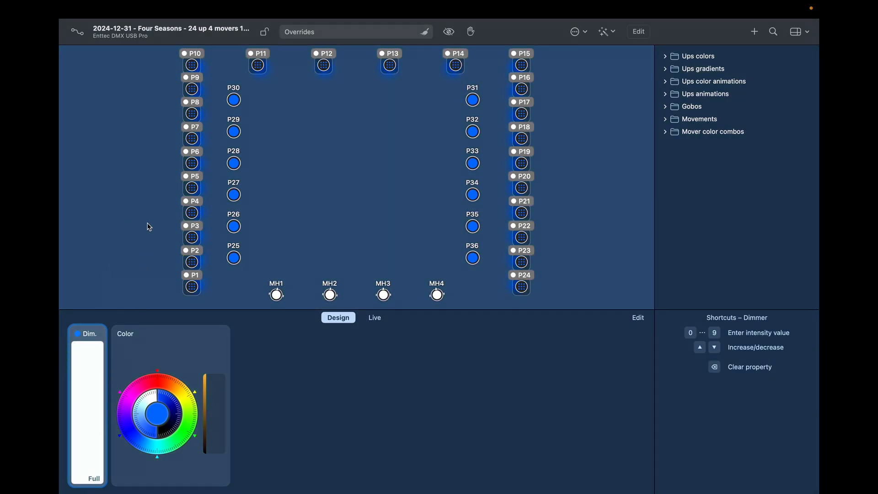
{"action": "mouse_move", "coordinate": [181, 333]}
Step: Open the colour effect browser from the Color card's options
{"action": "left_click", "coordinate": [225, 336]}
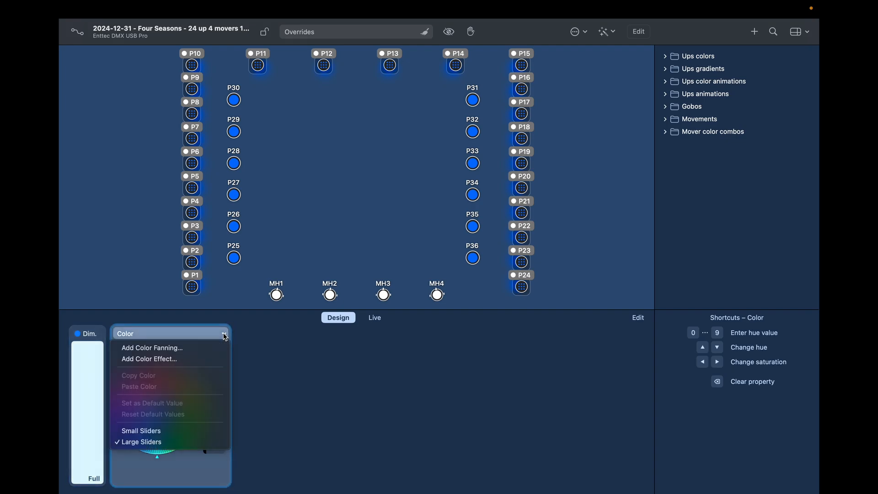
{"action": "left_click", "coordinate": [184, 359]}
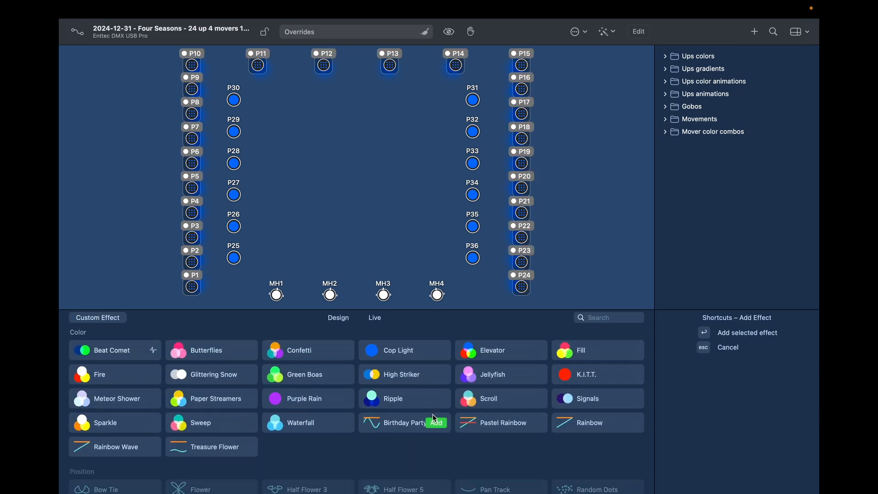
{"action": "scroll", "coordinate": [434, 418], "scroll_direction": "down", "scroll_amount": 5}
{"action": "scroll", "coordinate": [435, 418], "scroll_direction": "up", "scroll_amount": 6}
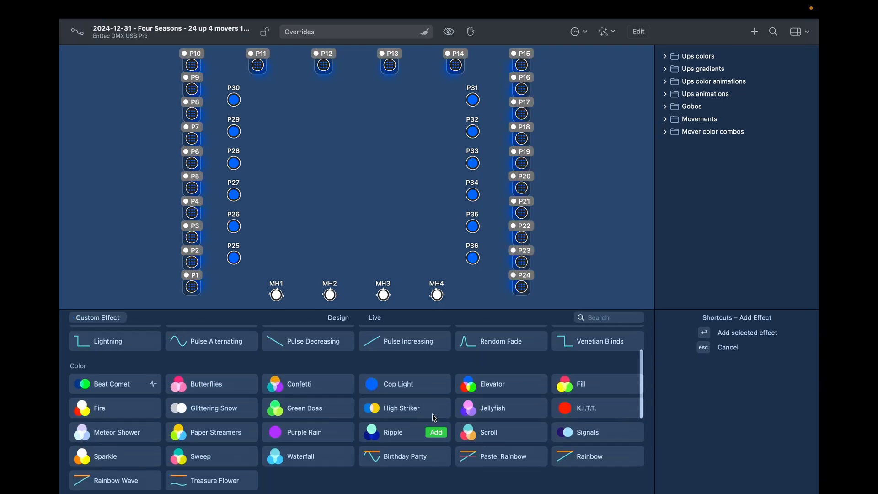
{"action": "scroll", "coordinate": [435, 418], "scroll_direction": "up", "scroll_amount": 2}
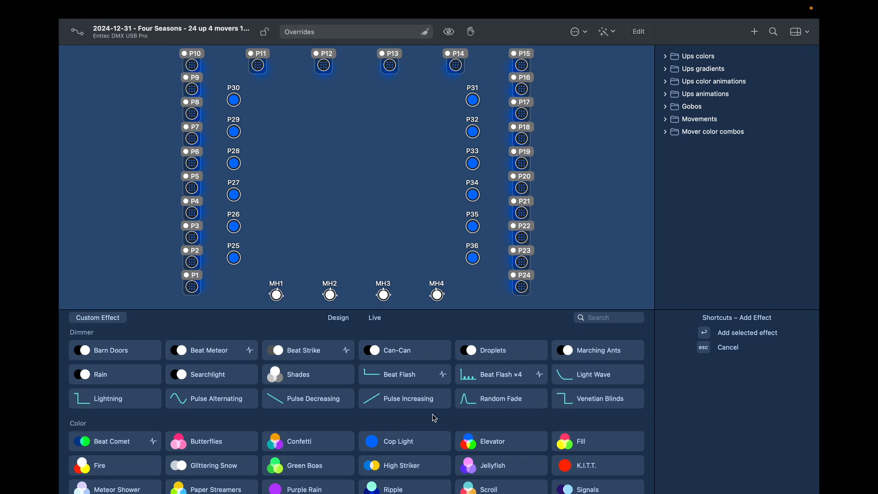
{"action": "scroll", "coordinate": [435, 419], "scroll_direction": "down", "scroll_amount": 3}
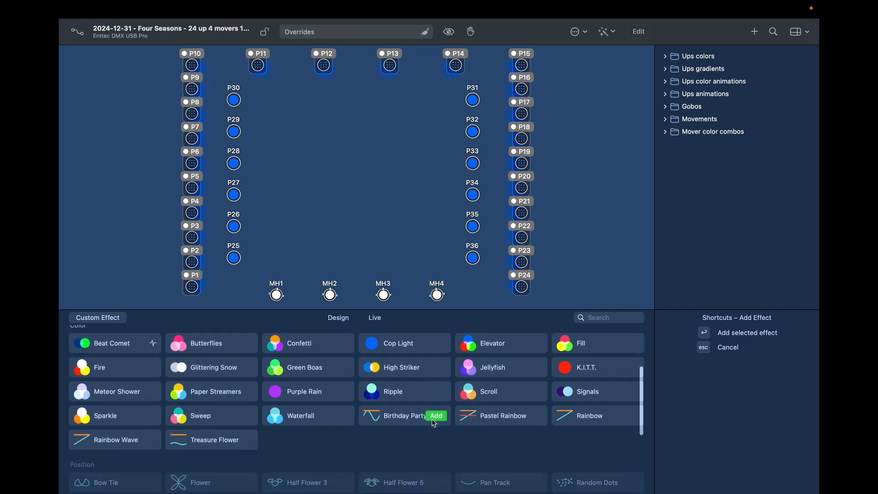
{"action": "scroll", "coordinate": [435, 423], "scroll_direction": "up", "scroll_amount": 1}
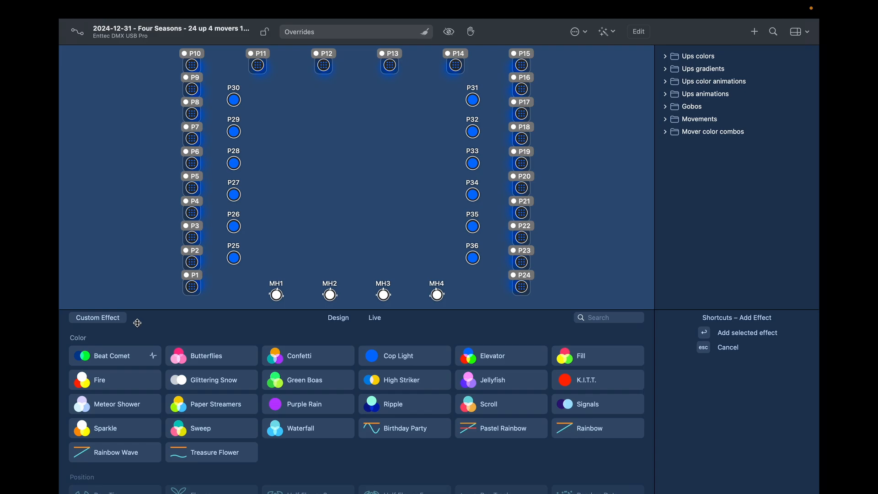
Step: Preview Beat Comet, Butterflies, Confetti, Cop Light and Elevator, then add the Elevator effect
{"action": "left_click", "coordinate": [130, 359]}
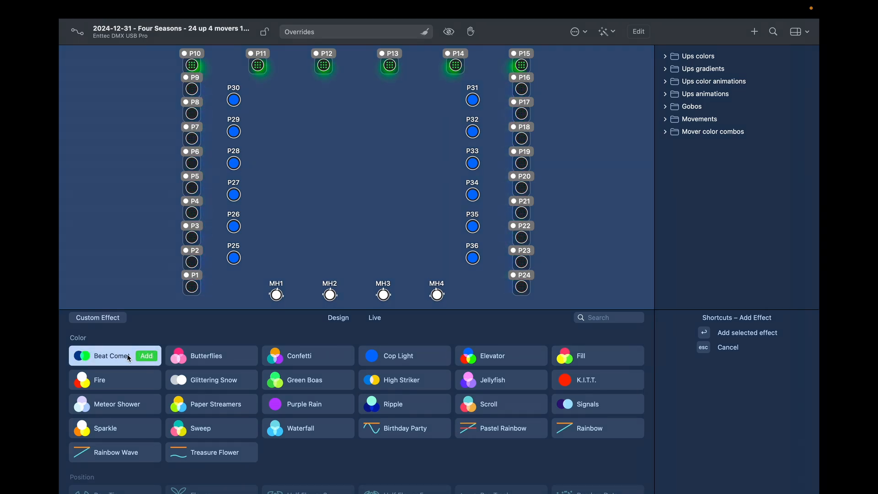
{"action": "left_click", "coordinate": [215, 356]}
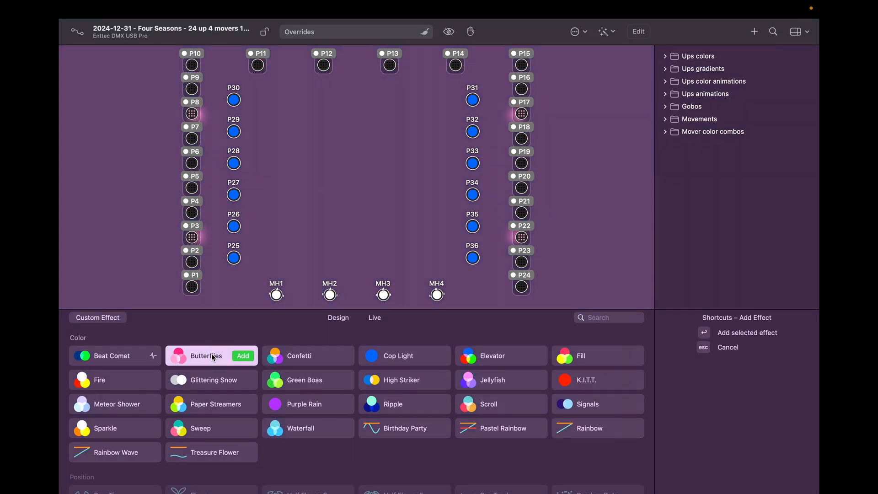
{"action": "left_click", "coordinate": [310, 359]}
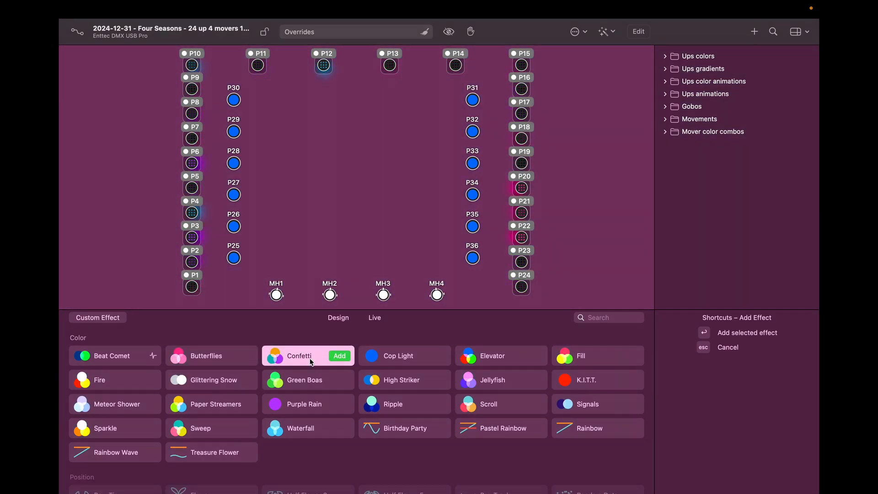
{"action": "left_click", "coordinate": [400, 356]}
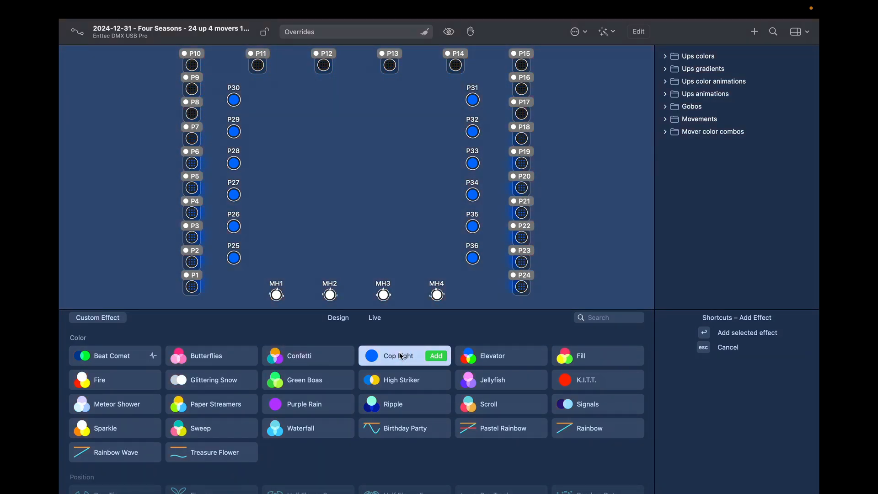
{"action": "left_click", "coordinate": [482, 356]}
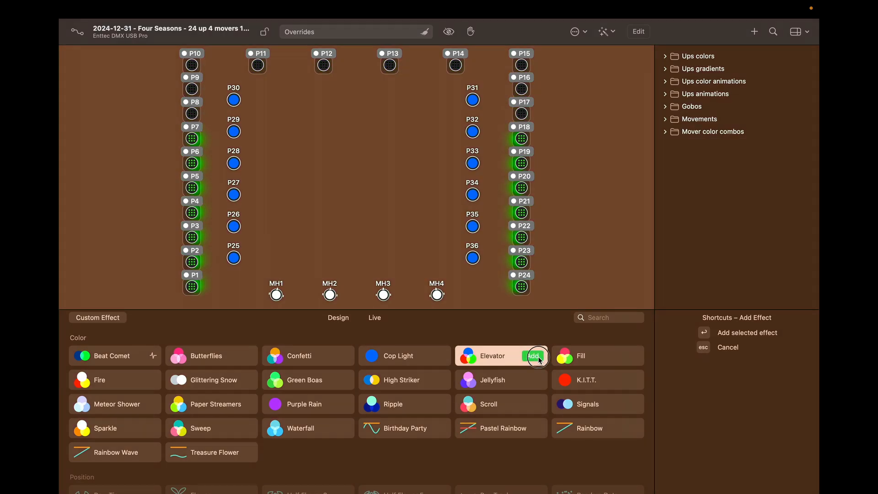
{"action": "left_click", "coordinate": [538, 357]}
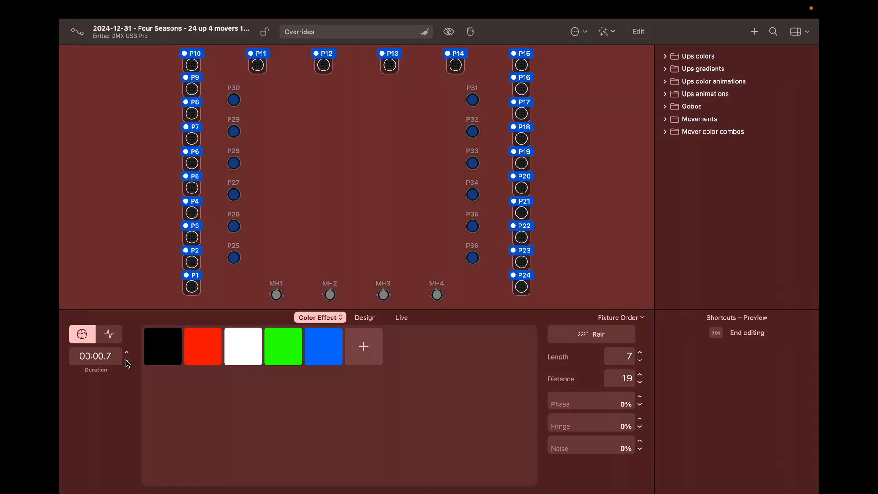
Step: Try effect durations of 0.4, 0.7 and 4.0 seconds, then settle on 00:01.0
{"action": "left_click", "coordinate": [127, 362]}
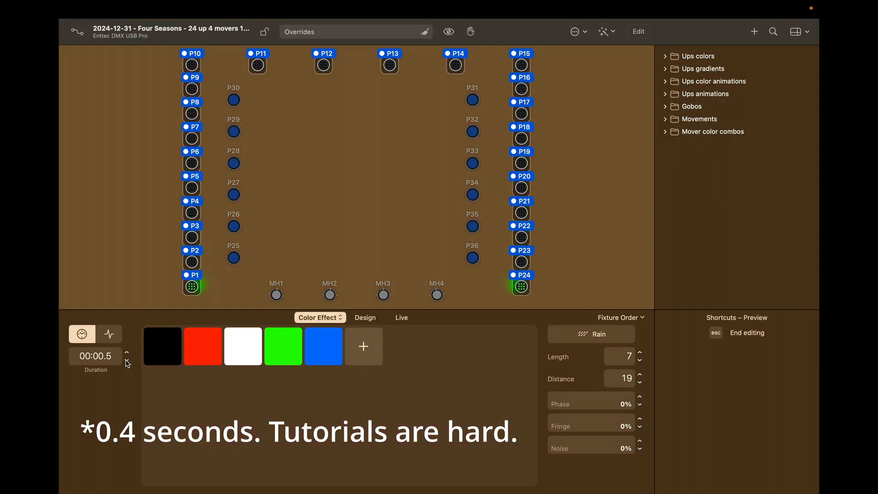
{"action": "left_click", "coordinate": [127, 362]}
{"action": "left_click", "coordinate": [127, 361]}
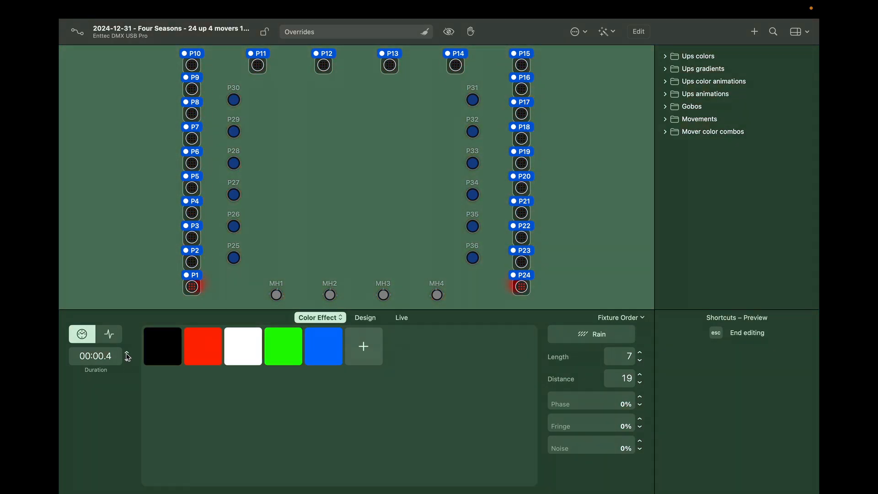
{"action": "left_click", "coordinate": [127, 353]}
{"action": "left_click", "coordinate": [127, 353]}
{"action": "left_click", "coordinate": [128, 353]}
{"action": "left_click", "coordinate": [128, 352]}
{"action": "left_click", "coordinate": [128, 353]}
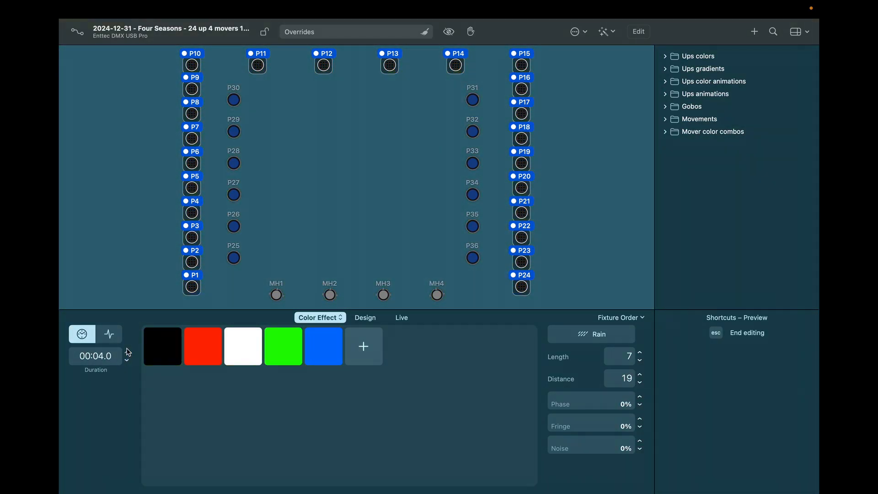
{"action": "left_click", "coordinate": [128, 352]}
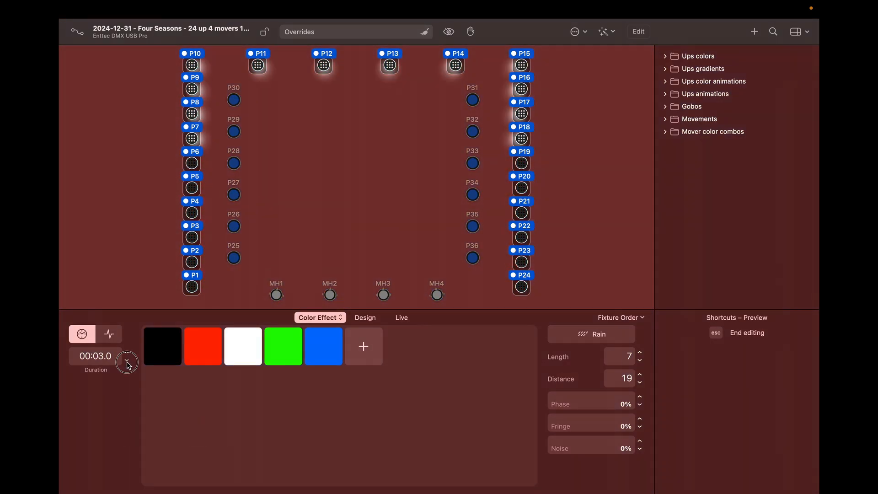
{"action": "left_click", "coordinate": [128, 361]}
{"action": "left_click", "coordinate": [127, 361]}
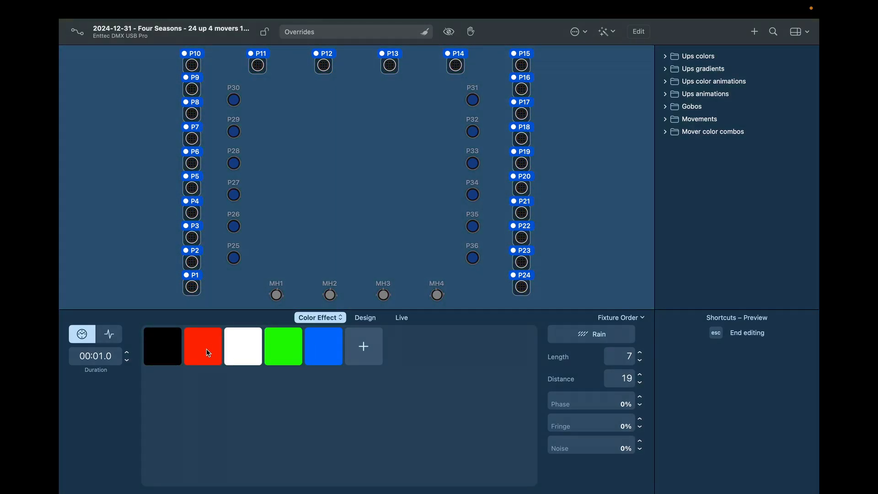
Step: Change the effect's red swatch to cyan
{"action": "left_click", "coordinate": [202, 345]}
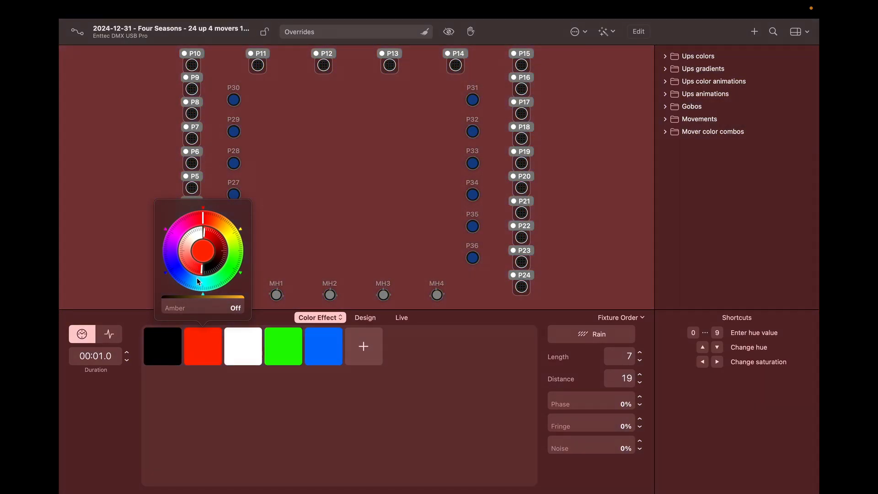
{"action": "left_click", "coordinate": [198, 286]}
{"action": "left_click", "coordinate": [215, 410]}
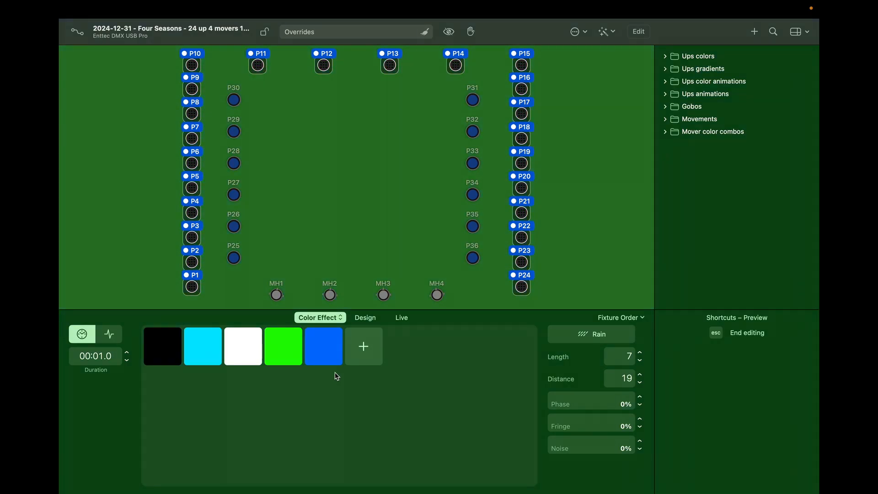
Step: Add a new purple colour (hue 278°) at the end of the swatch list
{"action": "left_click", "coordinate": [365, 346]}
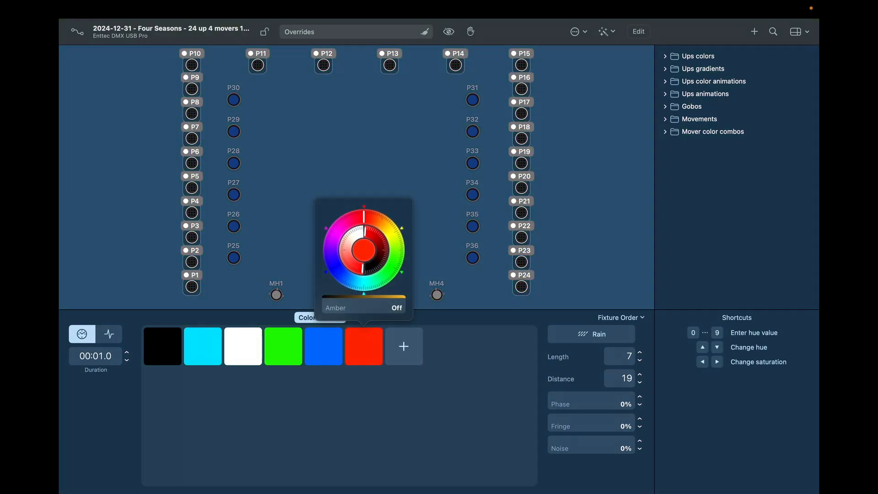
{"action": "left_click", "coordinate": [328, 248]}
{"action": "left_click", "coordinate": [371, 381]}
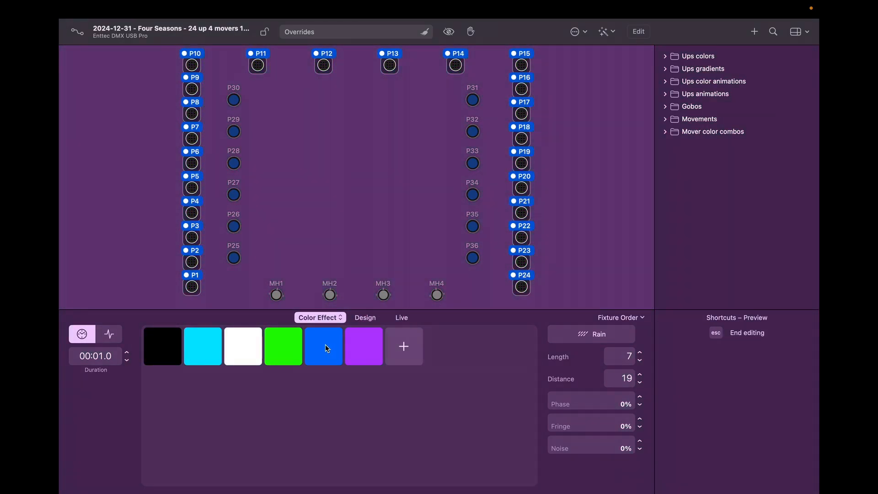
Step: Delete the blue, white, cyan and black swatches, leaving only green and purple
{"action": "right_click", "coordinate": [326, 346]}
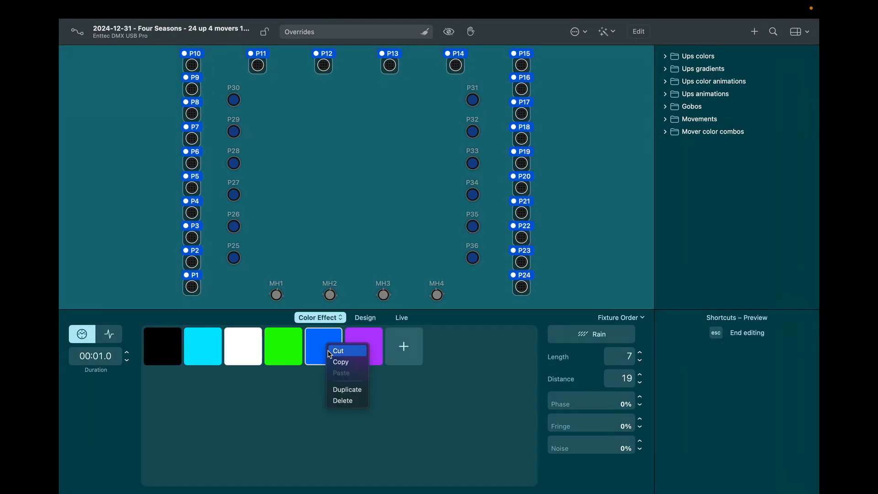
{"action": "left_click", "coordinate": [343, 401]}
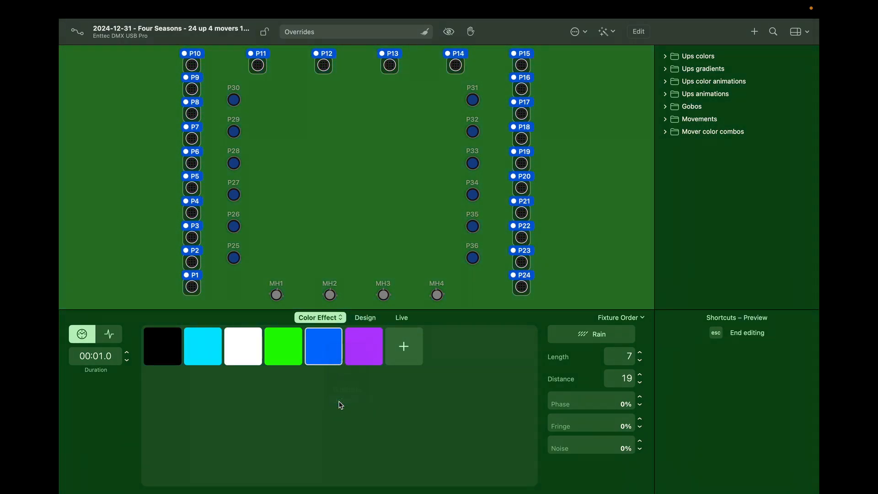
{"action": "right_click", "coordinate": [245, 356]}
{"action": "left_click", "coordinate": [256, 408]}
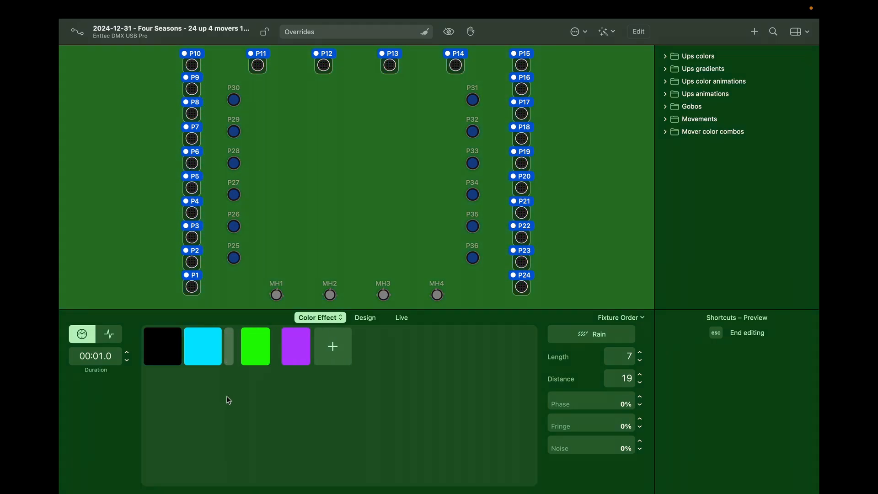
{"action": "right_click", "coordinate": [204, 353]}
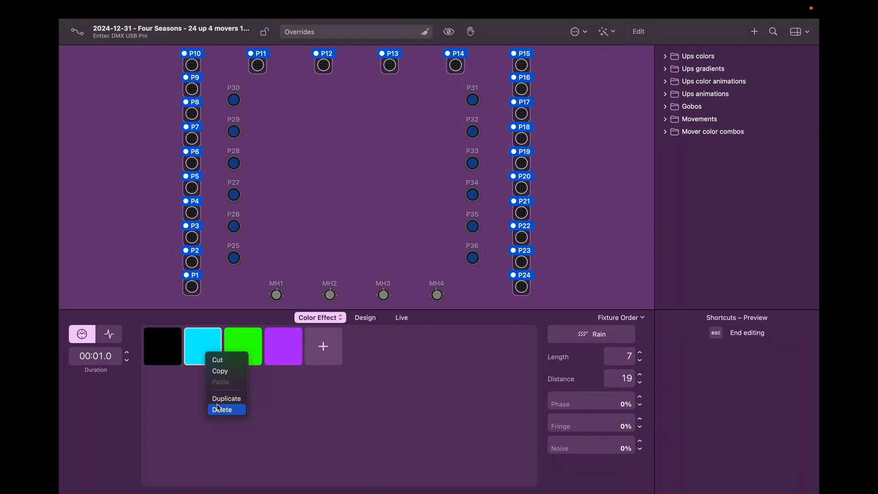
{"action": "left_click", "coordinate": [218, 408]}
{"action": "right_click", "coordinate": [161, 357]}
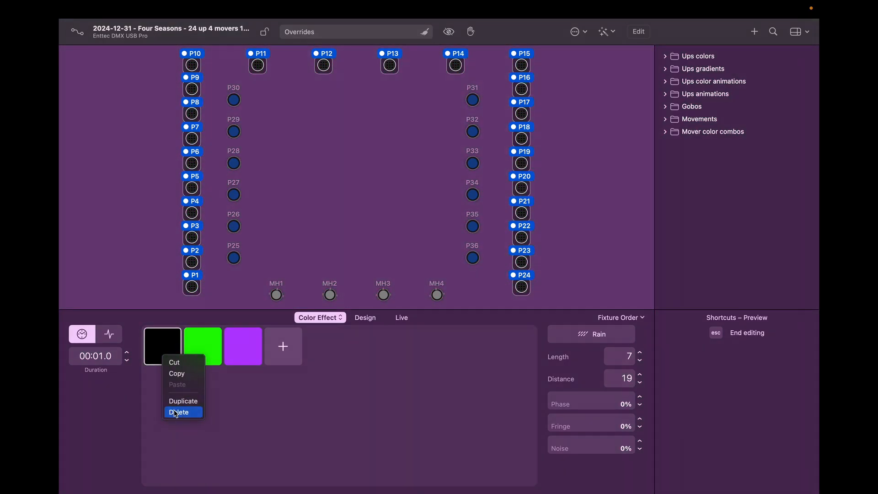
{"action": "left_click", "coordinate": [177, 412]}
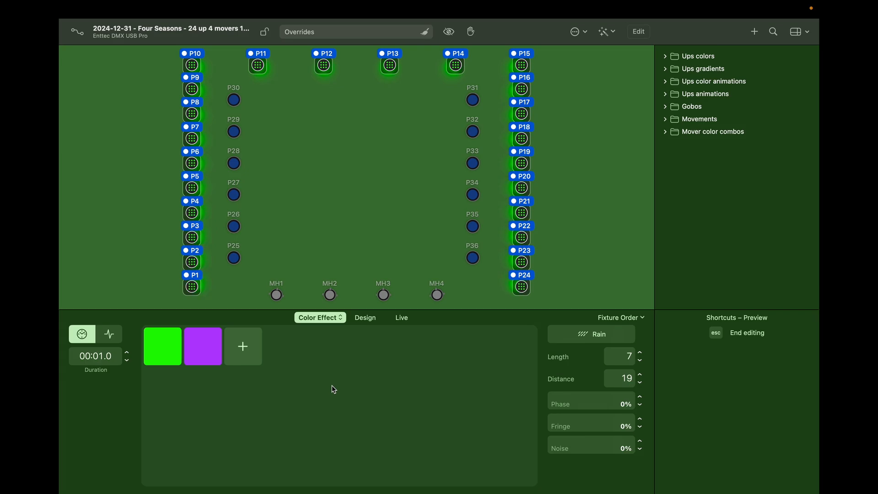
Step: Add two black swatches to the Rain effect, placing one between green and purple
{"action": "left_click", "coordinate": [243, 344]}
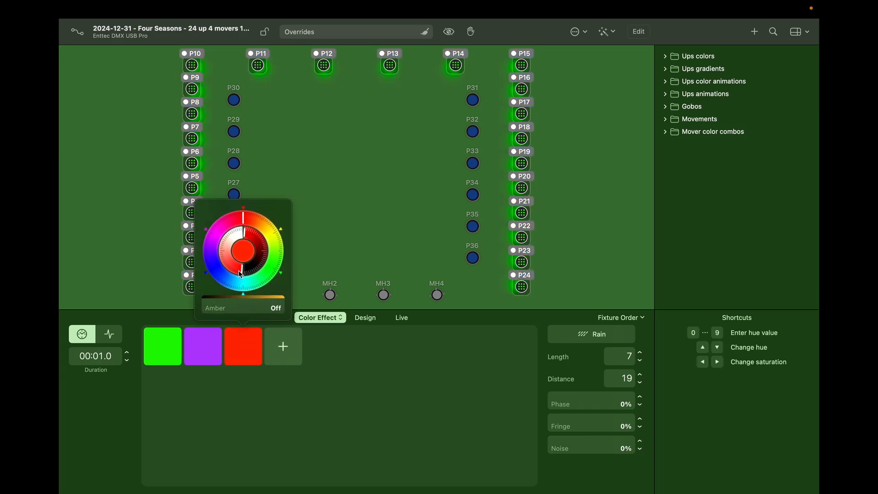
{"action": "left_click_drag", "start_coordinate": [245, 272], "coordinate": [241, 276]}
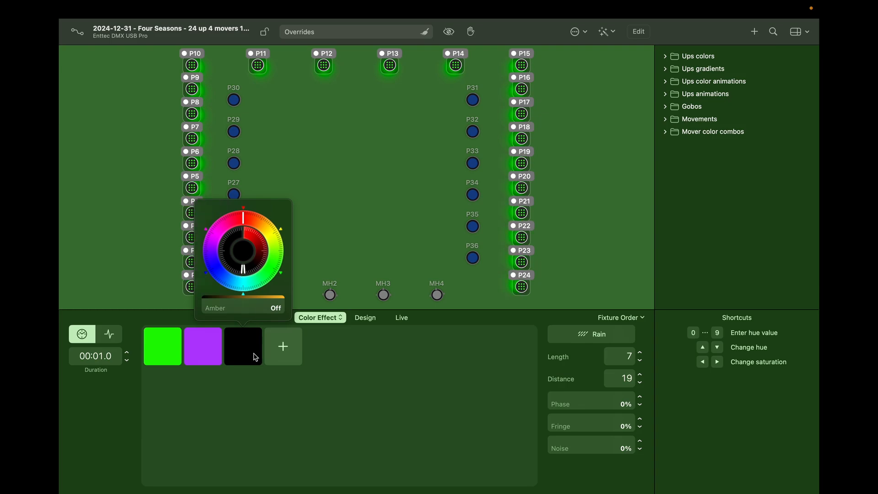
{"action": "left_click", "coordinate": [256, 387]}
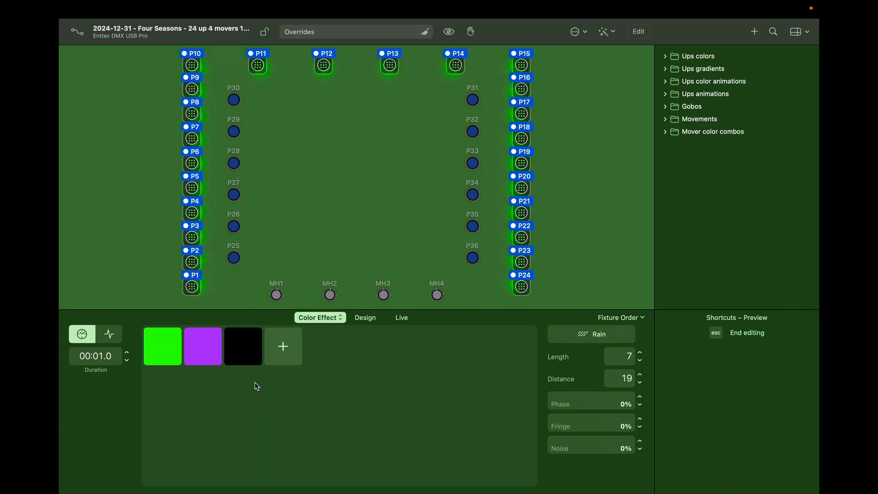
{"action": "left_click", "coordinate": [279, 348]}
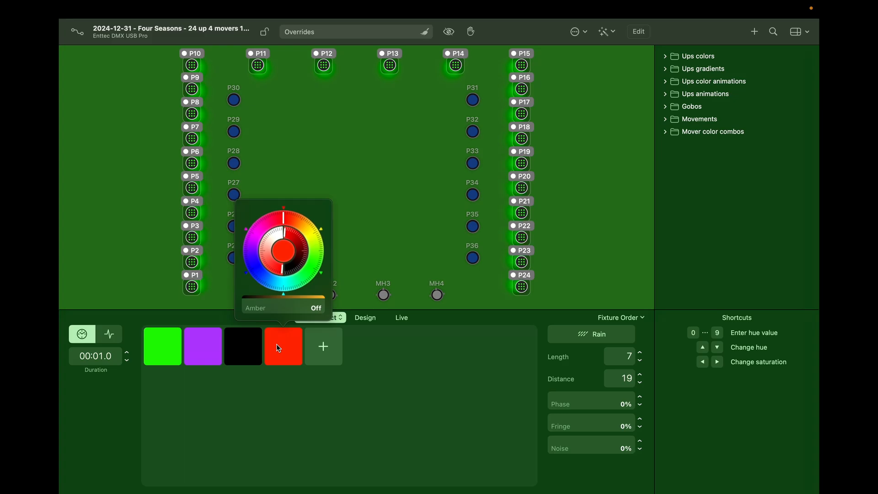
{"action": "left_click_drag", "start_coordinate": [288, 267], "coordinate": [278, 276]}
{"action": "left_click", "coordinate": [264, 389]}
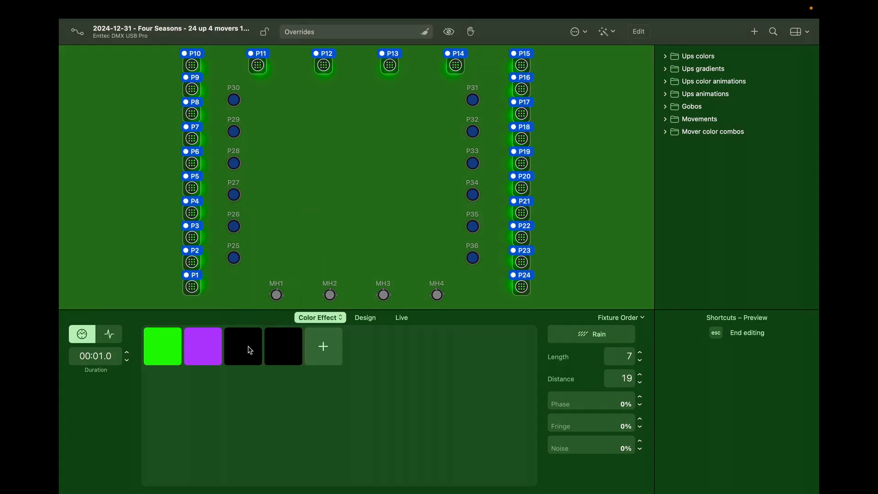
{"action": "left_click_drag", "start_coordinate": [247, 350], "coordinate": [203, 348]}
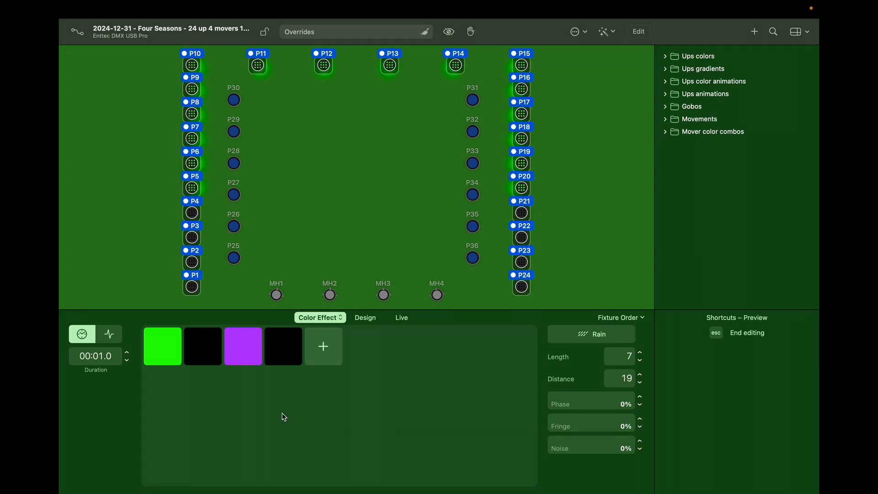
Step: Add a blue swatch to the Rain effect's colours
{"action": "left_click", "coordinate": [341, 357]}
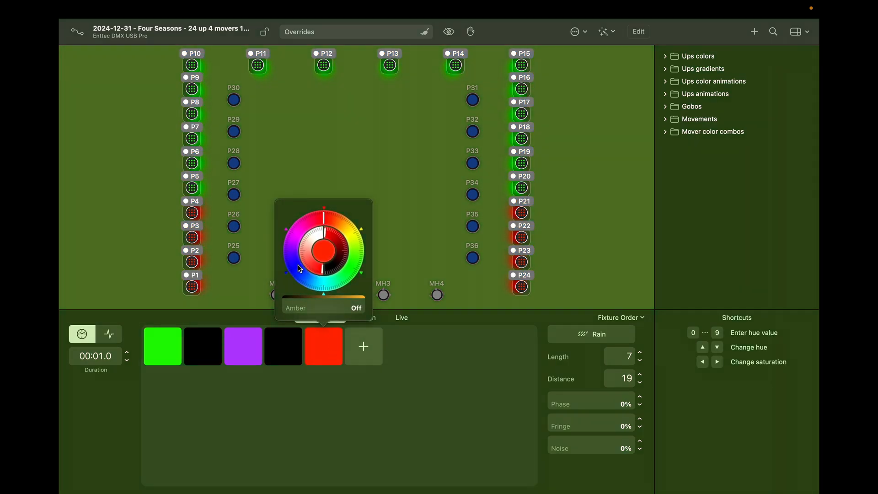
{"action": "left_click", "coordinate": [308, 280]}
{"action": "left_click", "coordinate": [338, 429]}
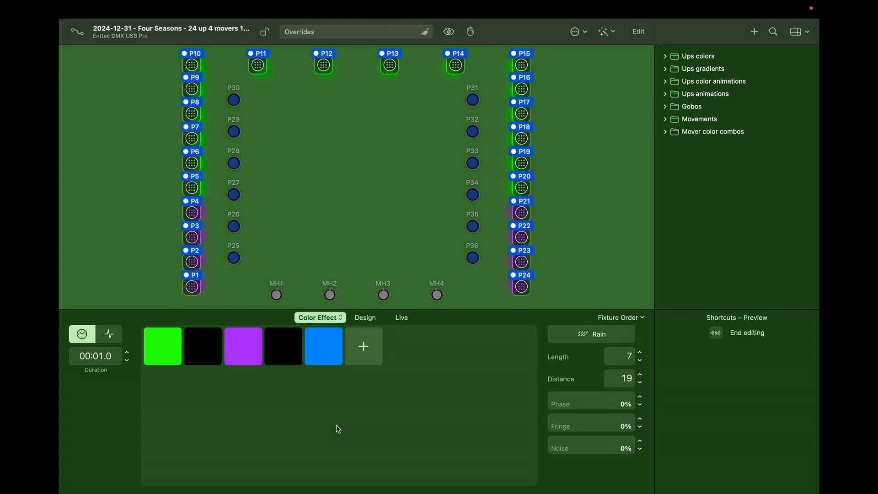
Step: Add another black swatch and move it to the first position
{"action": "left_click", "coordinate": [368, 349]}
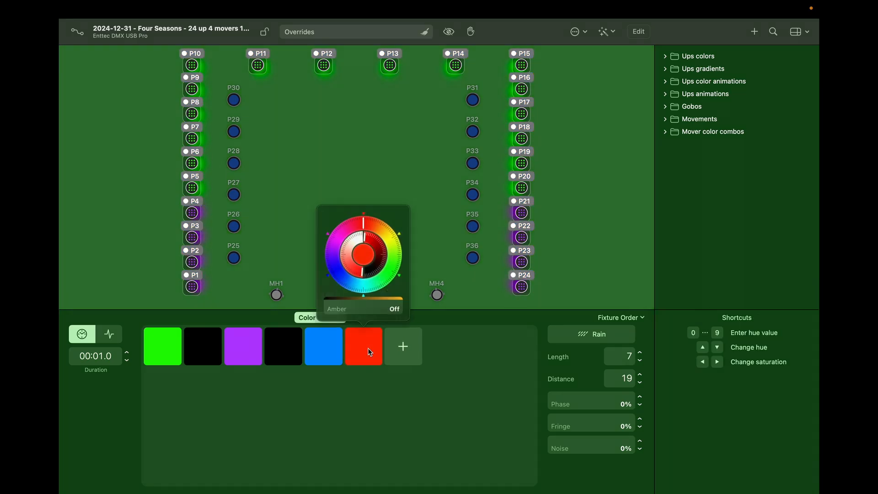
{"action": "left_click_drag", "start_coordinate": [373, 270], "coordinate": [372, 270]}
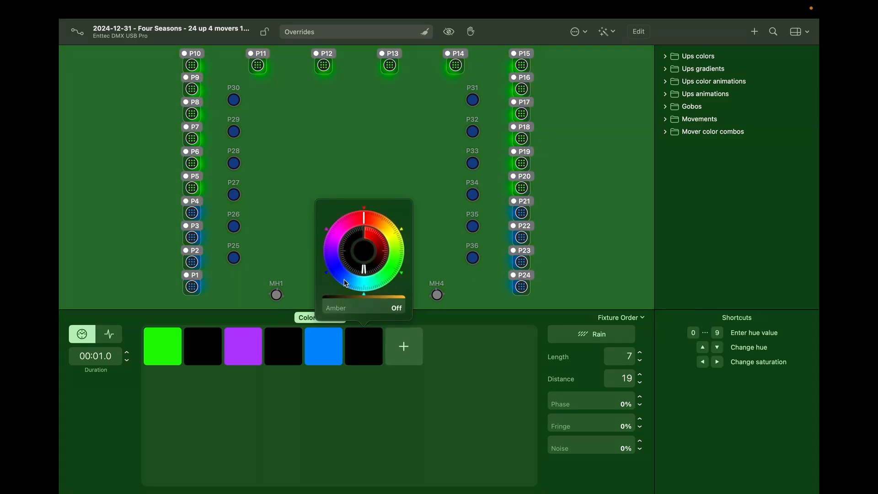
{"action": "left_click", "coordinate": [346, 435]}
{"action": "left_click_drag", "start_coordinate": [365, 352], "coordinate": [153, 353]}
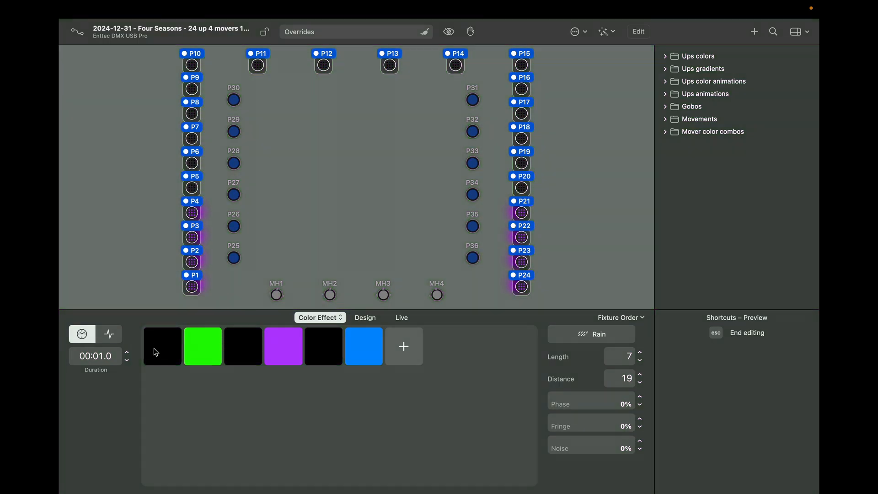
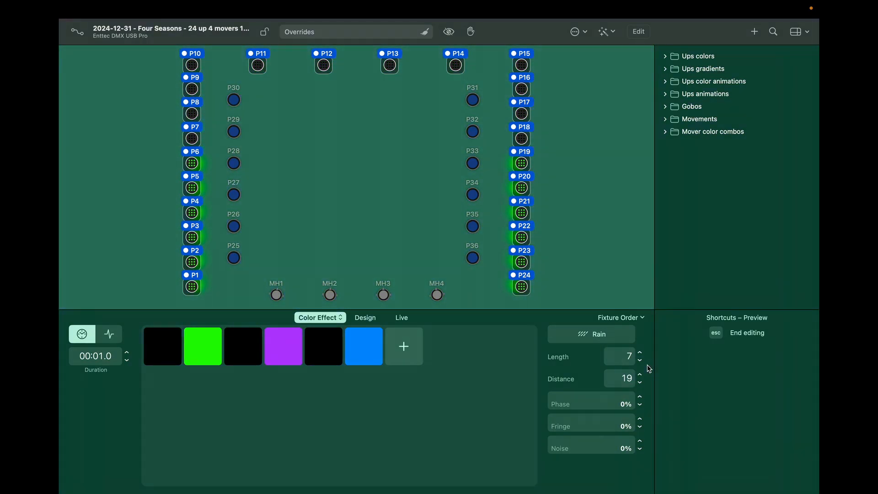
Step: Set the Rain effect's Length to 5
{"action": "left_click", "coordinate": [641, 362]}
{"action": "left_click", "coordinate": [641, 361]}
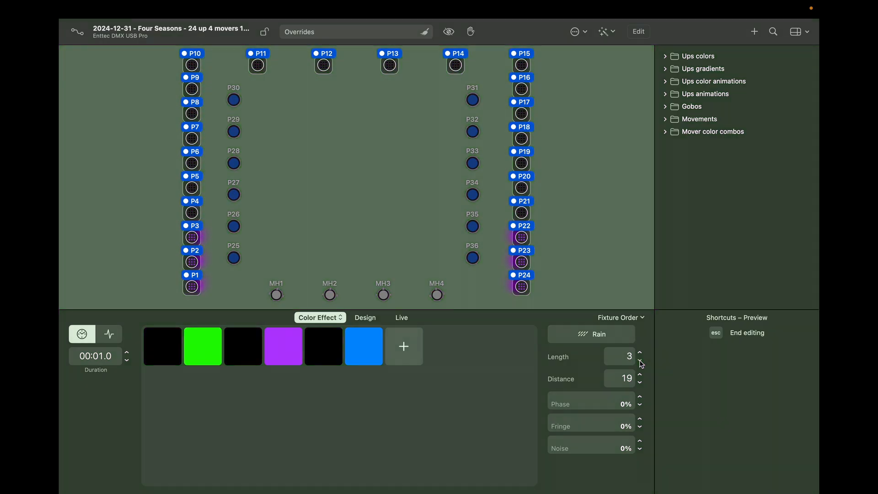
{"action": "left_click", "coordinate": [640, 362]}
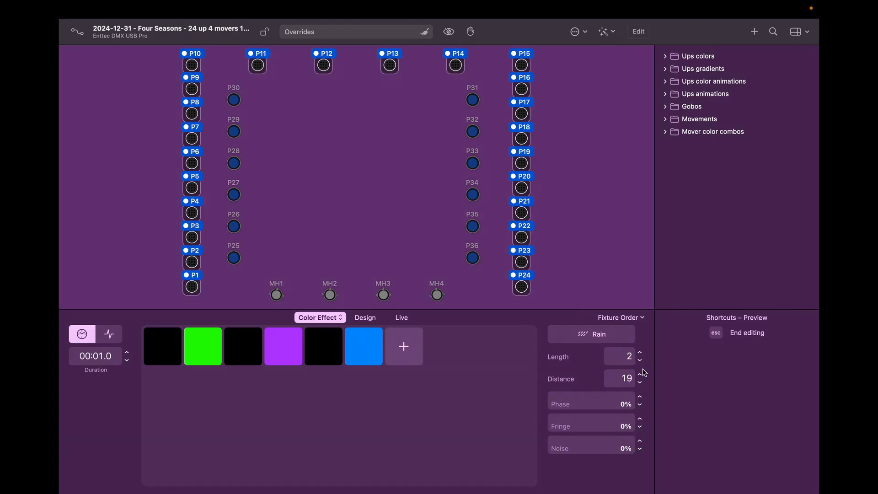
{"action": "double_click", "coordinate": [641, 354]}
{"action": "left_click", "coordinate": [640, 354]}
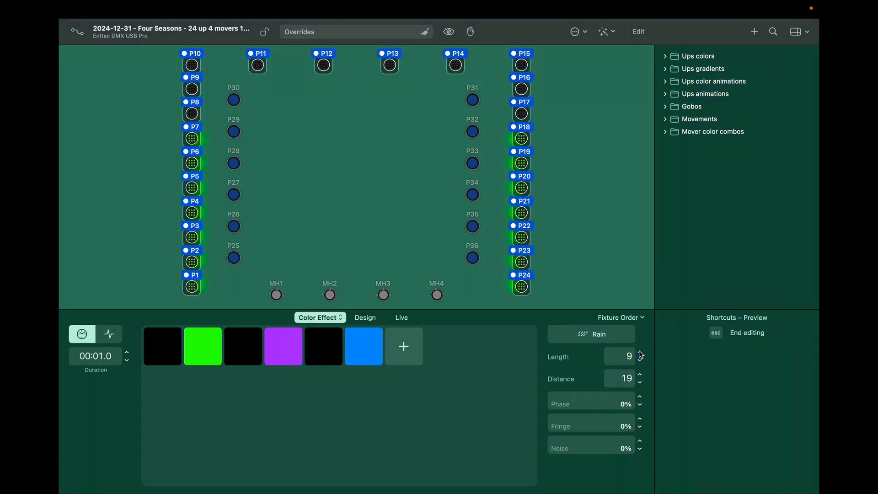
{"action": "double_click", "coordinate": [641, 354]}
{"action": "double_click", "coordinate": [640, 354]}
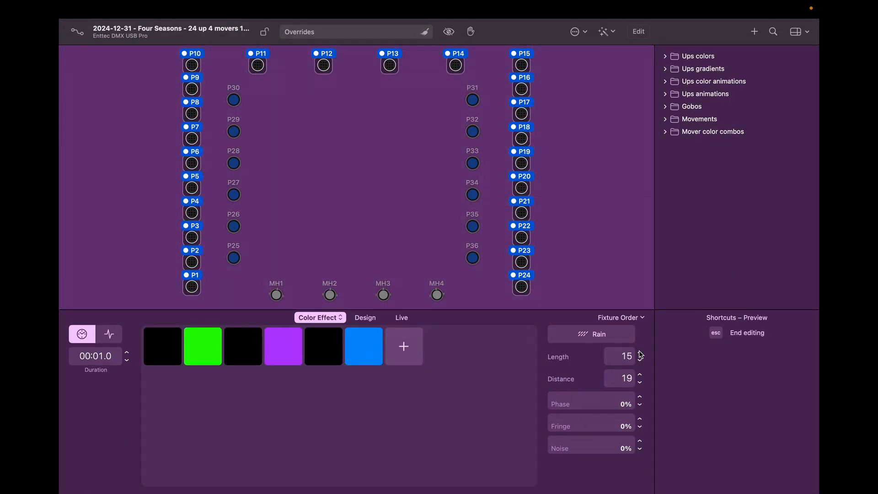
{"action": "left_click", "coordinate": [639, 360]}
{"action": "left_click", "coordinate": [640, 359]}
{"action": "left_click", "coordinate": [640, 359]}
{"action": "left_click", "coordinate": [640, 359]}
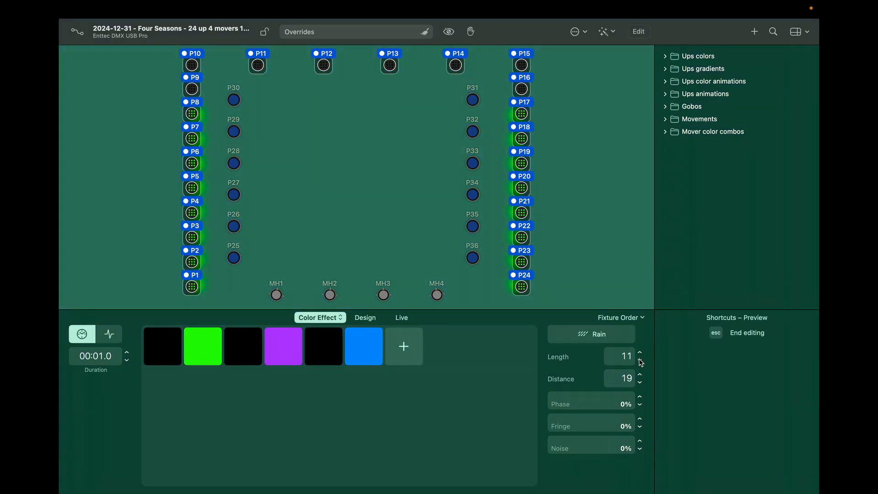
{"action": "left_click", "coordinate": [639, 359]}
{"action": "left_click", "coordinate": [639, 360]}
{"action": "left_click", "coordinate": [640, 360]}
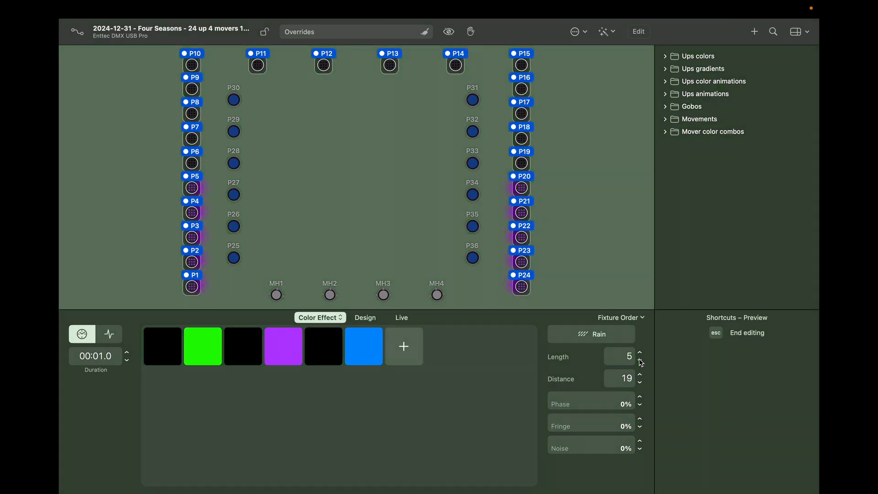
Step: Set the Rain Distance to 5 and drag Phase to 75%
{"action": "left_click", "coordinate": [640, 383]}
{"action": "left_click", "coordinate": [641, 383]}
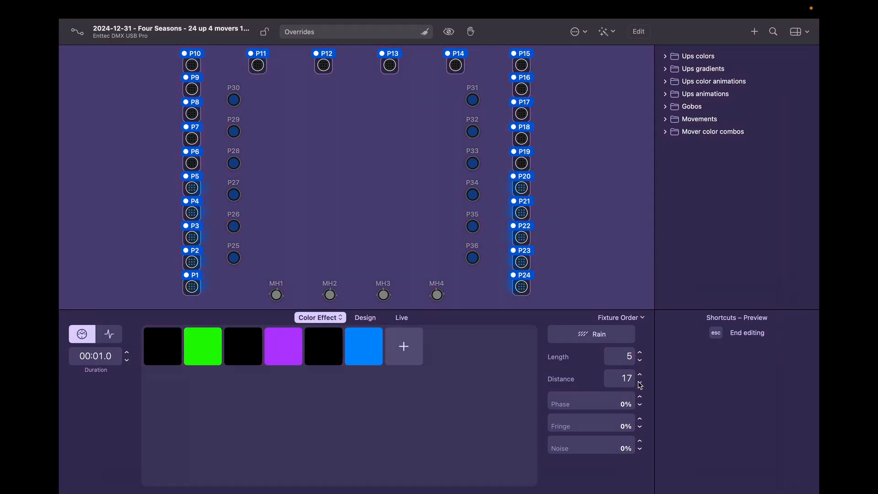
{"action": "left_click", "coordinate": [641, 384]}
{"action": "left_click", "coordinate": [640, 383]}
{"action": "left_click", "coordinate": [640, 383]}
{"action": "left_click", "coordinate": [641, 383]}
{"action": "left_click", "coordinate": [640, 383]}
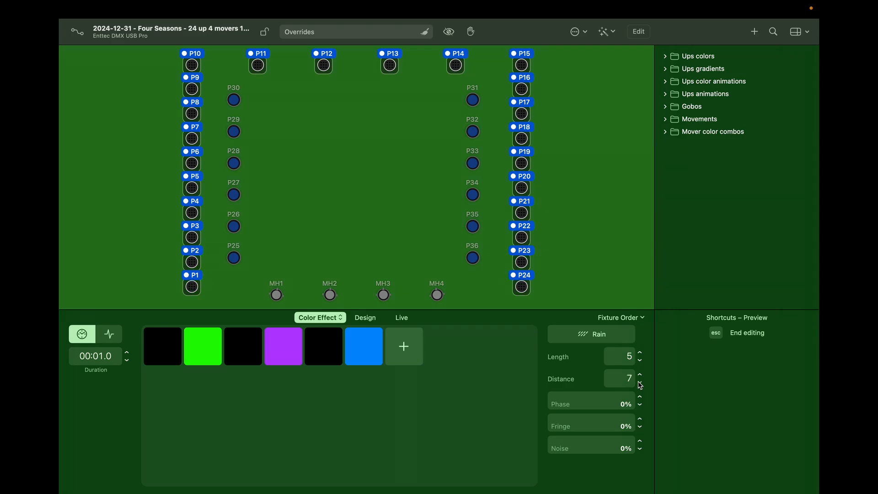
{"action": "left_click", "coordinate": [640, 383]}
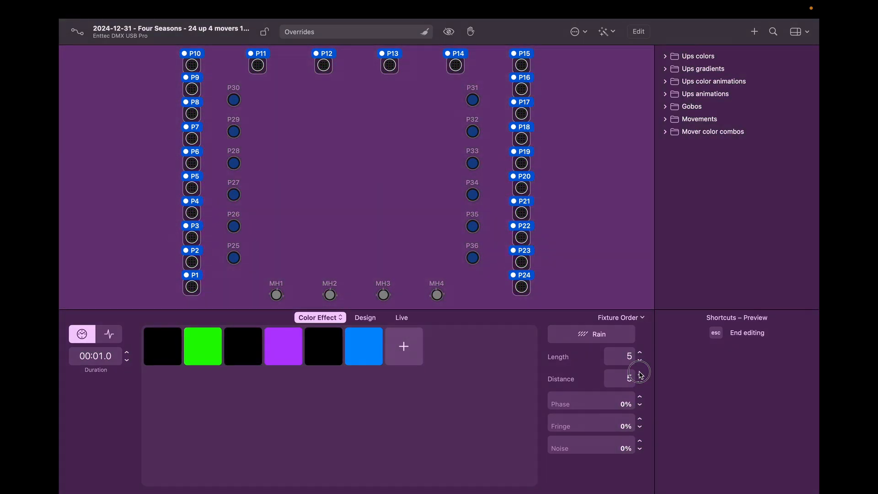
{"action": "left_click", "coordinate": [641, 374]}
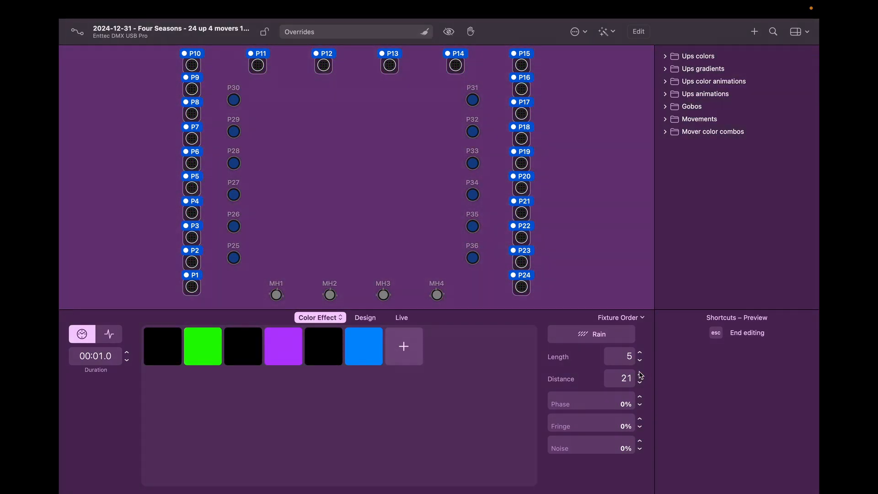
{"action": "left_click", "coordinate": [642, 383]}
{"action": "left_click", "coordinate": [641, 383]}
{"action": "left_click", "coordinate": [642, 383]}
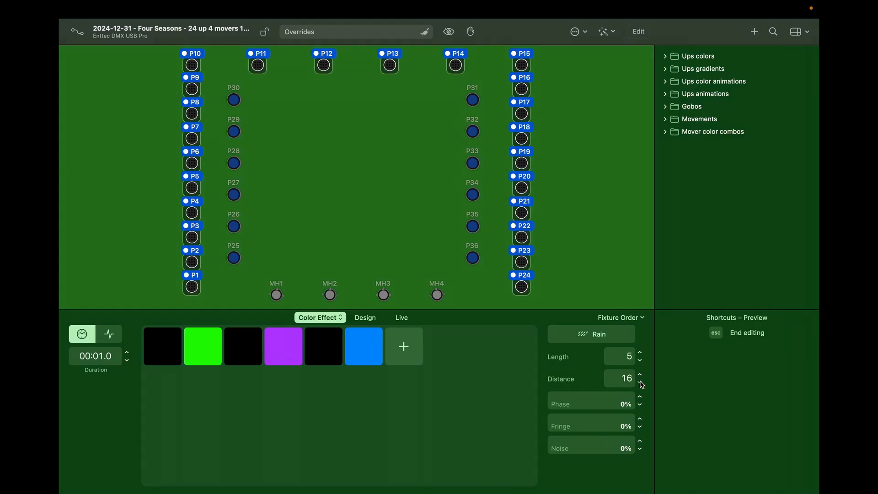
{"action": "left_click", "coordinate": [642, 384]}
{"action": "left_click", "coordinate": [642, 384]}
{"action": "left_click", "coordinate": [642, 383]}
{"action": "left_click", "coordinate": [642, 383]}
{"action": "left_click", "coordinate": [641, 384]}
{"action": "left_click", "coordinate": [642, 383]}
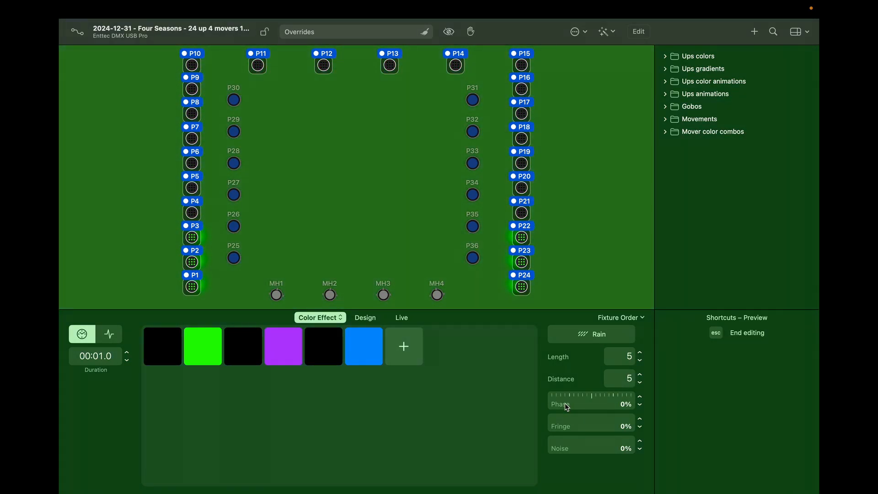
{"action": "left_click_drag", "start_coordinate": [559, 403], "coordinate": [616, 396]}
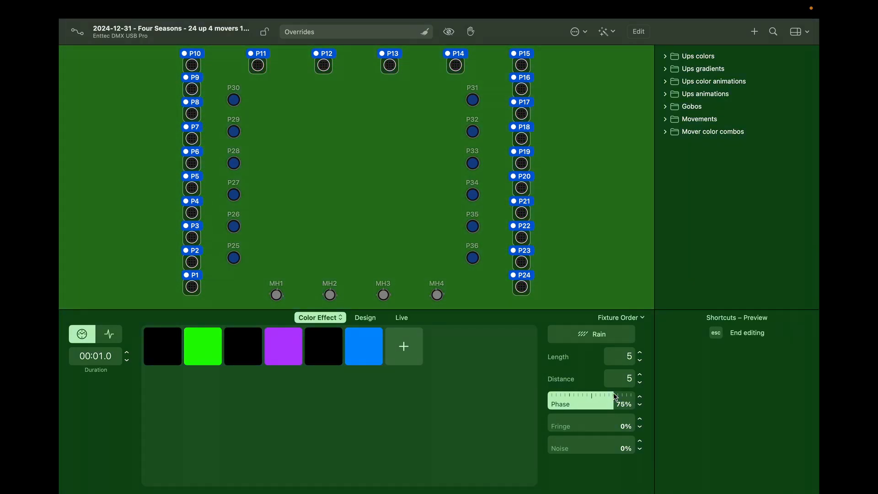
Step: Return Phase to 0%, try then reset Fringe and Noise to 0%, and raise Length to 13
{"action": "left_click_drag", "start_coordinate": [616, 397], "coordinate": [520, 395]}
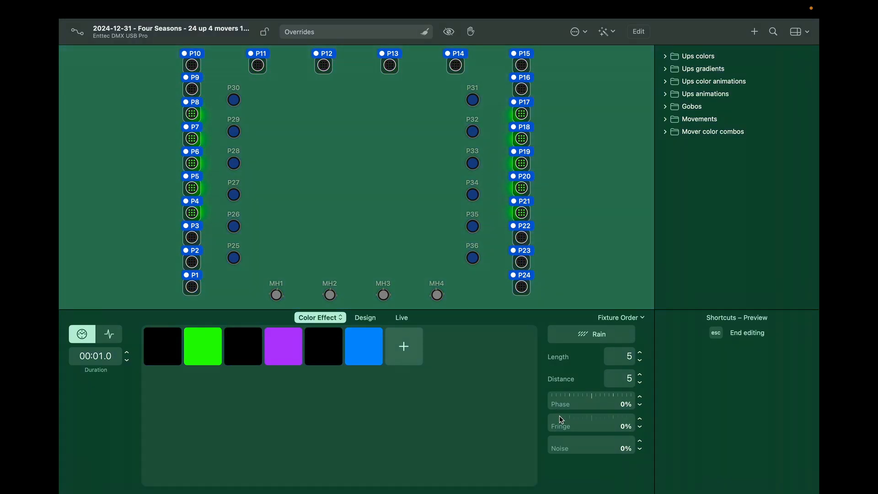
{"action": "left_click_drag", "start_coordinate": [559, 417], "coordinate": [650, 418]}
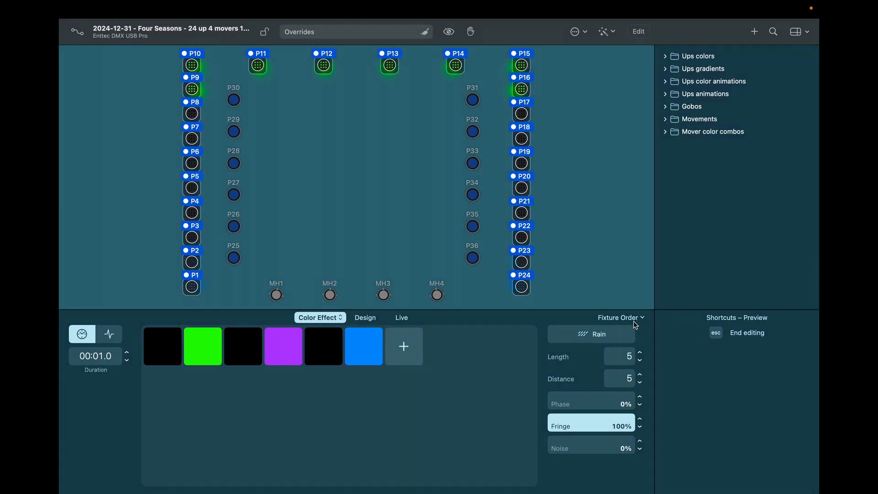
{"action": "left_click", "coordinate": [639, 352]}
{"action": "left_click", "coordinate": [640, 353]}
{"action": "left_click", "coordinate": [639, 353]}
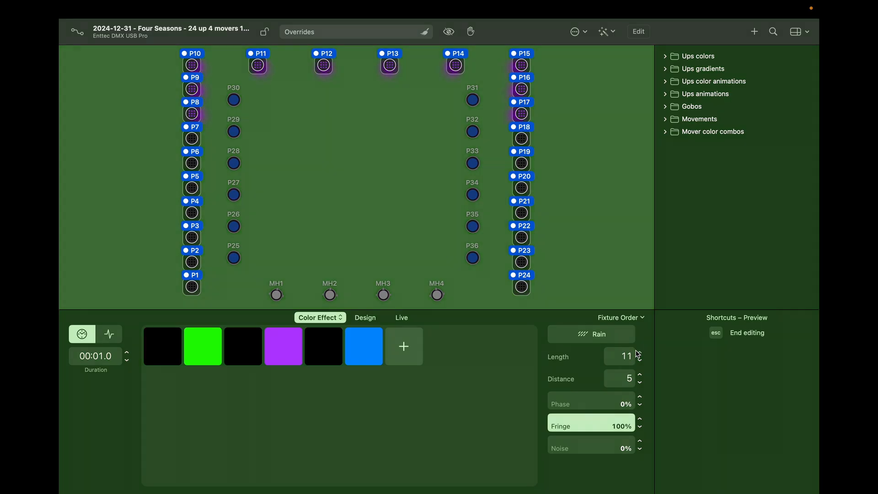
{"action": "left_click", "coordinate": [639, 353]}
{"action": "left_click", "coordinate": [639, 353]}
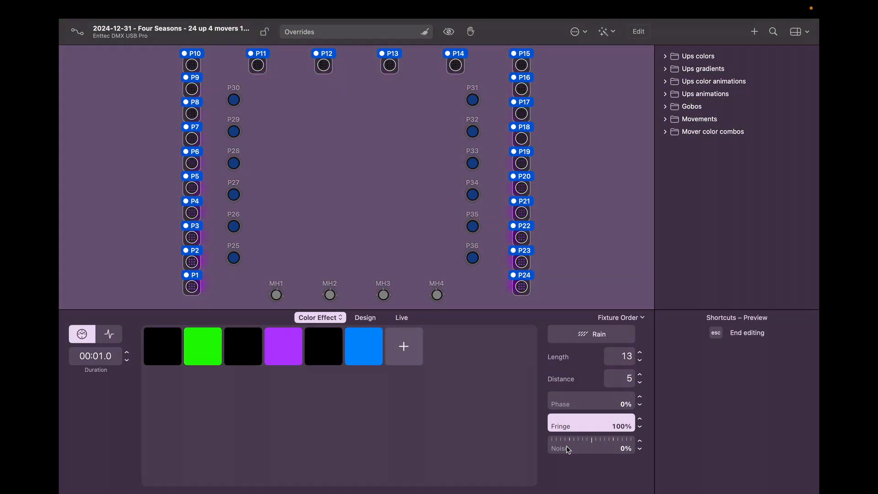
{"action": "left_click_drag", "start_coordinate": [567, 445], "coordinate": [640, 442]}
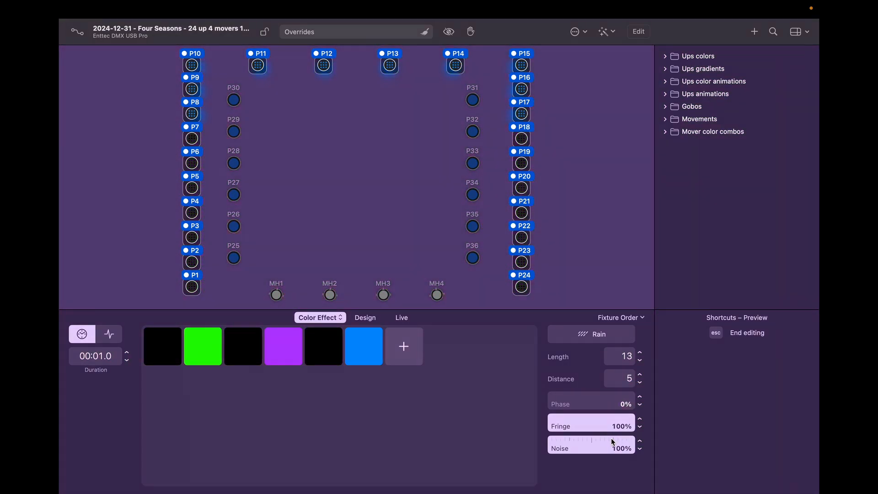
{"action": "left_click_drag", "start_coordinate": [613, 442], "coordinate": [526, 443]}
{"action": "left_click_drag", "start_coordinate": [589, 423], "coordinate": [533, 429]}
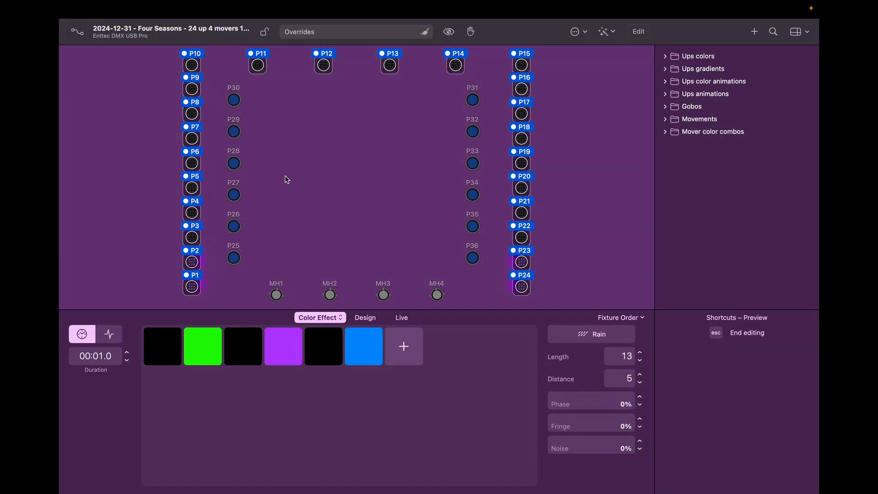
Step: Select P25–P36, drag their dimmer to Full, and choose Add Color Effect…
{"action": "left_click", "coordinate": [350, 186]}
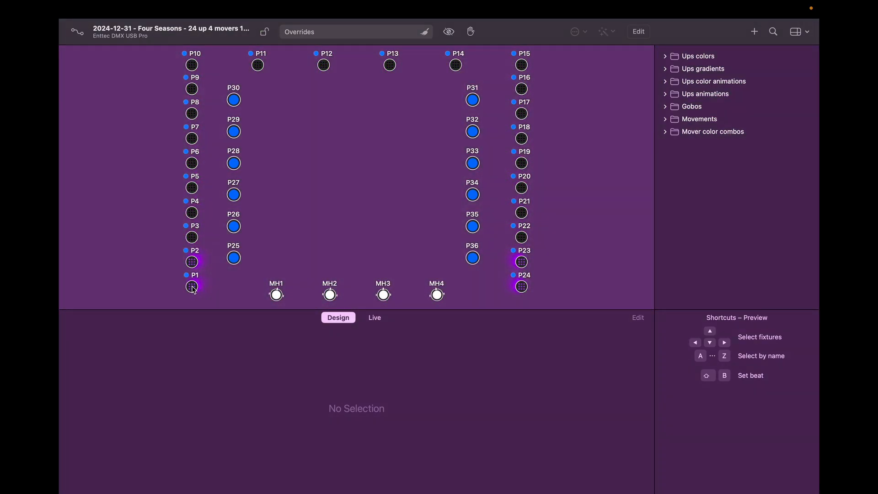
{"action": "double_click", "coordinate": [192, 288]}
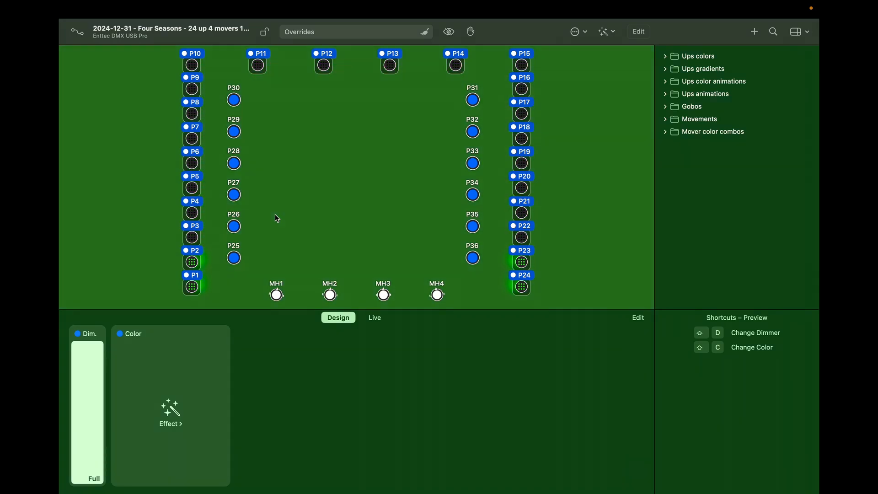
{"action": "double_click", "coordinate": [235, 259]}
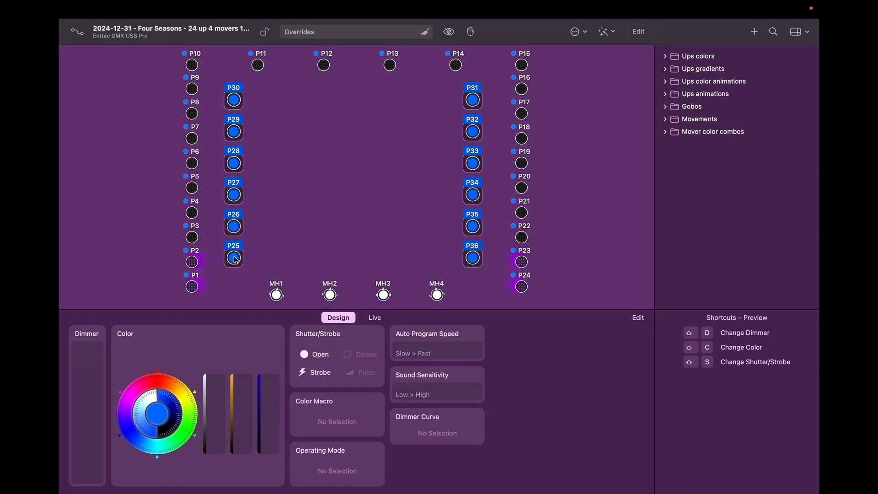
{"action": "left_click_drag", "start_coordinate": [86, 383], "coordinate": [94, 305]}
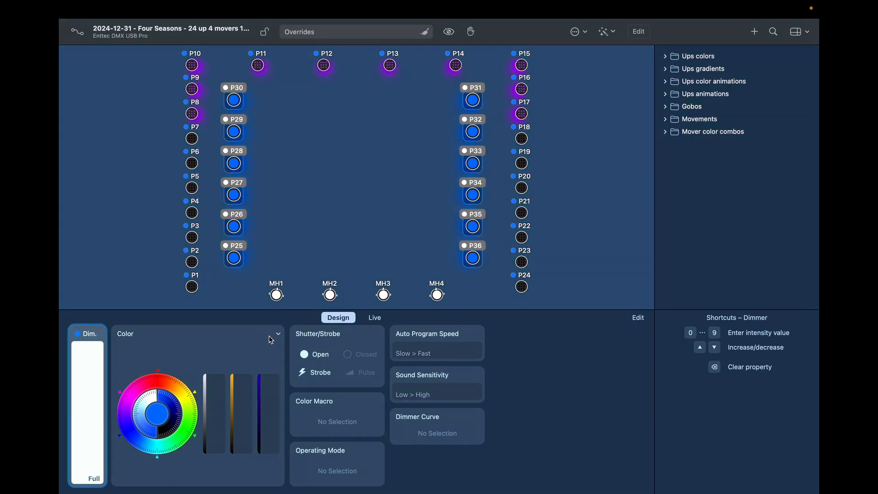
{"action": "left_click", "coordinate": [276, 333]}
{"action": "left_click", "coordinate": [263, 358]}
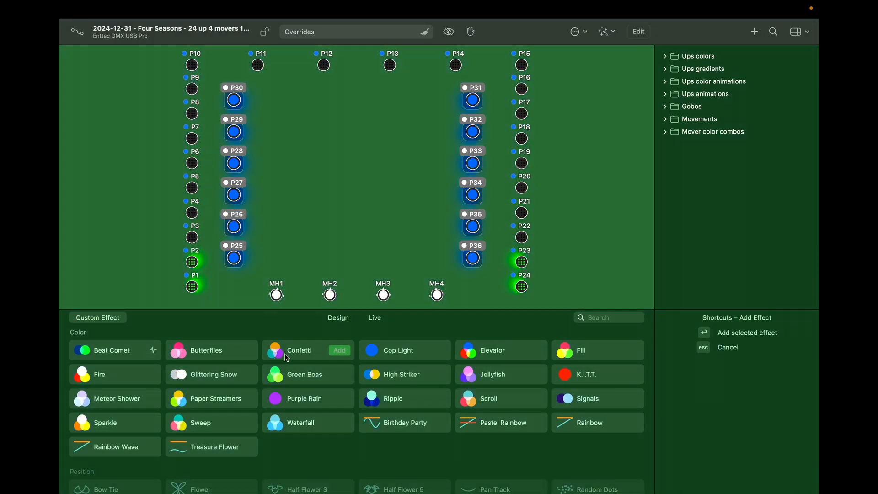
Step: Add the previewed colour effect to P25–P36 and set its Duration to 00:01.0
{"action": "left_click", "coordinate": [310, 354]}
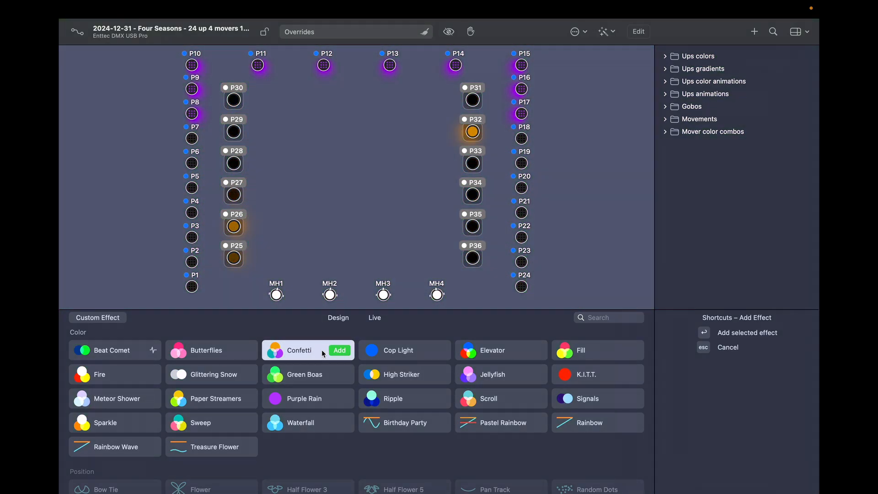
{"action": "left_click", "coordinate": [339, 351]}
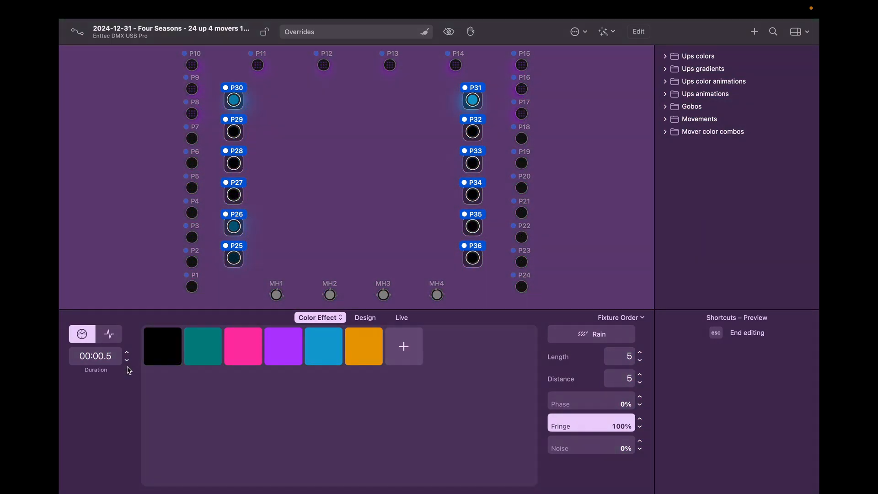
{"action": "left_click", "coordinate": [126, 360]}
{"action": "left_click", "coordinate": [126, 360]}
{"action": "left_click", "coordinate": [127, 360]}
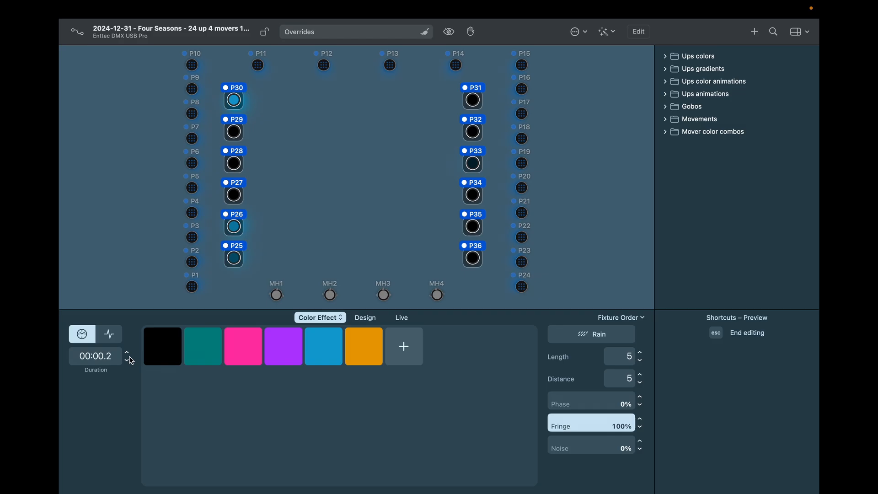
{"action": "left_click", "coordinate": [128, 353]}
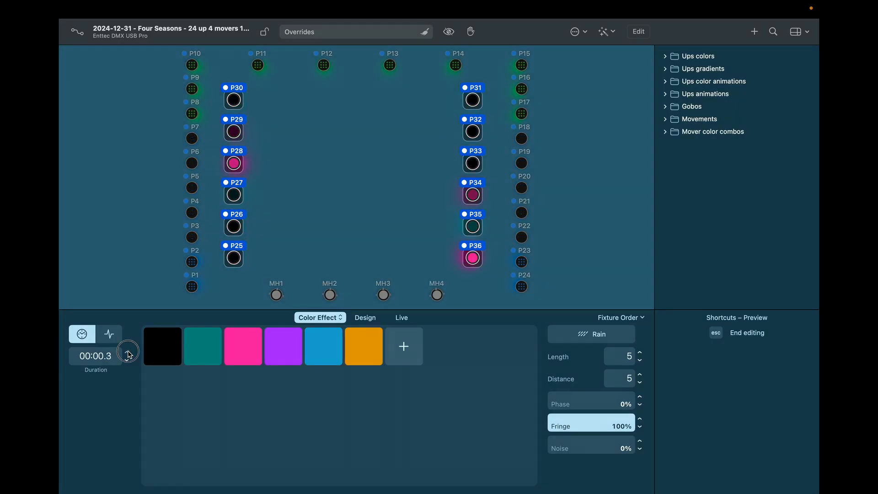
{"action": "left_click", "coordinate": [128, 353]}
{"action": "left_click", "coordinate": [128, 353]}
{"action": "left_click", "coordinate": [128, 352]}
{"action": "left_click", "coordinate": [128, 353]}
{"action": "left_click", "coordinate": [127, 352]}
{"action": "left_click", "coordinate": [127, 352]}
{"action": "left_click", "coordinate": [128, 353]}
{"action": "left_click", "coordinate": [128, 353]}
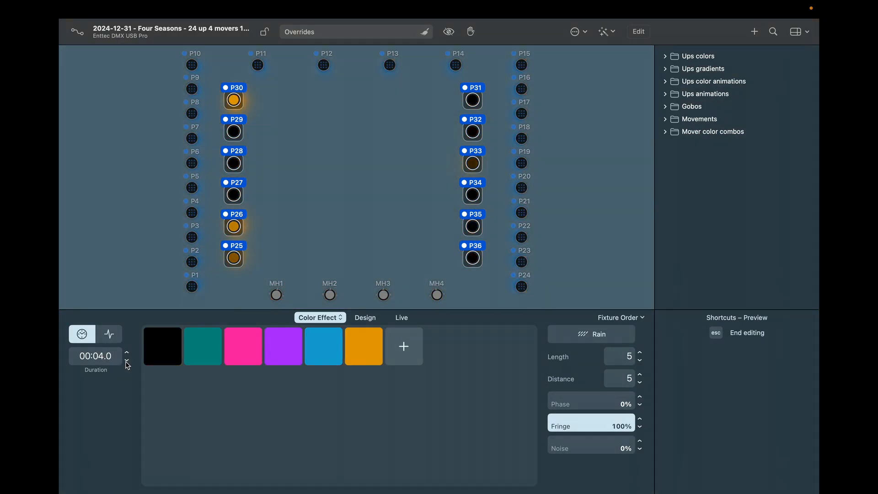
{"action": "left_click", "coordinate": [127, 361]}
{"action": "left_click", "coordinate": [127, 361]}
{"action": "left_click", "coordinate": [127, 360]}
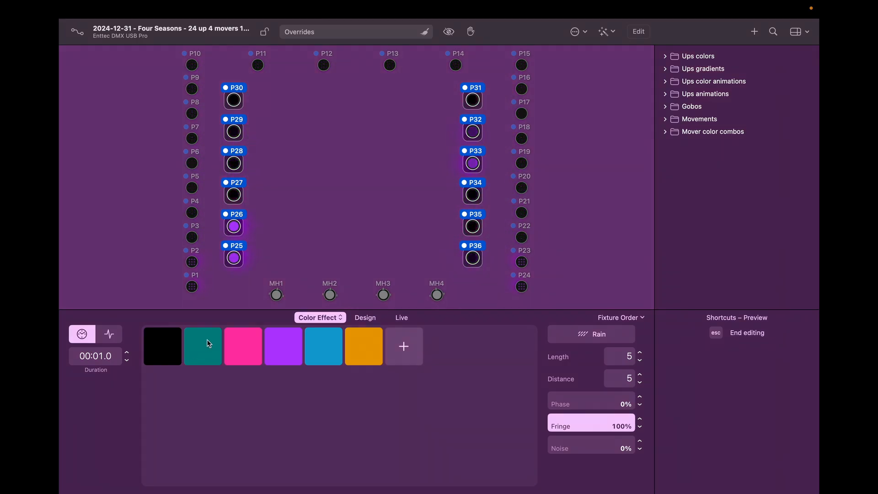
Step: Recolour the teal swatch to dark crimson
{"action": "left_click", "coordinate": [208, 343]}
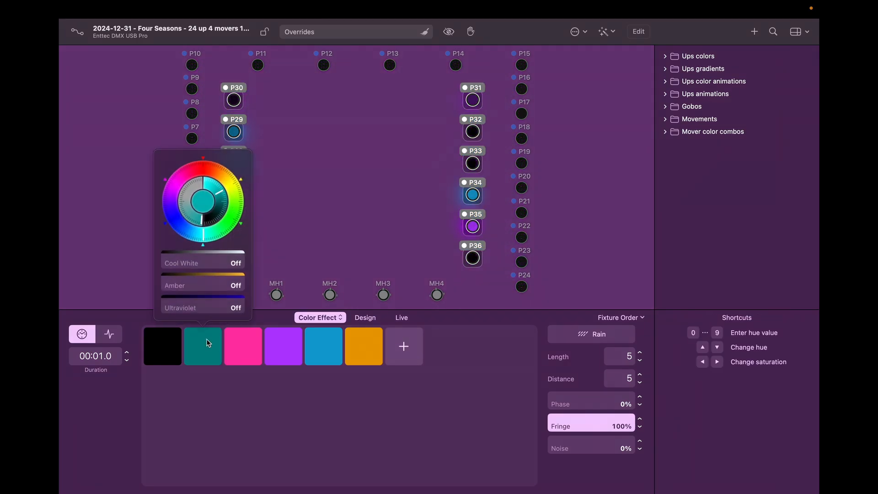
{"action": "left_click", "coordinate": [189, 172]}
{"action": "left_click", "coordinate": [281, 431]}
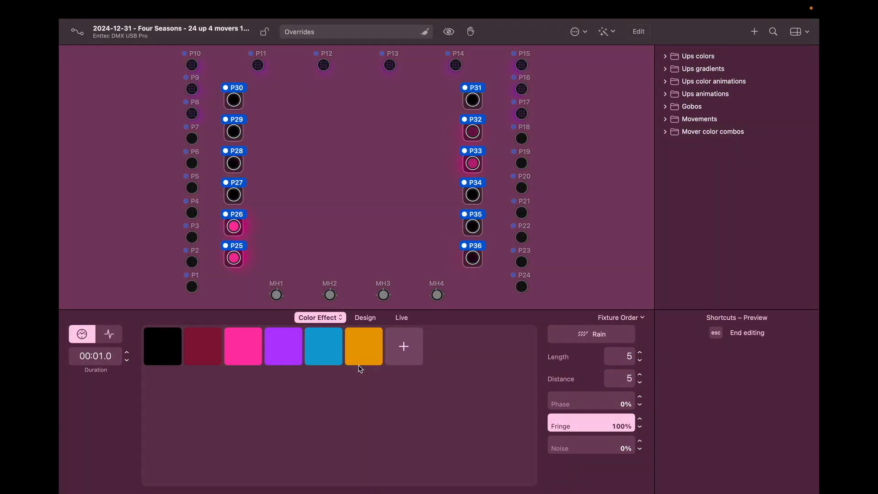
Step: Delete the orange, blue and purple swatches and set Fringe to 0%
{"action": "right_click", "coordinate": [363, 363]}
{"action": "left_click", "coordinate": [384, 406]}
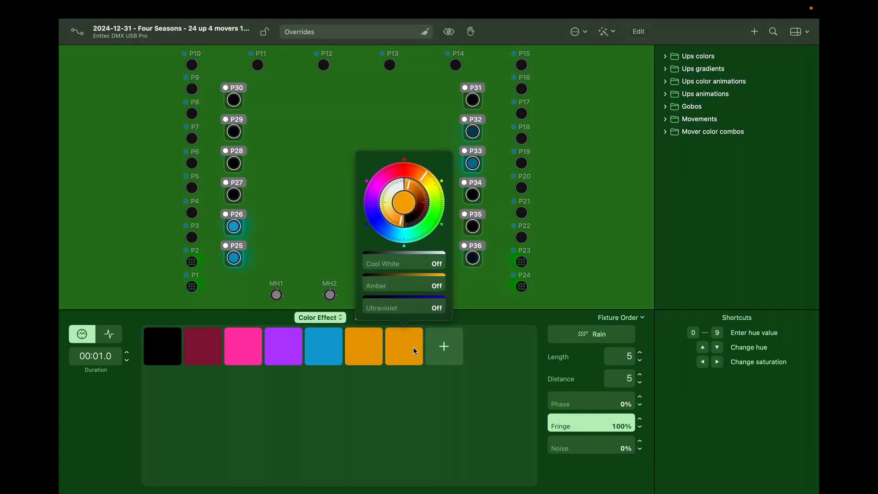
{"action": "right_click", "coordinate": [413, 346]}
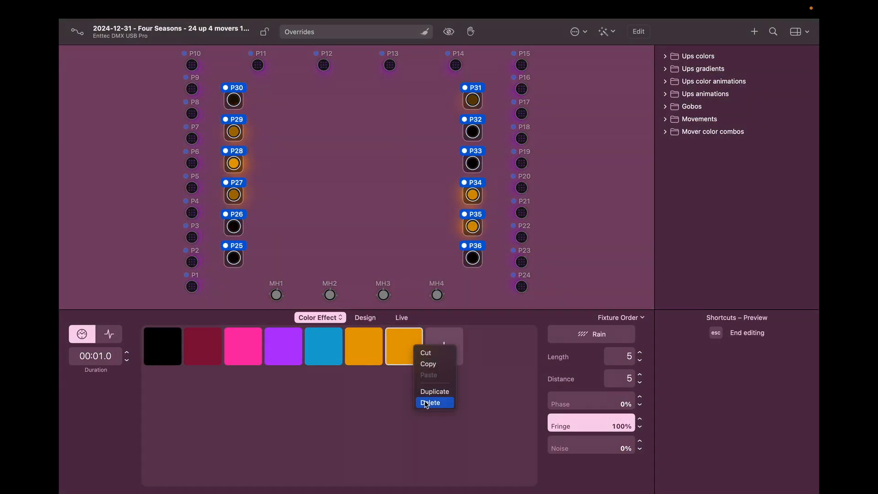
{"action": "left_click", "coordinate": [428, 402]}
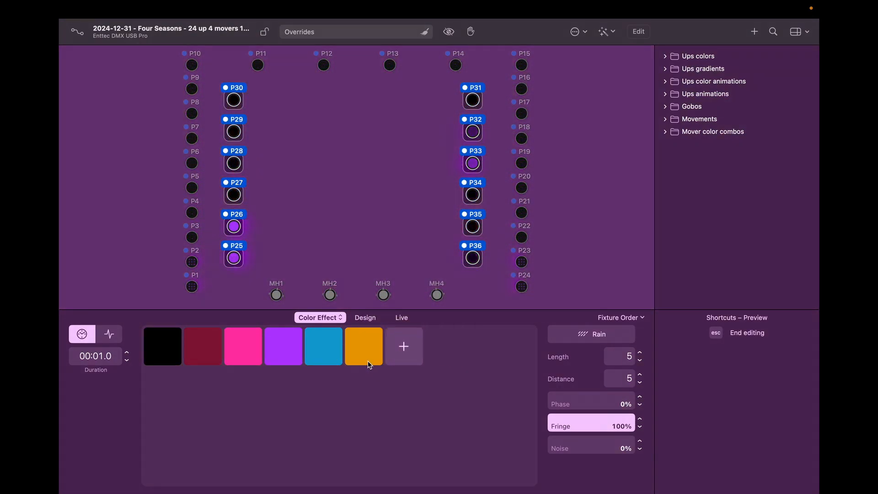
{"action": "right_click", "coordinate": [369, 345]}
{"action": "left_click", "coordinate": [383, 399]}
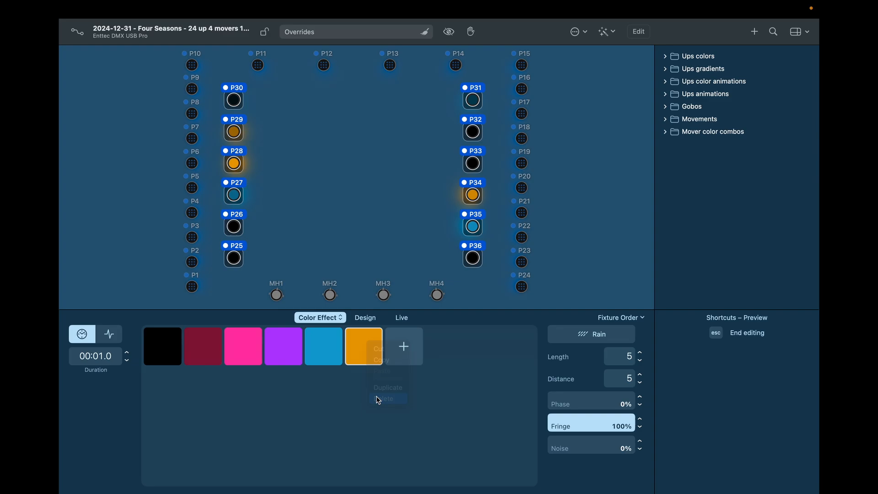
{"action": "right_click", "coordinate": [327, 357]}
{"action": "left_click", "coordinate": [341, 413]}
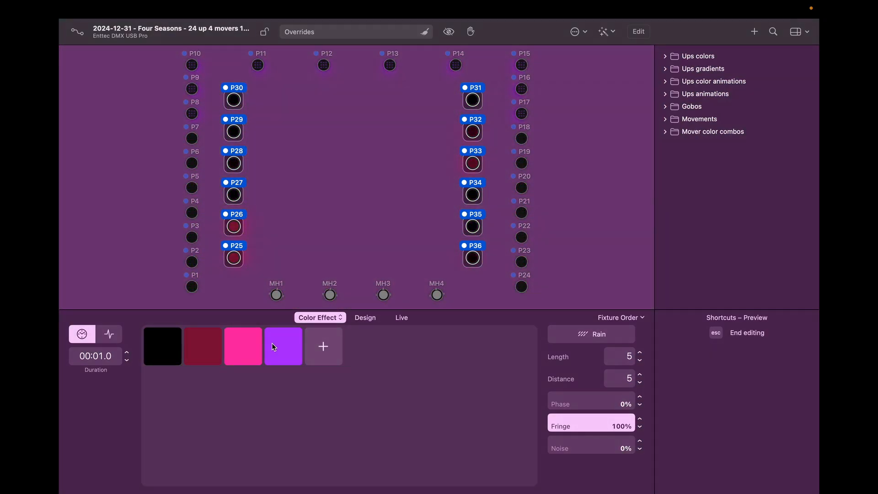
{"action": "right_click", "coordinate": [273, 344]}
{"action": "left_click", "coordinate": [290, 399]}
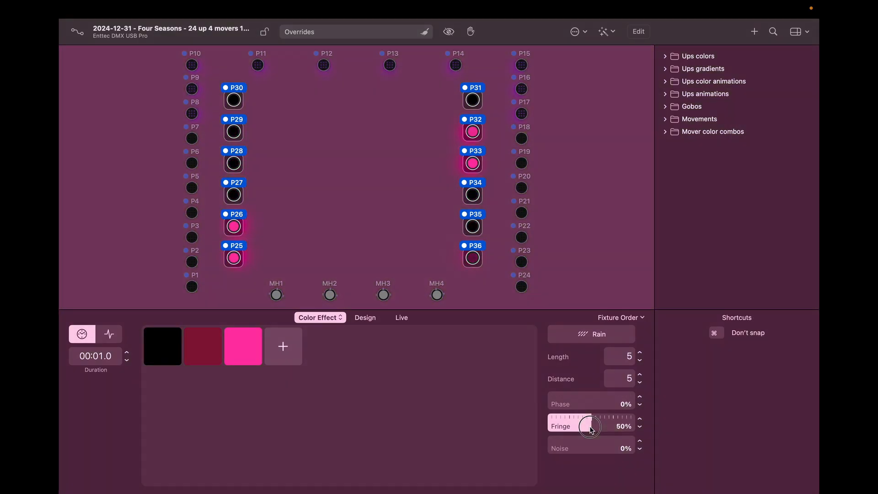
{"action": "left_click_drag", "start_coordinate": [585, 420], "coordinate": [485, 437]}
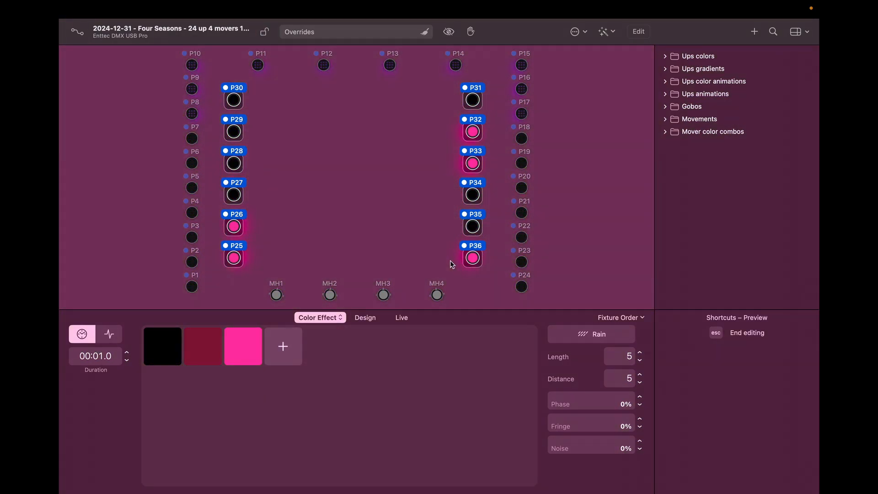
Step: Deselect P25–P36, select P1–P24 and show their Rain colour effect settings
{"action": "key", "text": "Escape"}
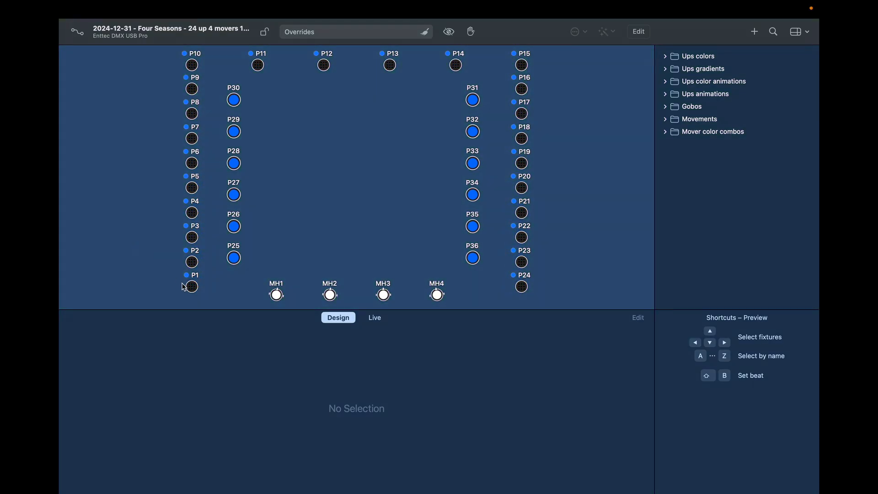
{"action": "double_click", "coordinate": [192, 287]}
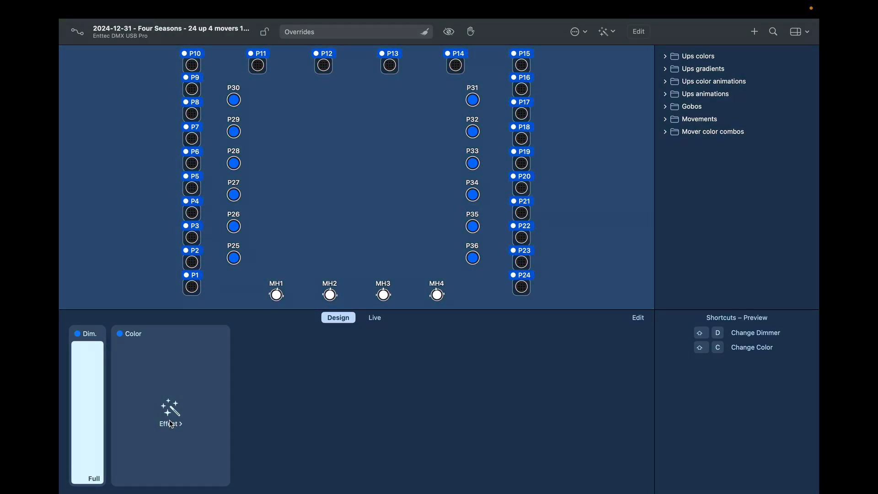
{"action": "left_click", "coordinate": [171, 419]}
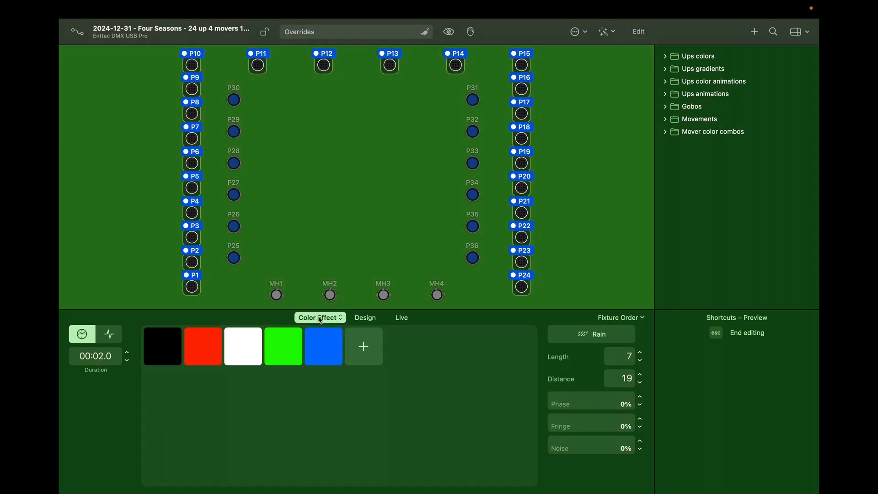
Step: Preview Jellyfish, K.I.T.T. and Purple Rain in the effect gallery, then add Birthday Party
{"action": "left_click", "coordinate": [341, 318]}
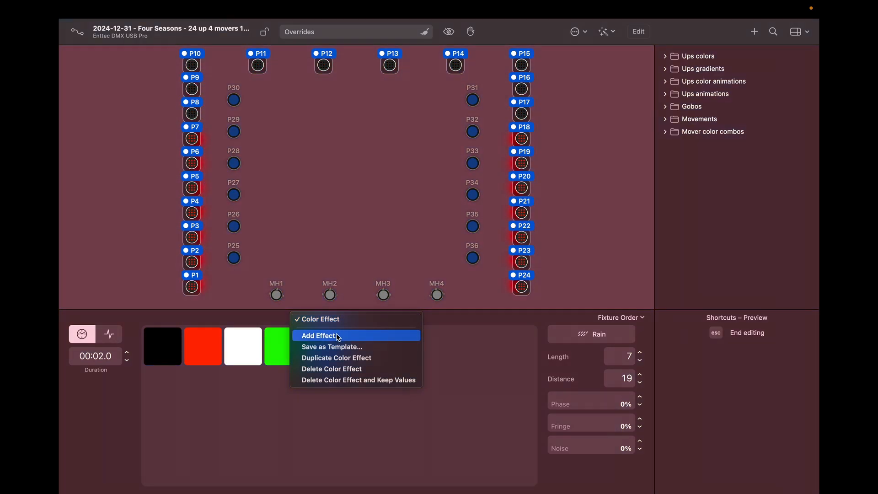
{"action": "left_click", "coordinate": [339, 336]}
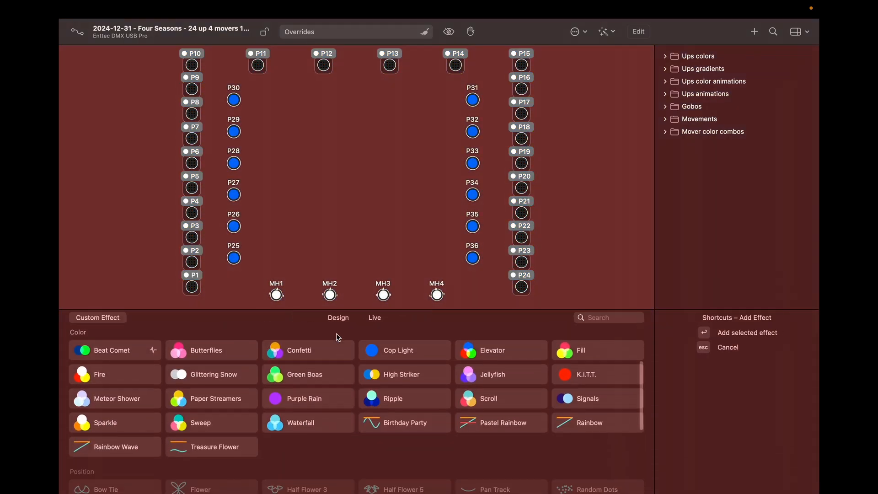
{"action": "mouse_move", "coordinate": [313, 399]}
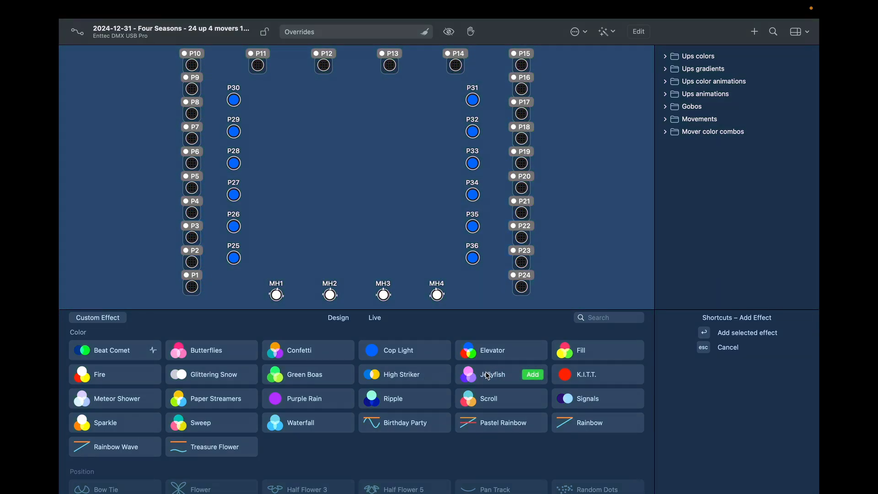
{"action": "left_click", "coordinate": [487, 376]}
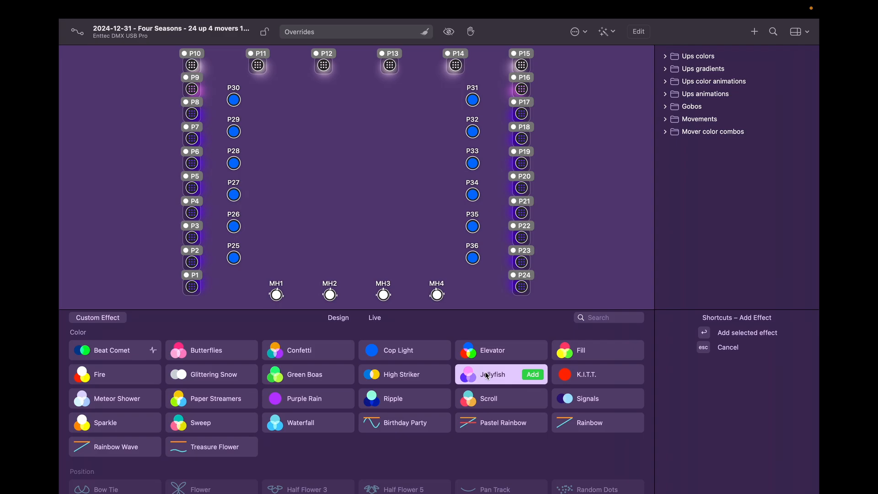
{"action": "left_click", "coordinate": [588, 378]}
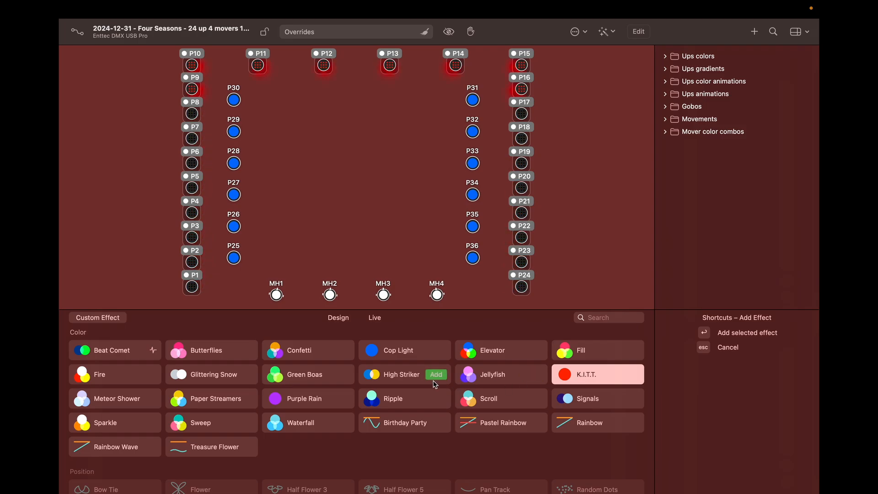
{"action": "left_click", "coordinate": [298, 400]}
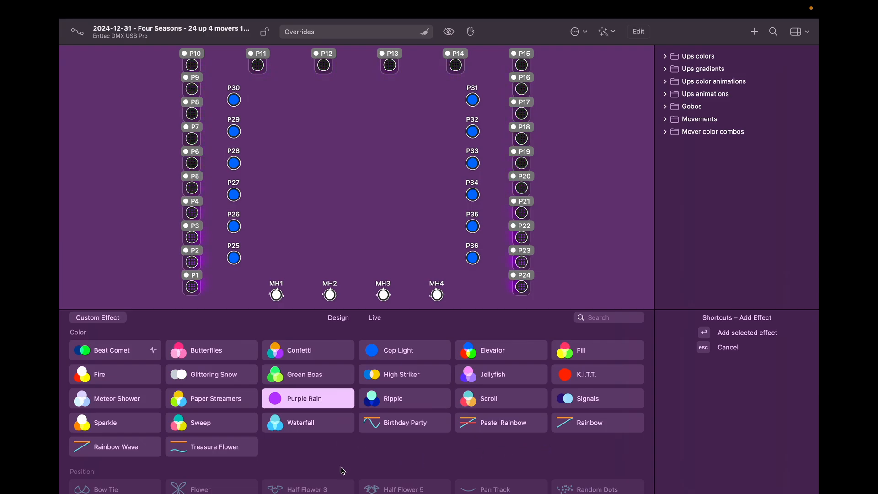
{"action": "left_click", "coordinate": [405, 426]}
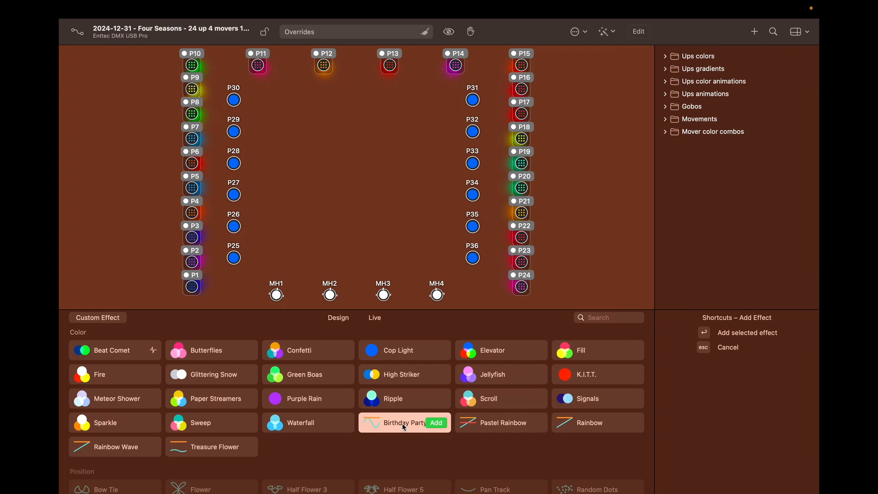
{"action": "key", "text": "Return"}
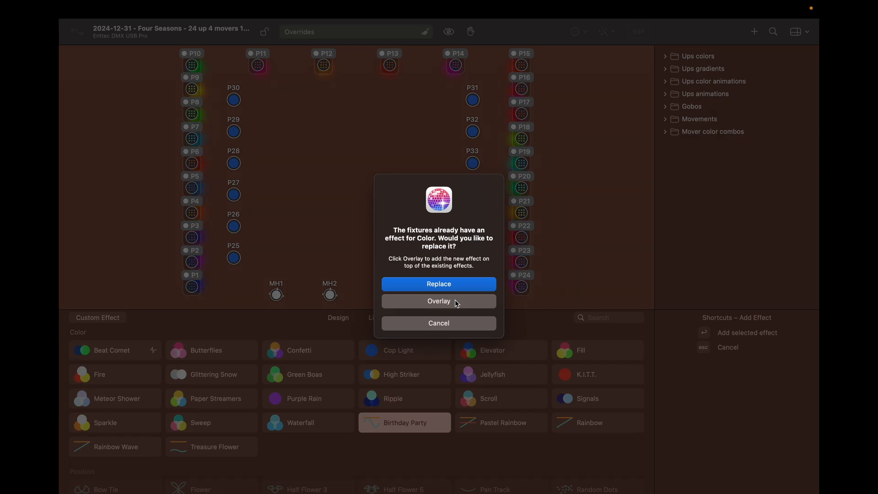
Step: Choose Replace so Birthday Party swaps out the old Rain effect on P1–P24
{"action": "left_click", "coordinate": [446, 286]}
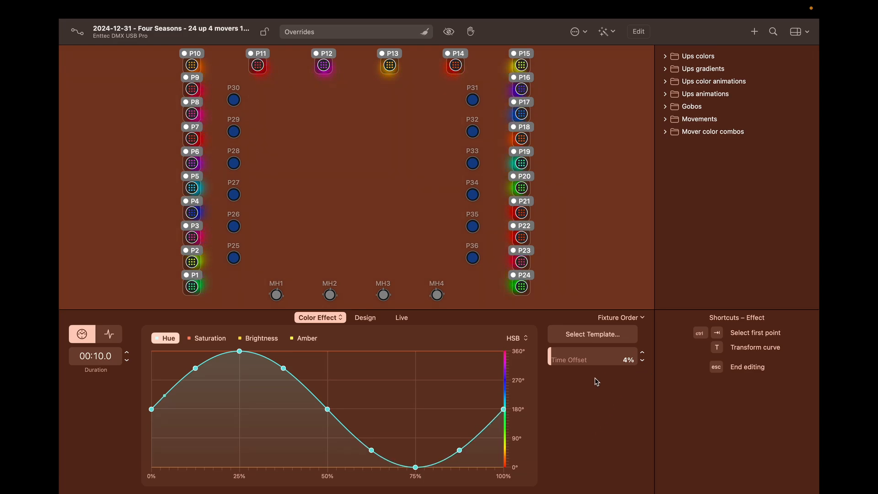
Step: Adjust the Birthday Party Time Offset until it settles at 2%
{"action": "left_click", "coordinate": [643, 361]}
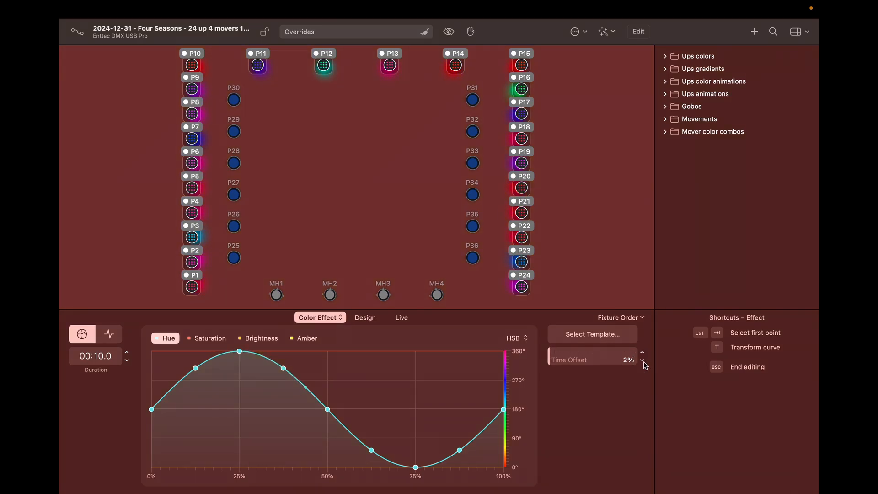
{"action": "left_click", "coordinate": [643, 361]}
{"action": "left_click", "coordinate": [643, 361]}
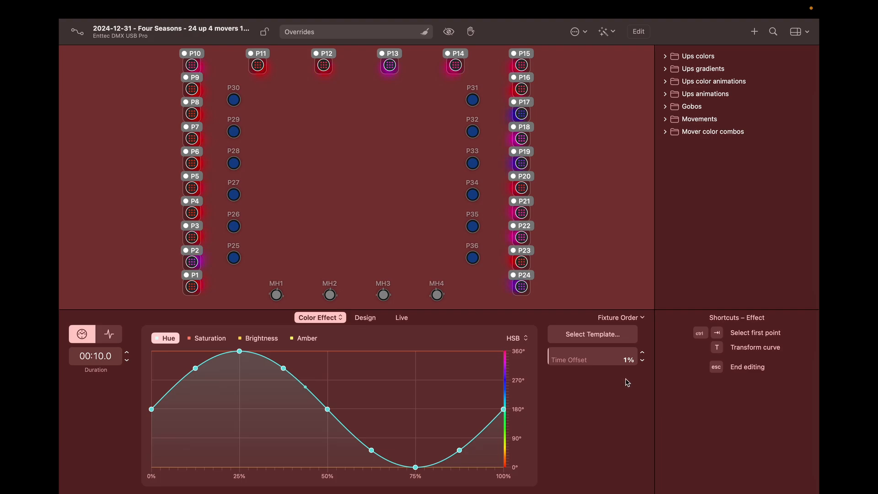
{"action": "left_click", "coordinate": [642, 354]}
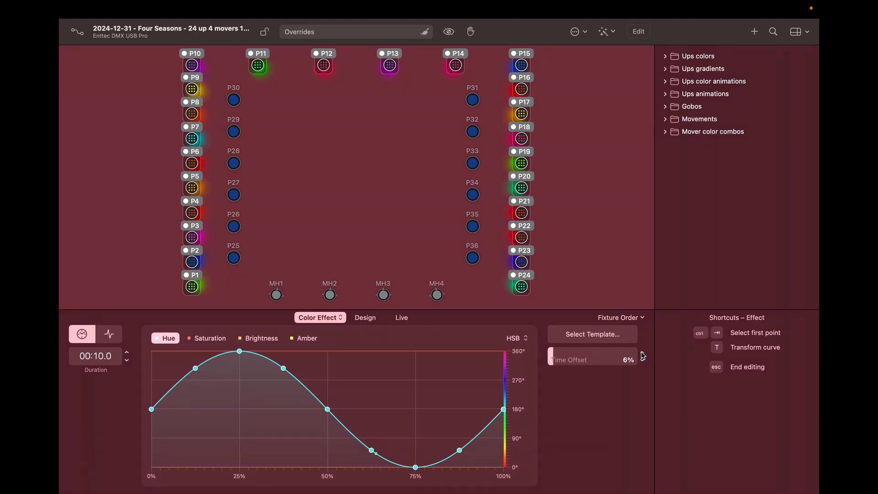
{"action": "left_click", "coordinate": [589, 350]}
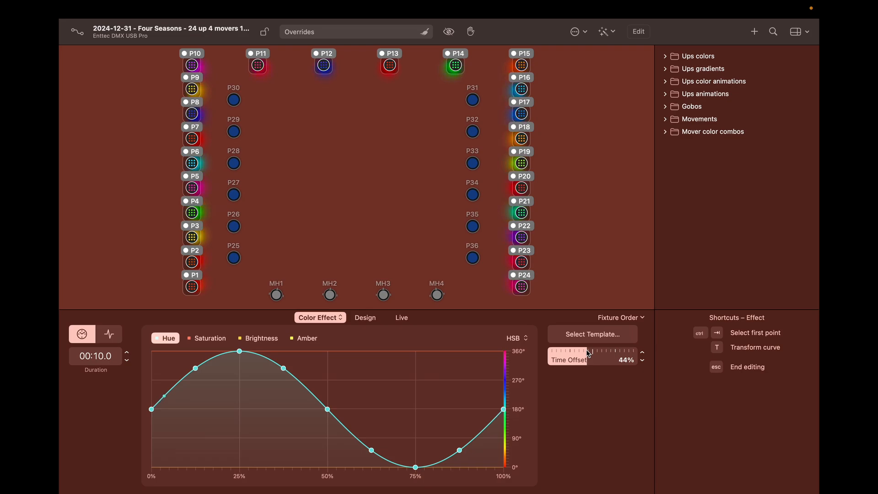
{"action": "left_click_drag", "start_coordinate": [585, 359], "coordinate": [552, 360]}
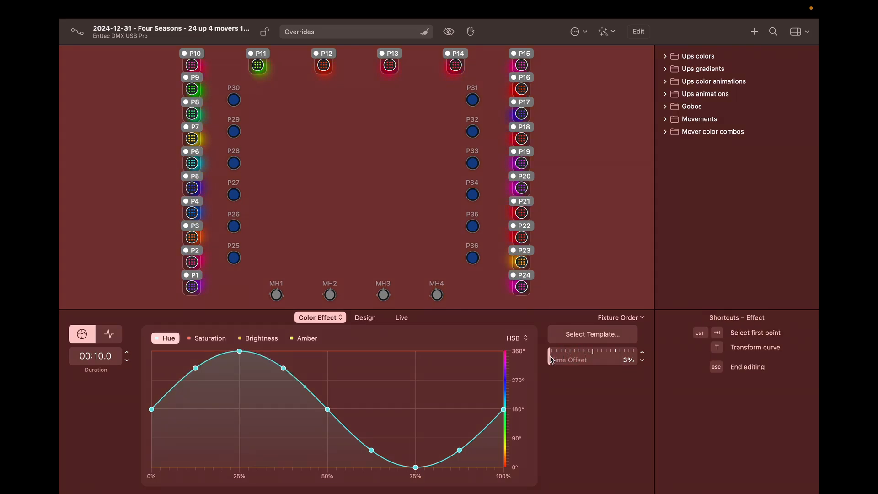
{"action": "left_click", "coordinate": [643, 362]}
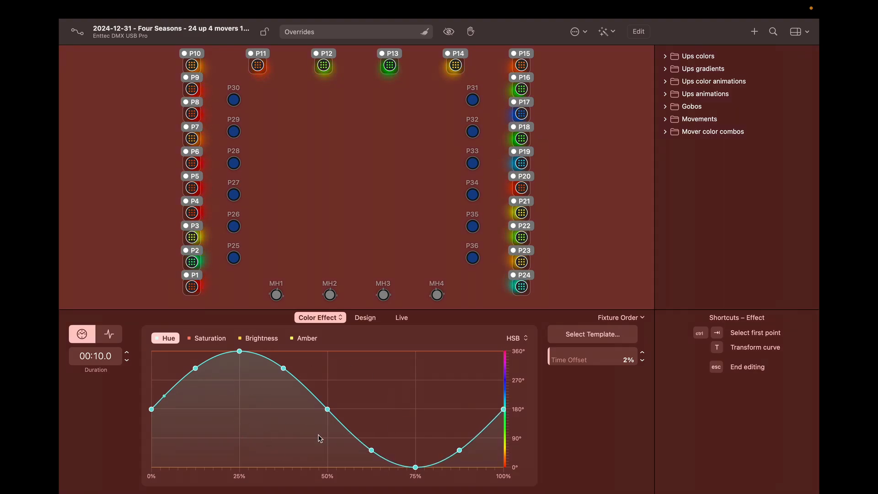
Step: Review the Saturation, Brightness and Amber curves, then return to the Hue curve
{"action": "left_click", "coordinate": [209, 339]}
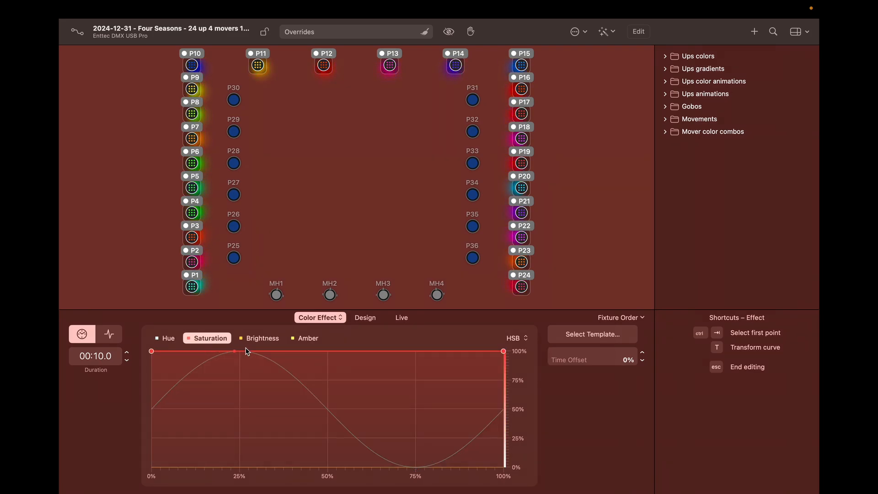
{"action": "left_click", "coordinate": [260, 340]}
{"action": "left_click", "coordinate": [306, 339]}
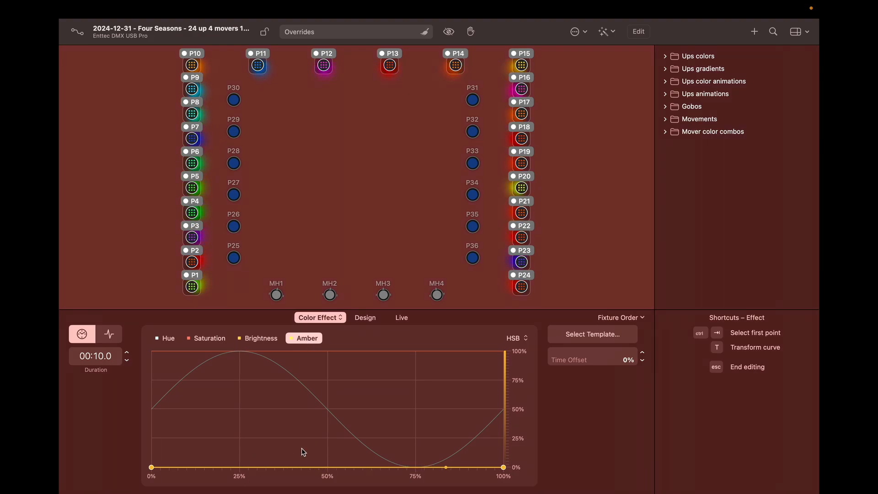
{"action": "left_click", "coordinate": [260, 339]}
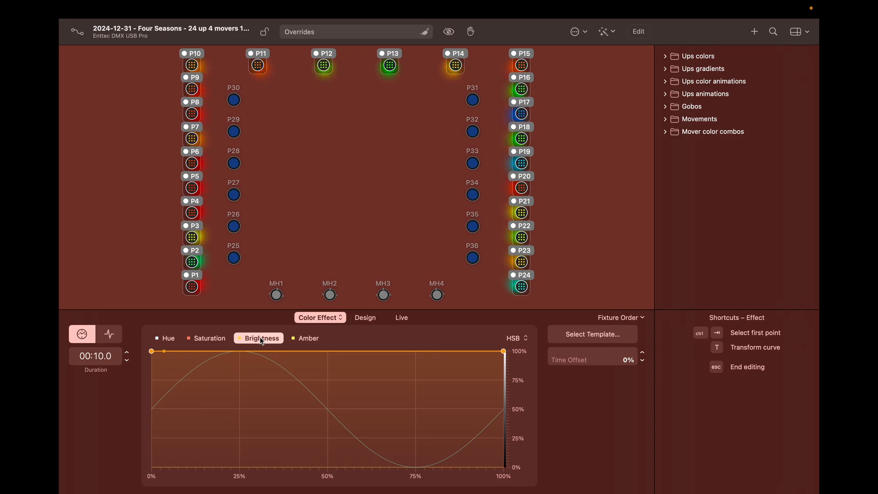
{"action": "left_click", "coordinate": [213, 339]}
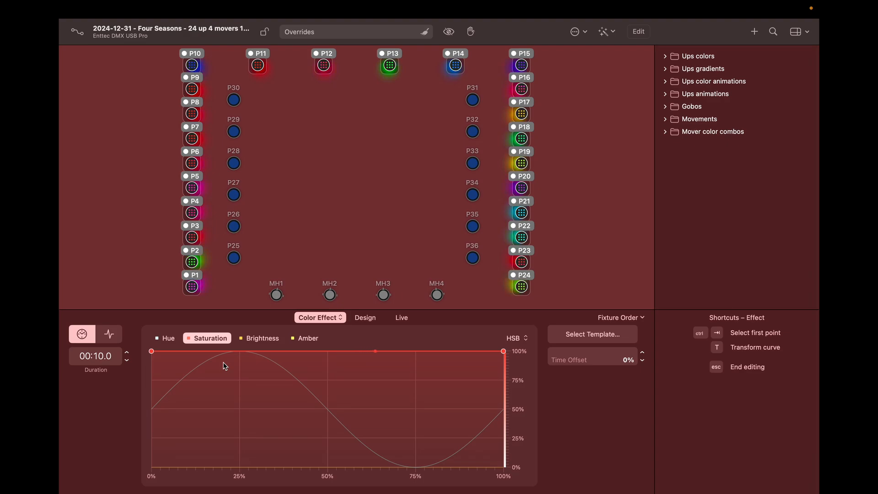
{"action": "left_click", "coordinate": [168, 338]}
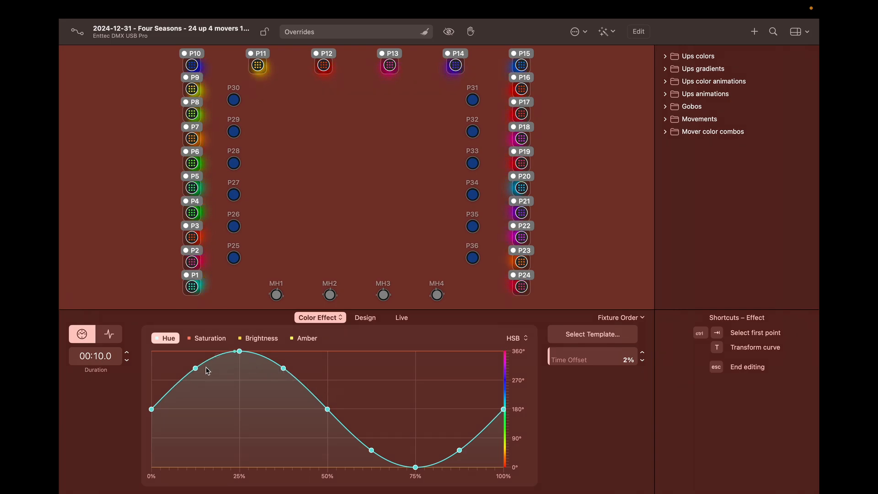
Step: Compress the hue curve into a narrower band, roughly 190° to 320°
{"action": "right_click", "coordinate": [378, 384]}
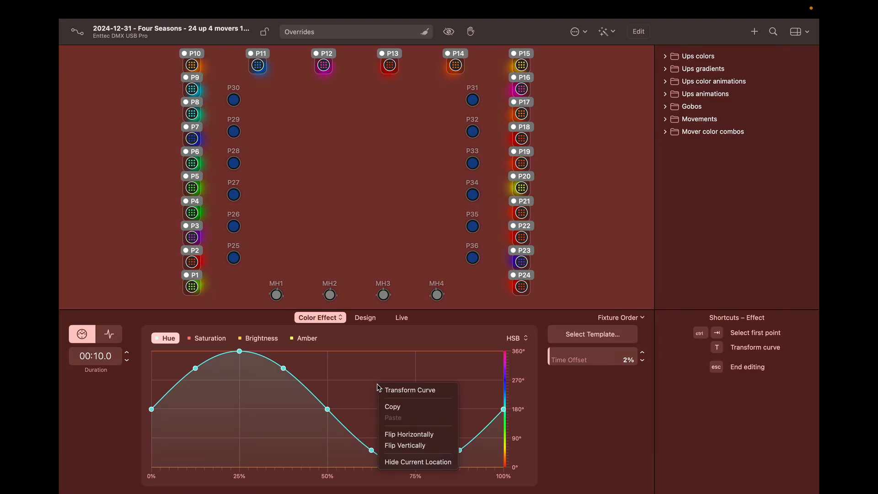
{"action": "left_click", "coordinate": [388, 389]}
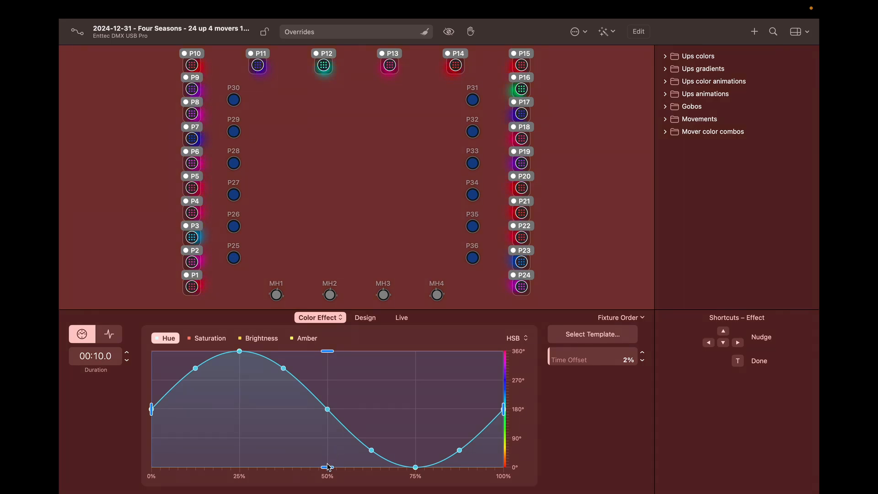
{"action": "left_click_drag", "start_coordinate": [327, 467], "coordinate": [322, 405]}
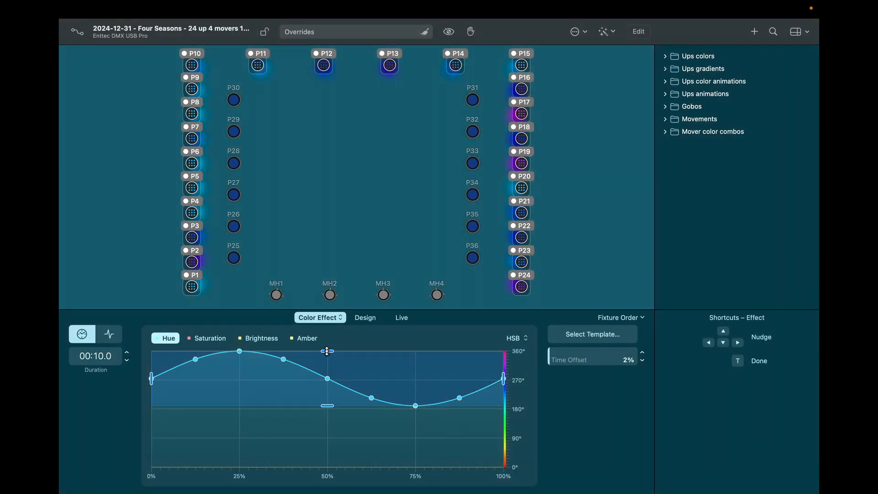
{"action": "left_click_drag", "start_coordinate": [327, 351], "coordinate": [328, 364]}
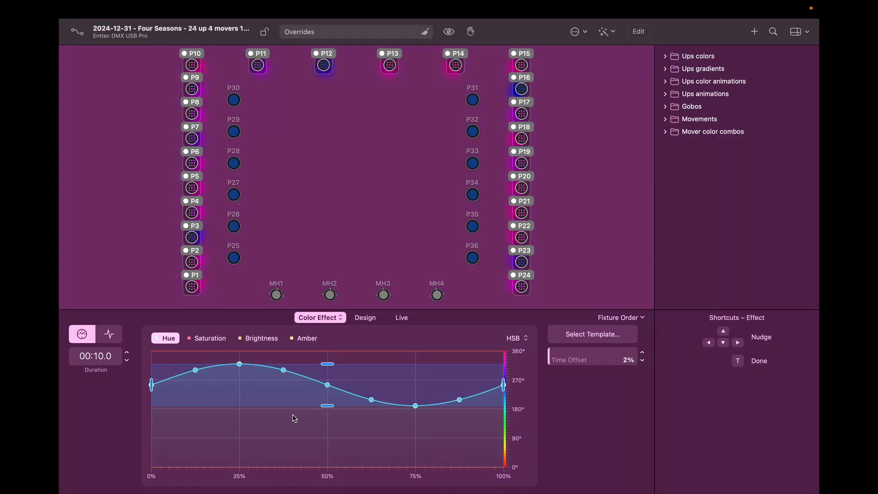
{"action": "left_click", "coordinate": [365, 428]}
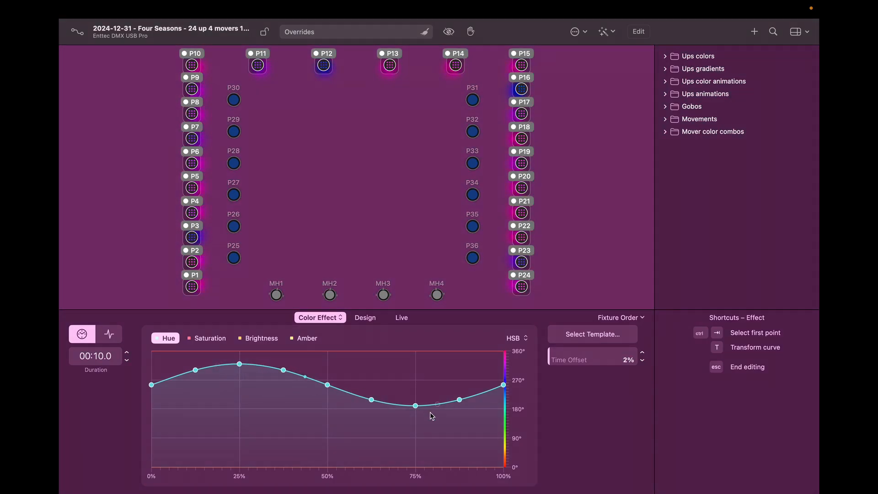
Step: Test time offsets up to 23%, settle on 1%, and put the hue curve in transform mode
{"action": "left_click", "coordinate": [643, 354]}
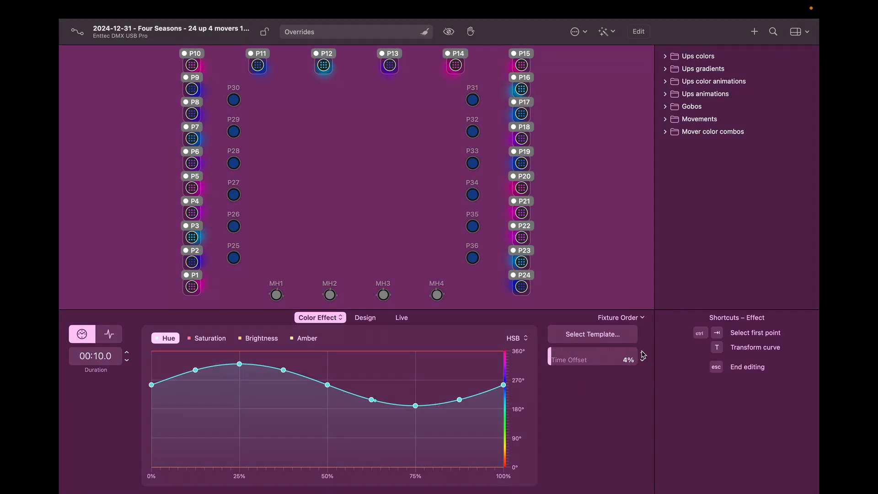
{"action": "left_click", "coordinate": [643, 353]}
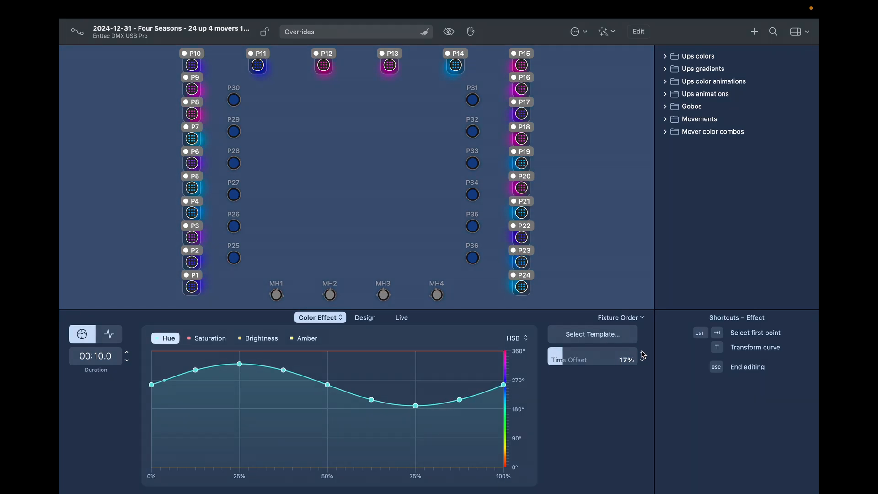
{"action": "left_click", "coordinate": [643, 353]}
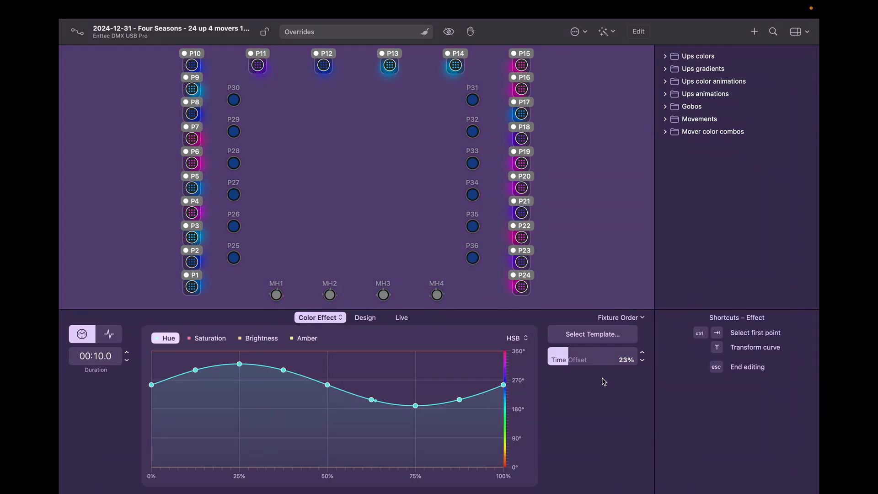
{"action": "left_click_drag", "start_coordinate": [566, 361], "coordinate": [554, 362]}
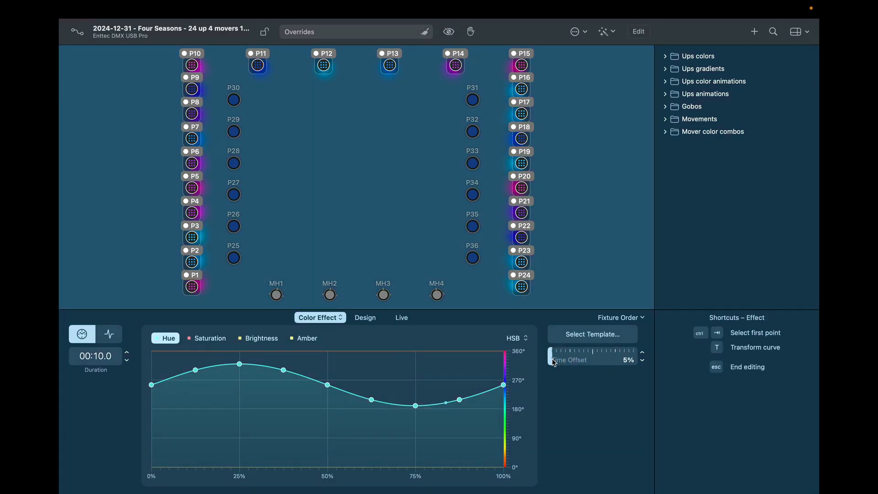
{"action": "left_click", "coordinate": [642, 362]}
{"action": "left_click", "coordinate": [642, 362]}
{"action": "left_click", "coordinate": [642, 362]}
{"action": "left_click", "coordinate": [642, 362]}
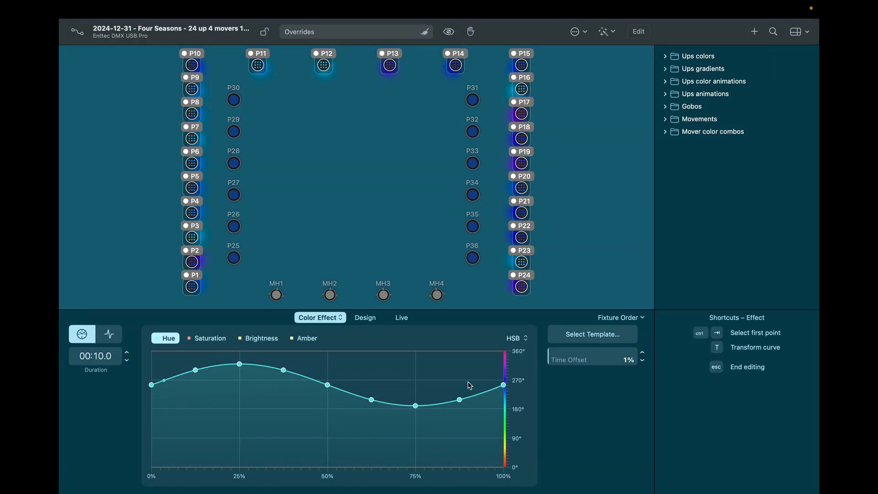
{"action": "left_click", "coordinate": [375, 384]}
{"action": "left_click", "coordinate": [385, 388]}
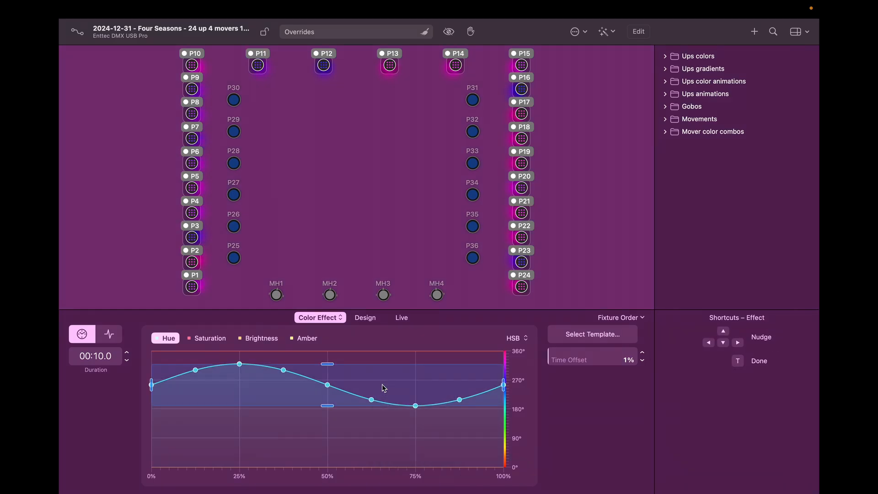
Step: Shift the whole hue curve down to about 55–180° and raise the time offset to 3%
{"action": "left_click_drag", "start_coordinate": [381, 385], "coordinate": [374, 426]}
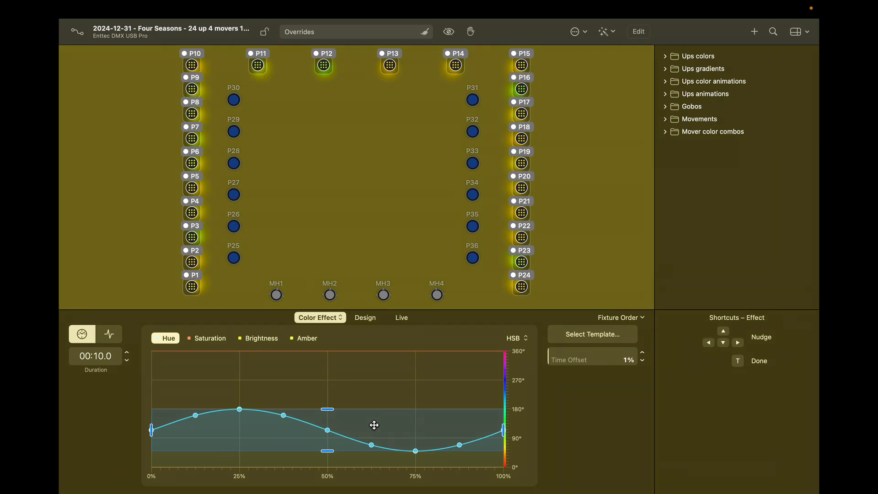
{"action": "left_click", "coordinate": [391, 375]}
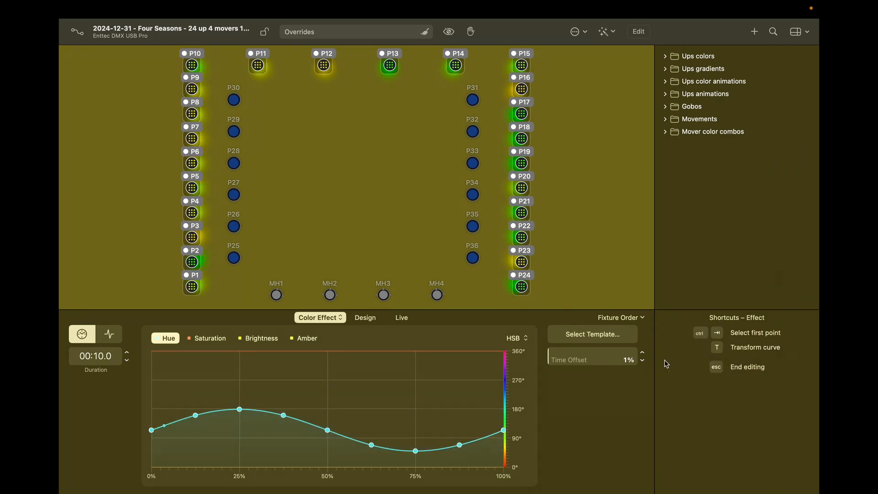
{"action": "left_click", "coordinate": [643, 353]}
{"action": "left_click", "coordinate": [643, 353]}
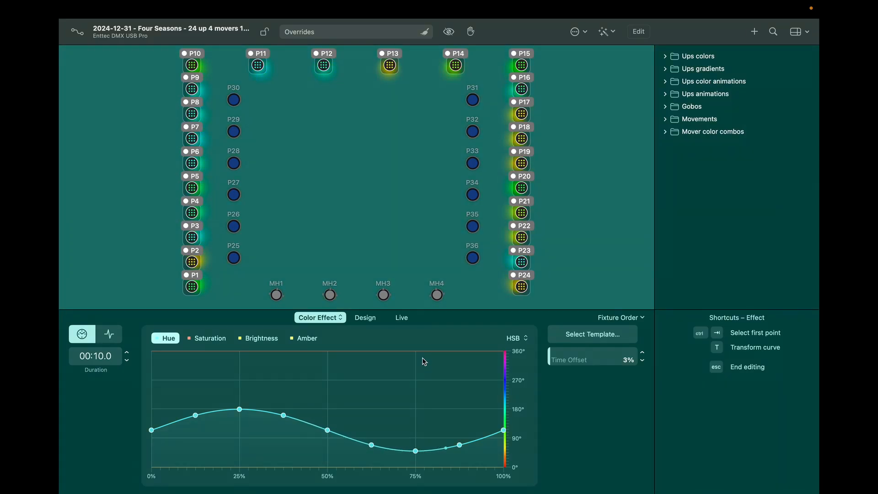
Step: Set duration to 5 seconds and reshape the hue curve with peaks near 280° at 25% and 360° at 64%
{"action": "left_click", "coordinate": [128, 360]}
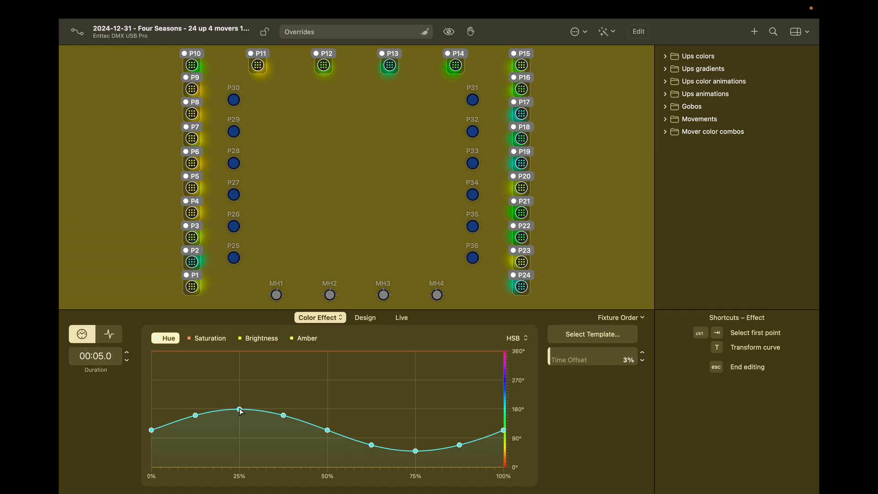
{"action": "left_click_drag", "start_coordinate": [240, 409], "coordinate": [243, 368]}
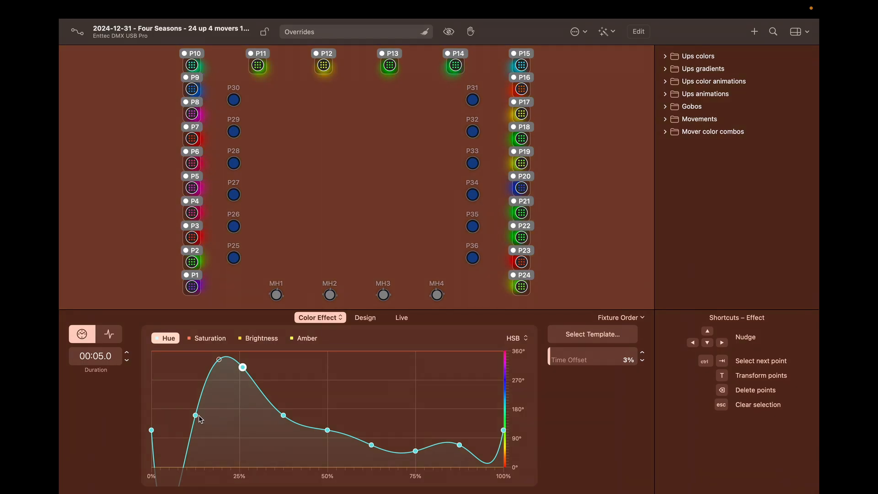
{"action": "left_click", "coordinate": [195, 416]}
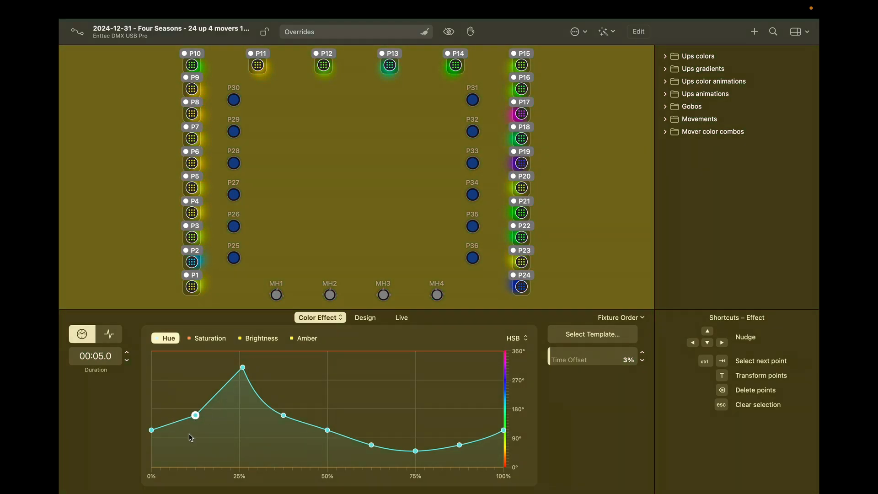
{"action": "left_click", "coordinate": [243, 368]}
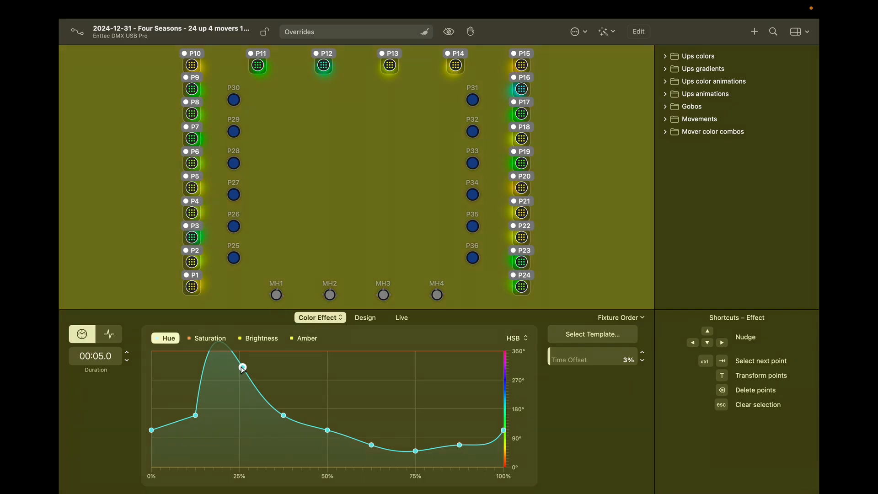
{"action": "left_click_drag", "start_coordinate": [243, 367], "coordinate": [245, 378]}
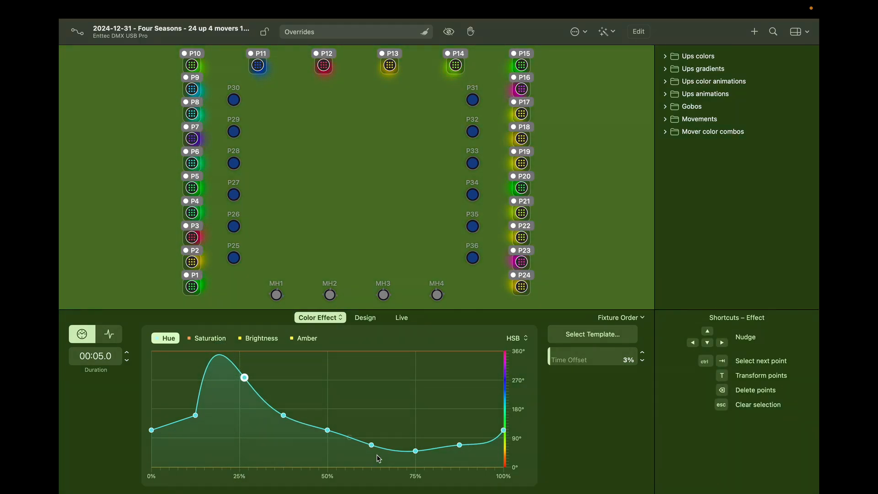
{"action": "left_click", "coordinate": [371, 444]}
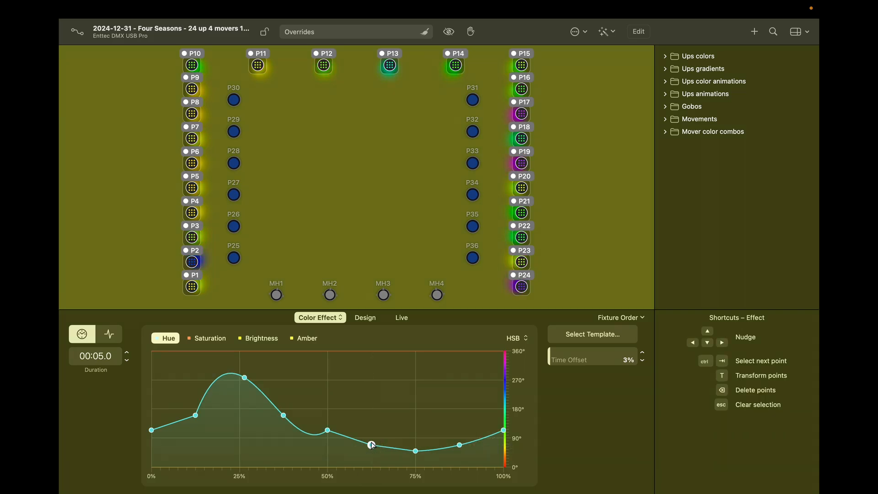
{"action": "left_click_drag", "start_coordinate": [372, 445], "coordinate": [378, 353]}
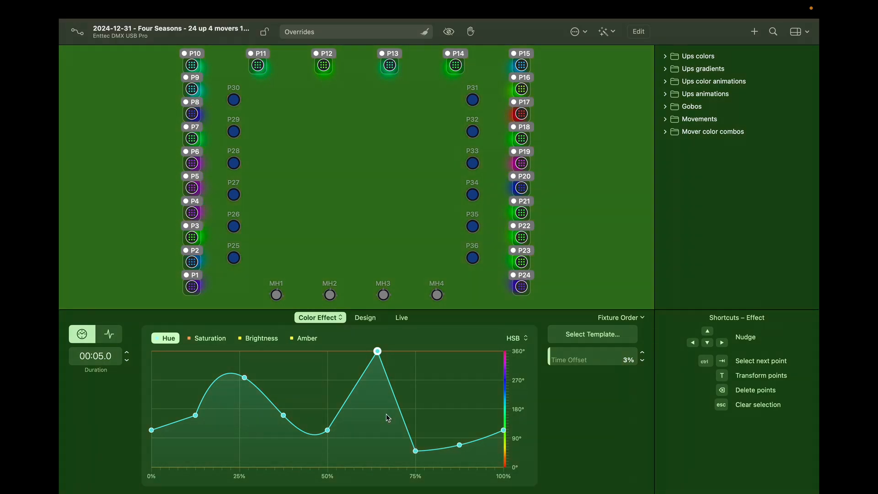
Step: Delete the hue points near 64%, 50%, 37%, 75%, 88% and 12%, leaving one peak at 25%
{"action": "right_click", "coordinate": [378, 352]}
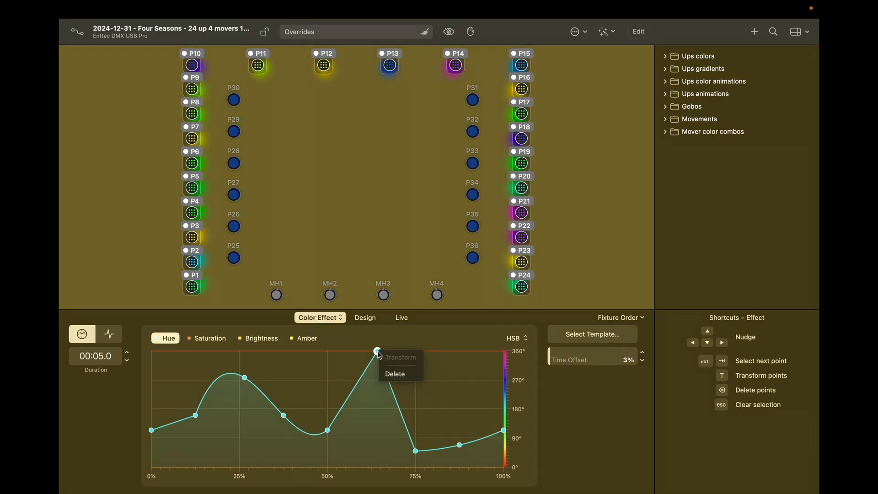
{"action": "left_click", "coordinate": [392, 373]}
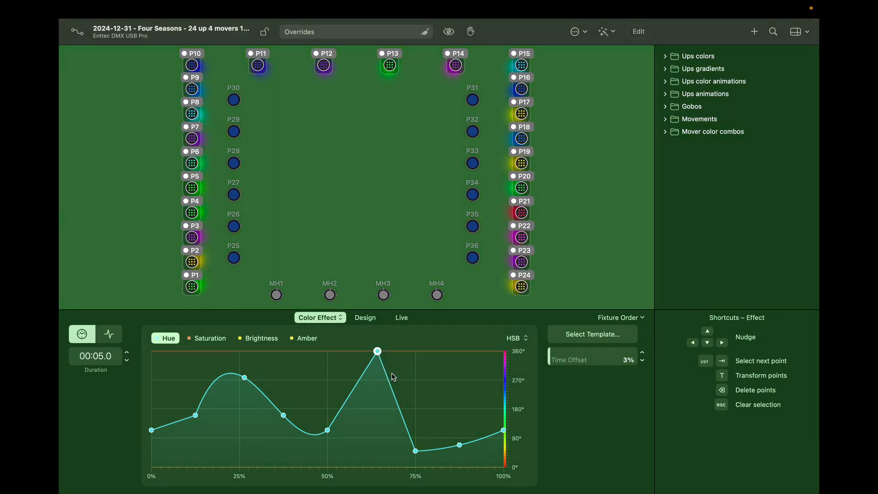
{"action": "right_click", "coordinate": [328, 429]}
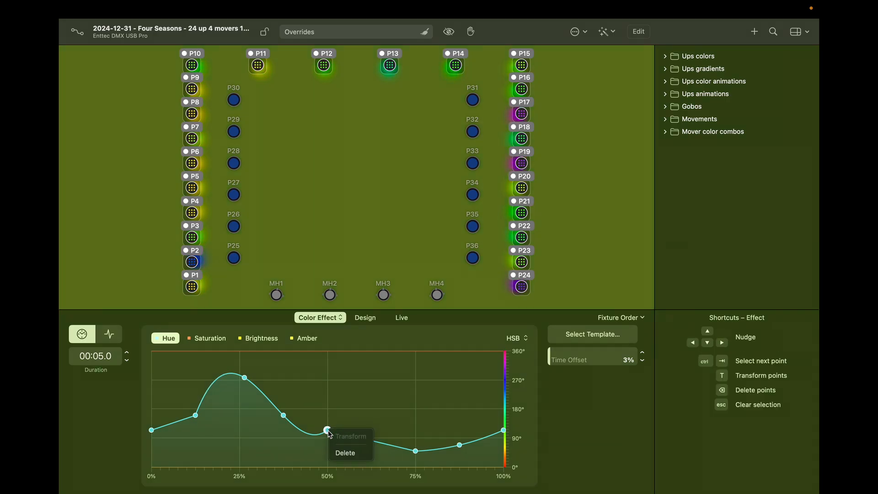
{"action": "left_click", "coordinate": [343, 453]}
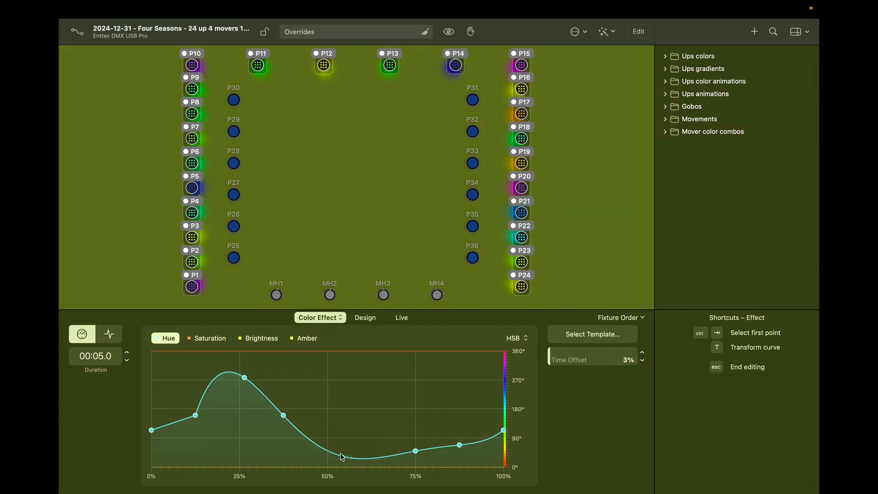
{"action": "right_click", "coordinate": [282, 415]}
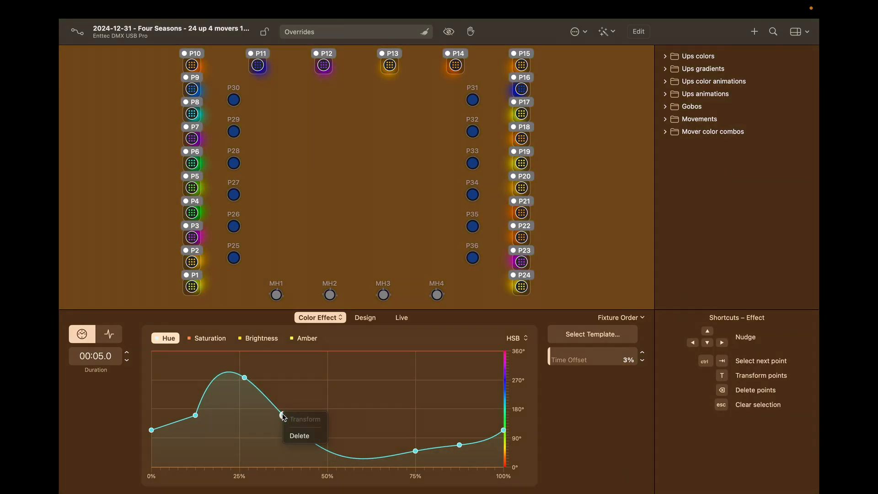
{"action": "left_click", "coordinate": [296, 436]}
{"action": "right_click", "coordinate": [416, 452]}
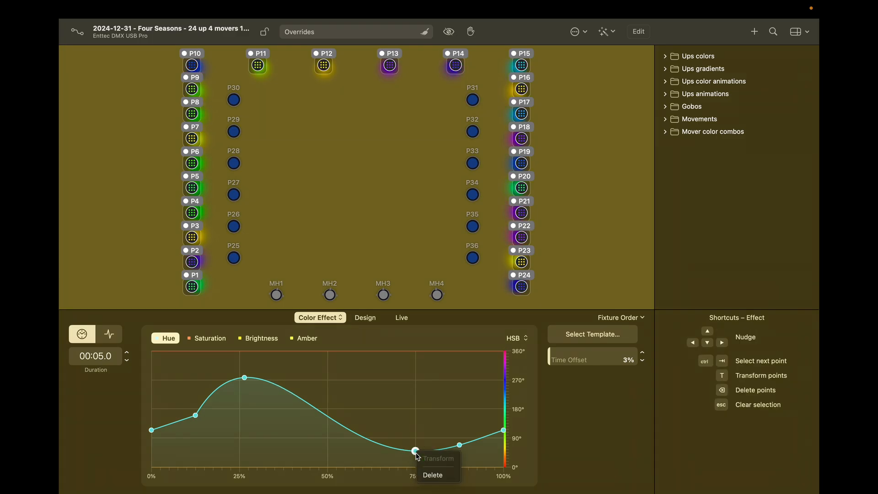
{"action": "left_click", "coordinate": [433, 474]}
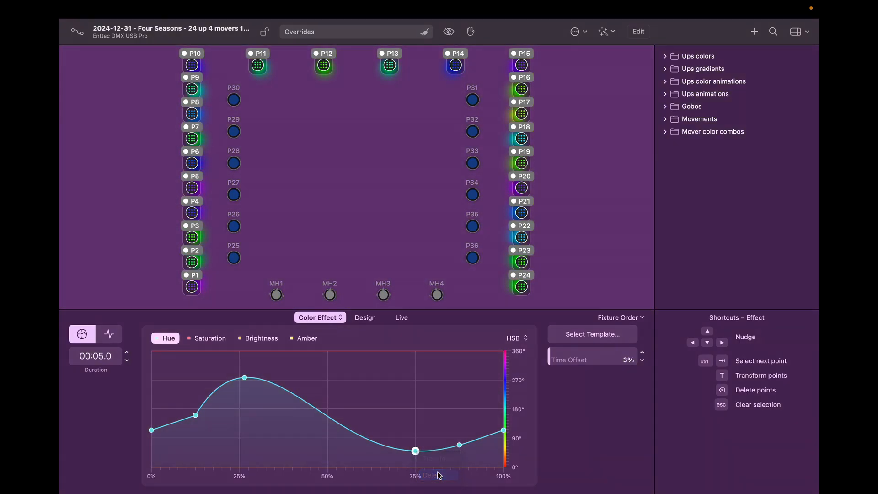
{"action": "right_click", "coordinate": [460, 445]}
{"action": "left_click", "coordinate": [477, 466]}
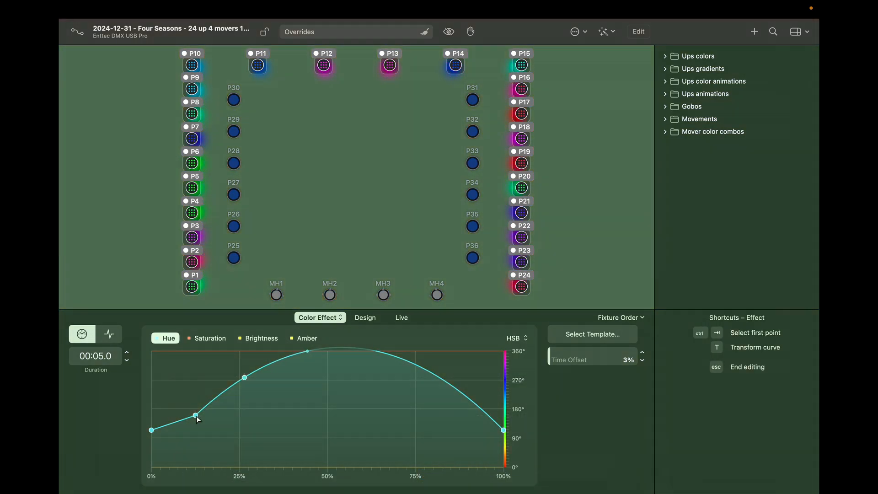
{"action": "right_click", "coordinate": [196, 415]}
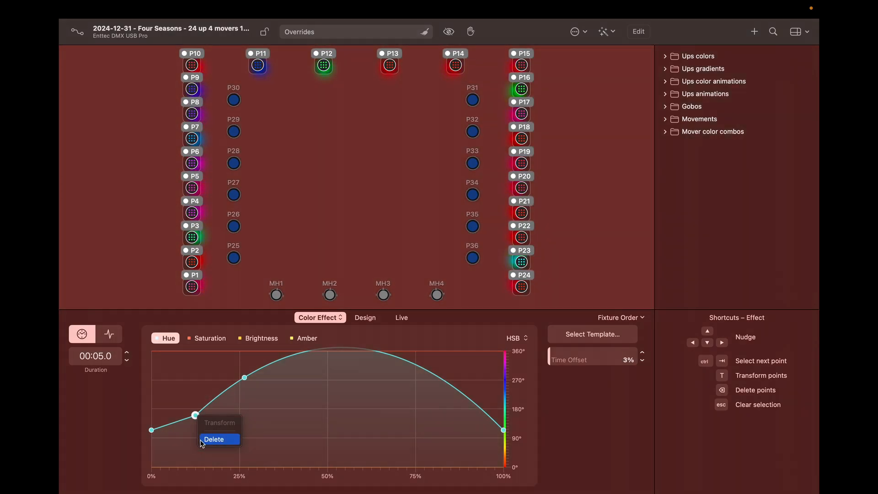
{"action": "left_click", "coordinate": [201, 440]}
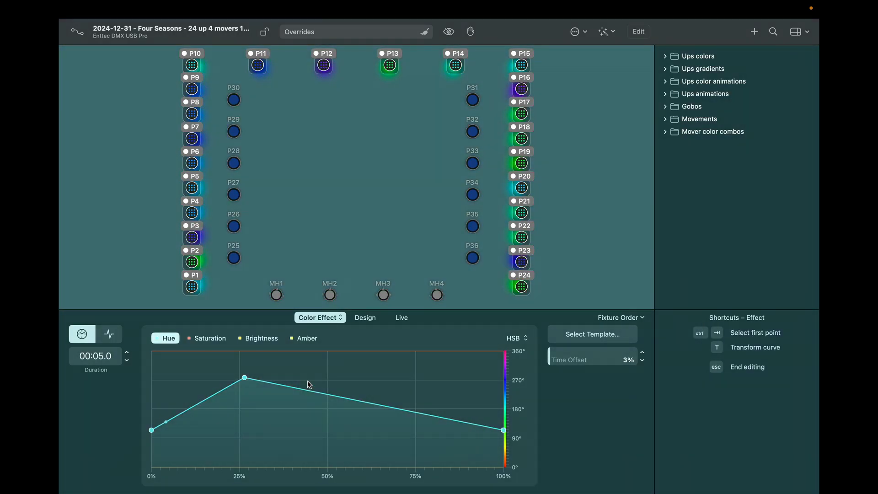
Step: Move the peak earlier, smooth the curve, and add a point at about 35% and 270°
{"action": "left_click_drag", "start_coordinate": [245, 379], "coordinate": [183, 367]}
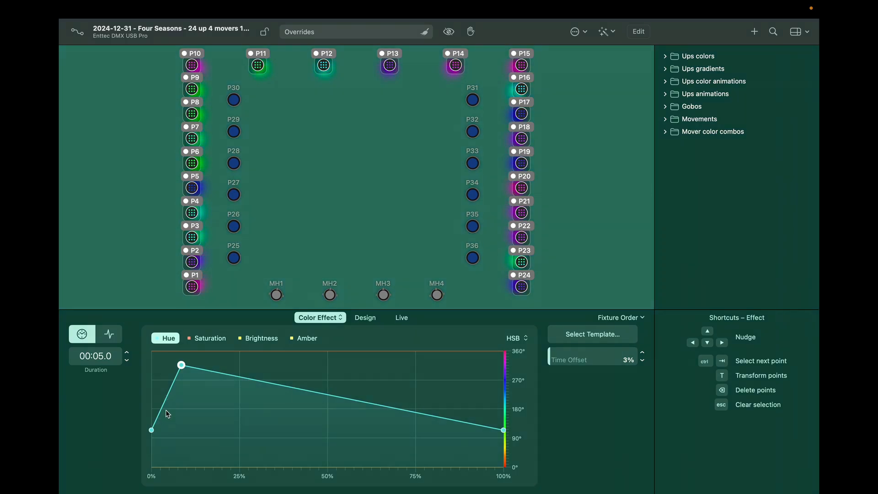
{"action": "double_click", "coordinate": [183, 365]}
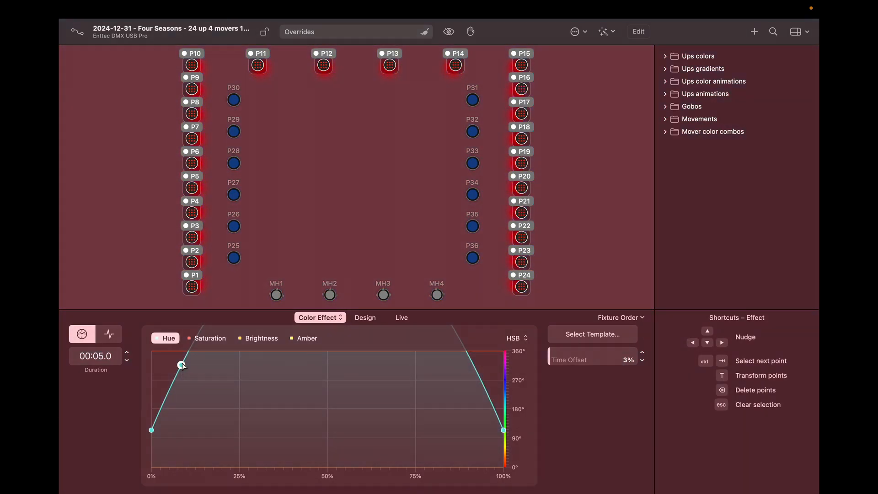
{"action": "left_click_drag", "start_coordinate": [182, 365], "coordinate": [185, 409]}
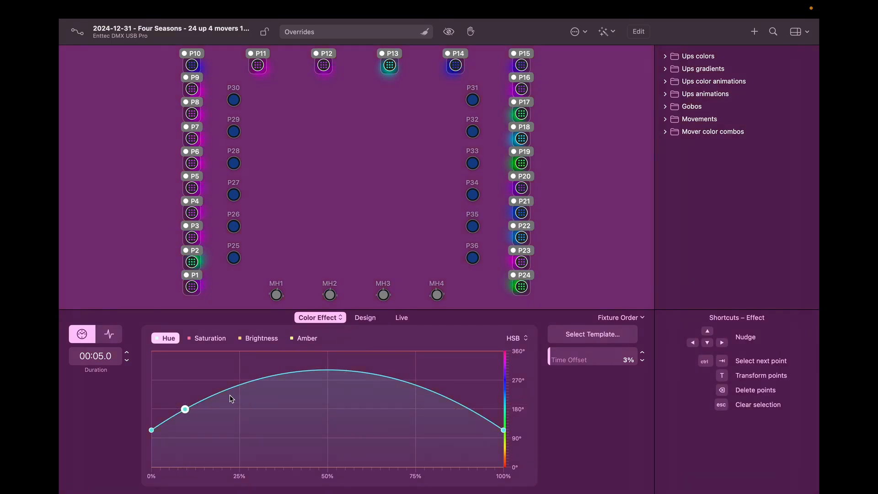
{"action": "left_click", "coordinate": [345, 370]}
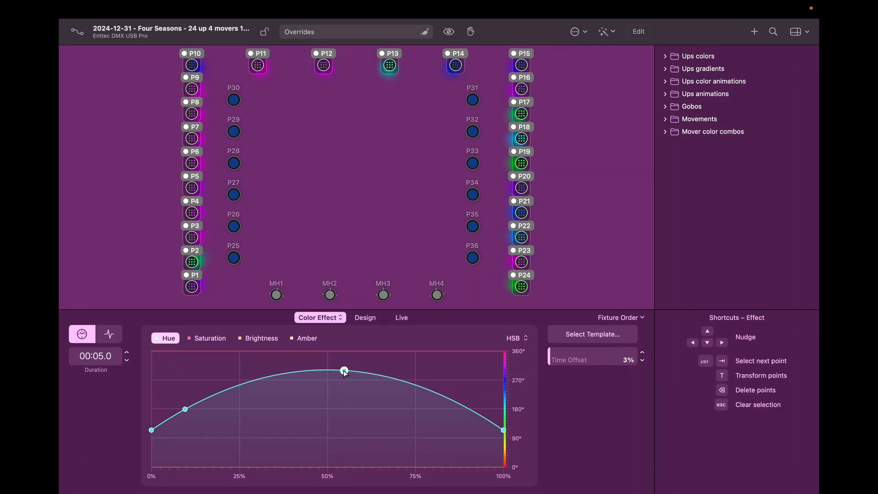
{"action": "left_click_drag", "start_coordinate": [345, 370], "coordinate": [229, 388]}
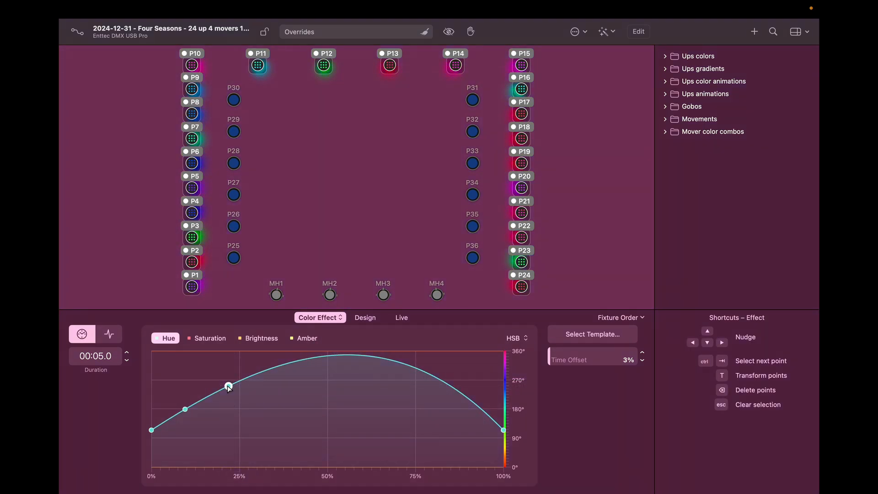
Step: Compress the hue curve toward lower hues, then deselect the fixtures to show the result
{"action": "right_click", "coordinate": [382, 401]}
{"action": "left_click", "coordinate": [391, 403]}
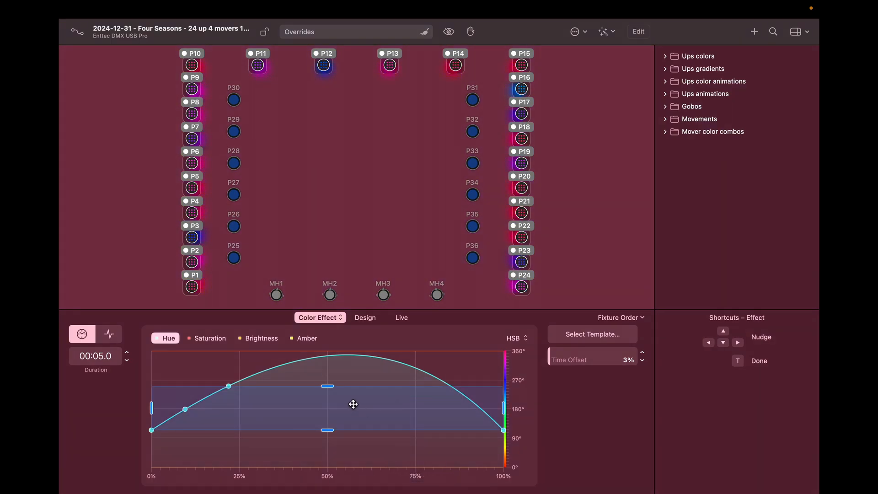
{"action": "left_click_drag", "start_coordinate": [331, 385], "coordinate": [350, 447]}
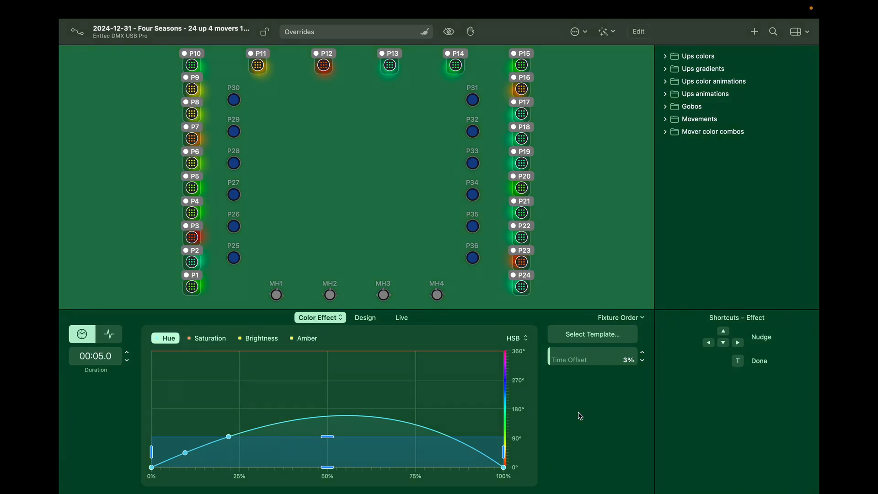
{"action": "left_click", "coordinate": [369, 207]}
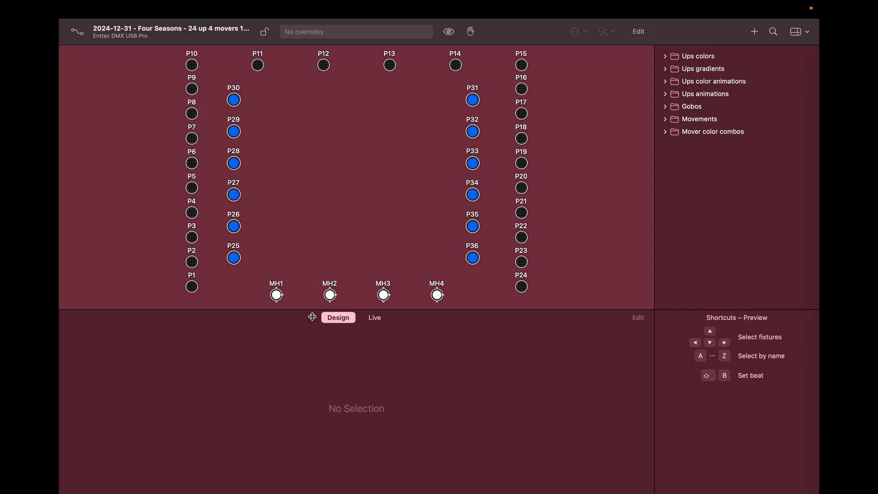
Step: Set P1–P24 to full dimmer and apply the Scroll colour effect to them
{"action": "double_click", "coordinate": [194, 288]}
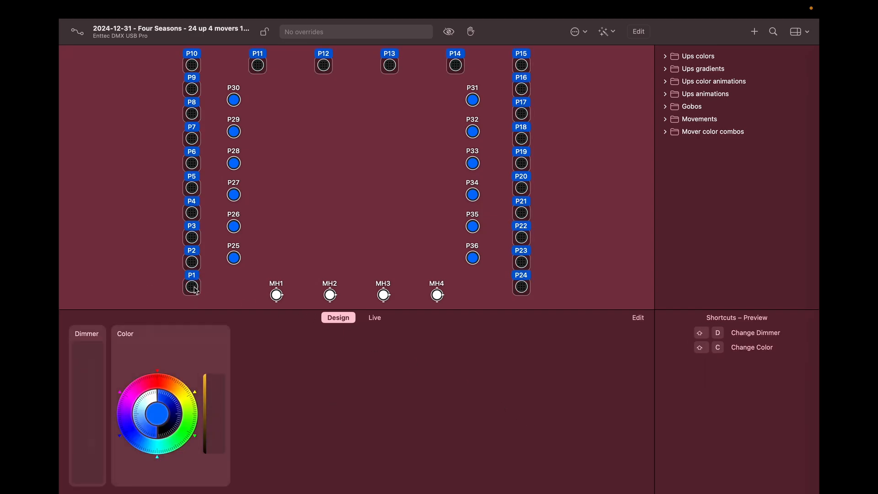
{"action": "left_click_drag", "start_coordinate": [92, 358], "coordinate": [92, 350]}
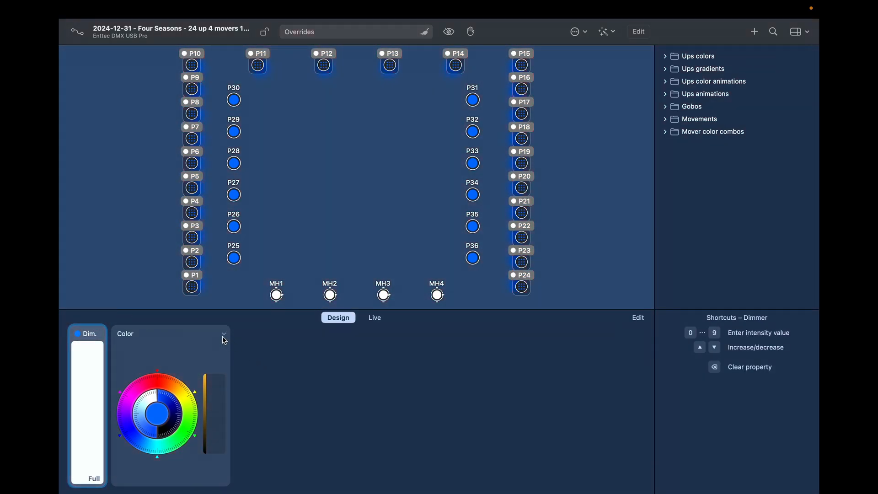
{"action": "left_click", "coordinate": [224, 336]}
{"action": "left_click", "coordinate": [183, 357]}
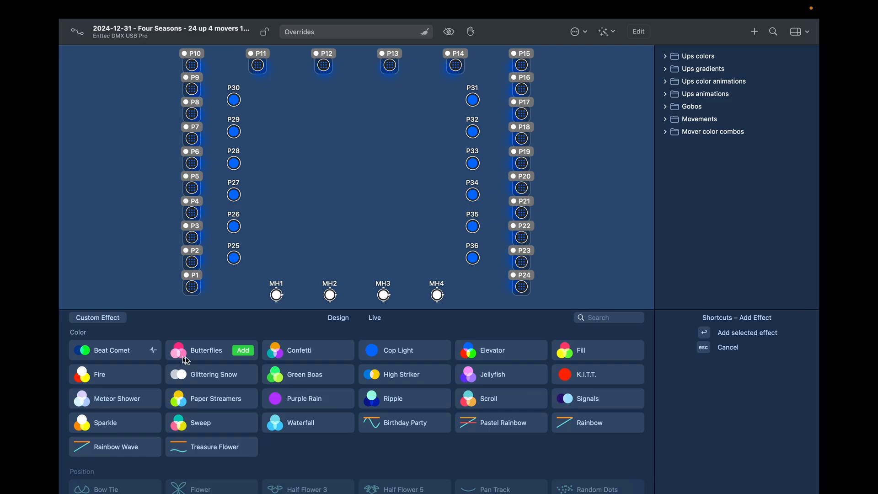
{"action": "left_click", "coordinate": [483, 402]}
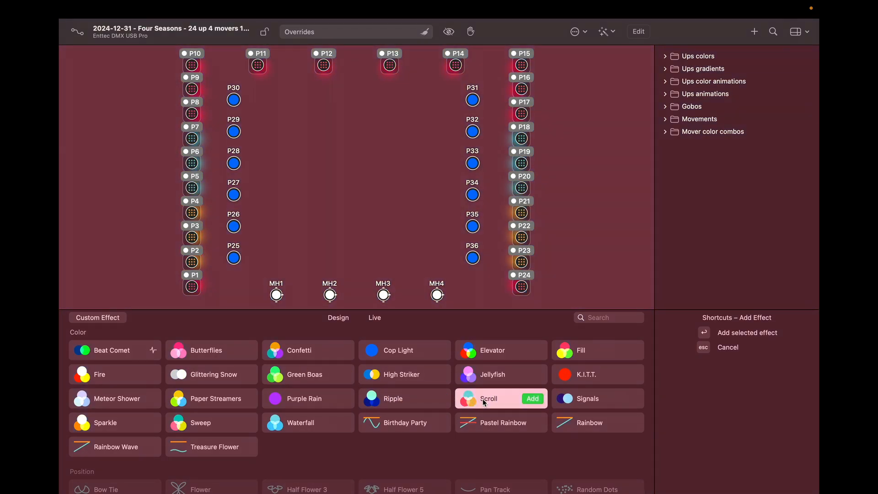
{"action": "double_click", "coordinate": [484, 403]}
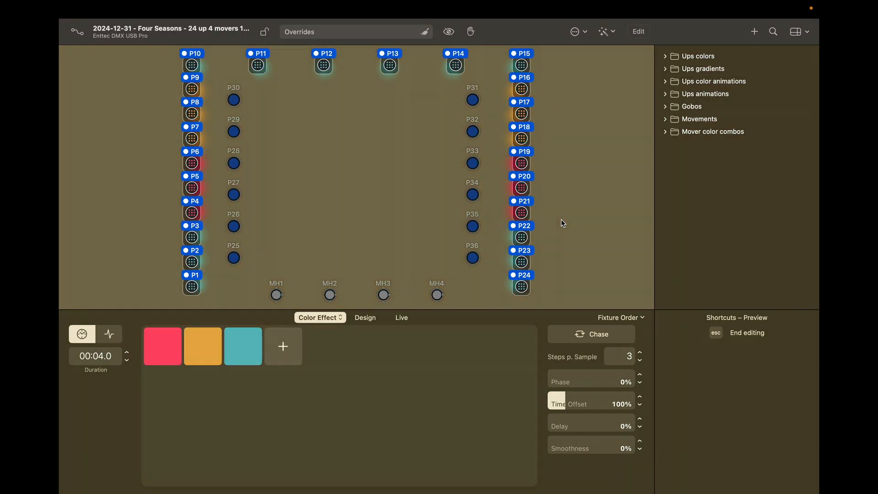
Step: Choose a different fixture order and fully saturate the red, orange and teal colour steps
{"action": "left_click", "coordinate": [642, 318]}
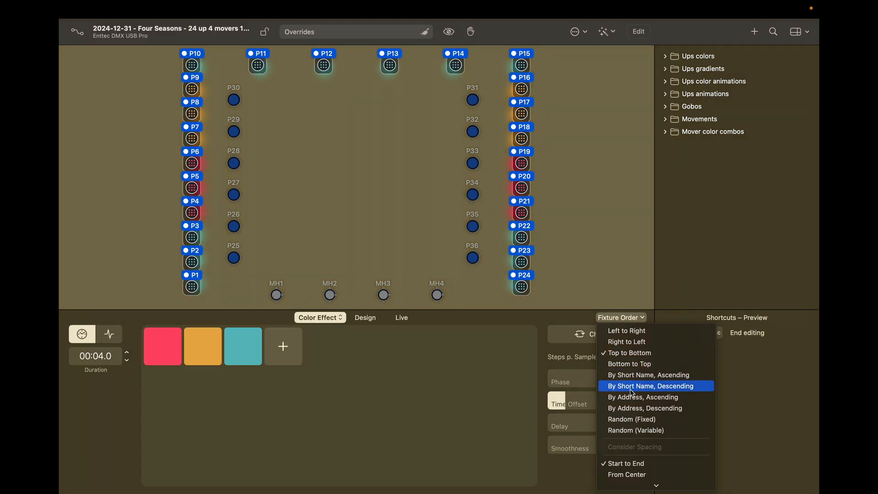
{"action": "left_click", "coordinate": [632, 398]}
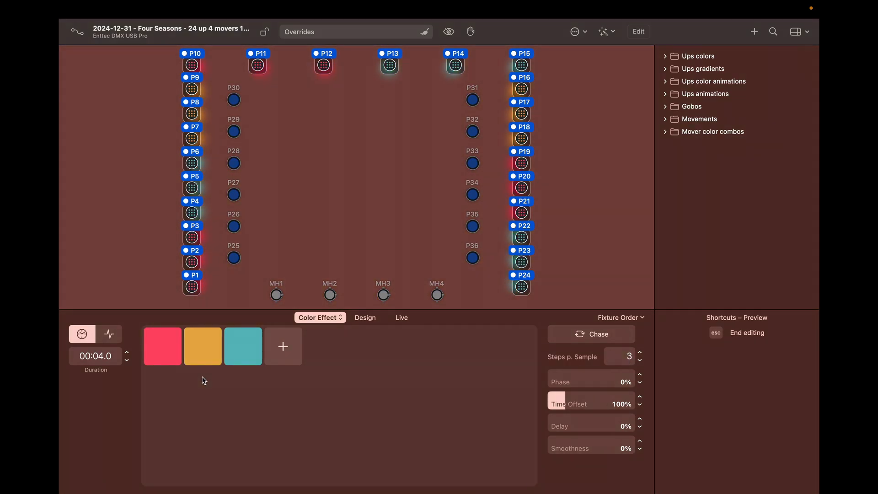
{"action": "left_click", "coordinate": [171, 350]}
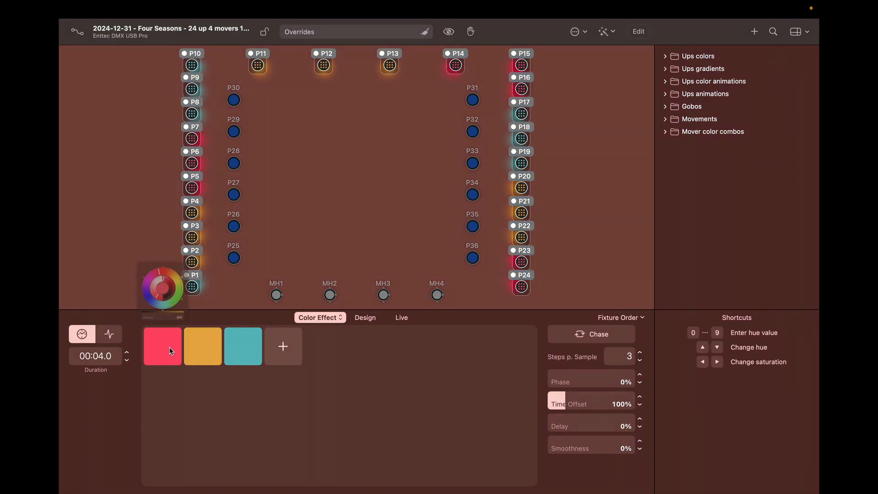
{"action": "left_click", "coordinate": [162, 288]}
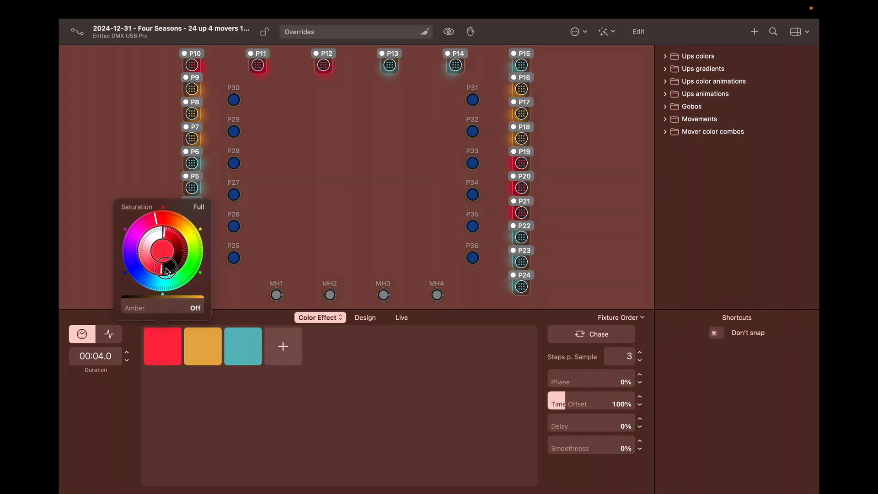
{"action": "left_click", "coordinate": [205, 353]}
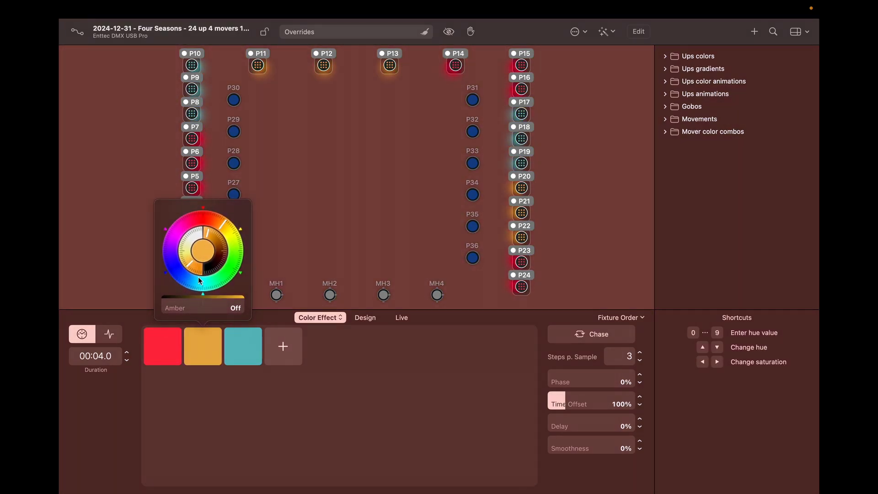
{"action": "left_click_drag", "start_coordinate": [199, 277], "coordinate": [254, 270]}
{"action": "left_click", "coordinate": [240, 352]}
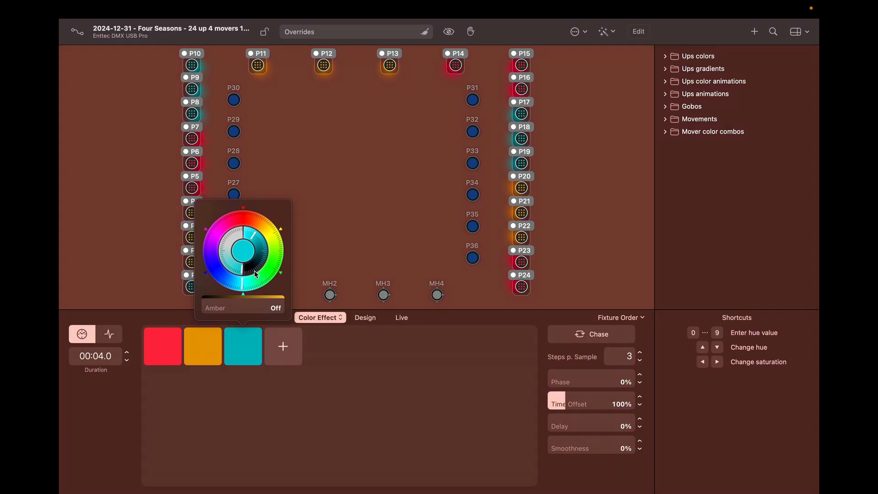
{"action": "left_click", "coordinate": [295, 421]}
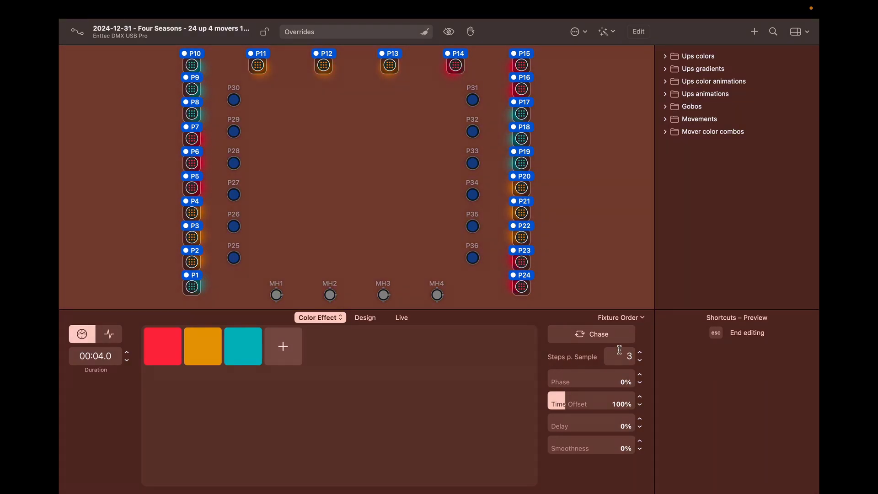
Step: Try 6 steps per sample for the colour chase, then return to 3
{"action": "left_click", "coordinate": [642, 354]}
{"action": "left_click", "coordinate": [642, 354]}
{"action": "left_click", "coordinate": [642, 354]}
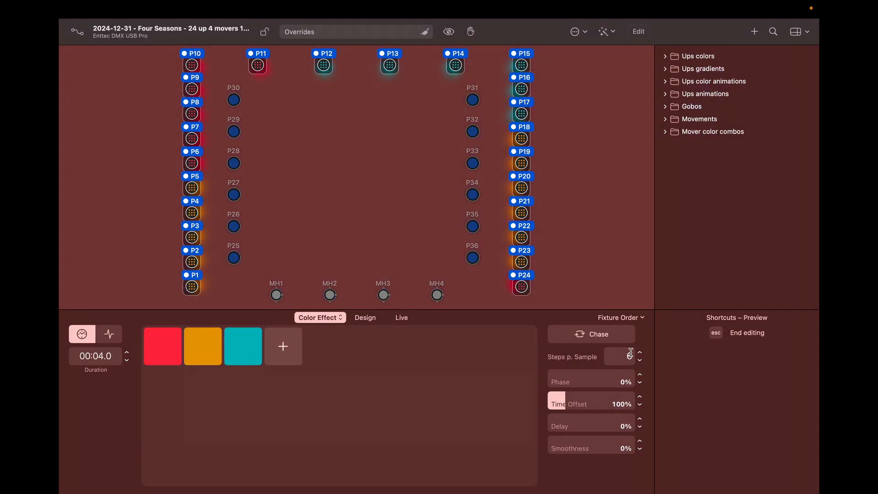
{"action": "left_click", "coordinate": [641, 363]}
{"action": "left_click", "coordinate": [640, 364]}
{"action": "left_click", "coordinate": [641, 364]}
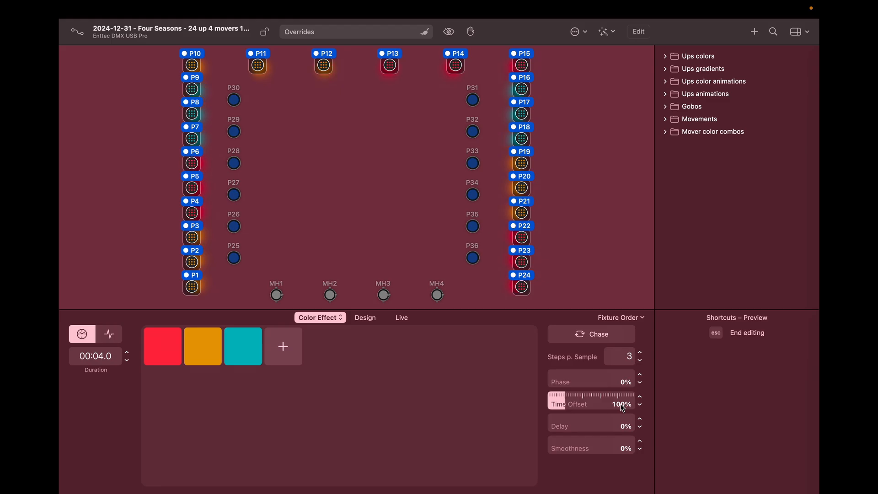
Step: Try a 50% time offset, restore 100%, add 58% smoothness, and list the effect styles
{"action": "left_click_drag", "start_coordinate": [576, 401], "coordinate": [558, 402]}
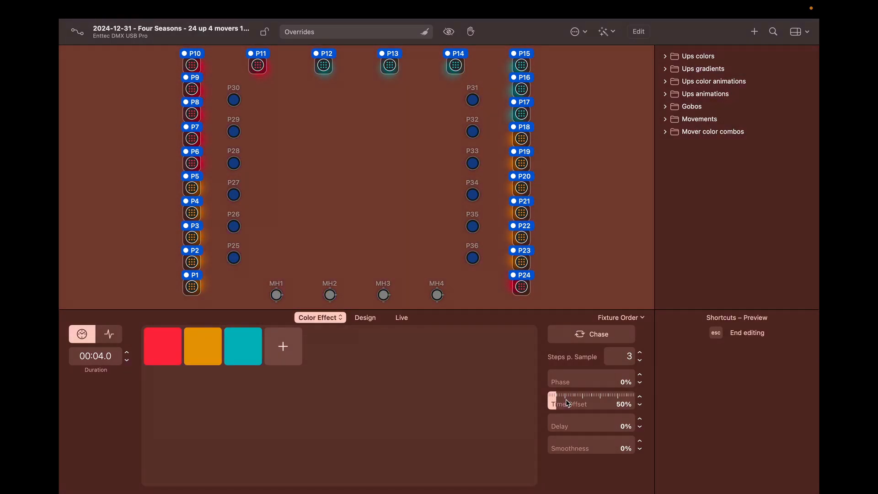
{"action": "left_click", "coordinate": [567, 403]}
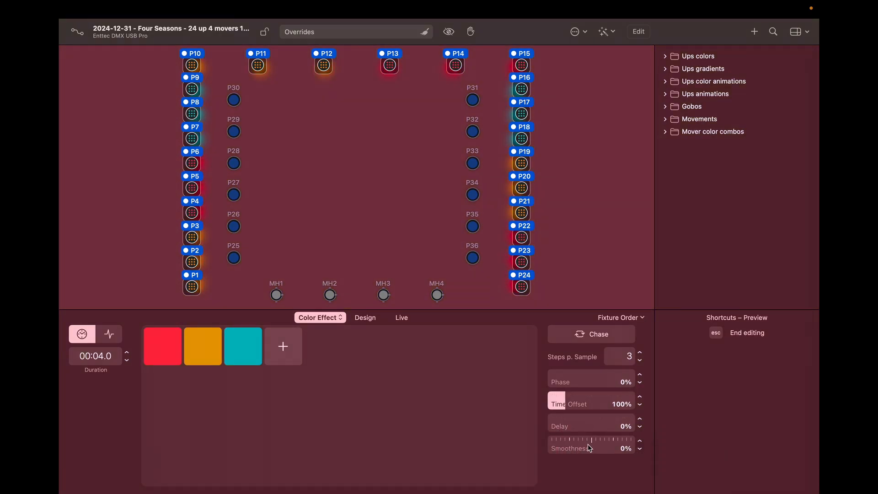
{"action": "left_click_drag", "start_coordinate": [590, 448], "coordinate": [654, 442]}
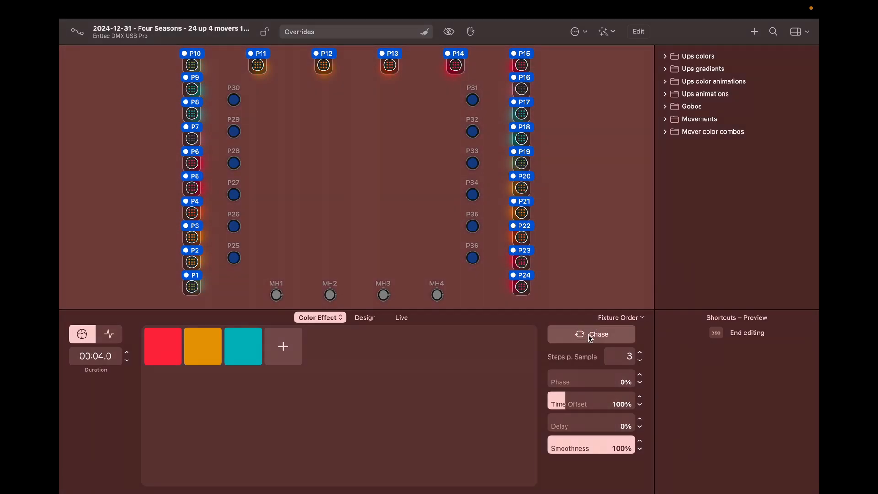
{"action": "left_click", "coordinate": [590, 338]}
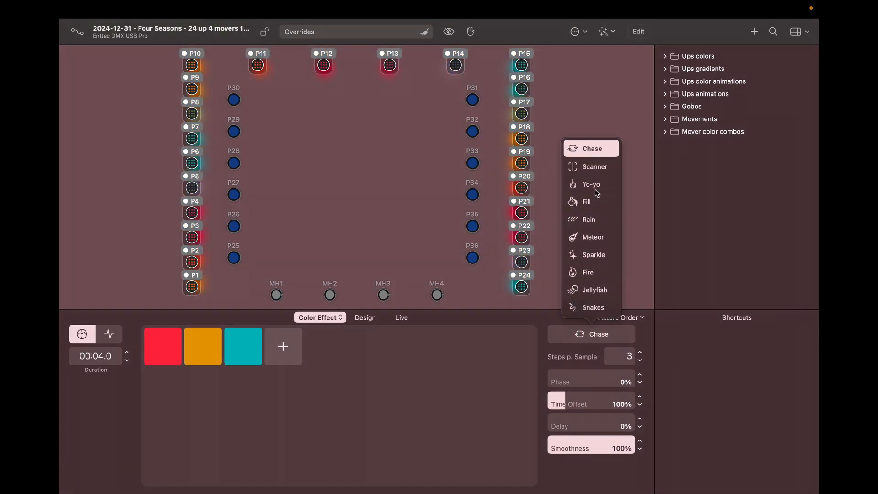
Step: Switch the colour effect to Scanner and darken the red colour to black
{"action": "left_click", "coordinate": [593, 168]}
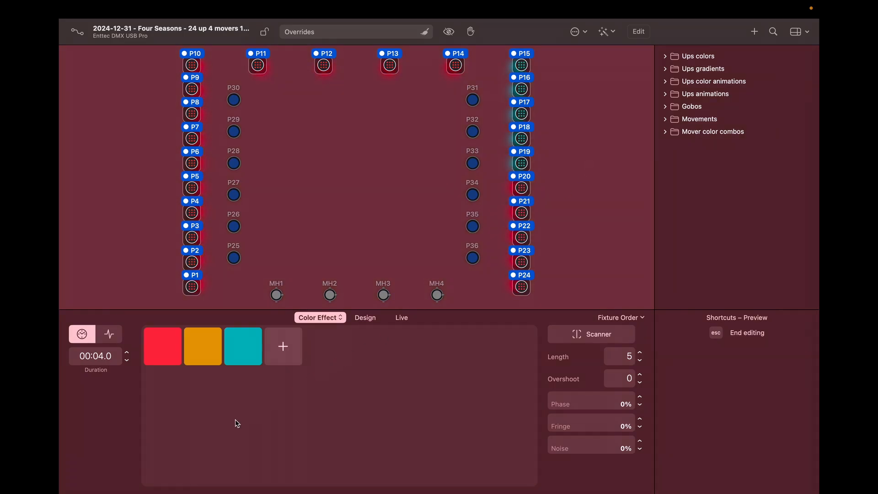
{"action": "right_click", "coordinate": [165, 346]}
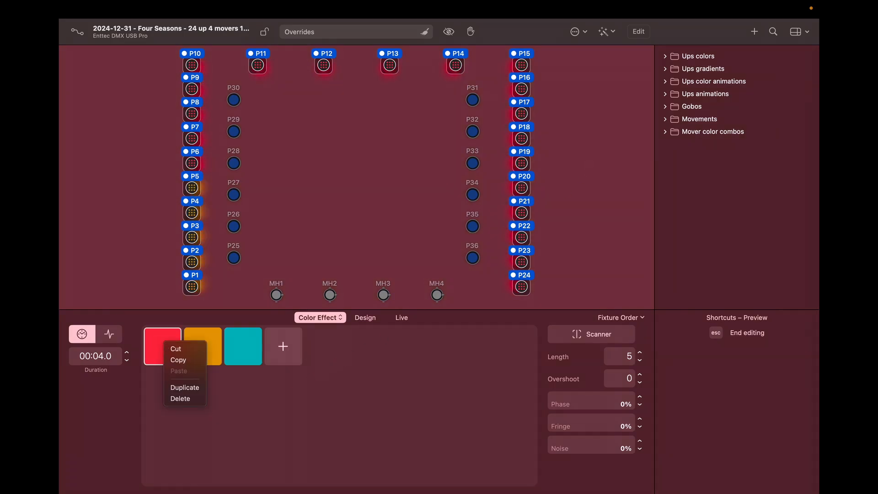
{"action": "left_click", "coordinate": [163, 345]}
{"action": "left_click", "coordinate": [162, 344]}
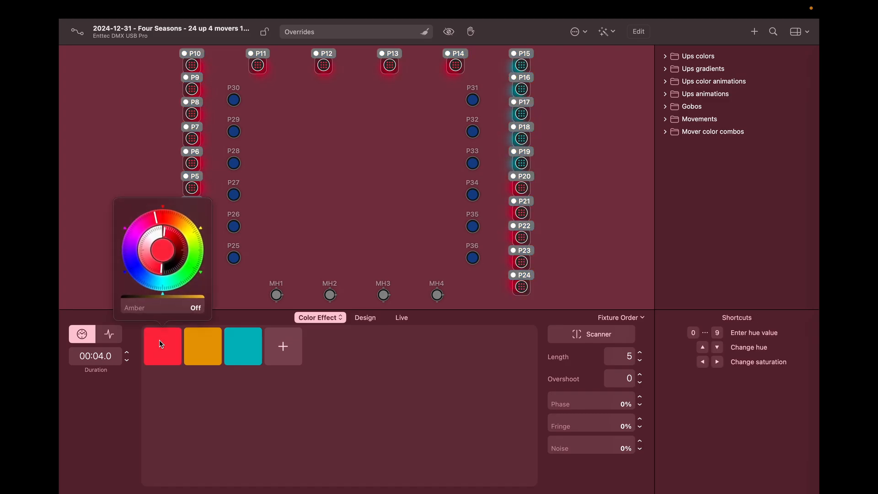
{"action": "left_click", "coordinate": [175, 269]}
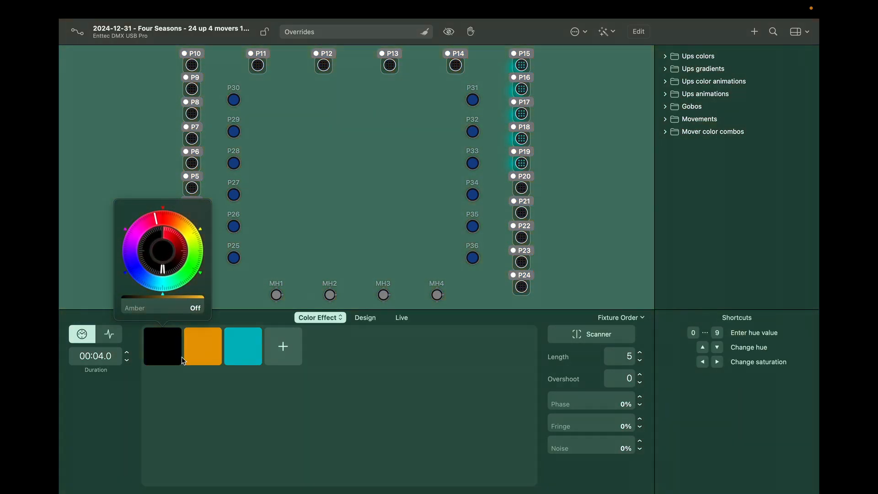
Step: Delete the teal colour, leaving only black and orange
{"action": "left_click", "coordinate": [218, 453]}
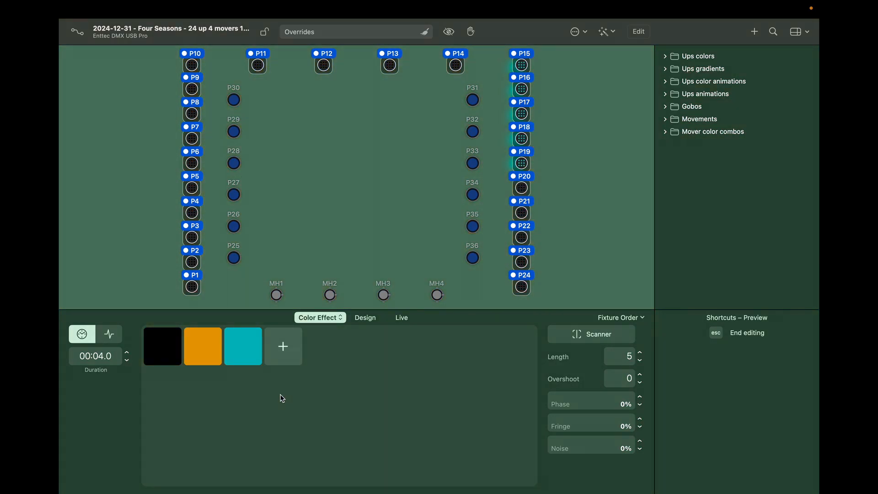
{"action": "right_click", "coordinate": [251, 344]}
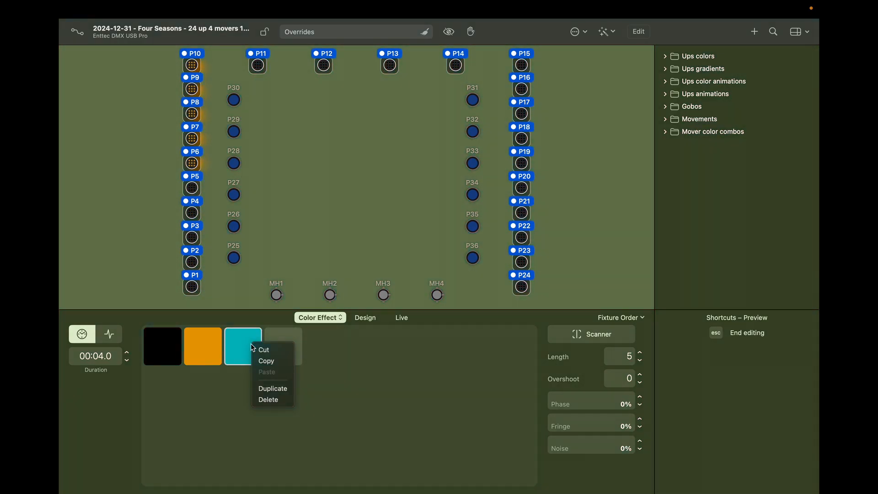
{"action": "left_click", "coordinate": [267, 400]}
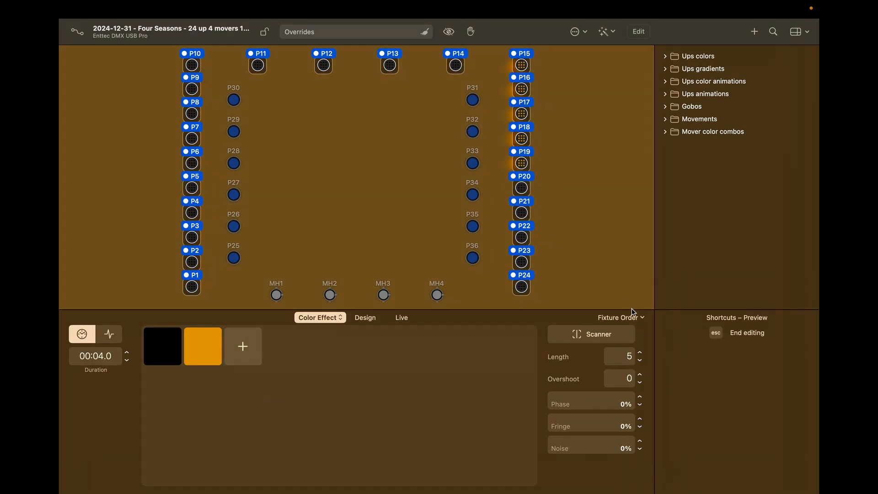
Step: Try shorter Scanner lengths and a 2-second duration, then restore the duration to 00:04.0
{"action": "left_click", "coordinate": [640, 353]}
{"action": "left_click", "coordinate": [641, 353]}
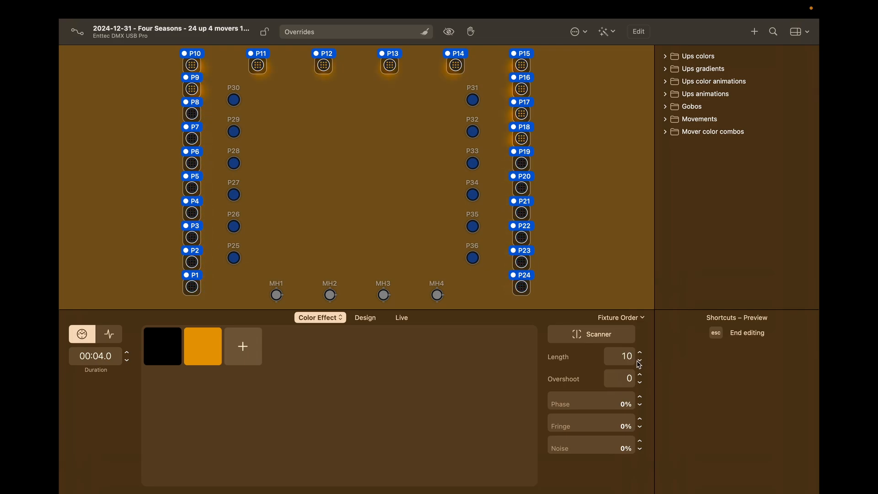
{"action": "left_click", "coordinate": [638, 362]}
{"action": "left_click", "coordinate": [638, 361]}
{"action": "left_click", "coordinate": [638, 361]}
{"action": "left_click", "coordinate": [638, 361]}
{"action": "left_click", "coordinate": [638, 361]}
{"action": "left_click", "coordinate": [638, 362]}
{"action": "left_click", "coordinate": [637, 362]}
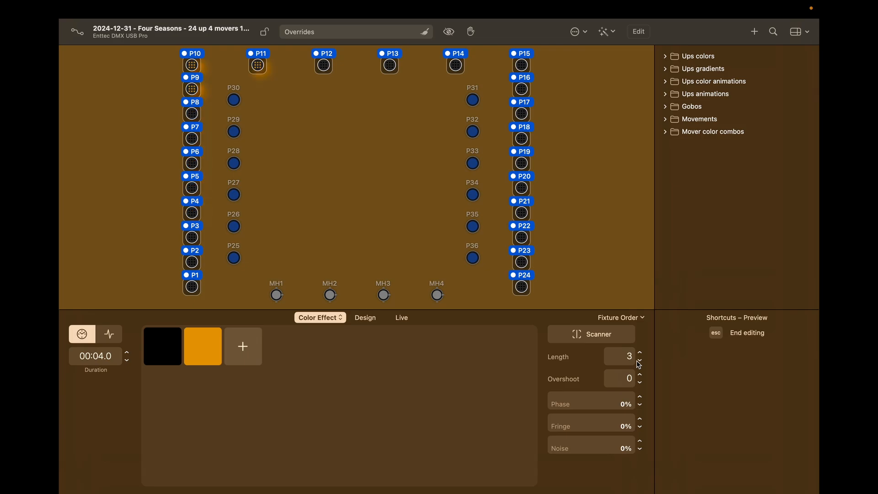
{"action": "left_click", "coordinate": [127, 361]}
{"action": "left_click", "coordinate": [127, 361]}
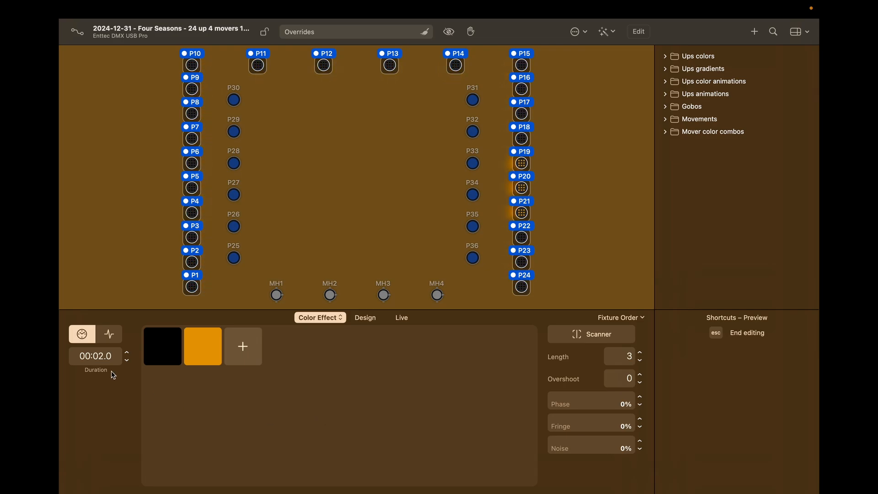
{"action": "left_click", "coordinate": [130, 353]}
{"action": "left_click", "coordinate": [130, 353]}
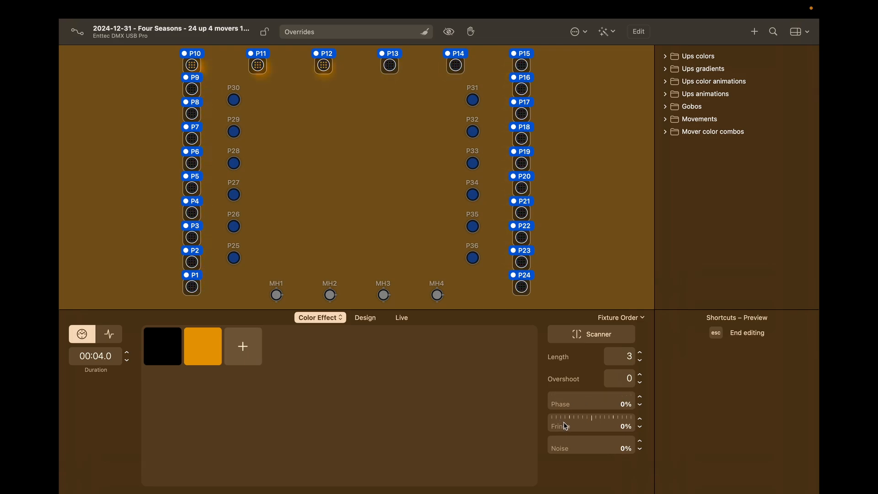
Step: Raise the Scanner Fringe to 100% and set Length to 8
{"action": "left_click_drag", "start_coordinate": [565, 424], "coordinate": [657, 416]}
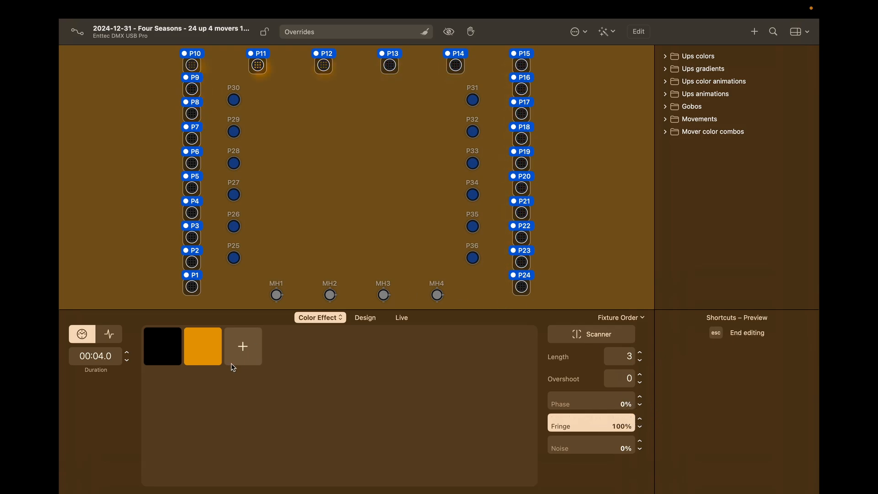
{"action": "left_click", "coordinate": [641, 352]}
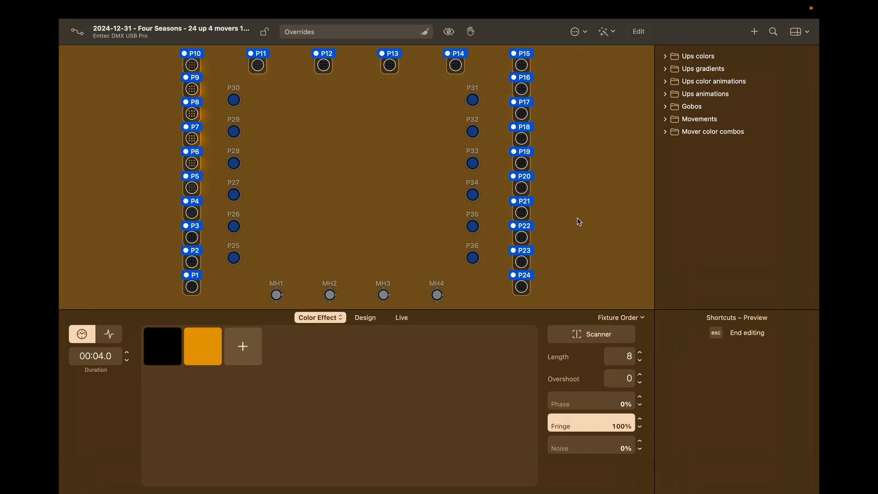
{"action": "left_click", "coordinate": [578, 335]}
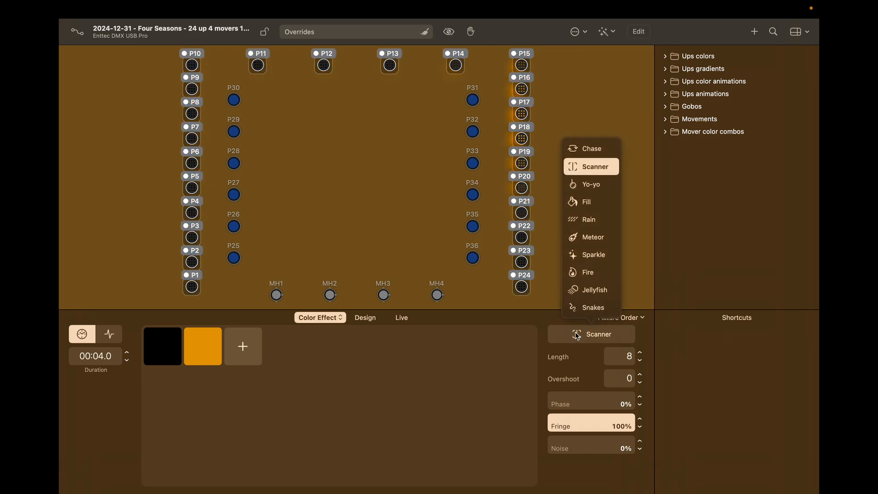
Step: Use the Yo-yo style with a different fixture order and add a red colour after orange
{"action": "left_click", "coordinate": [593, 185]}
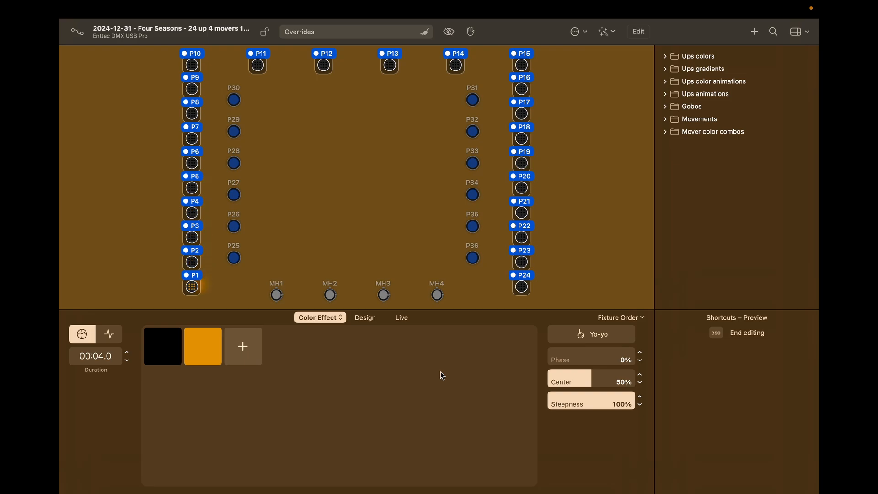
{"action": "left_click", "coordinate": [635, 318]}
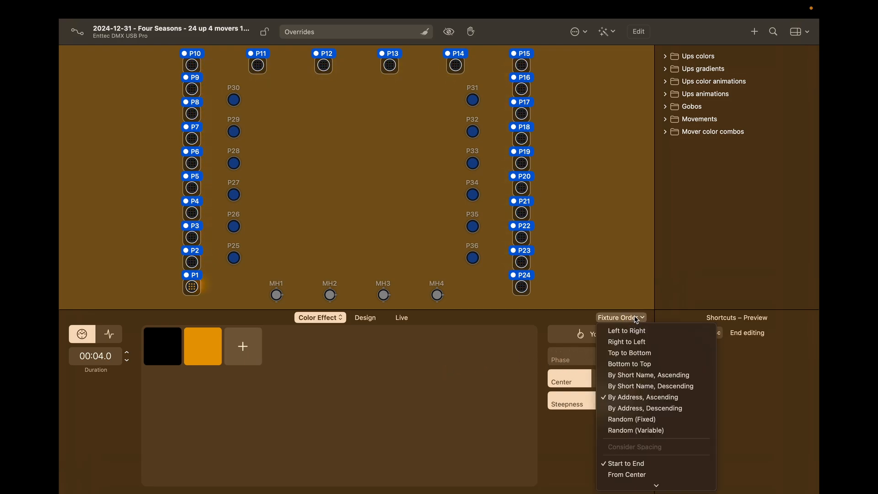
{"action": "left_click", "coordinate": [634, 356]}
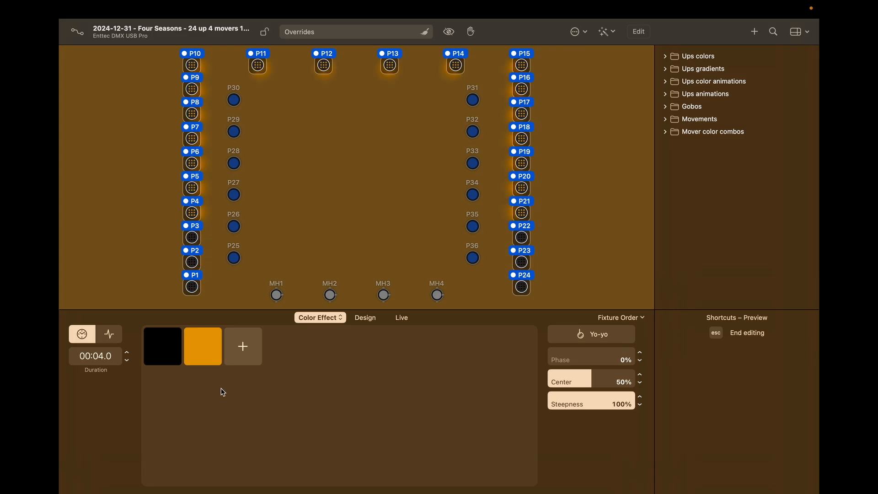
{"action": "left_click", "coordinate": [238, 353]}
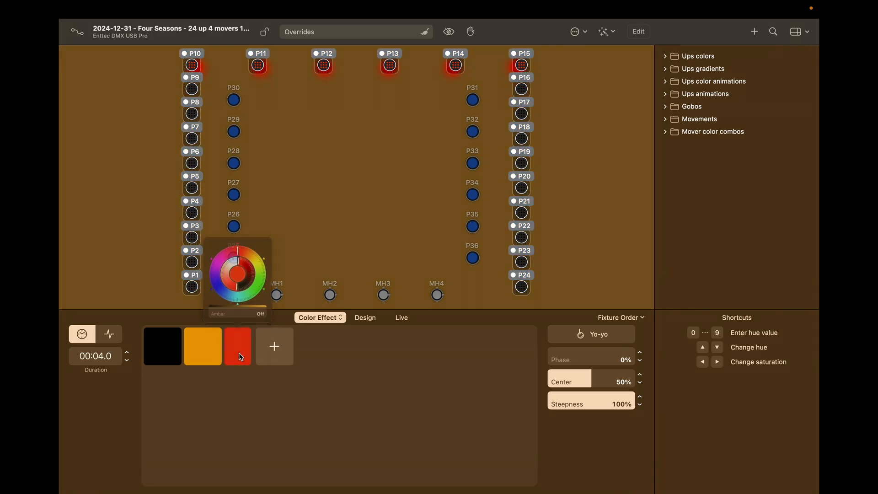
Step: Preview the Yo-yo Center at 12% and about 84%, then return it to 50%
{"action": "left_click", "coordinate": [322, 431]}
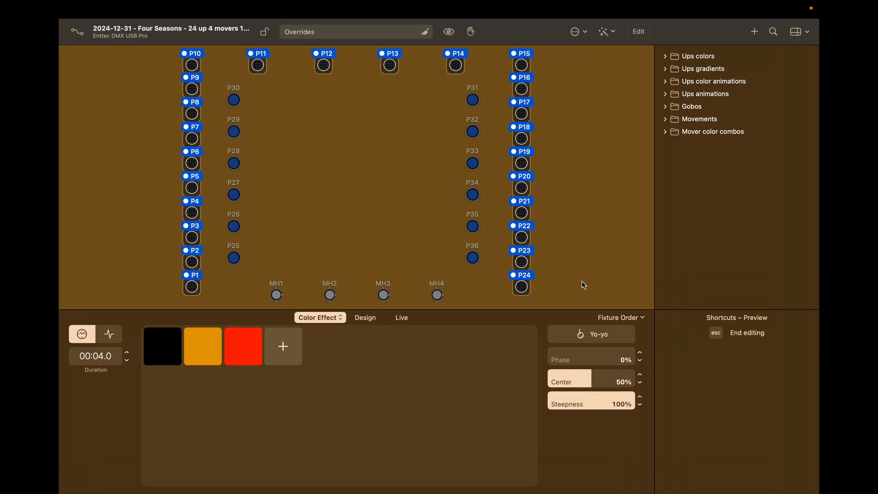
{"action": "left_click", "coordinate": [559, 381]}
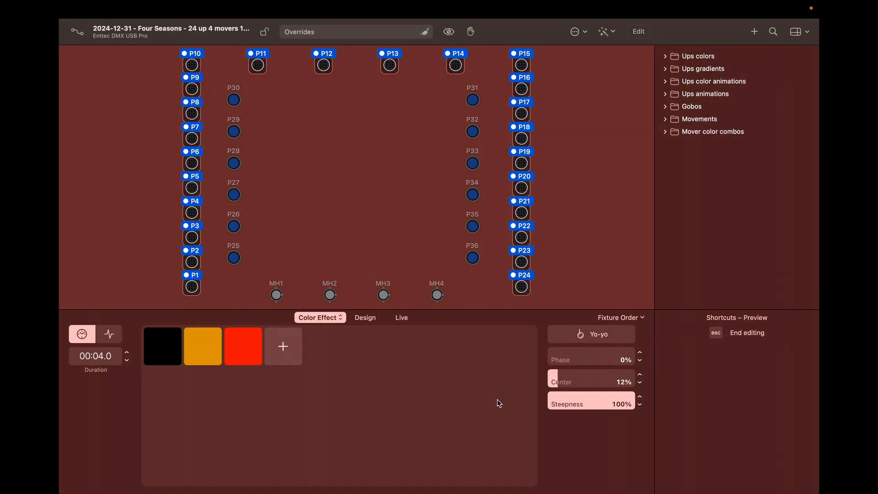
{"action": "left_click", "coordinate": [623, 380]}
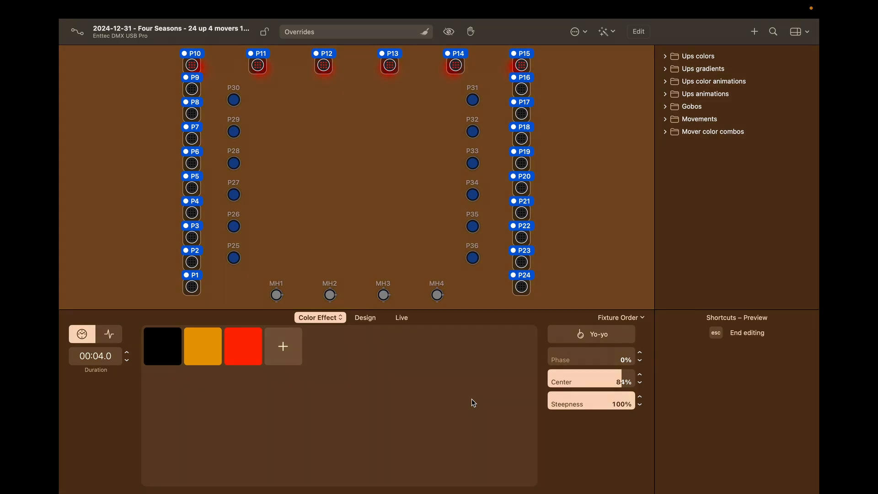
{"action": "left_click", "coordinate": [591, 379]}
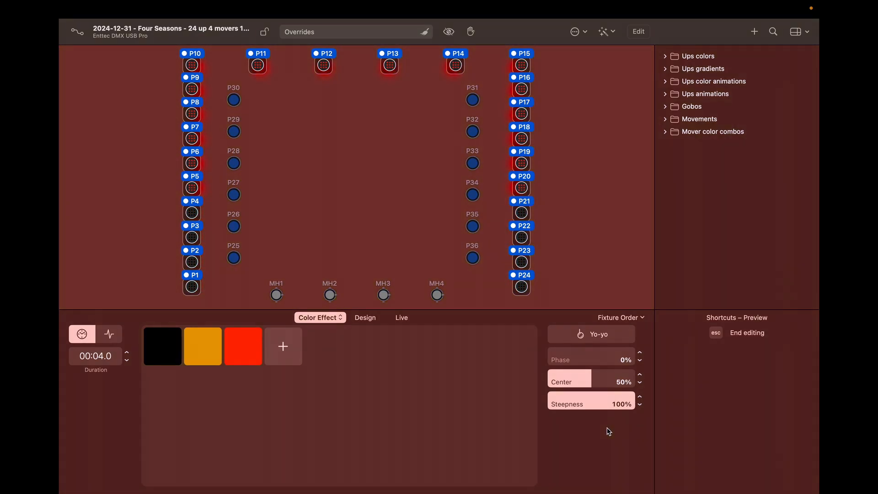
Step: Preview Yo-yo Steepness at 0% and 50%, then set it to 100%
{"action": "left_click_drag", "start_coordinate": [594, 396], "coordinate": [543, 407]}
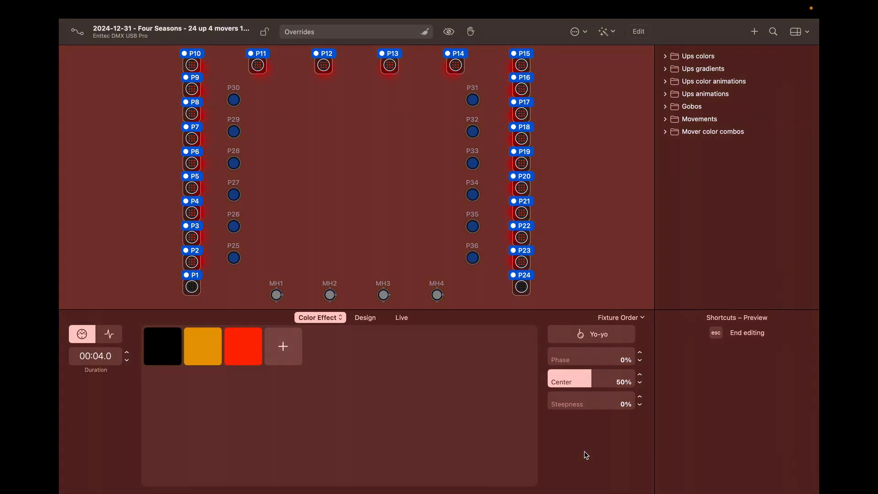
{"action": "left_click", "coordinate": [591, 398]}
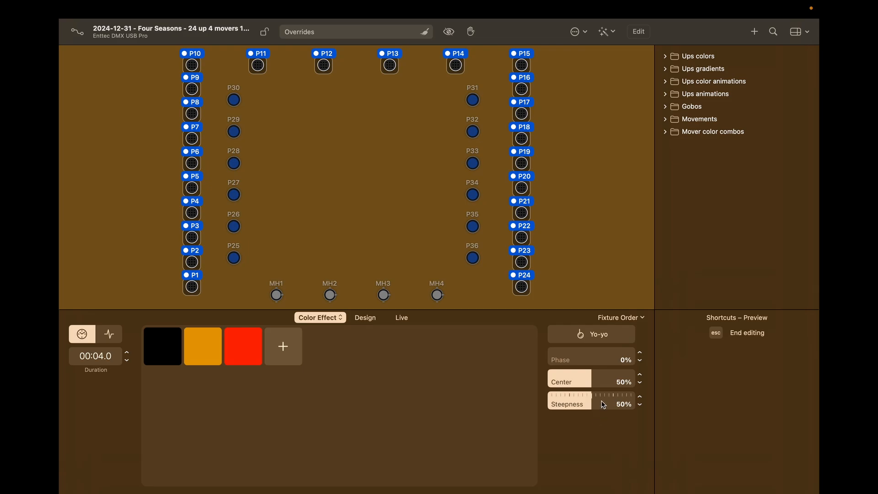
{"action": "left_click_drag", "start_coordinate": [603, 404], "coordinate": [682, 401]}
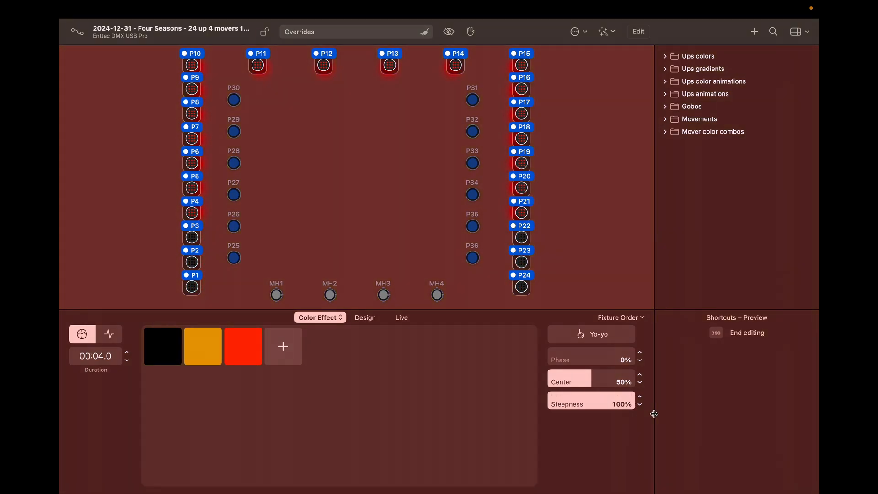
{"action": "left_click", "coordinate": [606, 337]}
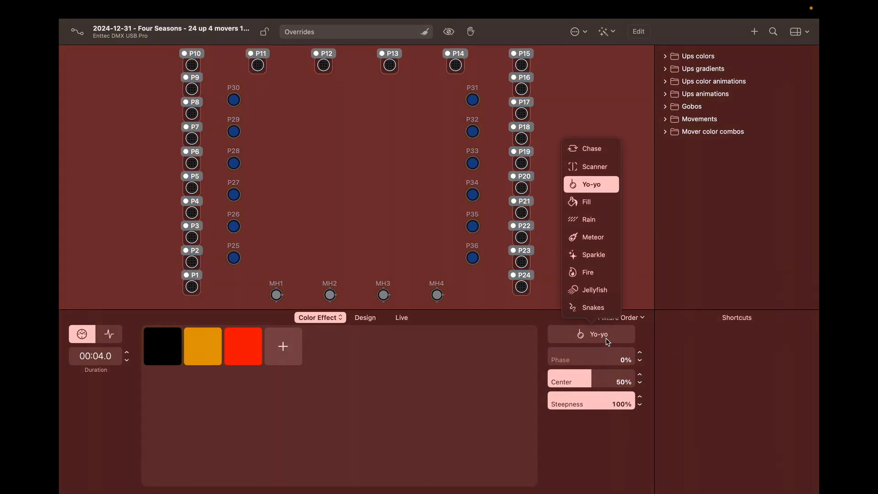
Step: Switch the effect to Fill and order fixtures By Address, Ascending
{"action": "left_click", "coordinate": [589, 202]}
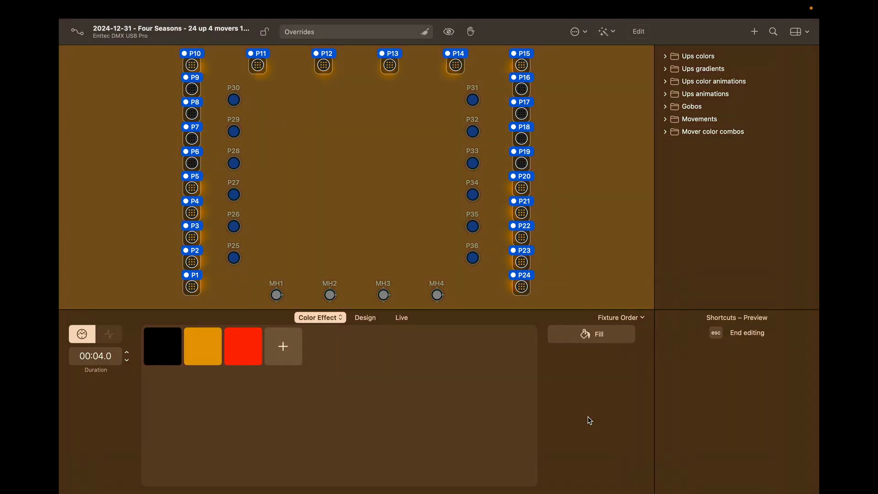
{"action": "left_click", "coordinate": [640, 317]}
{"action": "key", "text": "Down"}
{"action": "key", "text": "Down"}
{"action": "key", "text": "Down"}
{"action": "key", "text": "Down"}
{"action": "key", "text": "Down"}
{"action": "key", "text": "Down"}
{"action": "key", "text": "Down"}
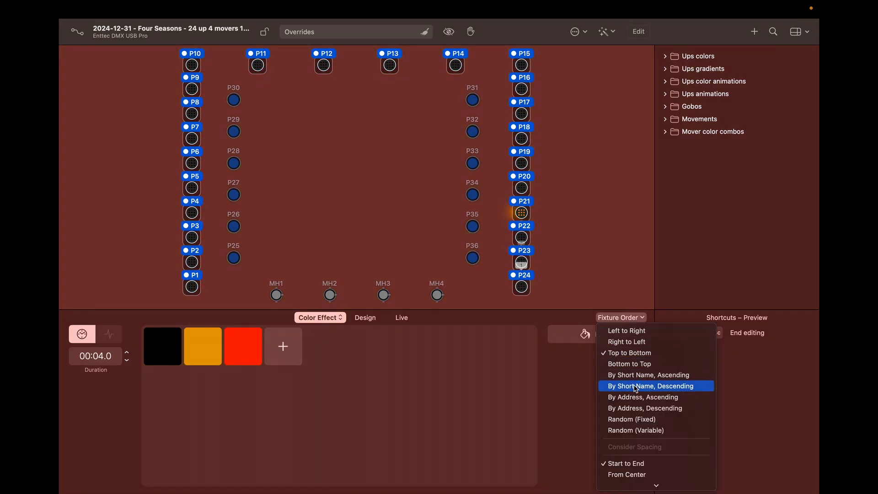
{"action": "key", "text": "Return"}
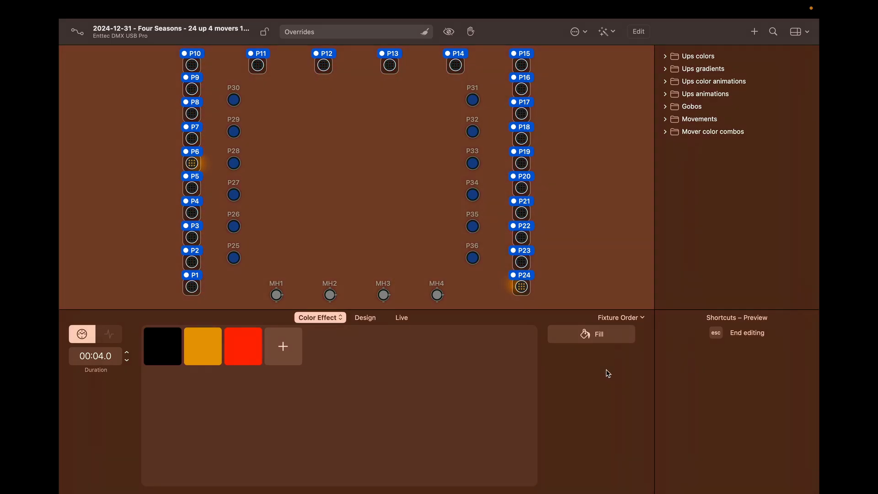
{"action": "left_click", "coordinate": [605, 340]}
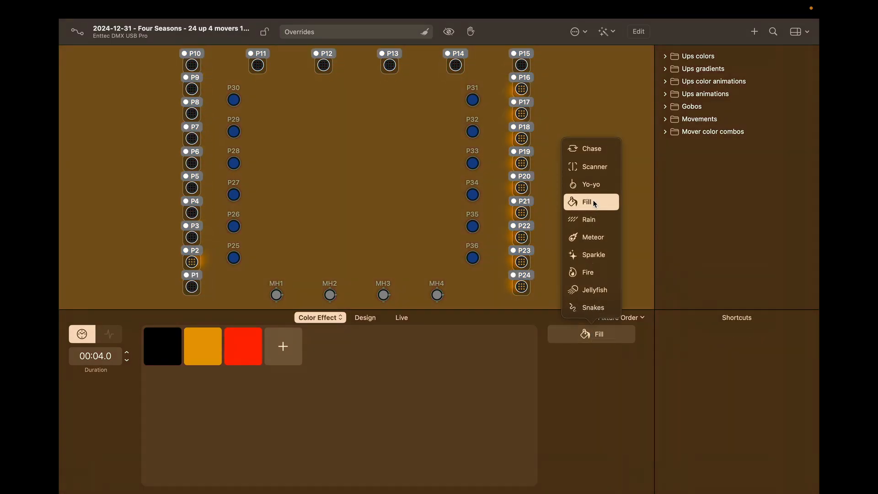
Step: Change the effect to Rain with Random (Variable) fixture order and add a fourth colour
{"action": "left_click", "coordinate": [591, 221]}
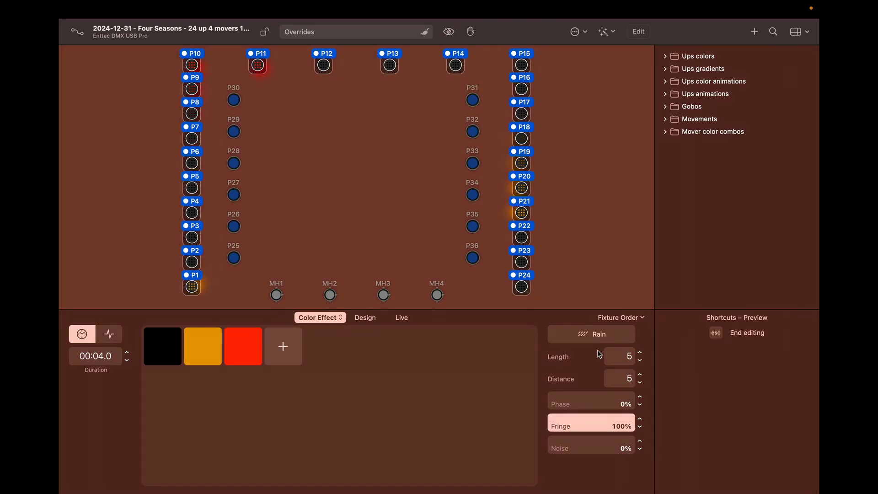
{"action": "left_click", "coordinate": [643, 319]}
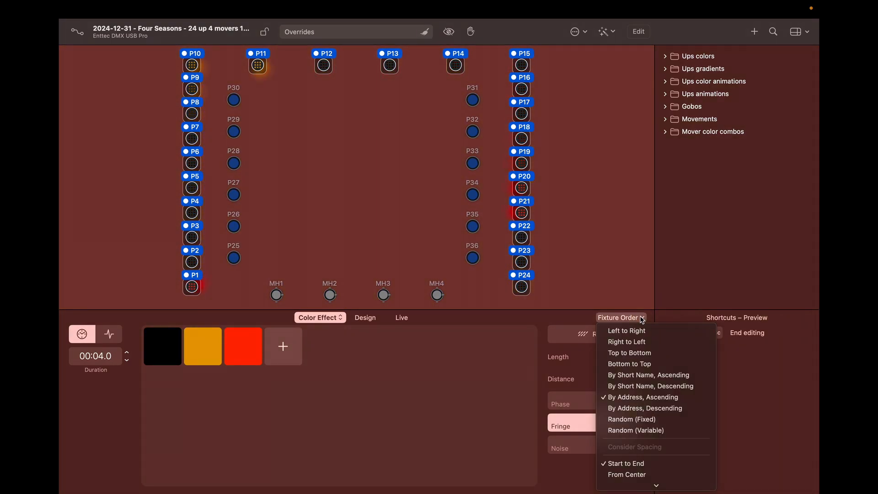
{"action": "left_click", "coordinate": [629, 430]}
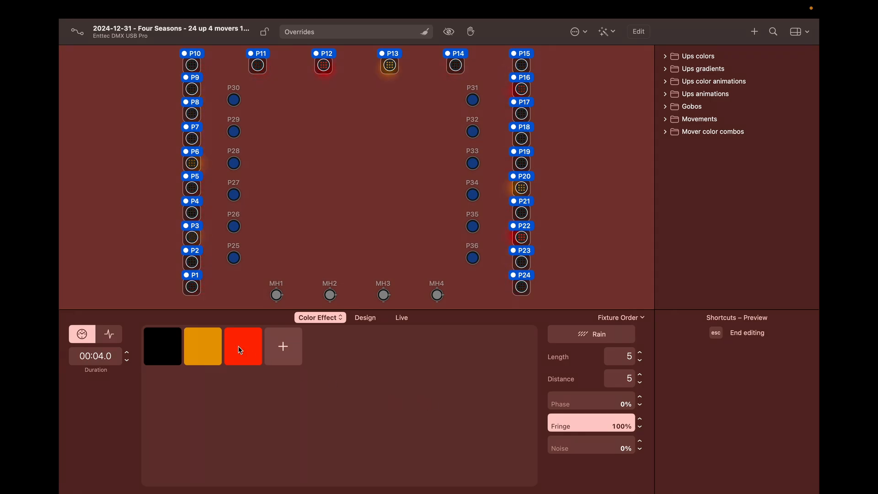
{"action": "left_click", "coordinate": [273, 346]}
Step: Make the fourth colour green and lower the Rain Length to 3
{"action": "left_click", "coordinate": [313, 265]}
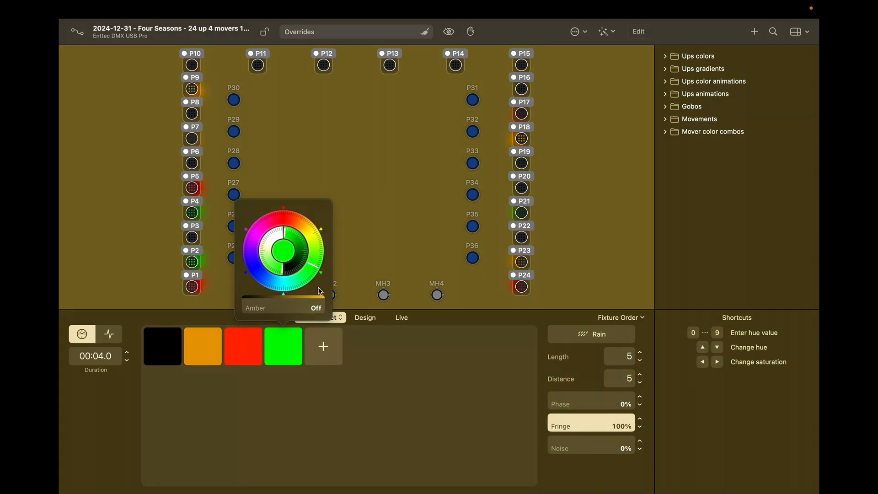
{"action": "left_click", "coordinate": [379, 439]}
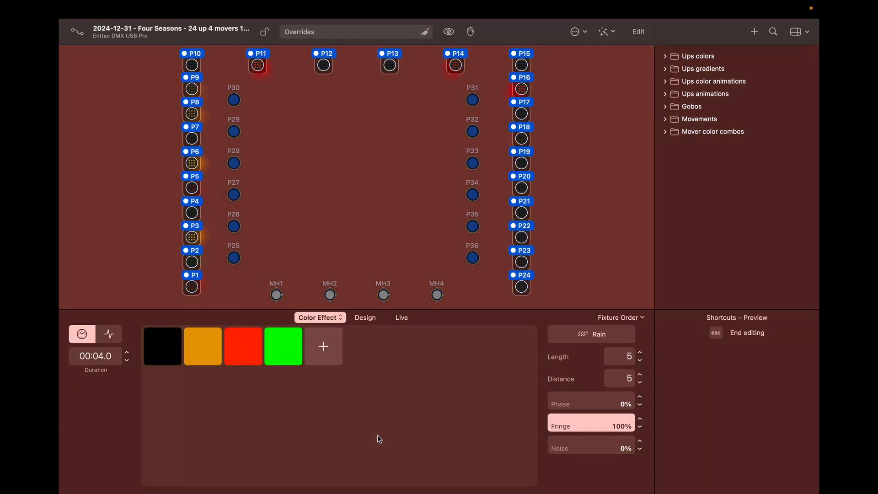
{"action": "left_click", "coordinate": [640, 360]}
{"action": "left_click", "coordinate": [640, 360]}
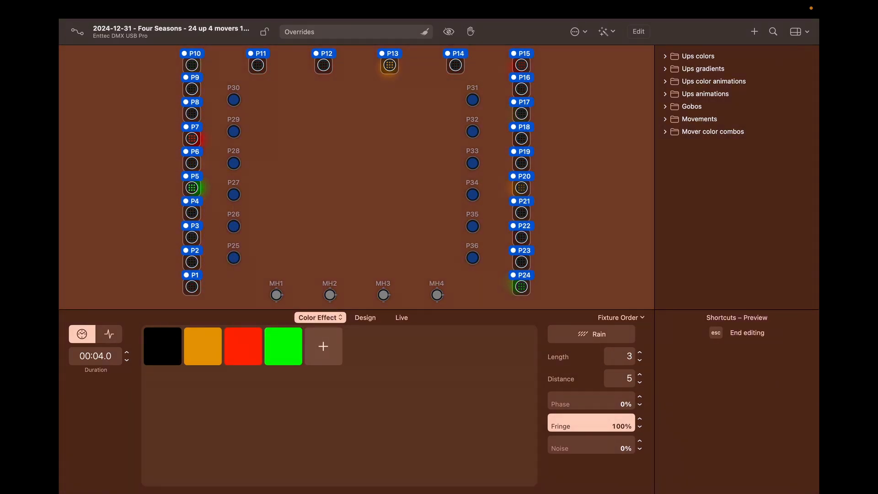
Step: Adjust the Rain Distance to 11
{"action": "left_click", "coordinate": [640, 383]}
{"action": "left_click", "coordinate": [640, 384]}
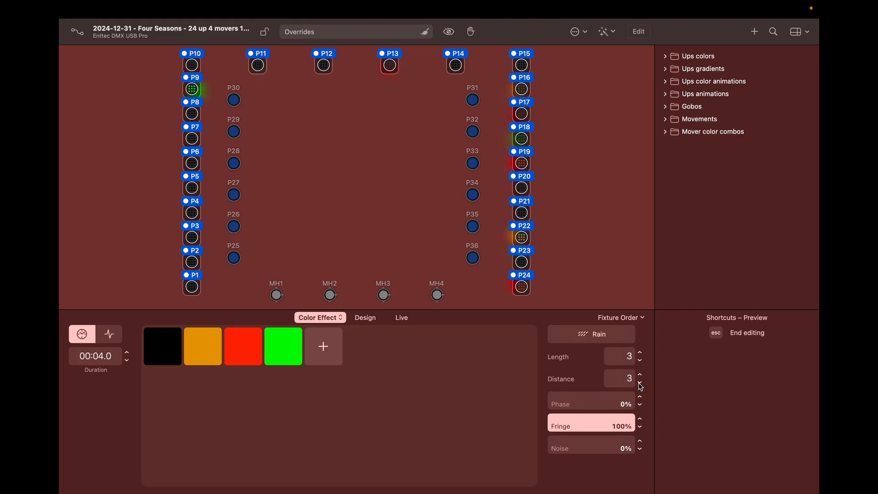
{"action": "left_click", "coordinate": [640, 375]}
{"action": "left_click", "coordinate": [640, 375]}
{"action": "left_click", "coordinate": [641, 375]}
{"action": "left_click", "coordinate": [640, 375]}
{"action": "left_click", "coordinate": [641, 375]}
{"action": "left_click", "coordinate": [640, 375]}
{"action": "left_click", "coordinate": [640, 375]}
{"action": "left_click", "coordinate": [640, 375]}
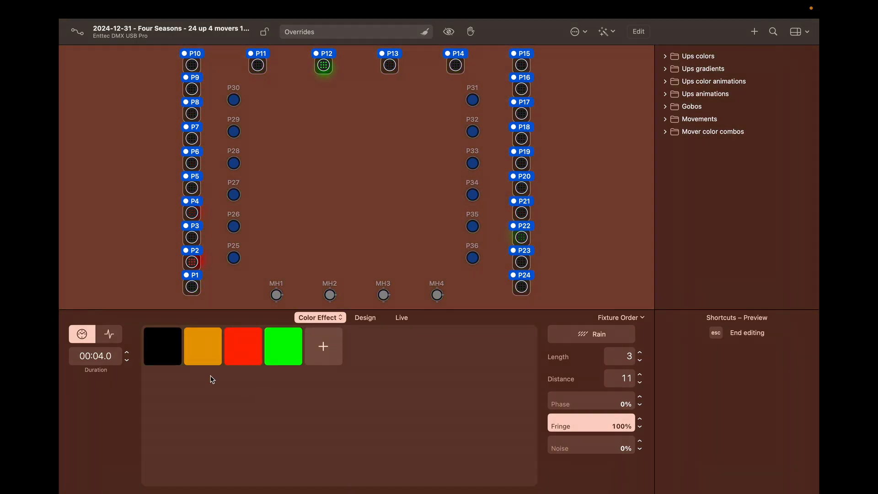
{"action": "left_click", "coordinate": [156, 350]}
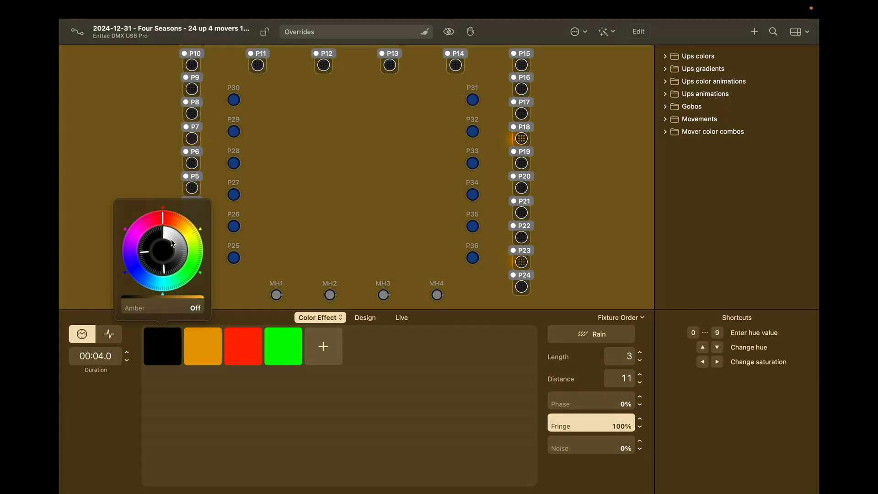
Step: Try red and blue hues on the first colour, settling on purple/magenta instead of black
{"action": "left_click", "coordinate": [174, 243]}
{"action": "left_click_drag", "start_coordinate": [148, 262], "coordinate": [175, 268]}
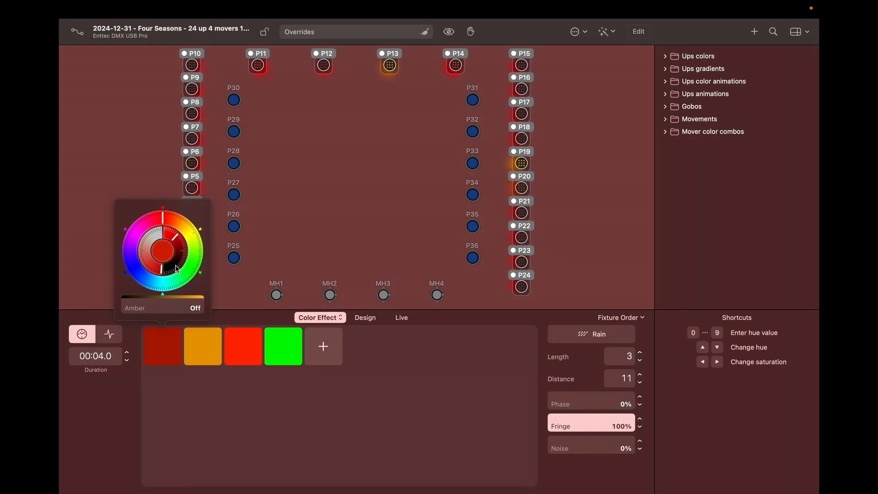
{"action": "left_click", "coordinate": [131, 264]}
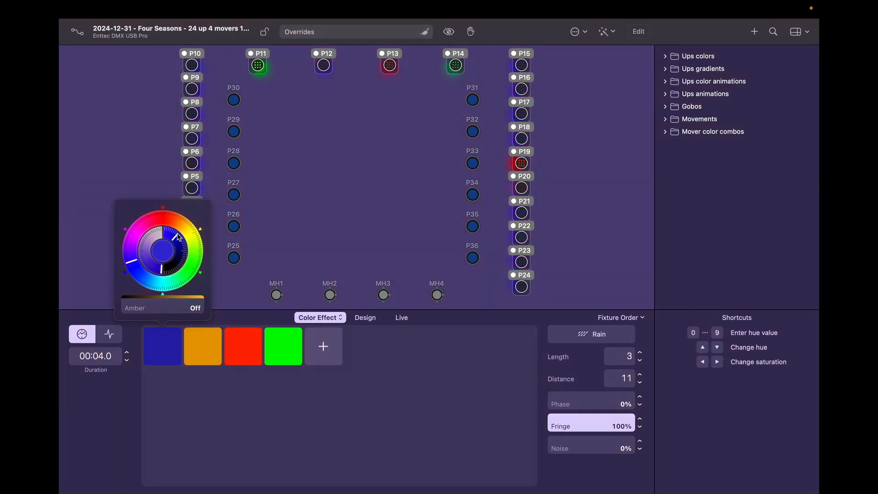
{"action": "left_click_drag", "start_coordinate": [178, 239], "coordinate": [180, 241]}
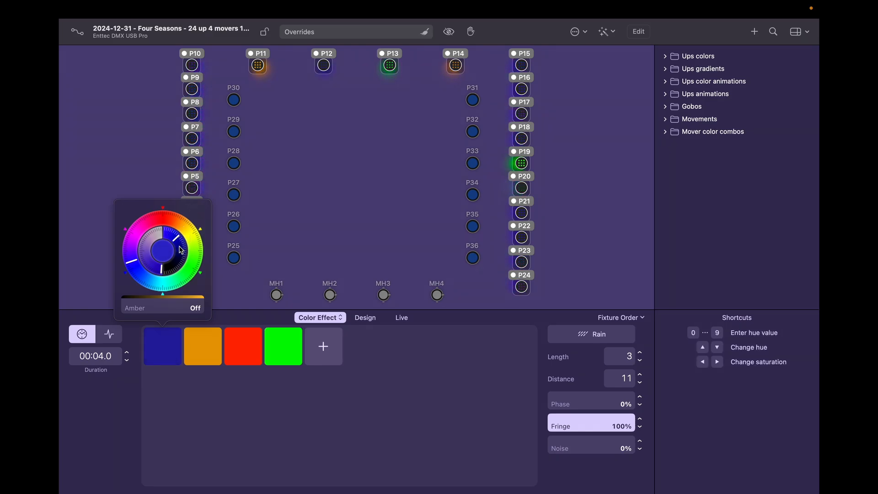
{"action": "left_click", "coordinate": [228, 414]}
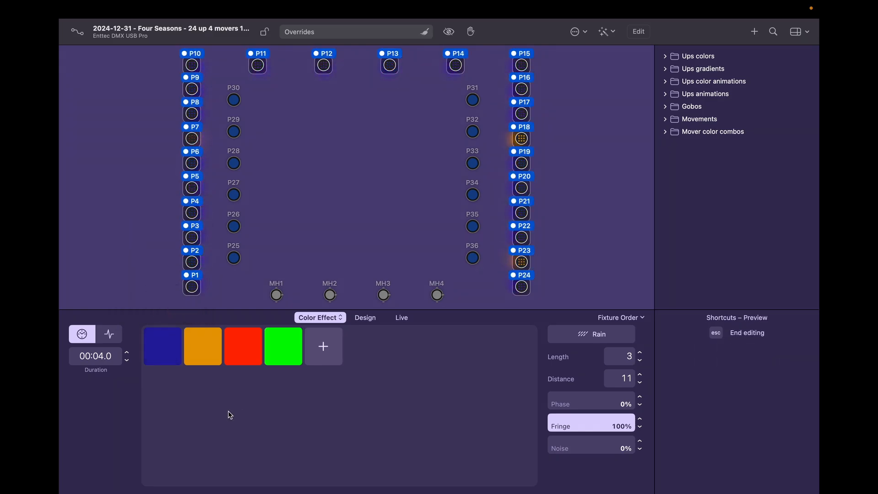
{"action": "left_click", "coordinate": [165, 349]}
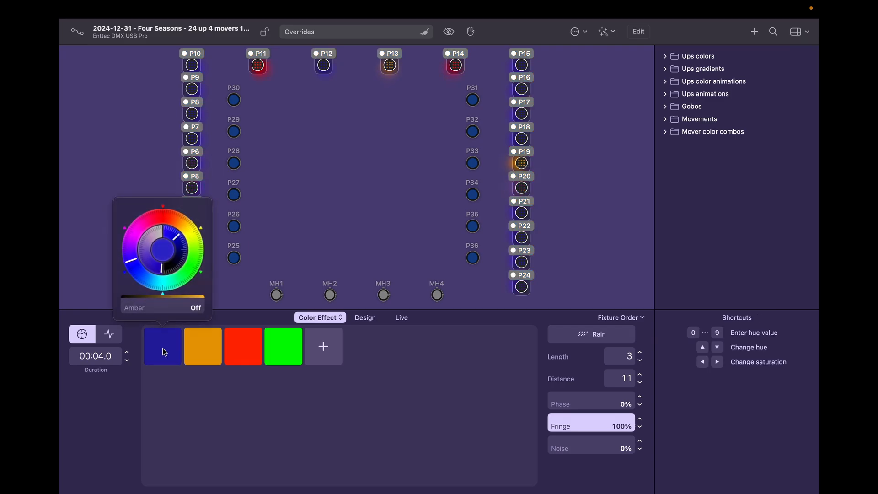
{"action": "left_click", "coordinate": [131, 234]}
{"action": "left_click", "coordinate": [204, 393]}
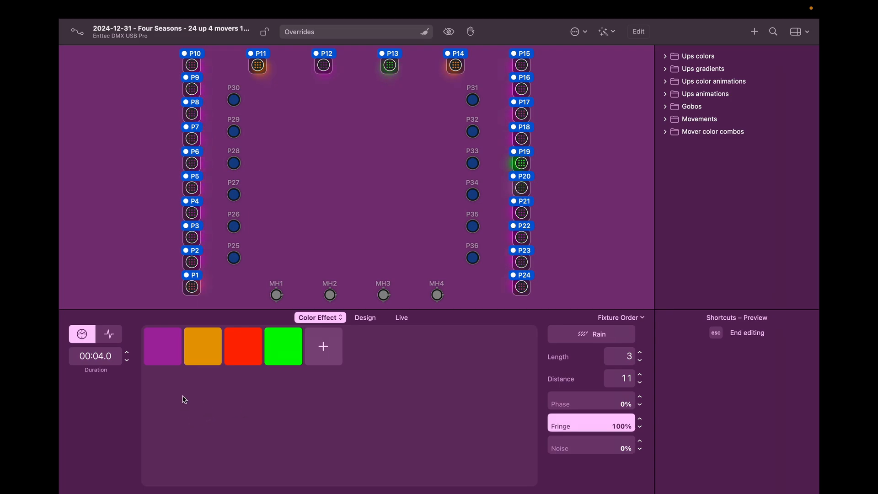
{"action": "left_click", "coordinate": [168, 364]}
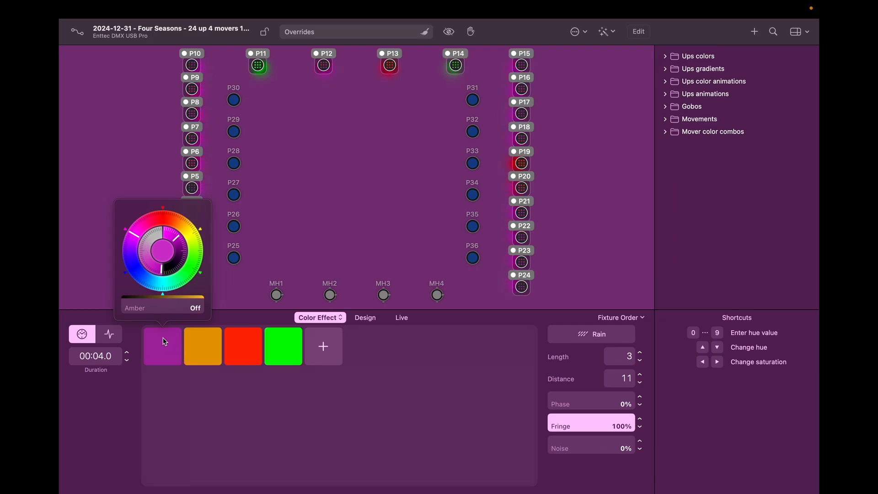
Step: Copy the purple colour into second place and brighten the copy to pink
{"action": "left_click", "coordinate": [172, 399]}
{"action": "right_click", "coordinate": [165, 351]}
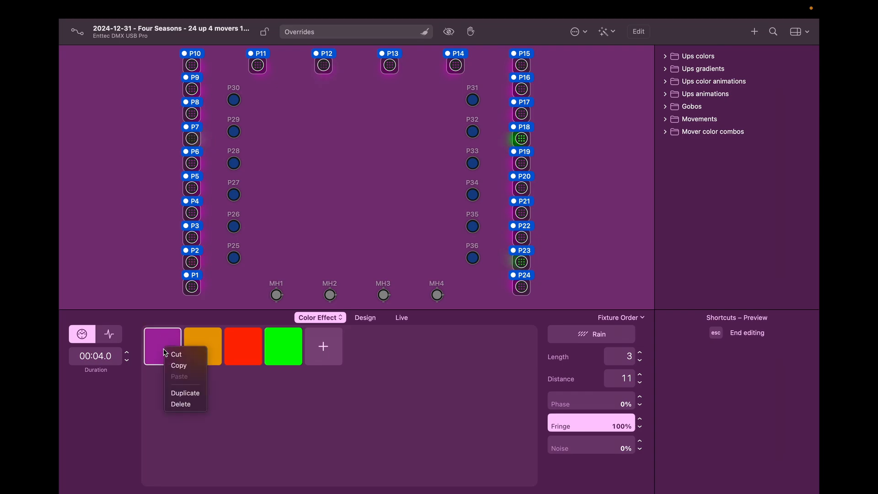
{"action": "left_click", "coordinate": [178, 365]}
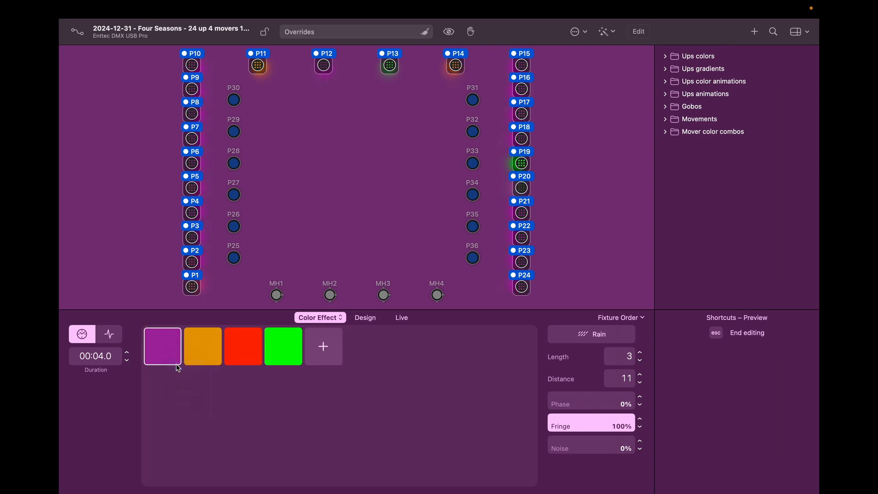
{"action": "right_click", "coordinate": [203, 341]}
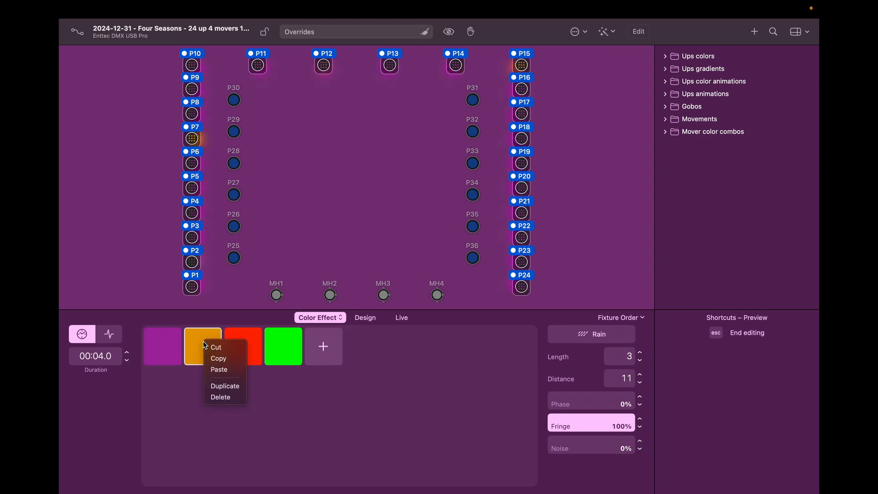
{"action": "left_click", "coordinate": [216, 371]}
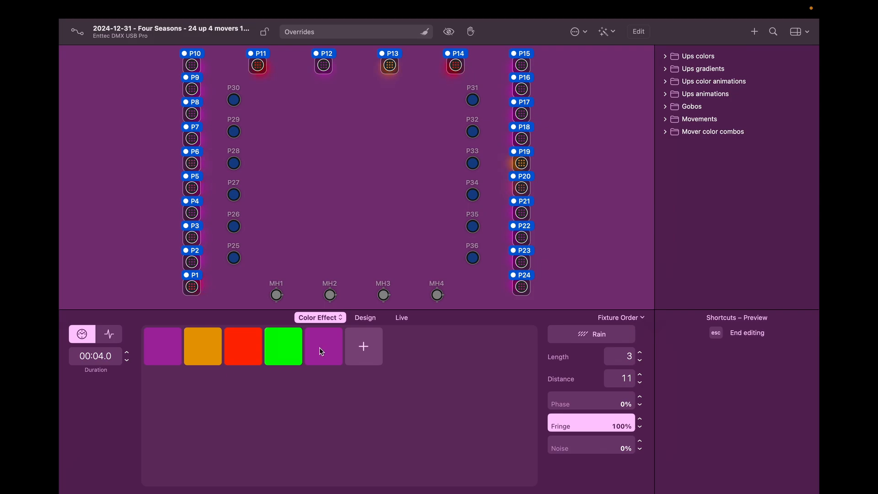
{"action": "left_click_drag", "start_coordinate": [321, 351], "coordinate": [197, 350]}
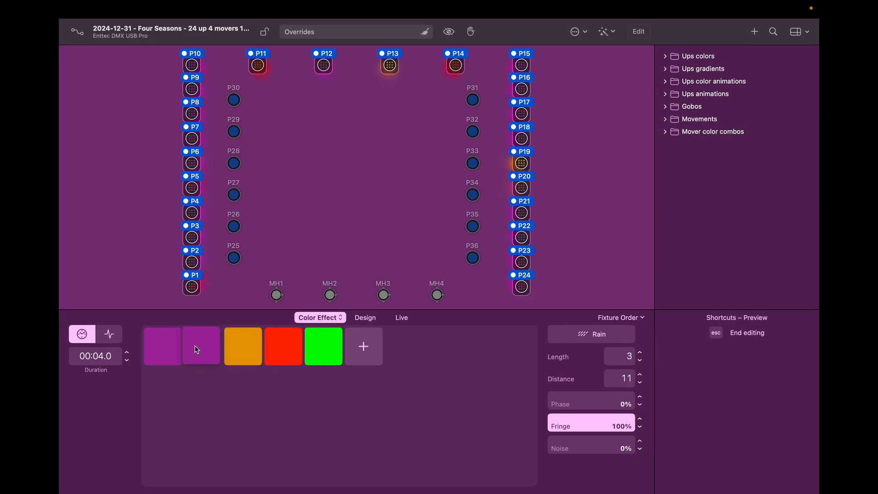
{"action": "left_click", "coordinate": [196, 350]}
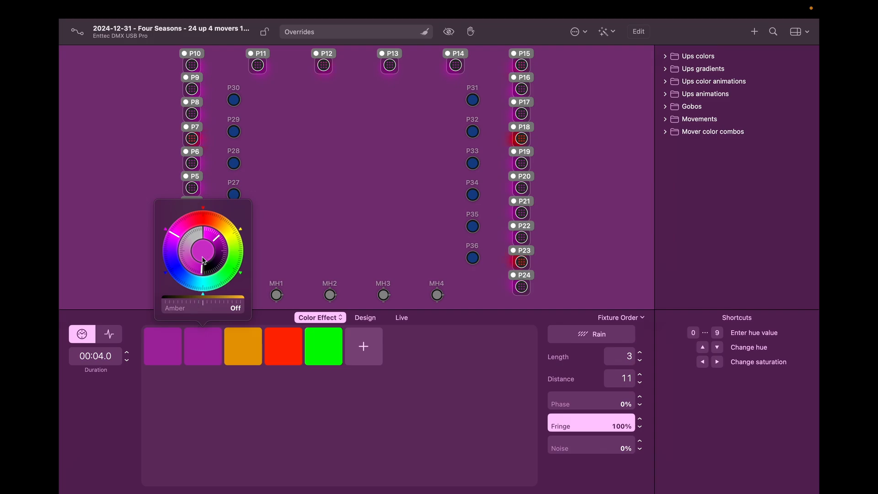
{"action": "left_click_drag", "start_coordinate": [217, 238], "coordinate": [185, 227]}
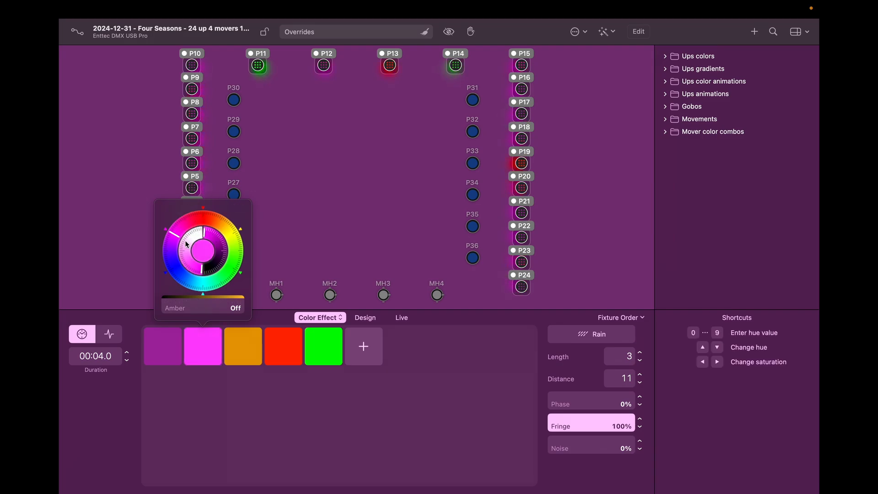
{"action": "left_click", "coordinate": [262, 405]}
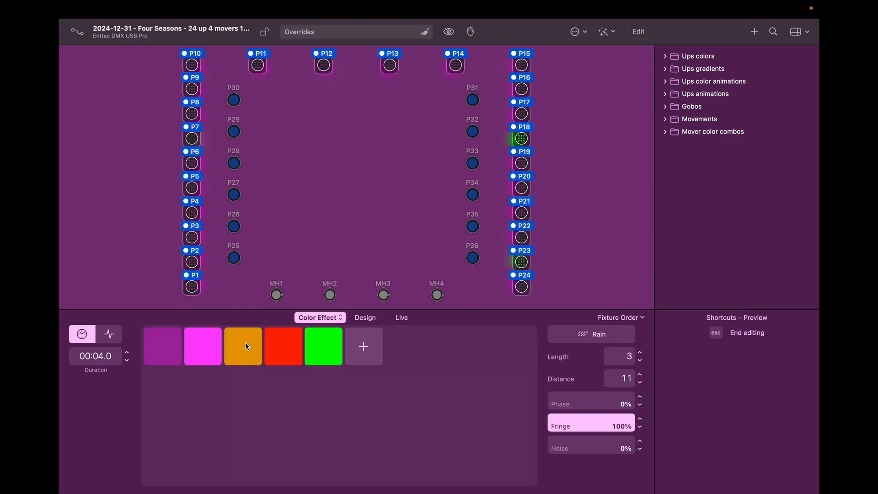
Step: Delete the orange, red and green colours from the Rain effect
{"action": "right_click", "coordinate": [245, 342]}
{"action": "left_click", "coordinate": [263, 398]}
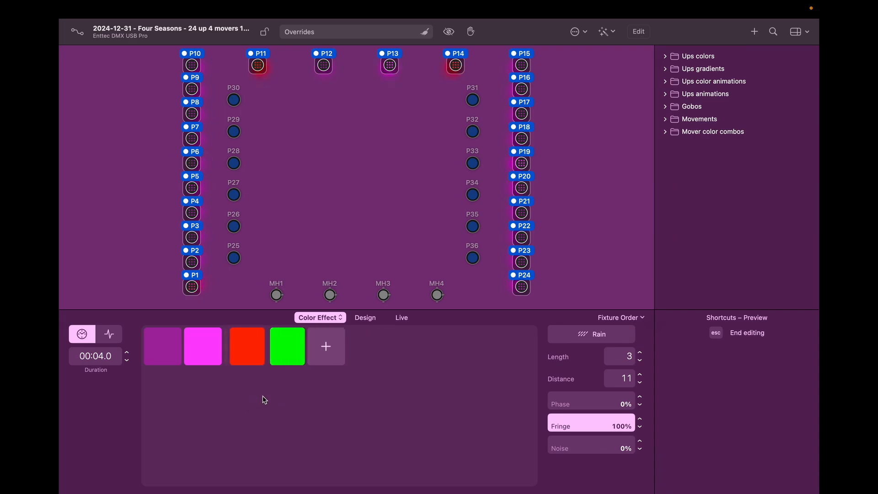
{"action": "right_click", "coordinate": [245, 362]}
{"action": "left_click", "coordinate": [261, 414]}
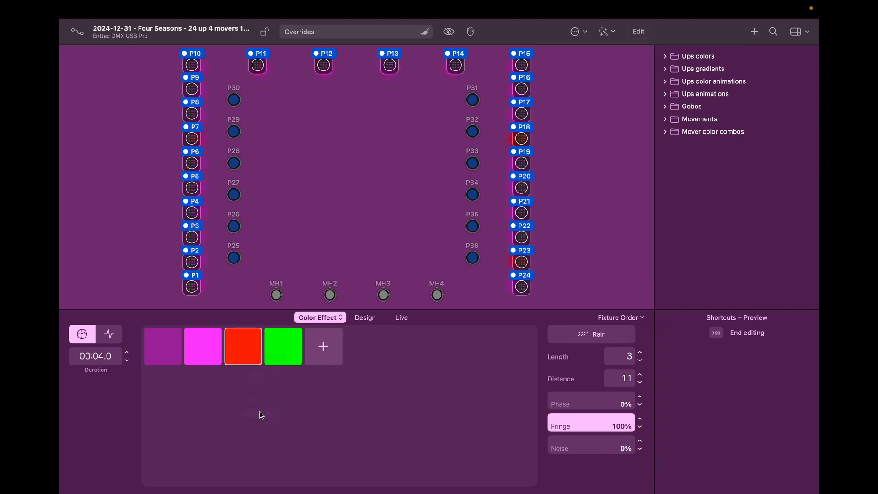
{"action": "right_click", "coordinate": [243, 356]}
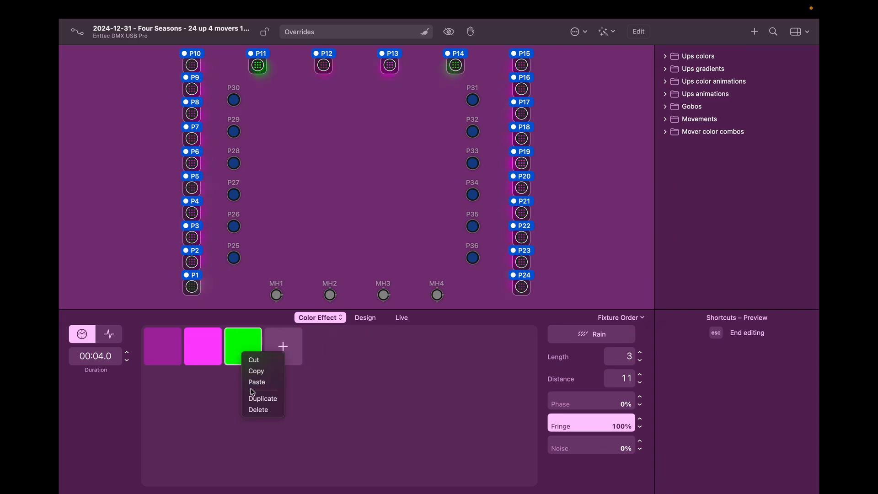
{"action": "left_click", "coordinate": [258, 410]}
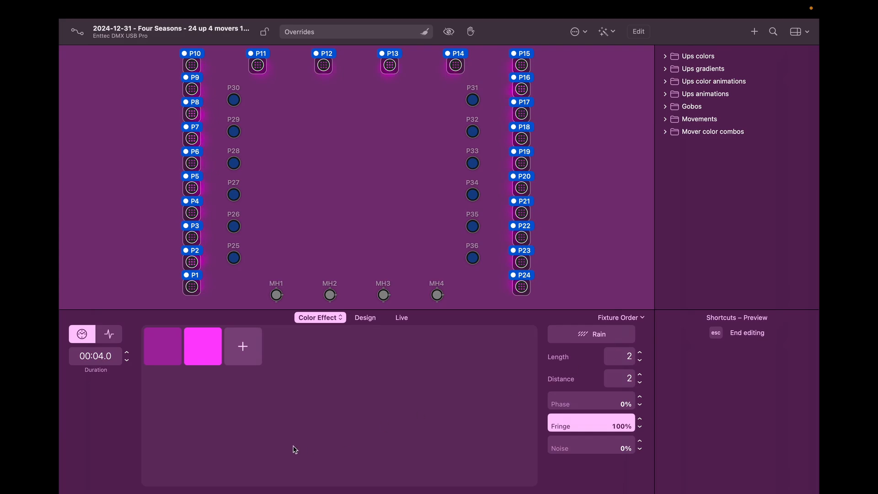
Step: Change the effect type to Meteor, then to Sparkle
{"action": "left_click", "coordinate": [589, 334]}
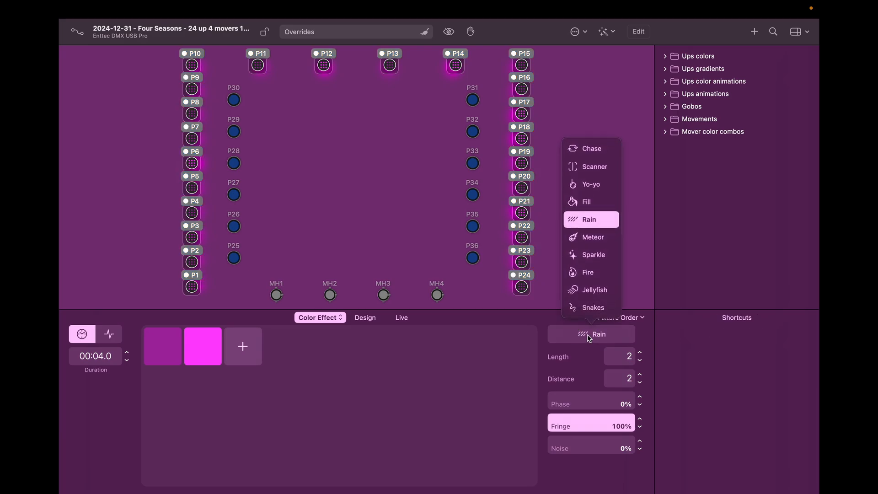
{"action": "left_click", "coordinate": [593, 237]}
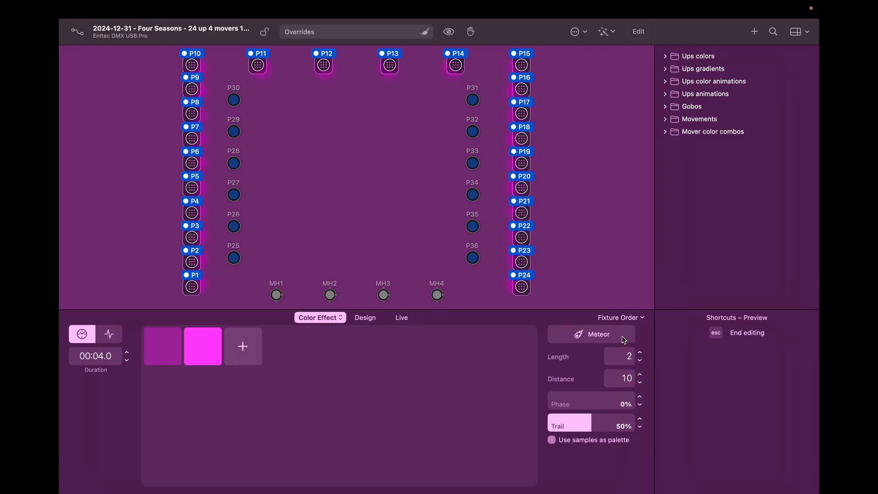
{"action": "left_click", "coordinate": [601, 334]}
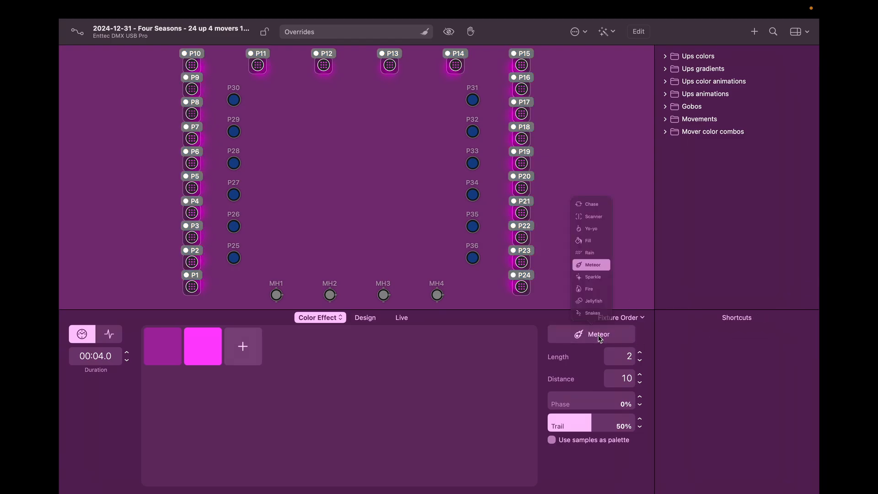
{"action": "left_click", "coordinate": [603, 255]}
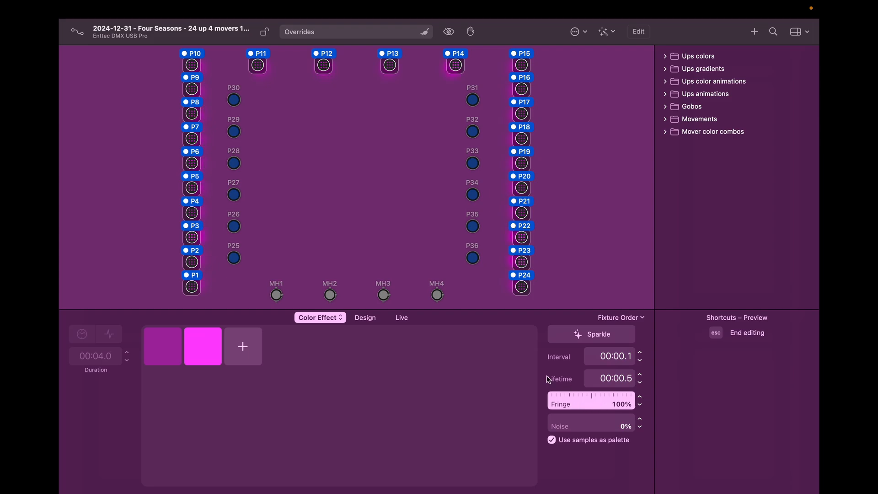
Step: Change the Sparkle effect's second colour to blue on the colour wheel
{"action": "left_click", "coordinate": [161, 358]}
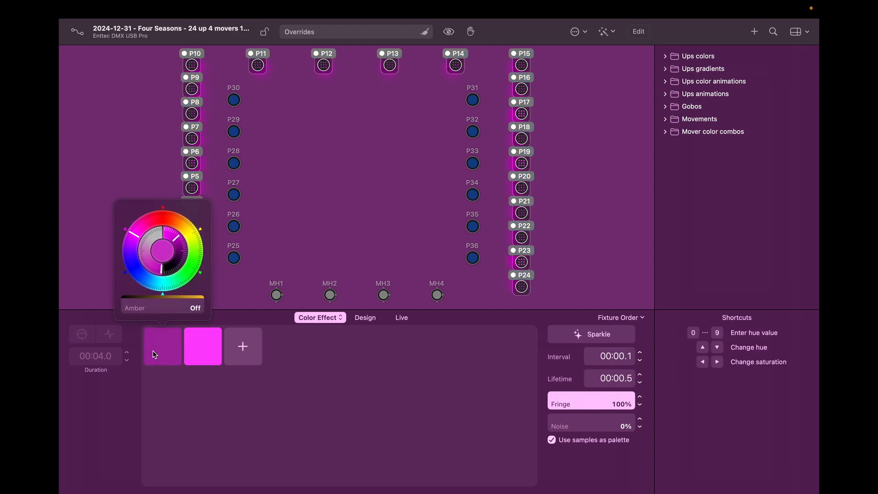
{"action": "left_click", "coordinate": [211, 350]}
{"action": "left_click", "coordinate": [173, 255]}
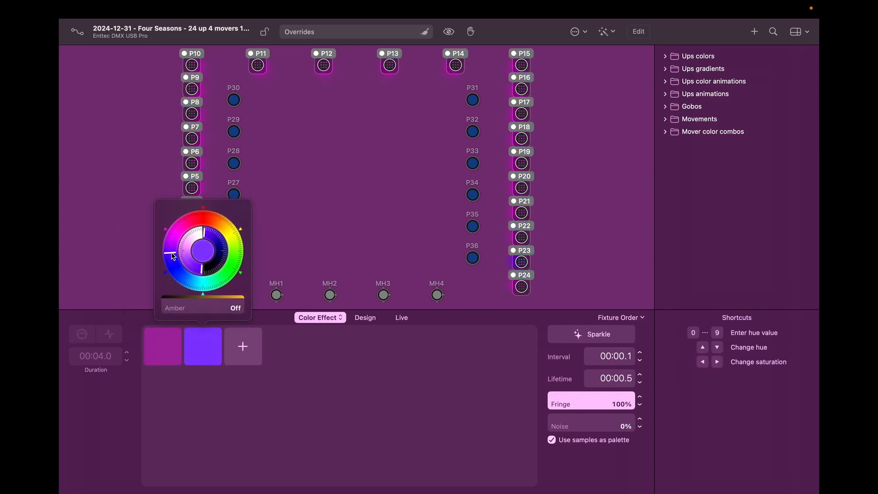
{"action": "left_click", "coordinate": [242, 389]}
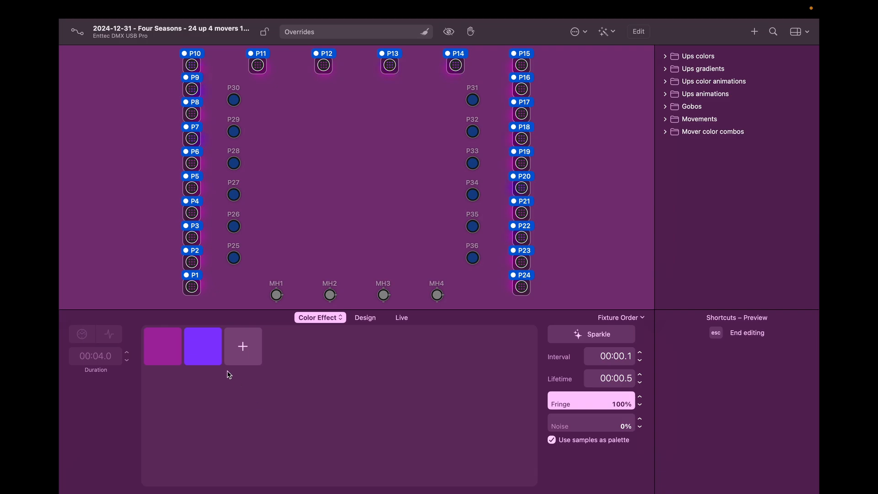
{"action": "left_click", "coordinate": [214, 357]}
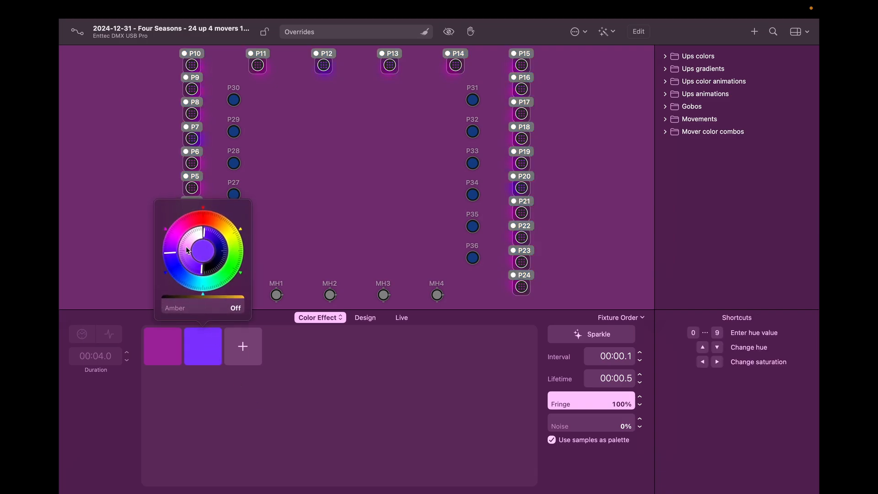
{"action": "left_click", "coordinate": [173, 265]}
{"action": "left_click", "coordinate": [252, 402]}
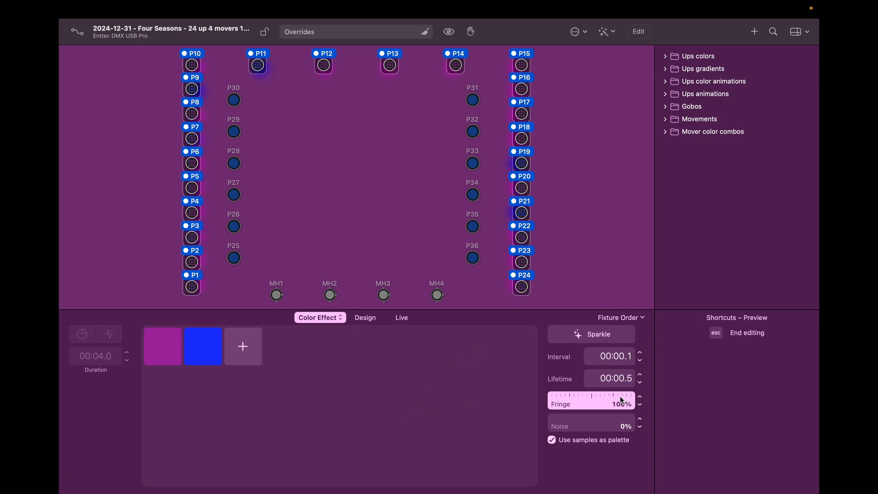
Step: Try lower Fringe values before returning it to 100%, then step Lifetime down to 0.1 seconds
{"action": "left_click_drag", "start_coordinate": [619, 396], "coordinate": [549, 403]}
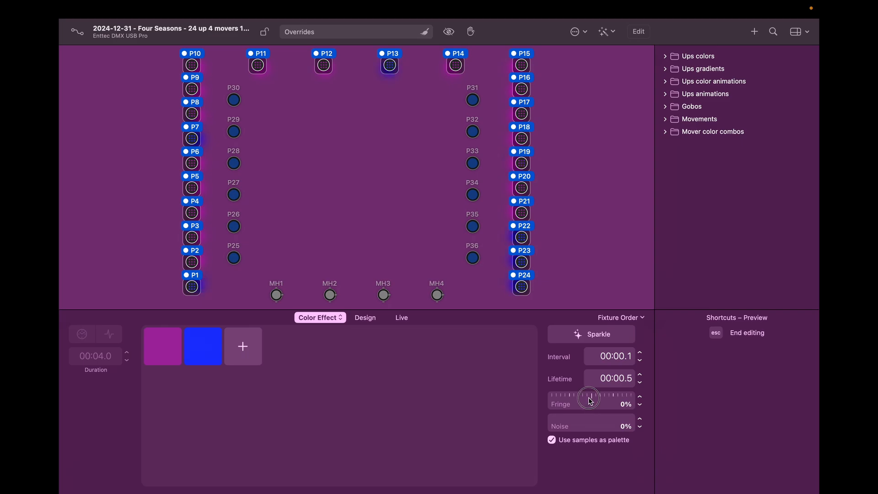
{"action": "left_click_drag", "start_coordinate": [590, 410], "coordinate": [751, 367]}
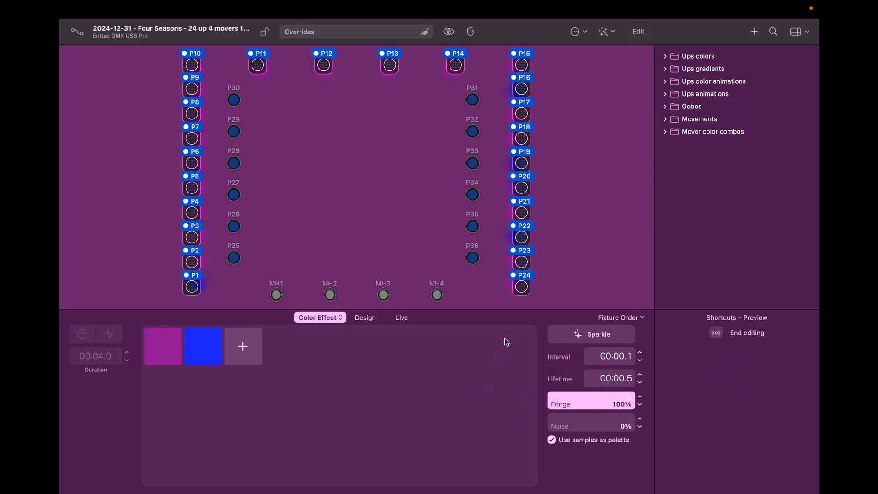
{"action": "left_click", "coordinate": [639, 374]}
{"action": "left_click", "coordinate": [639, 374]}
{"action": "left_click", "coordinate": [638, 374]}
{"action": "left_click", "coordinate": [639, 374]}
{"action": "left_click", "coordinate": [639, 374]}
{"action": "left_click", "coordinate": [639, 374]}
{"action": "left_click", "coordinate": [639, 374]}
{"action": "left_click", "coordinate": [640, 375]}
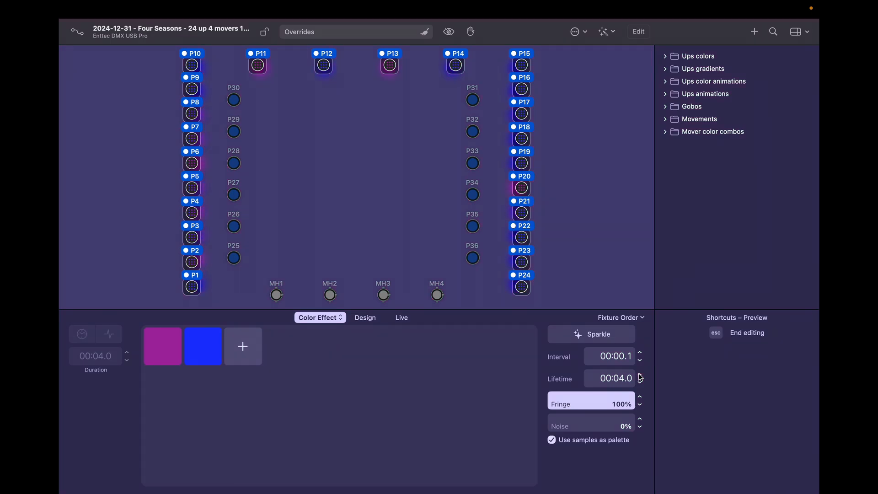
{"action": "left_click", "coordinate": [641, 383]}
{"action": "left_click", "coordinate": [642, 383]}
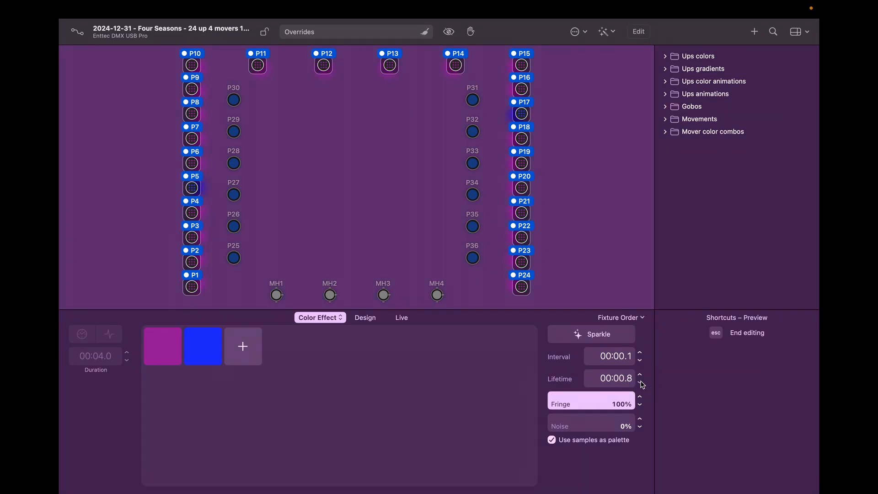
{"action": "left_click", "coordinate": [641, 383]}
{"action": "left_click", "coordinate": [641, 384]}
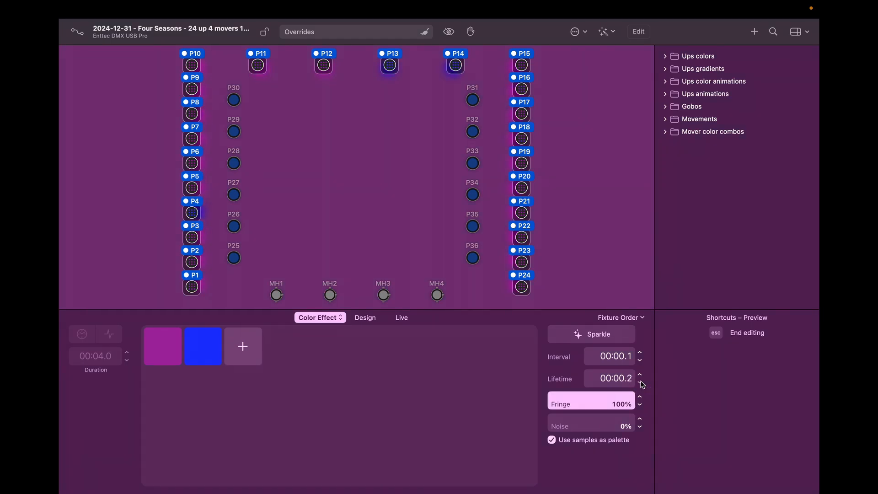
{"action": "left_click", "coordinate": [641, 384]}
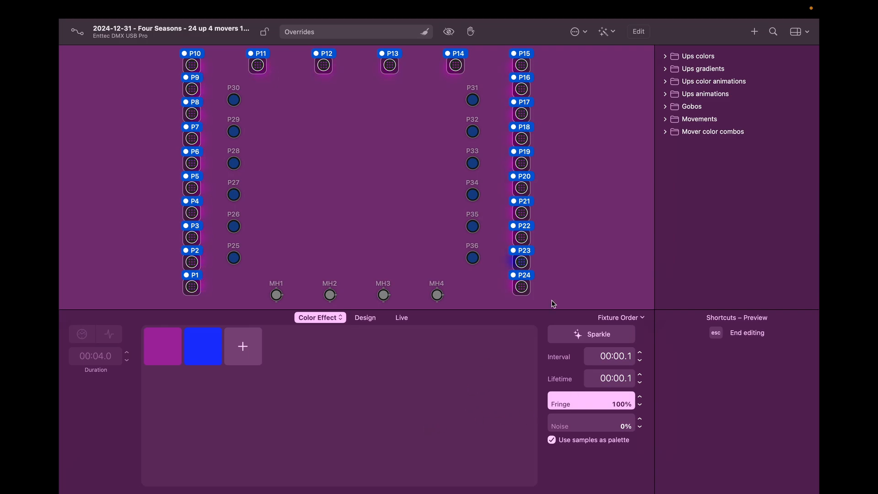
{"action": "left_click", "coordinate": [605, 336]}
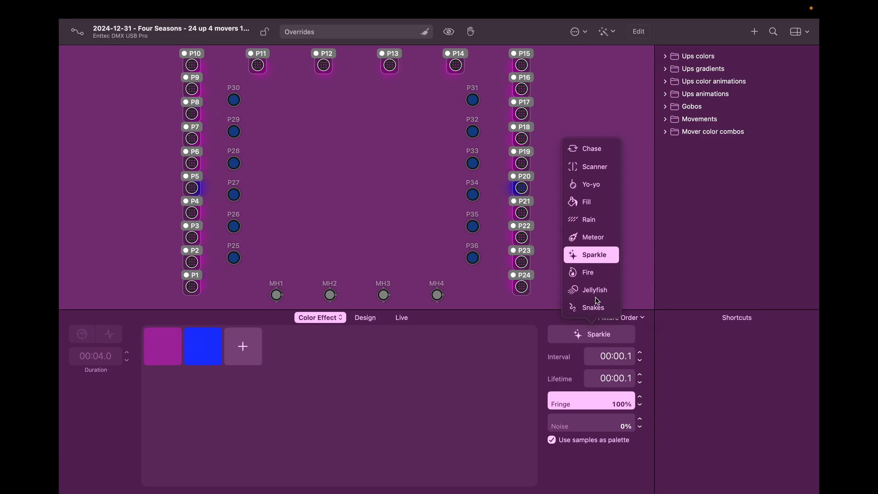
Step: Try the Fire effect type, then settle on Jellyfish for the purple-and-blue effect
{"action": "left_click", "coordinate": [588, 274]}
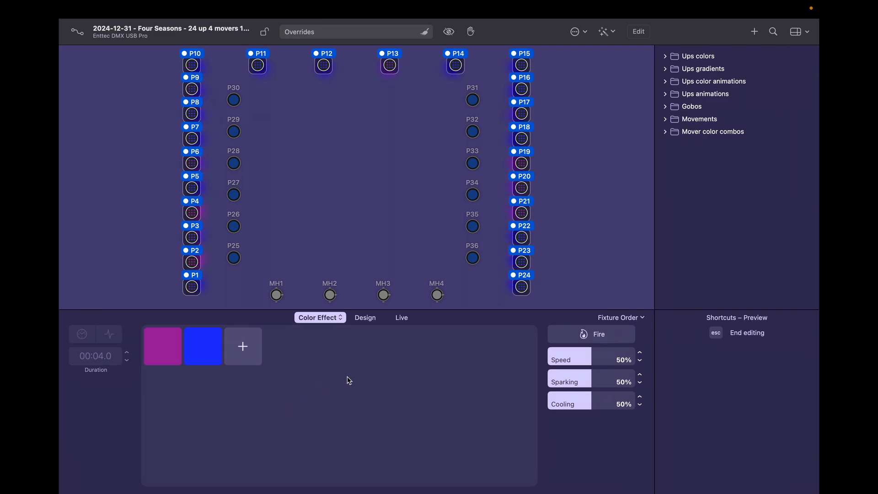
{"action": "left_click", "coordinate": [586, 333]}
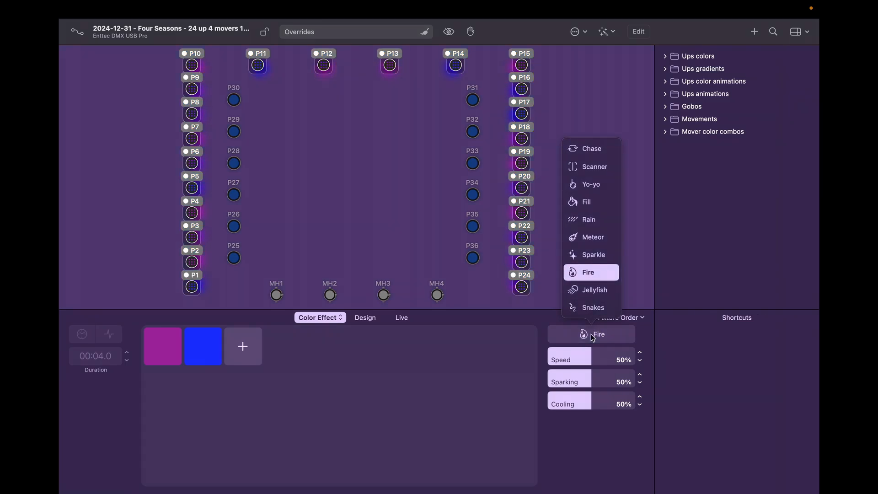
{"action": "left_click", "coordinate": [603, 291]}
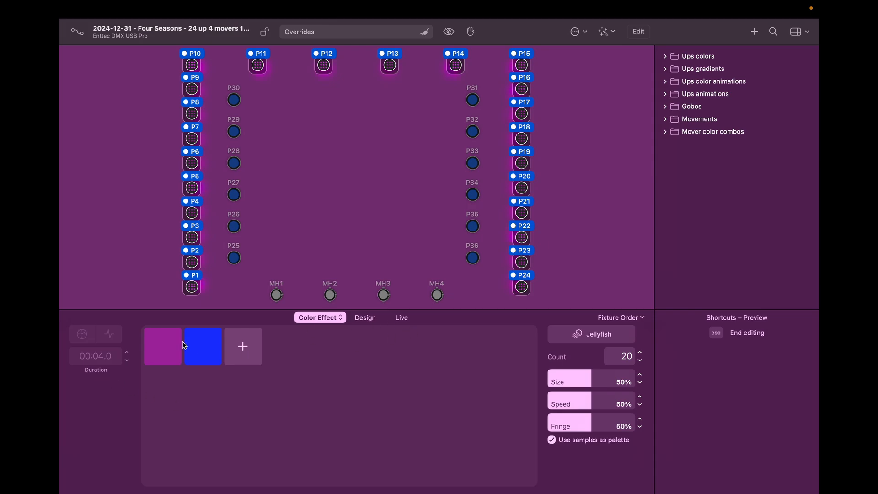
Step: Set the Jellyfish colours to green and yellow, and add red as a third colour
{"action": "left_click", "coordinate": [161, 352]}
{"action": "left_click", "coordinate": [194, 263]}
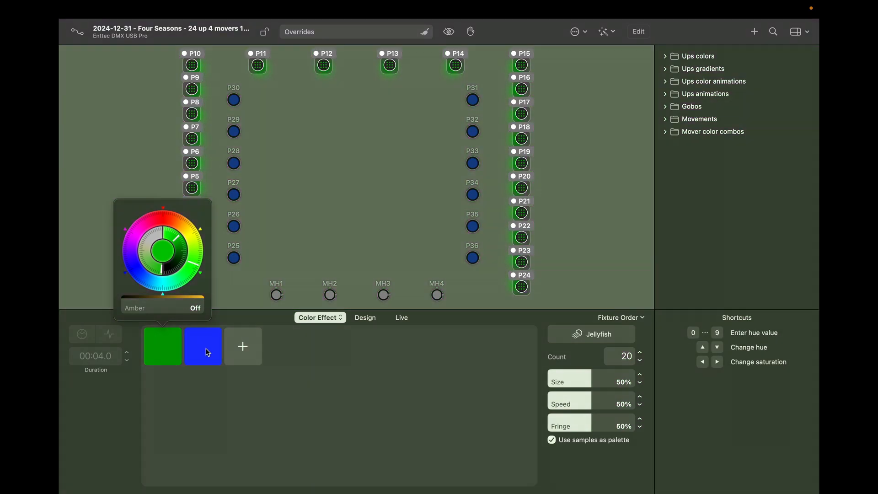
{"action": "left_click", "coordinate": [208, 352]}
{"action": "left_click", "coordinate": [229, 229]}
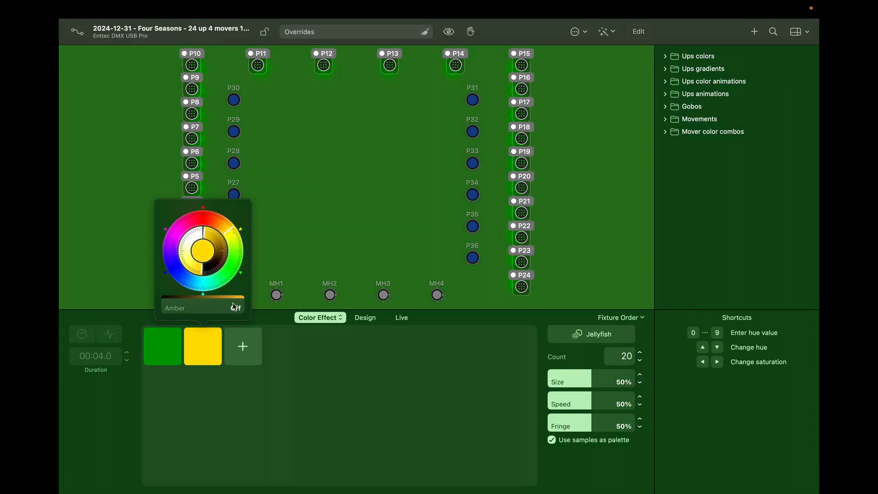
{"action": "left_click", "coordinate": [243, 346]}
{"action": "left_click", "coordinate": [336, 407]}
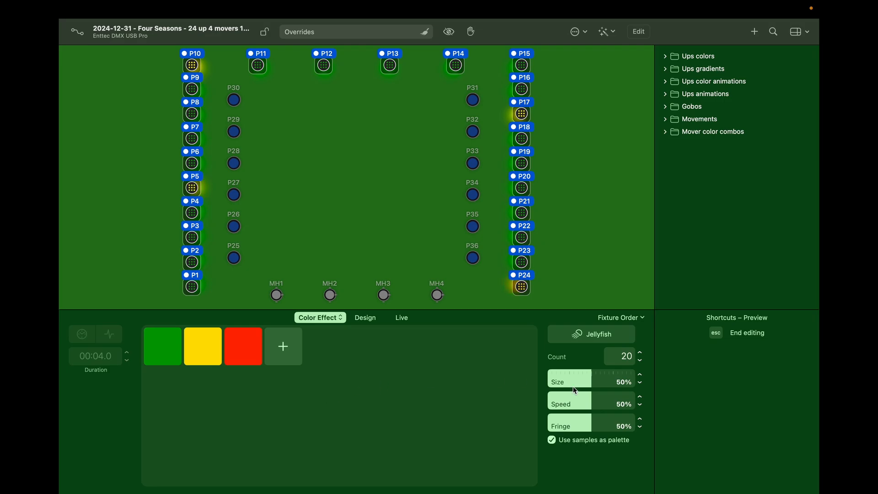
Step: Raise the Jellyfish Speed to 100% and shrink its Size to 11%
{"action": "left_click_drag", "start_coordinate": [616, 397], "coordinate": [638, 402]}
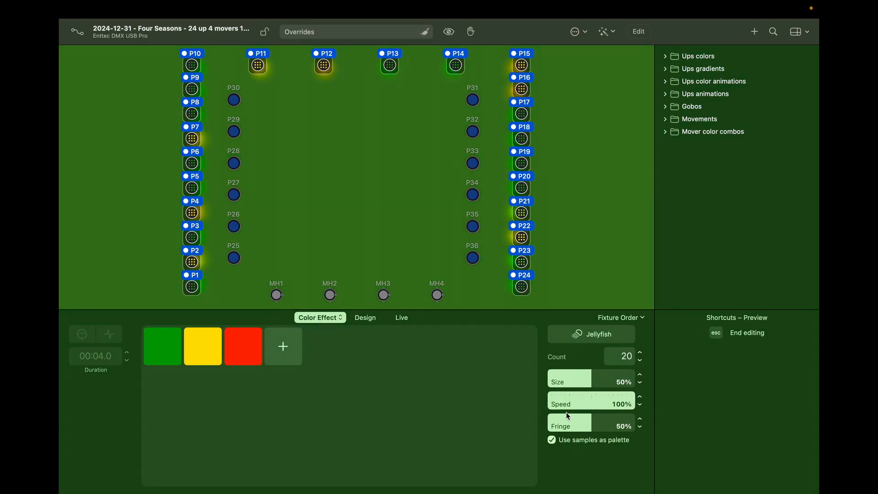
{"action": "left_click", "coordinate": [558, 381]}
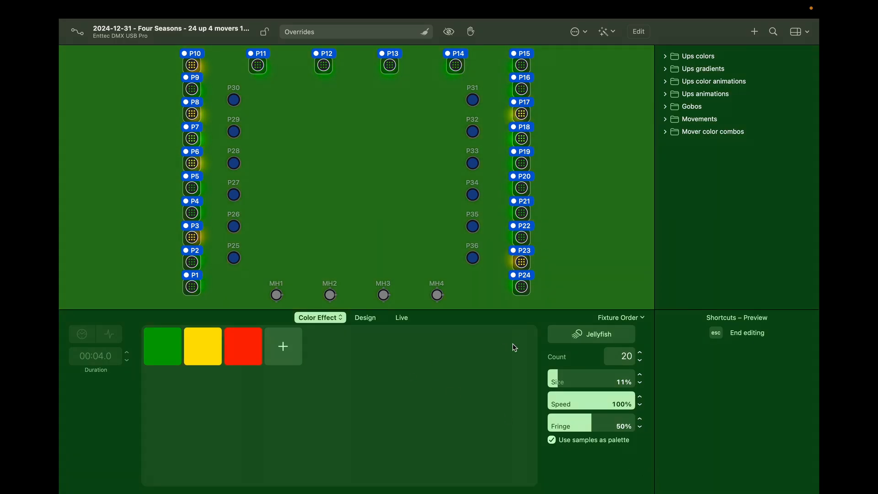
{"action": "left_click", "coordinate": [611, 333]}
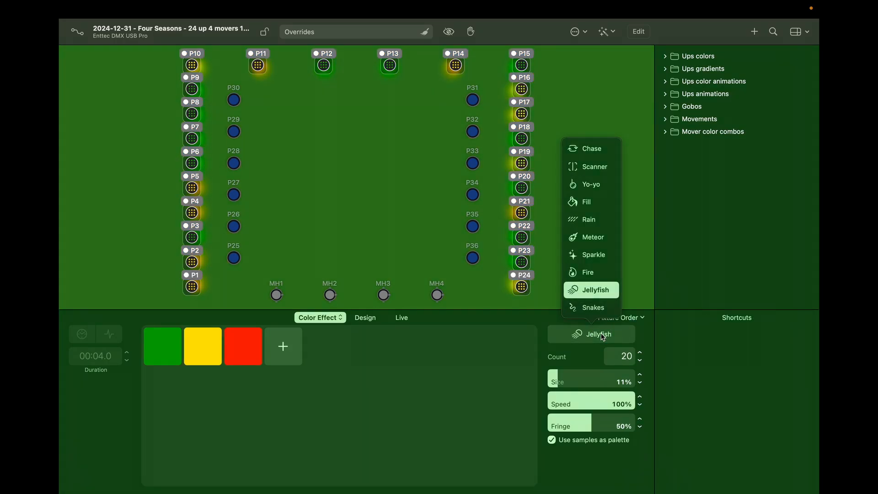
Step: Switch the effect to Snakes and desaturate the green colour to 25%
{"action": "left_click", "coordinate": [594, 308]}
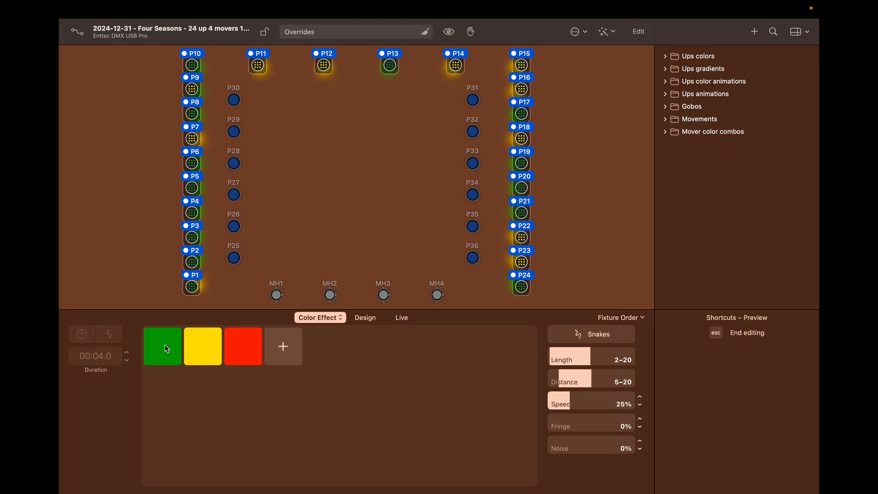
{"action": "left_click", "coordinate": [165, 344]}
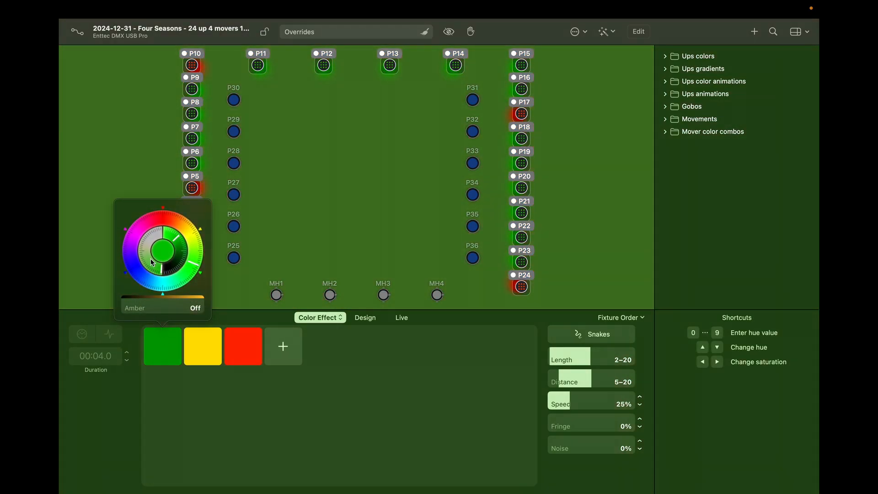
{"action": "mouse_move", "coordinate": [162, 269]}
{"action": "left_mouse_down"}
{"action": "mouse_move", "coordinate": [151, 240]}
{"action": "mouse_move", "coordinate": [161, 234]}
{"action": "mouse_move", "coordinate": [169, 267]}
{"action": "mouse_move", "coordinate": [158, 273]}
{"action": "left_mouse_up"}
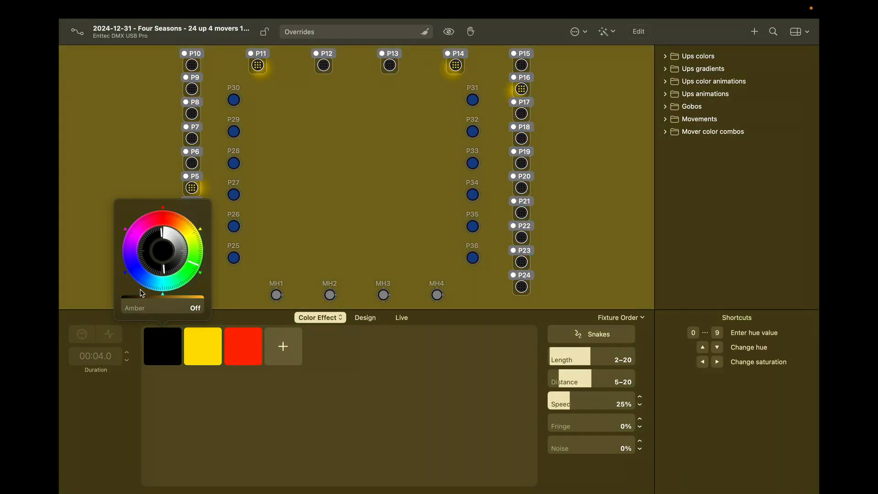
{"action": "left_click", "coordinate": [219, 438]}
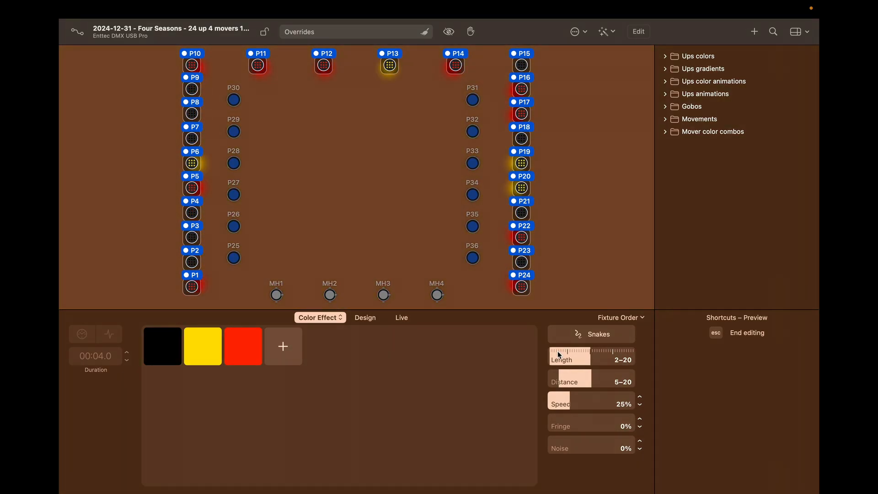
Step: Set the Snakes Length to 5–10, Distance to 5–9 and Speed to 12%
{"action": "left_click_drag", "start_coordinate": [576, 358], "coordinate": [568, 363]}
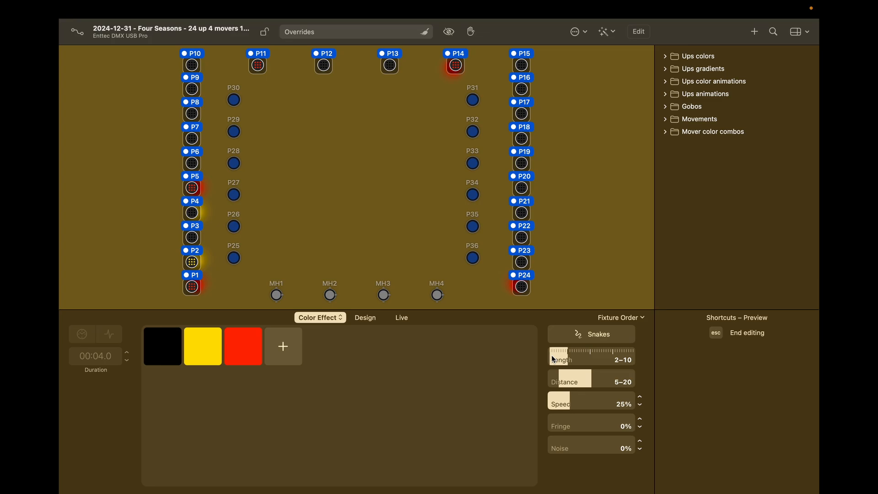
{"action": "left_click_drag", "start_coordinate": [554, 360], "coordinate": [557, 359]}
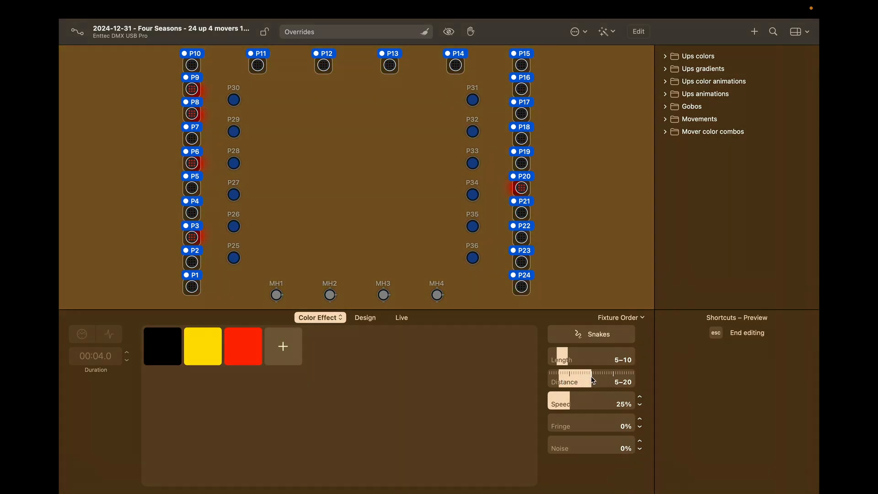
{"action": "left_click_drag", "start_coordinate": [591, 378], "coordinate": [570, 385]}
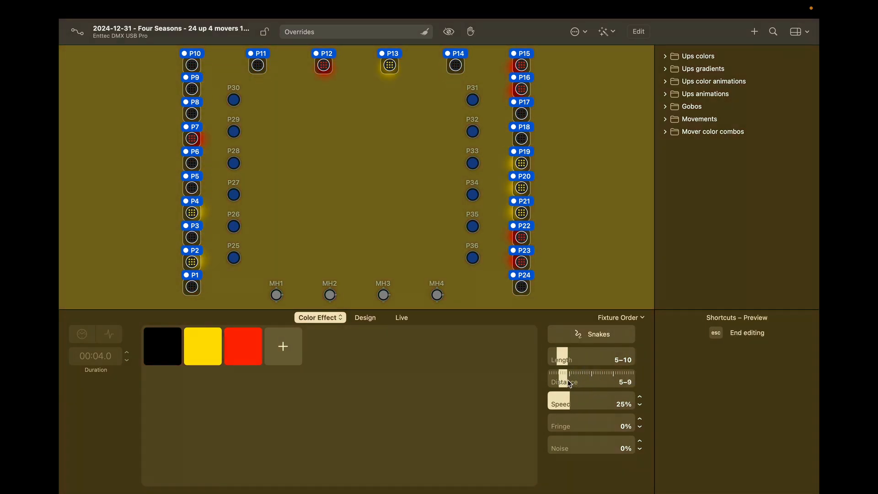
{"action": "left_click", "coordinate": [560, 404]}
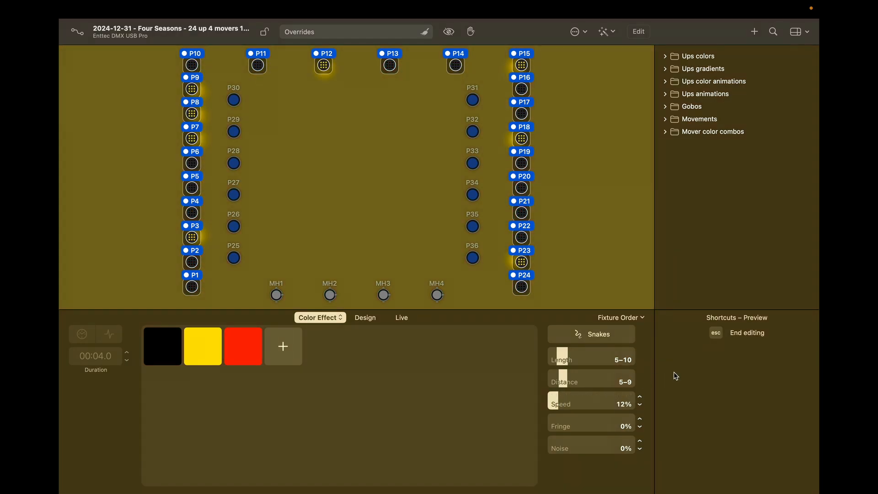
{"action": "left_click", "coordinate": [641, 318]}
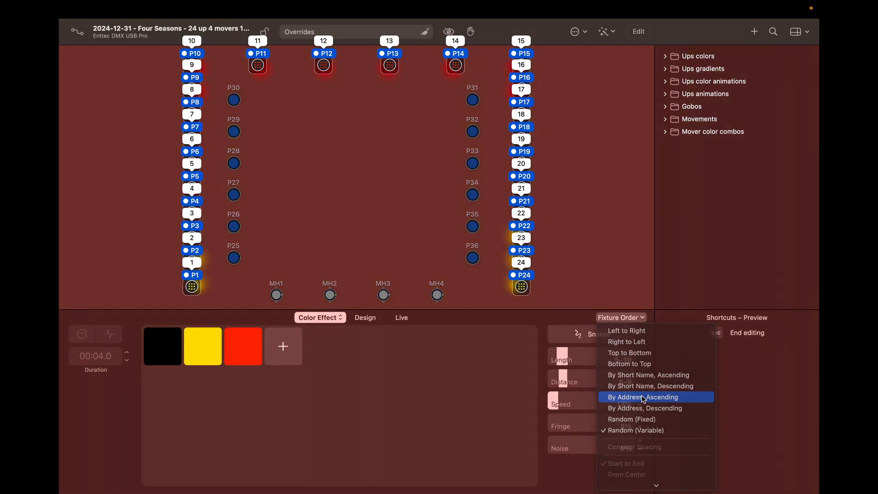
Step: Order the Snakes by fixture address ascending, then choose a different fixture order
{"action": "left_click", "coordinate": [644, 398]}
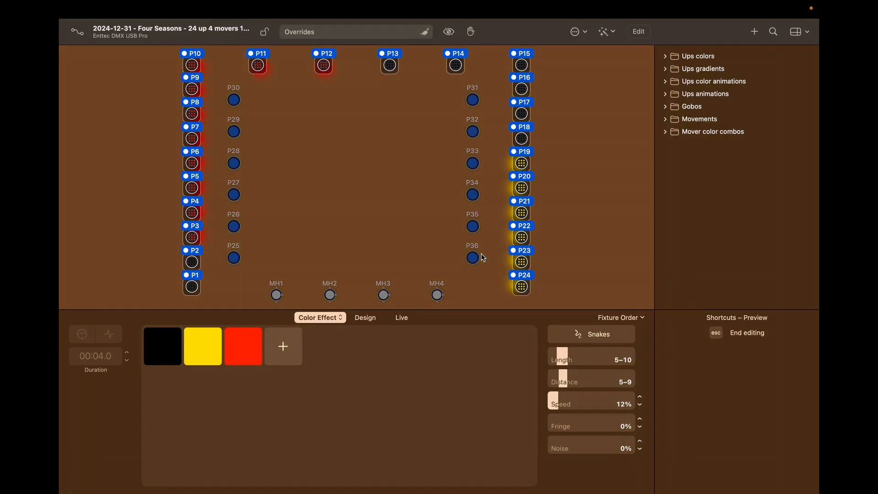
{"action": "left_click", "coordinate": [643, 318]}
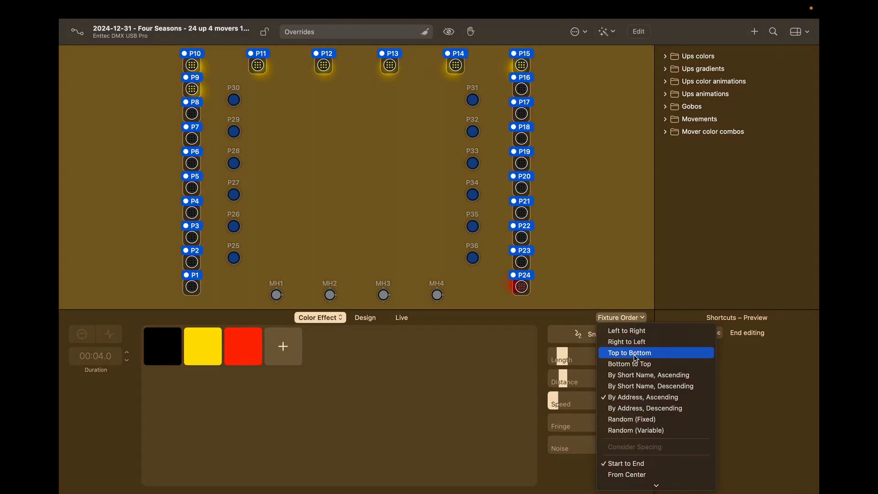
{"action": "left_click", "coordinate": [630, 353]}
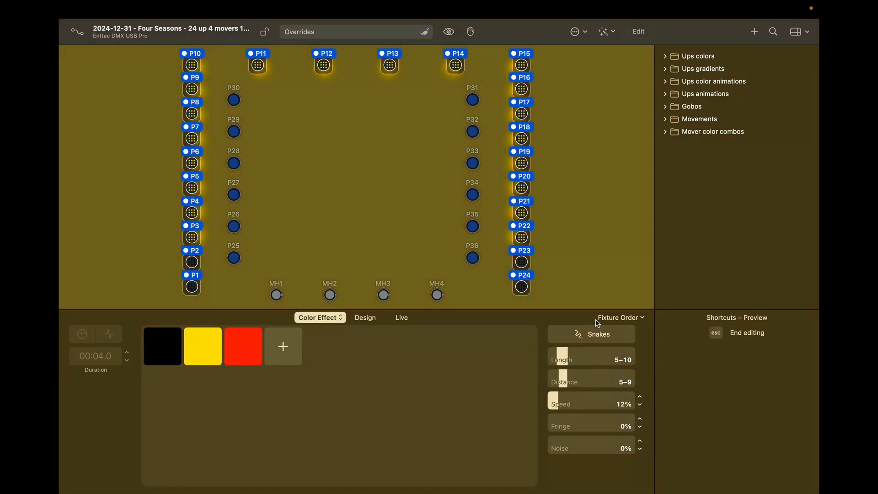
{"action": "left_click", "coordinate": [596, 338]}
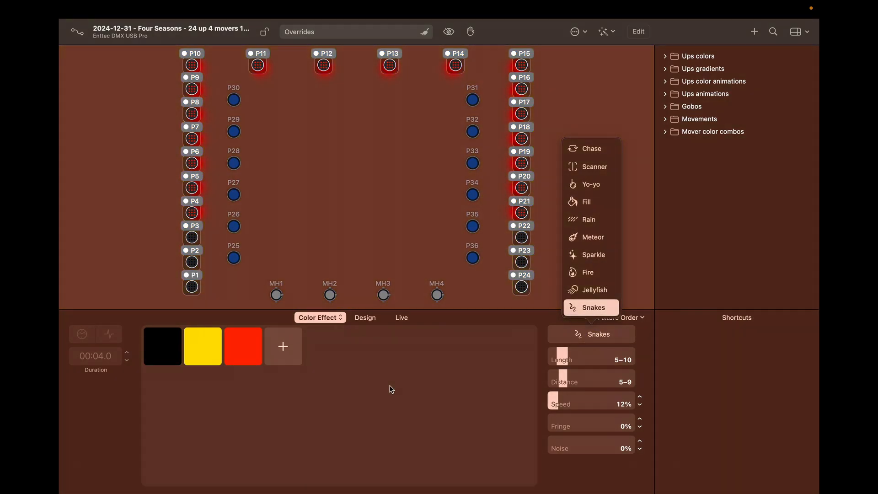
Step: Dismiss the effect-type list, keeping Snakes as the colour effect
{"action": "left_click", "coordinate": [391, 389]}
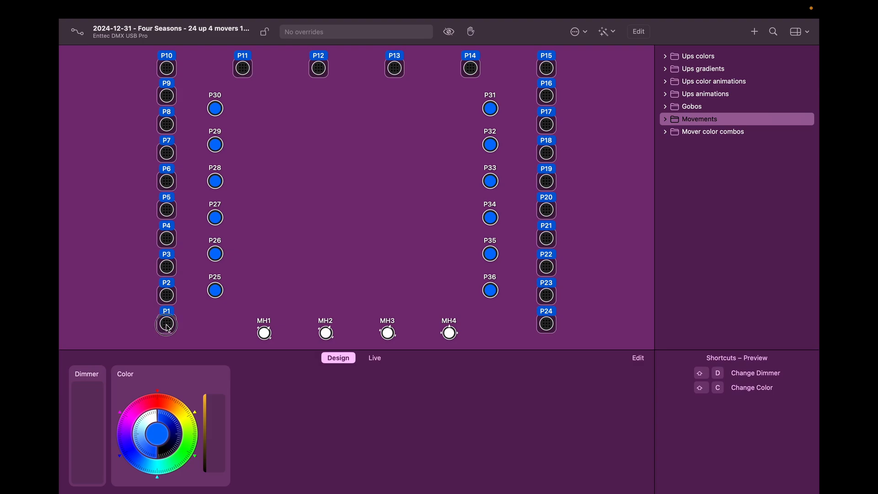
Step: Bring the P1–P24 dimmer to full, colour them magenta, and add a Yo-yo dimmer effect
{"action": "left_click_drag", "start_coordinate": [90, 415], "coordinate": [102, 338]}
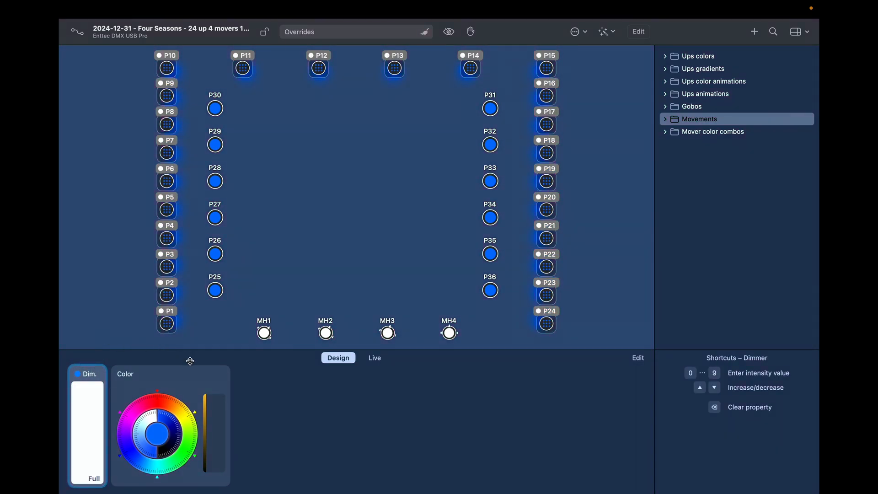
{"action": "left_click", "coordinate": [126, 424]}
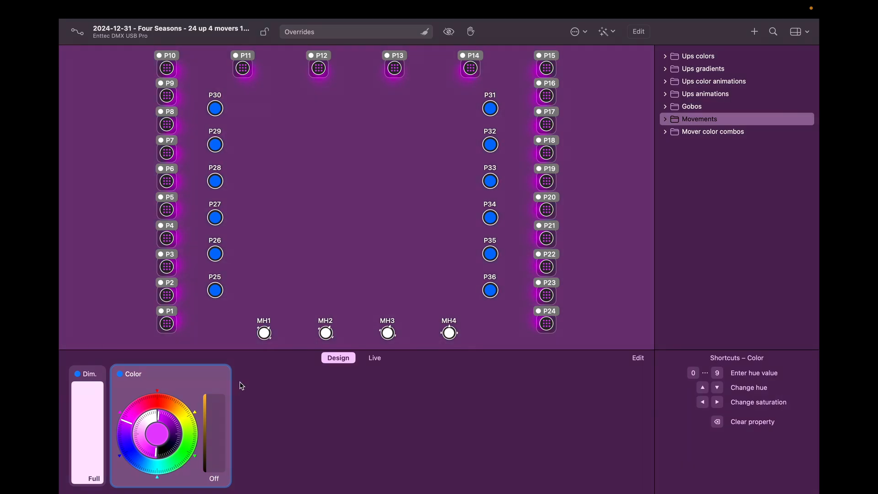
{"action": "left_click", "coordinate": [100, 374]}
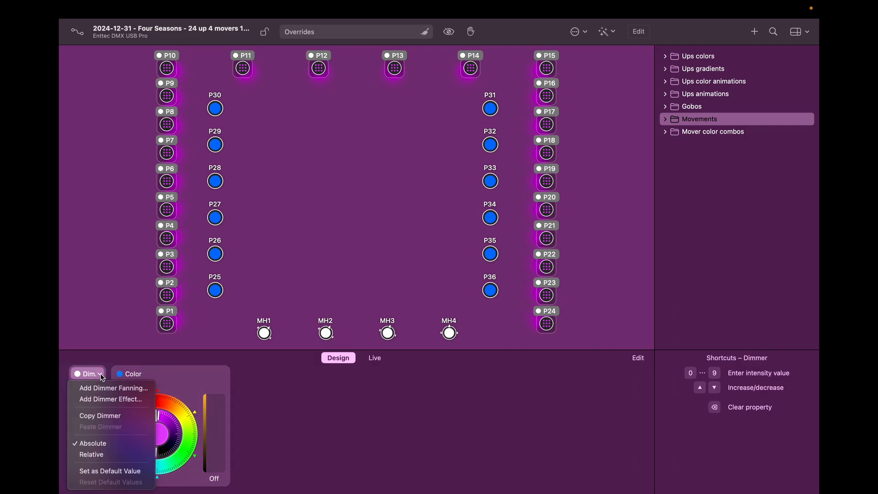
{"action": "left_click", "coordinate": [107, 400]}
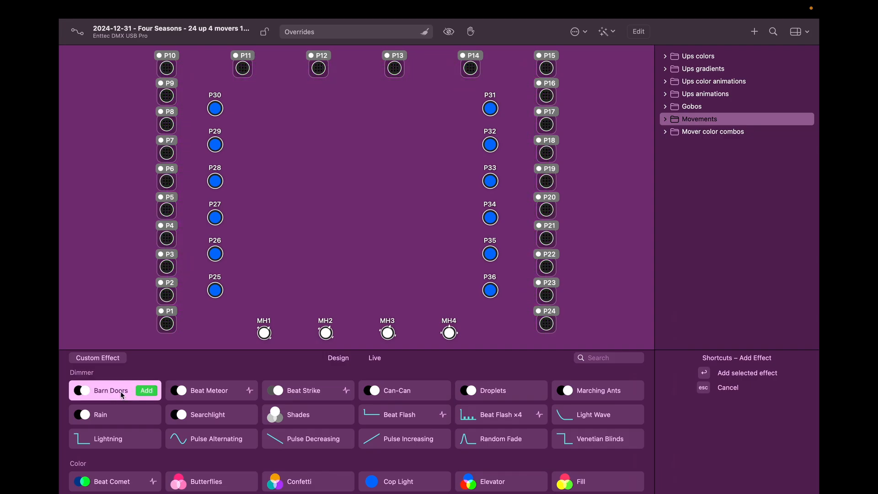
{"action": "left_click", "coordinate": [148, 392]}
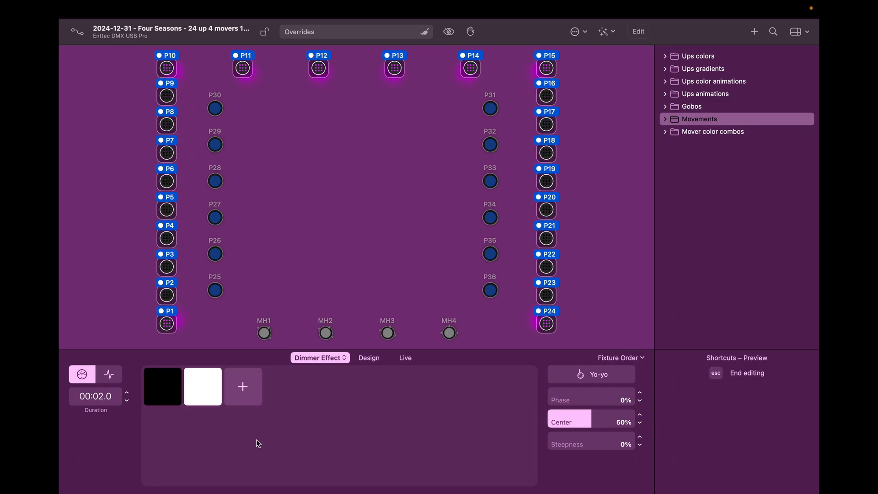
Step: Raise the Yo-yo's dark step to 50% intensity and finish editing the dimmer effect
{"action": "left_click", "coordinate": [162, 386]}
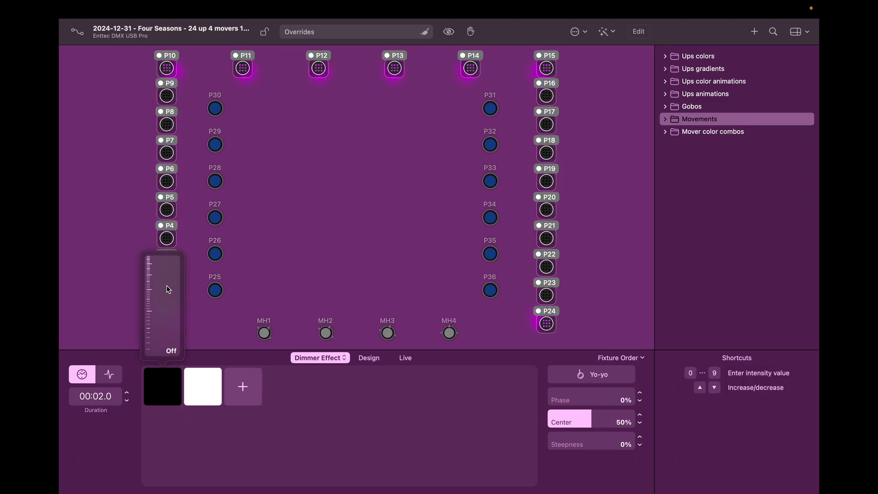
{"action": "left_click_drag", "start_coordinate": [167, 286], "coordinate": [163, 281]}
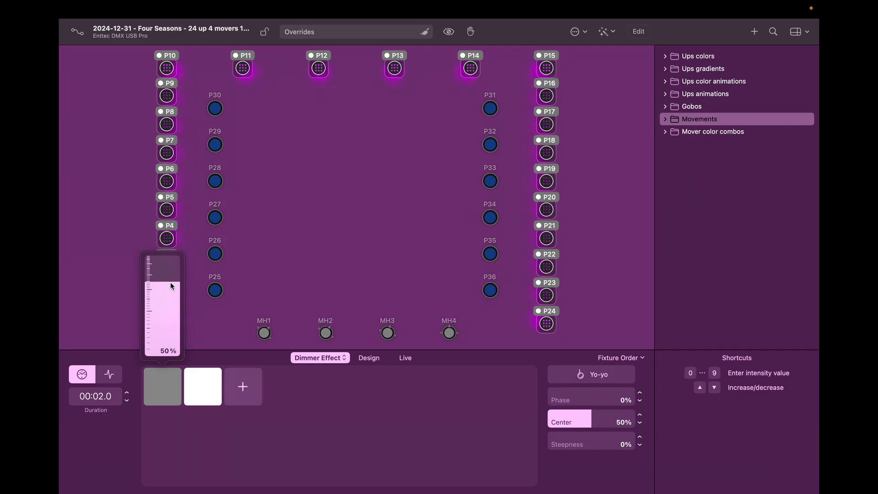
{"action": "left_click", "coordinate": [188, 449]}
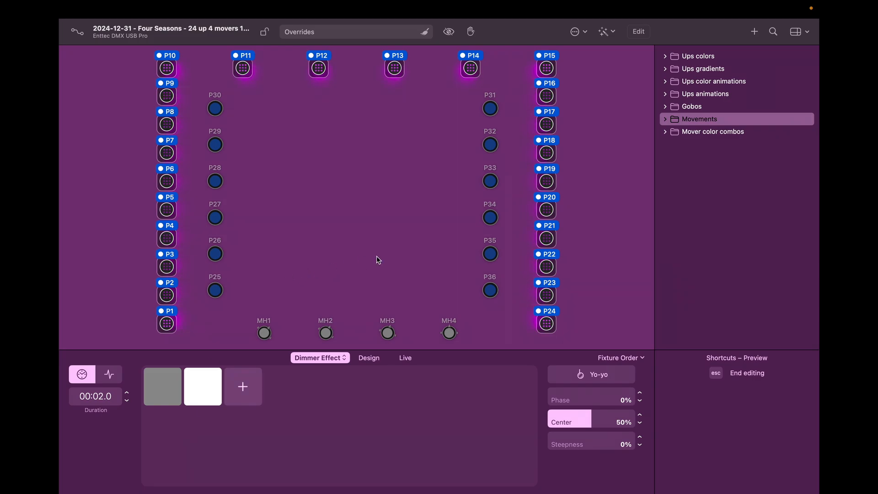
{"action": "key", "text": "Escape"}
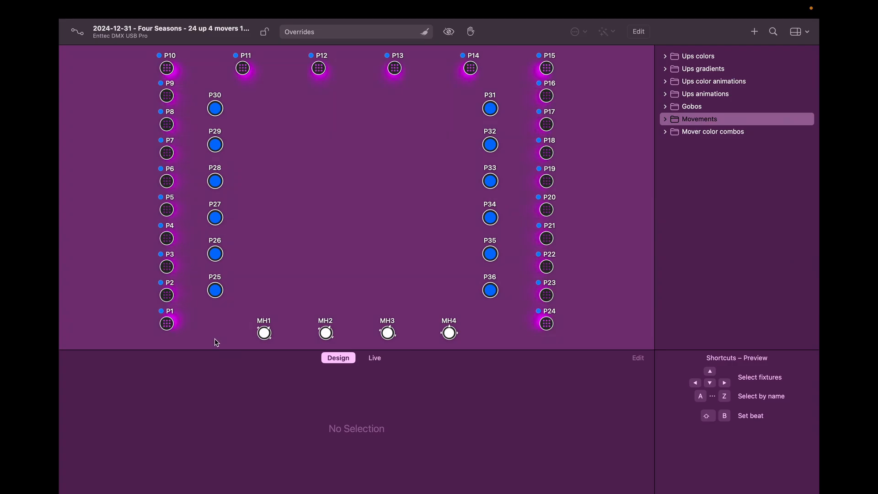
Step: Select P1–P24, add a colour fan from red at P1/P24 to blue at P10–P15, then deselect them
{"action": "double_click", "coordinate": [171, 330]}
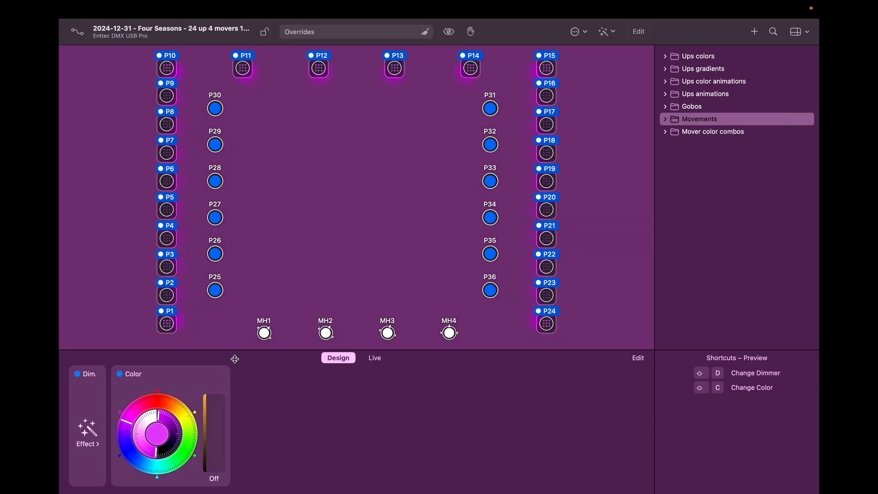
{"action": "left_click", "coordinate": [224, 375]}
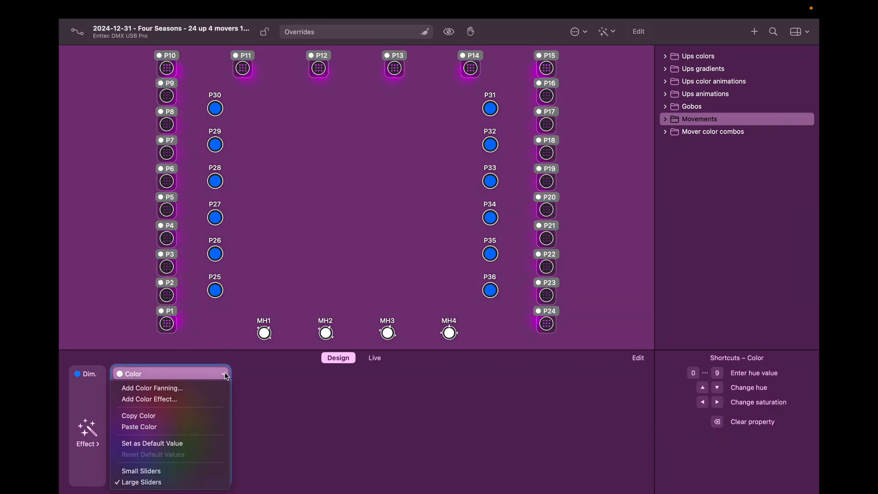
{"action": "left_click", "coordinate": [201, 388]}
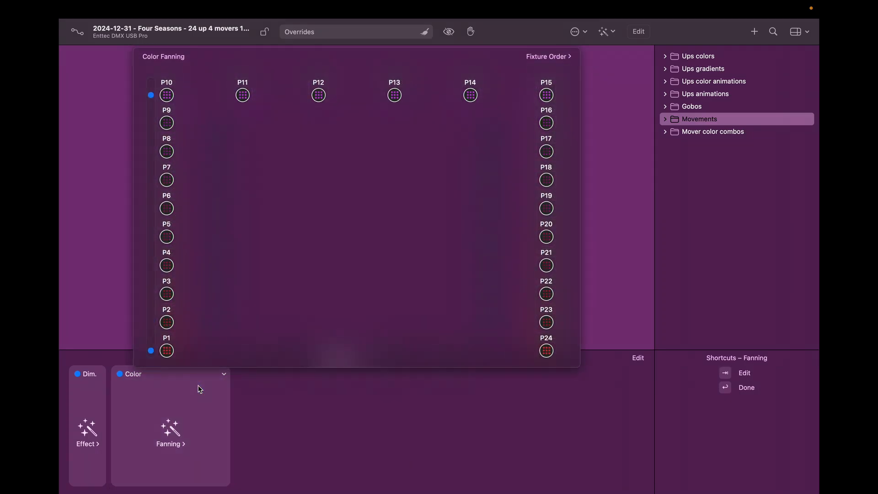
{"action": "left_click", "coordinate": [167, 350]}
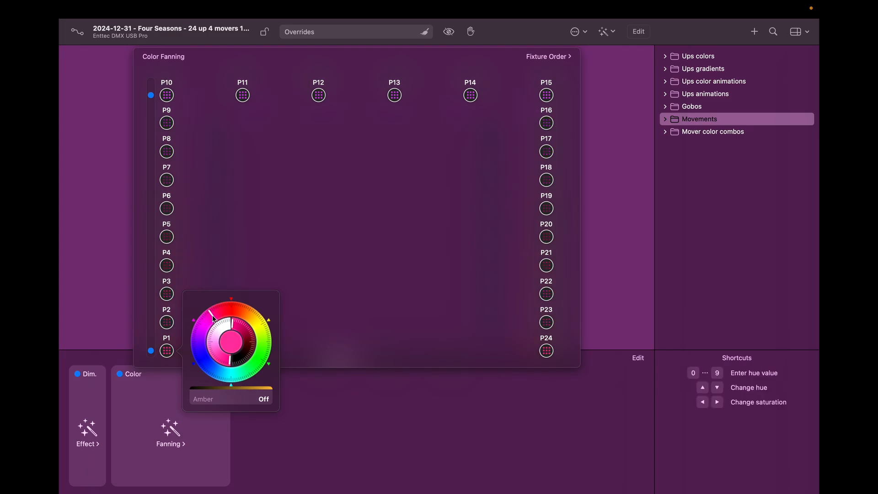
{"action": "left_click", "coordinate": [173, 99]}
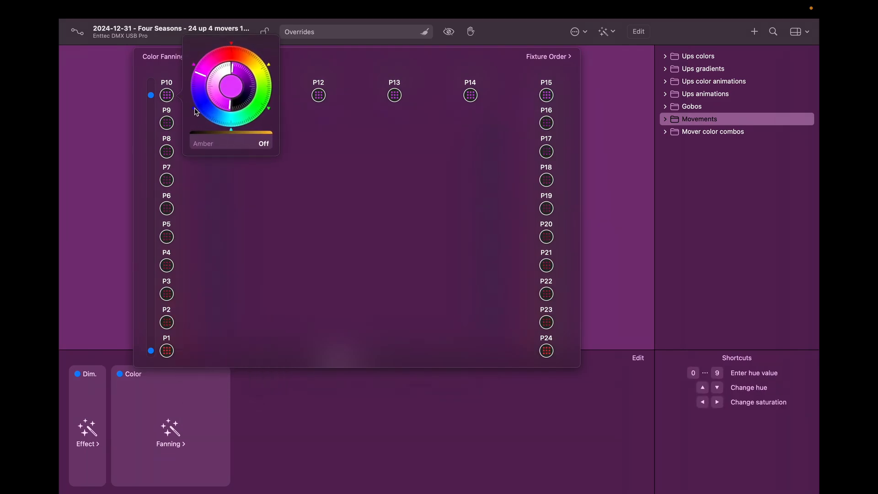
{"action": "left_click", "coordinate": [214, 120]}
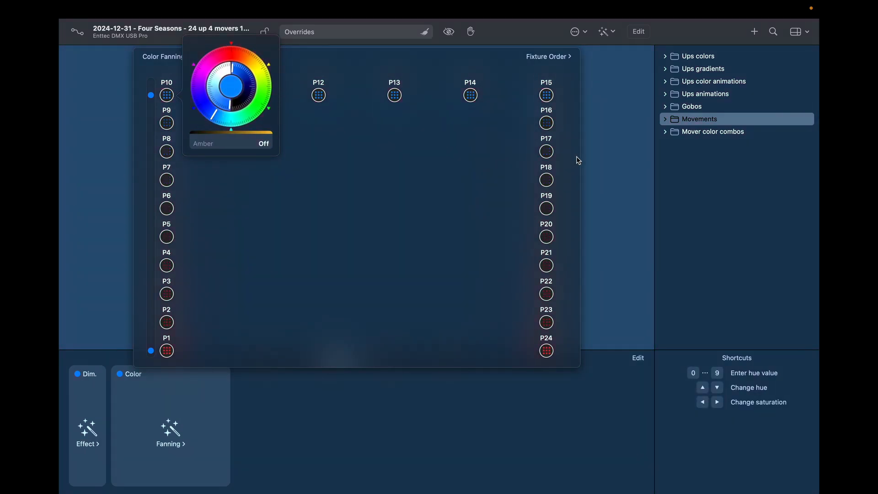
{"action": "left_click", "coordinate": [651, 146]}
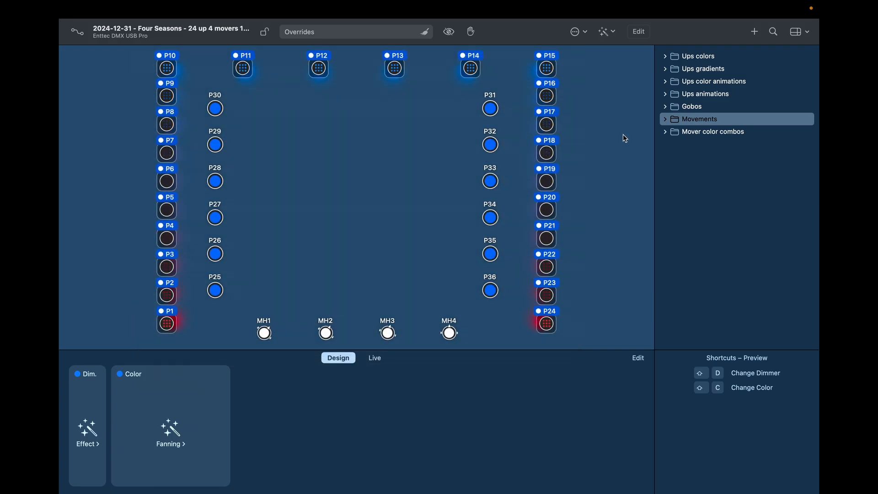
{"action": "left_click", "coordinate": [316, 244]}
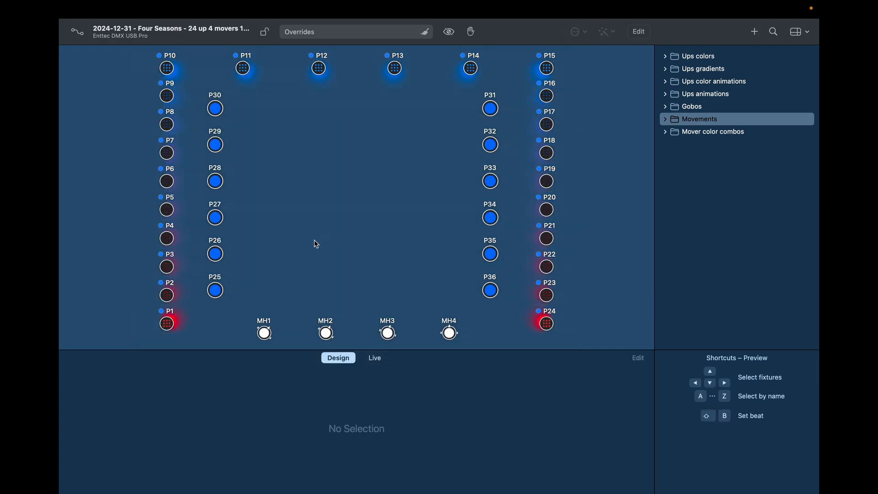
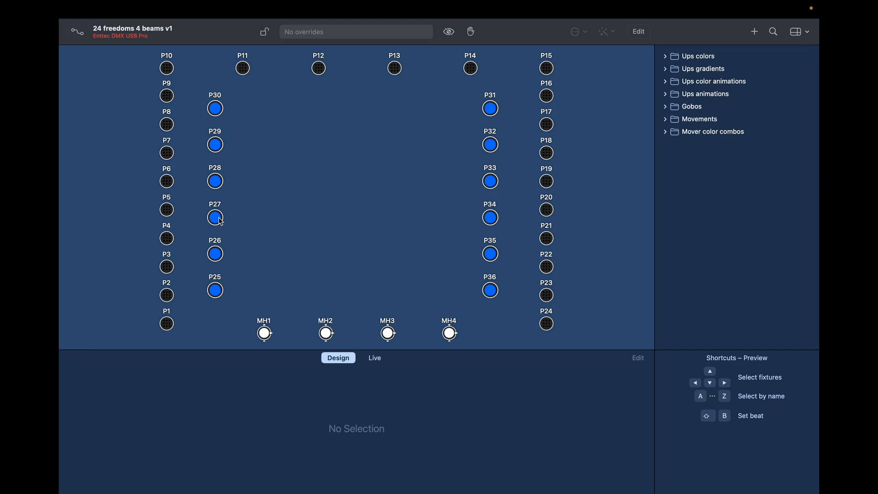
Step: Select pars P1–P24, raise their dimmer to Full, and add a Rainbow Wave colour effect
{"action": "double_click", "coordinate": [168, 325]}
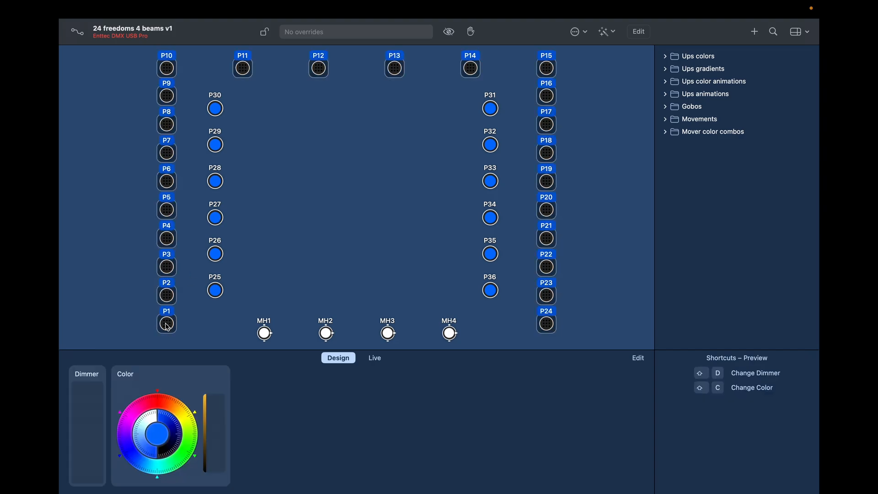
{"action": "left_click_drag", "start_coordinate": [103, 405], "coordinate": [86, 387]}
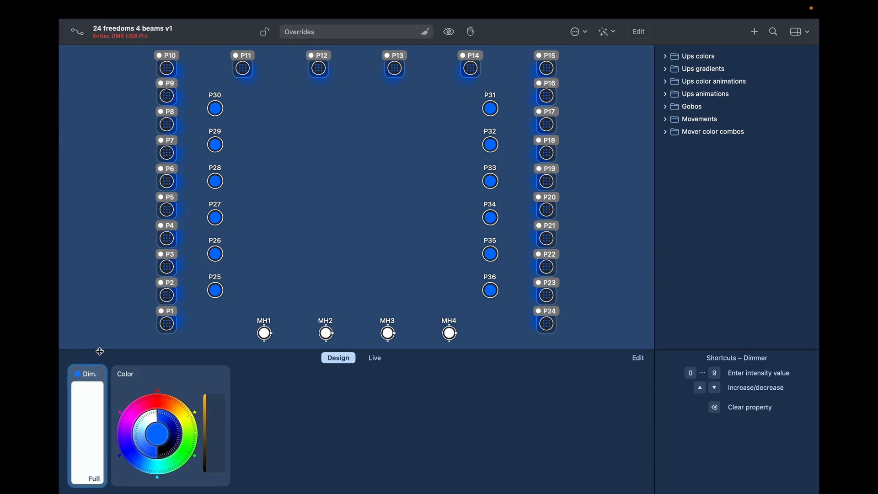
{"action": "left_click", "coordinate": [228, 376]}
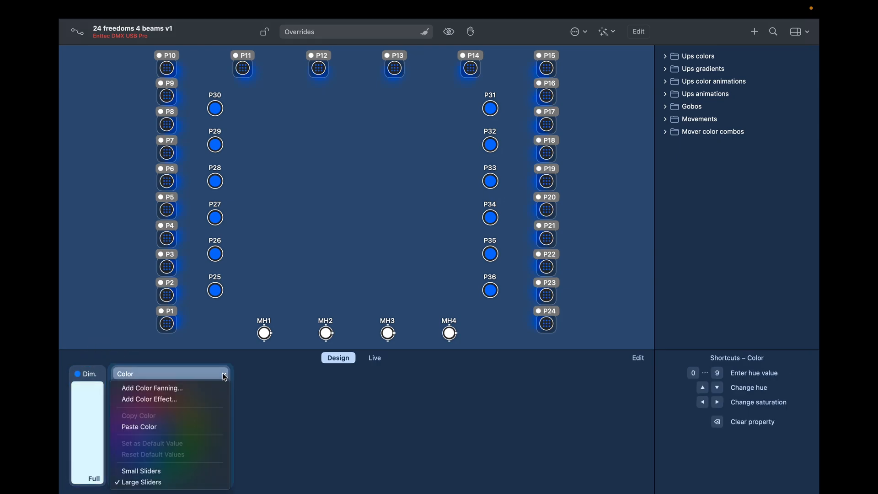
{"action": "left_click", "coordinate": [206, 399]}
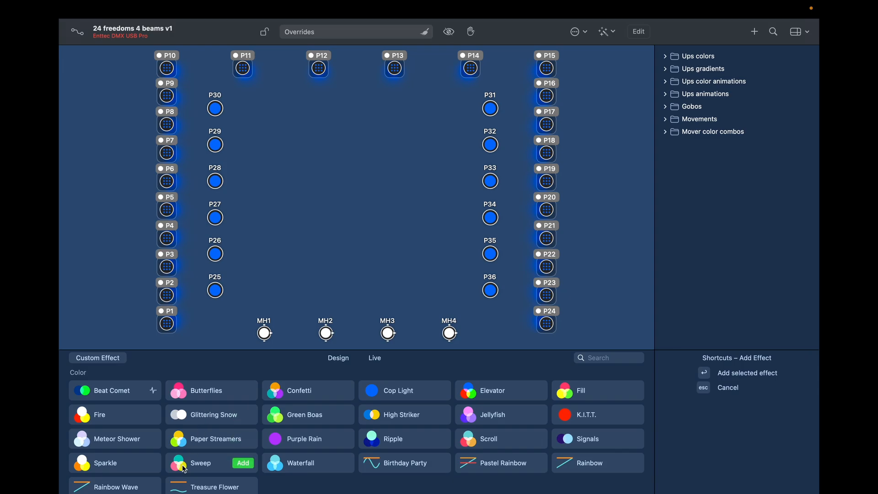
{"action": "left_click", "coordinate": [105, 488]}
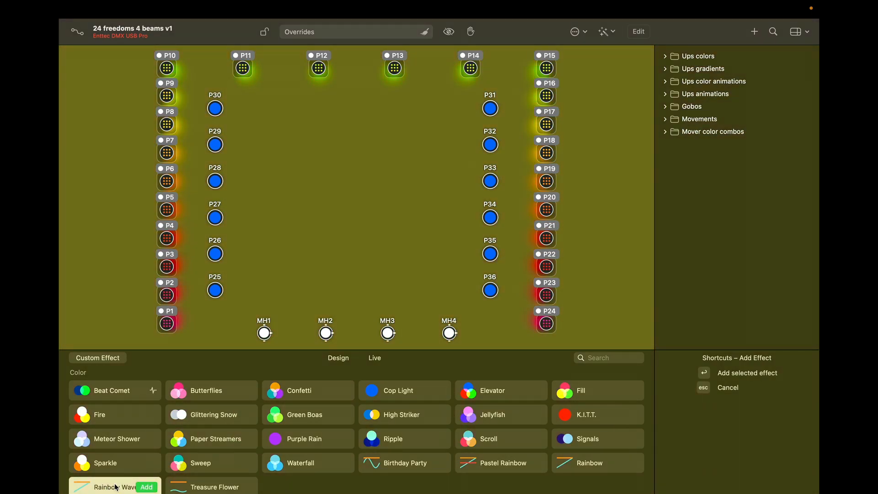
{"action": "left_click", "coordinate": [114, 486]}
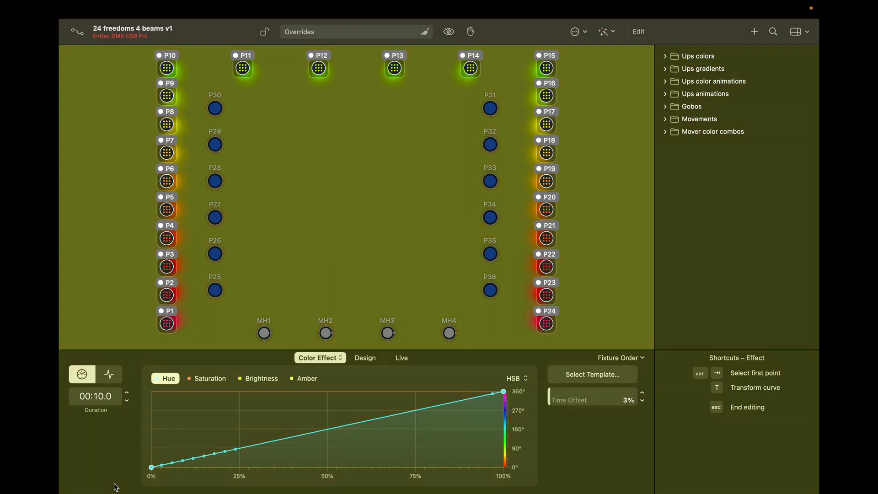
Step: Switch the Rainbow Wave hue curve to the Sine template and raise its lowest hue to about 170°
{"action": "left_click", "coordinate": [596, 376]}
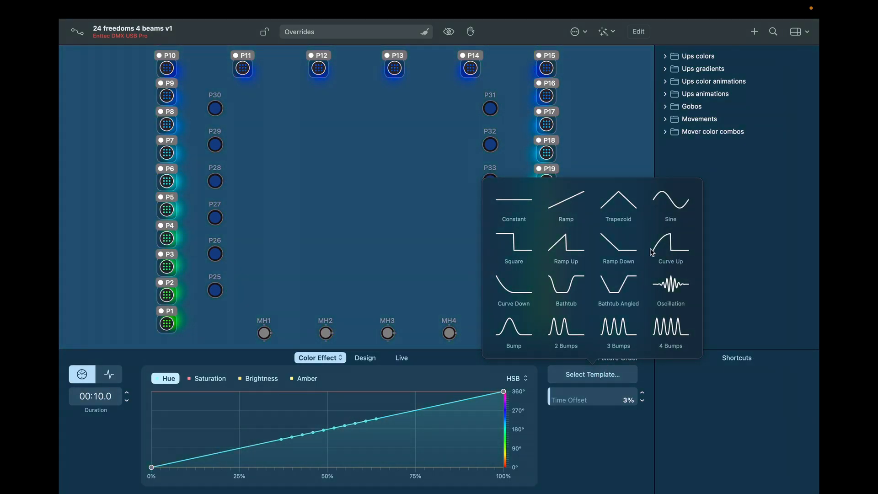
{"action": "left_click", "coordinate": [671, 205]}
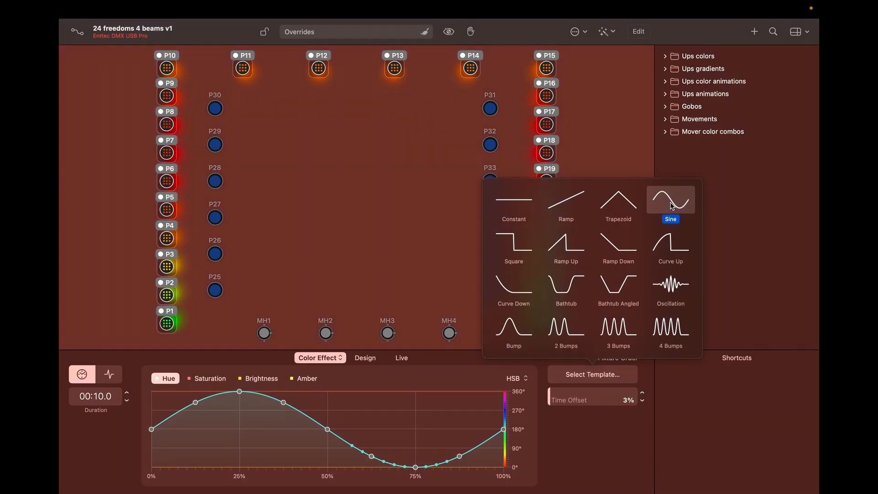
{"action": "left_click", "coordinate": [595, 438]}
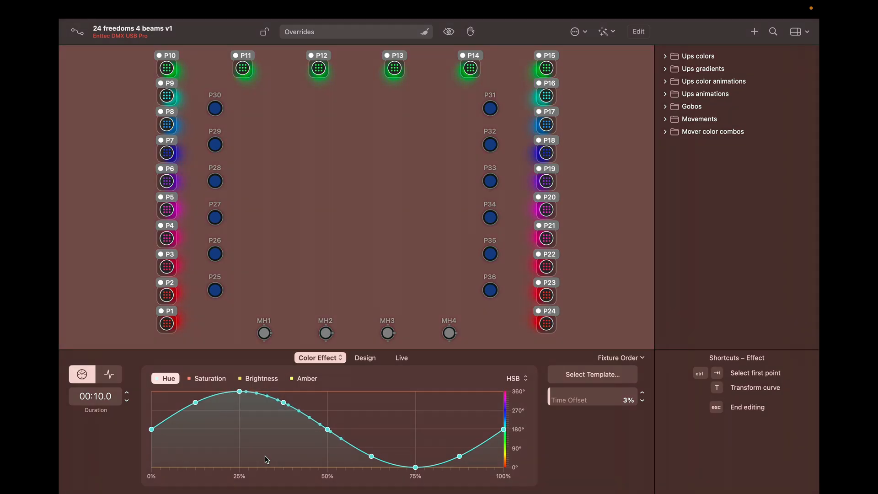
{"action": "right_click", "coordinate": [265, 456]}
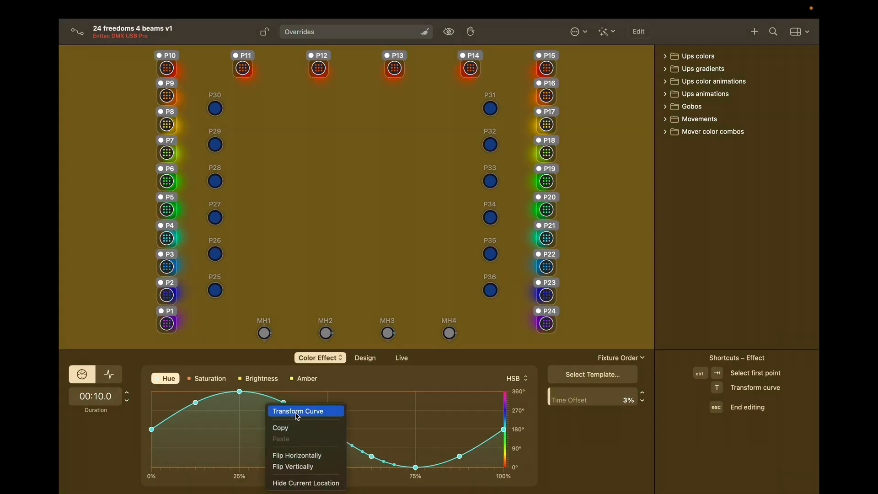
{"action": "left_click", "coordinate": [297, 412]}
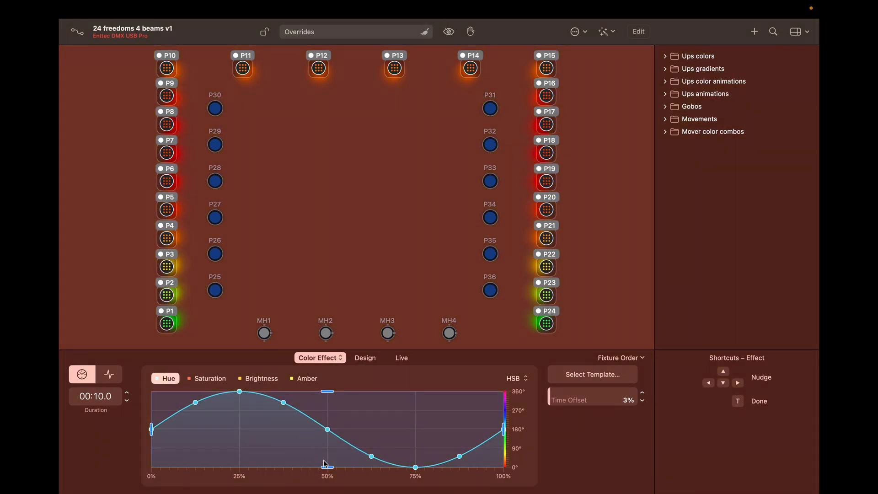
{"action": "left_click_drag", "start_coordinate": [328, 466], "coordinate": [326, 429]}
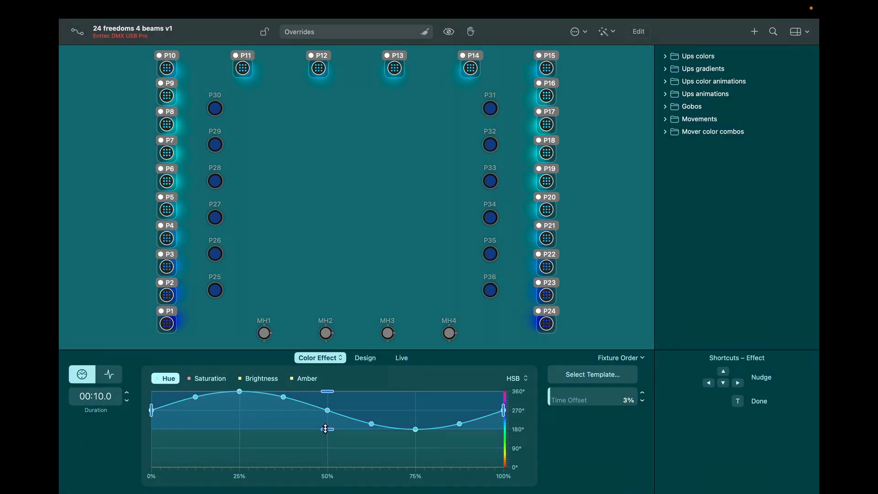
{"action": "key", "text": "t"}
{"action": "left_click", "coordinate": [315, 243]}
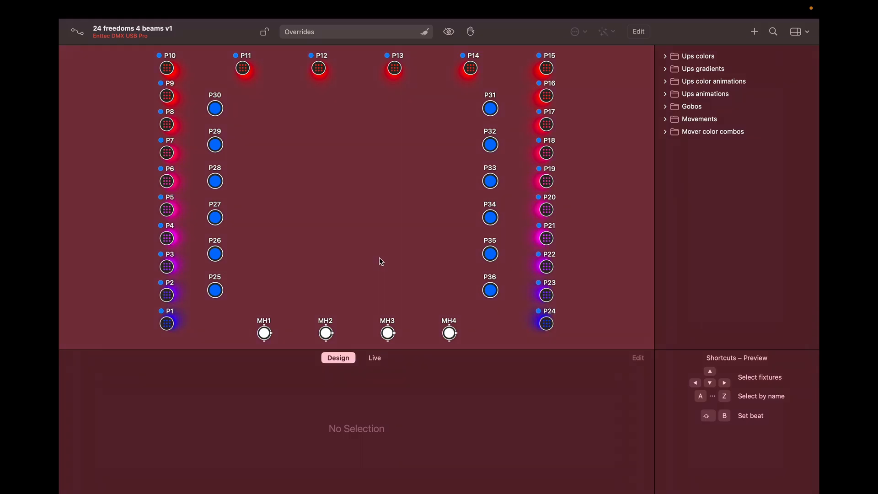
Step: Select P1–P24 again and add the Rain dimmer effect to them
{"action": "double_click", "coordinate": [167, 325]}
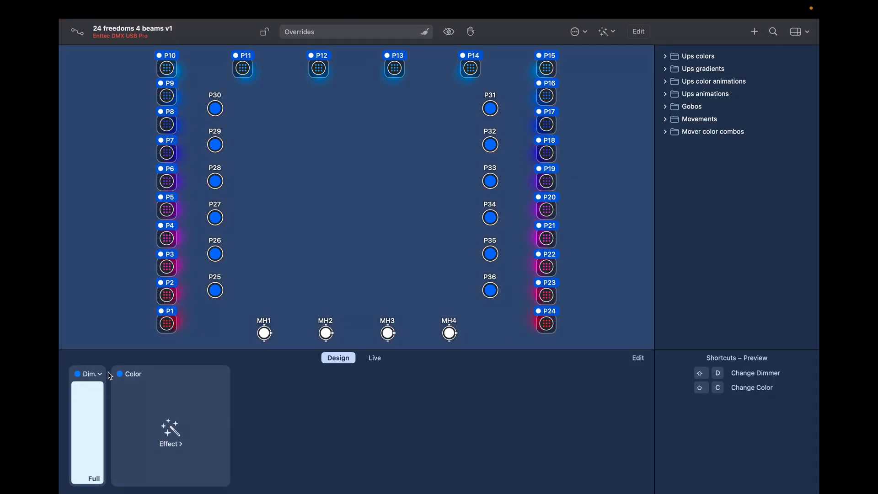
{"action": "left_click", "coordinate": [101, 374]}
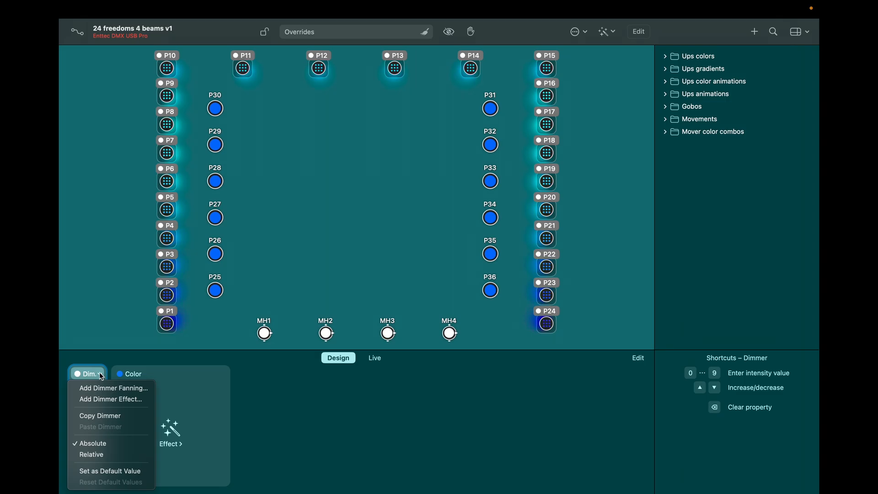
{"action": "left_click", "coordinate": [103, 399]}
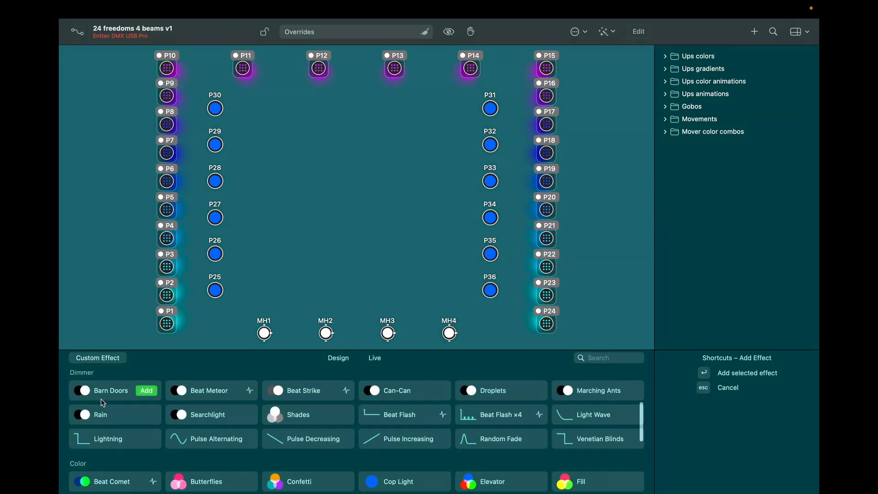
{"action": "left_click", "coordinate": [209, 390]}
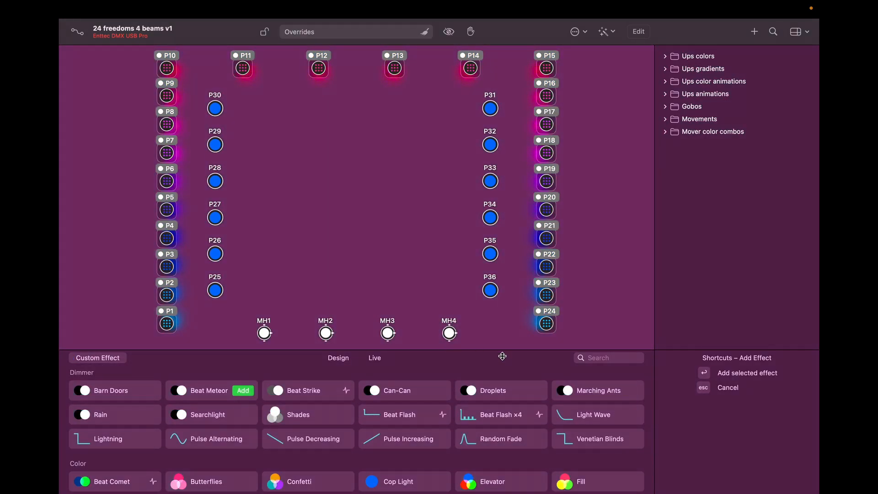
{"action": "left_click", "coordinate": [502, 392]}
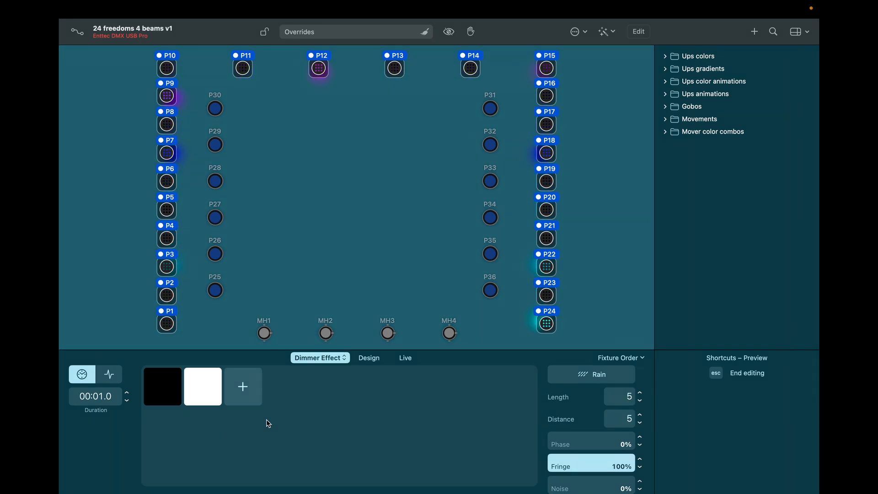
Step: Raise the Rain effect's dark step to 70% intensity and close the effect editor
{"action": "left_click", "coordinate": [170, 390]}
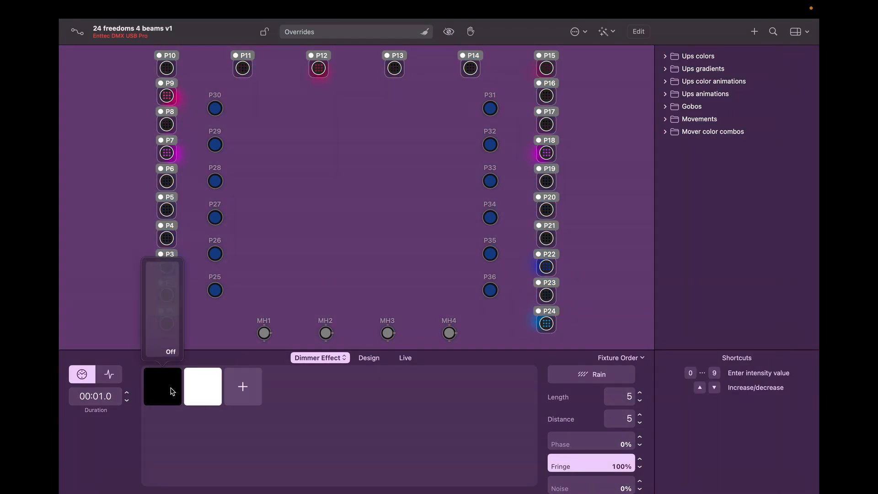
{"action": "left_click", "coordinate": [163, 277]}
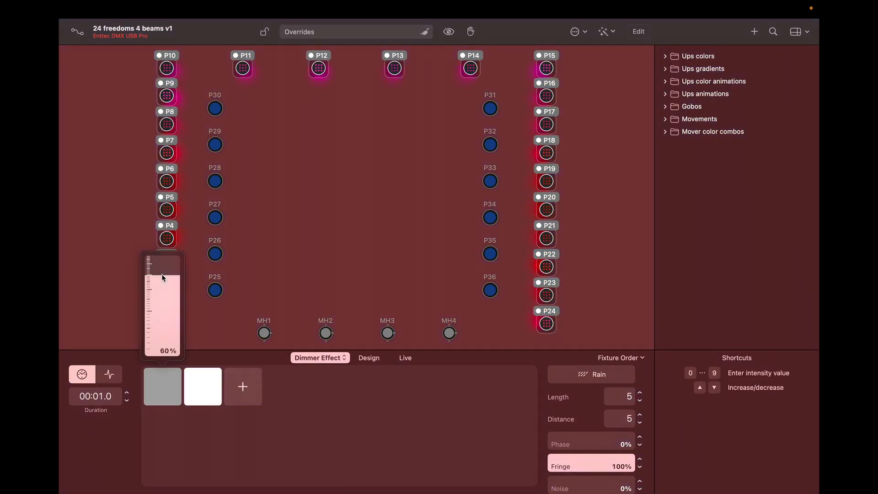
{"action": "left_click_drag", "start_coordinate": [163, 277], "coordinate": [161, 268]}
{"action": "left_click", "coordinate": [285, 392]}
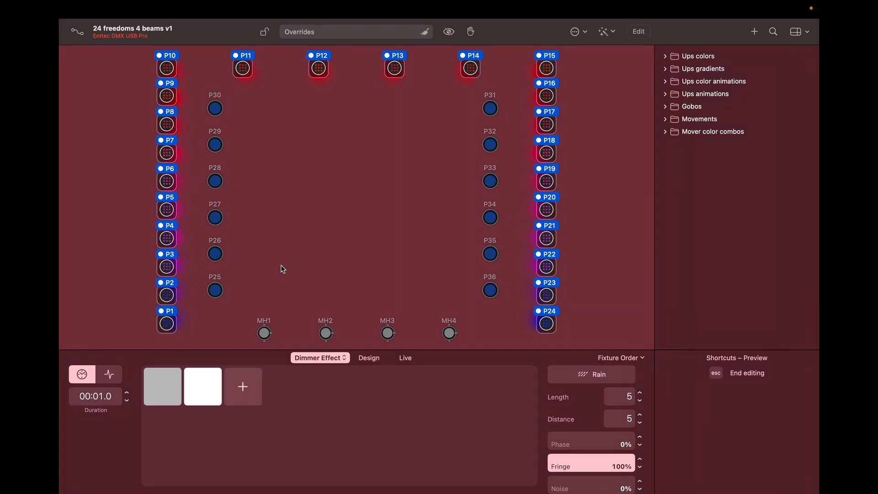
{"action": "key", "text": "Escape"}
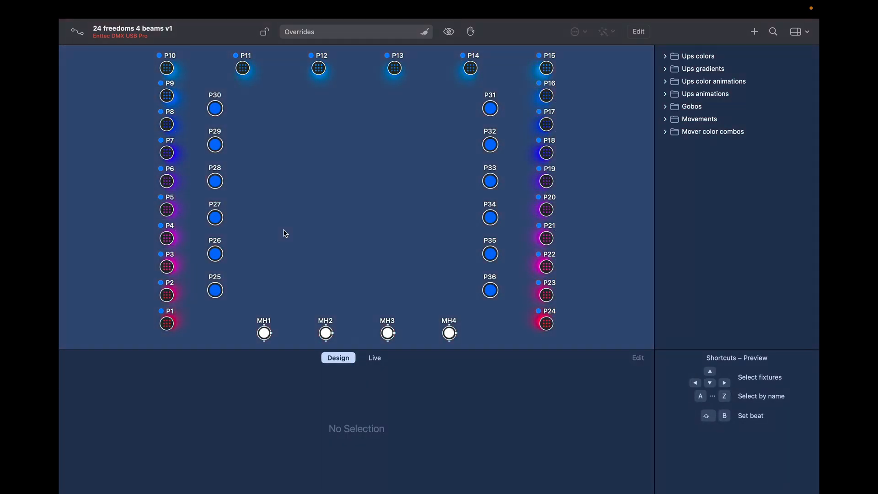
Step: Select pars P25–P36, bring them to full intensity, and start colour fanning
{"action": "left_click", "coordinate": [217, 292]}
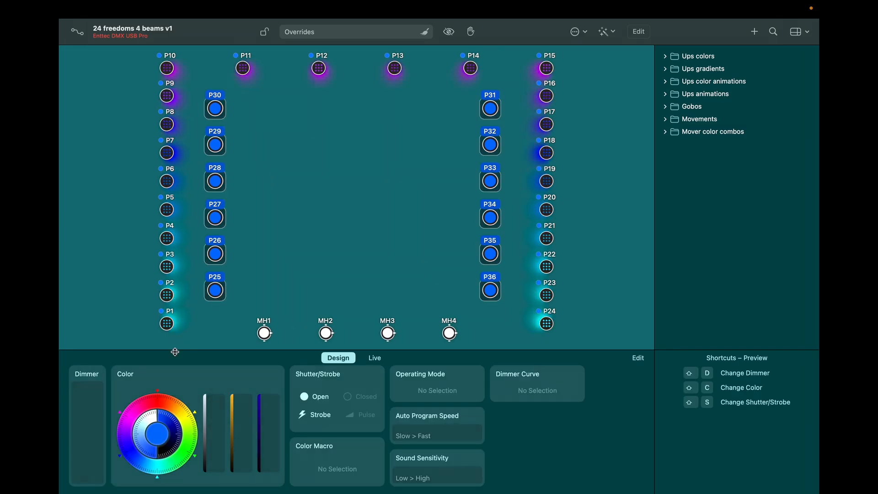
{"action": "key", "text": "shift+d"}
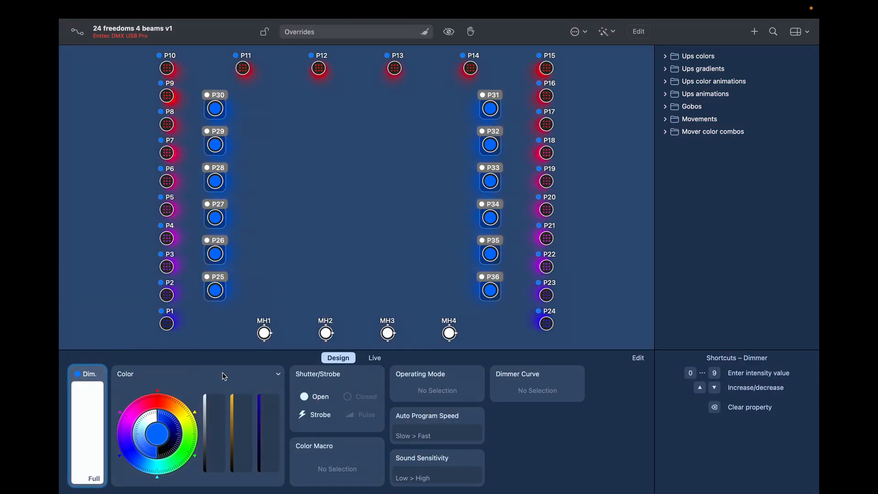
{"action": "left_click", "coordinate": [279, 376]}
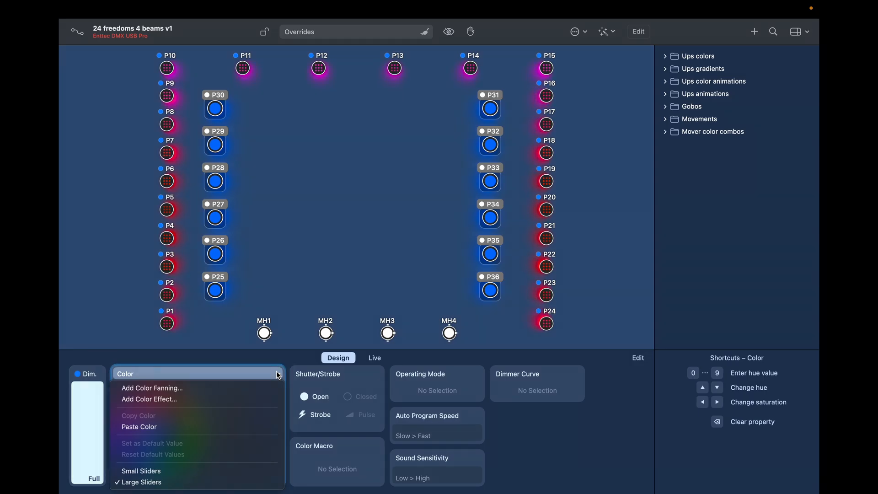
{"action": "left_click", "coordinate": [269, 389]}
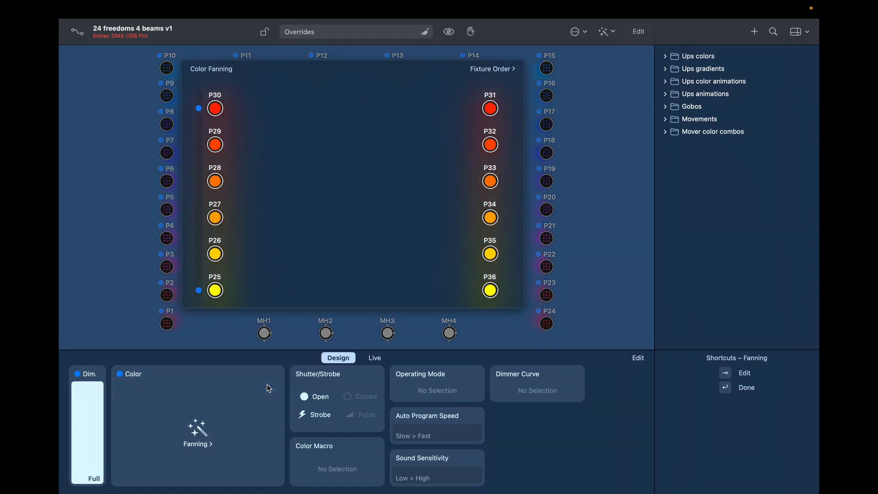
Step: Fan the colours from blue at P25 to purple at P30, then apply the fan
{"action": "left_click", "coordinate": [214, 293]}
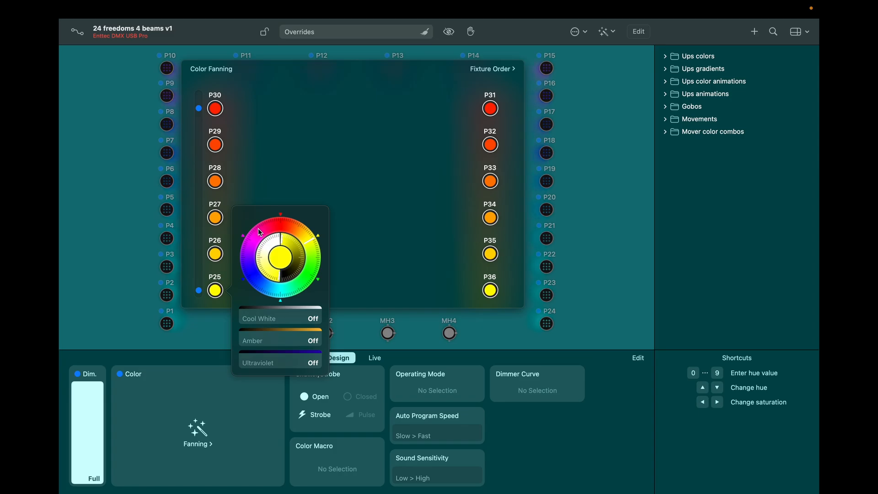
{"action": "left_click", "coordinate": [267, 293]}
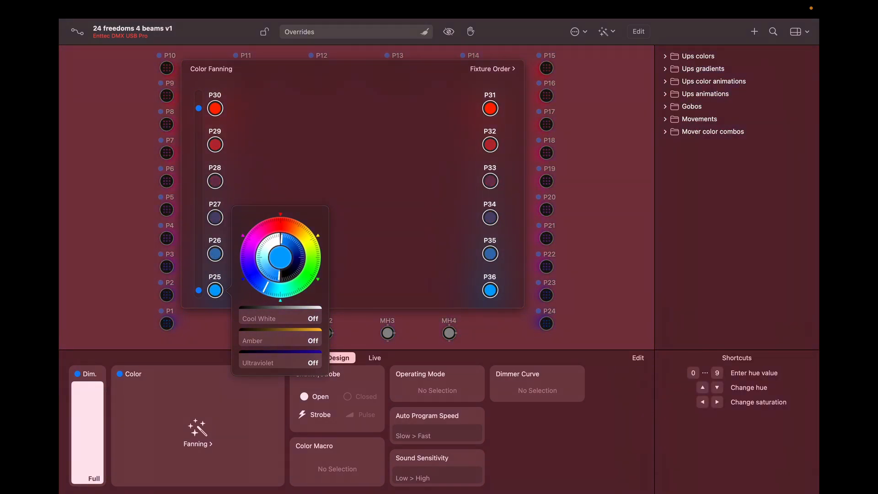
{"action": "left_click", "coordinate": [216, 109]}
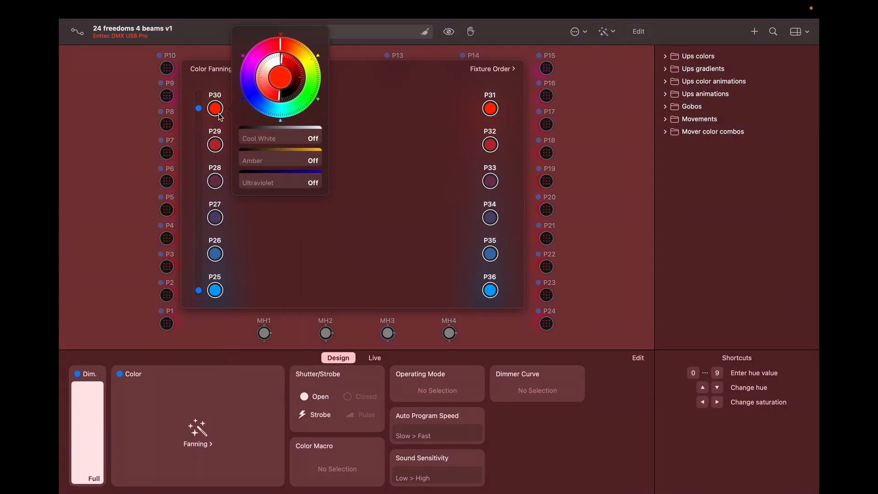
{"action": "left_click", "coordinate": [245, 77]}
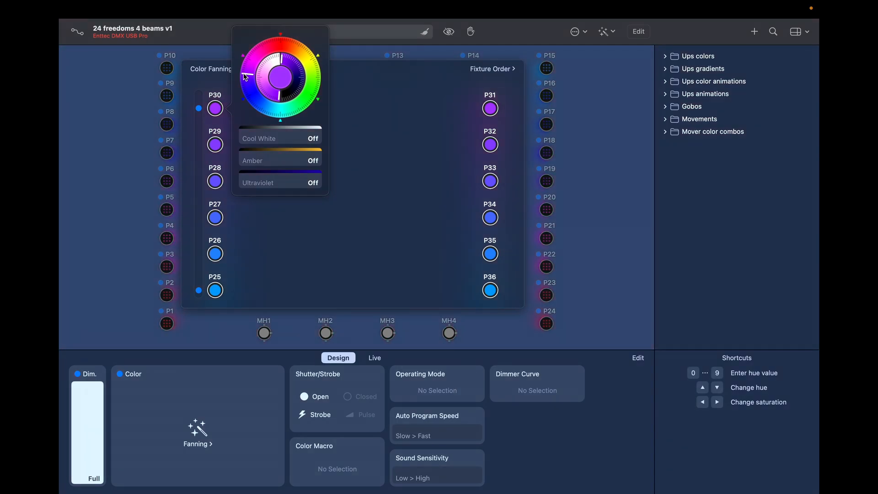
{"action": "left_click", "coordinate": [367, 99]}
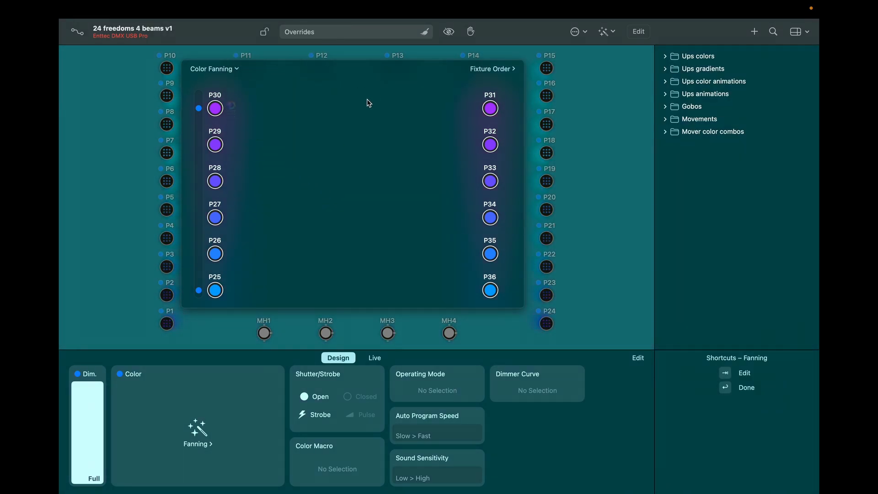
{"action": "left_click", "coordinate": [580, 154]}
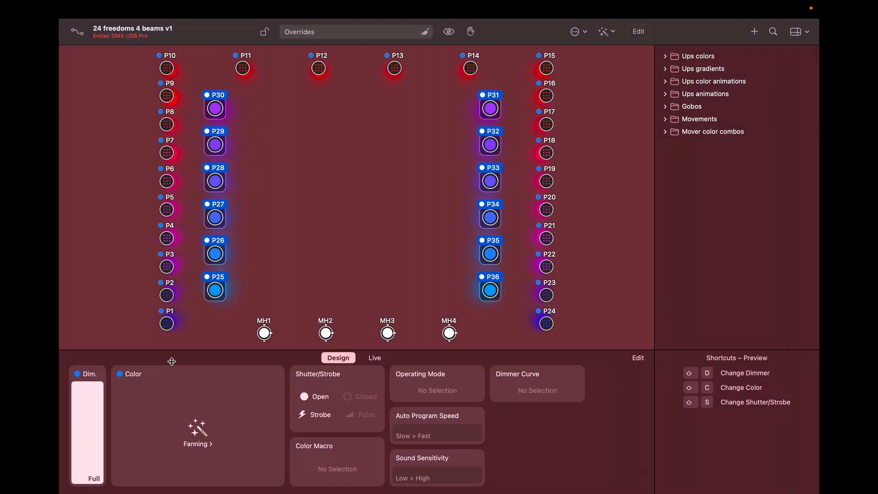
Step: Add a Barn Doors dimmer effect with 1.0 s duration to P25–P36, then deselect
{"action": "left_click", "coordinate": [106, 377]}
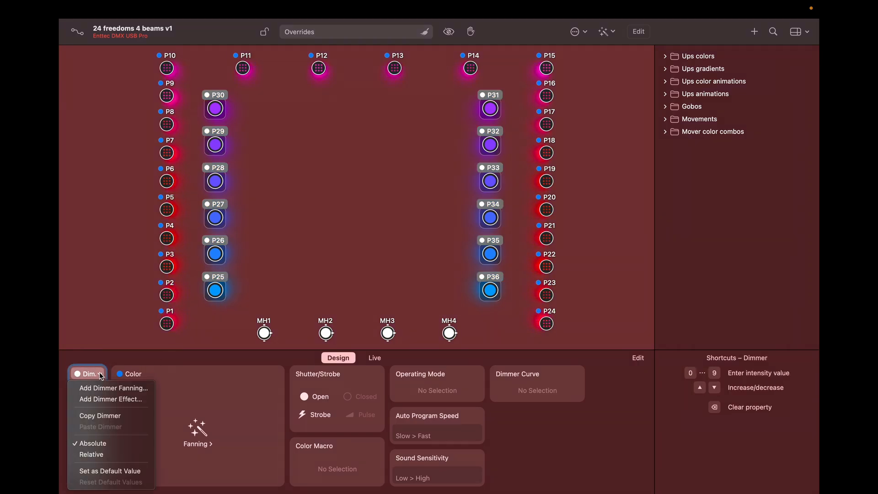
{"action": "left_click", "coordinate": [108, 400]}
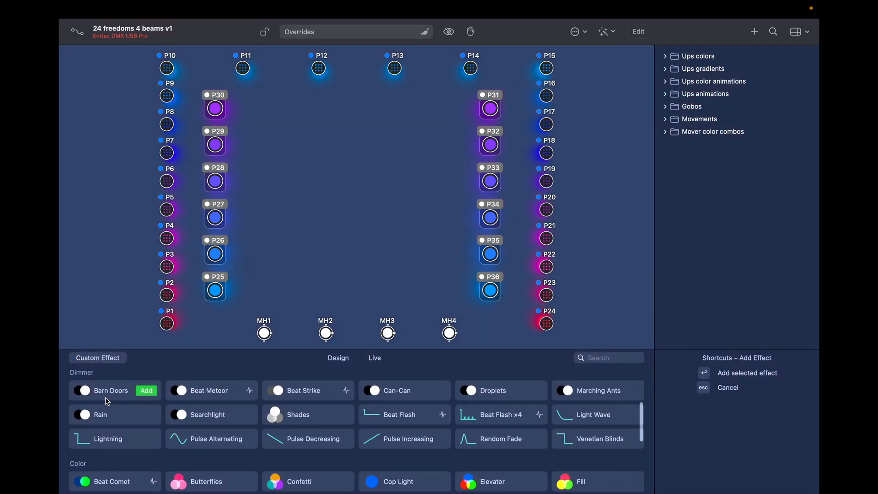
{"action": "left_click", "coordinate": [117, 390]}
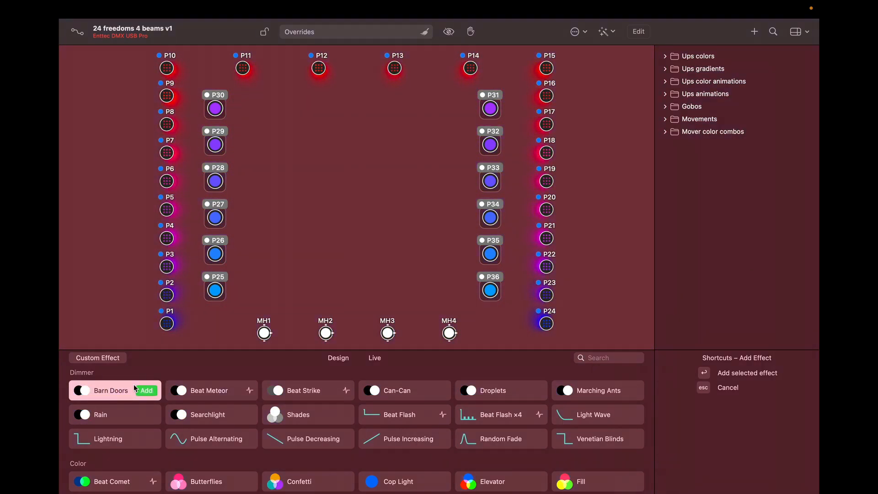
{"action": "left_click", "coordinate": [146, 390]}
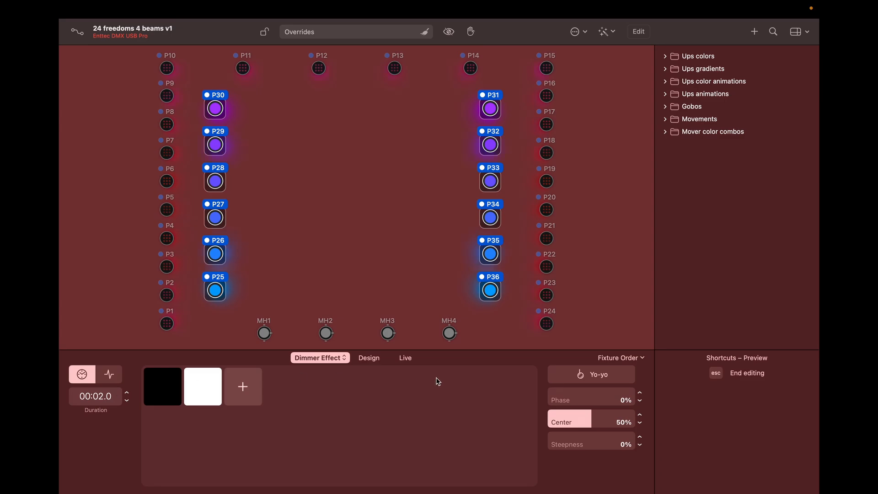
{"action": "left_click", "coordinate": [643, 358]}
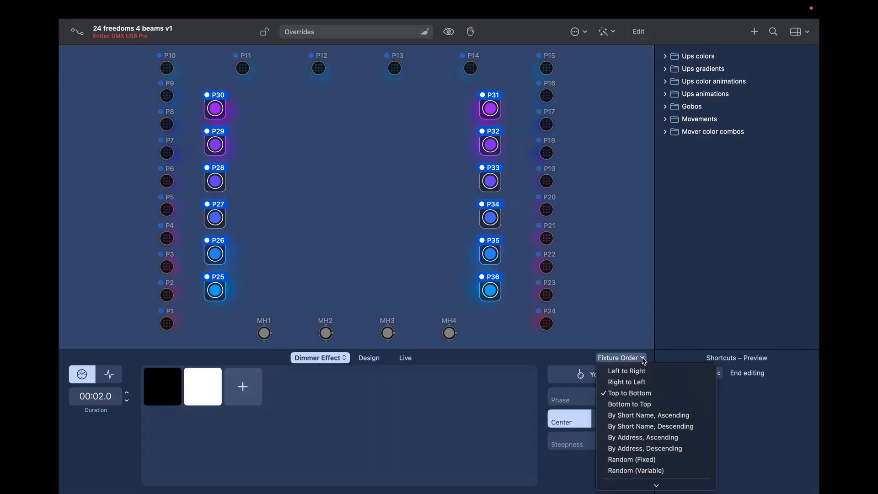
{"action": "left_click", "coordinate": [643, 358]}
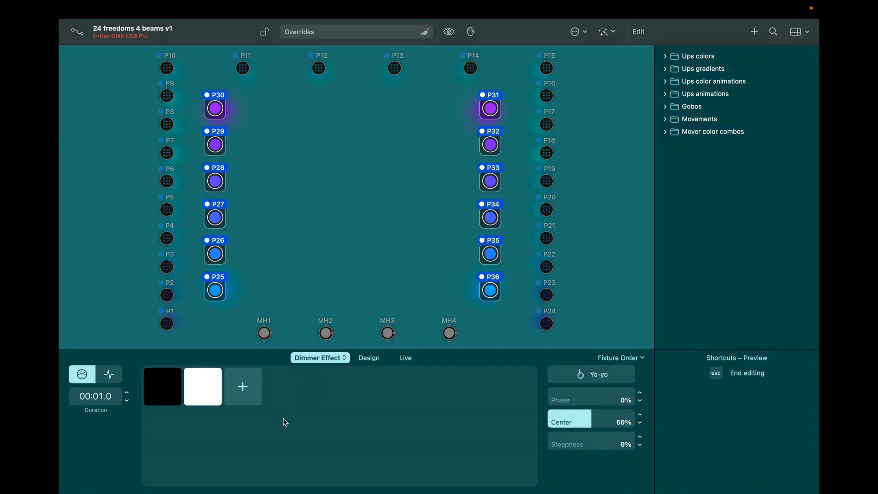
{"action": "left_click", "coordinate": [326, 205]}
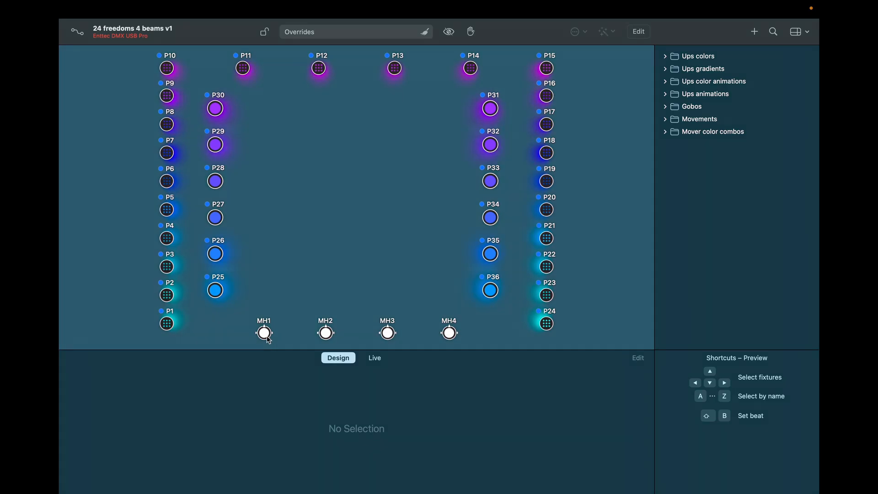
Step: Set MH1 to full dimmer, blue on the colour wheel, open gobo and open shutter
{"action": "left_click", "coordinate": [264, 333]}
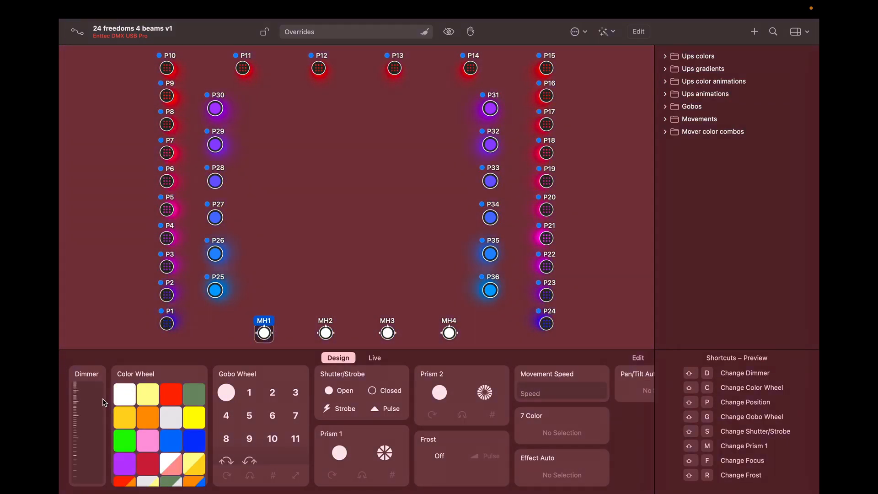
{"action": "left_click_drag", "start_coordinate": [92, 423], "coordinate": [105, 339]}
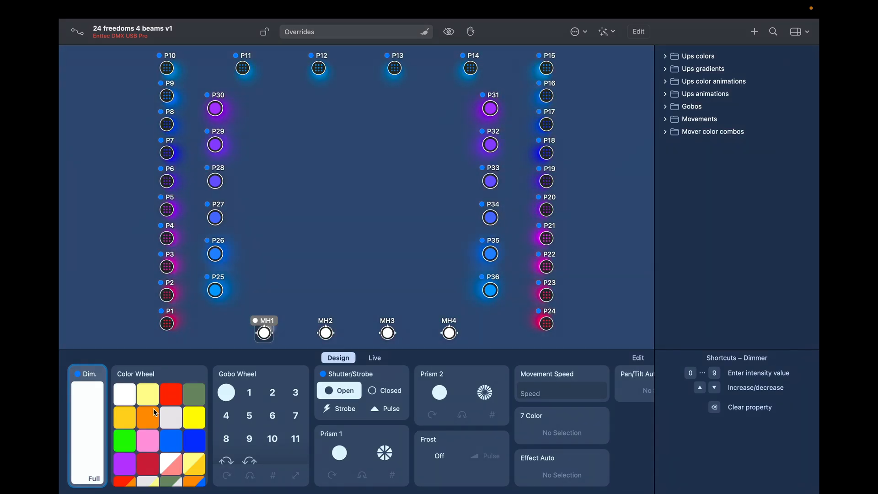
{"action": "left_click", "coordinate": [174, 441]}
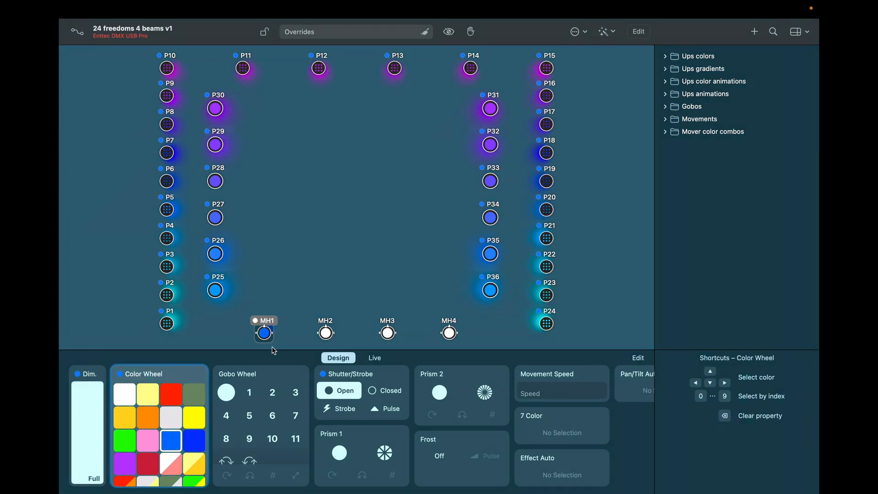
{"action": "left_click", "coordinate": [227, 392]}
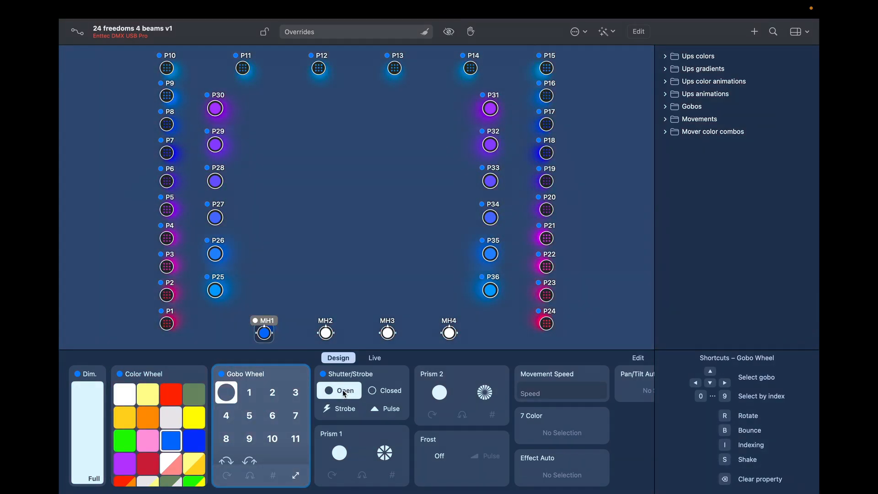
{"action": "left_click", "coordinate": [344, 392]}
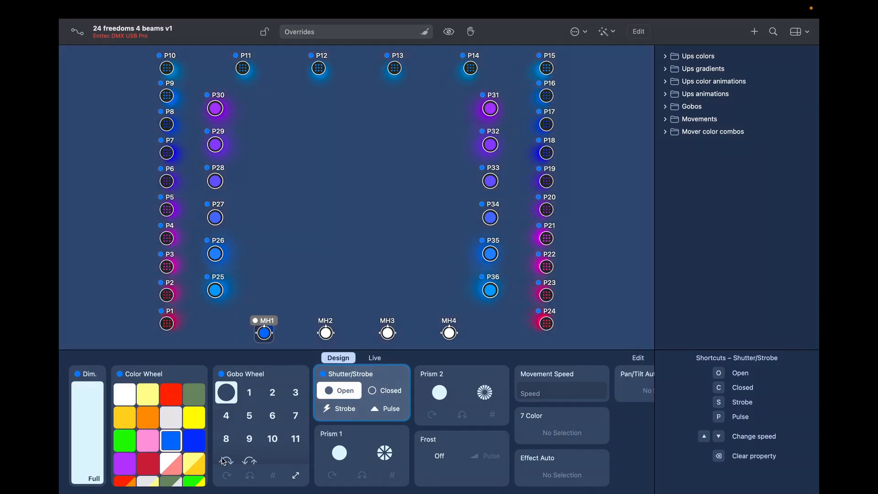
{"action": "scroll", "coordinate": [211, 467], "scroll_direction": "right", "scroll_amount": 3}
{"action": "scroll", "coordinate": [210, 468], "scroll_direction": "left", "scroll_amount": 3}
{"action": "scroll", "coordinate": [211, 467], "scroll_direction": "right", "scroll_amount": 3}
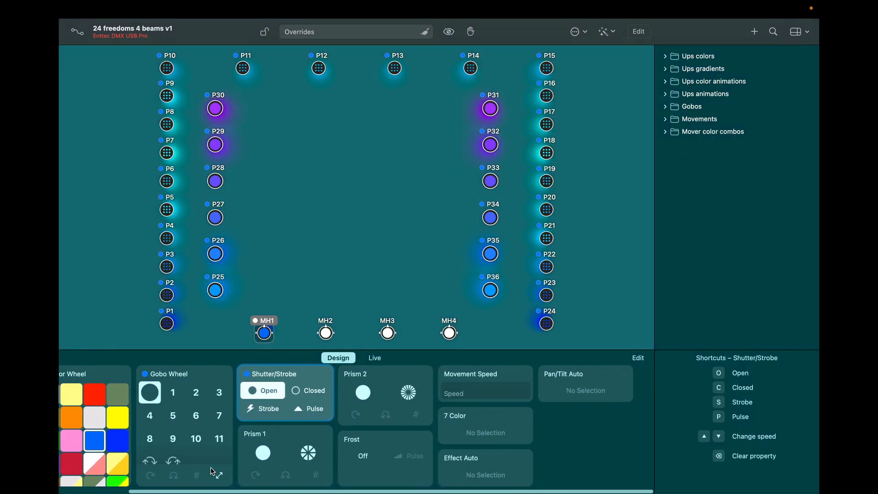
{"action": "scroll", "coordinate": [210, 467], "scroll_direction": "left", "scroll_amount": 3}
{"action": "scroll", "coordinate": [211, 467], "scroll_direction": "right", "scroll_amount": 1}
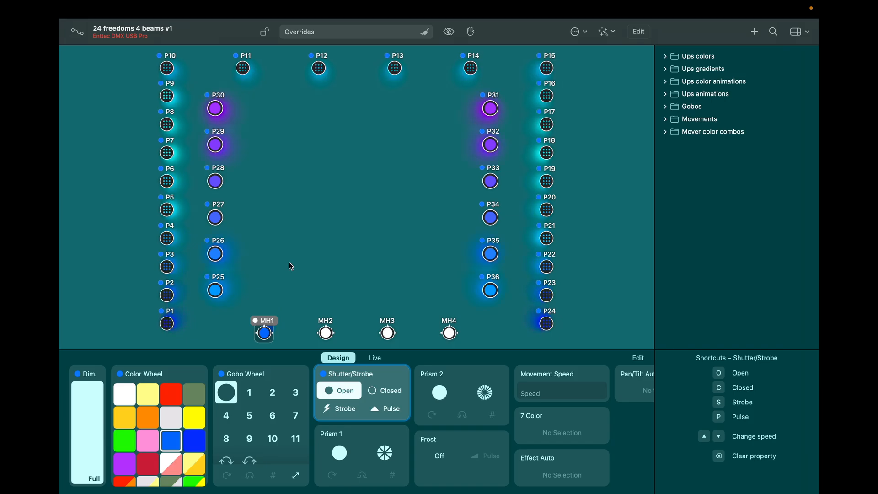
Step: Aim MH1 at pan +90° and tilt +112.5°, and switch its colour to white
{"action": "right_click", "coordinate": [265, 334]}
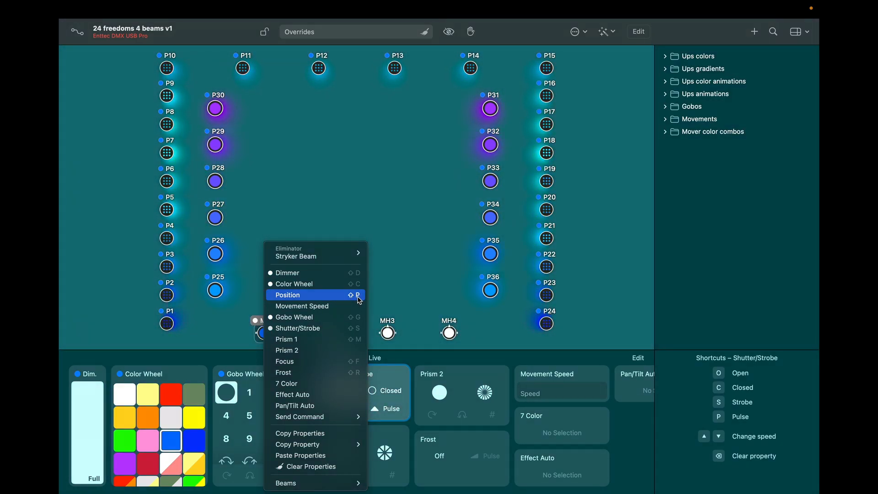
{"action": "left_click", "coordinate": [318, 301]}
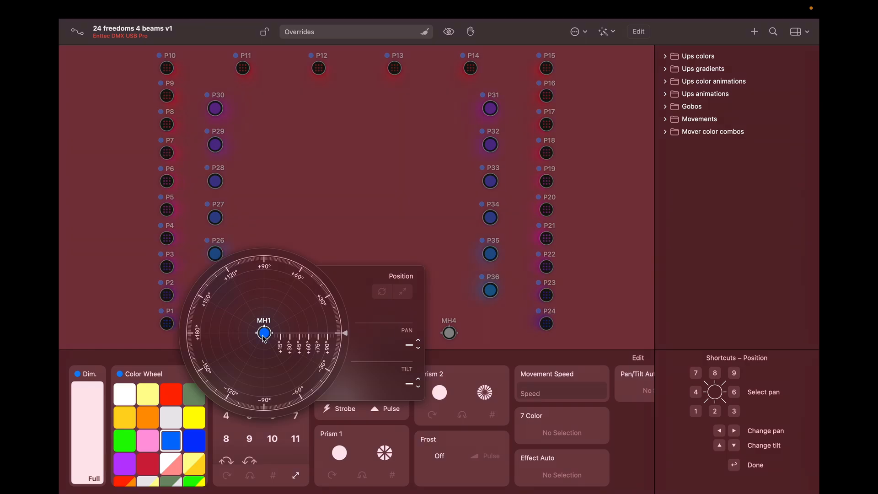
{"action": "left_click", "coordinate": [264, 279]}
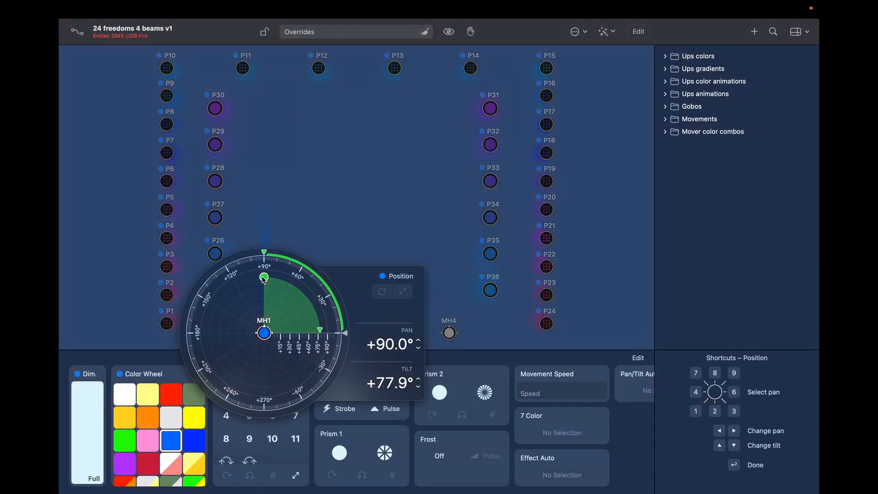
{"action": "mouse_move", "coordinate": [266, 280]}
{"action": "left_mouse_down"}
{"action": "mouse_move", "coordinate": [298, 288]}
{"action": "mouse_move", "coordinate": [236, 279]}
{"action": "mouse_move", "coordinate": [288, 286]}
{"action": "left_mouse_up"}
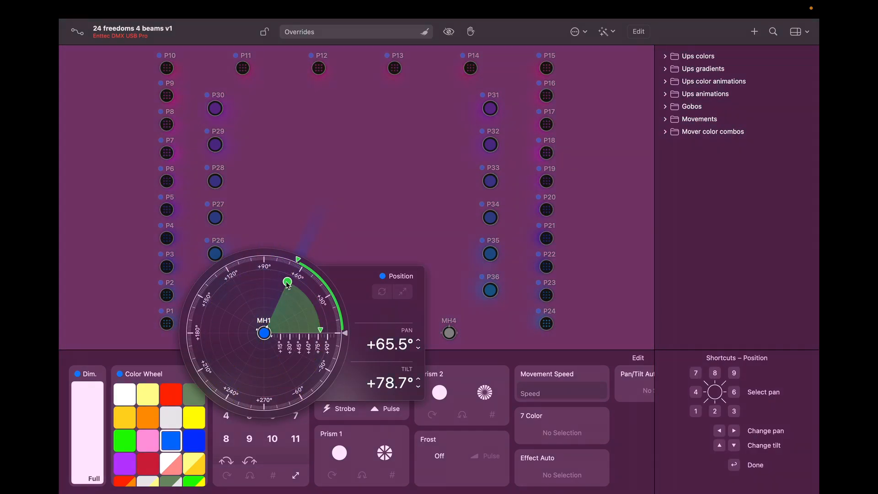
{"action": "left_click", "coordinate": [131, 401]}
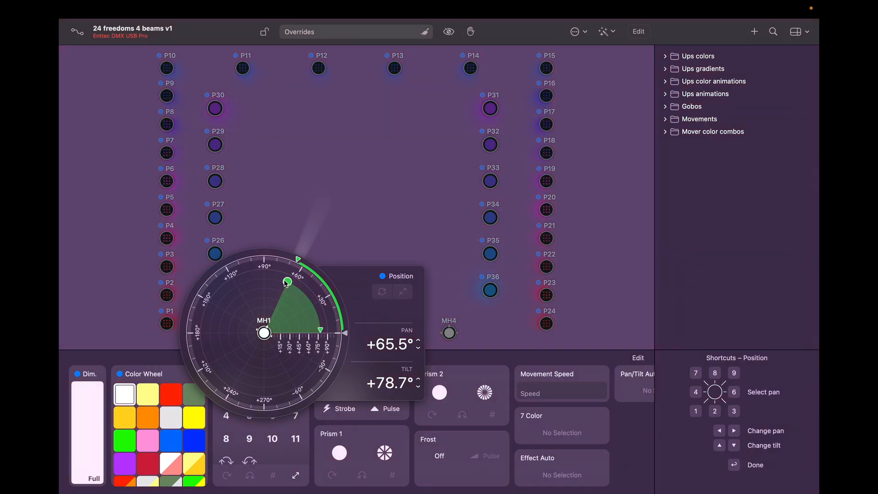
{"action": "mouse_move", "coordinate": [290, 292]}
{"action": "left_mouse_down"}
{"action": "mouse_move", "coordinate": [256, 288]}
{"action": "mouse_move", "coordinate": [233, 300]}
{"action": "mouse_move", "coordinate": [270, 287]}
{"action": "mouse_move", "coordinate": [310, 301]}
{"action": "mouse_move", "coordinate": [270, 276]}
{"action": "mouse_move", "coordinate": [264, 323]}
{"action": "left_mouse_up"}
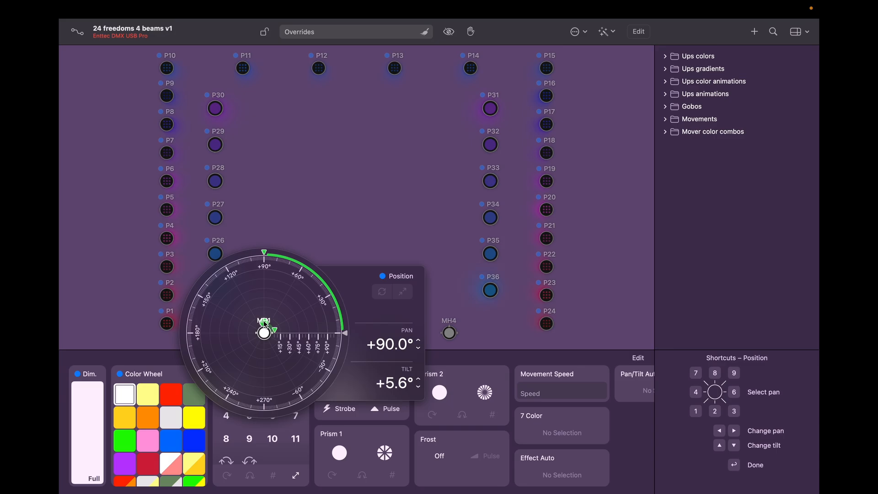
{"action": "left_click_drag", "start_coordinate": [264, 324], "coordinate": [264, 271]}
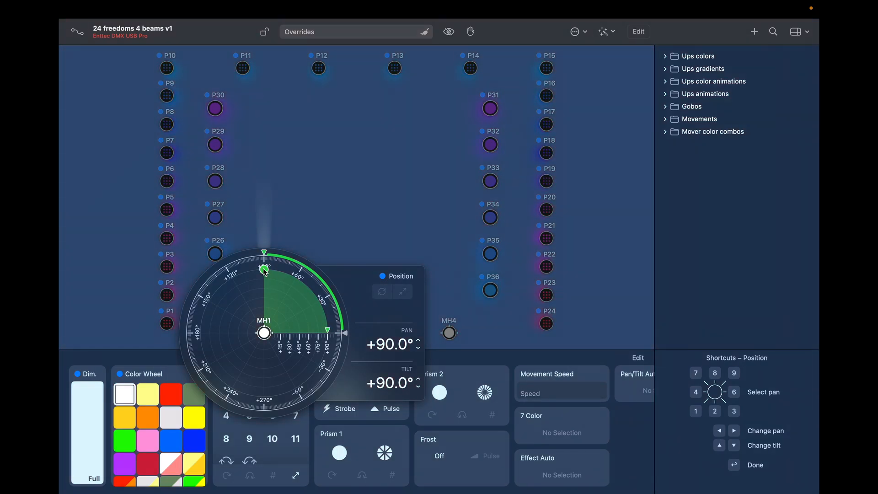
{"action": "left_click_drag", "start_coordinate": [265, 269], "coordinate": [263, 250]}
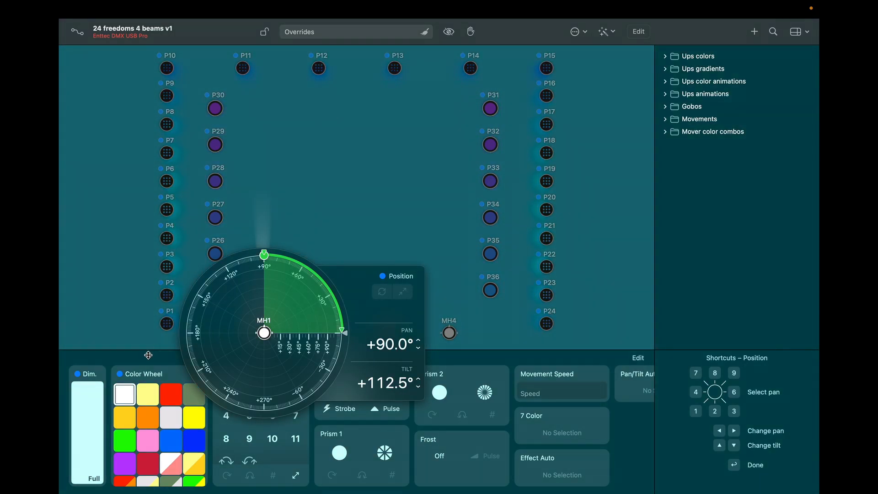
Step: Close the position controls and change MH1's colour to orange
{"action": "key", "text": "Return"}
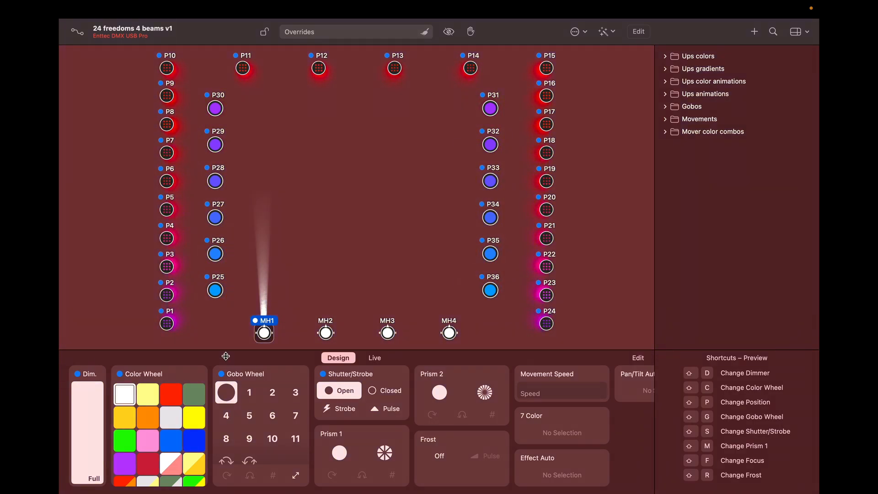
{"action": "left_click", "coordinate": [172, 397]}
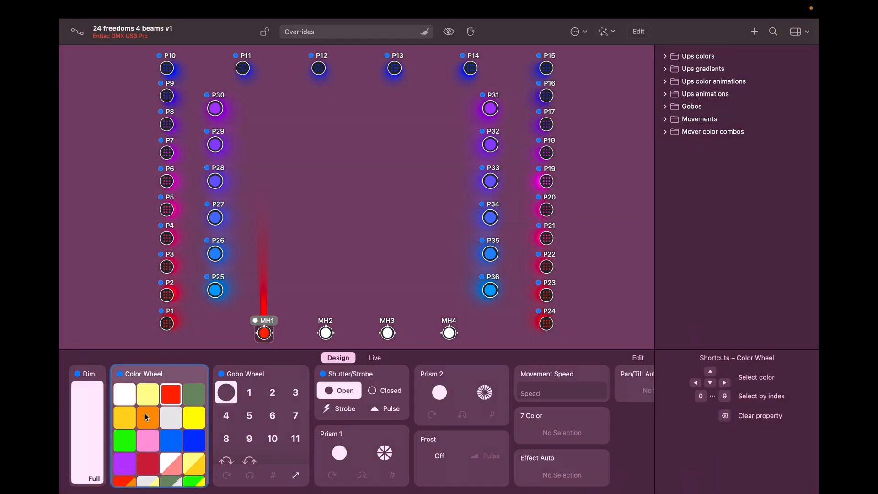
{"action": "left_click", "coordinate": [146, 417]}
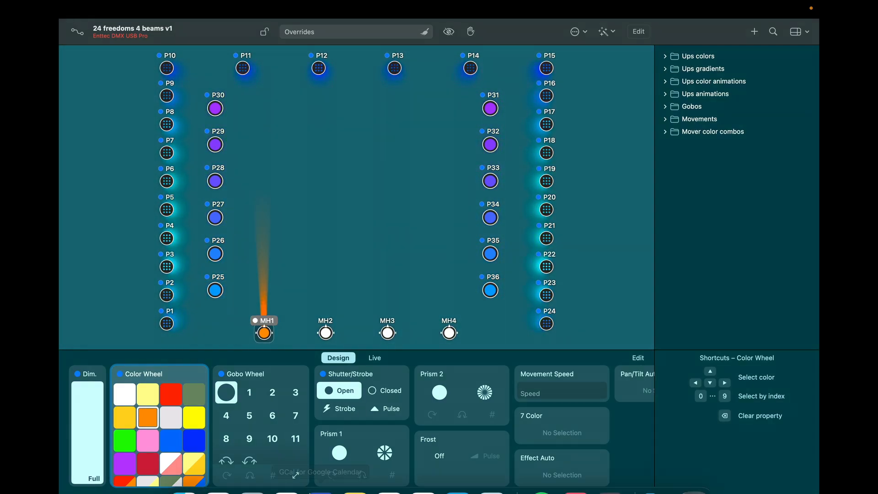
Step: Try gobos 1, 2 and 4 on MH1, then return to the open gobo
{"action": "left_click", "coordinate": [249, 393]}
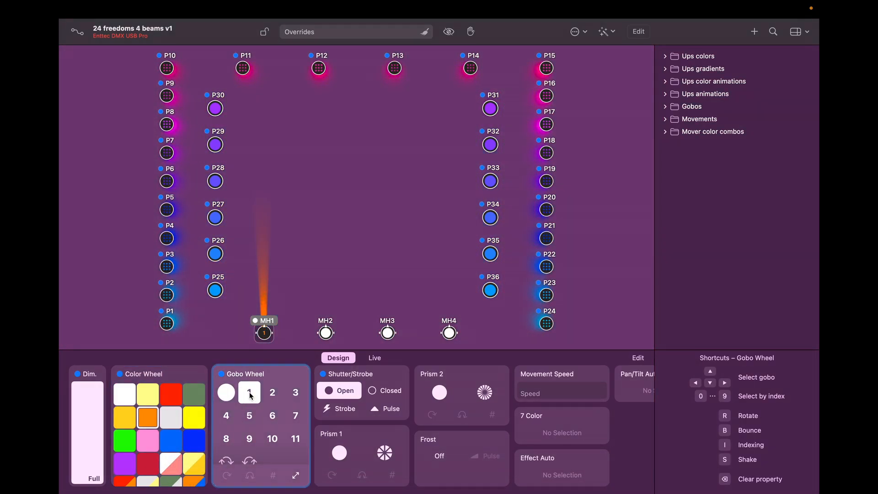
{"action": "left_click", "coordinate": [273, 393]}
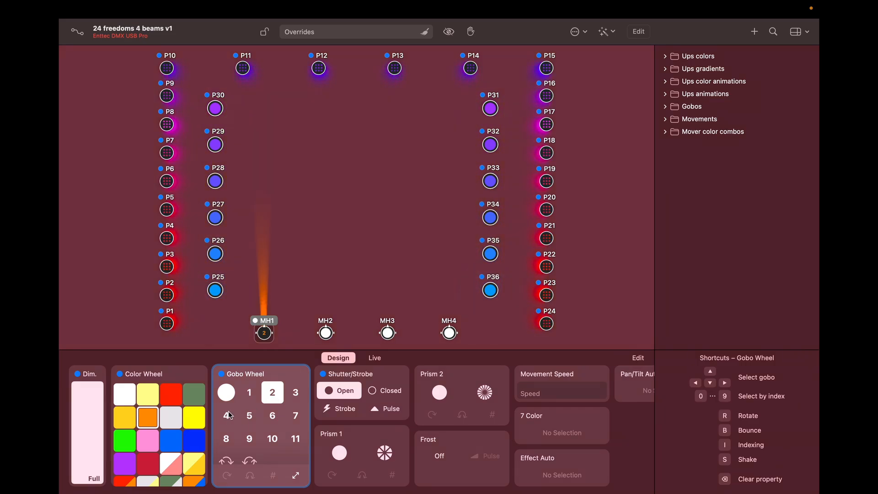
{"action": "key", "text": "4"}
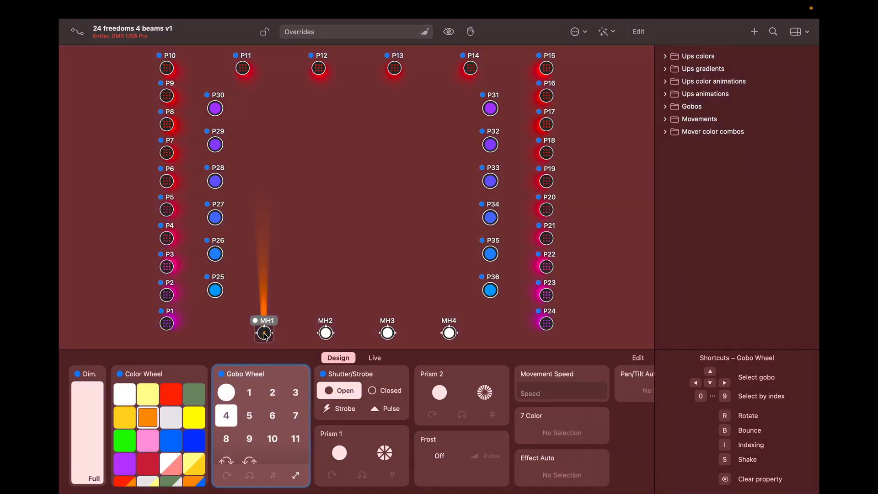
{"action": "left_click", "coordinate": [233, 394]}
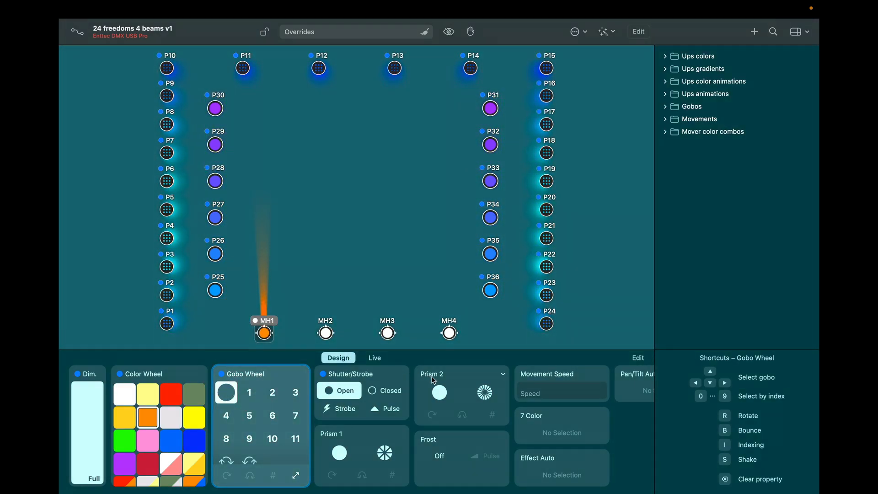
Step: Turn MH1's Prism 2 and Prism 1 on, then switch both off again
{"action": "left_click", "coordinate": [484, 393]}
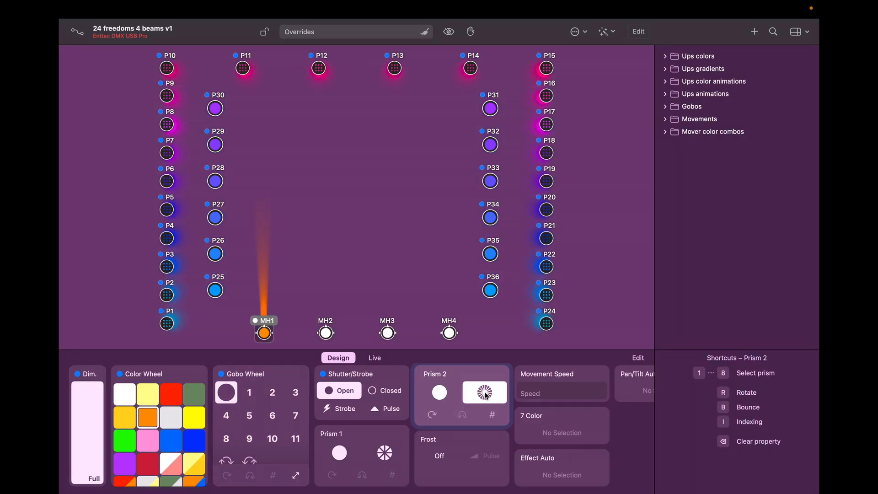
{"action": "left_click", "coordinate": [385, 452]}
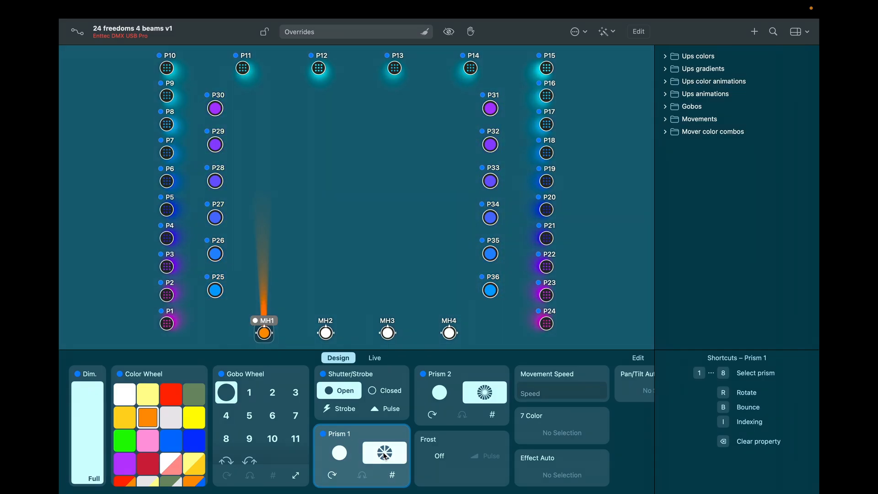
{"action": "left_click", "coordinate": [339, 453]}
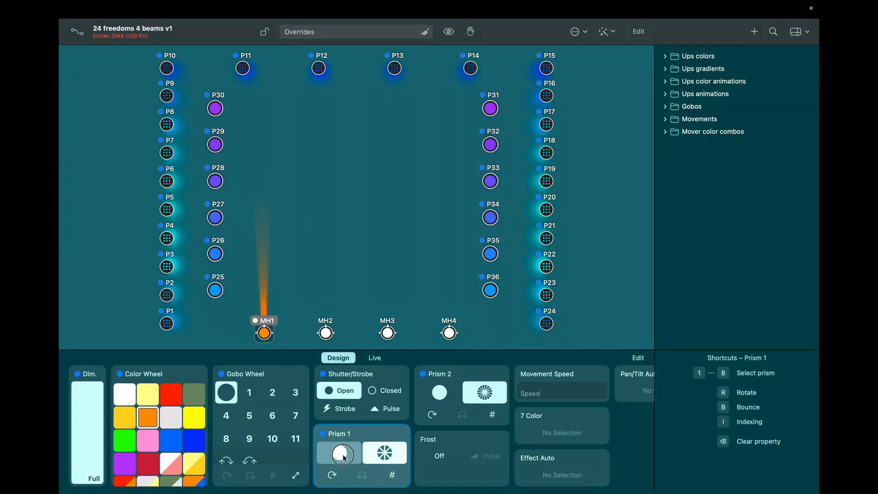
{"action": "left_click", "coordinate": [442, 388]}
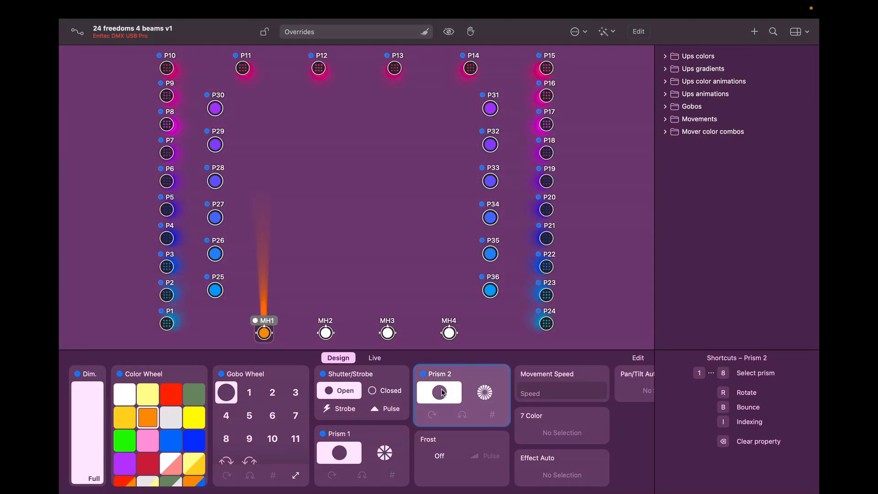
Step: Try strobe at 2.0 Hz and pulse at 2.1 Hz, reopen the shutter, and colour MH1 green
{"action": "left_click", "coordinate": [344, 408]}
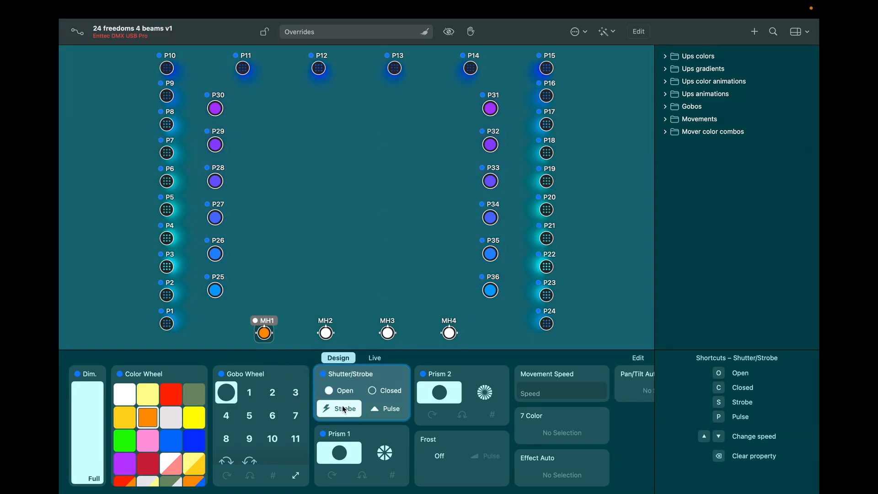
{"action": "mouse_move", "coordinate": [344, 410]}
{"action": "left_mouse_down"}
{"action": "mouse_move", "coordinate": [337, 344]}
{"action": "mouse_move", "coordinate": [340, 423]}
{"action": "mouse_move", "coordinate": [335, 412]}
{"action": "left_mouse_up"}
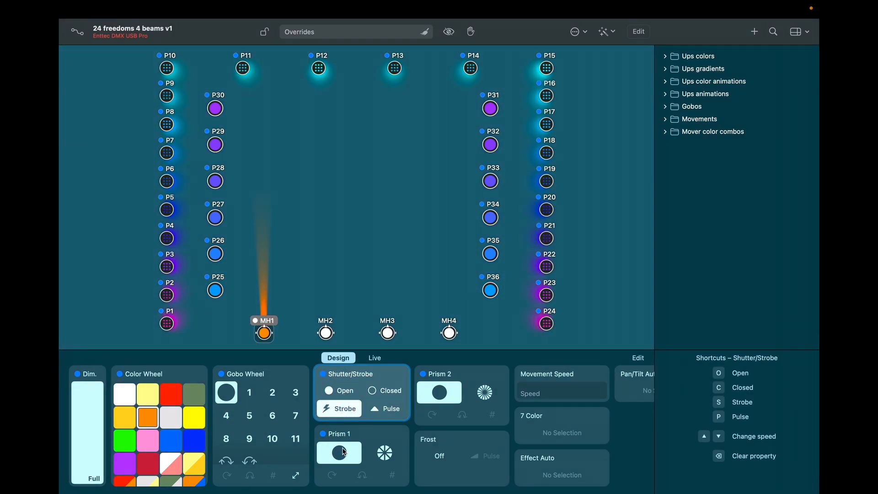
{"action": "left_click", "coordinate": [343, 391]}
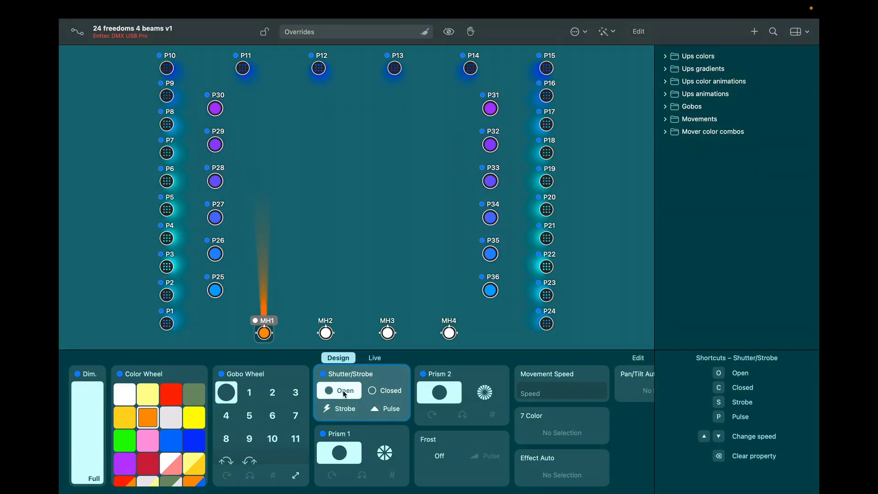
{"action": "left_click", "coordinate": [385, 409]}
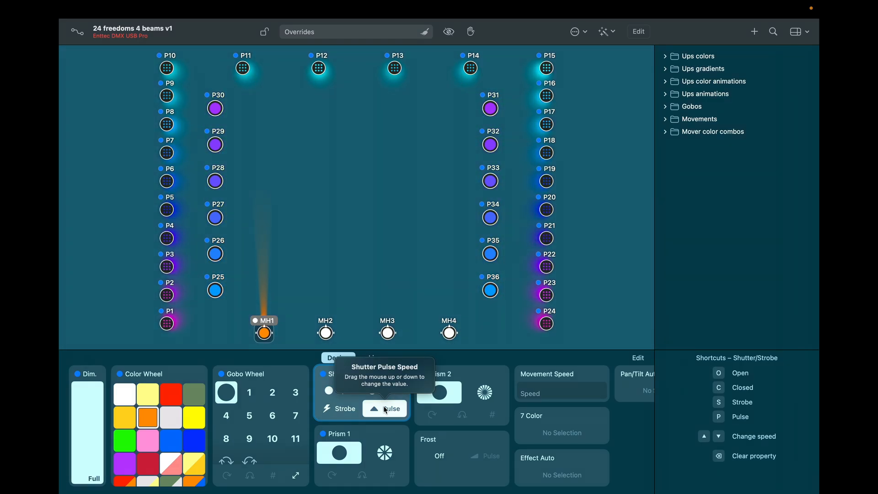
{"action": "left_click_drag", "start_coordinate": [385, 410], "coordinate": [374, 314]}
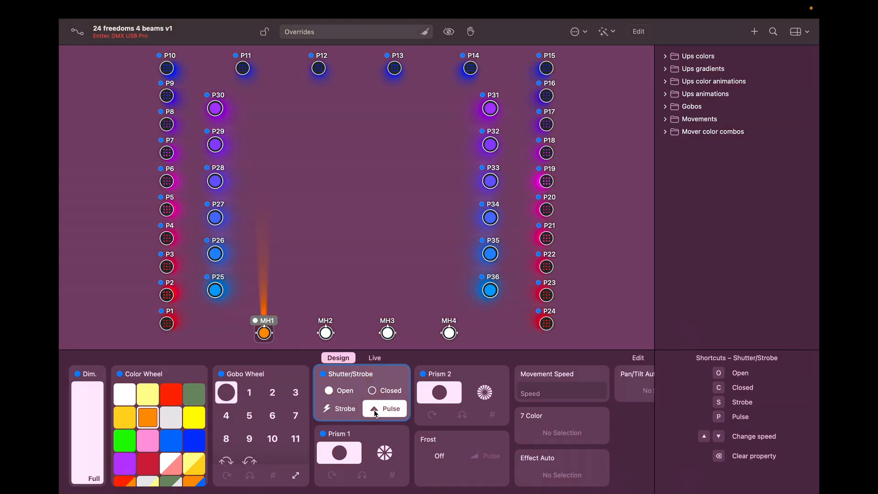
{"action": "left_click", "coordinate": [343, 391]}
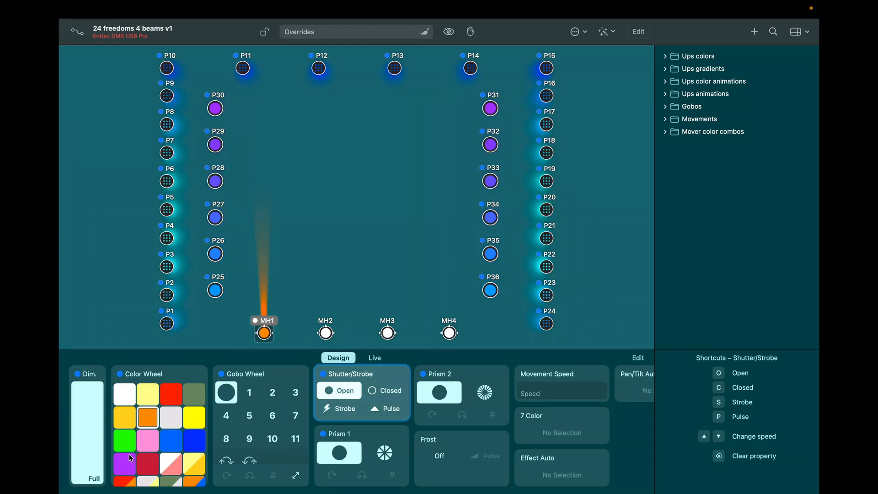
{"action": "left_click", "coordinate": [130, 439]}
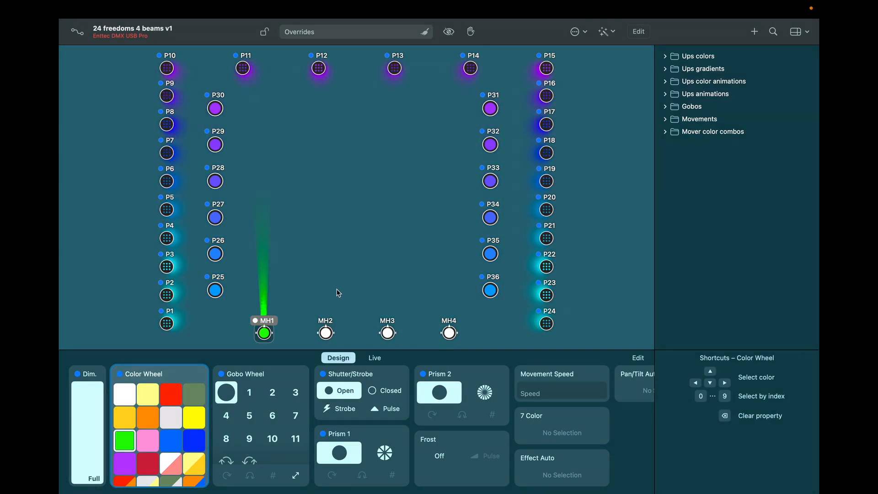
Step: Lower MH1's tilt to 90° and open the Add Position Effect library
{"action": "right_click", "coordinate": [264, 333]}
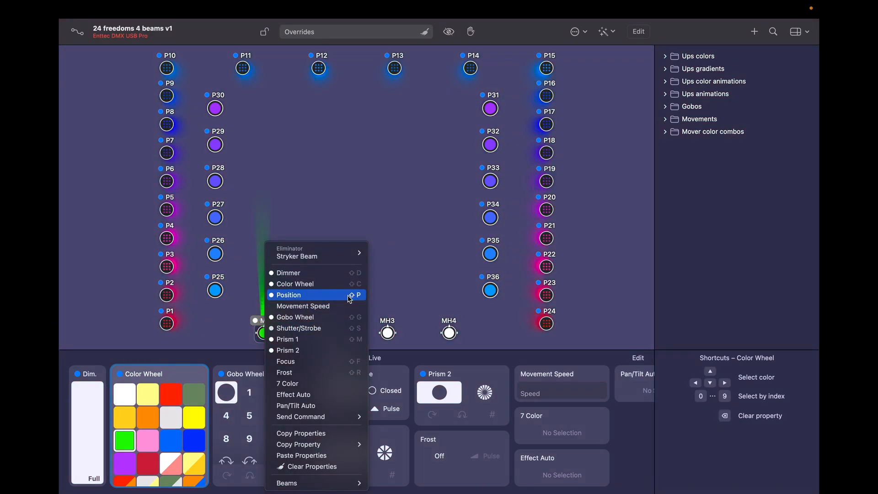
{"action": "left_click", "coordinate": [339, 299]}
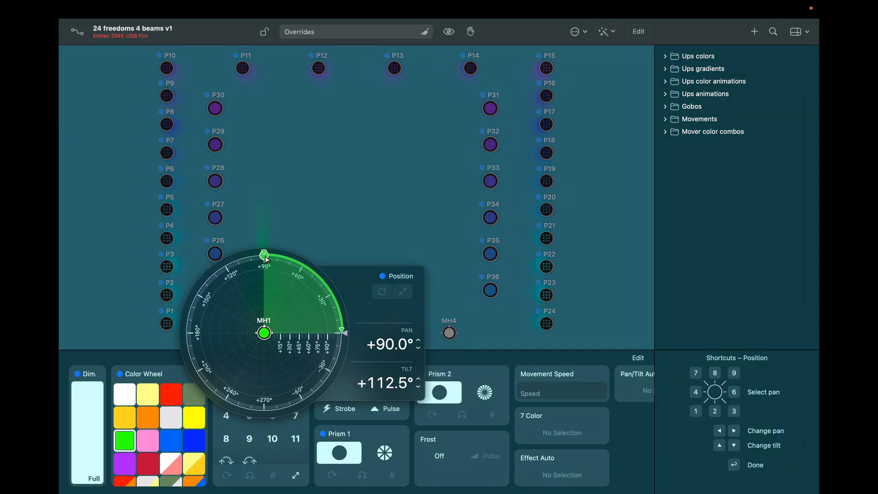
{"action": "mouse_move", "coordinate": [266, 260]}
{"action": "left_mouse_down"}
{"action": "mouse_move", "coordinate": [270, 276]}
{"action": "mouse_move", "coordinate": [289, 273]}
{"action": "mouse_move", "coordinate": [265, 273]}
{"action": "left_mouse_up"}
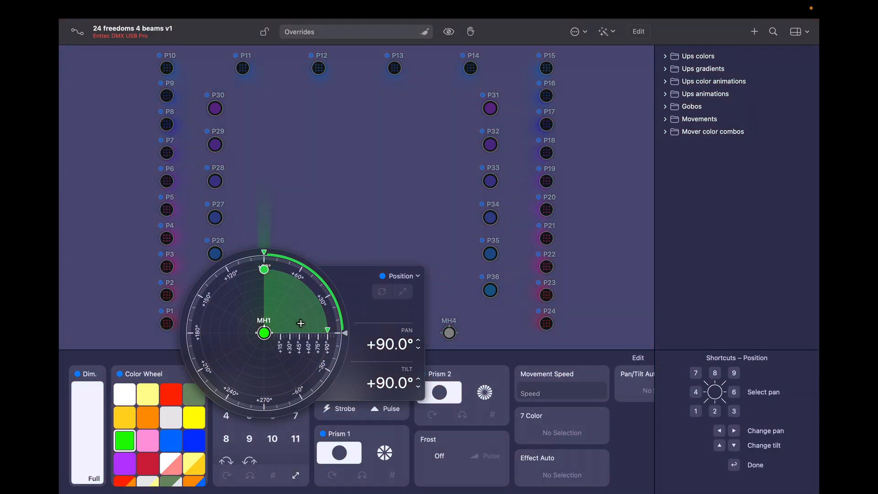
{"action": "left_click", "coordinate": [418, 276]}
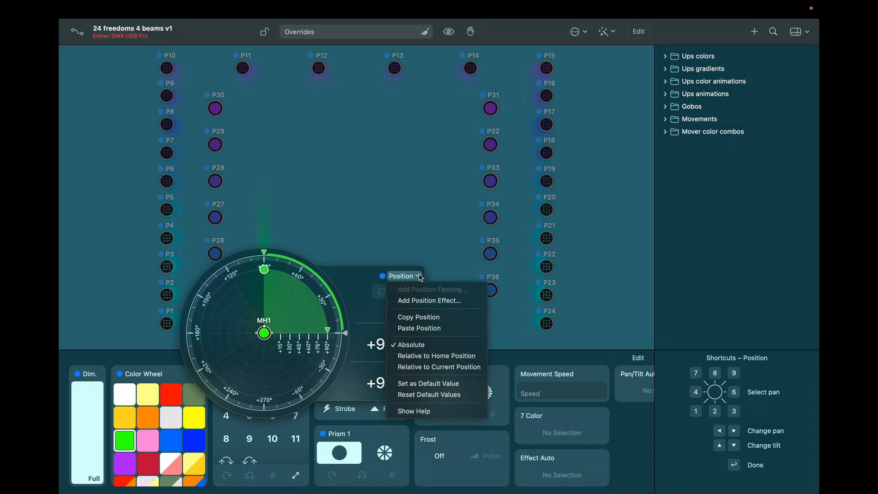
{"action": "left_click", "coordinate": [416, 300]}
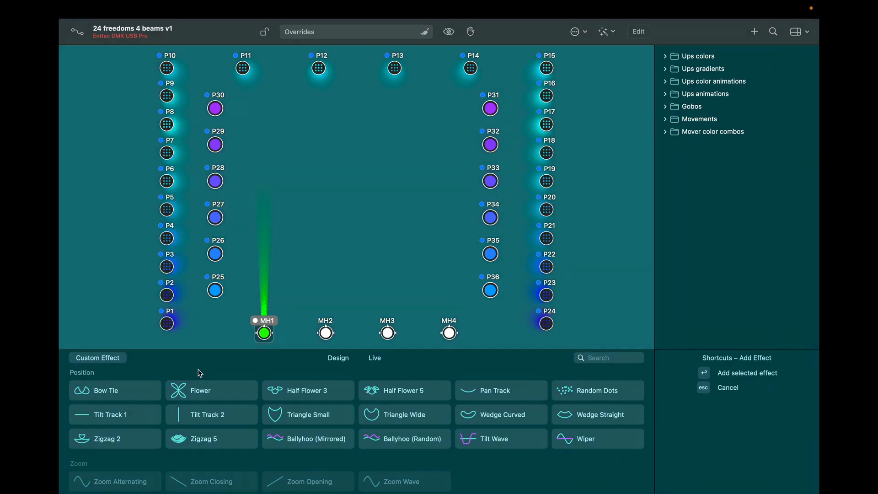
Step: Preview Flower, Half Flower 3 and Triangle Small on MH1, then apply the Bow Tie effect
{"action": "left_click", "coordinate": [218, 392]}
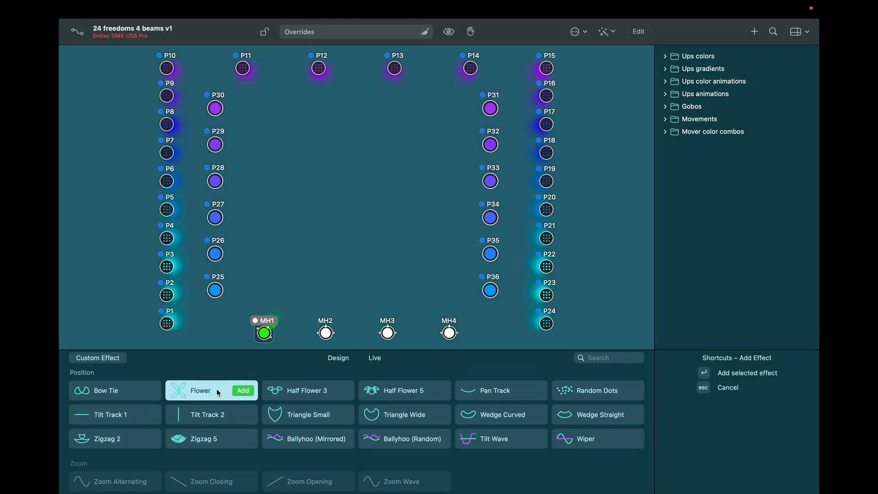
{"action": "left_click", "coordinate": [316, 391]}
{"action": "left_click", "coordinate": [295, 416]}
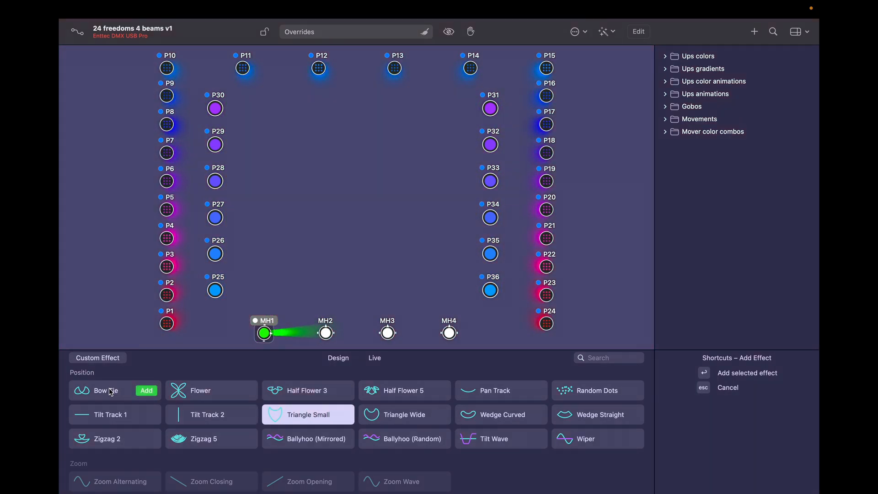
{"action": "left_click", "coordinate": [114, 393]}
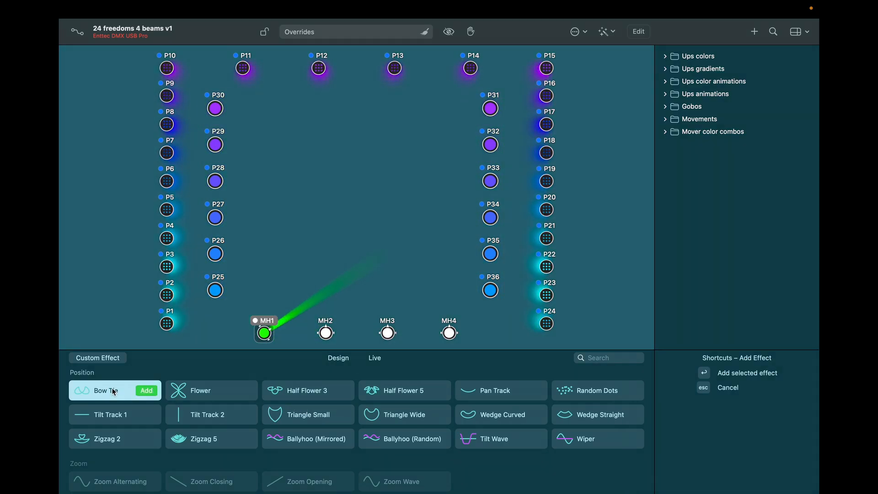
{"action": "key", "text": "Return"}
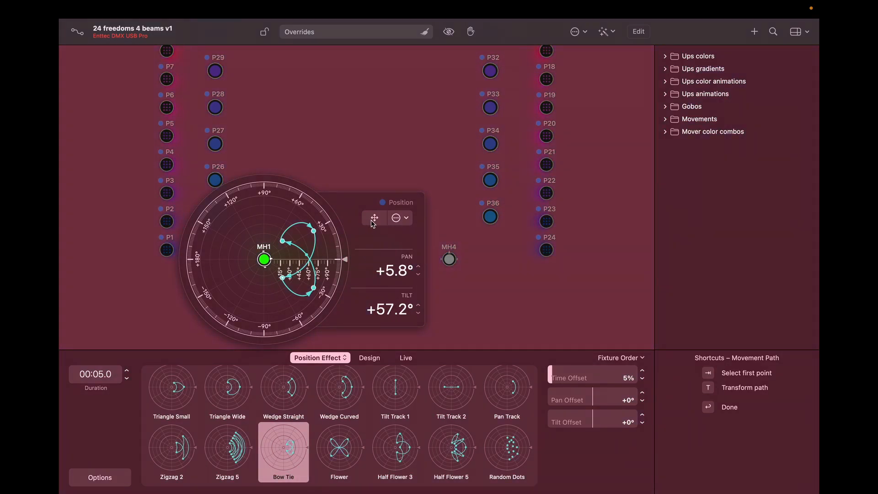
Step: Move, rotate, widen and heighten MH1's Bow Tie path and deepen its dip, making Bow Tie 7
{"action": "left_click", "coordinate": [374, 218]}
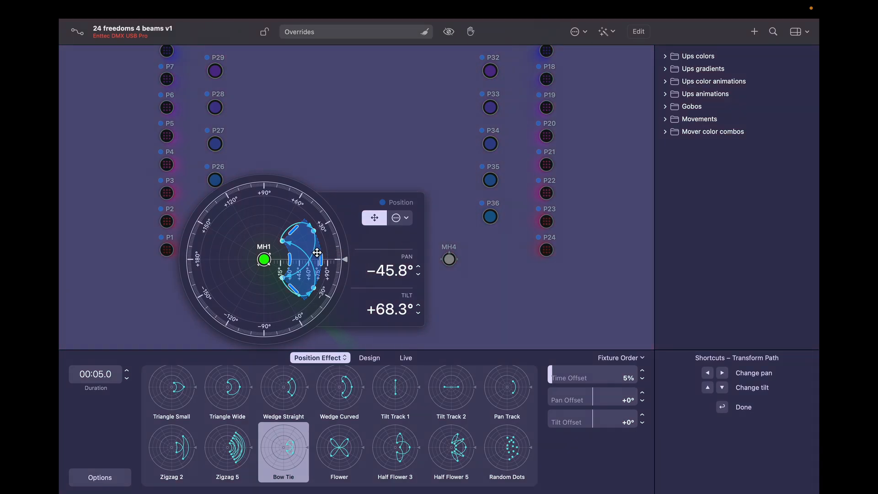
{"action": "left_click_drag", "start_coordinate": [308, 247], "coordinate": [254, 220]}
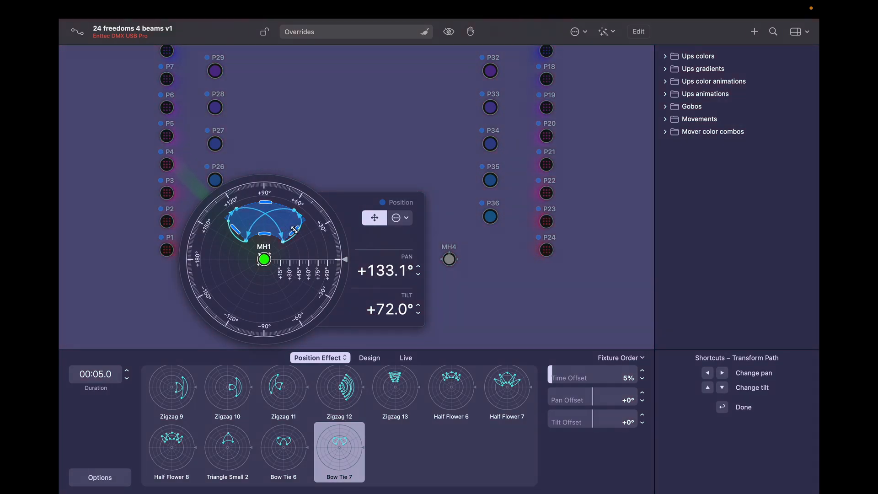
{"action": "left_click_drag", "start_coordinate": [295, 230], "coordinate": [306, 237]}
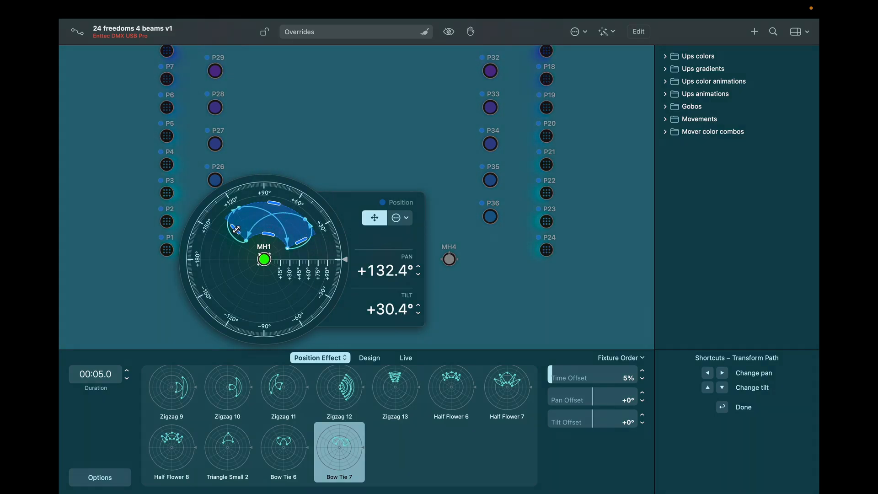
{"action": "left_click_drag", "start_coordinate": [236, 229], "coordinate": [225, 234]}
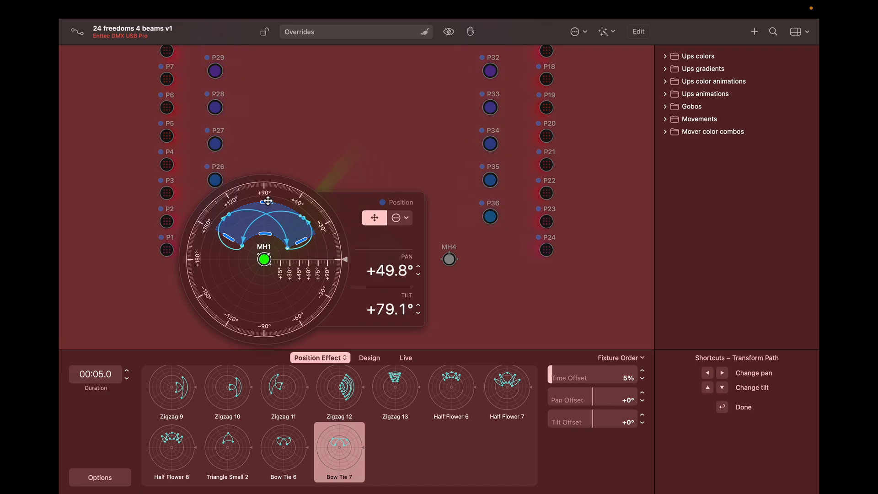
{"action": "left_click_drag", "start_coordinate": [268, 201], "coordinate": [265, 175]}
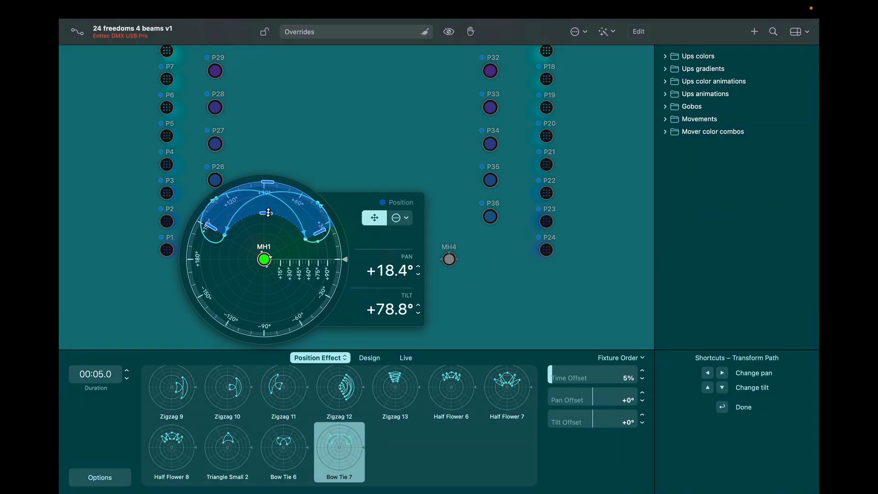
{"action": "left_click_drag", "start_coordinate": [268, 213], "coordinate": [267, 225]}
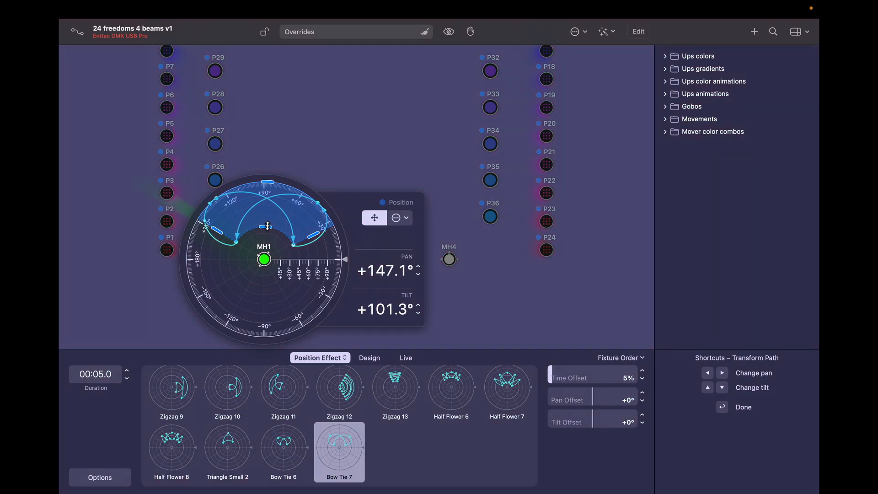
{"action": "left_click", "coordinate": [406, 218]}
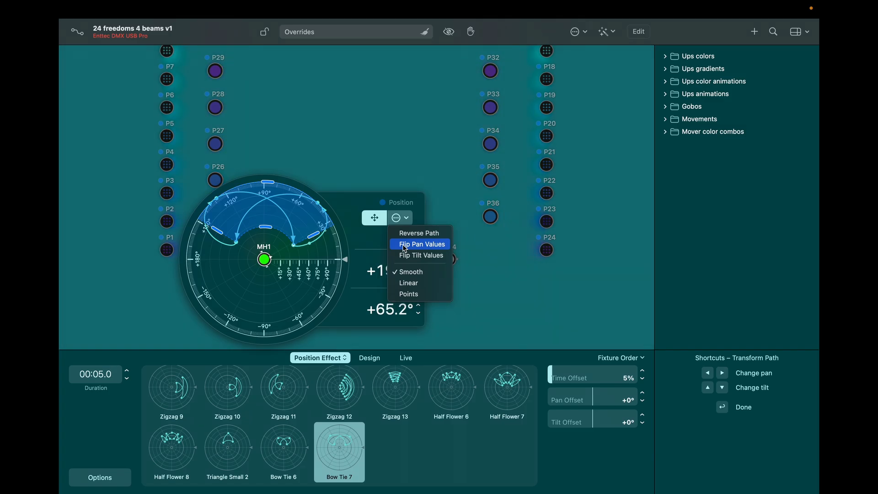
{"action": "left_click", "coordinate": [346, 214]}
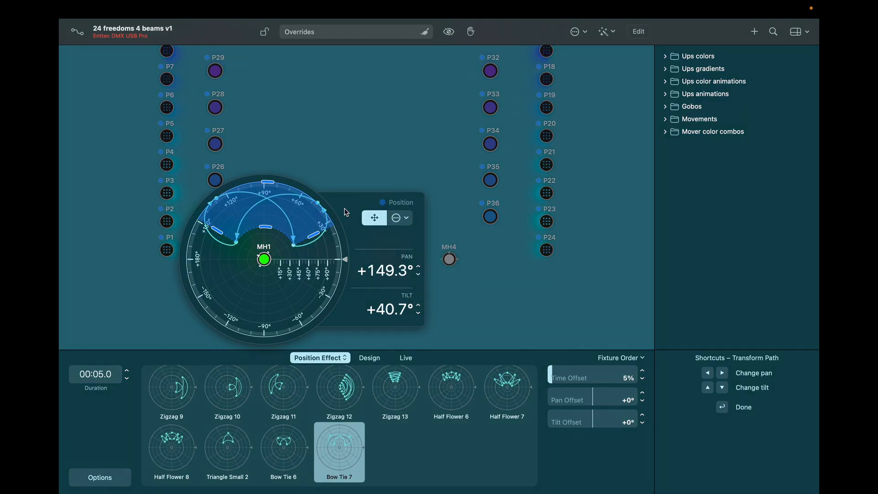
{"action": "left_click", "coordinate": [357, 155]}
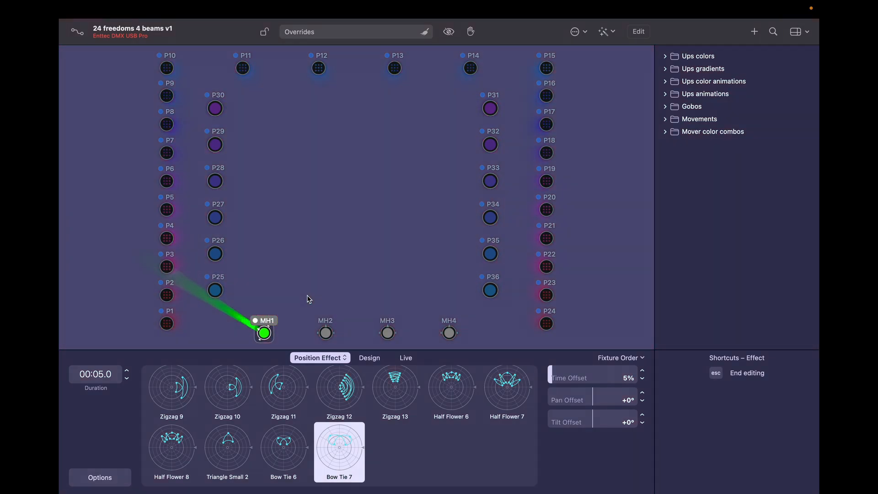
Step: Switch MH1 to Half Flower 3, rotate it upward and pull its right side in
{"action": "scroll", "coordinate": [486, 432], "scroll_direction": "up", "scroll_amount": 3}
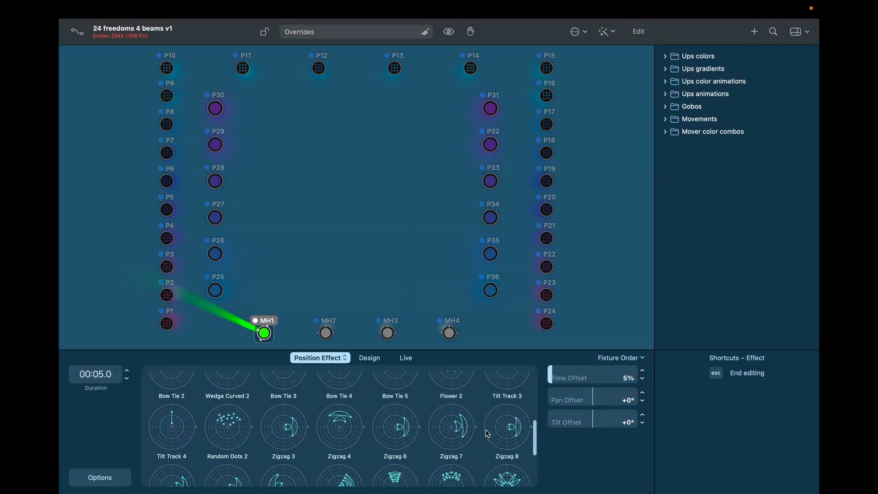
{"action": "scroll", "coordinate": [487, 433], "scroll_direction": "up", "scroll_amount": 5}
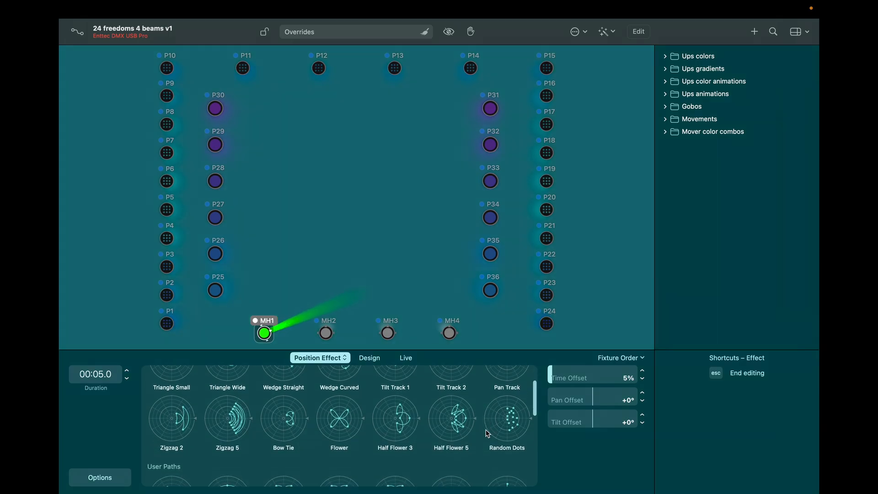
{"action": "left_click", "coordinate": [398, 411]}
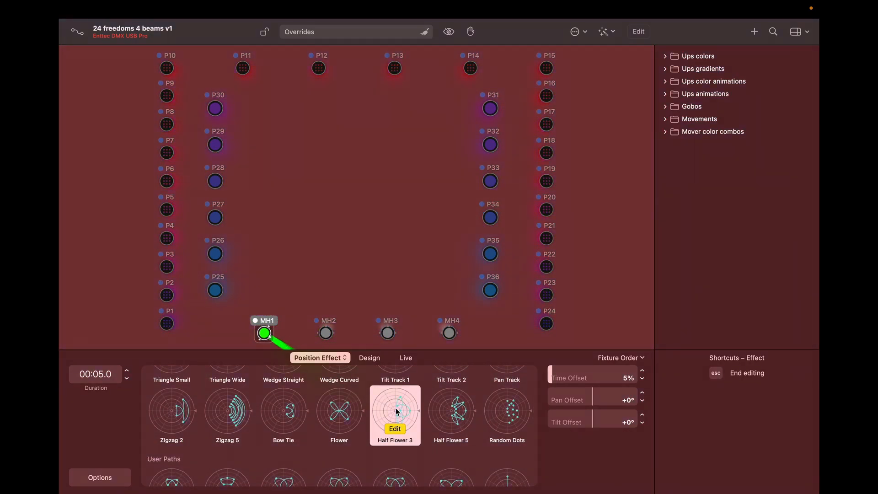
{"action": "left_click", "coordinate": [396, 426]}
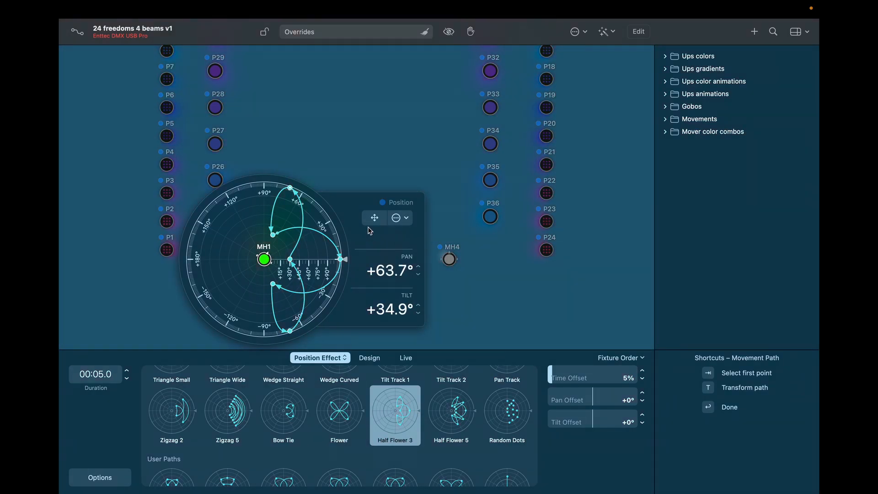
{"action": "left_click", "coordinate": [374, 218]}
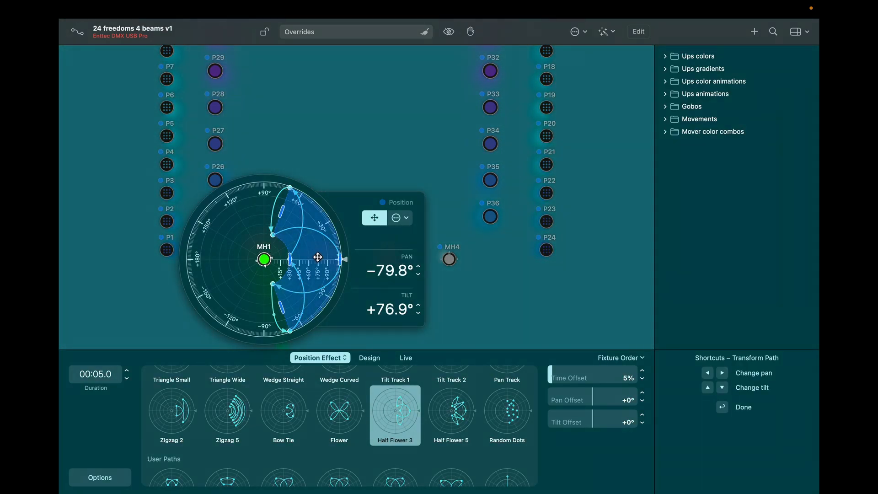
{"action": "left_click_drag", "start_coordinate": [321, 258], "coordinate": [264, 208]}
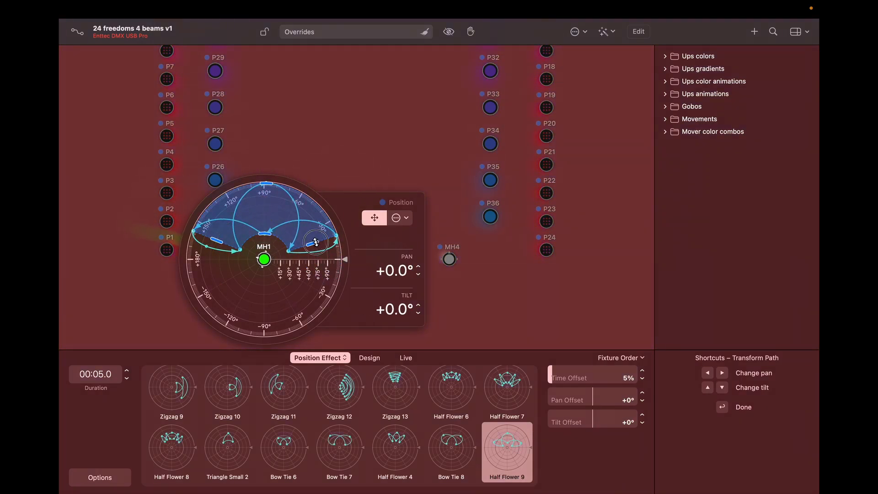
{"action": "left_click_drag", "start_coordinate": [317, 241], "coordinate": [299, 227]}
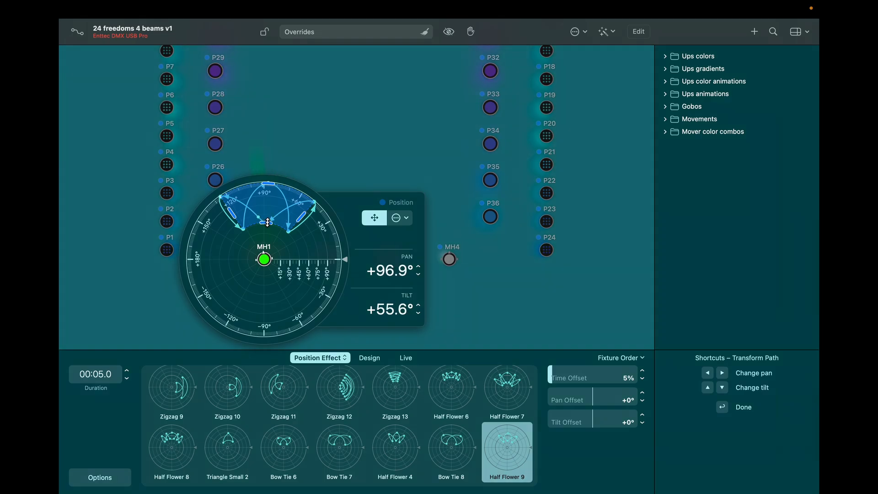
{"action": "key", "text": "Return"}
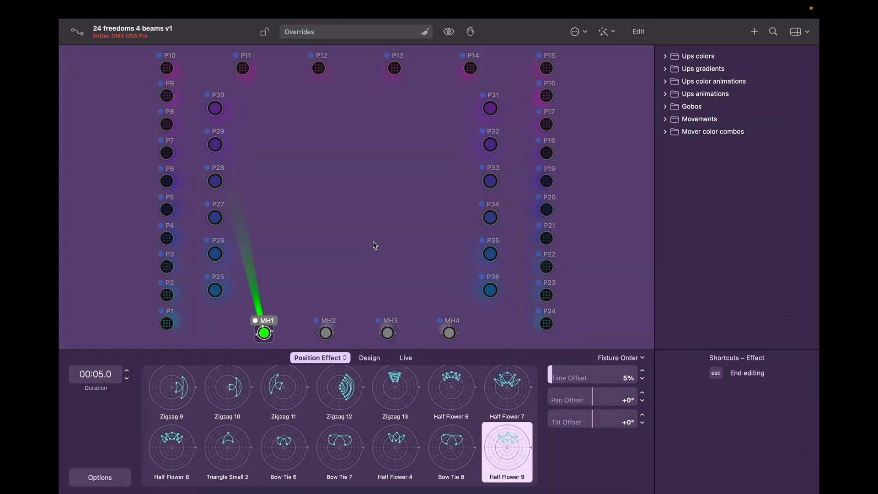
Step: Close the position effect editor and clear all of MH1's properties
{"action": "key", "text": "Escape"}
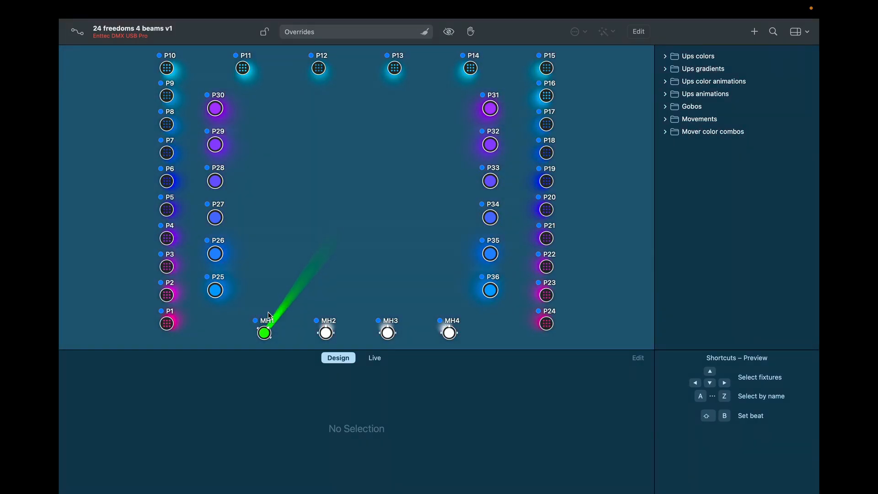
{"action": "right_click", "coordinate": [266, 333]}
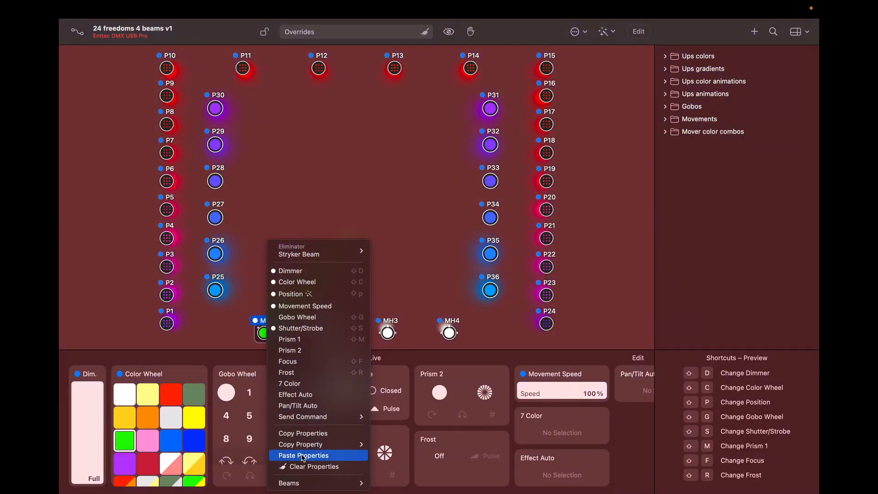
{"action": "left_click", "coordinate": [302, 466]}
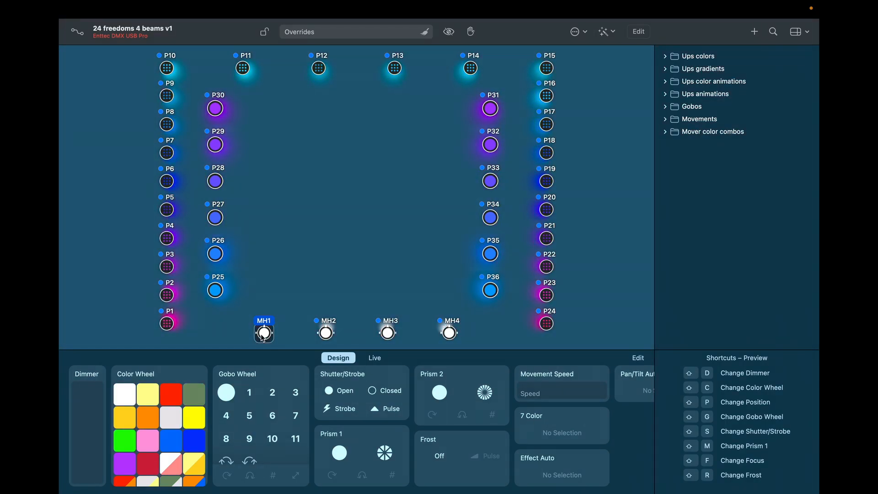
Step: Set MH1–MH4 to full dimmer, green colour, open gobo and open shutter
{"action": "left_click", "coordinate": [263, 289]}
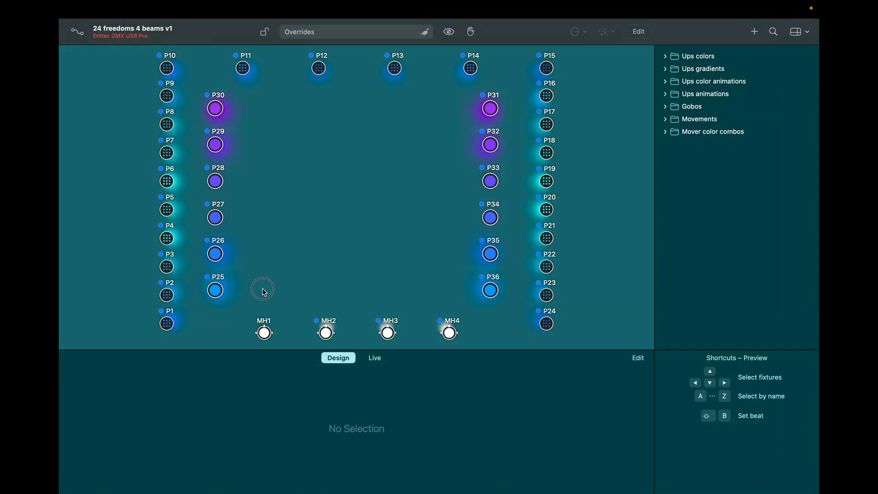
{"action": "left_click_drag", "start_coordinate": [324, 314], "coordinate": [453, 328]}
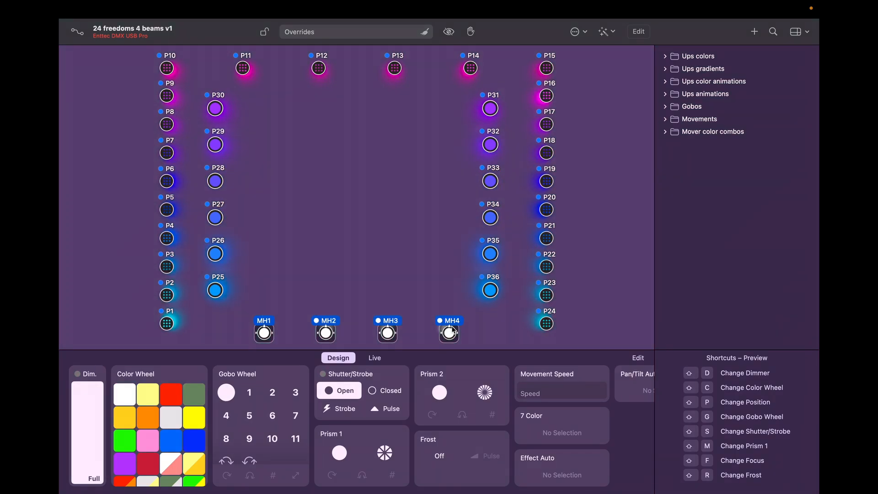
{"action": "left_click_drag", "start_coordinate": [89, 393], "coordinate": [93, 357]}
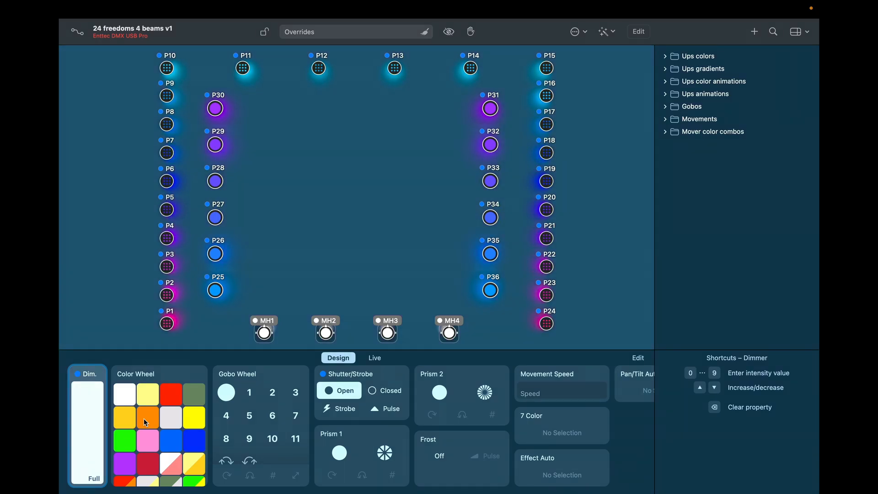
{"action": "left_click", "coordinate": [125, 438]}
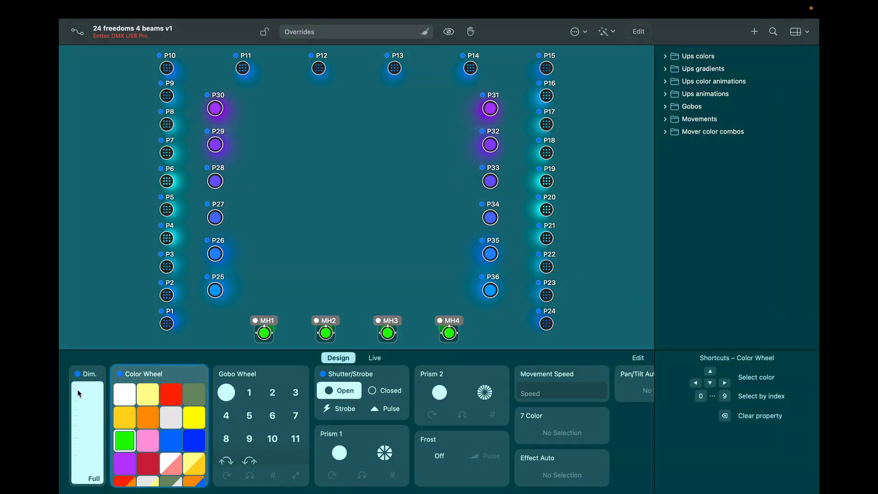
{"action": "left_click", "coordinate": [240, 392]}
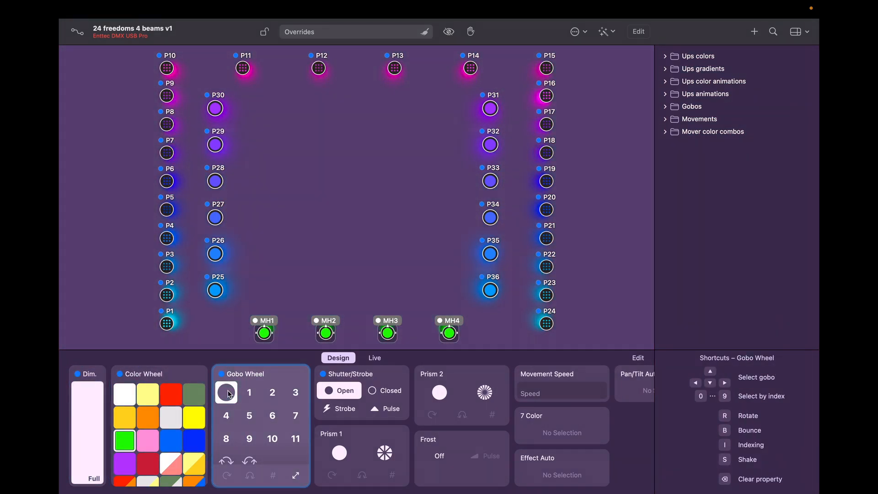
{"action": "left_click", "coordinate": [350, 392]}
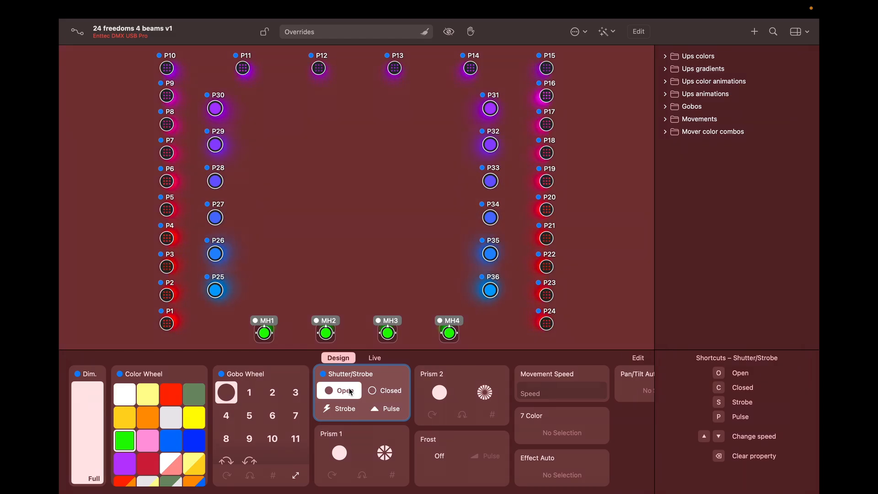
Step: Pan the moving heads +90° so their beams point straight up
{"action": "right_click", "coordinate": [264, 336]}
{"action": "left_click", "coordinate": [294, 295]}
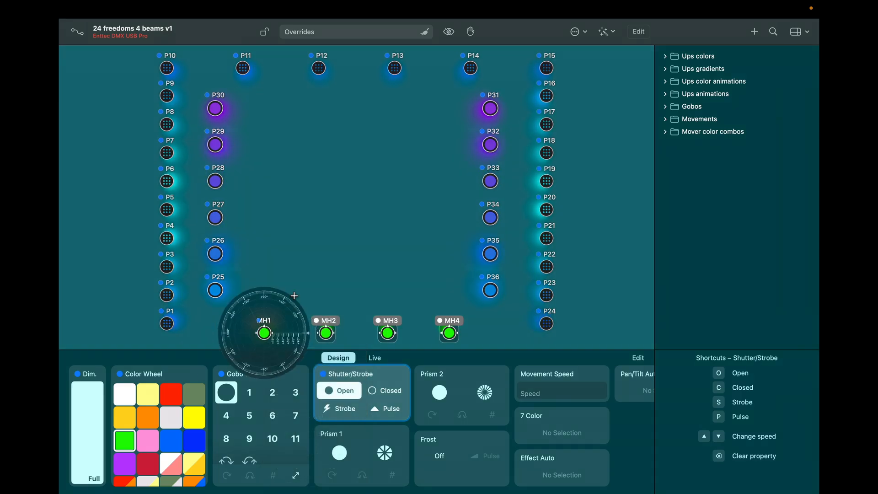
{"action": "left_click_drag", "start_coordinate": [278, 295], "coordinate": [265, 273]}
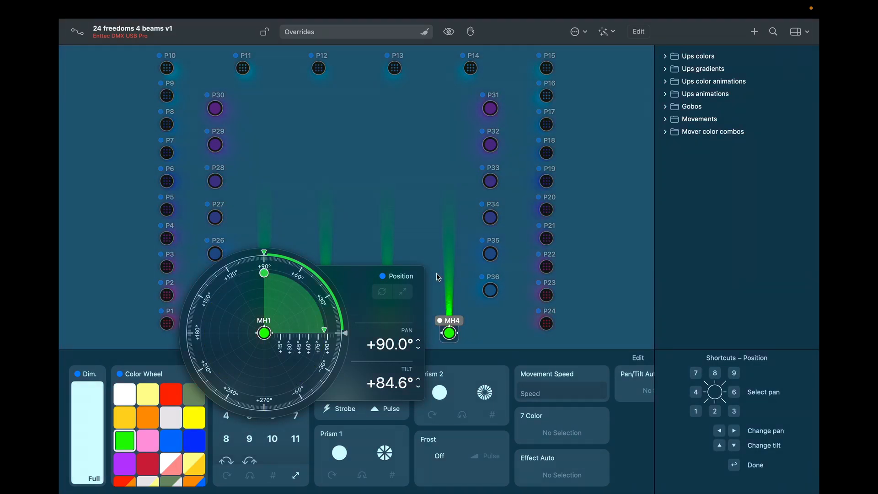
Step: Open the Add Position Effect list and preview Wedge Curved on the moving heads
{"action": "left_click", "coordinate": [418, 277]}
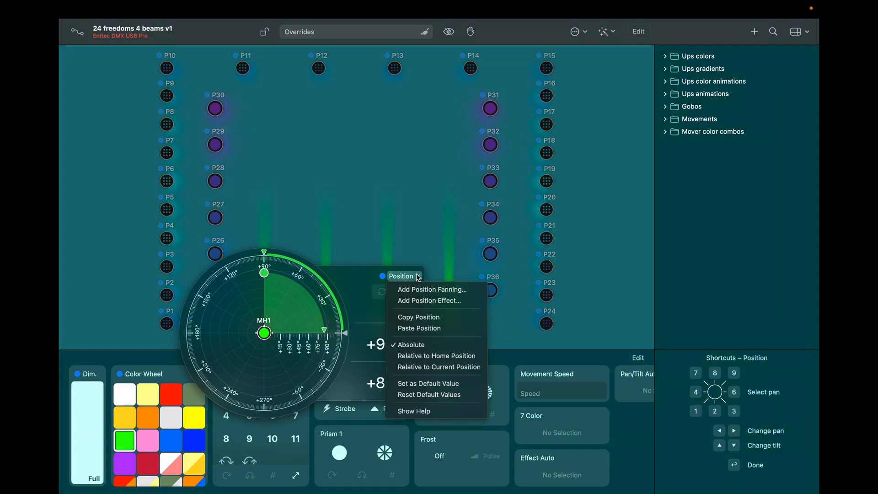
{"action": "left_click", "coordinate": [421, 301]}
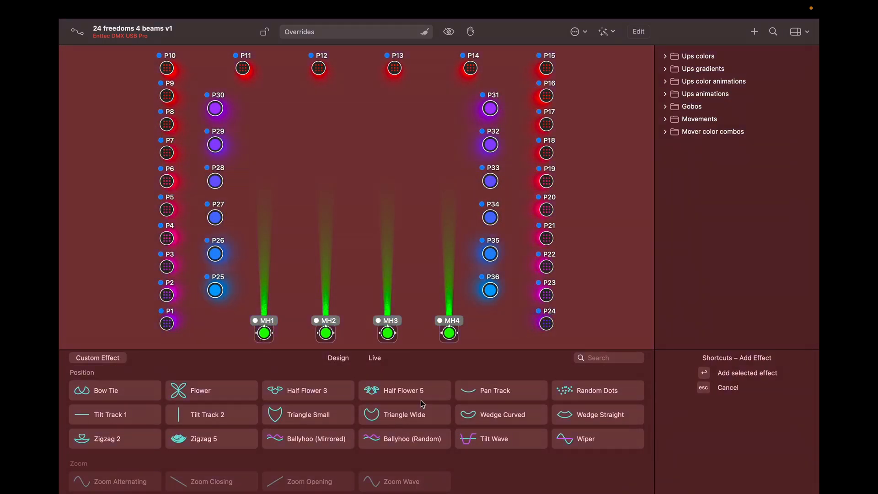
{"action": "scroll", "coordinate": [422, 403], "scroll_direction": "up", "scroll_amount": 5}
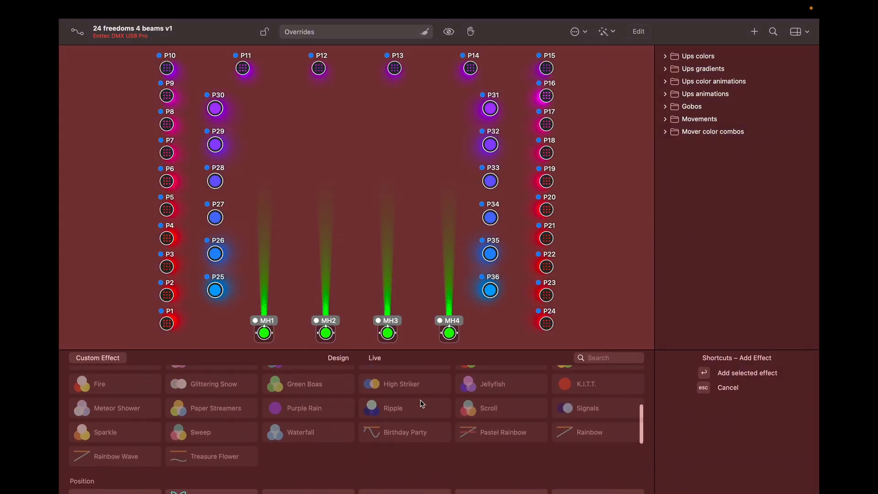
{"action": "scroll", "coordinate": [422, 403], "scroll_direction": "down", "scroll_amount": 5}
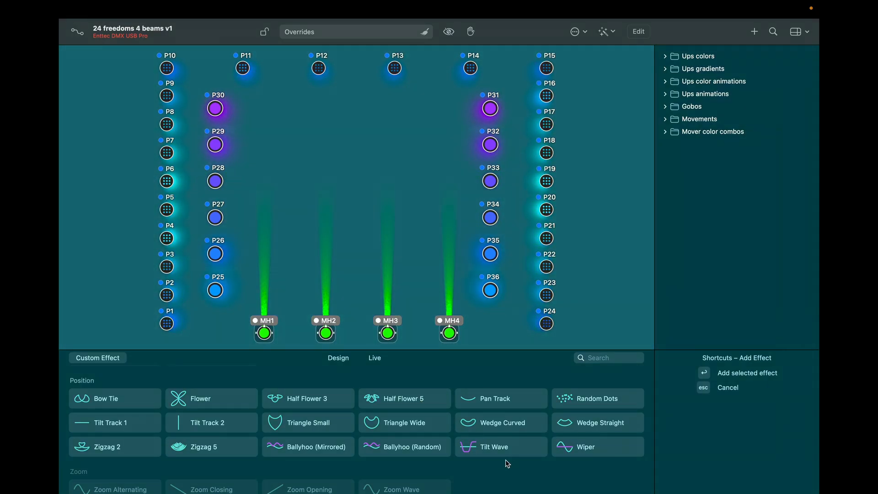
{"action": "left_click", "coordinate": [499, 422]}
Step: Add Wedge Curved, rotate the path to the top, enlarge it and pull its left edge inward
{"action": "key", "text": "Return"}
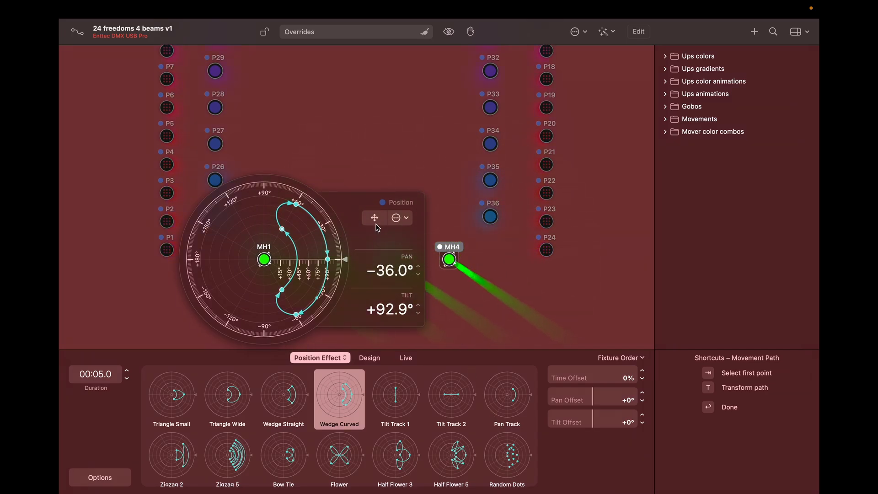
{"action": "key", "text": "t"}
{"action": "left_click_drag", "start_coordinate": [309, 259], "coordinate": [271, 233]}
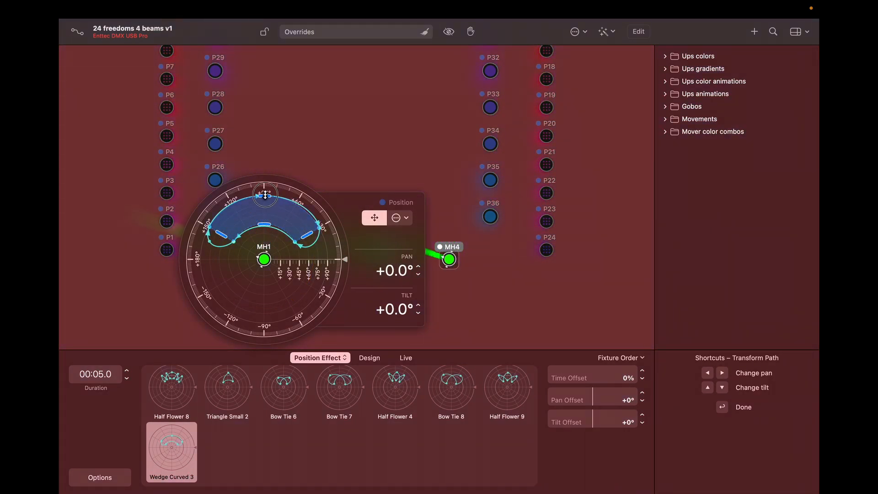
{"action": "left_click_drag", "start_coordinate": [266, 195], "coordinate": [265, 182]}
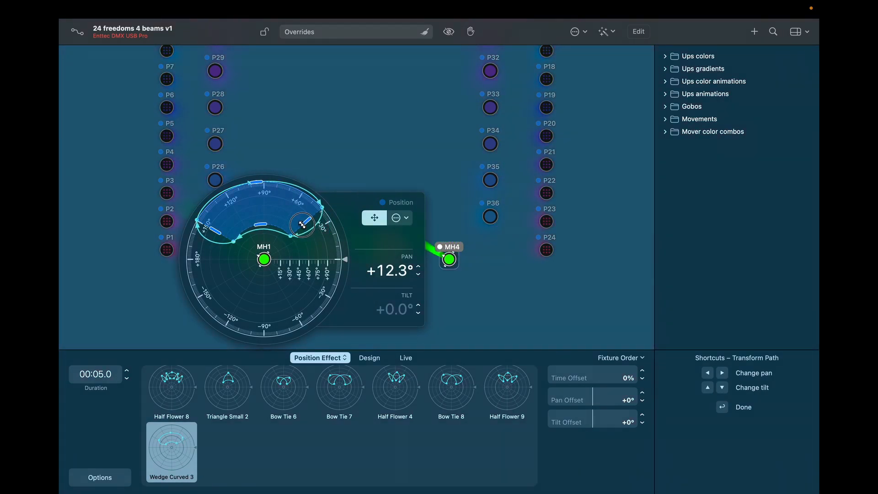
{"action": "left_click_drag", "start_coordinate": [216, 230], "coordinate": [226, 220]}
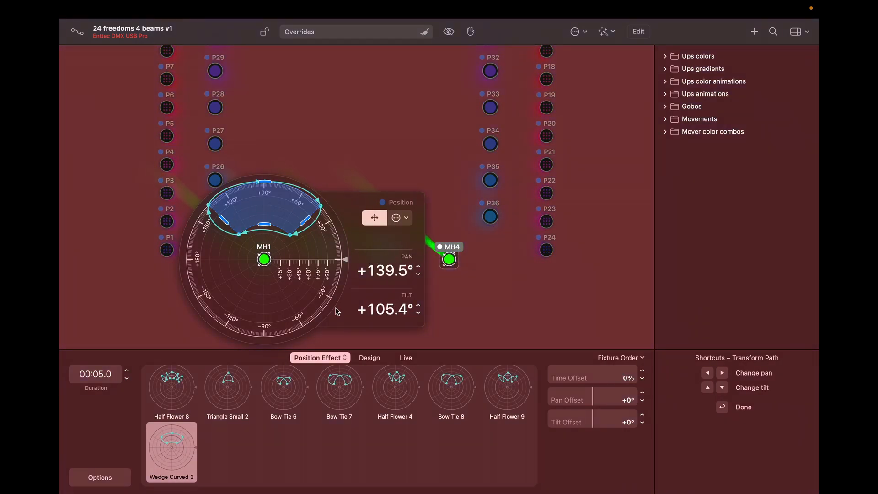
{"action": "key", "text": "Return"}
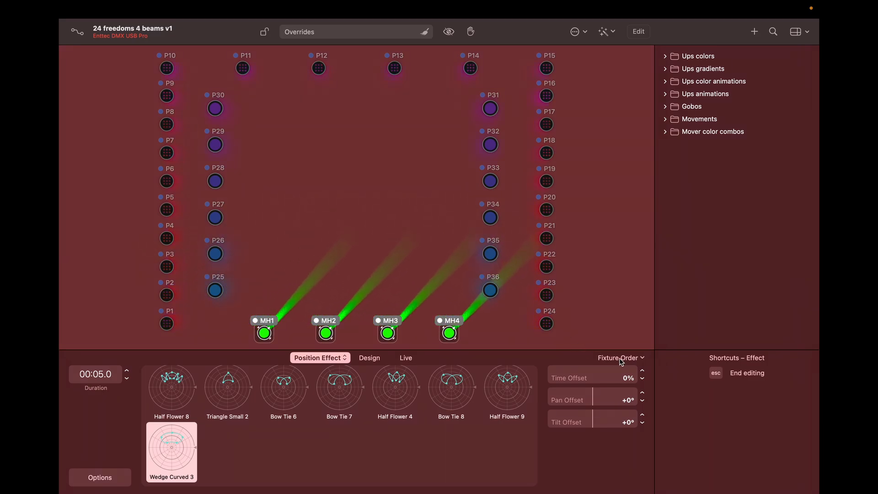
Step: Try time offsets of 4%, 25%, 50% and 75%, settling on 3%
{"action": "left_click", "coordinate": [642, 372]}
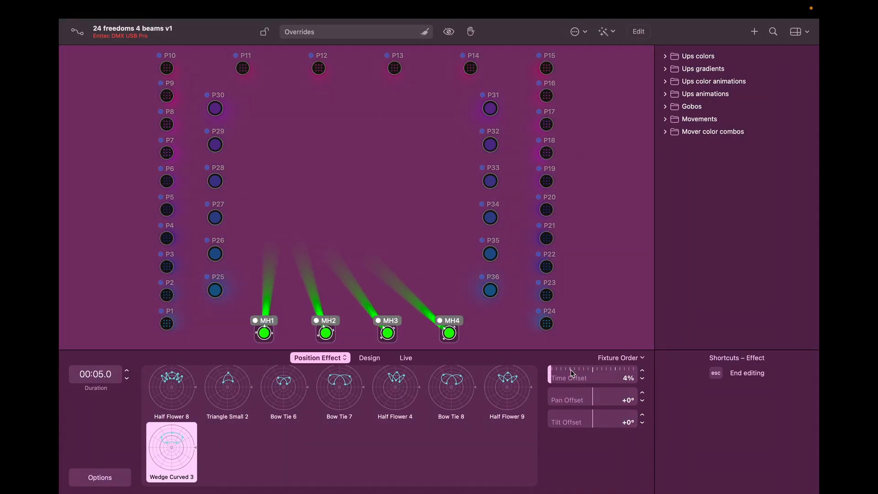
{"action": "left_click", "coordinate": [571, 373]}
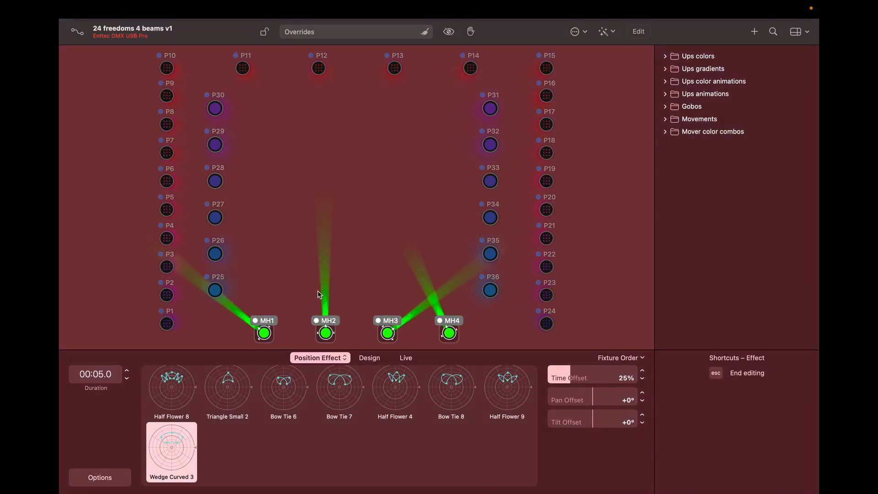
{"action": "left_click", "coordinate": [595, 378]}
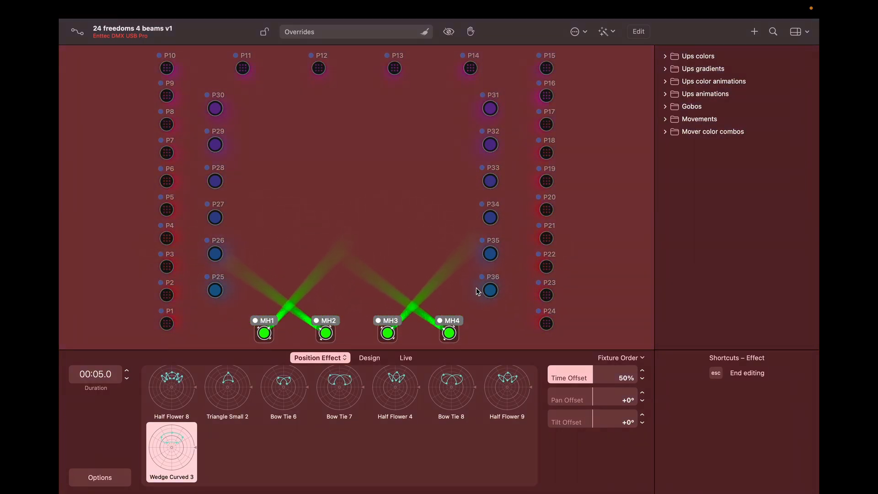
{"action": "left_click", "coordinate": [616, 376]}
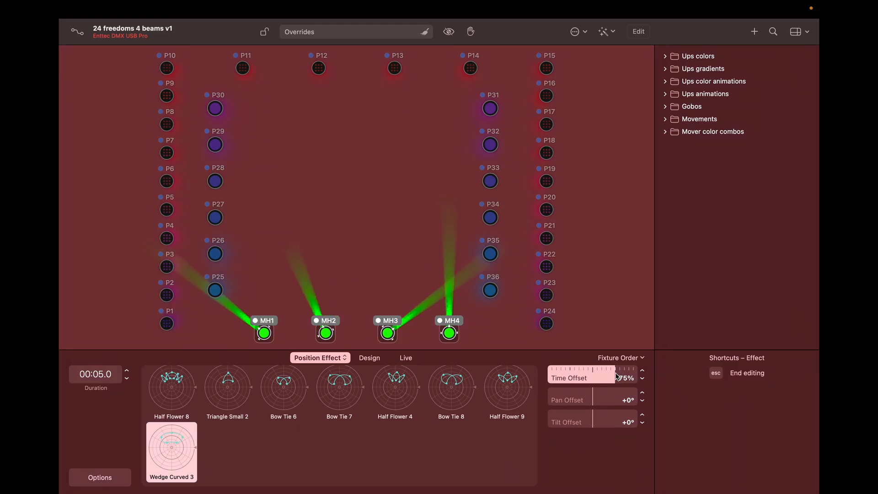
{"action": "left_click", "coordinate": [552, 375]}
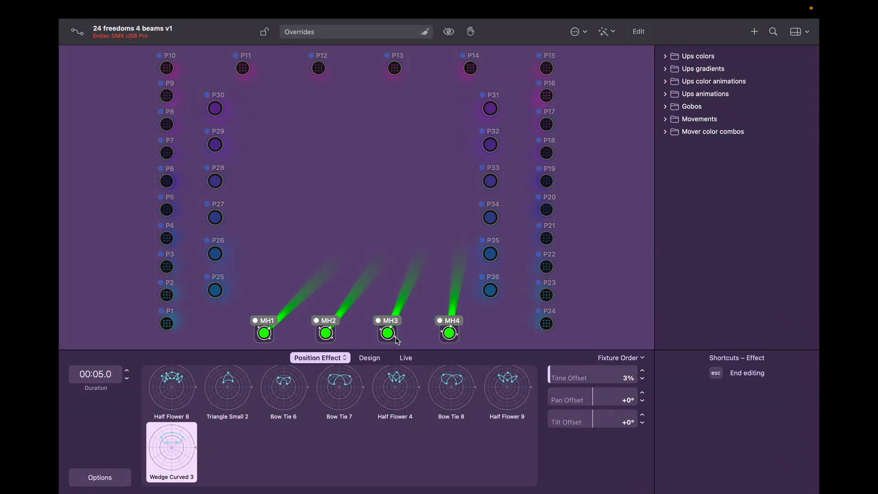
{"action": "key", "text": "Return"}
Step: Select all four moving heads MH1–MH4 and colour them blue from the colour wheel
{"action": "left_click", "coordinate": [372, 190]}
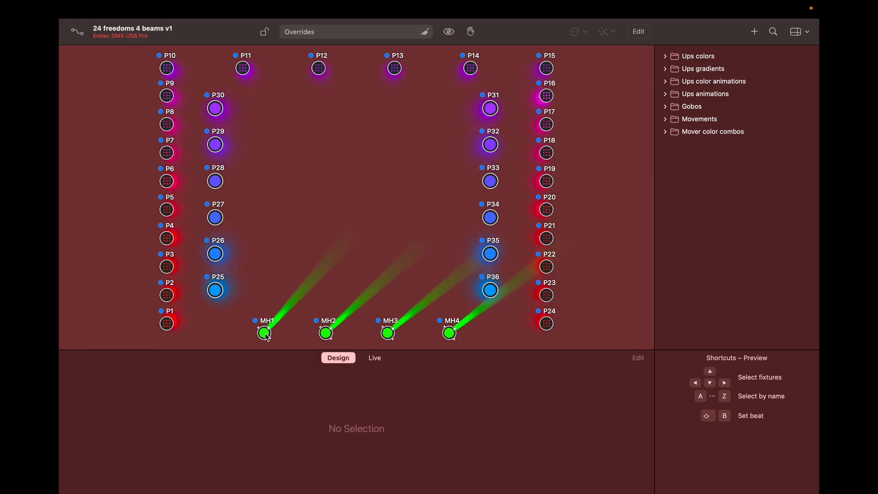
{"action": "left_click_drag", "start_coordinate": [251, 333], "coordinate": [459, 341]}
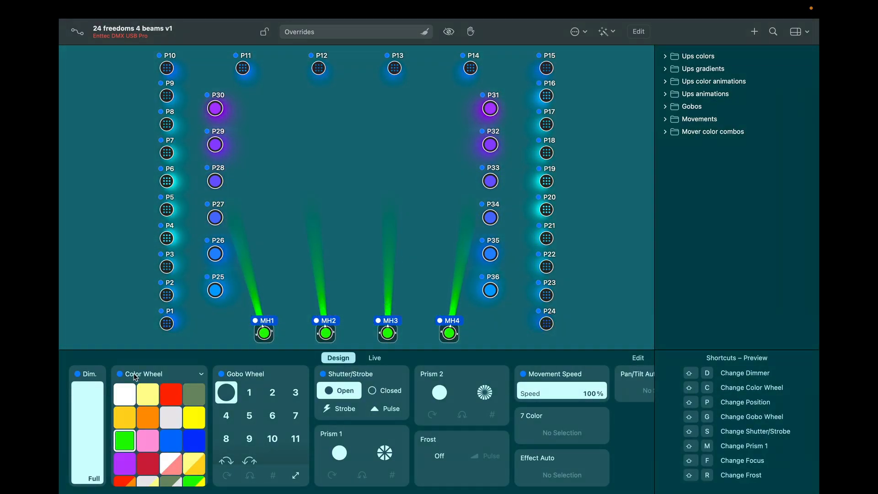
{"action": "left_click", "coordinate": [171, 440]}
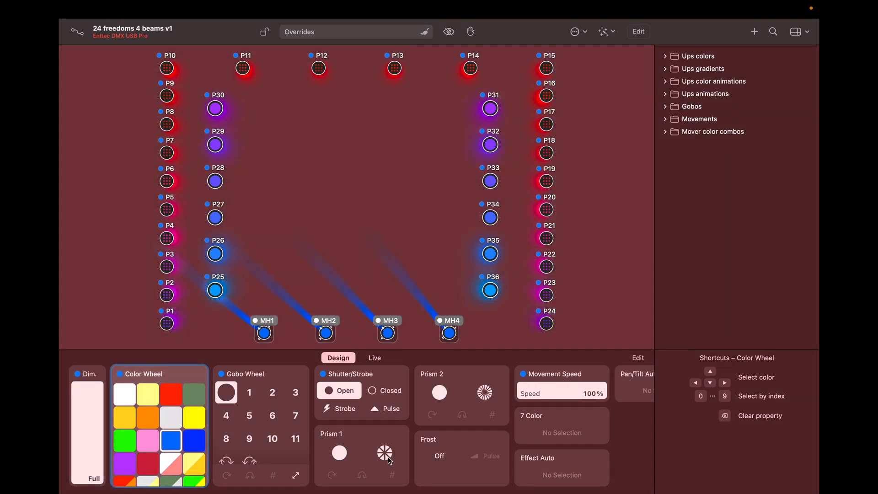
Step: Add a rotating Prism 1 to the moving heads and open the Add Dimmer Effect library
{"action": "left_click", "coordinate": [385, 453]}
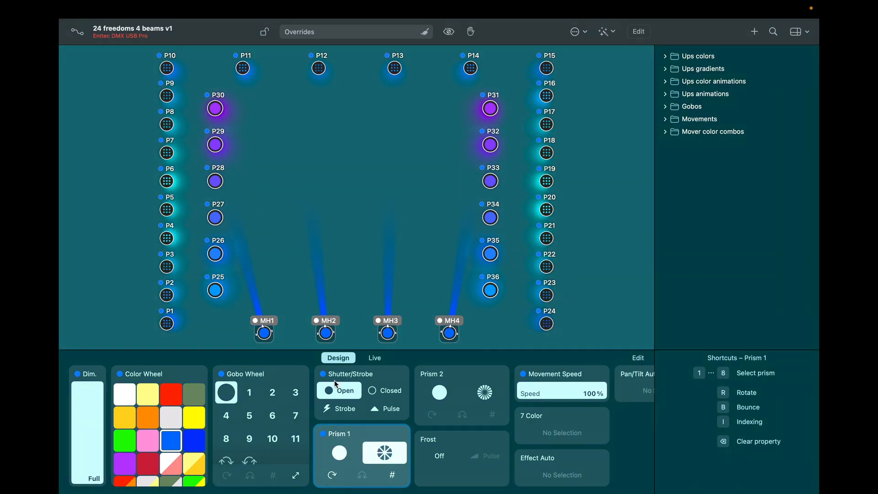
{"action": "left_click", "coordinate": [101, 375]}
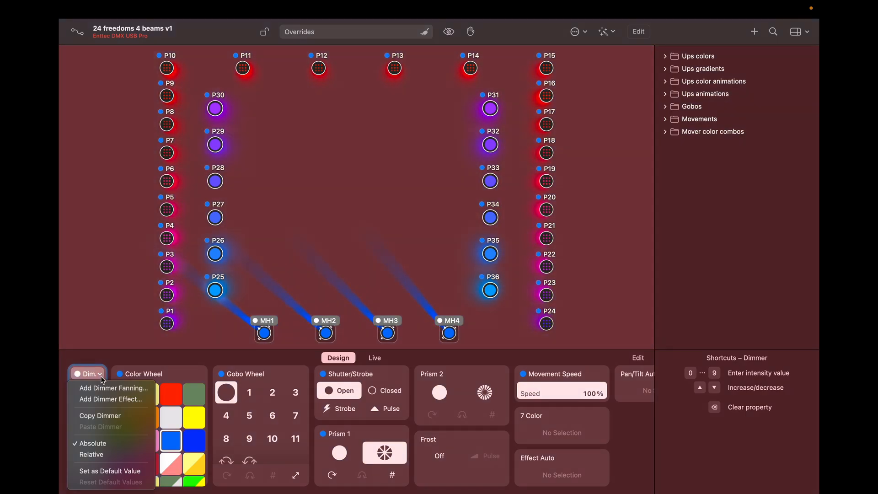
{"action": "left_click", "coordinate": [107, 399]}
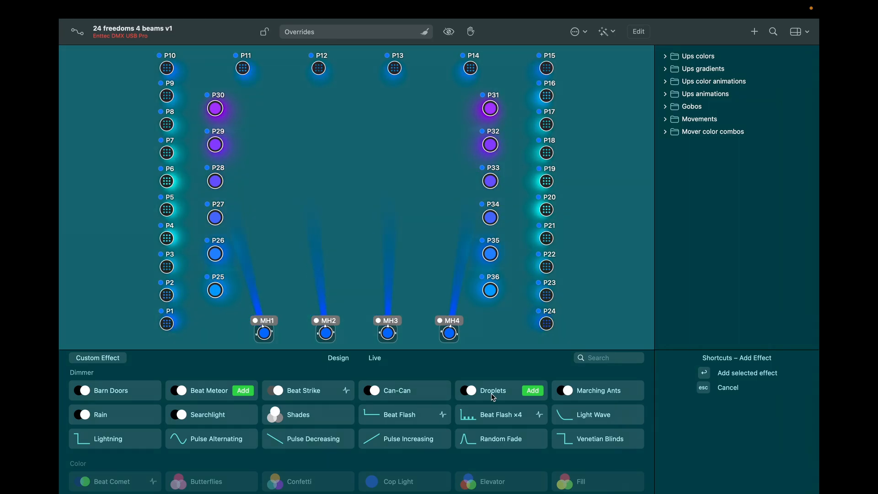
Step: Add a black-to-white chase dimmer effect with phase at 0% and delay at 50%
{"action": "left_click", "coordinate": [403, 392]}
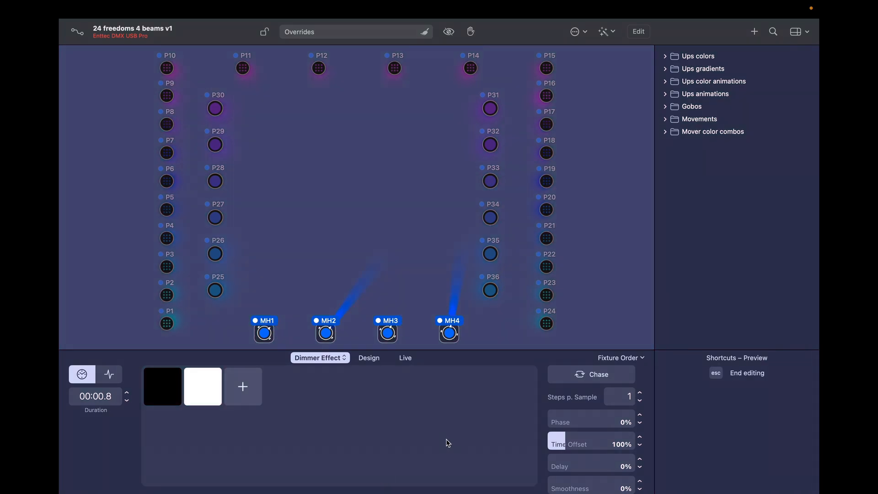
{"action": "left_click", "coordinate": [572, 420]}
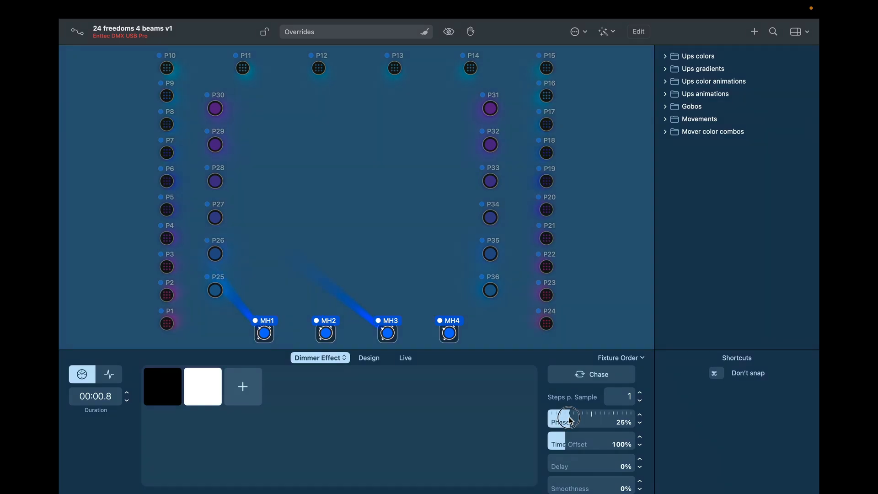
{"action": "left_click_drag", "start_coordinate": [572, 420], "coordinate": [520, 424]}
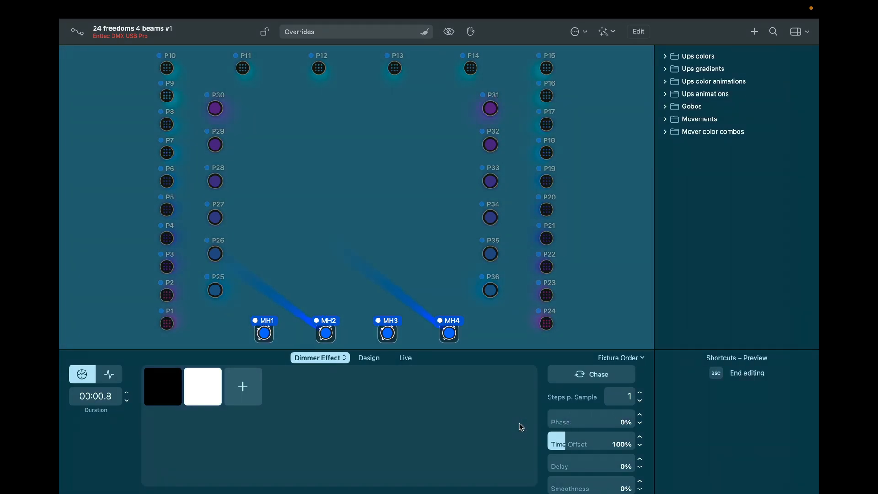
{"action": "left_click", "coordinate": [567, 463]}
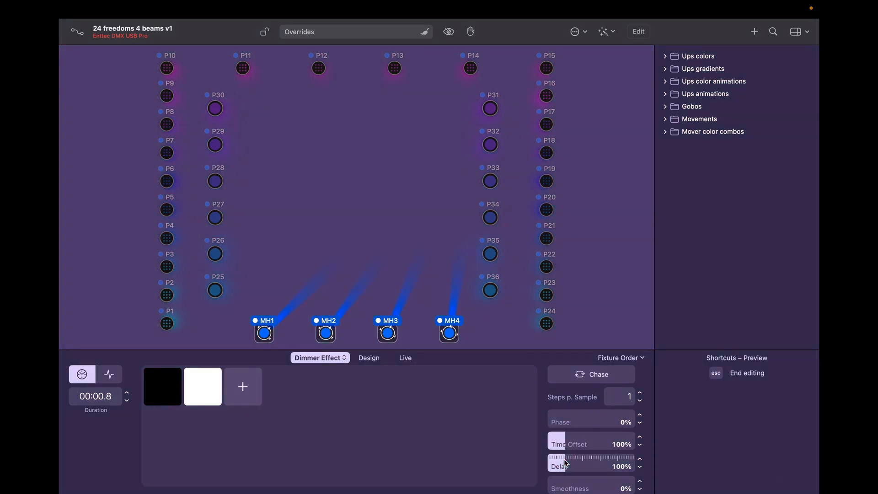
{"action": "left_click_drag", "start_coordinate": [567, 462], "coordinate": [558, 463]}
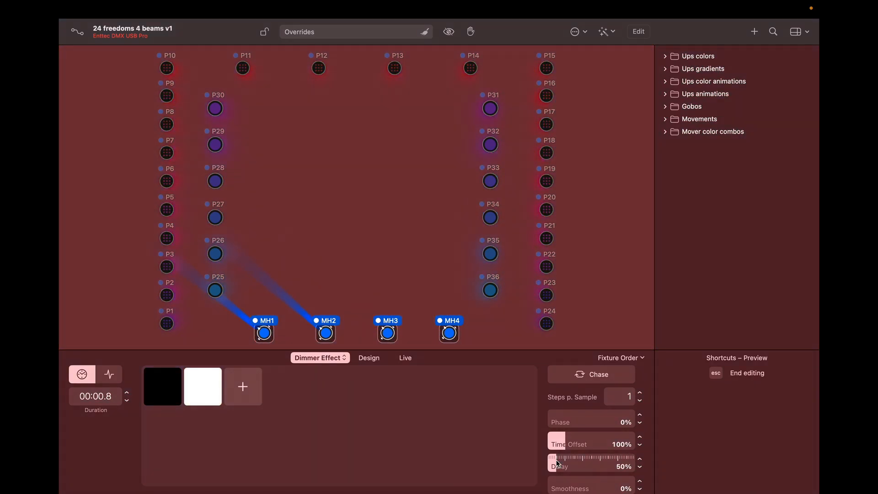
Step: Add a third step to the dimmer chase at 50% intensity
{"action": "left_click", "coordinate": [259, 392]}
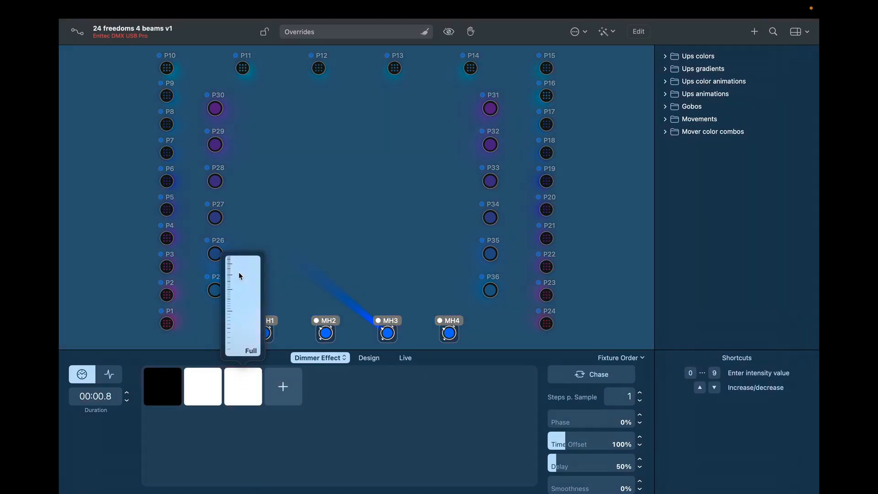
{"action": "left_click", "coordinate": [239, 276]}
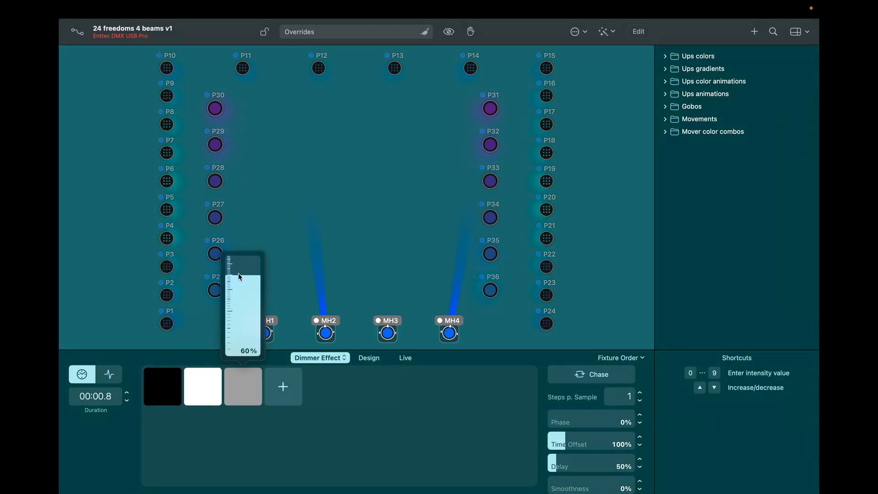
{"action": "left_click", "coordinate": [240, 283]}
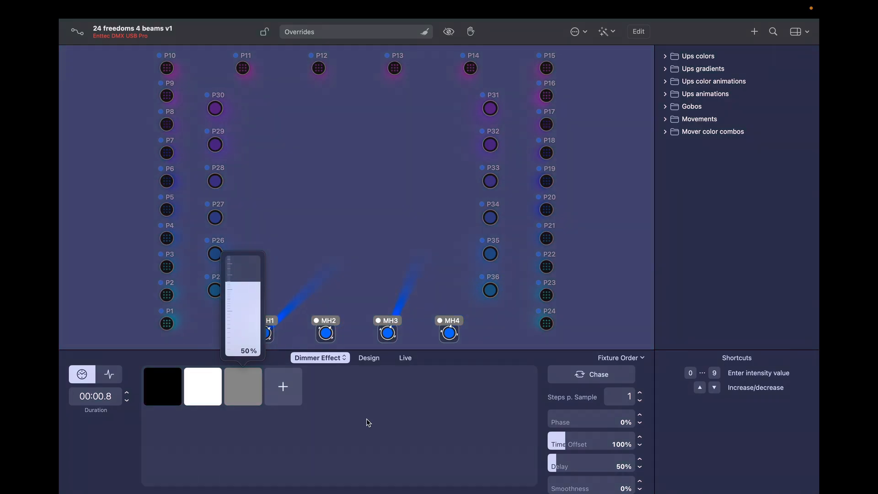
{"action": "left_click", "coordinate": [368, 421]}
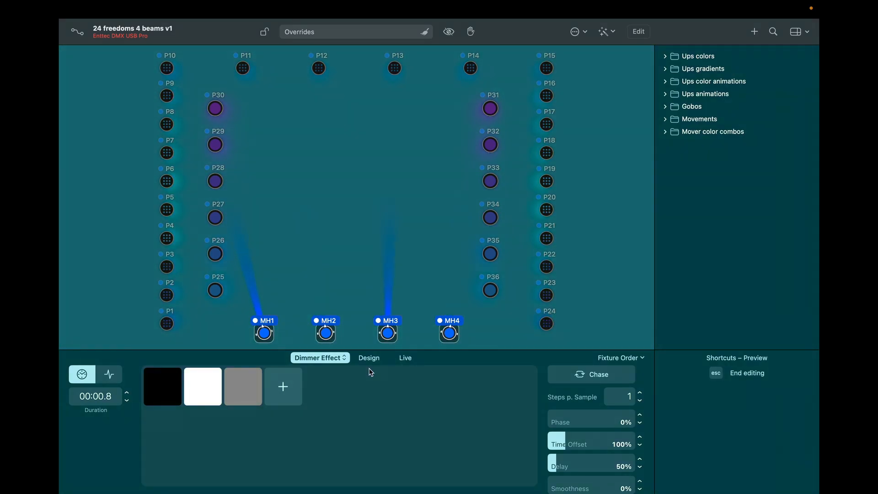
Step: Set the chase duration to 0.5 seconds and deselect the moving heads
{"action": "left_click", "coordinate": [129, 392]}
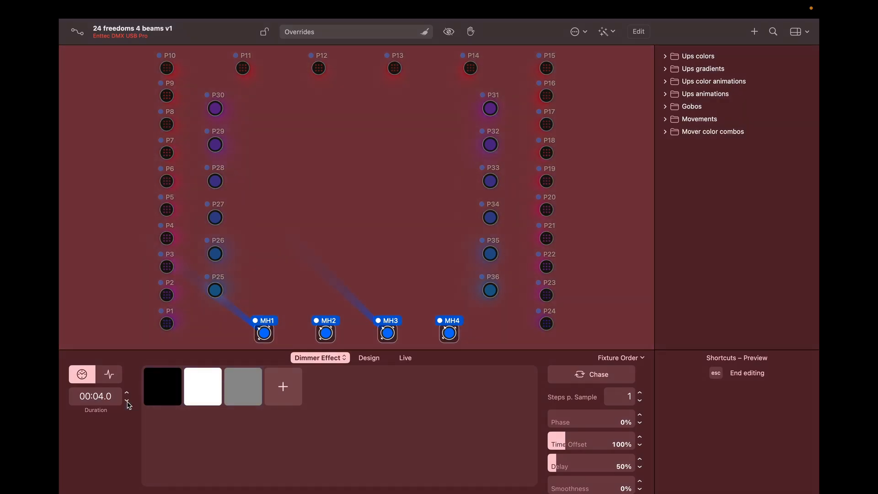
{"action": "left_click", "coordinate": [128, 401]}
{"action": "left_click", "coordinate": [128, 401]}
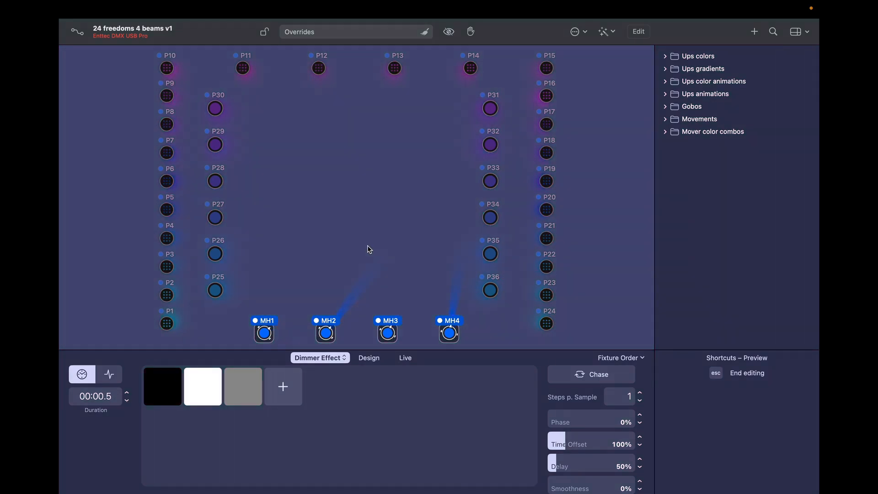
{"action": "left_click", "coordinate": [377, 234]}
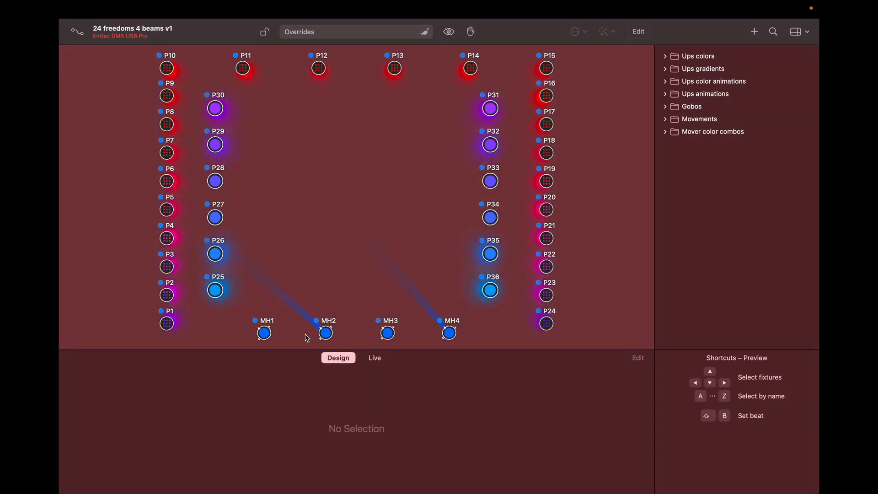
Step: Colour moving head MH1 dark blue, MH3 purple and MH4 red from the Color Wheel
{"action": "left_click", "coordinate": [266, 335]}
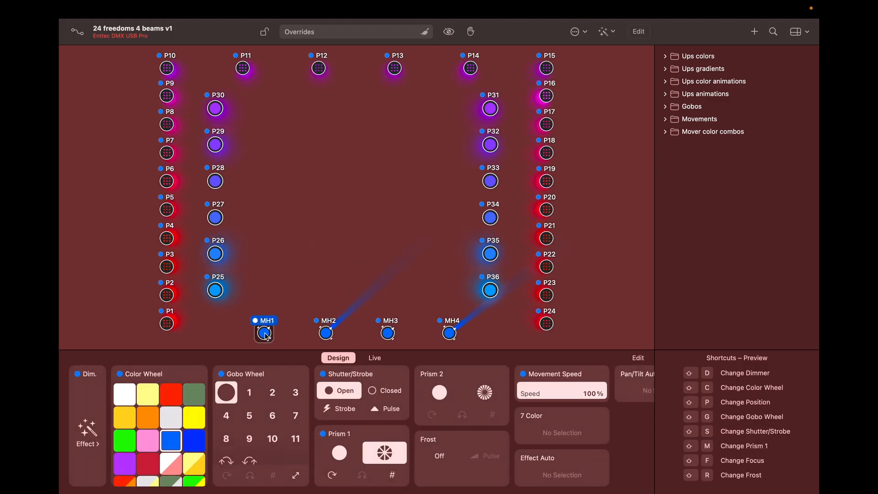
{"action": "left_click", "coordinate": [195, 440]}
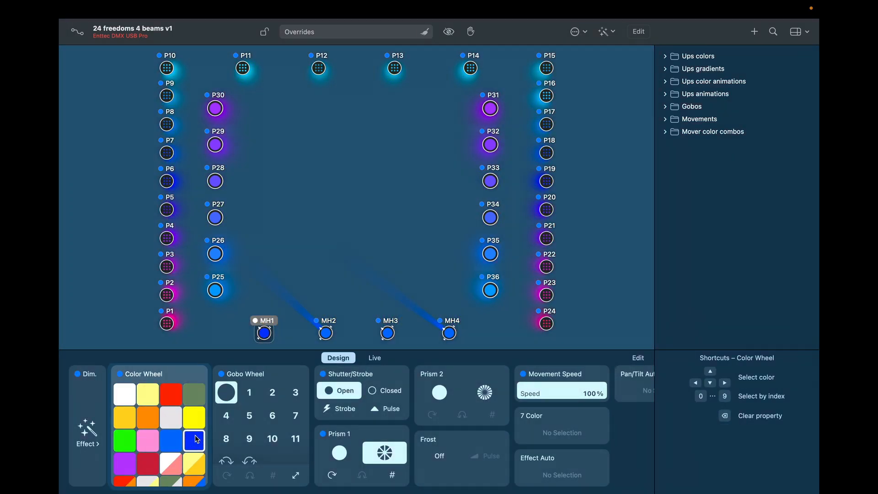
{"action": "left_click", "coordinate": [388, 334]}
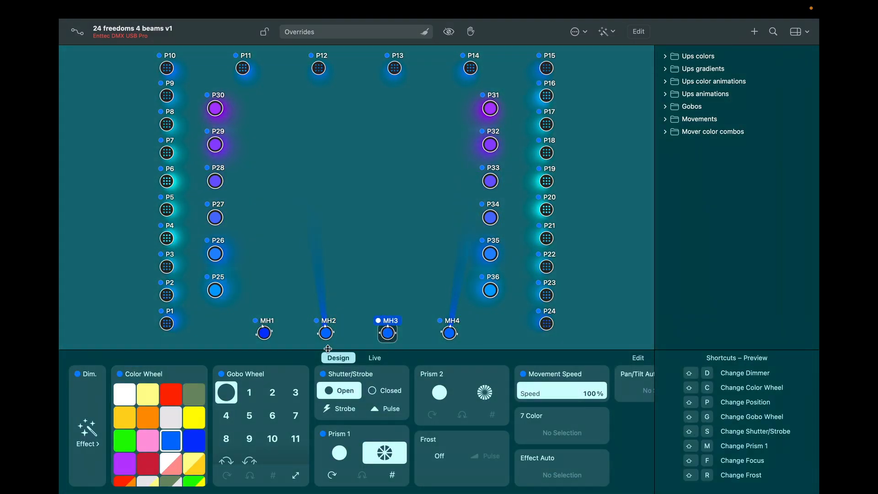
{"action": "left_click", "coordinate": [124, 464]}
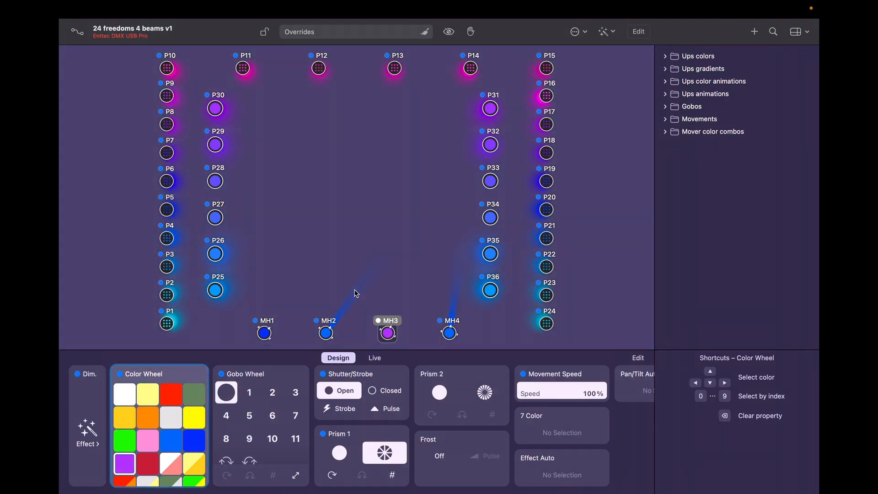
{"action": "left_click", "coordinate": [450, 333]}
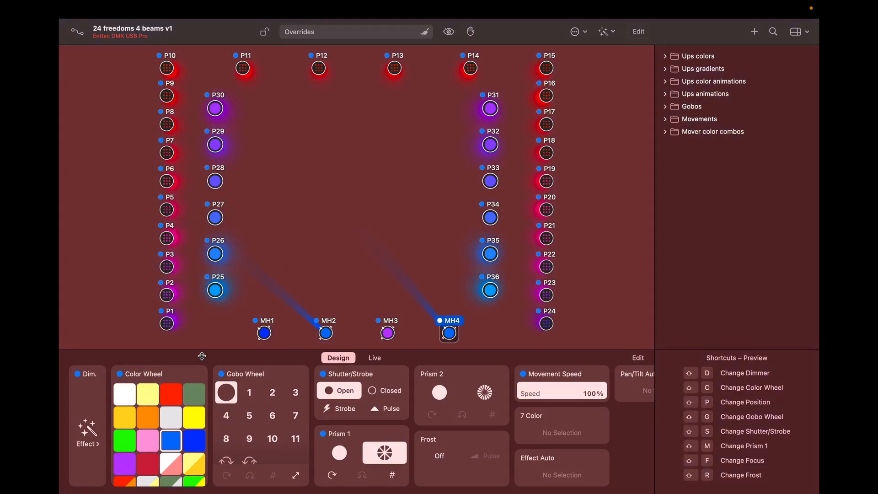
{"action": "left_click", "coordinate": [171, 395]}
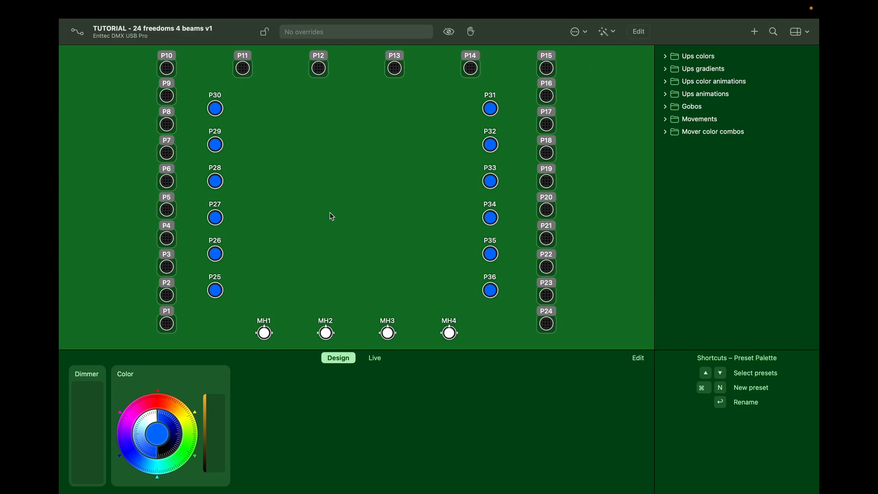
Step: Bring pars P1–P24 to full dimmer in orange and save that look as a new preset
{"action": "left_click", "coordinate": [171, 323]}
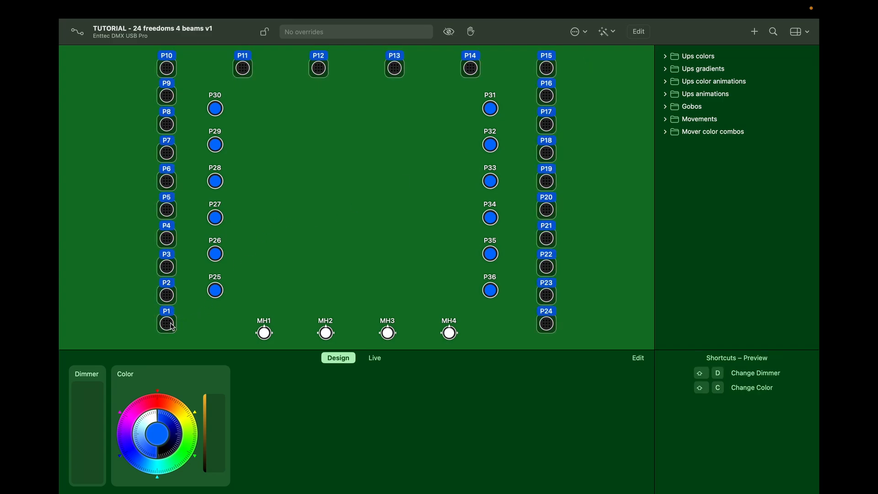
{"action": "left_click_drag", "start_coordinate": [86, 443], "coordinate": [90, 413]}
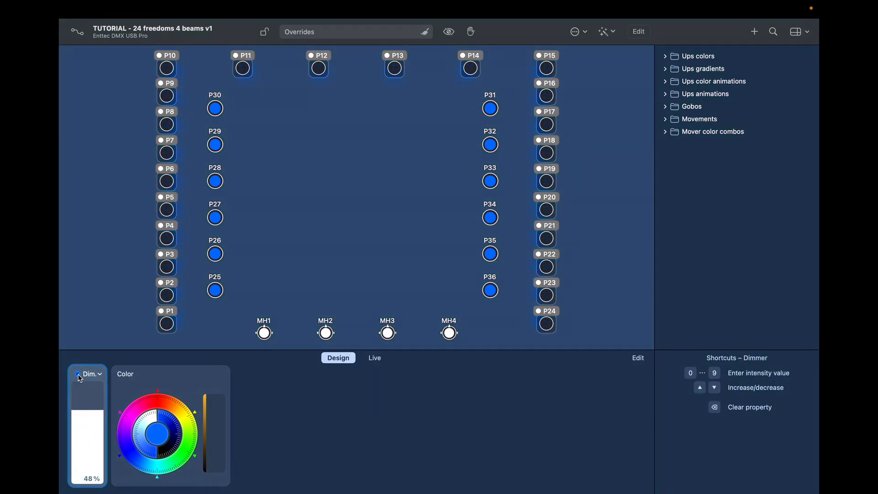
{"action": "left_click_drag", "start_coordinate": [87, 406], "coordinate": [88, 379]}
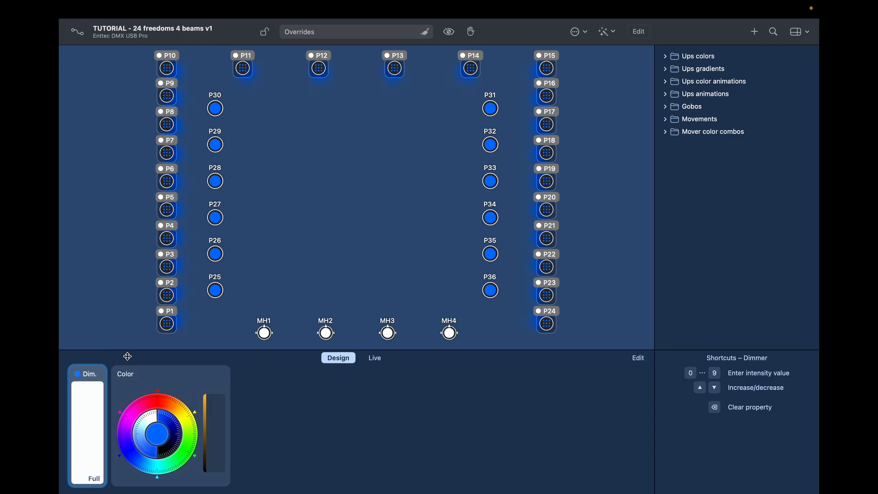
{"action": "left_click", "coordinate": [177, 405]}
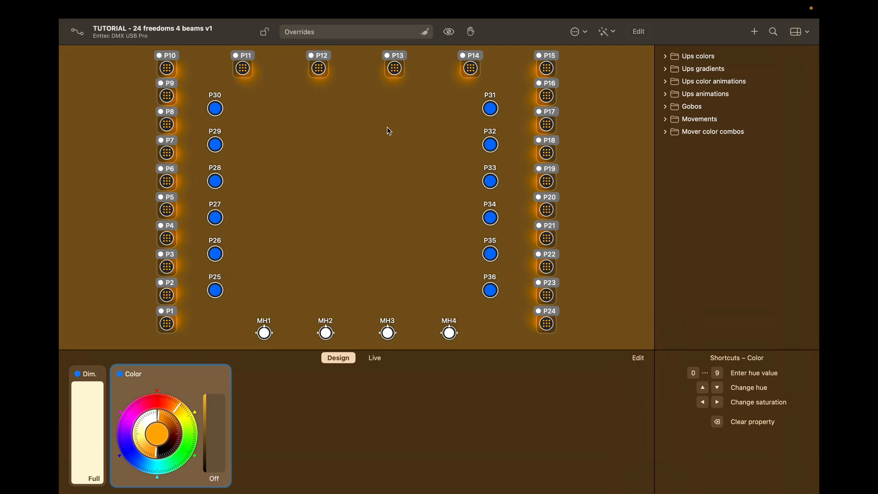
{"action": "left_click", "coordinate": [755, 32]}
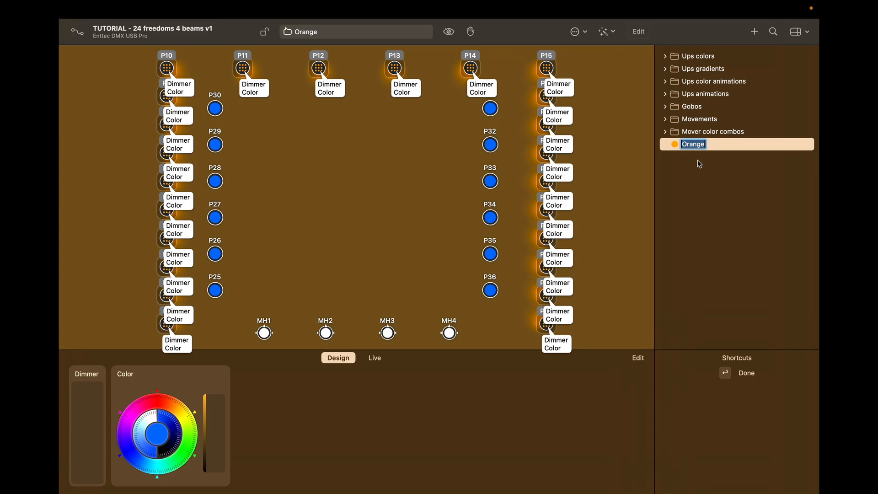
Step: Confirm the preset name Orange, then deselect all fixtures to clear overrides
{"action": "left_click", "coordinate": [566, 142]}
{"action": "key", "text": "Return"}
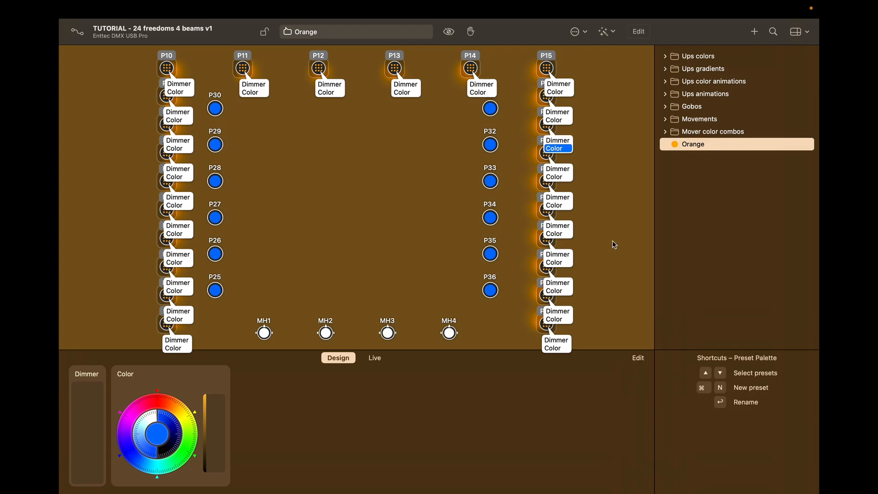
{"action": "left_click", "coordinate": [613, 237]}
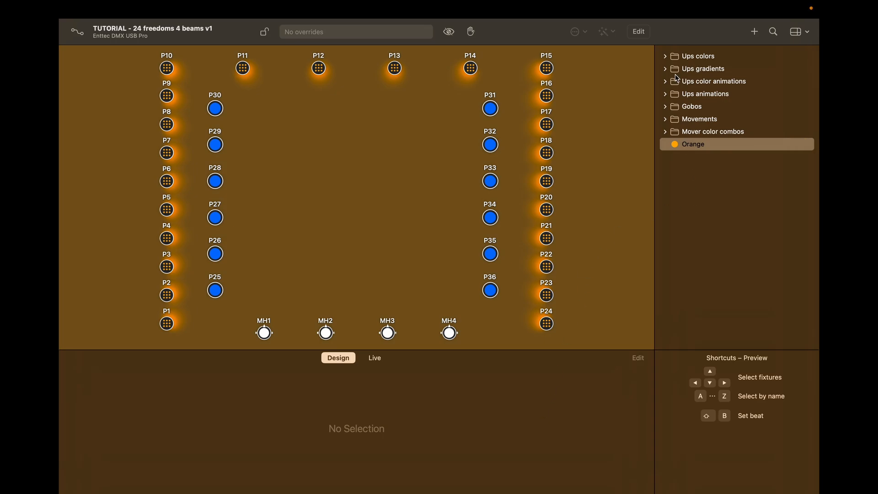
Step: Preview Mint Green, Yellow and Hot Pink from Ups colors, with pars P1–P24 at full dimmer
{"action": "left_click", "coordinate": [666, 57]}
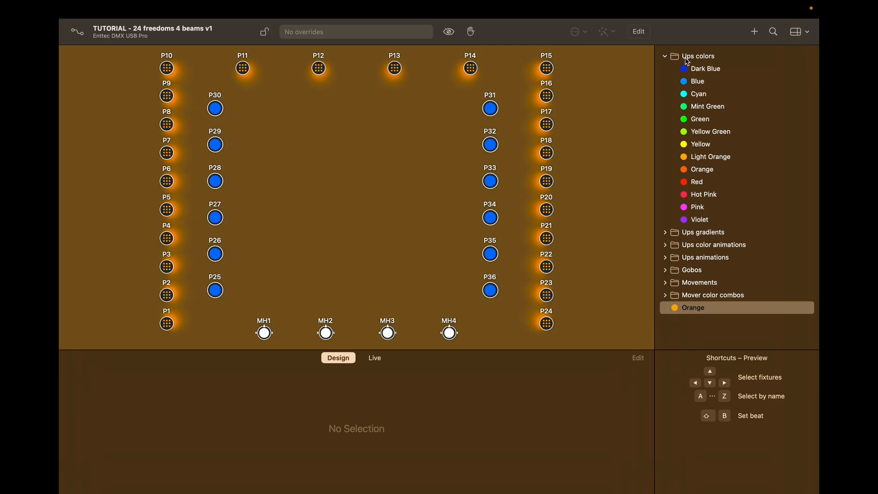
{"action": "left_click", "coordinate": [691, 110]}
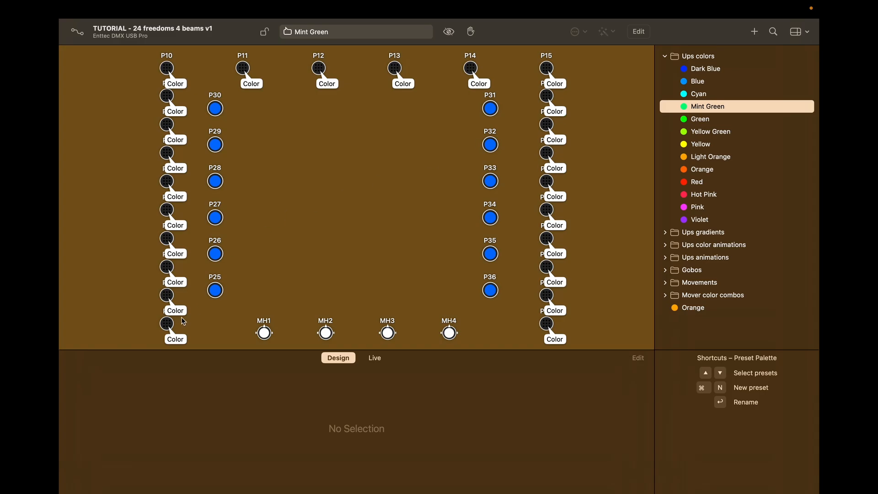
{"action": "left_click", "coordinate": [167, 324]}
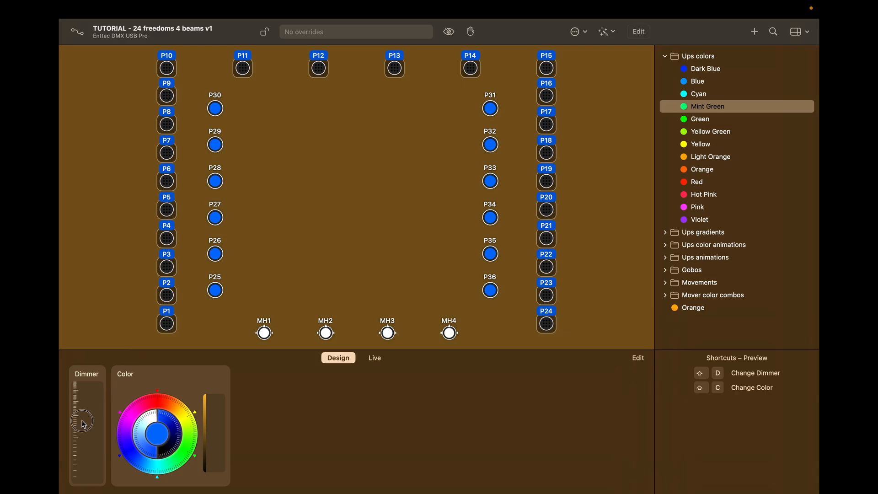
{"action": "left_click_drag", "start_coordinate": [78, 421], "coordinate": [95, 357]}
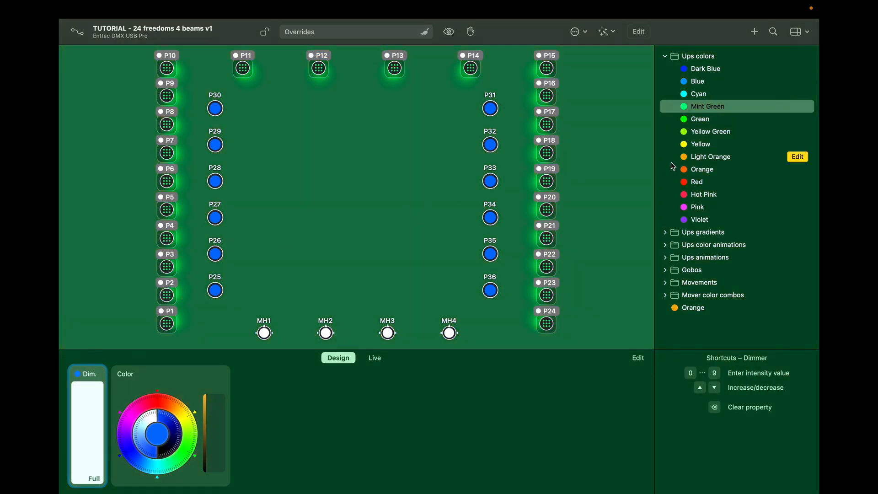
{"action": "left_click", "coordinate": [705, 145]}
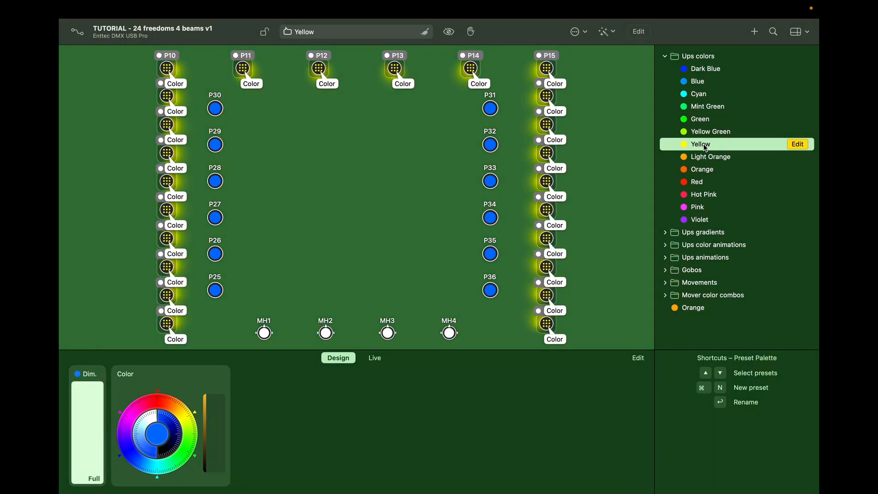
{"action": "left_click", "coordinate": [704, 197]}
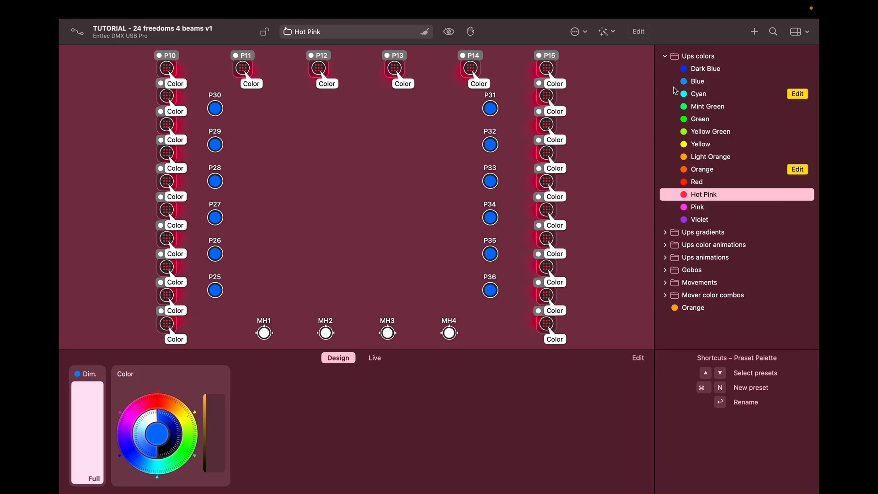
Step: Apply the Red colour preset to the pars after previewing Green and Yellow
{"action": "left_click", "coordinate": [665, 57]}
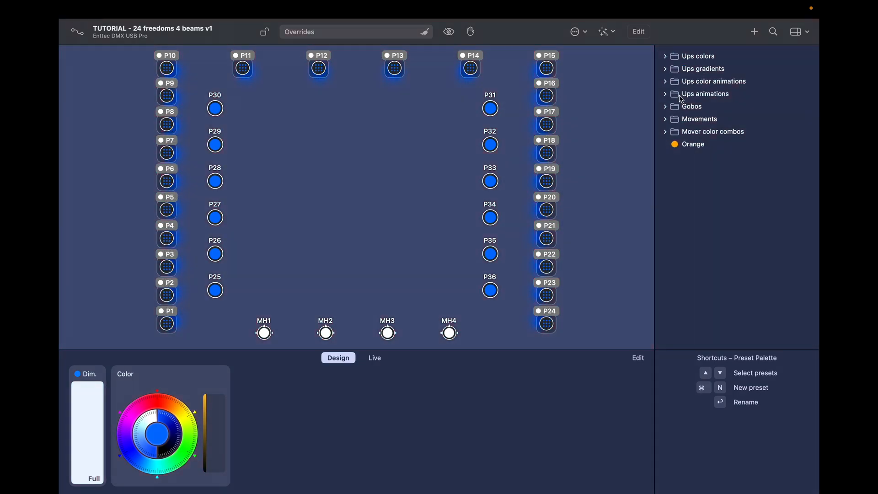
{"action": "left_click", "coordinate": [666, 57]}
{"action": "left_click", "coordinate": [693, 120]}
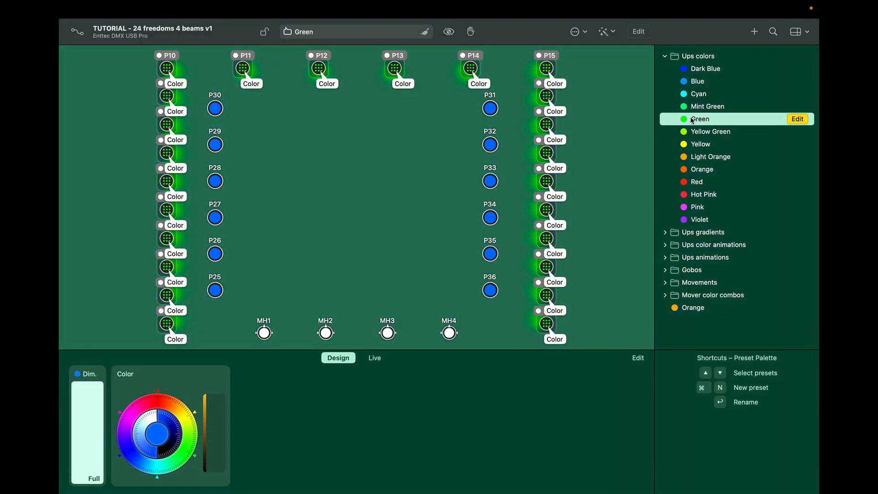
{"action": "left_click", "coordinate": [698, 146]}
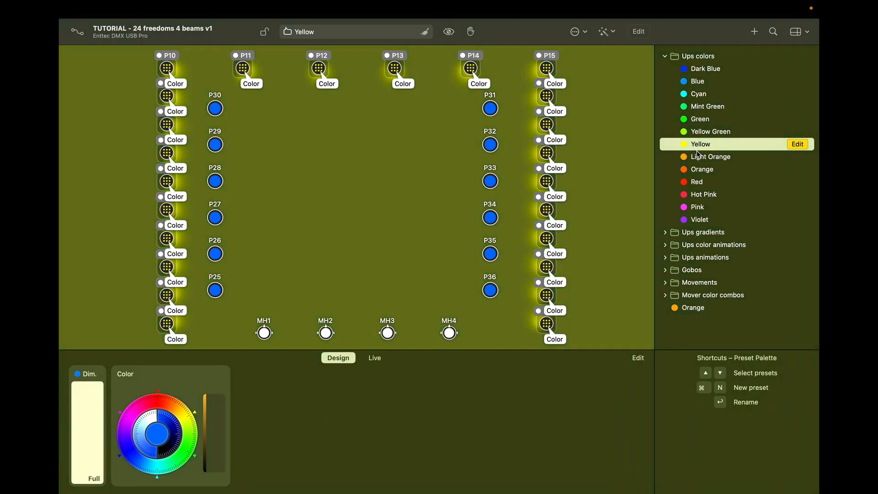
{"action": "left_click", "coordinate": [696, 182]}
{"action": "right_click", "coordinate": [696, 184]}
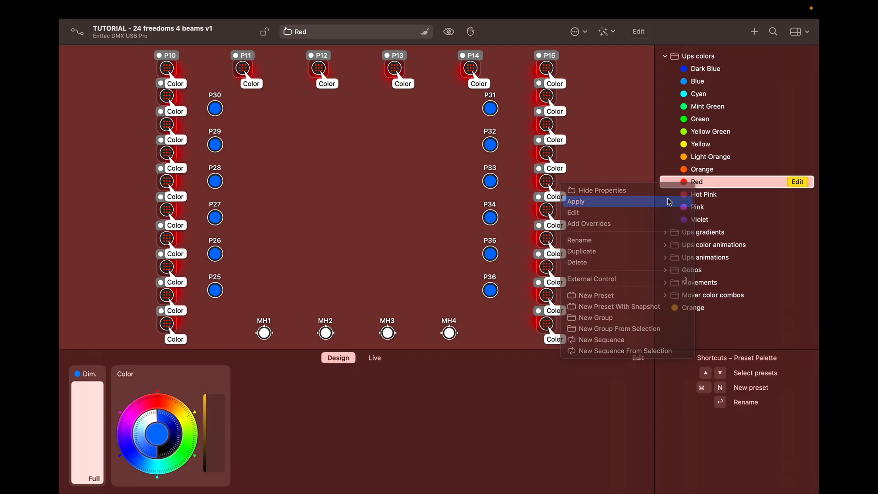
{"action": "left_click", "coordinate": [668, 224]}
Step: Preview the Fanning: Red → Yellow and Fanning: Dark Blue → Pink gradients in Ups gradients
{"action": "left_click", "coordinate": [685, 59]}
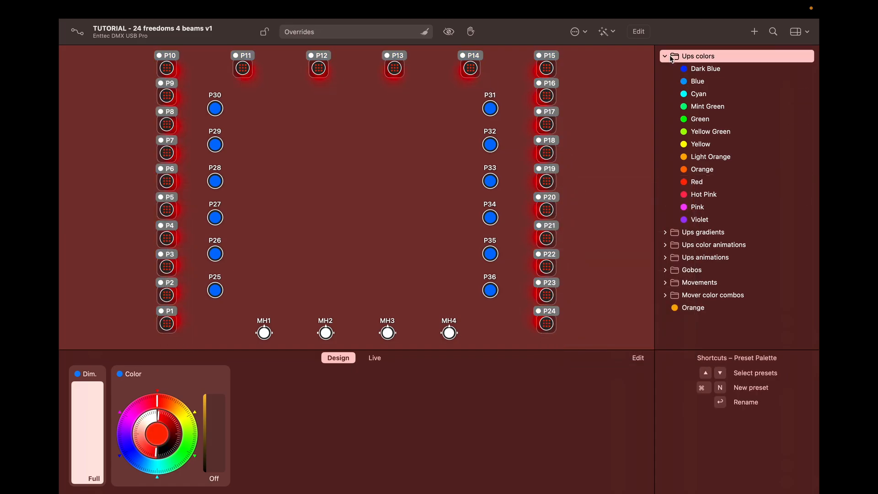
{"action": "left_click", "coordinate": [665, 56]}
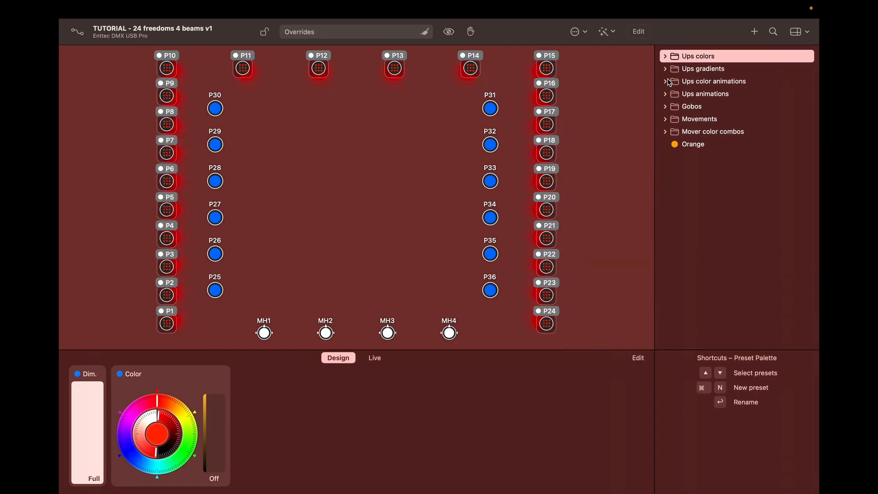
{"action": "left_click", "coordinate": [666, 70]}
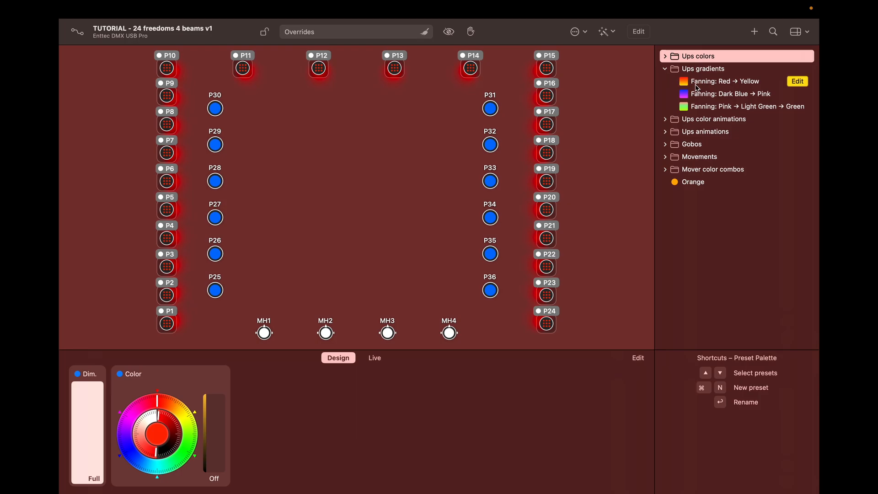
{"action": "left_click", "coordinate": [697, 83]}
{"action": "left_click", "coordinate": [701, 97]}
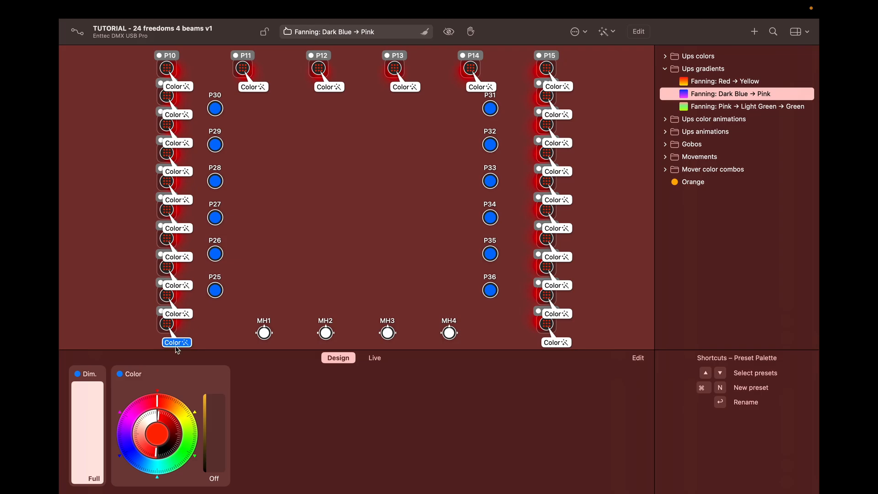
Step: Preview Fanning: Red → Yellow and Pink → Light Green → Green on the pars, then close Ups gradients
{"action": "left_click", "coordinate": [121, 376]}
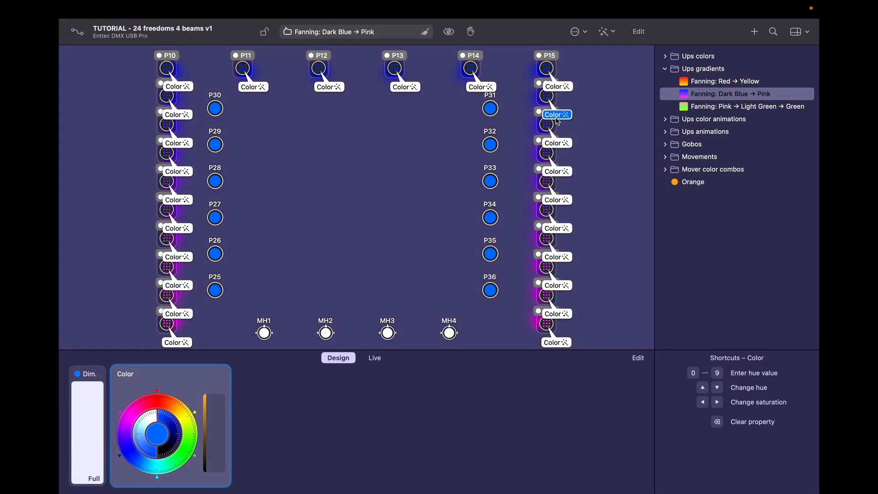
{"action": "left_click", "coordinate": [692, 82]}
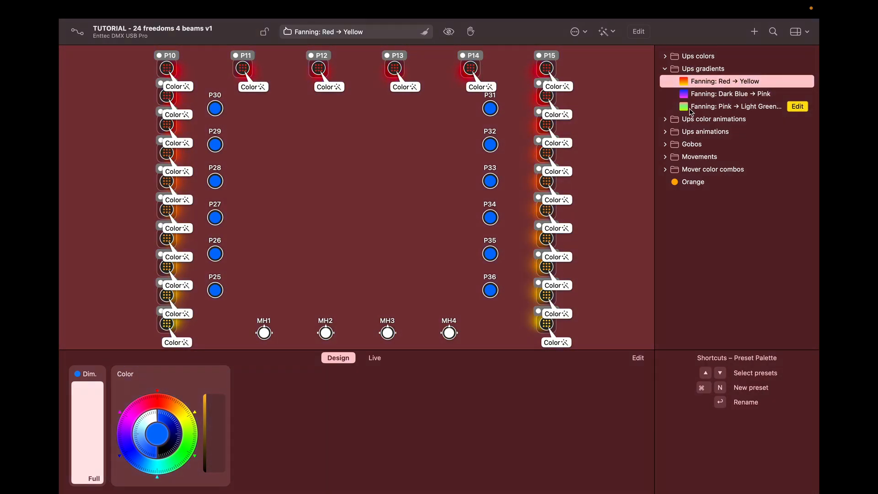
{"action": "left_click", "coordinate": [693, 108]}
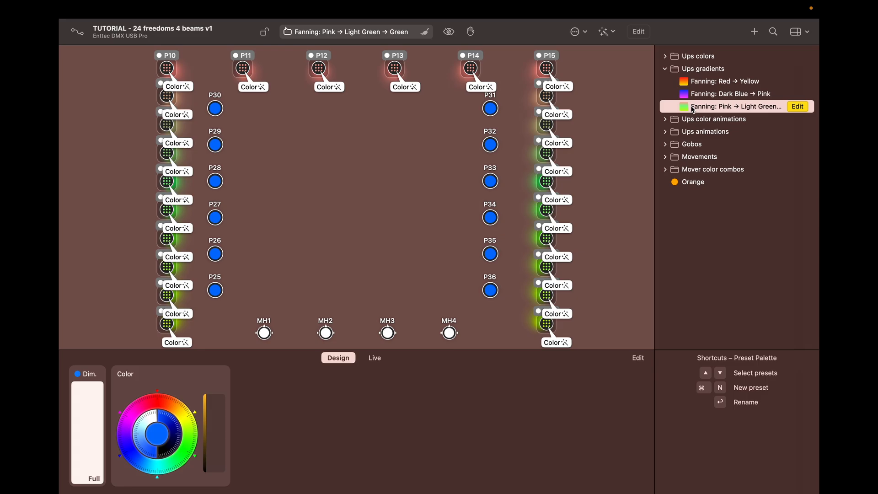
{"action": "left_click", "coordinate": [666, 70]}
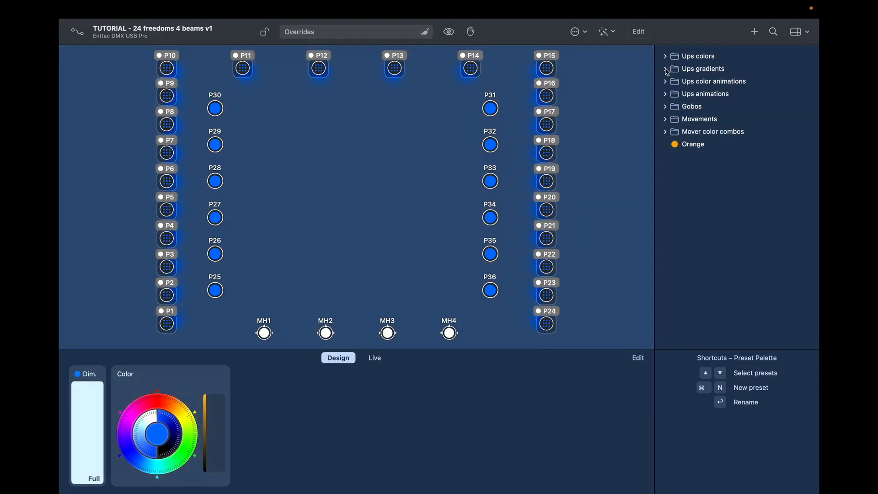
Step: Preview the Can Can animation, then clear the dimmer and all overrides so P1–P24 go dark
{"action": "left_click", "coordinate": [666, 95]}
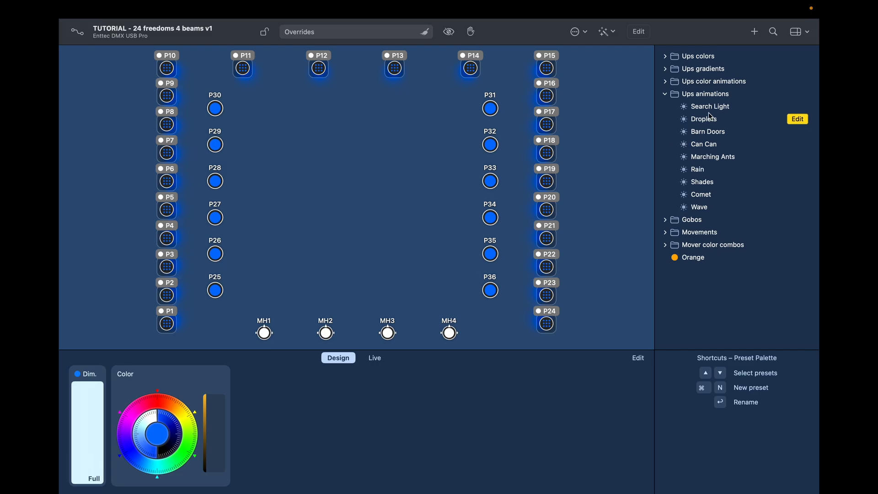
{"action": "left_click", "coordinate": [693, 147]}
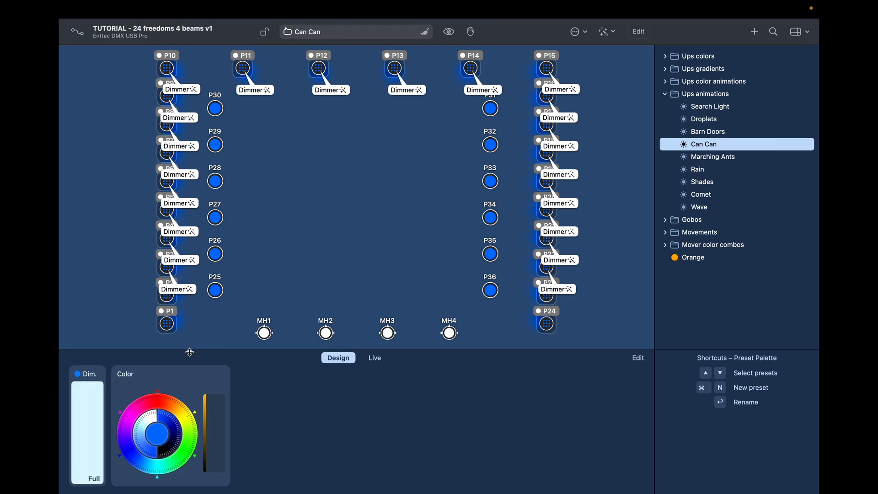
{"action": "left_click", "coordinate": [78, 377]}
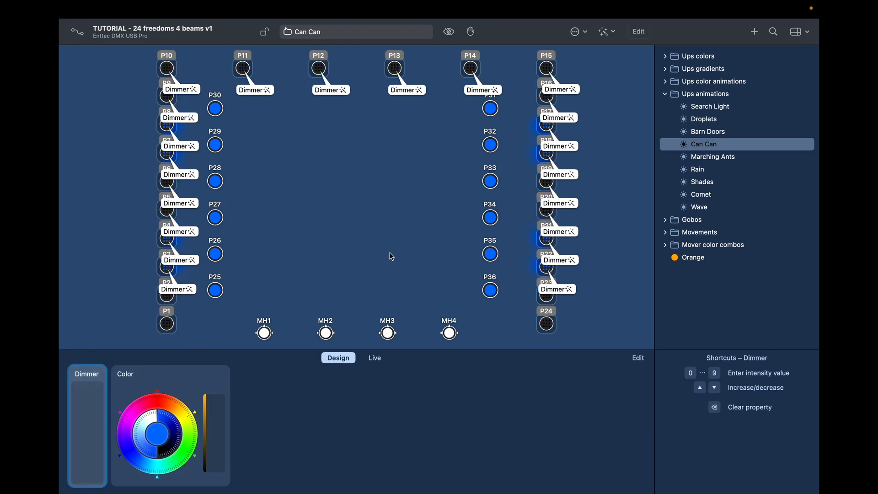
{"action": "left_click", "coordinate": [593, 219]}
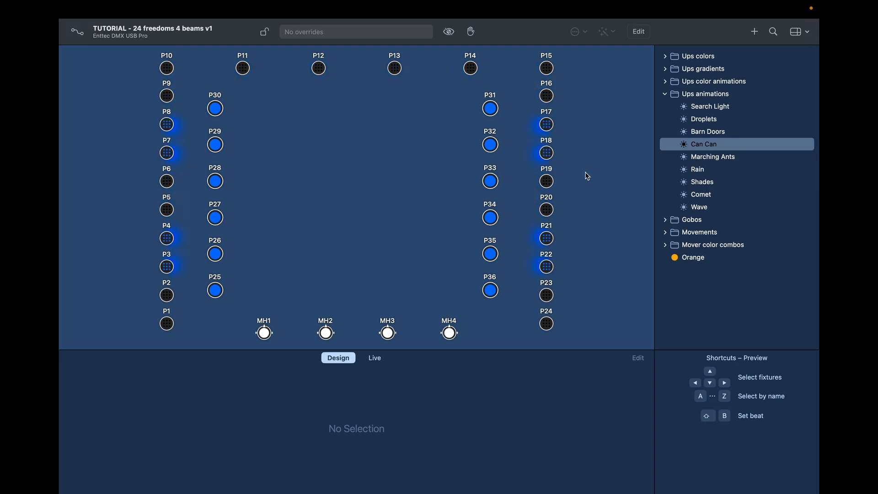
{"action": "left_click", "coordinate": [666, 95]}
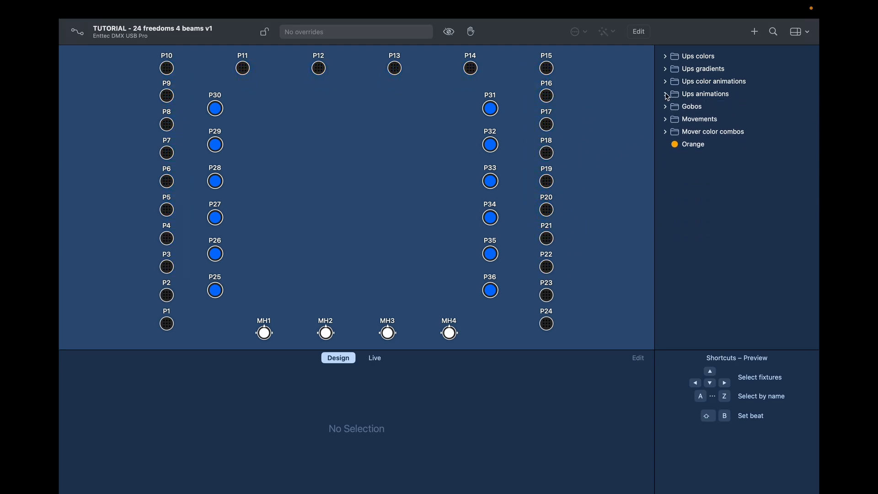
Step: Select movers MH1–MH4 at full dimmer and preview Bow Tie movements, ending on Ballyhoo
{"action": "left_click", "coordinate": [665, 120]}
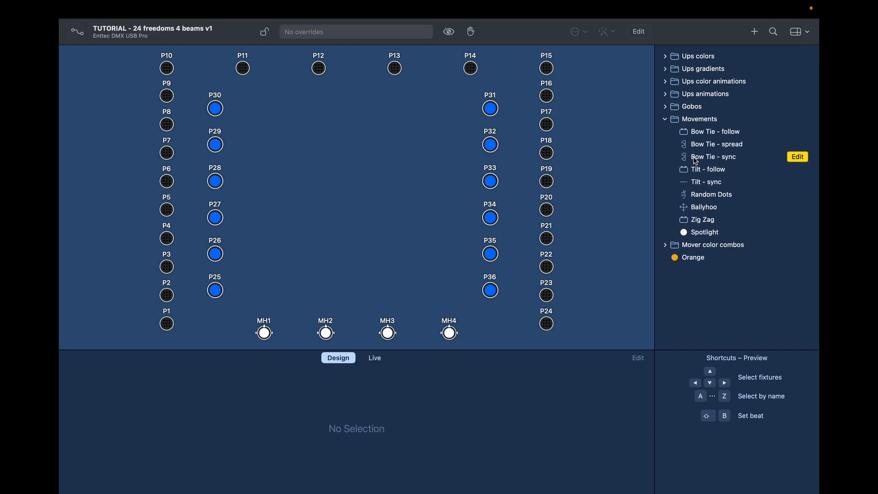
{"action": "left_click", "coordinate": [698, 134]}
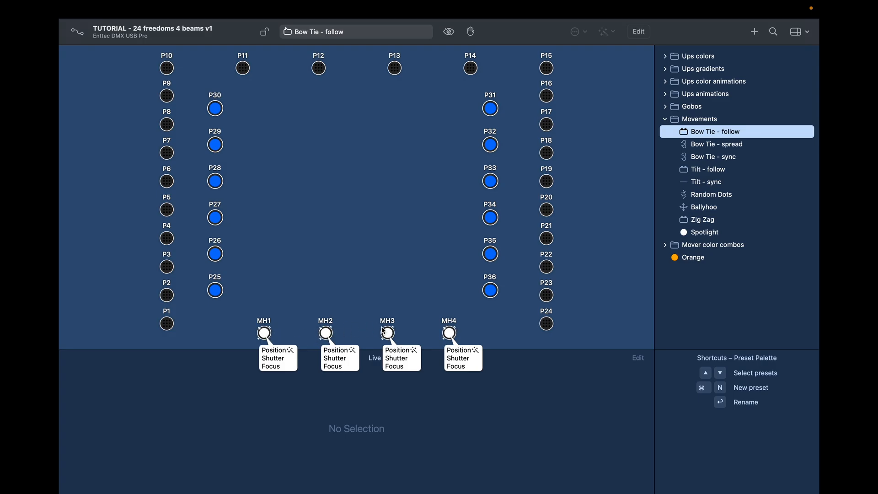
{"action": "left_click_drag", "start_coordinate": [252, 293], "coordinate": [462, 331]}
{"action": "left_click_drag", "start_coordinate": [91, 419], "coordinate": [122, 317]}
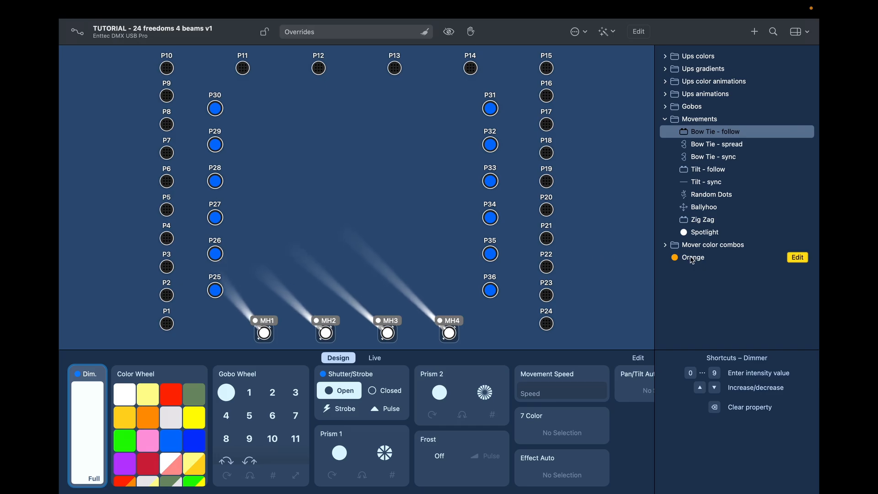
{"action": "left_click", "coordinate": [708, 157]}
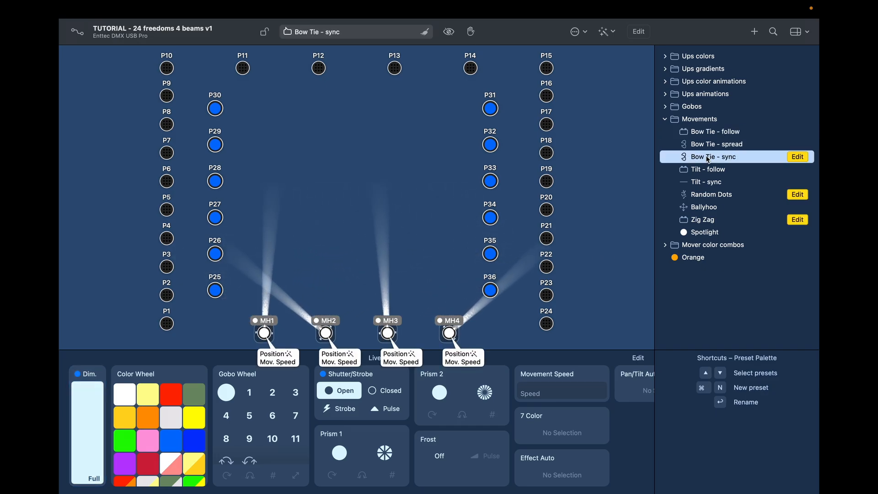
{"action": "left_click", "coordinate": [701, 210]}
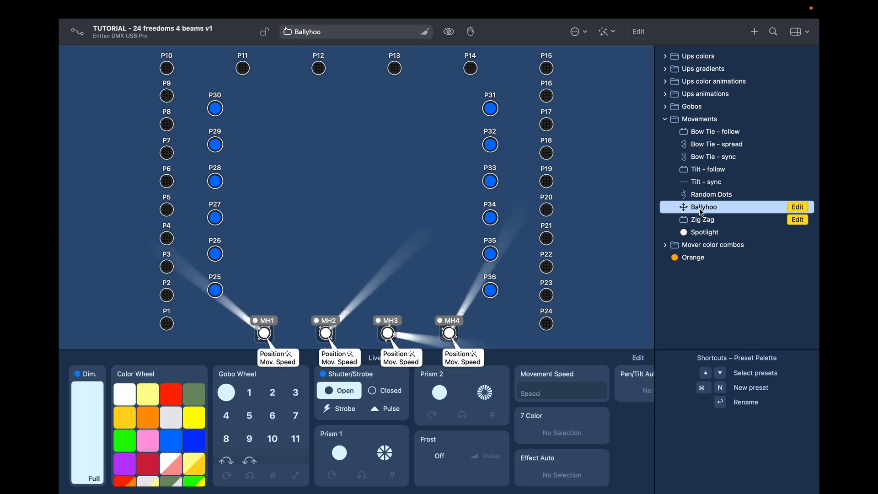
Step: Preview the Blue/Purple and Seahawks mover colour combos, then bring up the Gobos presets
{"action": "left_click", "coordinate": [666, 120]}
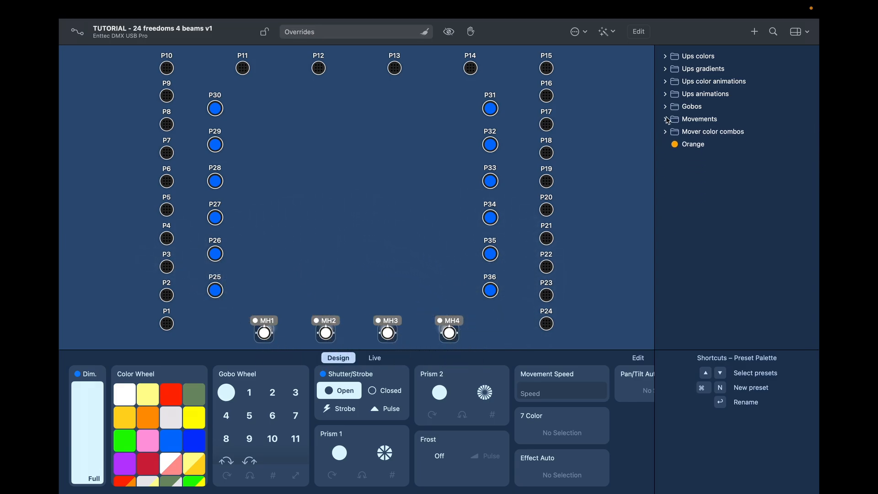
{"action": "left_click", "coordinate": [666, 133]}
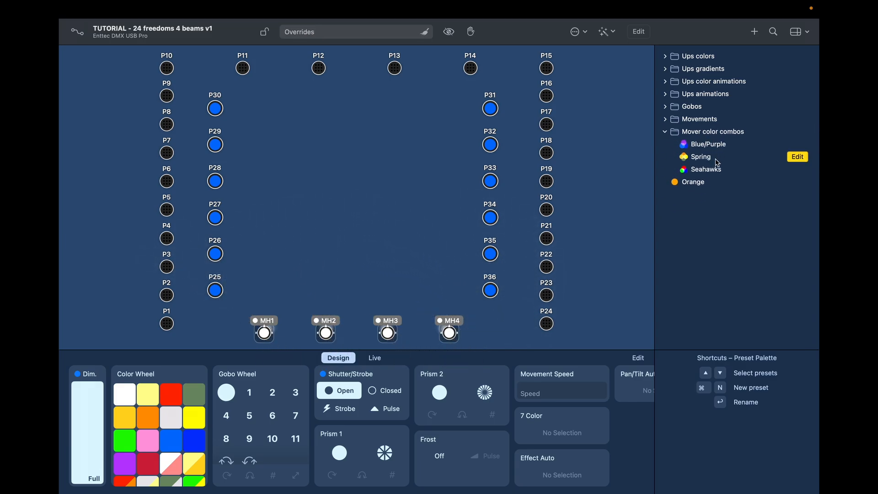
{"action": "left_click", "coordinate": [699, 146]}
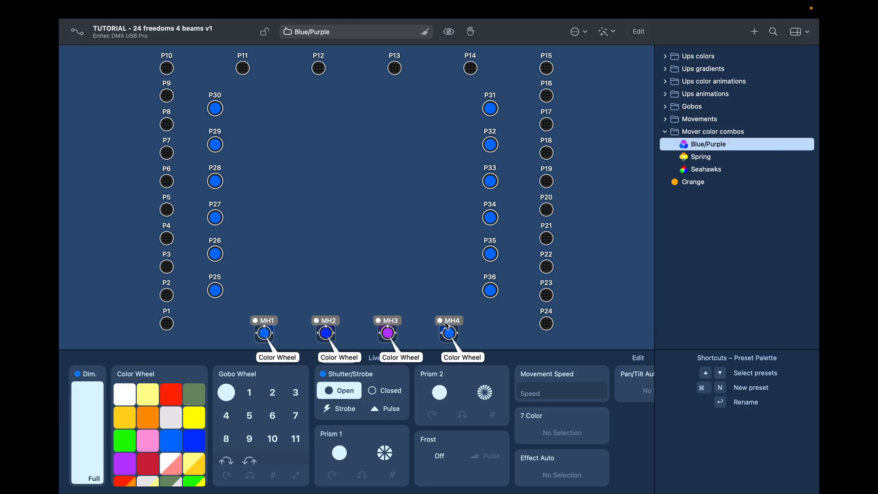
{"action": "left_click", "coordinate": [706, 170]}
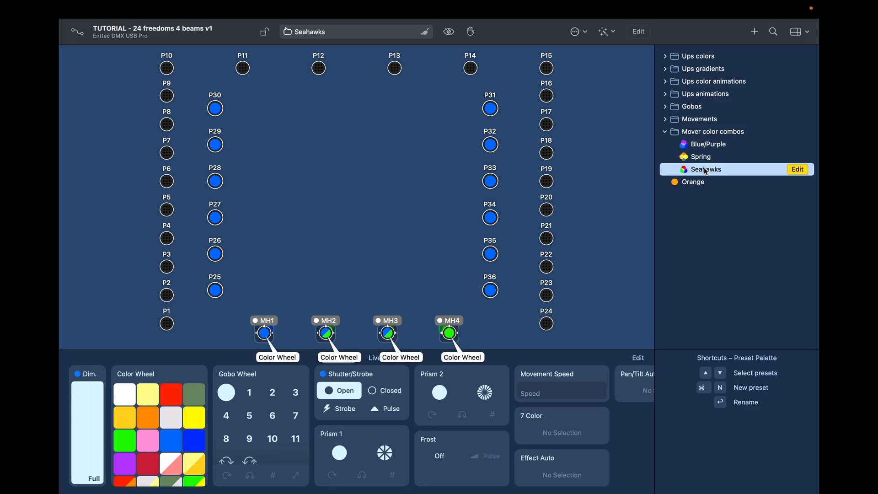
{"action": "left_click", "coordinate": [665, 132]}
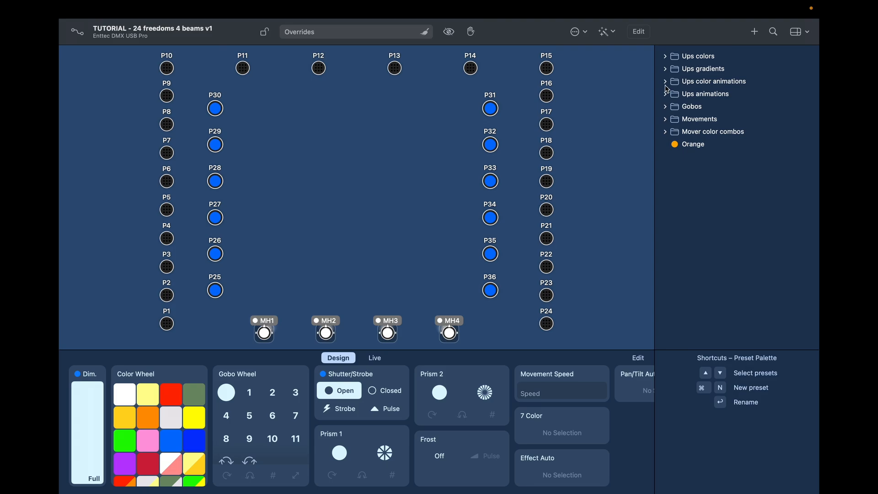
{"action": "left_click", "coordinate": [665, 107]}
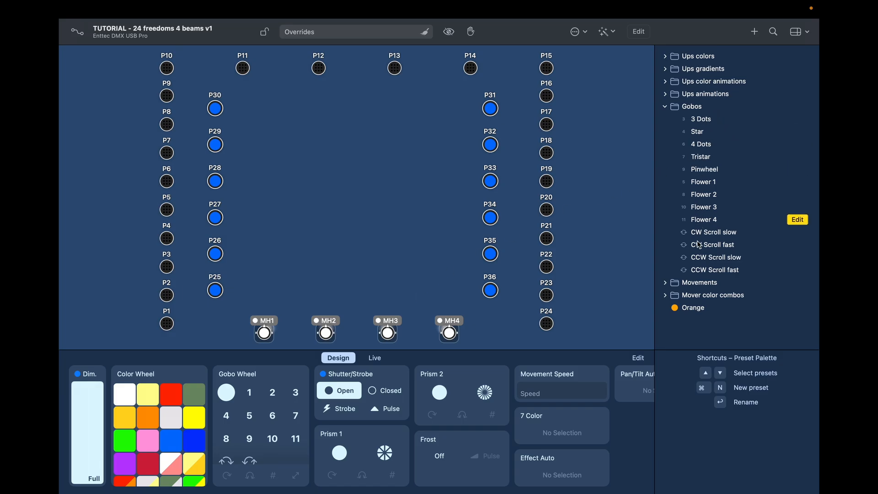
Step: Preview the Flower 3 gobo, then 4 Dots, on the four movers
{"action": "left_click", "coordinate": [707, 209]}
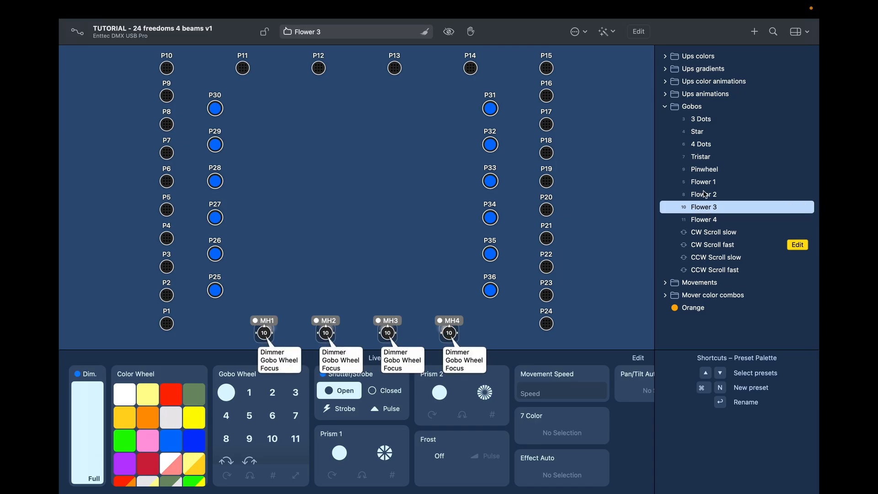
{"action": "left_click", "coordinate": [703, 147]}
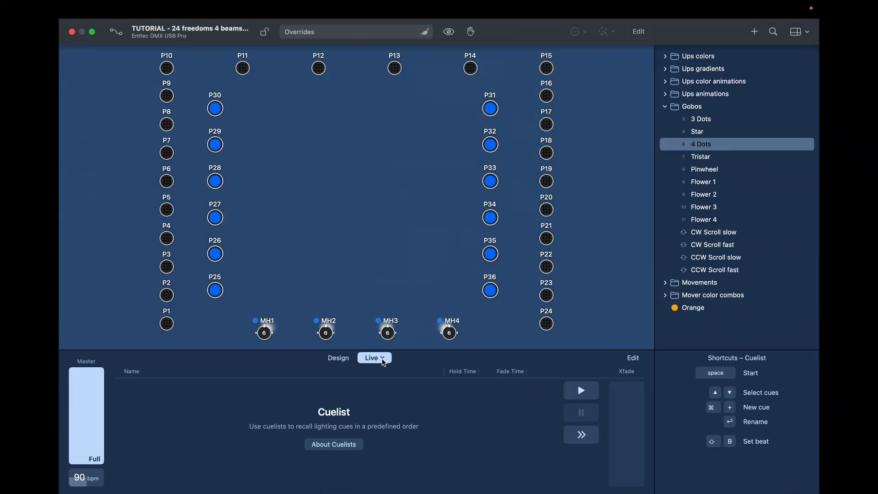
Step: Review the Manage Live Pages list, then collapse Gobos to clear the gobo preview
{"action": "left_click", "coordinate": [383, 358]}
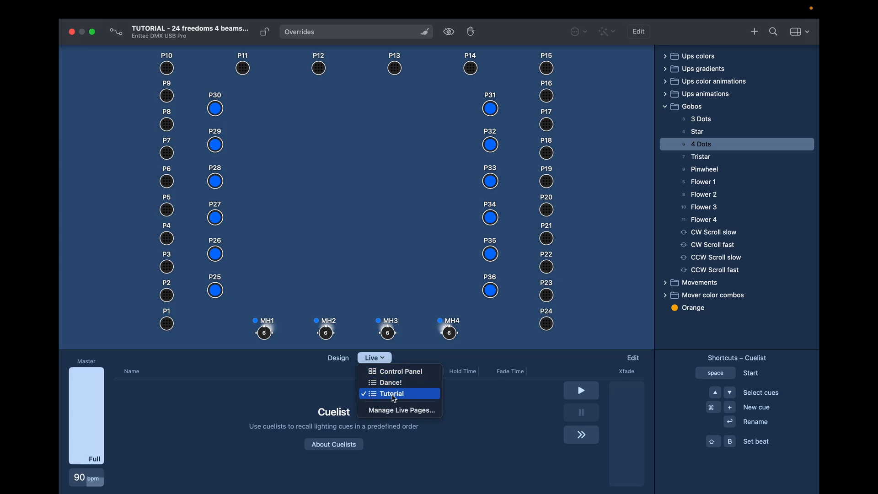
{"action": "left_click", "coordinate": [393, 410]}
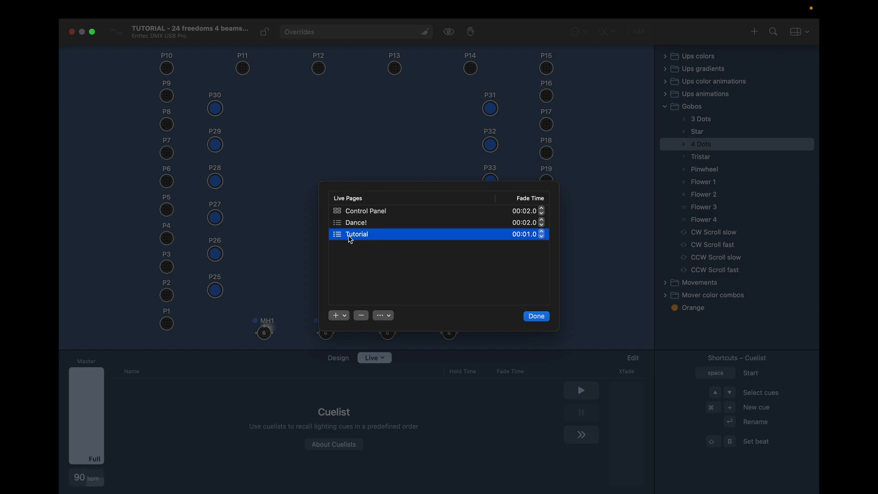
{"action": "double_click", "coordinate": [378, 236]}
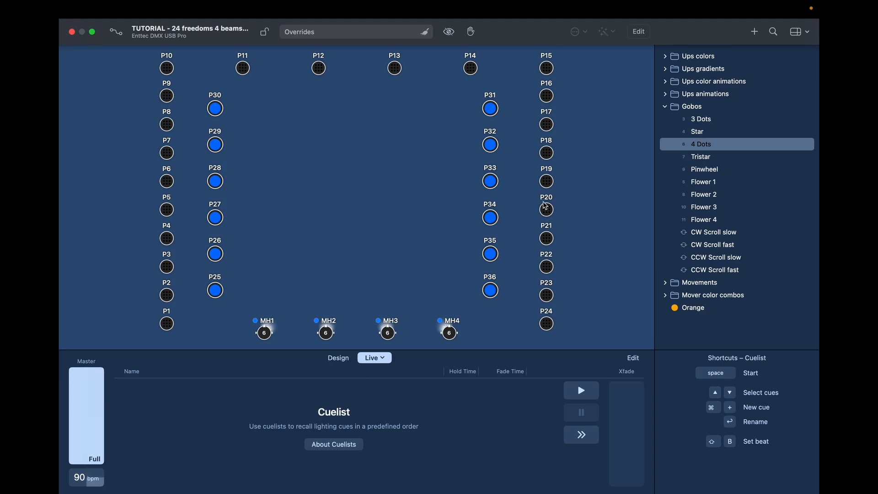
{"action": "left_click", "coordinate": [665, 107]}
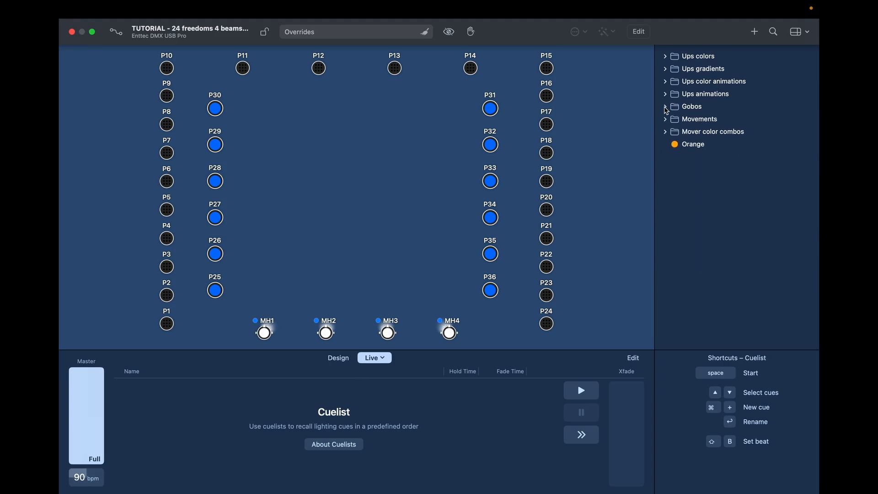
Step: Create cue 001 in the empty cuelist and add the Elevator colour animation preset to it
{"action": "right_click", "coordinate": [266, 391]}
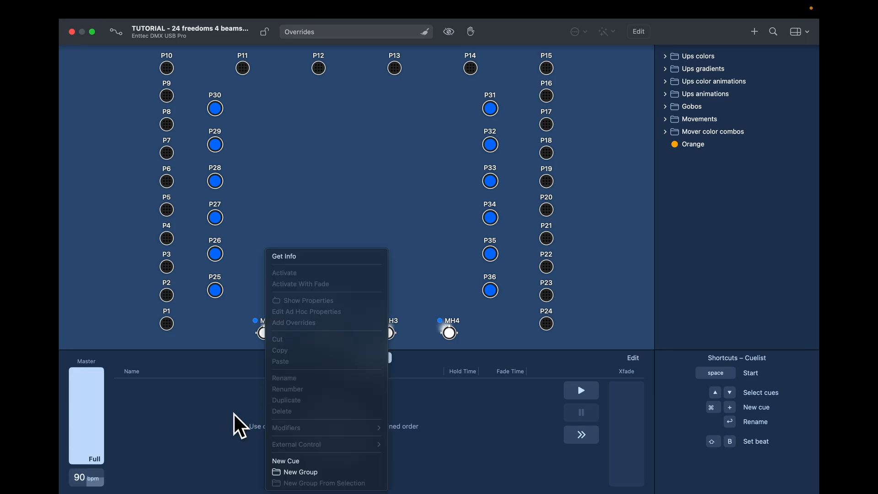
{"action": "left_click", "coordinate": [284, 461]}
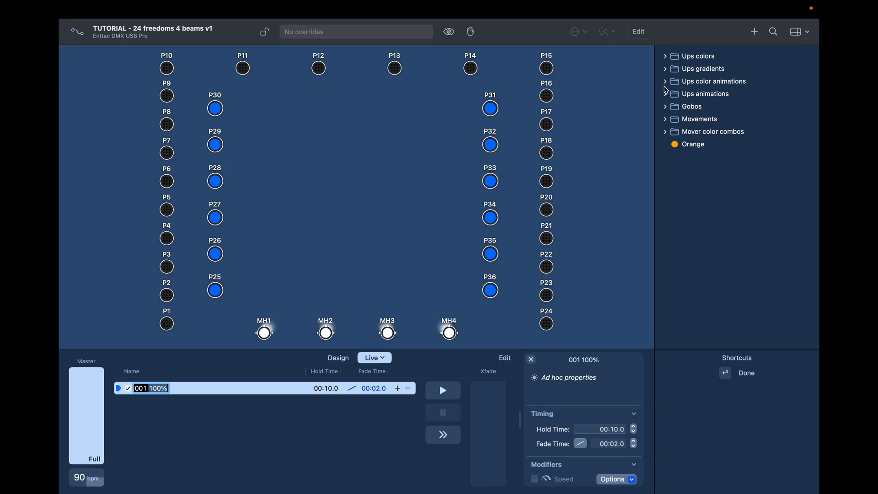
{"action": "left_click", "coordinate": [666, 82]}
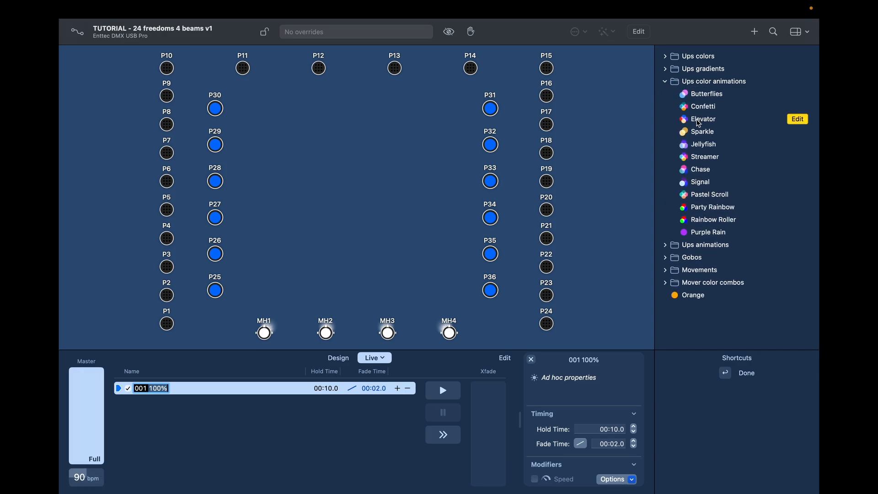
{"action": "left_click_drag", "start_coordinate": [698, 123], "coordinate": [595, 388]}
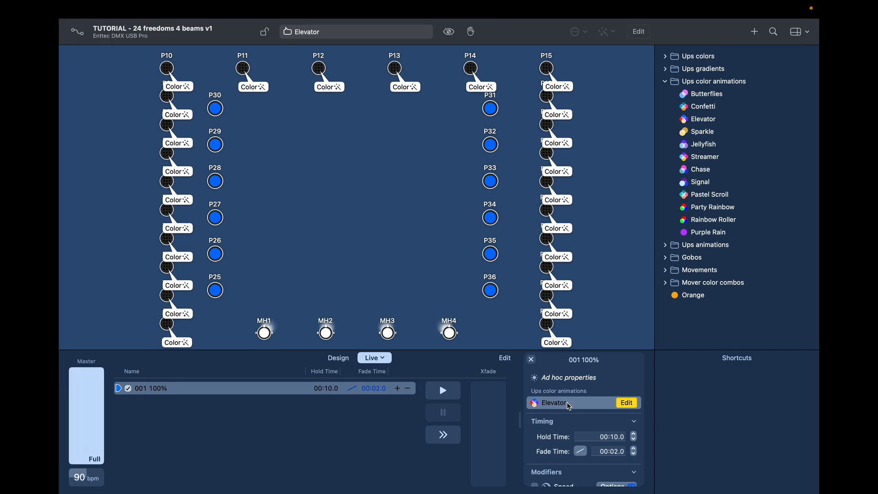
Step: Layer the Droplets animation preset onto cue 001 alongside Elevator
{"action": "left_click", "coordinate": [665, 84]}
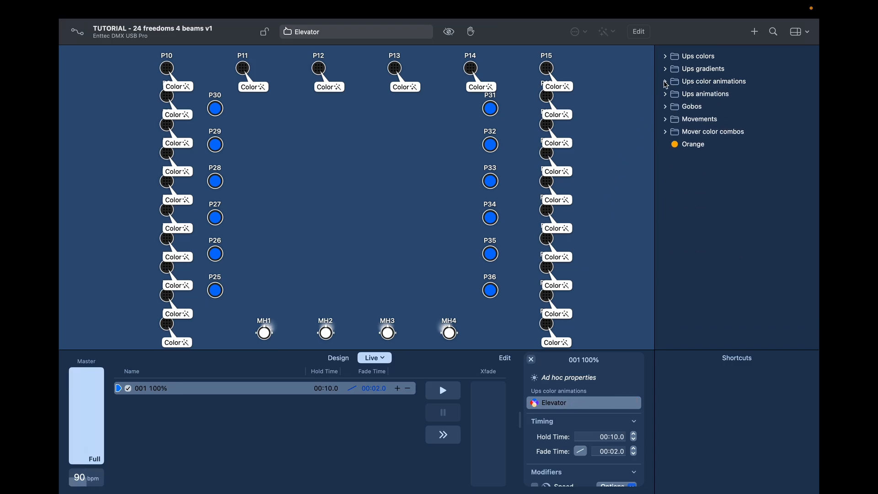
{"action": "left_click", "coordinate": [667, 94]}
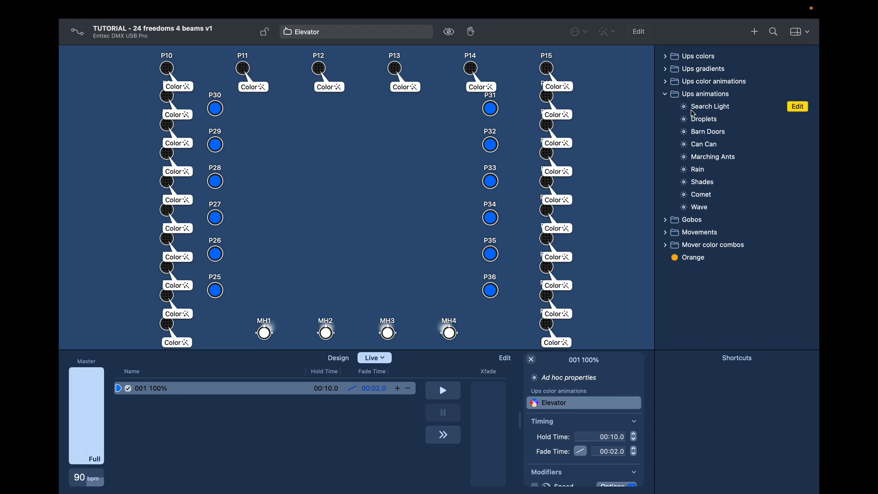
{"action": "left_click_drag", "start_coordinate": [703, 122], "coordinate": [612, 390]}
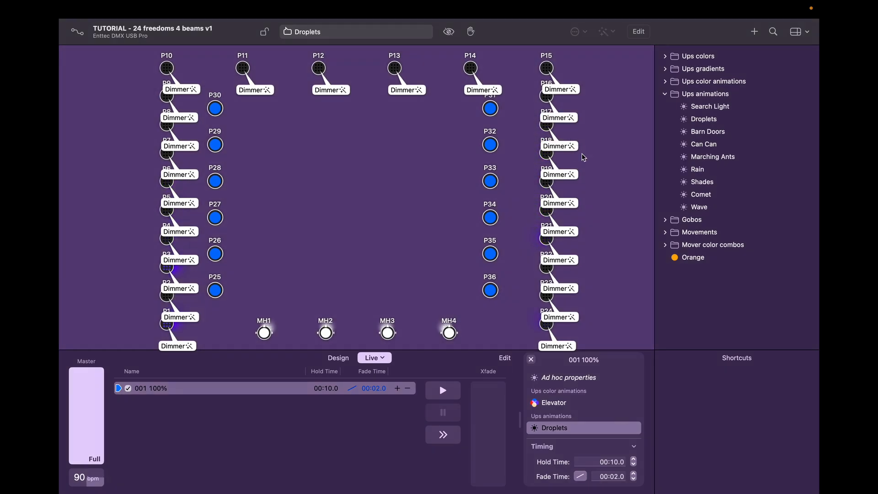
{"action": "mouse_move", "coordinate": [565, 409]}
{"action": "left_click", "coordinate": [666, 95]}
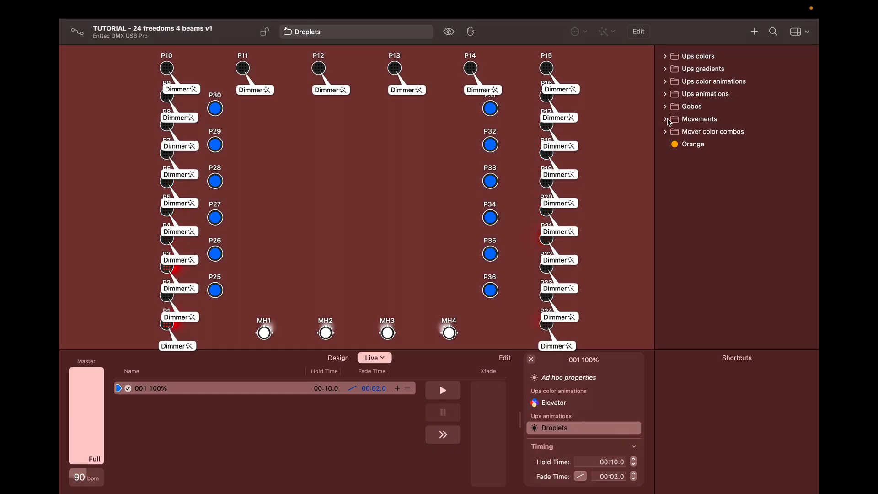
{"action": "left_click", "coordinate": [665, 120]}
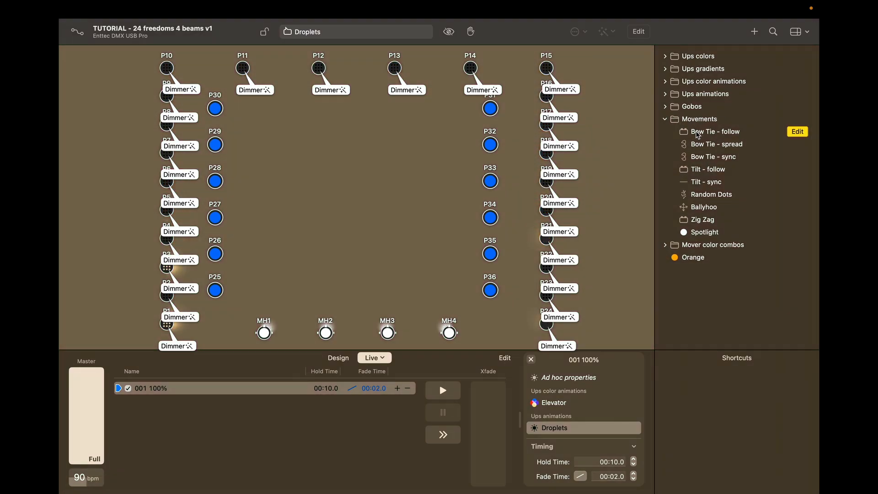
Step: Add the Bow Tie - follow movement preset to cue 001
{"action": "left_click", "coordinate": [694, 134]}
{"action": "left_click_drag", "start_coordinate": [695, 136], "coordinate": [615, 386]}
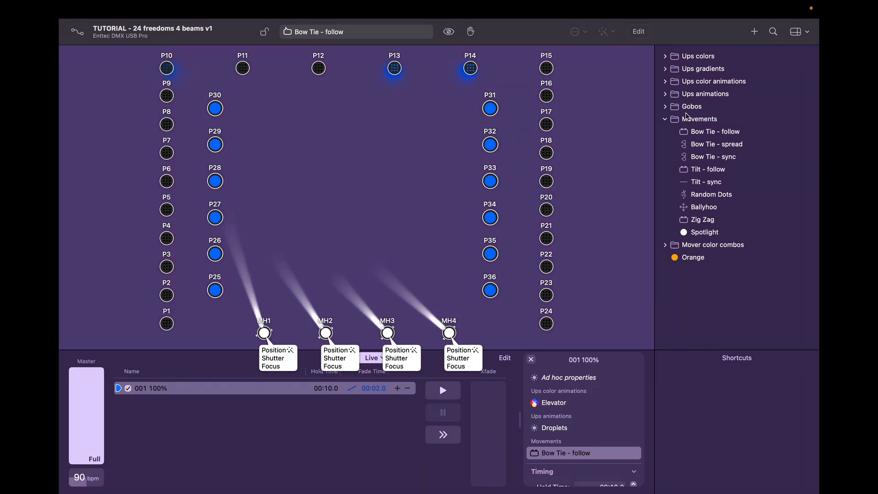
{"action": "left_click", "coordinate": [664, 119]}
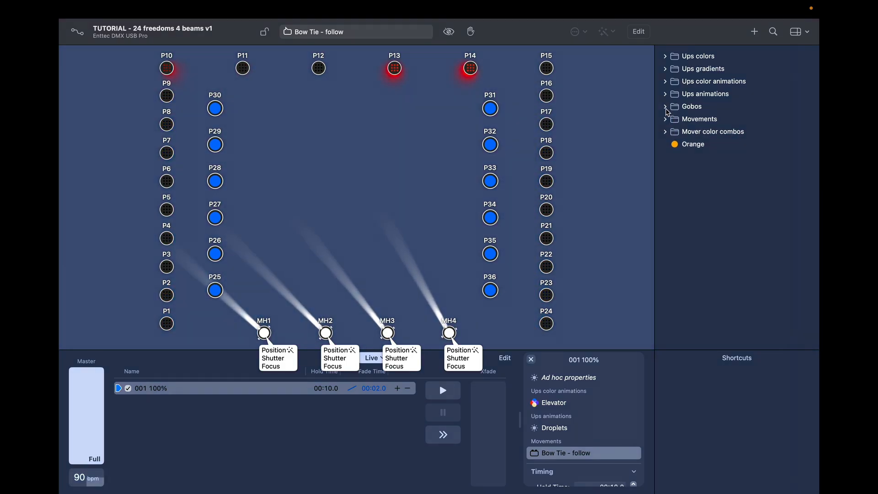
Step: Add the 3 Dots gobo preset and start editing cue 001's ad hoc properties
{"action": "left_click", "coordinate": [670, 109]}
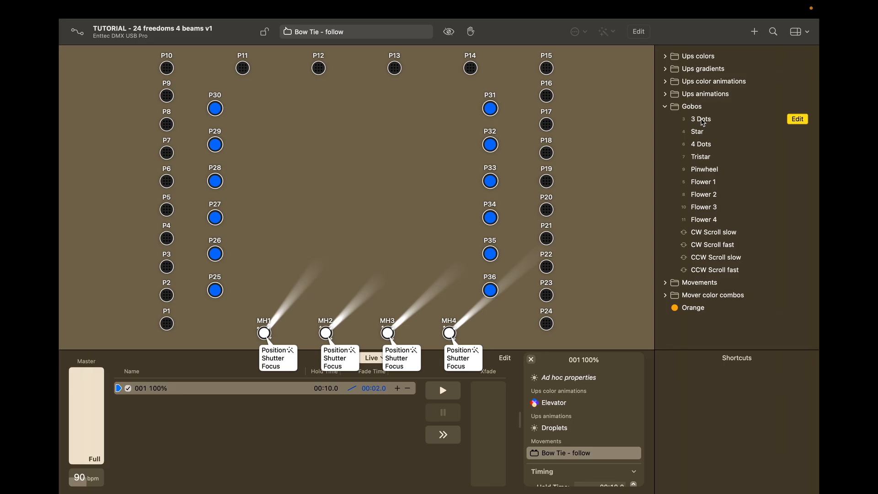
{"action": "left_click_drag", "start_coordinate": [703, 123], "coordinate": [613, 392]}
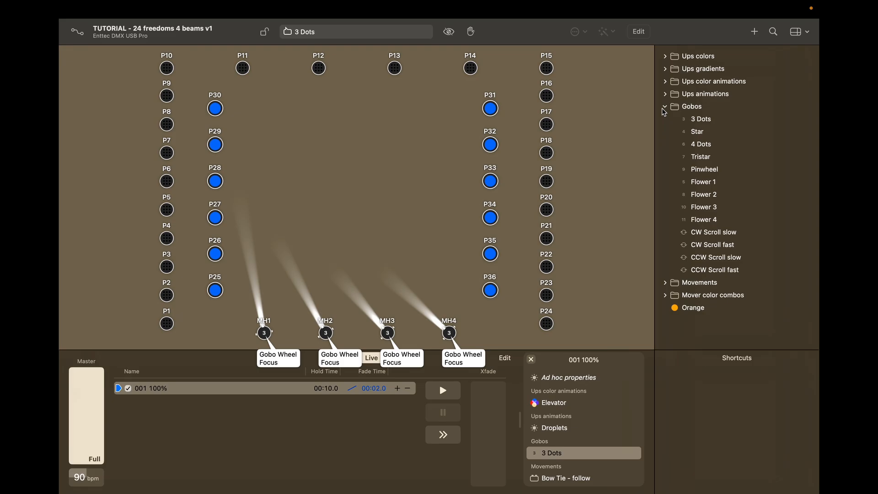
{"action": "left_click", "coordinate": [664, 108]}
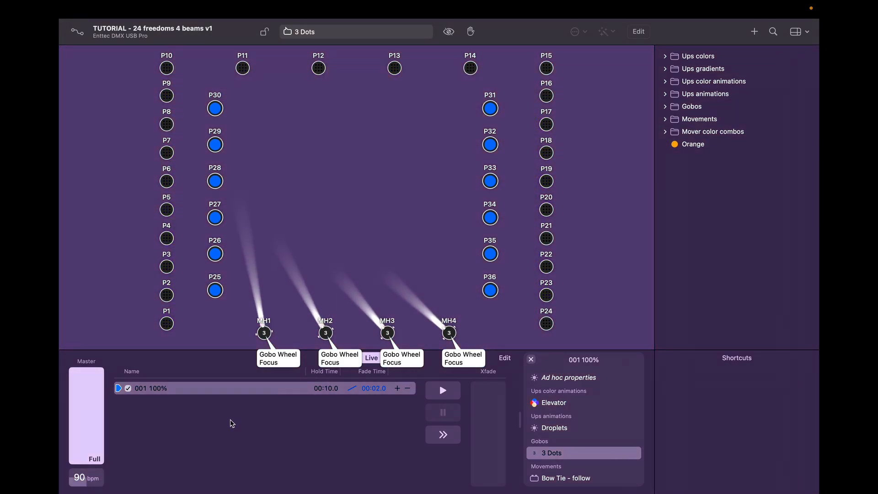
{"action": "mouse_move", "coordinate": [555, 381]}
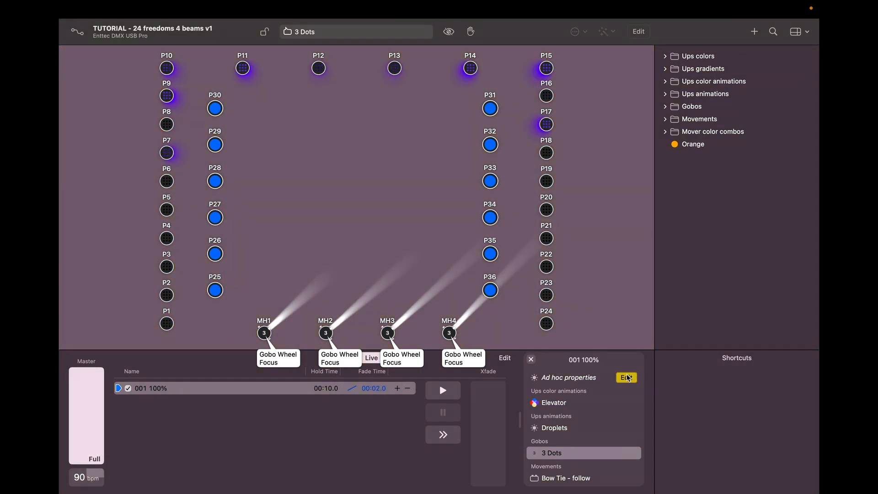
{"action": "left_click", "coordinate": [626, 378]}
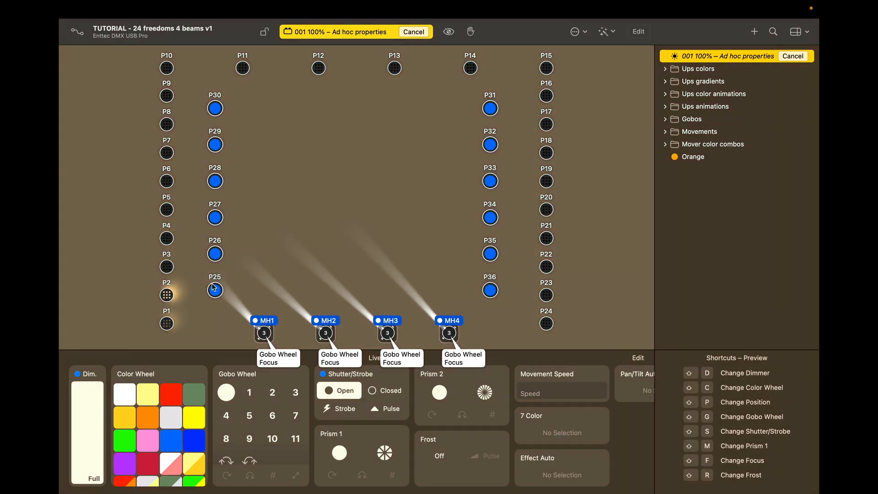
Step: Set pars P25–P36 to full intensity with a blue-violet hue
{"action": "double_click", "coordinate": [213, 288]}
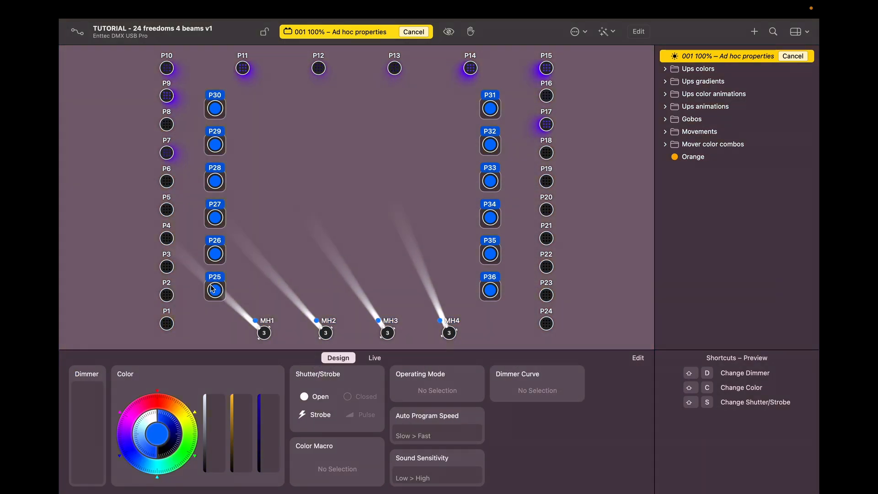
{"action": "key", "text": "shift+d"}
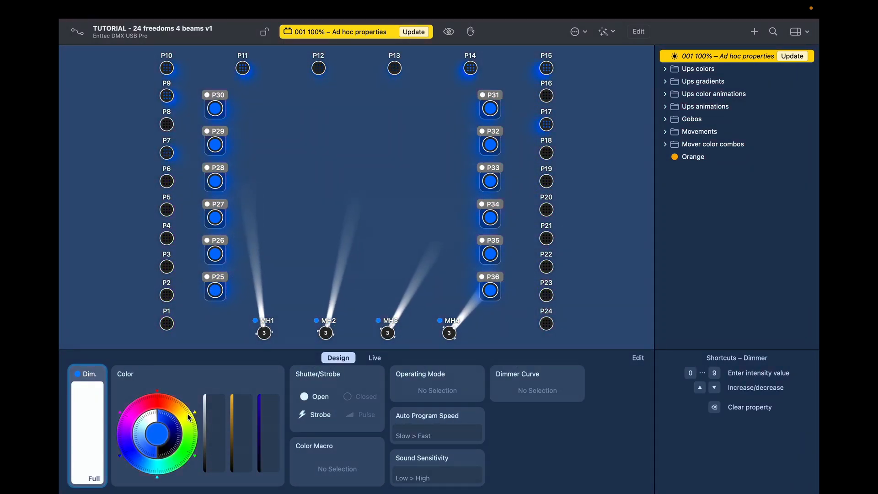
{"action": "left_click", "coordinate": [127, 429]}
{"action": "left_click_drag", "start_coordinate": [127, 429], "coordinate": [124, 441]}
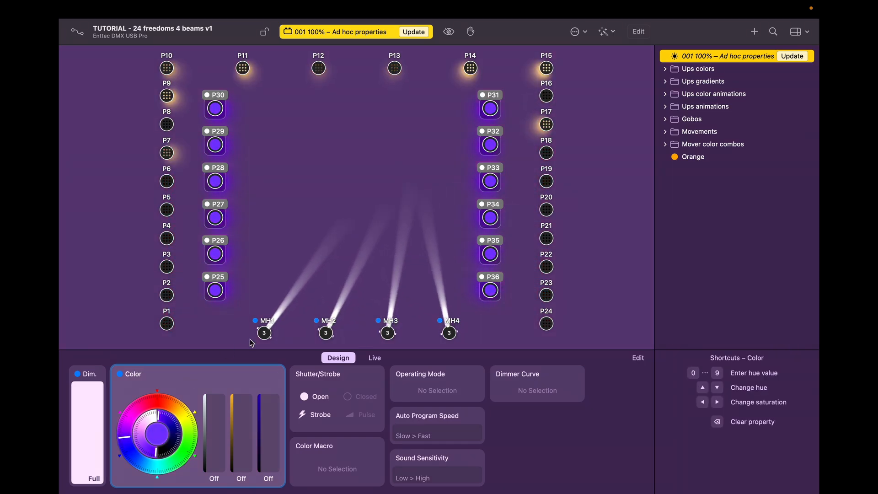
Step: Make MH1 and MH4 blue and MH2 and MH3 green from the colour wheel
{"action": "left_click", "coordinate": [450, 334]}
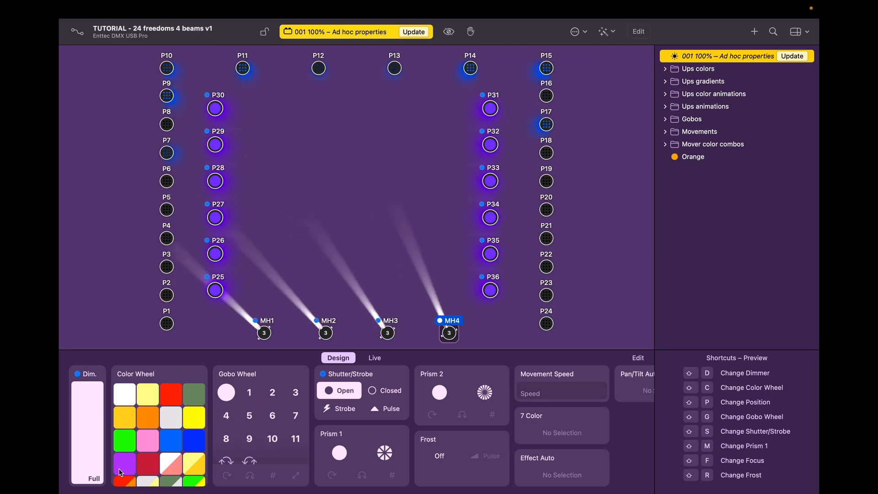
{"action": "left_click", "coordinate": [174, 442]}
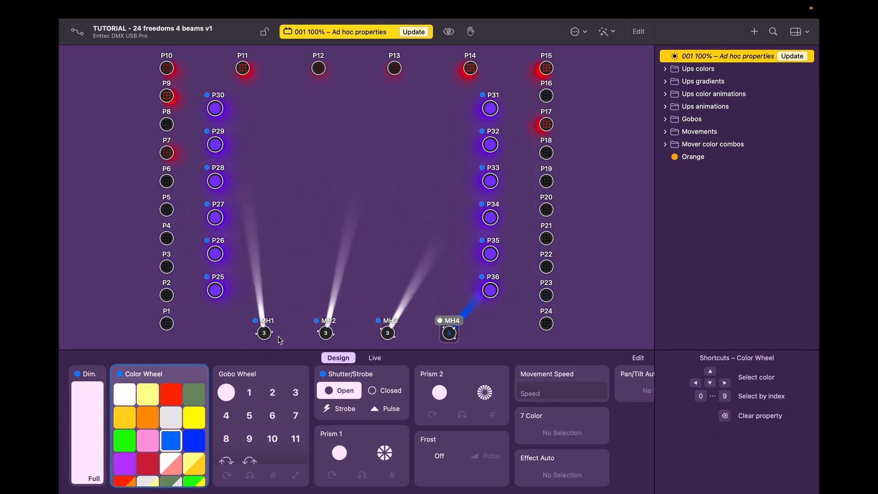
{"action": "left_click", "coordinate": [264, 333]}
{"action": "left_click", "coordinate": [193, 445]}
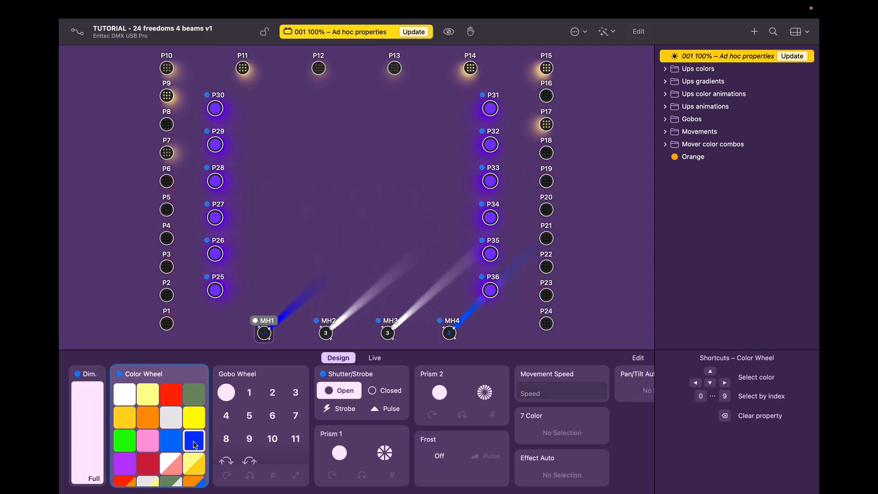
{"action": "left_click", "coordinate": [326, 333]}
{"action": "left_click", "coordinate": [123, 440]}
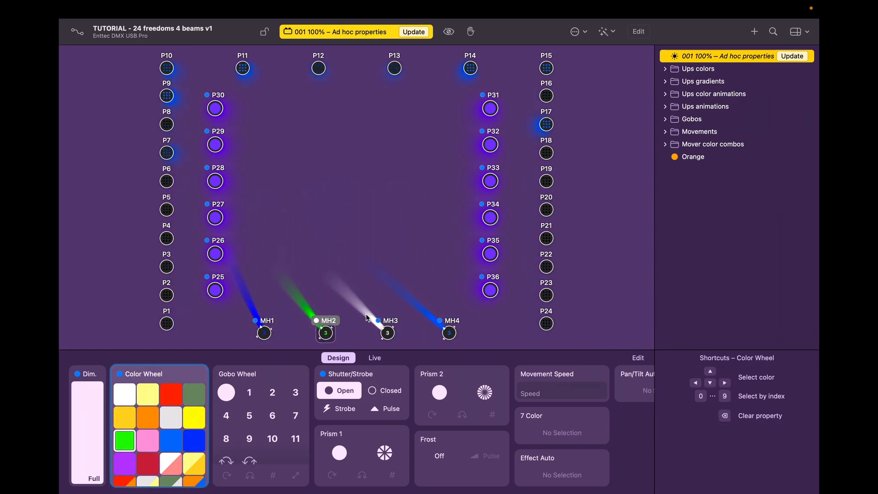
{"action": "left_click", "coordinate": [387, 333]}
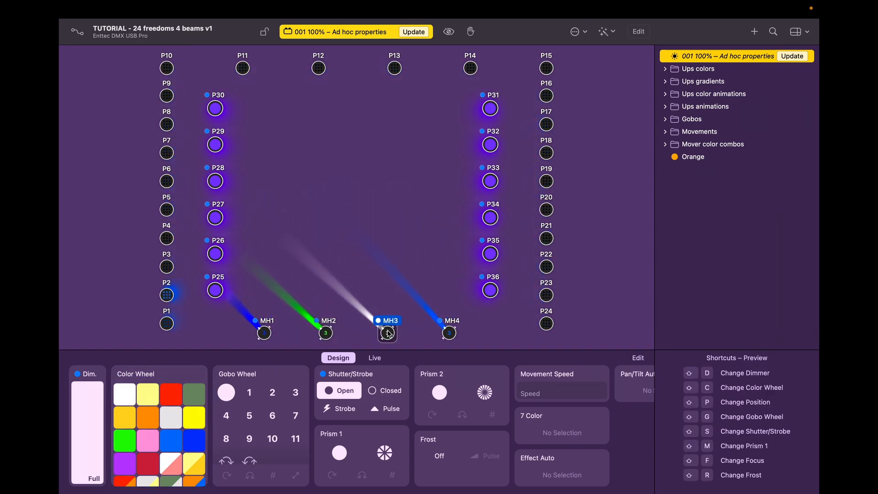
{"action": "left_click", "coordinate": [124, 440]}
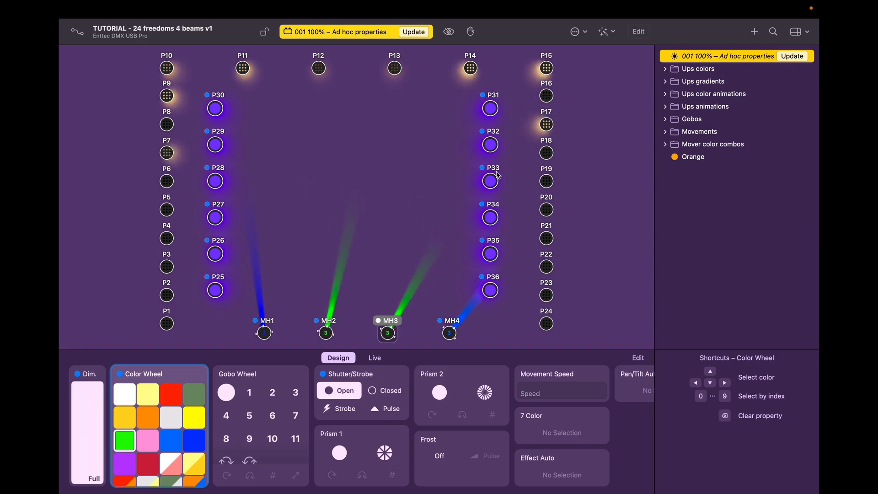
Step: Apply Prism 1 to all four moving heads and update cue 001 with the changes
{"action": "left_click_drag", "start_coordinate": [277, 291], "coordinate": [446, 329]}
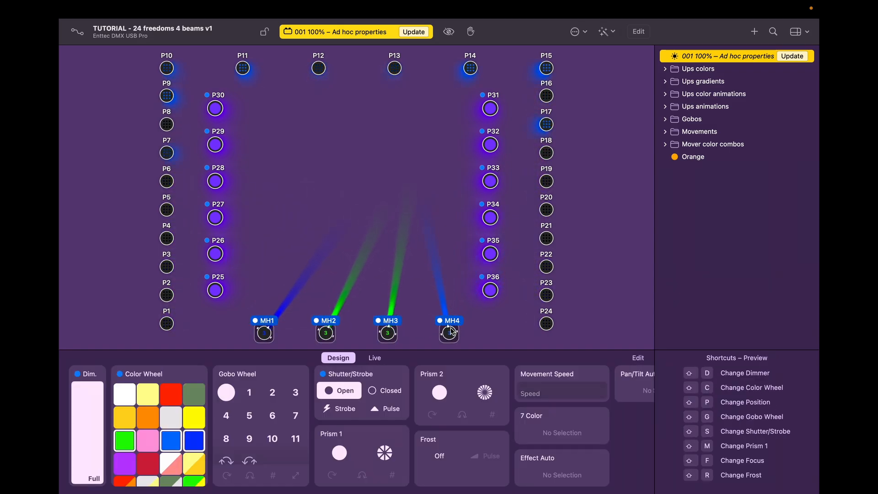
{"action": "left_click", "coordinate": [385, 454]}
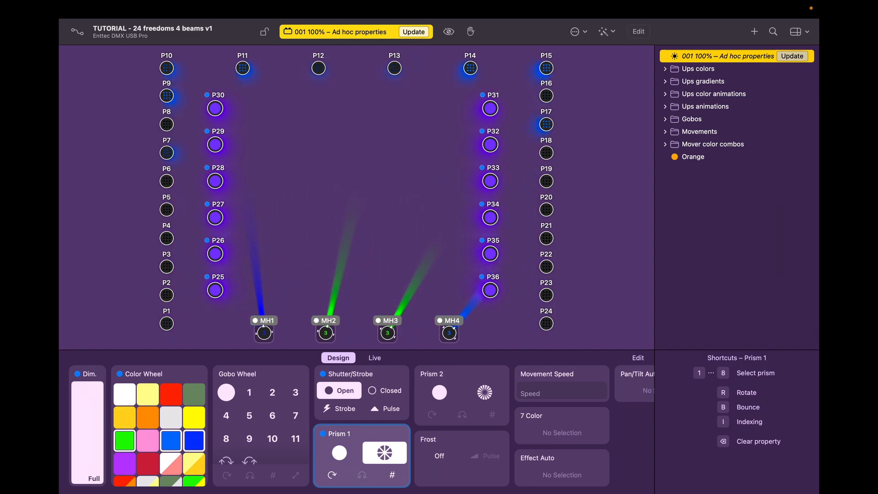
{"action": "left_click", "coordinate": [414, 32]}
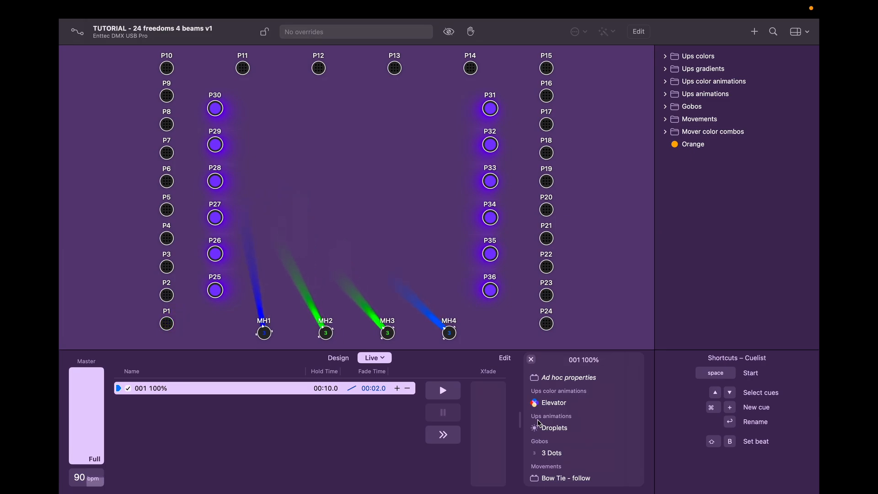
Step: Inspect cue 001's ad hoc properties, Elevator, Droplets, 3 Dots and Bow Tie - follow to see affected fixtures
{"action": "scroll", "coordinate": [587, 410], "scroll_direction": "down", "scroll_amount": 5}
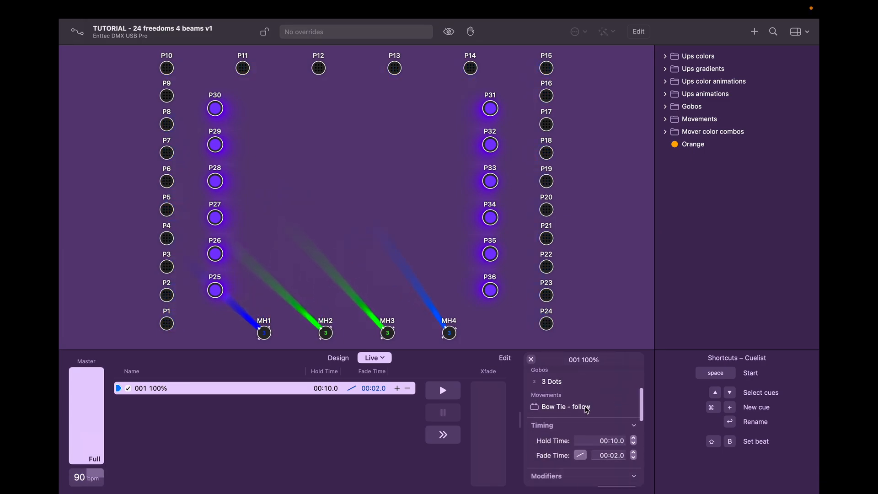
{"action": "scroll", "coordinate": [587, 410], "scroll_direction": "up", "scroll_amount": 5}
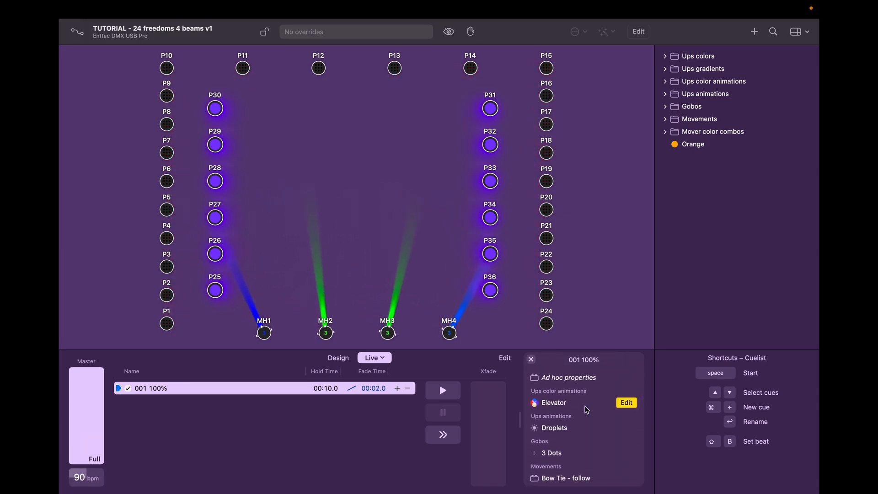
{"action": "left_click", "coordinate": [574, 378]}
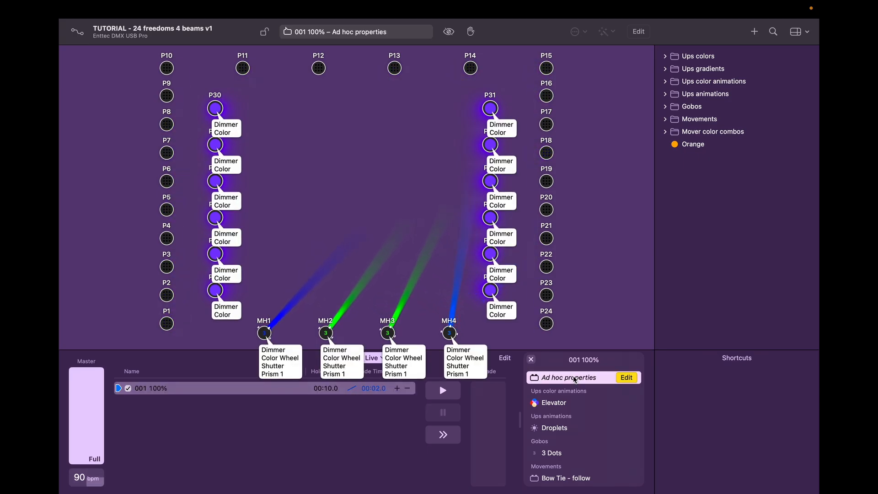
{"action": "left_click", "coordinate": [579, 406]}
{"action": "left_click", "coordinate": [580, 428]}
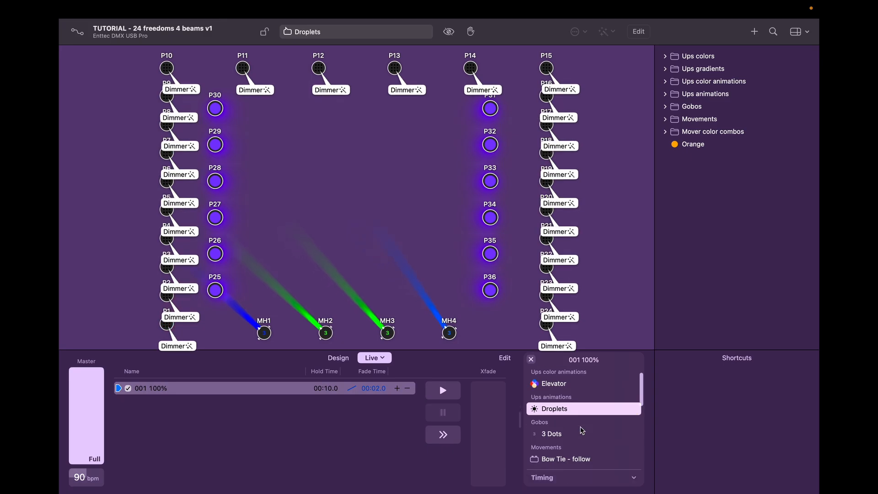
{"action": "left_click", "coordinate": [581, 413]}
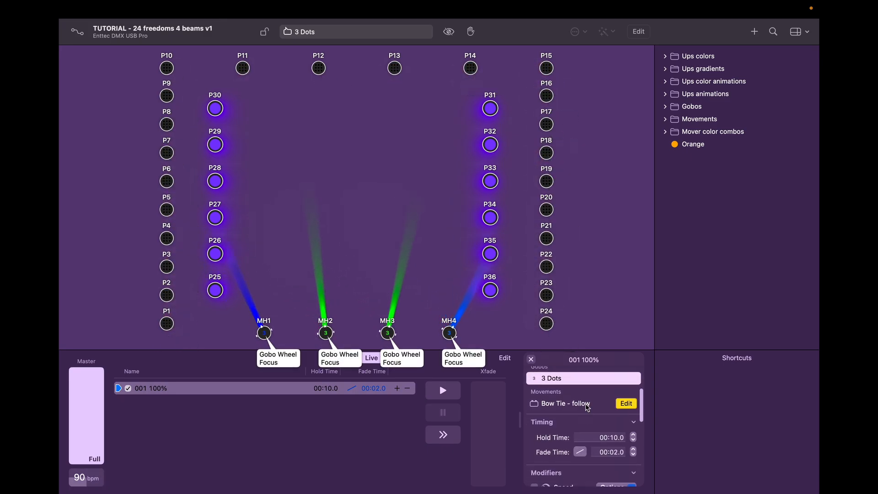
{"action": "left_click", "coordinate": [587, 405]}
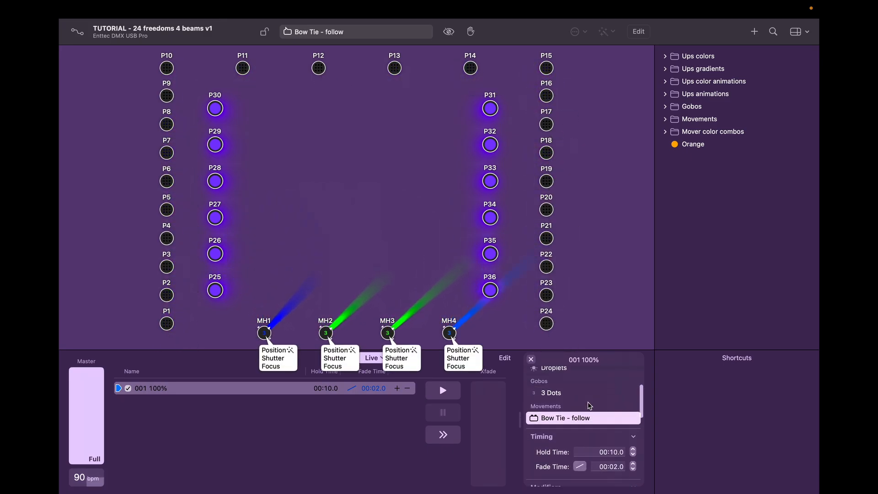
{"action": "left_click", "coordinate": [581, 404]}
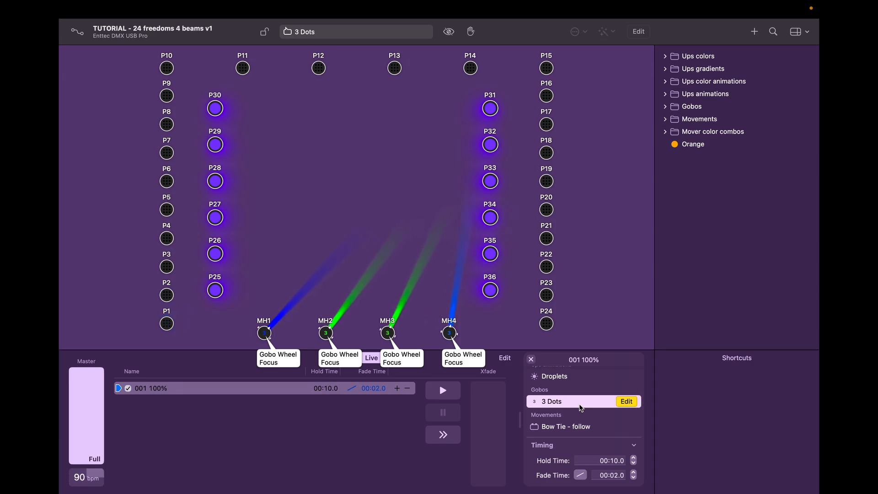
Step: Scroll the cue inspector down to the Timing and Modifiers sections
{"action": "scroll", "coordinate": [579, 408], "scroll_direction": "up", "scroll_amount": 1}
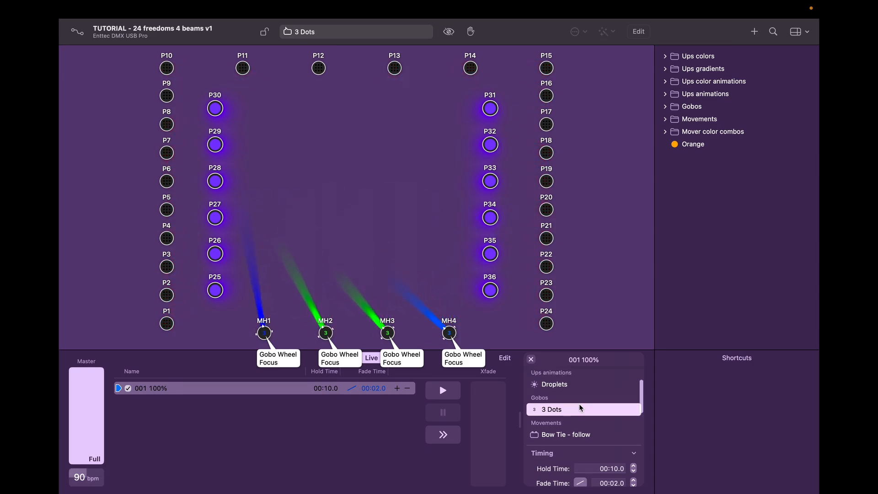
{"action": "scroll", "coordinate": [579, 407], "scroll_direction": "up", "scroll_amount": 2}
{"action": "scroll", "coordinate": [580, 407], "scroll_direction": "down", "scroll_amount": 5}
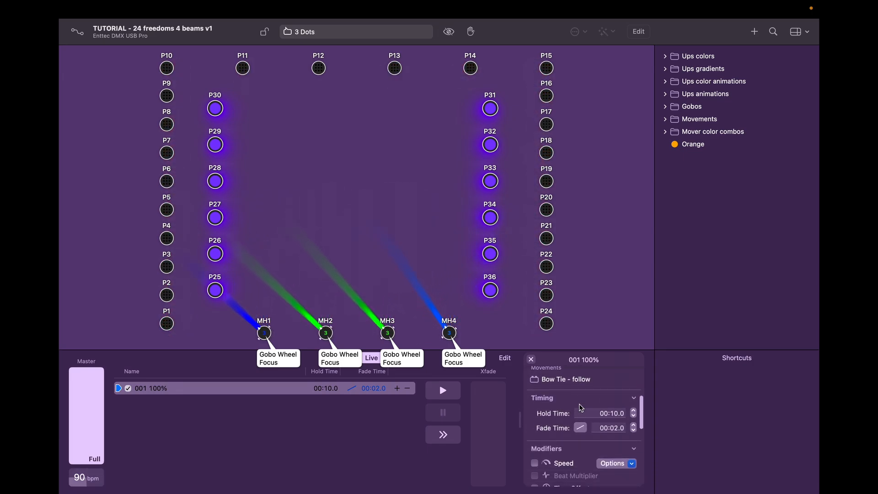
{"action": "scroll", "coordinate": [581, 407], "scroll_direction": "down", "scroll_amount": 2}
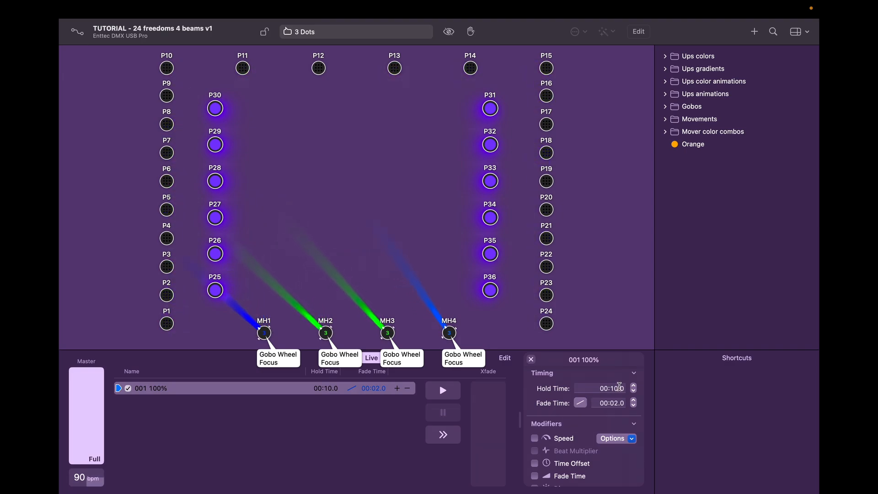
Step: Tick the Speed, Dimmer and Hue modifiers for cue 001 and close the cue inspector
{"action": "scroll", "coordinate": [547, 387], "scroll_direction": "down", "scroll_amount": 2}
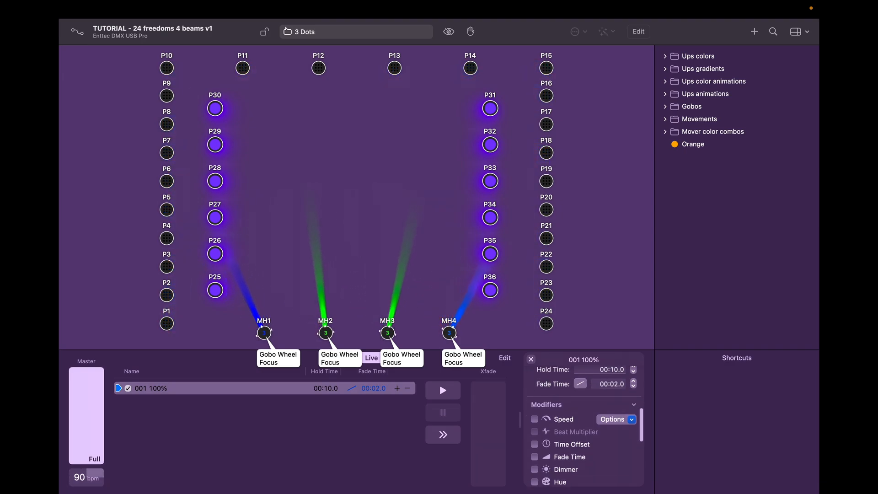
{"action": "scroll", "coordinate": [618, 456], "scroll_direction": "down", "scroll_amount": 1}
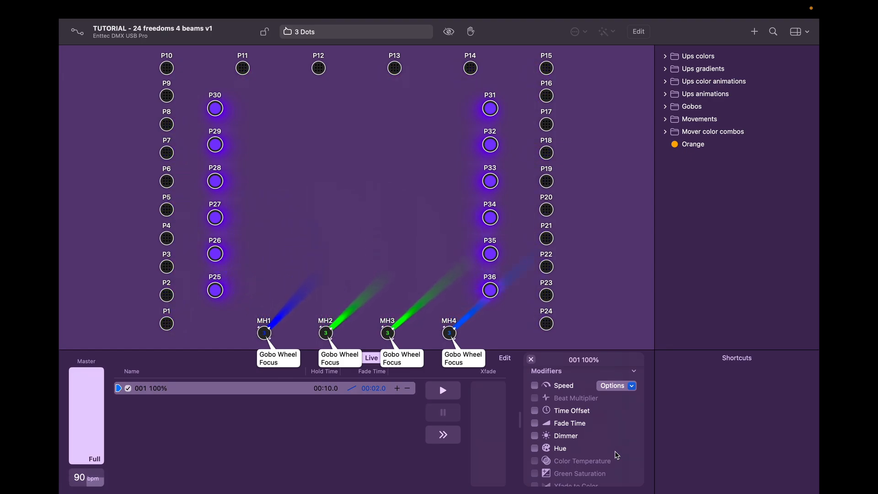
{"action": "left_click", "coordinate": [535, 385]}
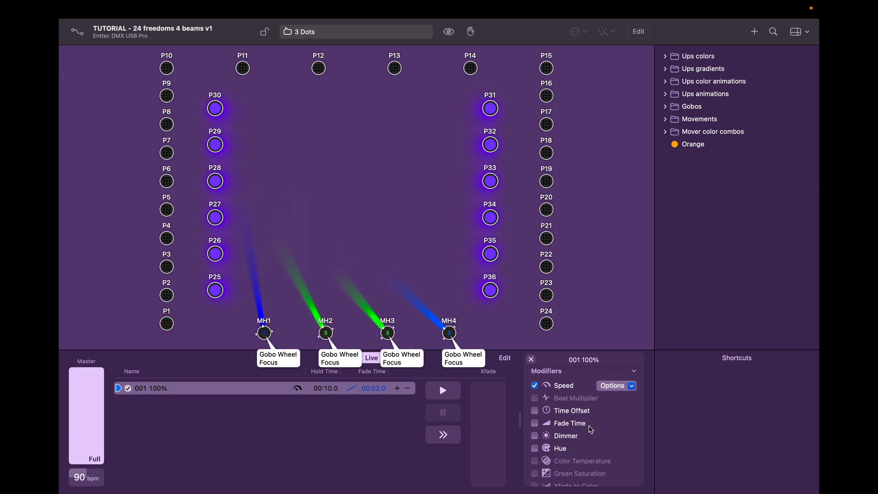
{"action": "left_click", "coordinate": [536, 436]}
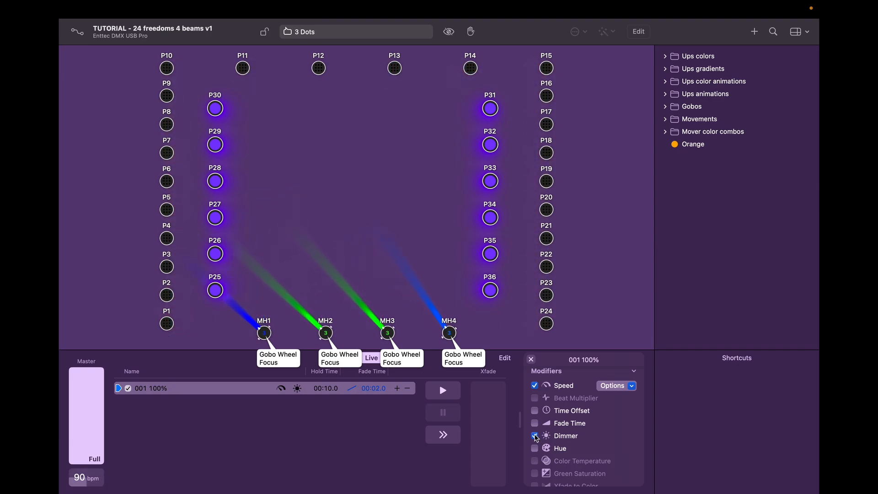
{"action": "left_click", "coordinate": [536, 450]}
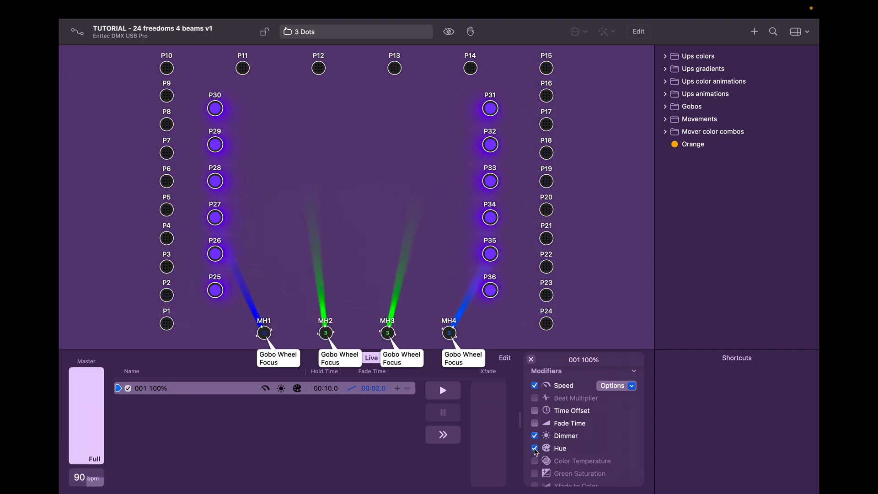
{"action": "left_click", "coordinate": [531, 359]}
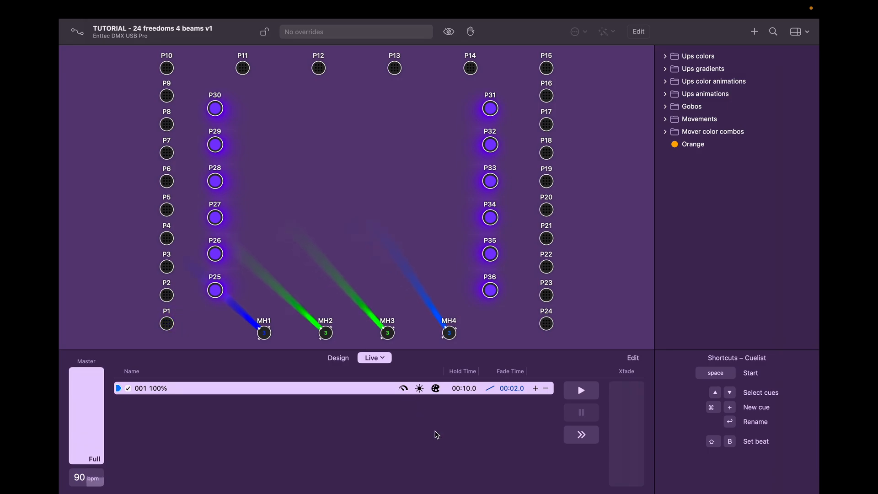
Step: Review cue 001 100%'s info panel and modifiers, then close it and deselect all cues
{"action": "right_click", "coordinate": [371, 389]}
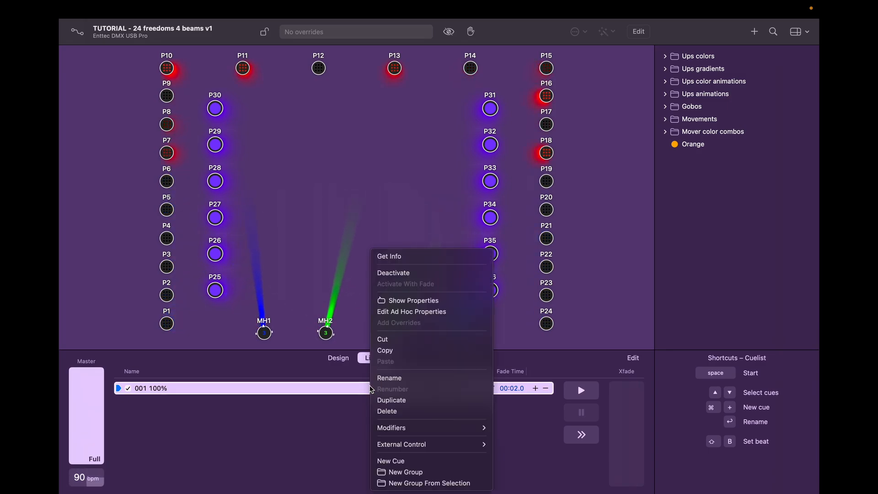
{"action": "left_click", "coordinate": [397, 257]}
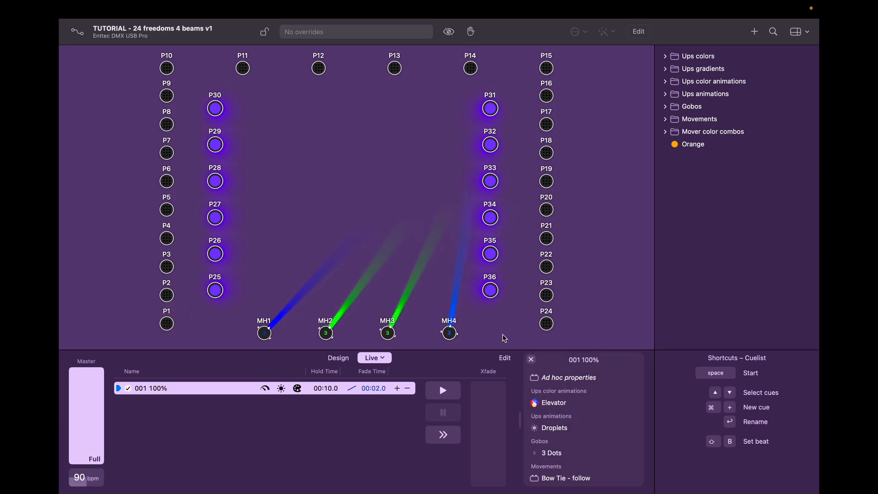
{"action": "scroll", "coordinate": [606, 439], "scroll_direction": "down", "scroll_amount": 10}
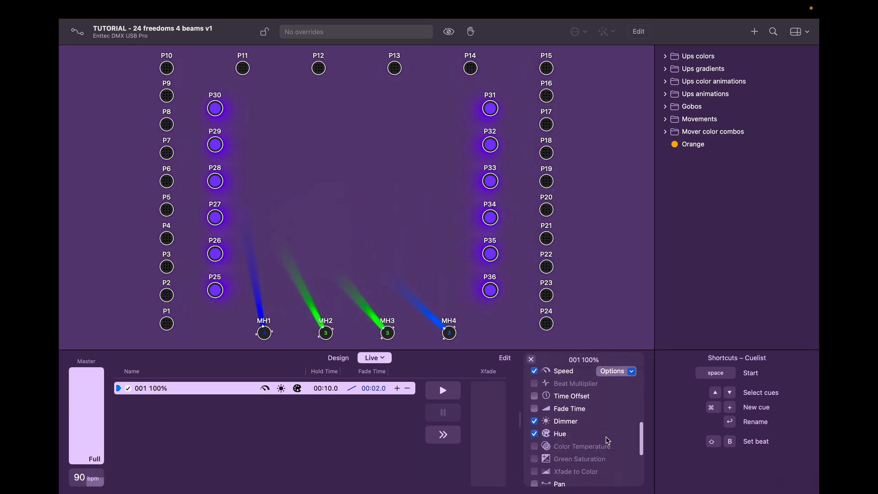
{"action": "scroll", "coordinate": [607, 440], "scroll_direction": "down", "scroll_amount": 5}
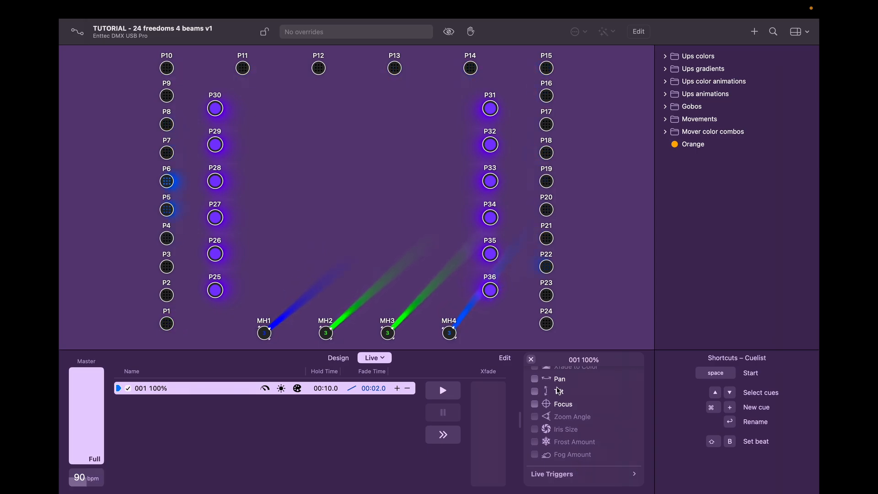
{"action": "left_click", "coordinate": [531, 359]}
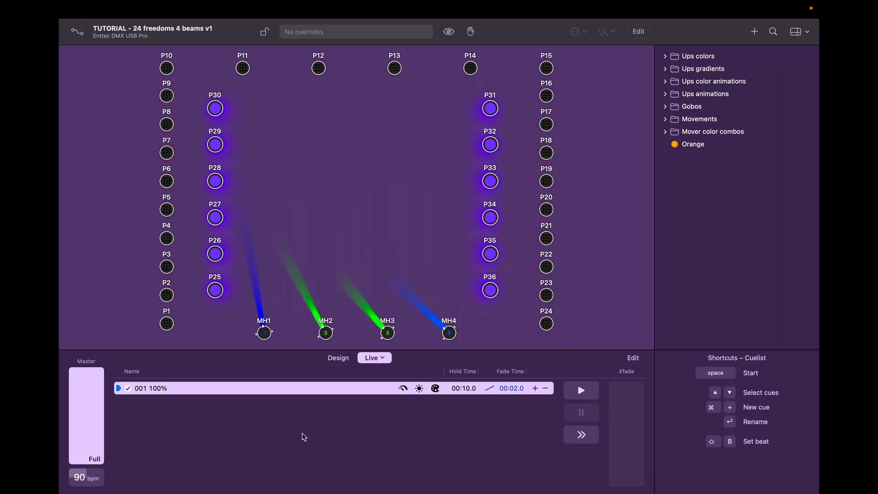
{"action": "left_click", "coordinate": [249, 425]}
{"action": "right_click", "coordinate": [246, 426]}
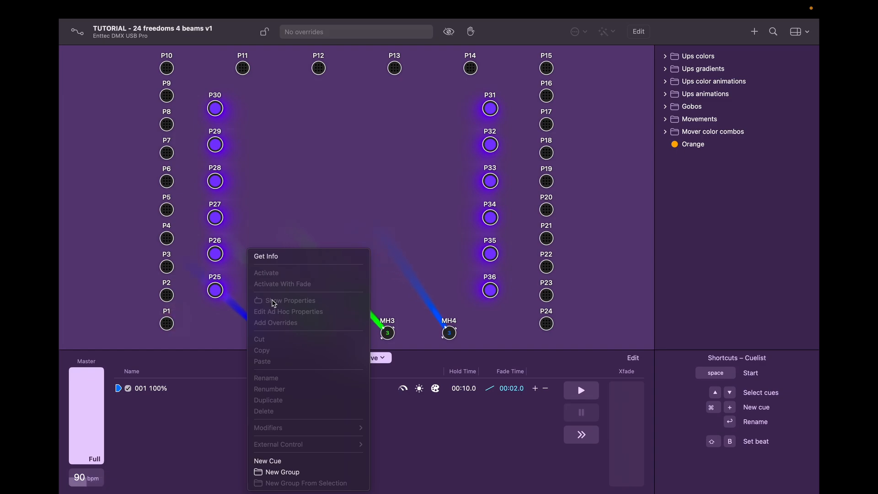
Step: Add new cue 002 'Cool Cue' and rename cue 001 to 'So so cue'
{"action": "left_click", "coordinate": [268, 461]}
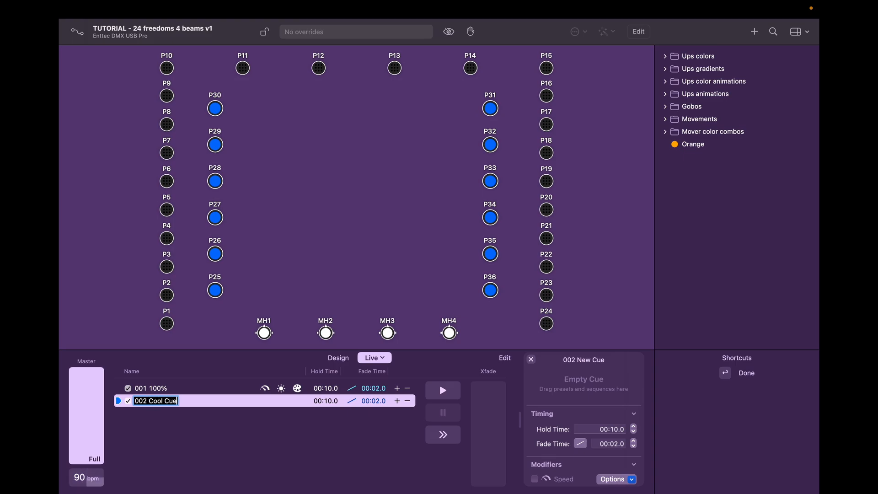
{"action": "key", "text": "Return"}
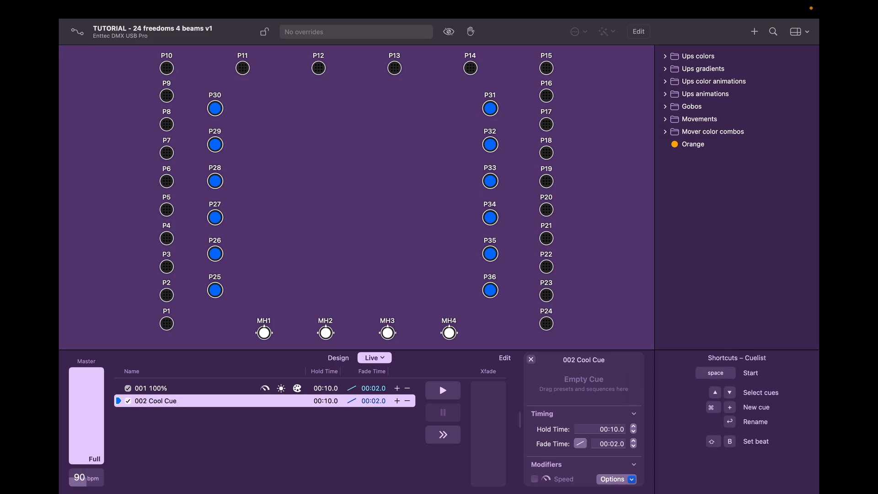
{"action": "right_click", "coordinate": [163, 388]}
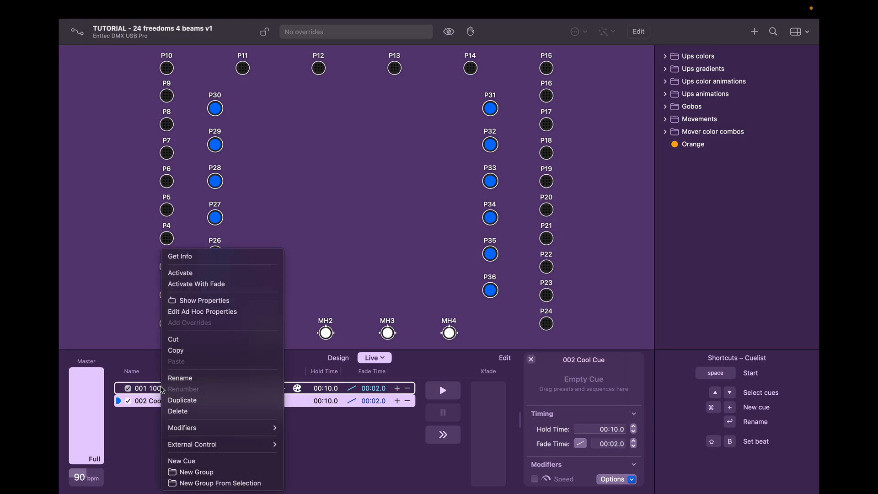
{"action": "left_click", "coordinate": [175, 378]}
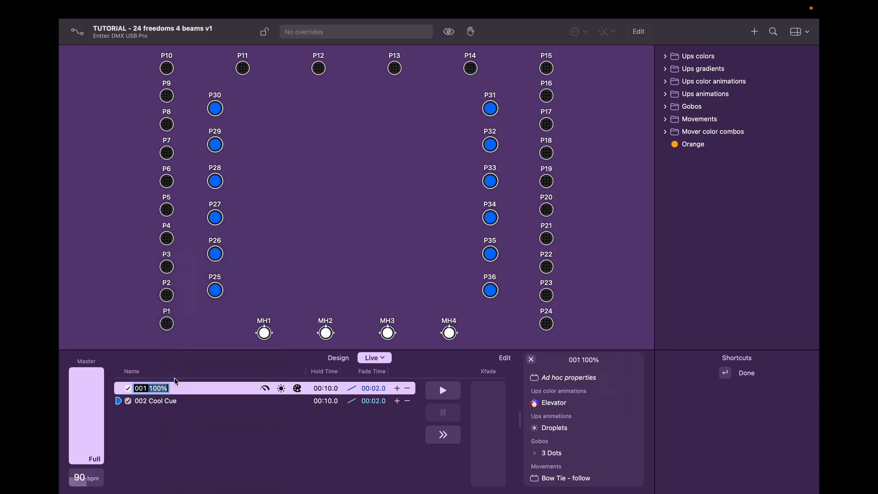
{"action": "type", "text": "So so cue"}
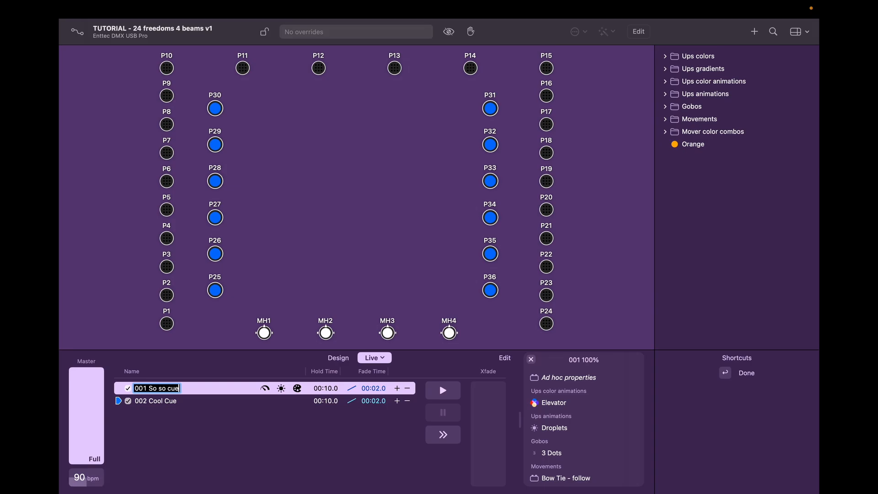
{"action": "key", "text": "Return"}
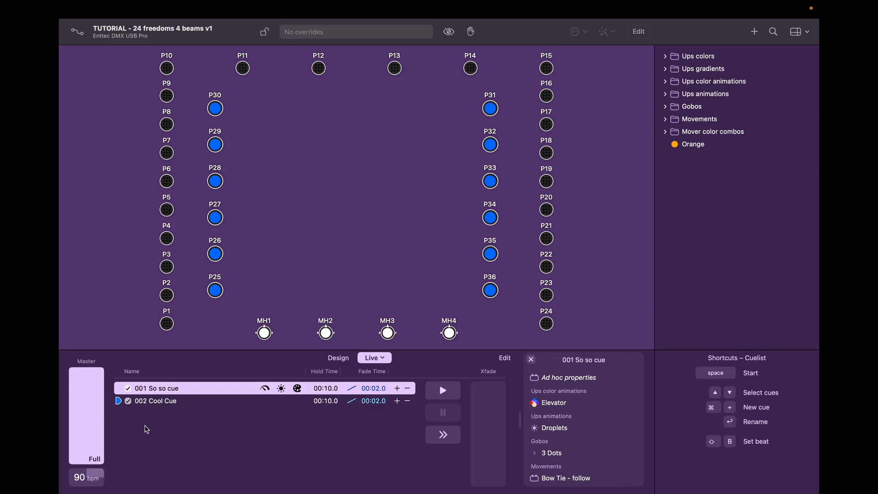
Step: Select cue 002 Cool Cue and select pars P1–P24 on the stage
{"action": "left_click", "coordinate": [196, 401]}
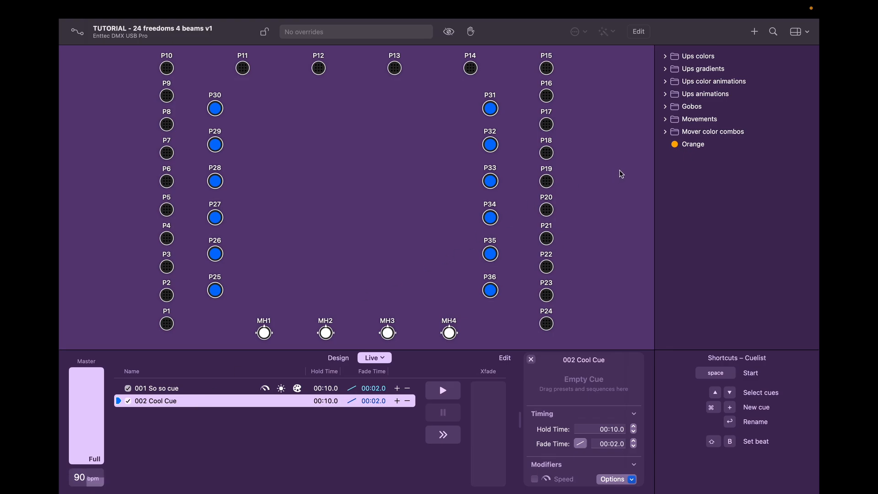
{"action": "left_click", "coordinate": [540, 326]}
{"action": "double_click", "coordinate": [547, 325]}
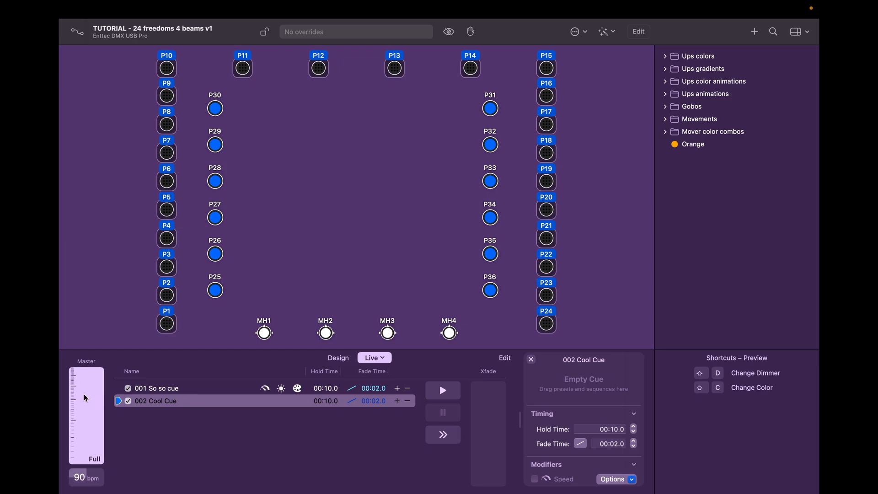
Step: Add the Streamer colour animation preset to 002 Cool Cue
{"action": "left_click", "coordinate": [666, 56]}
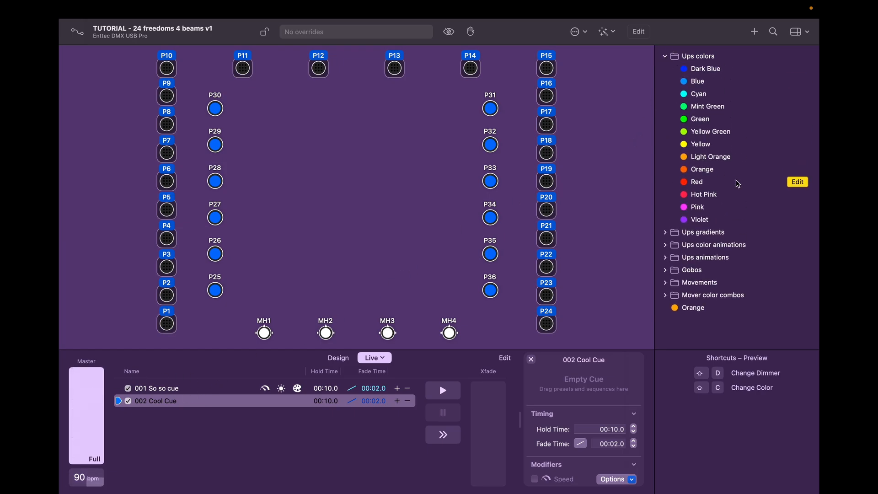
{"action": "left_click", "coordinate": [665, 245]}
{"action": "scroll", "coordinate": [665, 244], "scroll_direction": "down", "scroll_amount": 3}
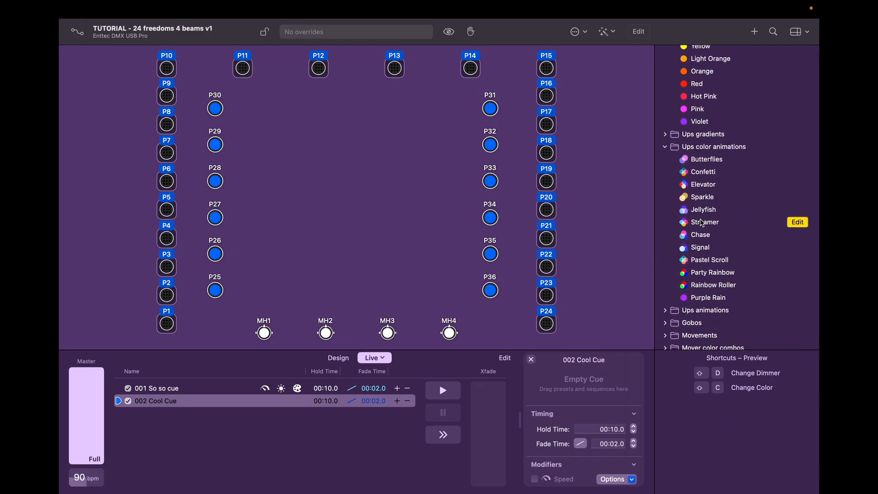
{"action": "left_click_drag", "start_coordinate": [702, 223], "coordinate": [596, 375]}
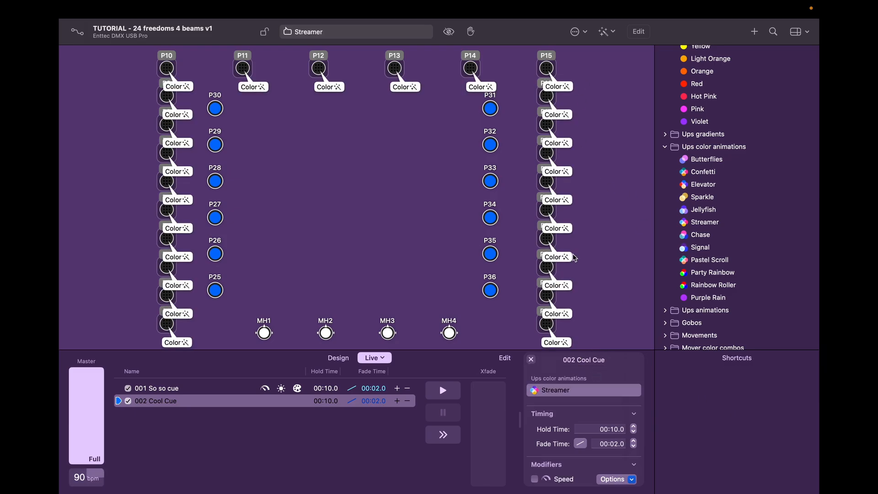
Step: Add the Ballyhoo movement preset for the moving heads to the cue
{"action": "left_click", "coordinate": [665, 149]}
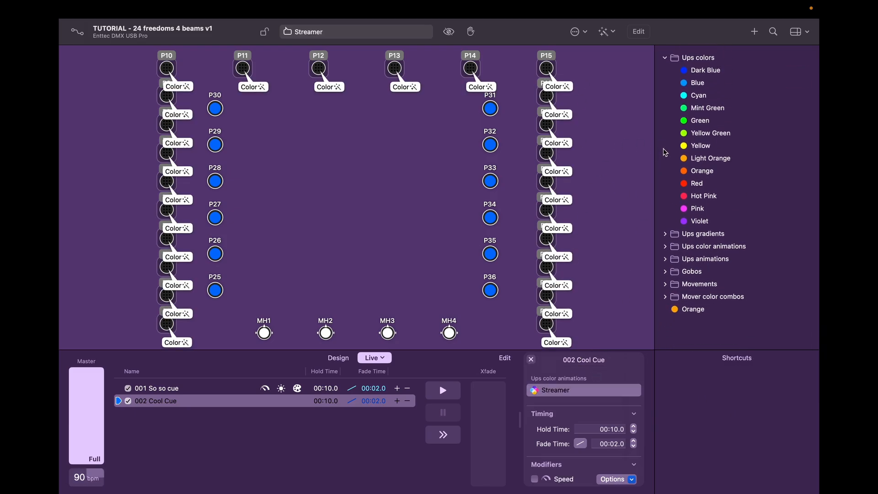
{"action": "left_click", "coordinate": [666, 56]}
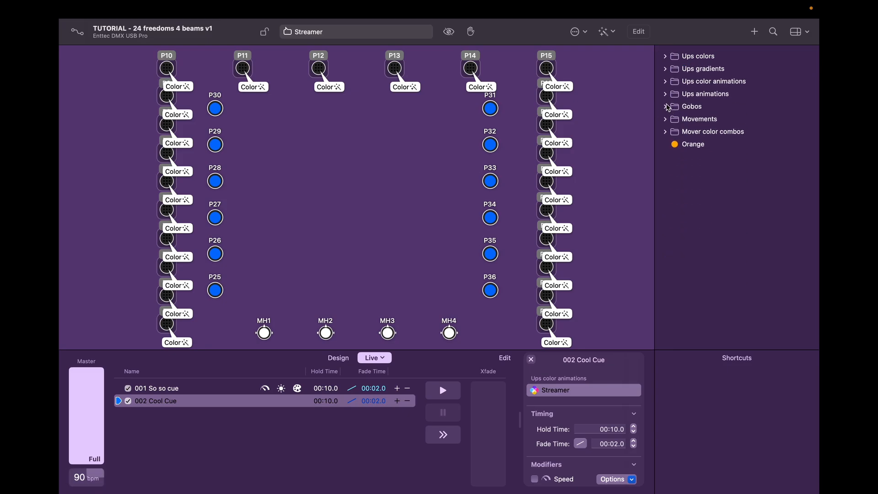
{"action": "left_click", "coordinate": [665, 119]}
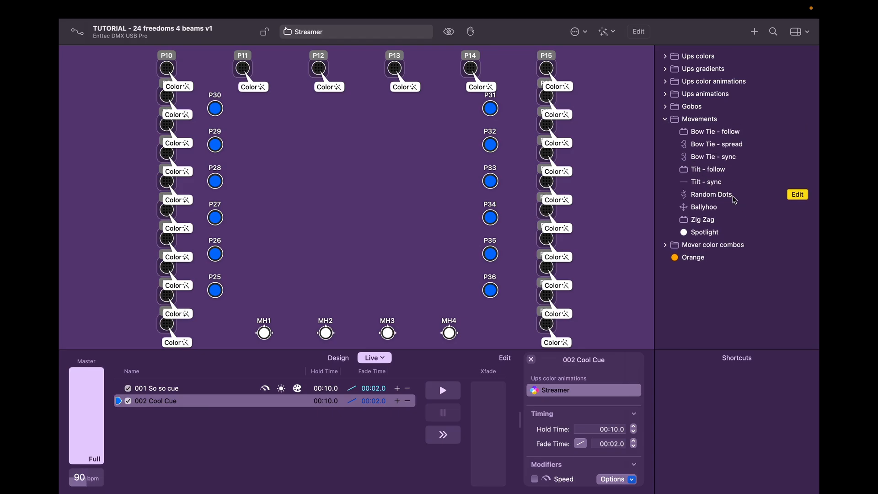
{"action": "left_click_drag", "start_coordinate": [704, 211], "coordinate": [604, 397]}
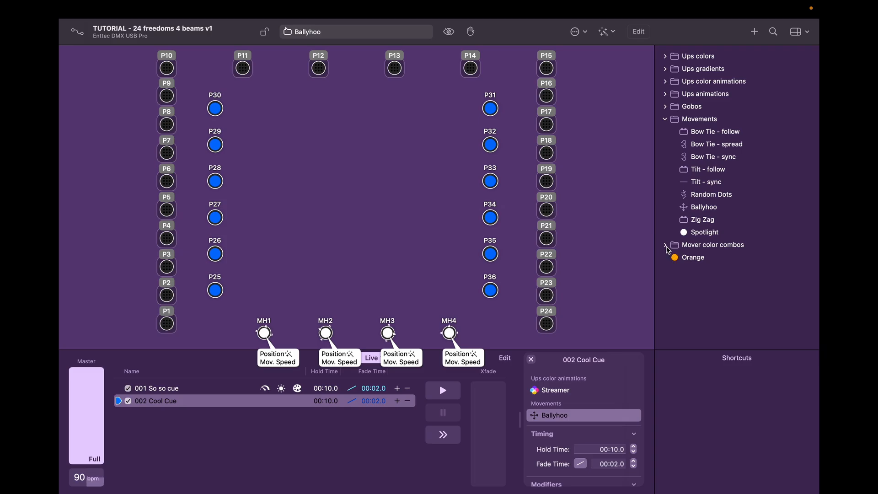
Step: Drop the Spring mover colour combo and the CW Scroll slow gobo into 002 Cool Cue
{"action": "left_click", "coordinate": [666, 245]}
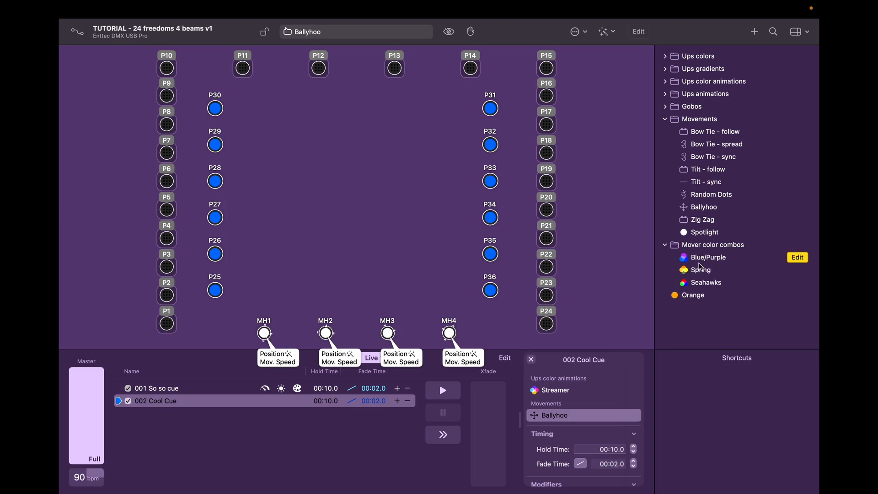
{"action": "left_click_drag", "start_coordinate": [699, 273], "coordinate": [612, 393]}
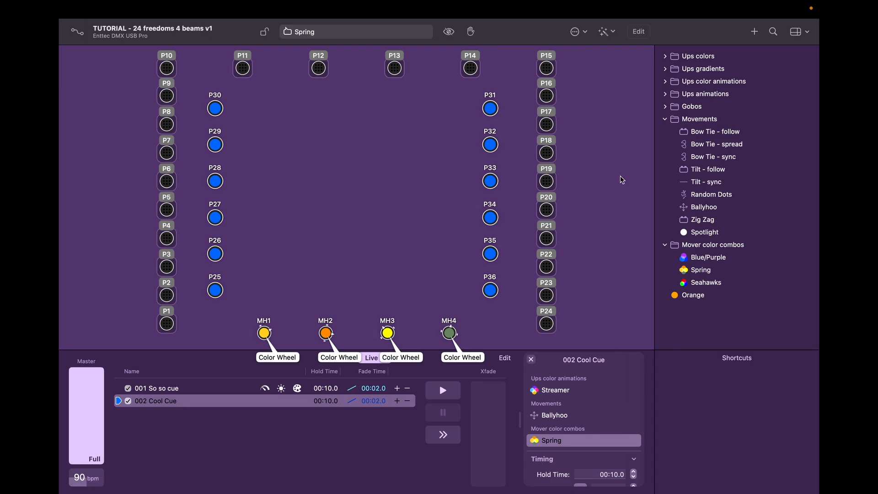
{"action": "left_click", "coordinate": [665, 121]}
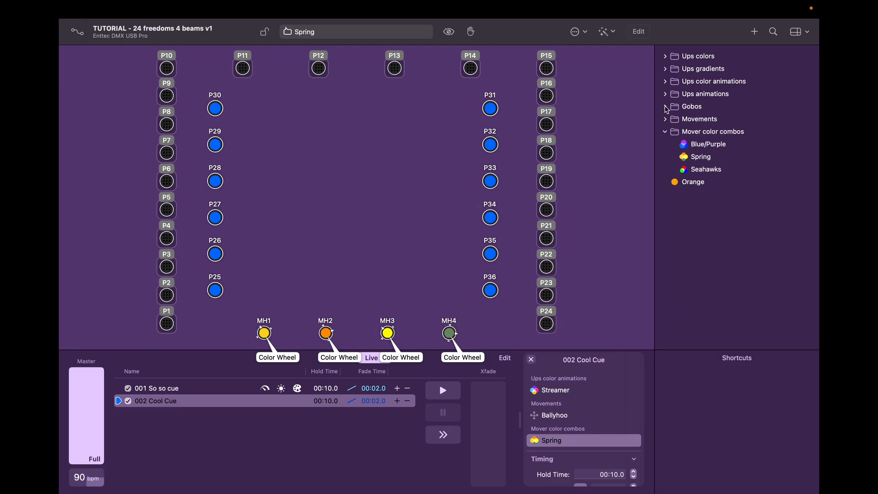
{"action": "left_click", "coordinate": [666, 107]}
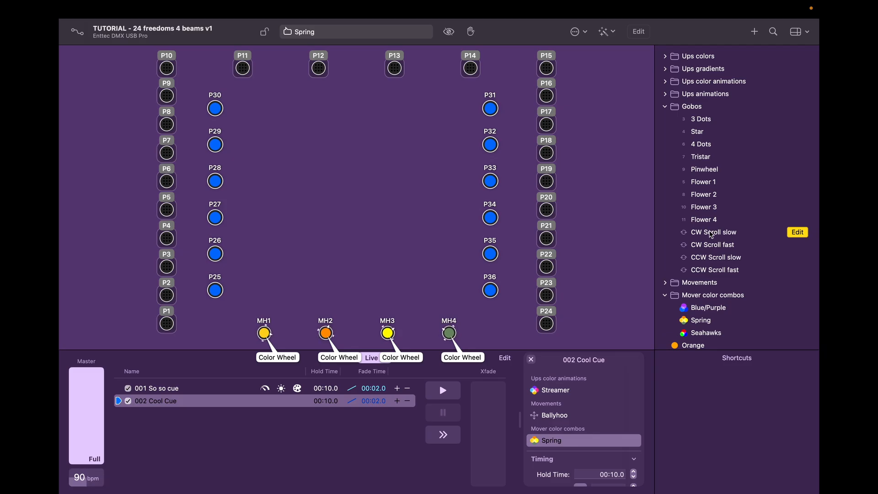
{"action": "left_click_drag", "start_coordinate": [714, 232], "coordinate": [611, 396]}
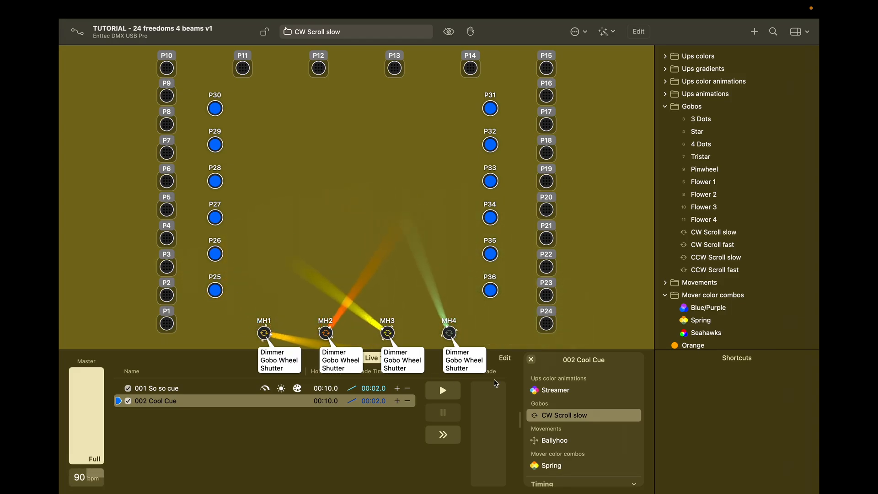
Step: Edit 002 Cool Cue's ad hoc properties and bring pars P1–P24 to full intensity
{"action": "right_click", "coordinate": [224, 405]}
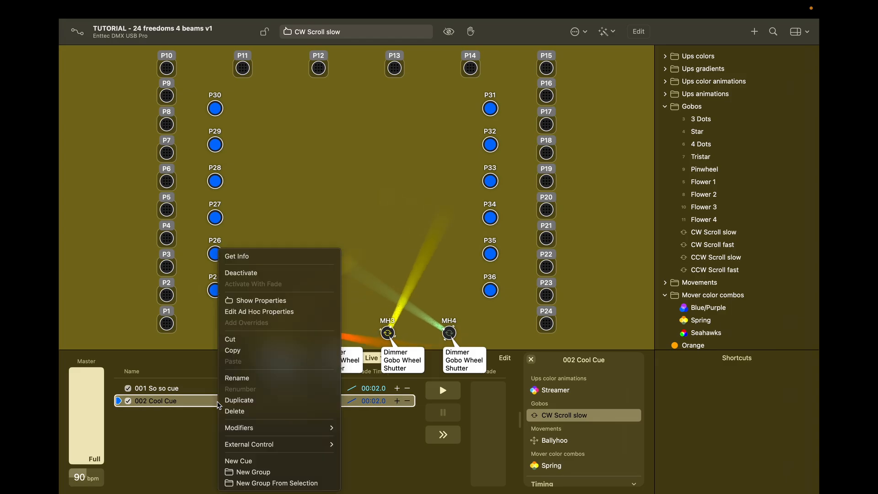
{"action": "left_click", "coordinate": [244, 311]}
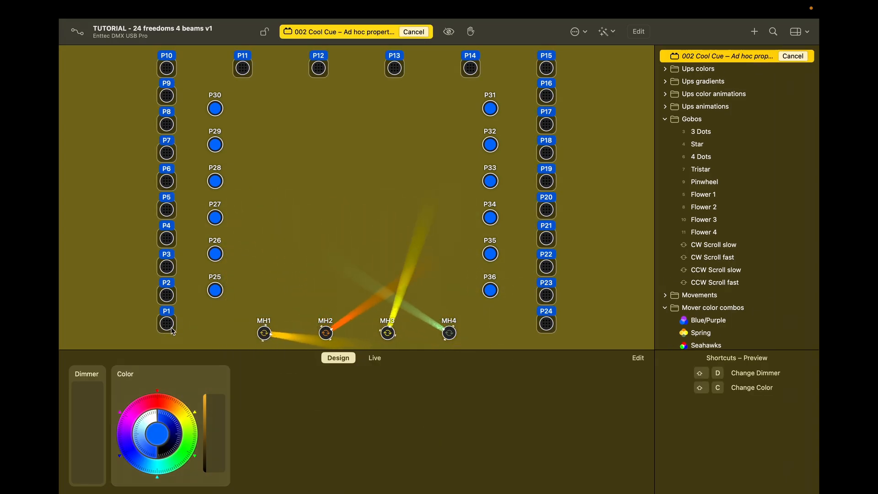
{"action": "left_click_drag", "start_coordinate": [95, 403], "coordinate": [100, 342]}
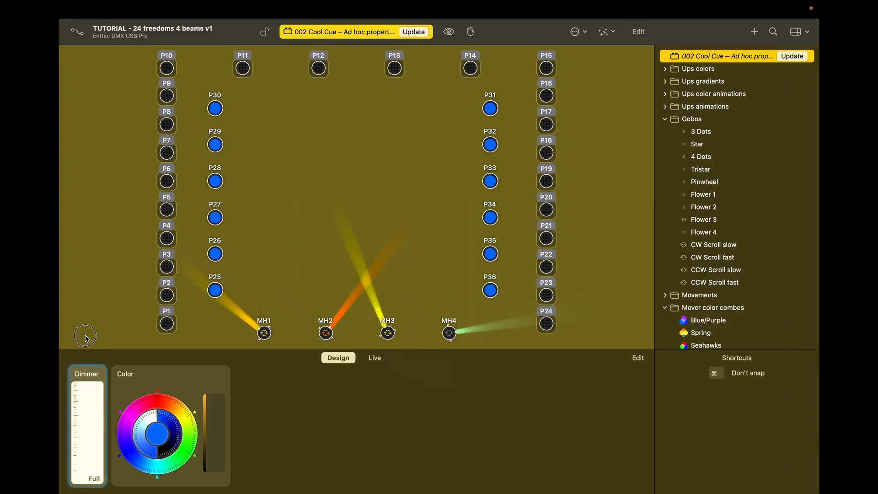
{"action": "left_click", "coordinate": [188, 308]}
{"action": "double_click", "coordinate": [167, 324]}
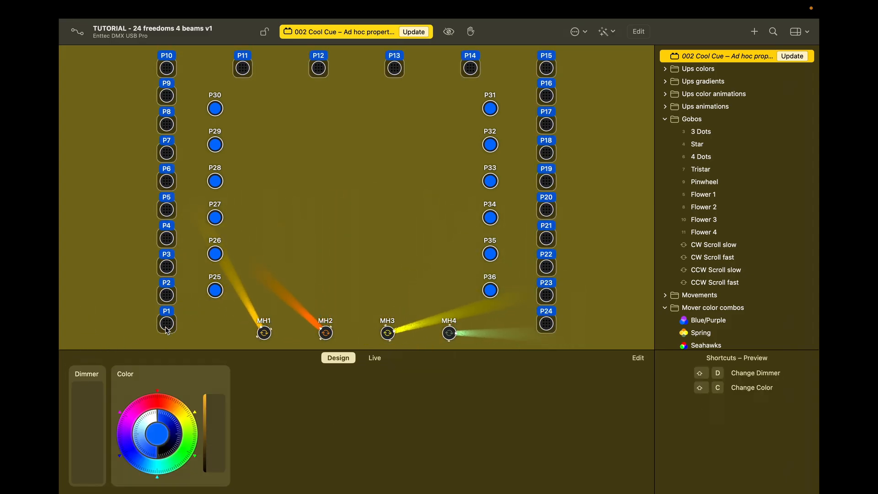
{"action": "left_click_drag", "start_coordinate": [97, 406], "coordinate": [114, 314]}
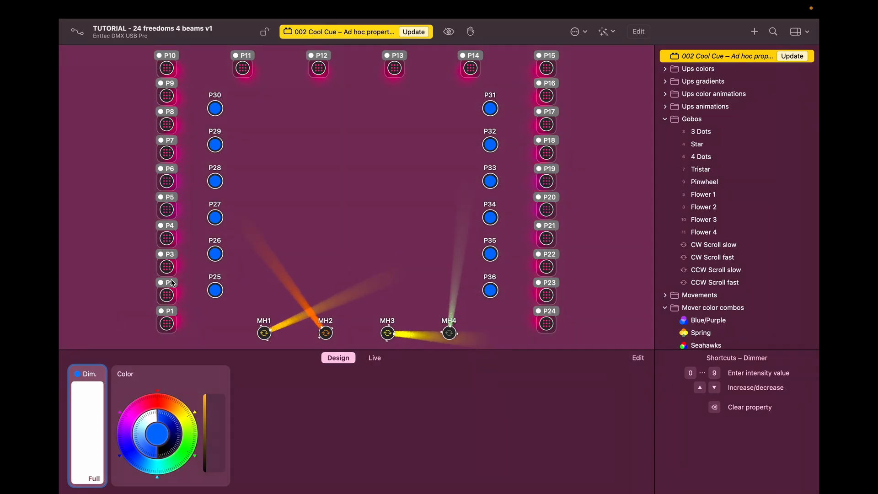
Step: Select pars P25–P36 and raise their dimmer to full
{"action": "double_click", "coordinate": [215, 292]}
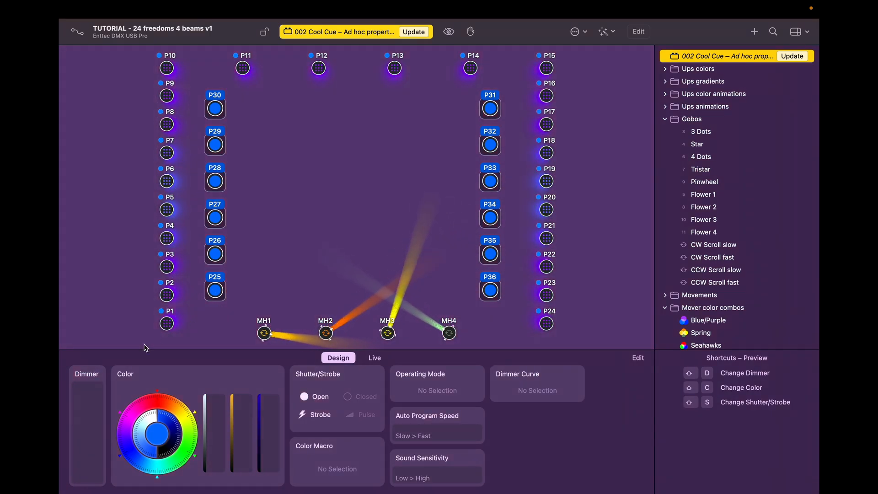
{"action": "left_click_drag", "start_coordinate": [97, 406], "coordinate": [108, 329]}
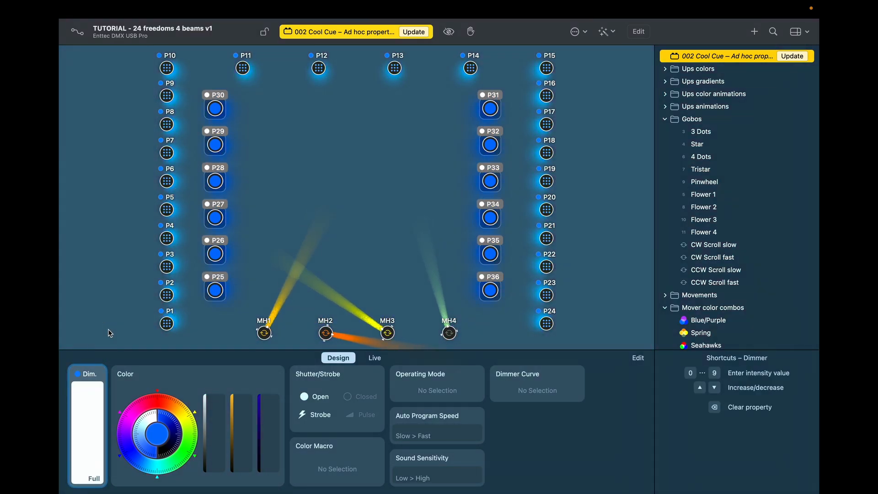
{"action": "left_click", "coordinate": [280, 373]}
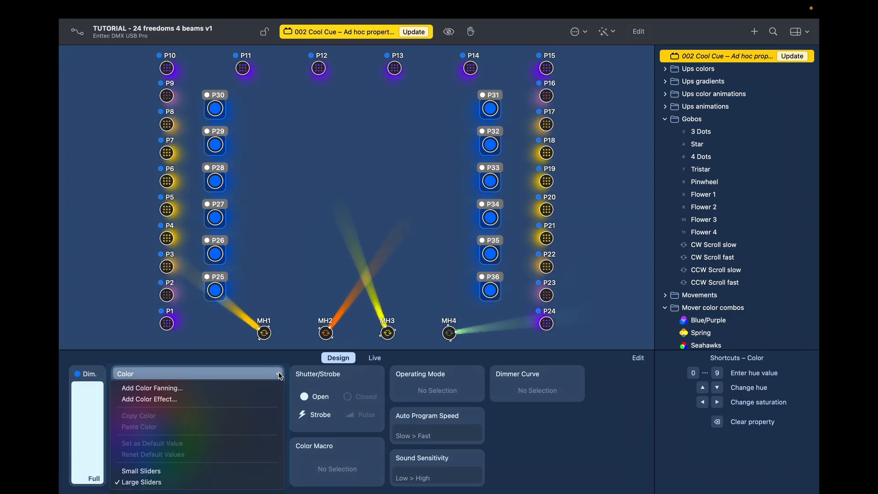
Step: Add a colour fan across P25–P36, green at P30 to orange at P25, then clear the selection
{"action": "left_click", "coordinate": [270, 389]}
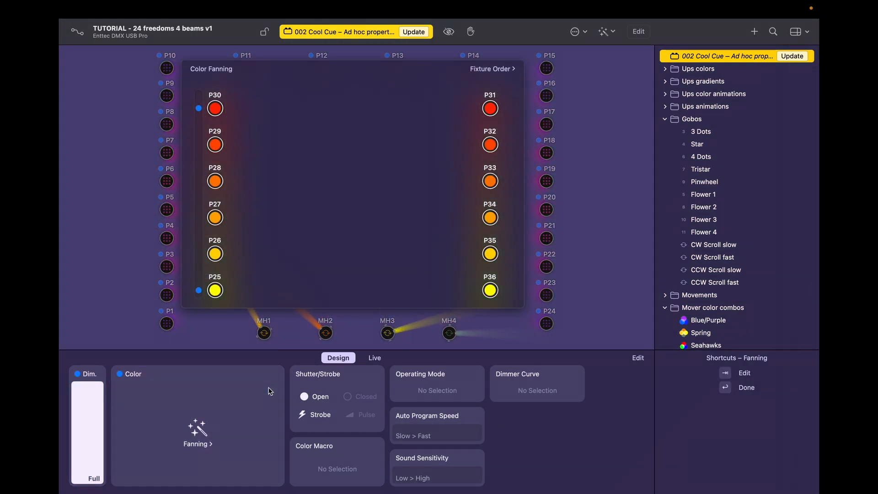
{"action": "left_click", "coordinate": [215, 108]}
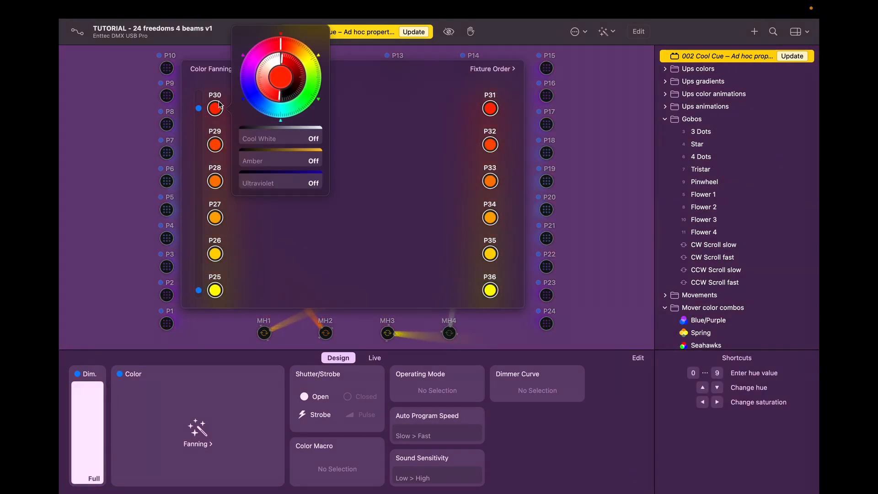
{"action": "left_click", "coordinate": [318, 77]}
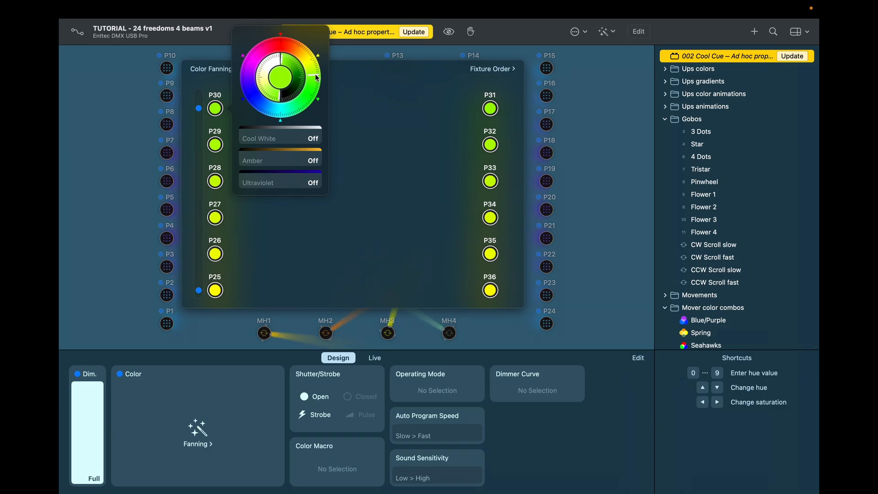
{"action": "left_click", "coordinate": [217, 291]}
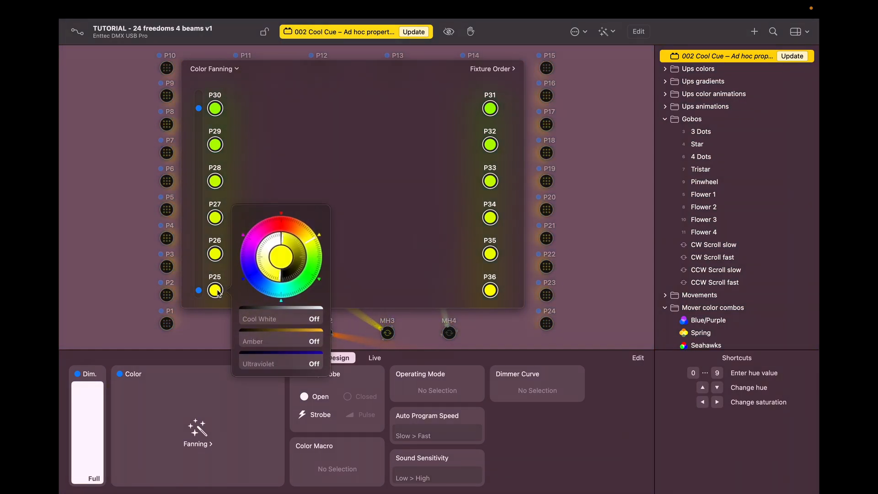
{"action": "left_click_drag", "start_coordinate": [314, 235], "coordinate": [307, 233]}
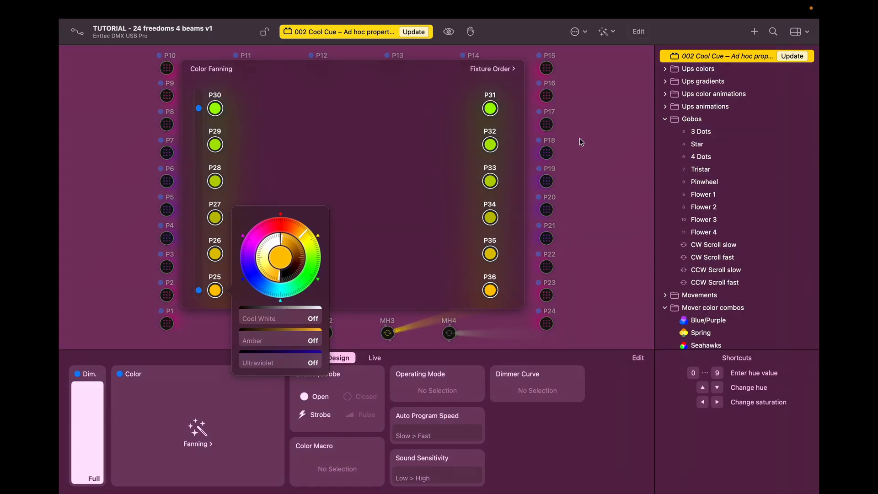
{"action": "left_click", "coordinate": [602, 157]}
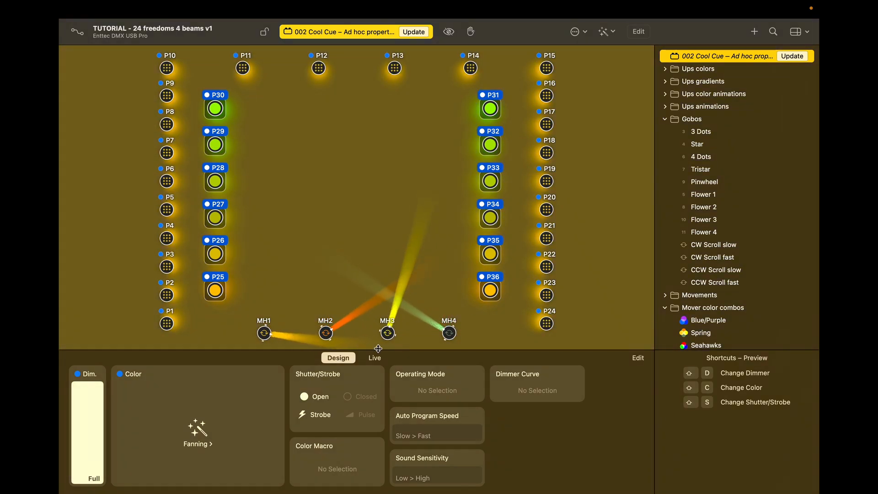
{"action": "left_click", "coordinate": [167, 323]}
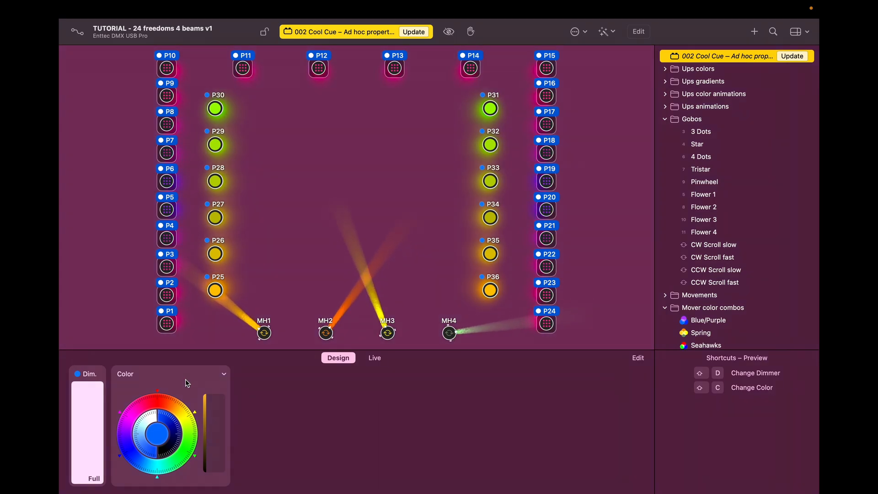
{"action": "left_click", "coordinate": [200, 326]}
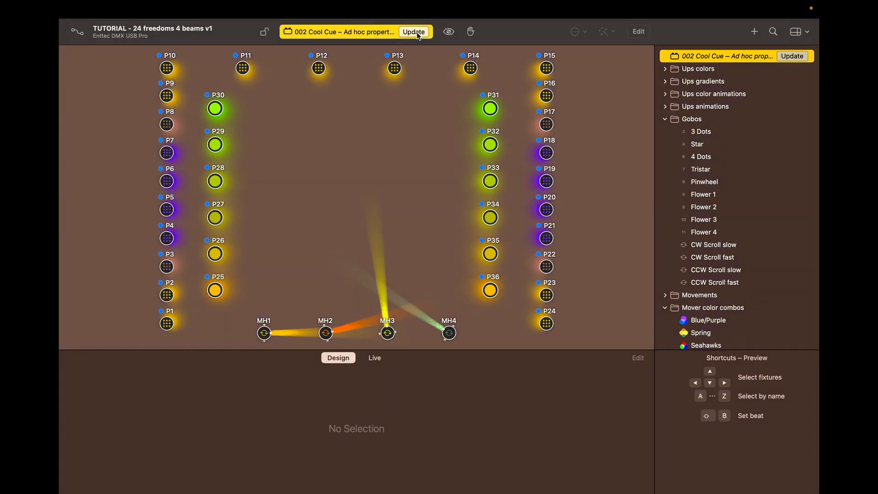
Step: Update cue 002 Cool Cue, compare it against cue 001 So so cue, then start cuelist playback
{"action": "left_click", "coordinate": [418, 34]}
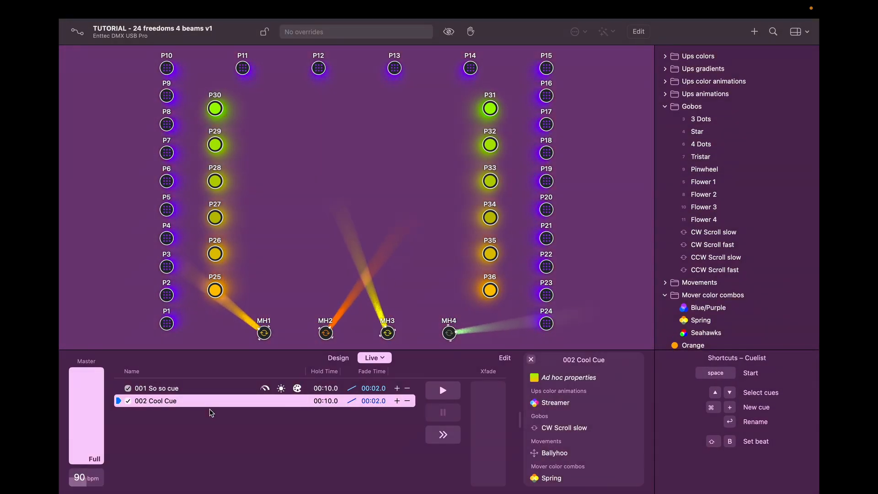
{"action": "left_click", "coordinate": [176, 389]}
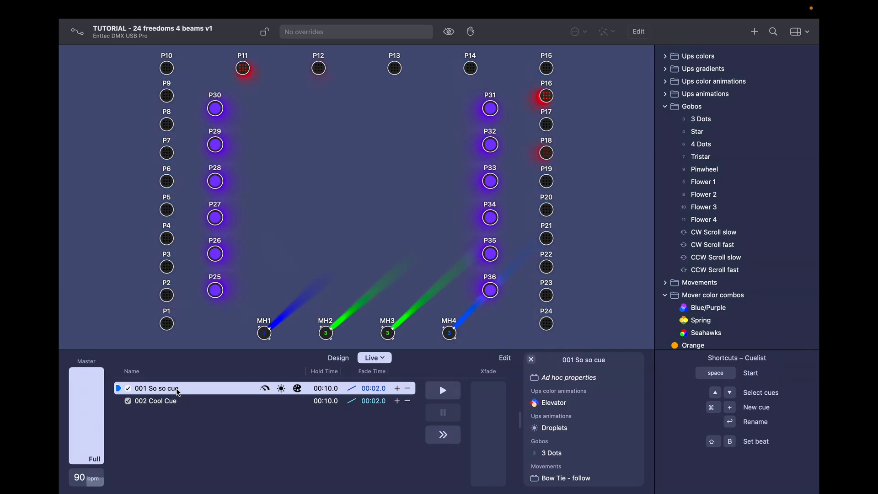
{"action": "left_click", "coordinate": [178, 402]}
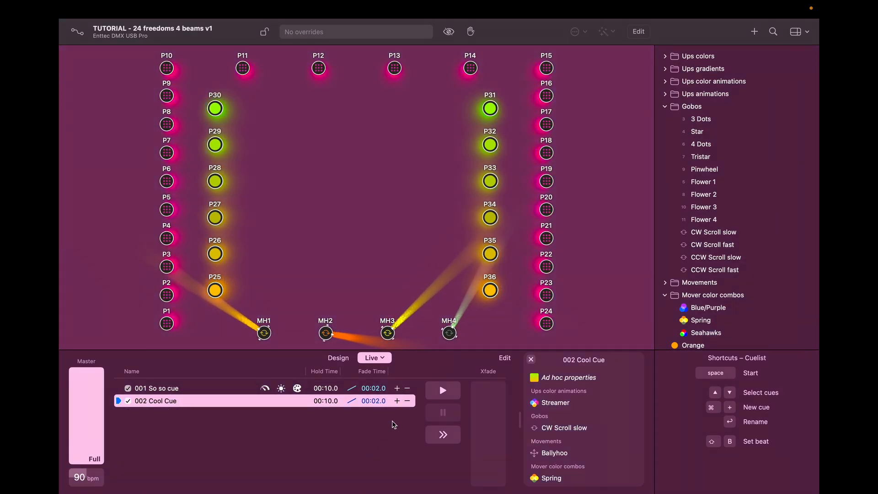
{"action": "key", "text": "space"}
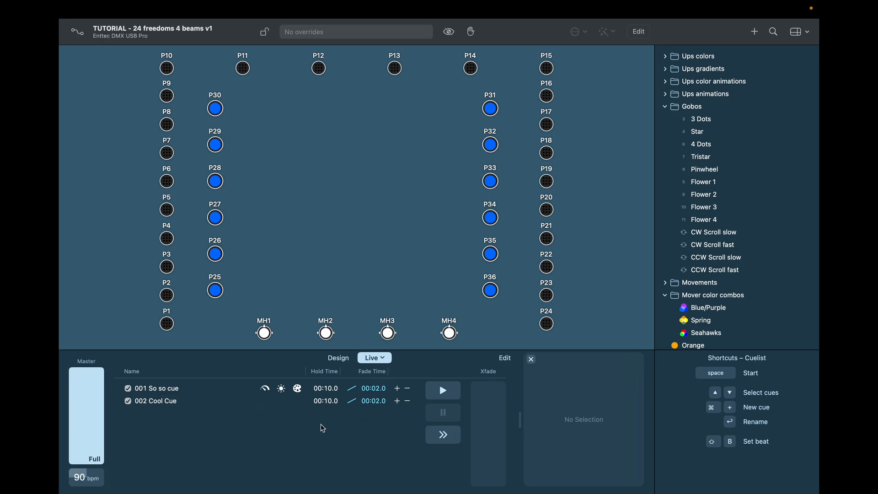
Step: Close the cue properties panel and open the cue list's Get Info settings
{"action": "left_click", "coordinate": [532, 360]}
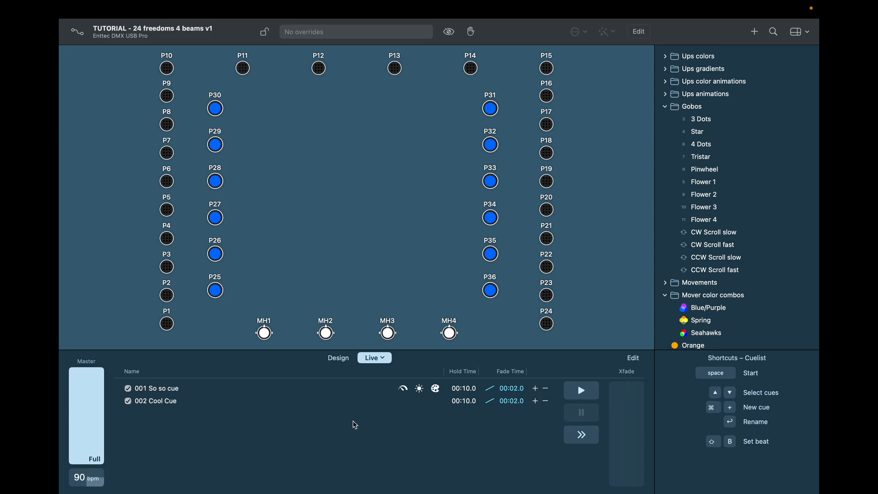
{"action": "right_click", "coordinate": [318, 415]}
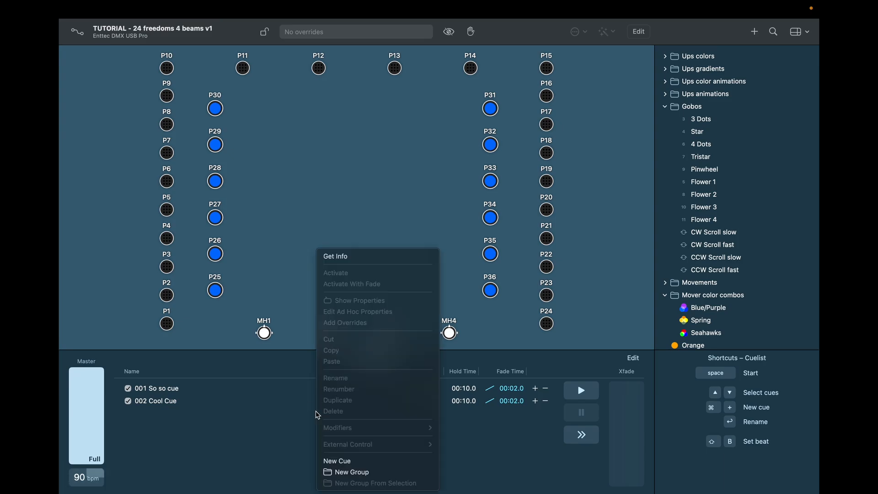
{"action": "left_click", "coordinate": [287, 427]}
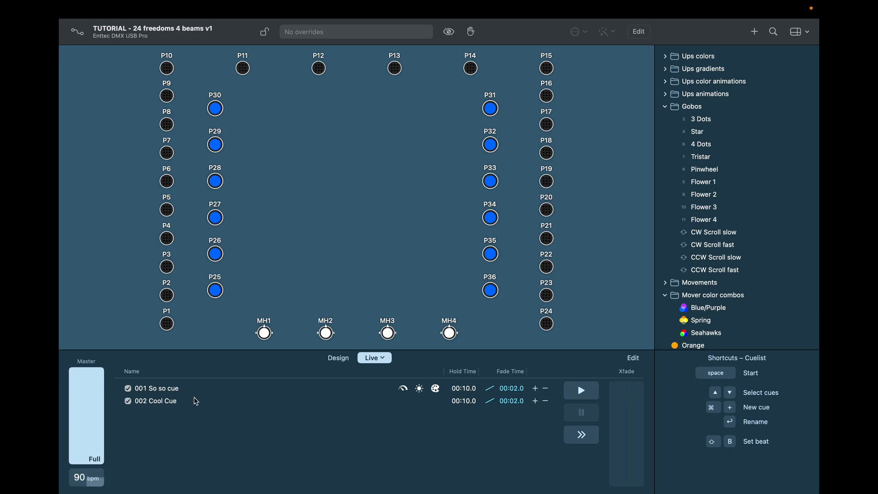
{"action": "right_click", "coordinate": [201, 425]}
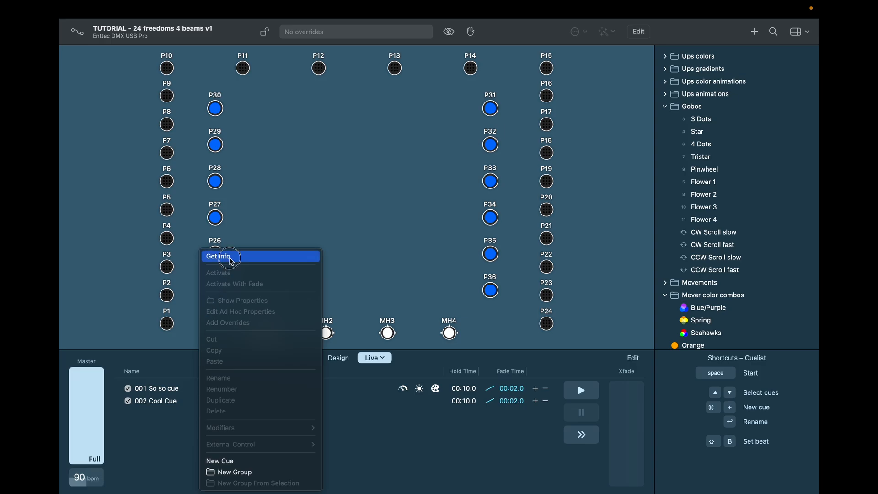
{"action": "left_click", "coordinate": [231, 262]}
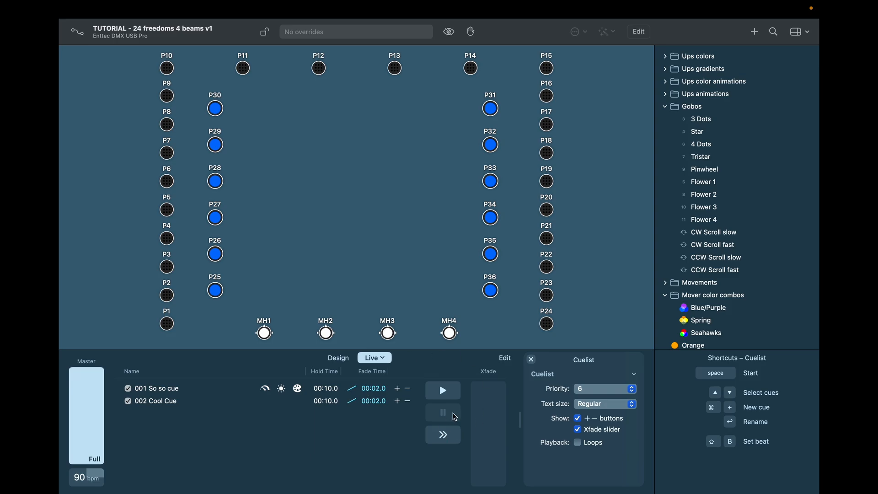
Step: Turn on Loops, hide the Xfade slider and +/− buttons, and close the inspector
{"action": "left_click", "coordinate": [577, 443]}
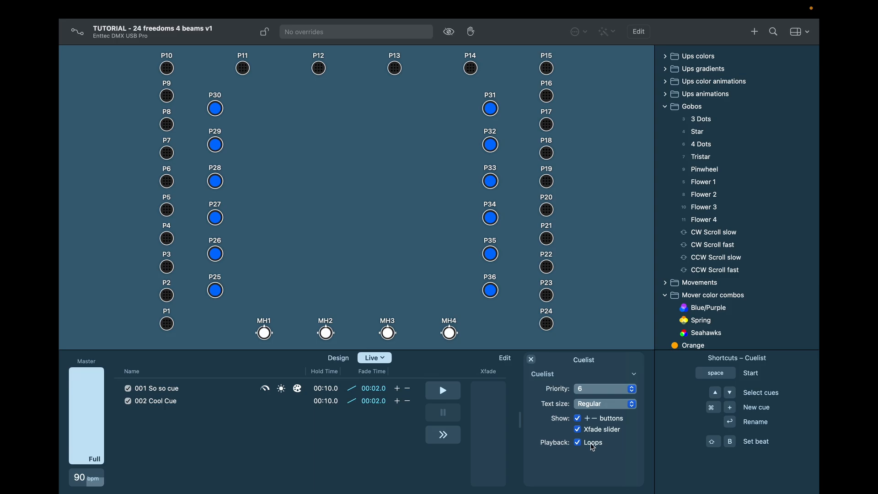
{"action": "left_click", "coordinate": [578, 430]}
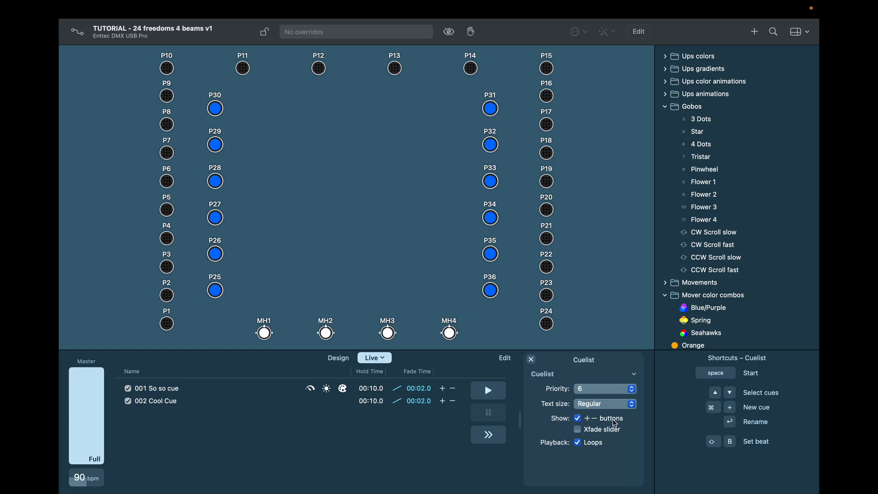
{"action": "left_click", "coordinate": [578, 418]}
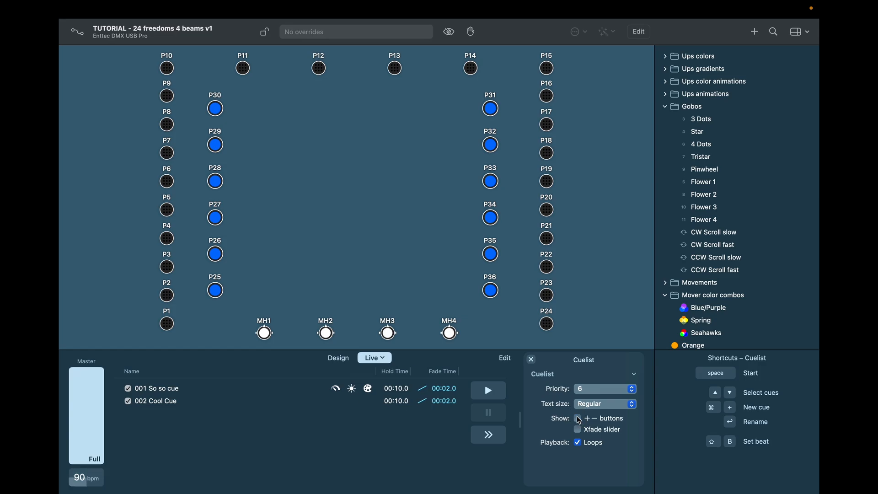
{"action": "left_click", "coordinate": [531, 359]}
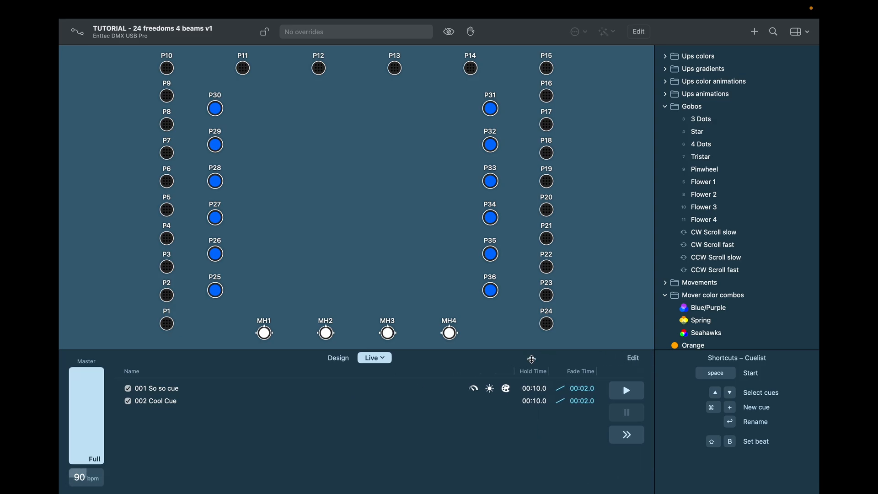
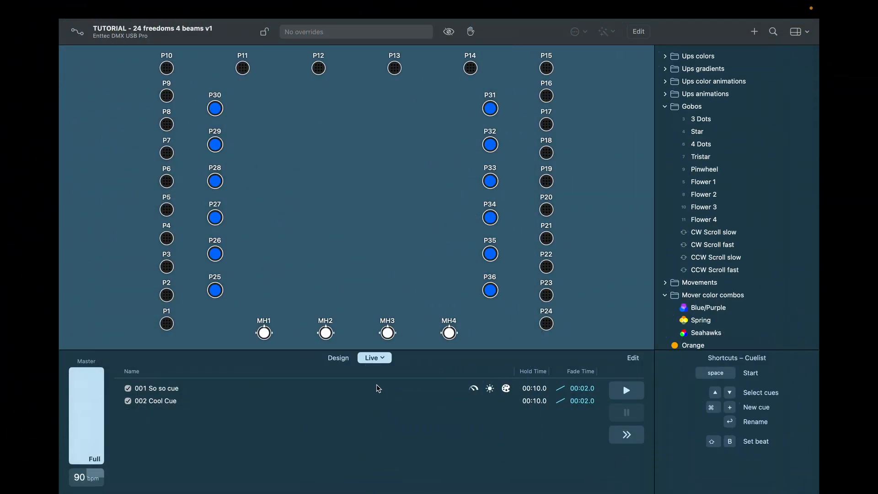
Step: Create an empty live page 'New Control' with a 00:02.0 fade time and open it for editing
{"action": "left_click", "coordinate": [383, 360]}
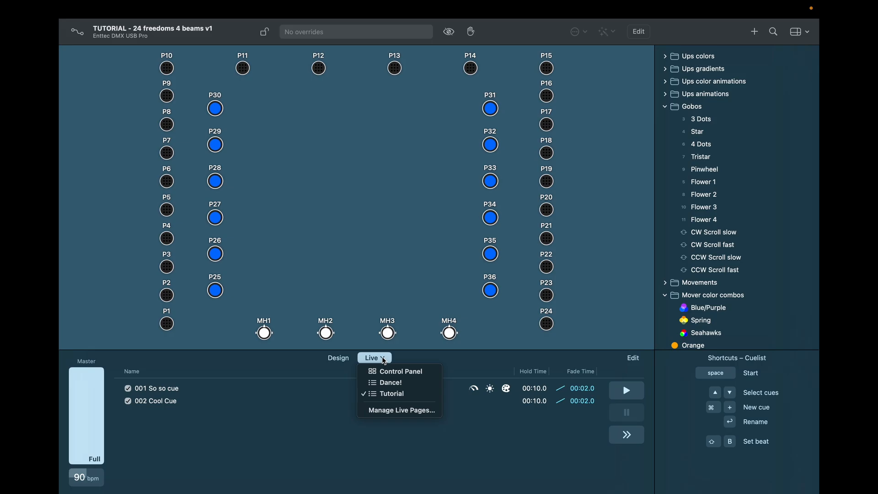
{"action": "left_click", "coordinate": [395, 411]}
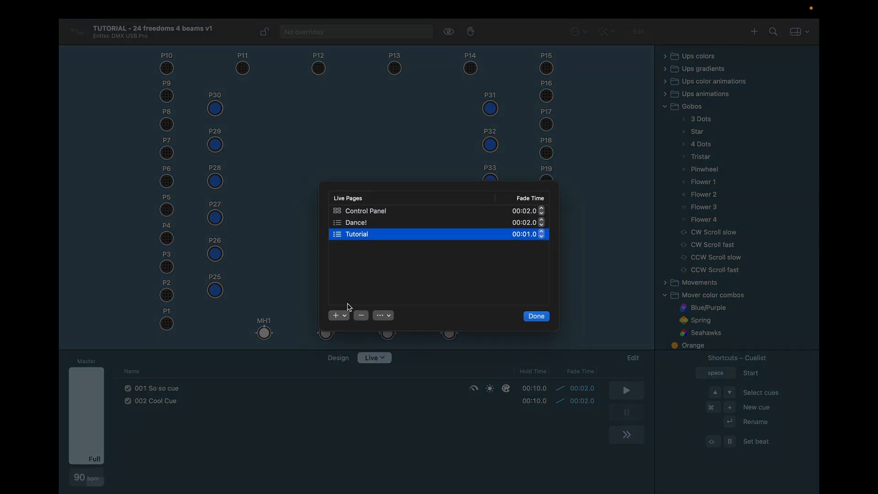
{"action": "left_click", "coordinate": [347, 317]}
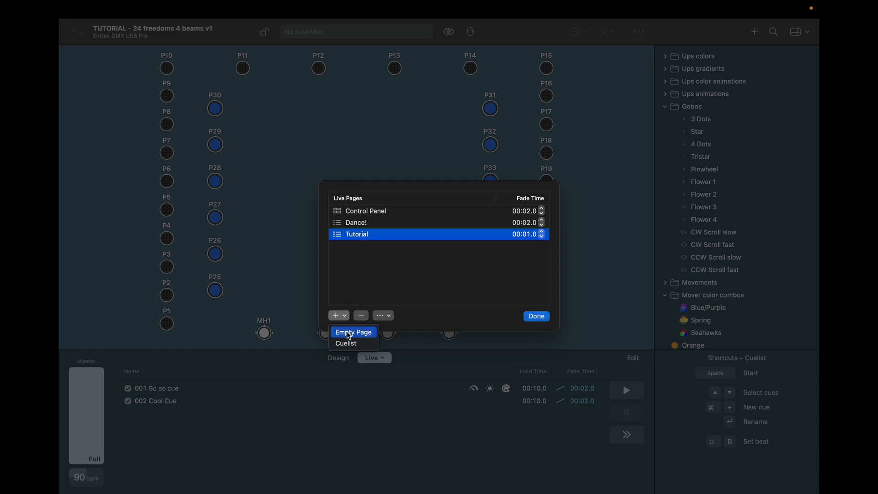
{"action": "left_click", "coordinate": [348, 332]}
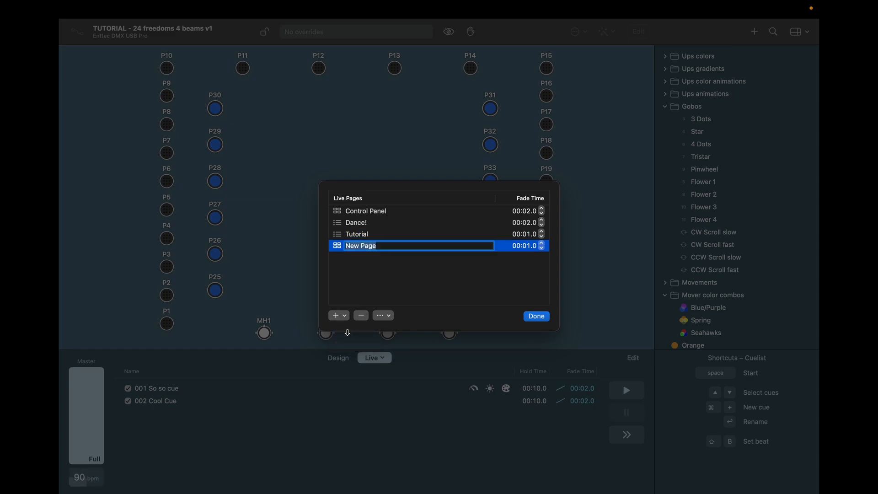
{"action": "type", "text": "New Con"}
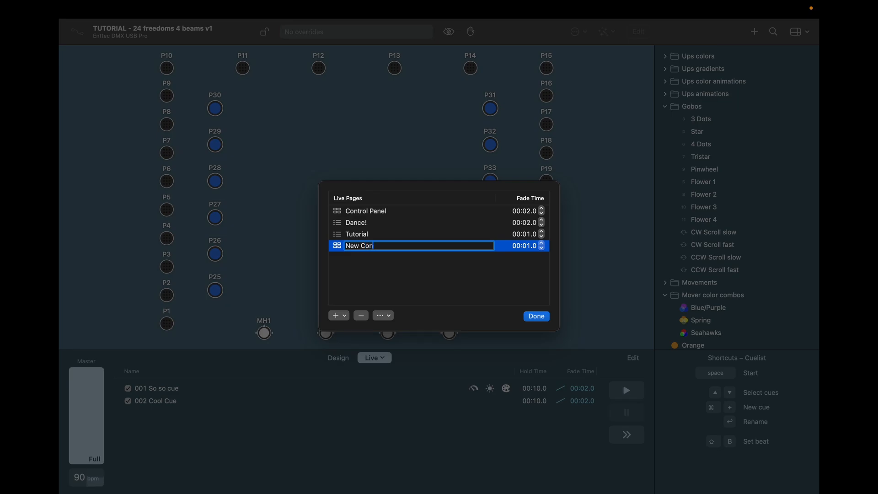
{"action": "type", "text": "trol"}
{"action": "key", "text": "Return"}
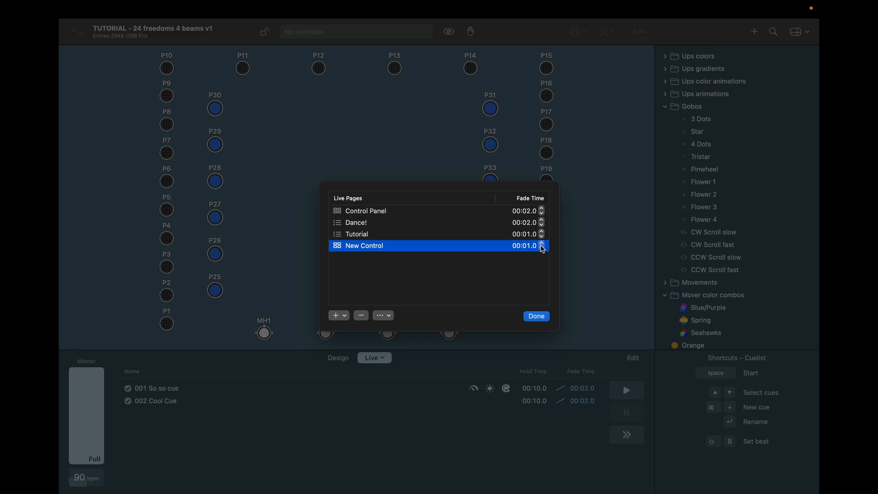
{"action": "left_click", "coordinate": [542, 244]}
{"action": "left_click", "coordinate": [536, 316]}
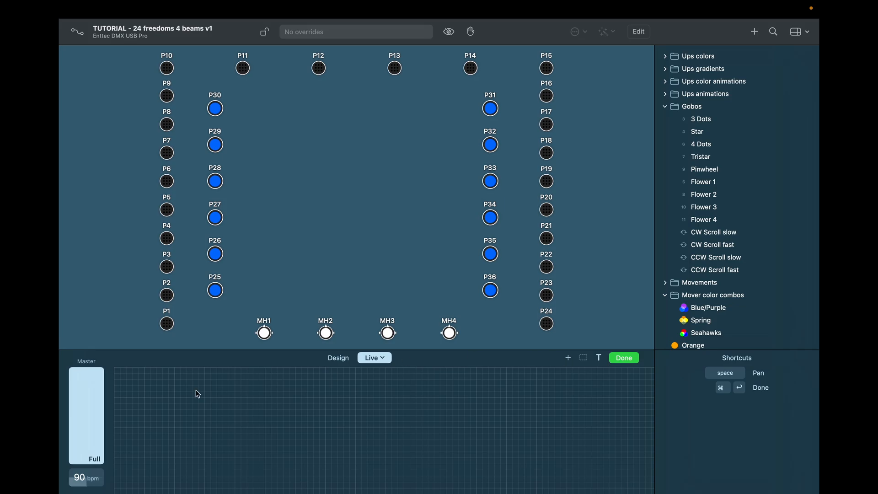
Step: Add a Cue 1 button to the empty grid and resize it to 132×48
{"action": "right_click", "coordinate": [178, 403]}
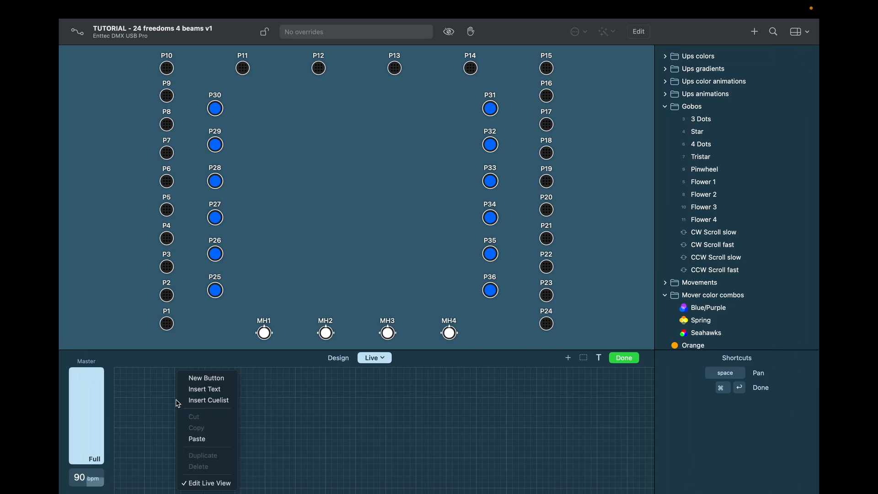
{"action": "left_click", "coordinate": [206, 378]}
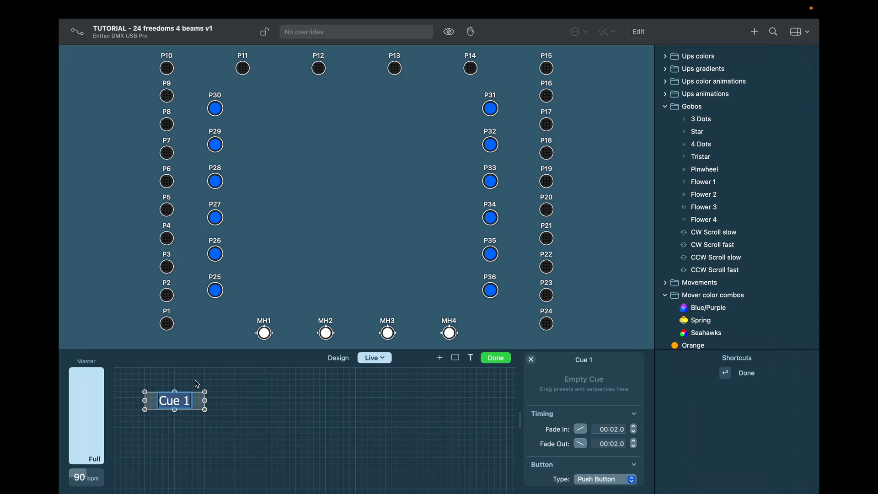
{"action": "left_click_drag", "start_coordinate": [204, 409], "coordinate": [236, 430]}
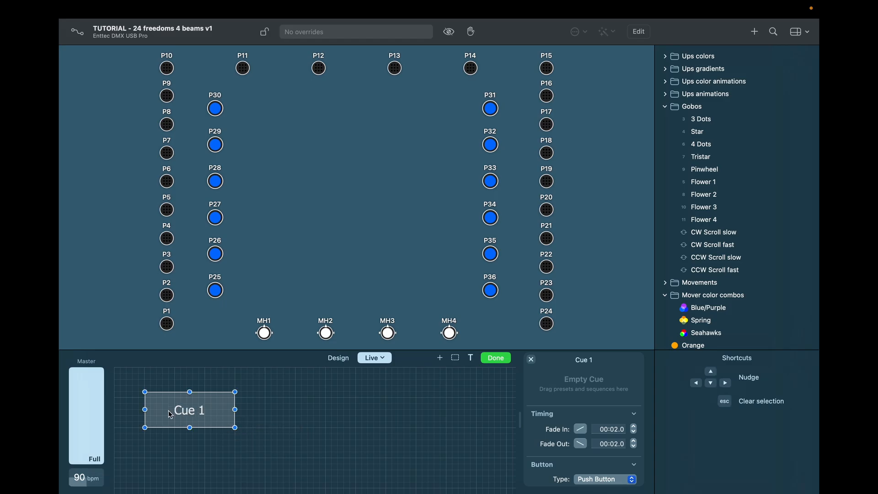
Step: Relabel the Cue 1 button as 'Strobe'
{"action": "double_click", "coordinate": [179, 410]}
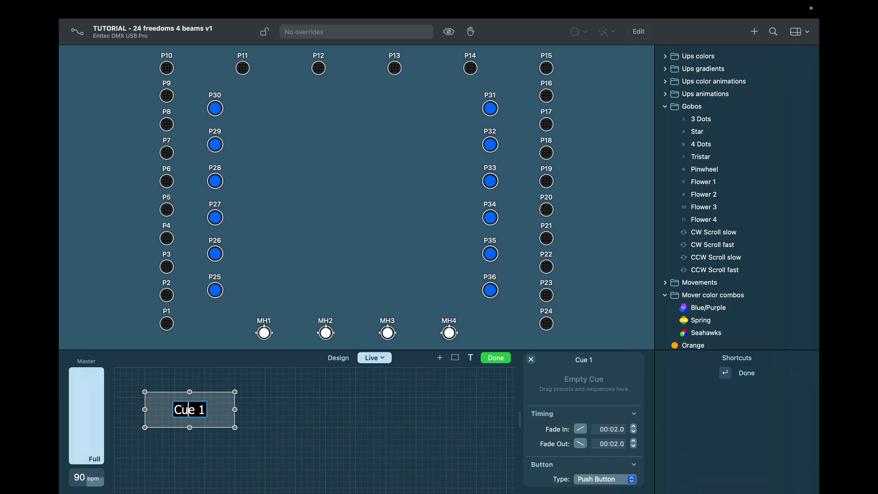
{"action": "triple_click", "coordinate": [190, 409]}
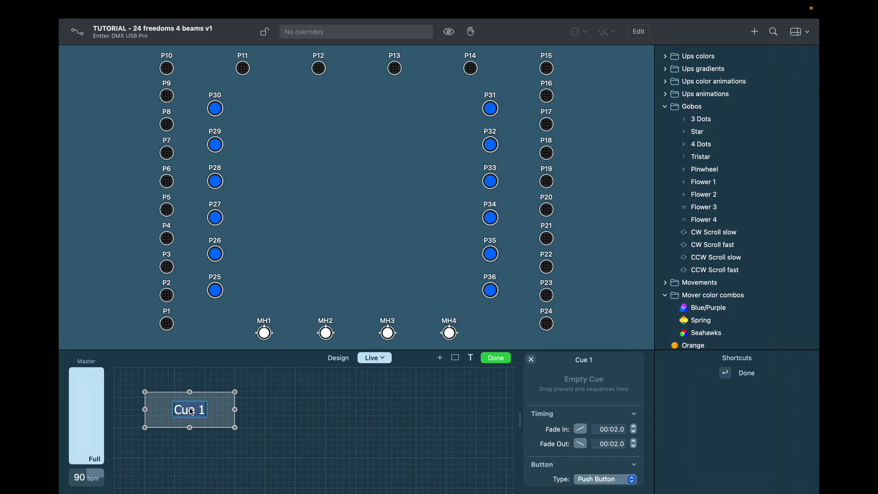
{"action": "type", "text": "Strobe"}
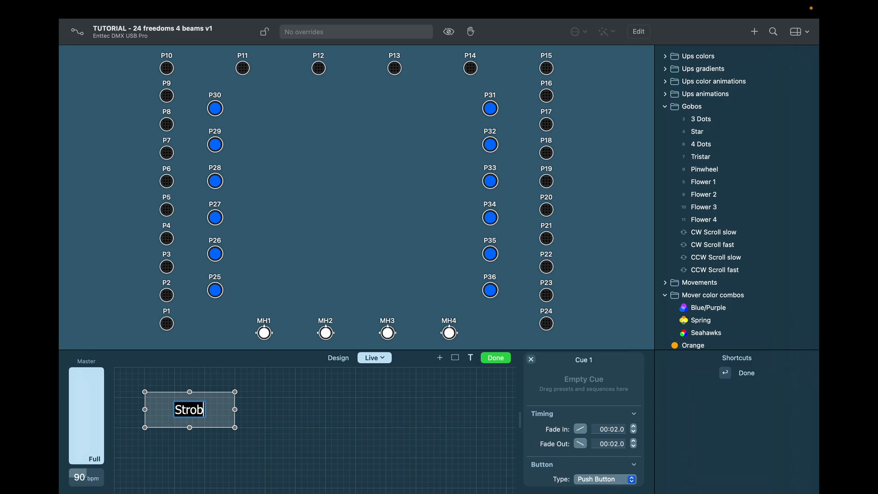
{"action": "key", "text": "Return"}
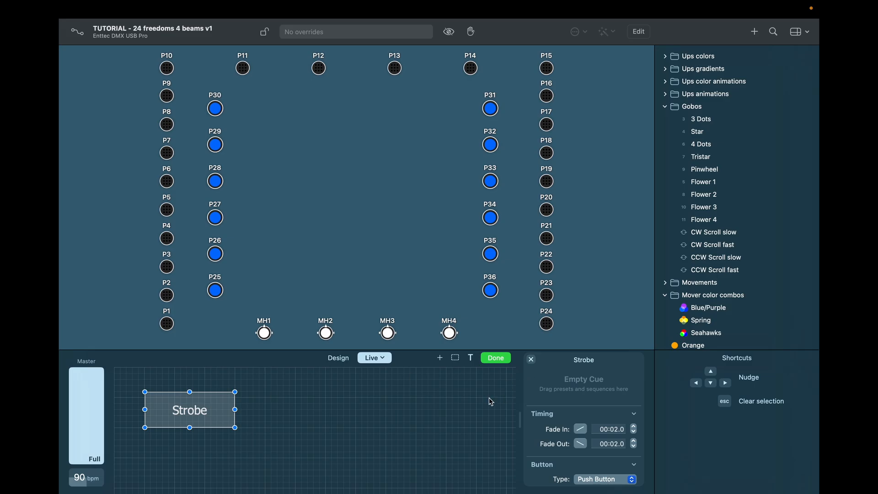
{"action": "scroll", "coordinate": [568, 380], "scroll_direction": "down", "scroll_amount": 5}
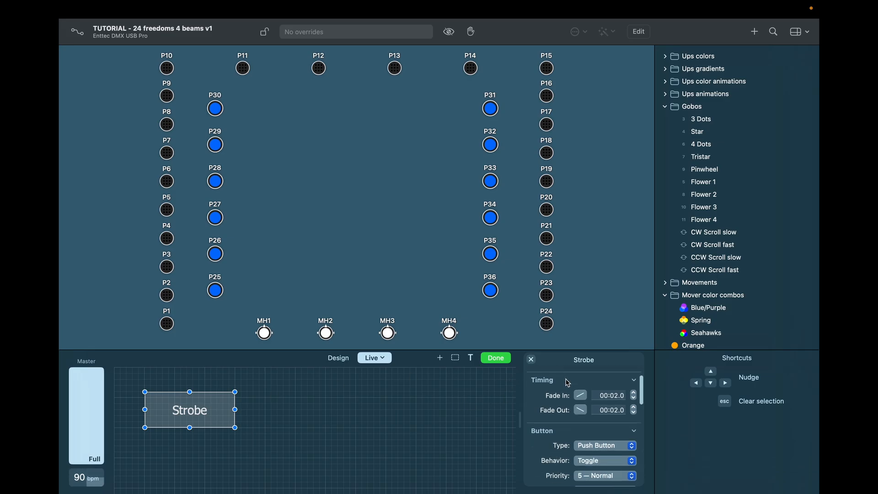
{"action": "scroll", "coordinate": [567, 382], "scroll_direction": "down", "scroll_amount": 3}
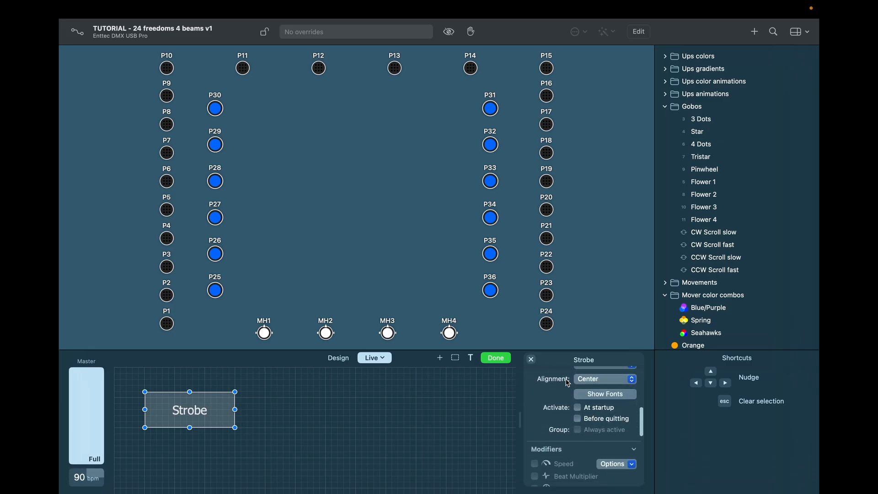
{"action": "scroll", "coordinate": [567, 382], "scroll_direction": "up", "scroll_amount": 10}
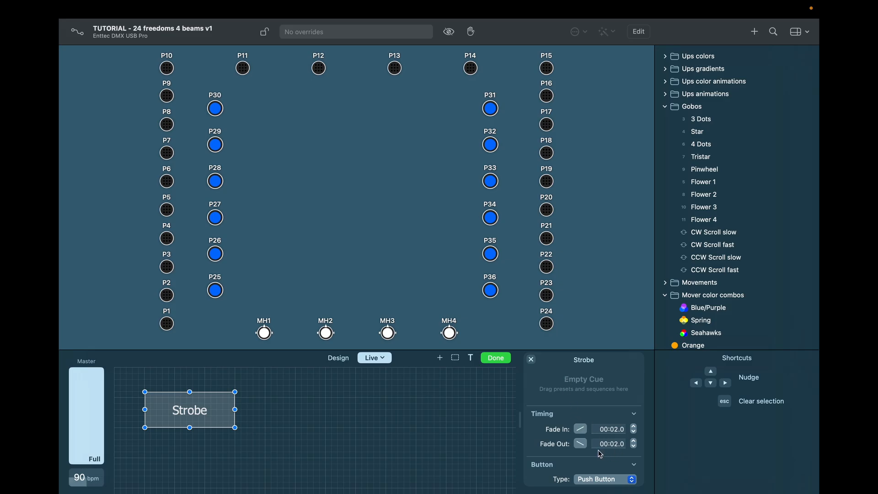
{"action": "scroll", "coordinate": [535, 425], "scroll_direction": "down", "scroll_amount": 5}
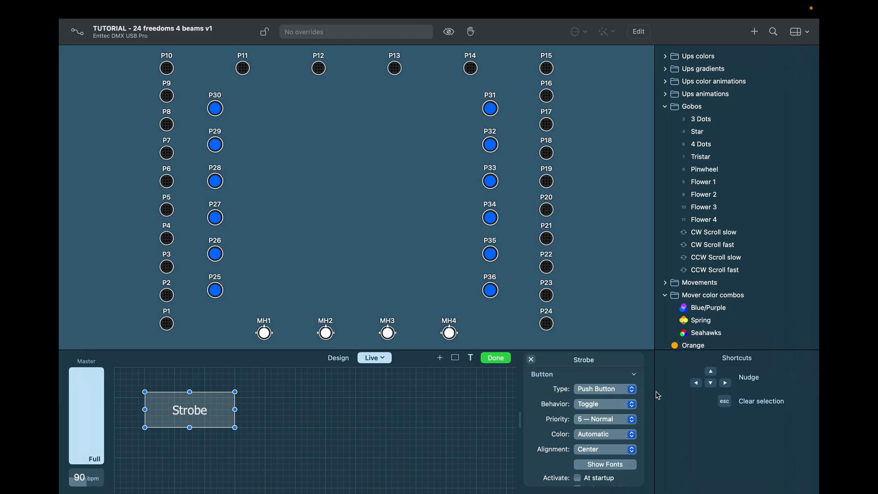
Step: Keep Strobe a push button that flashes, with priority 9 — Highest and green colour
{"action": "left_click", "coordinate": [632, 391]}
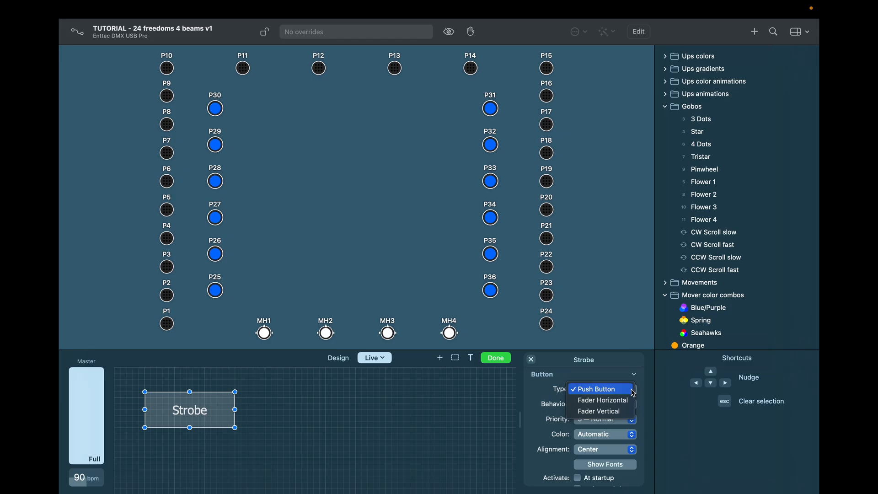
{"action": "left_click", "coordinate": [539, 388]}
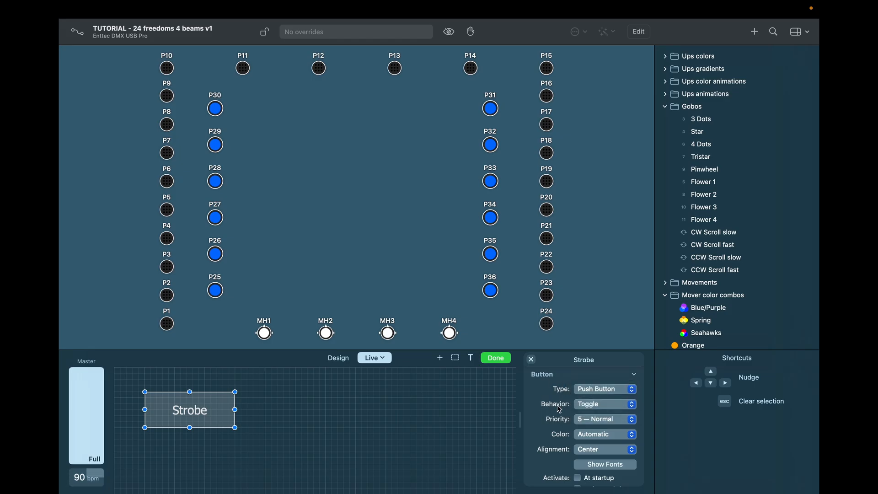
{"action": "left_click", "coordinate": [632, 404]}
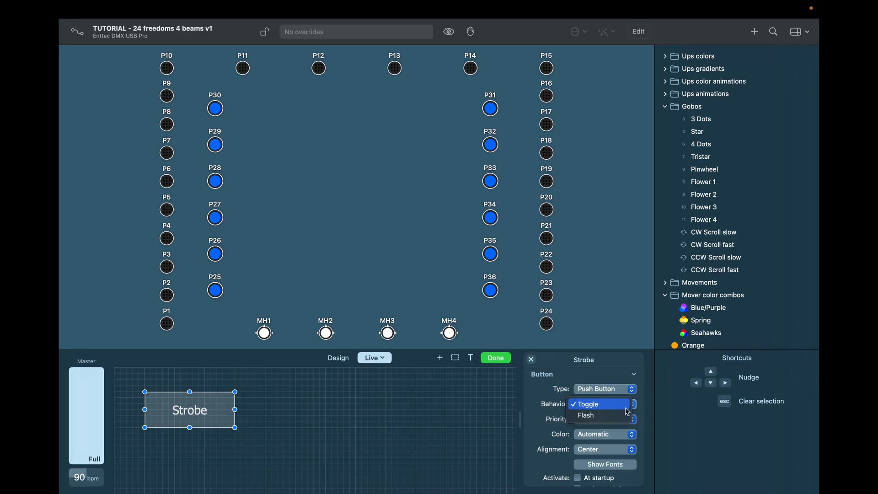
{"action": "left_click", "coordinate": [623, 416]}
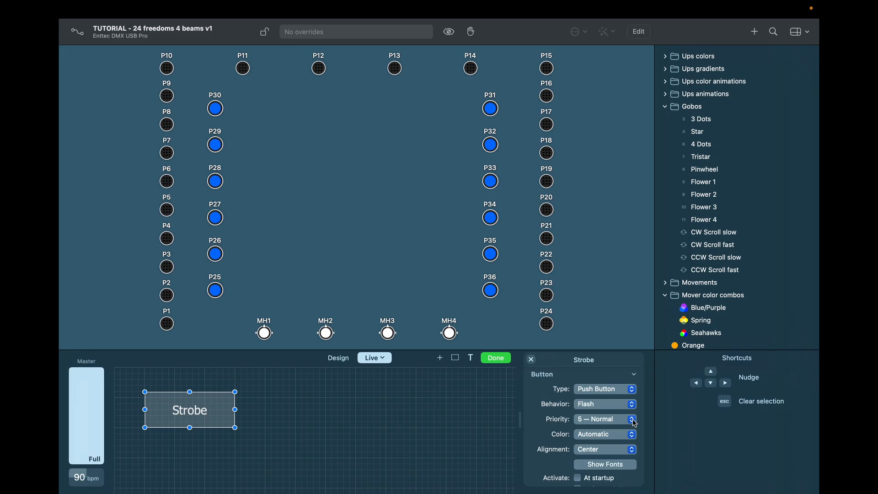
{"action": "left_click", "coordinate": [635, 423]}
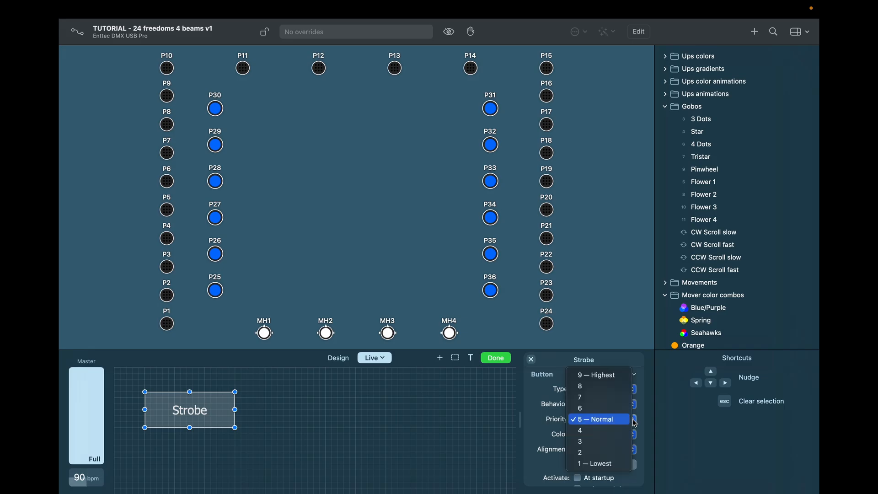
{"action": "left_click", "coordinate": [624, 379]}
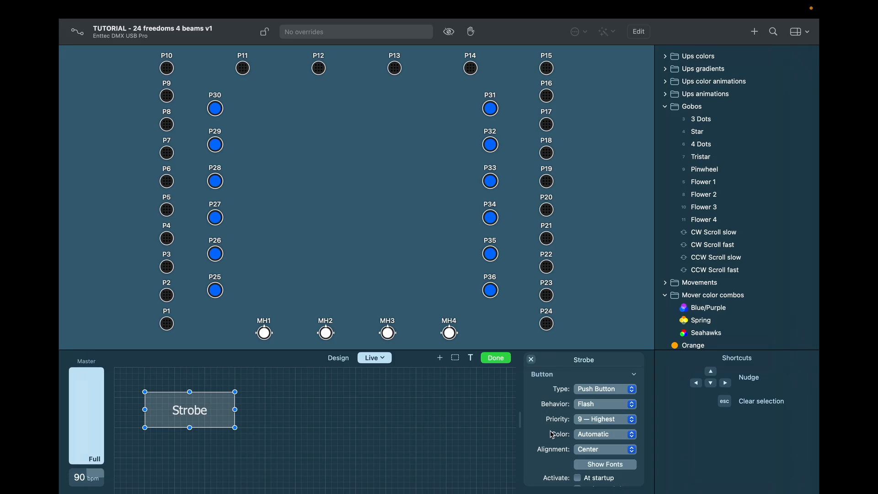
{"action": "scroll", "coordinate": [535, 431], "scroll_direction": "down", "scroll_amount": 3}
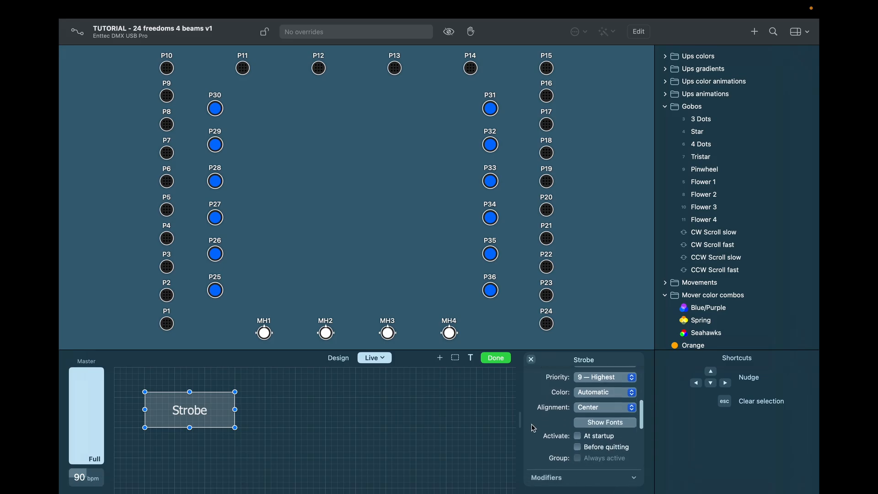
{"action": "left_click", "coordinate": [631, 392]}
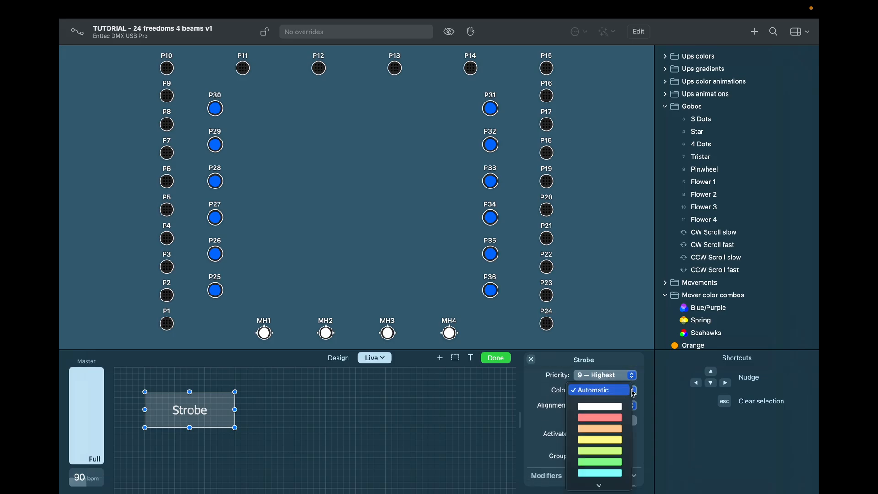
{"action": "scroll", "coordinate": [619, 421], "scroll_direction": "down", "scroll_amount": 3}
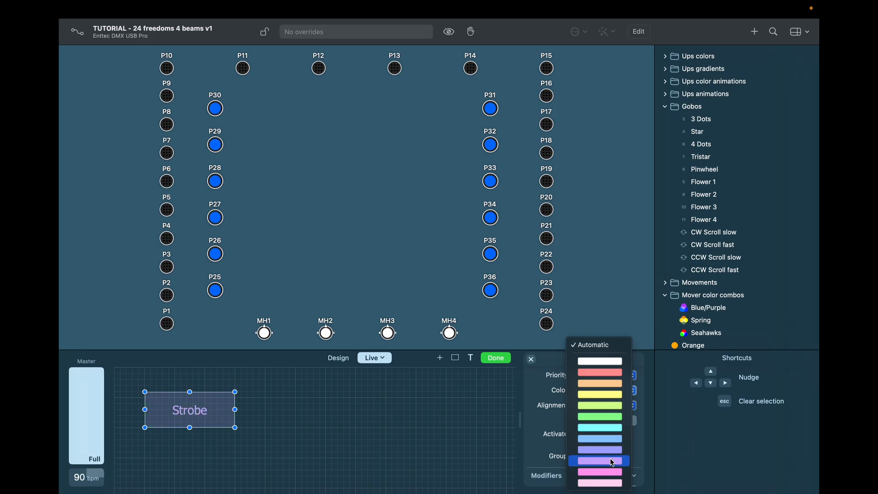
{"action": "left_click", "coordinate": [614, 416]}
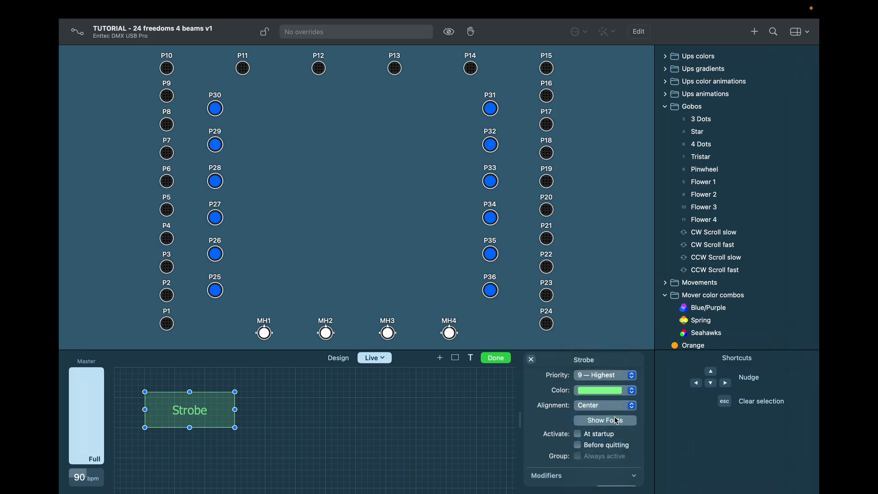
Step: Centre the Strobe button's label and make its font bold
{"action": "left_click", "coordinate": [607, 405]}
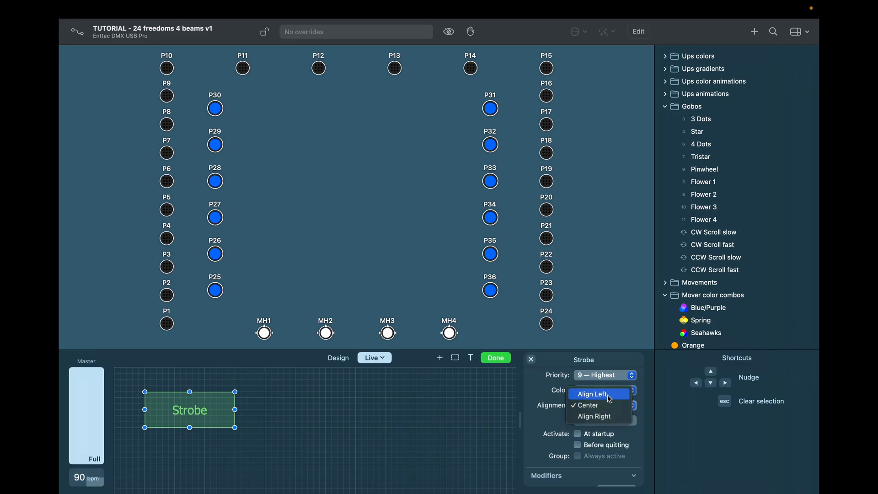
{"action": "left_click", "coordinate": [607, 395]}
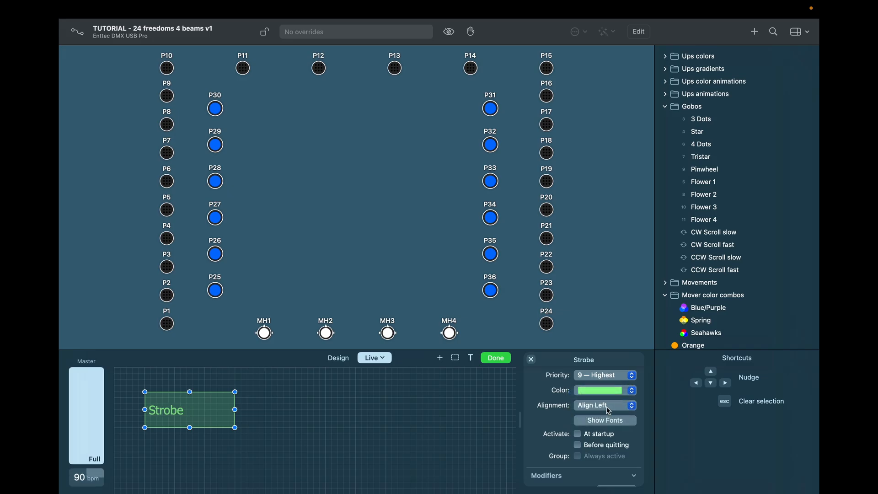
{"action": "left_click", "coordinate": [610, 407]}
{"action": "left_click", "coordinate": [604, 416]}
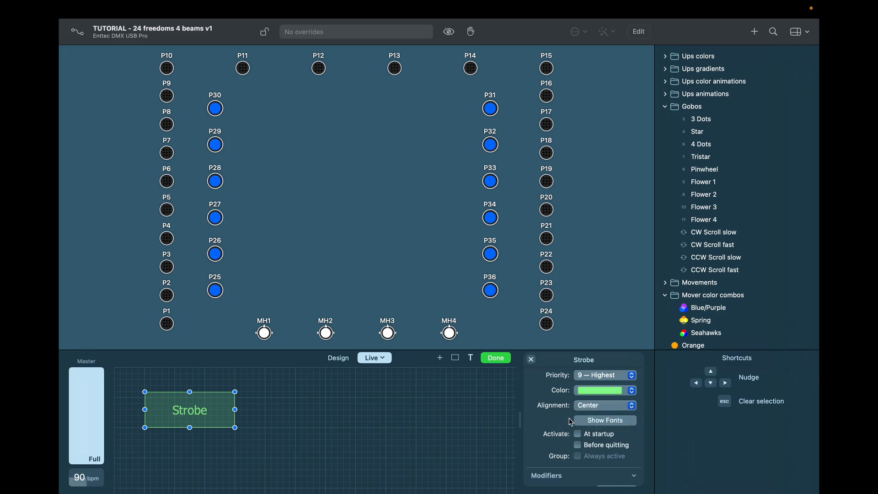
{"action": "left_click", "coordinate": [596, 422]}
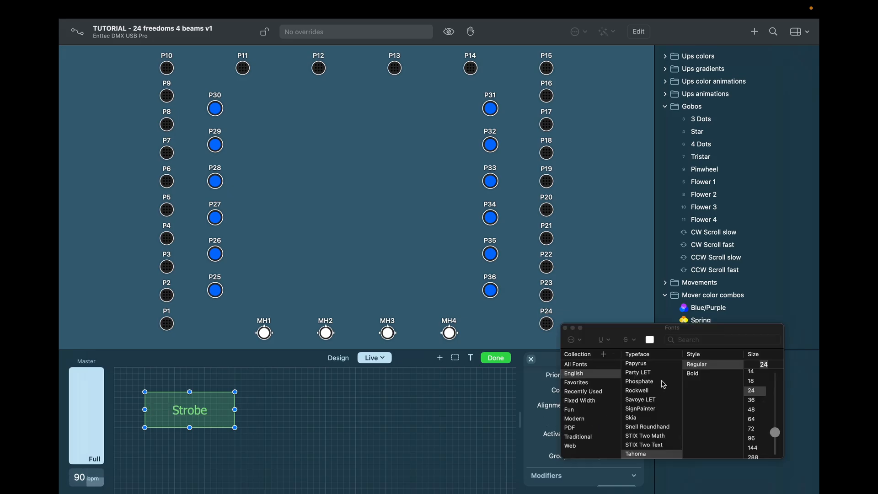
{"action": "left_click", "coordinate": [695, 375]}
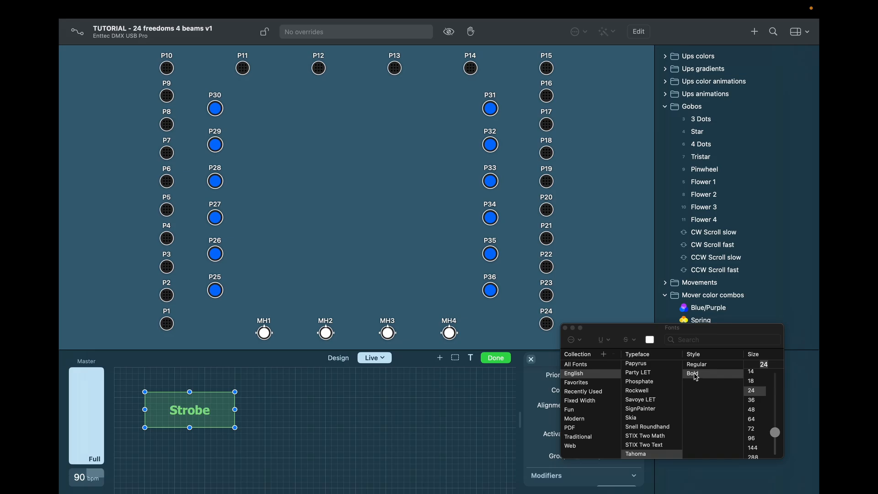
{"action": "left_click", "coordinate": [566, 329]}
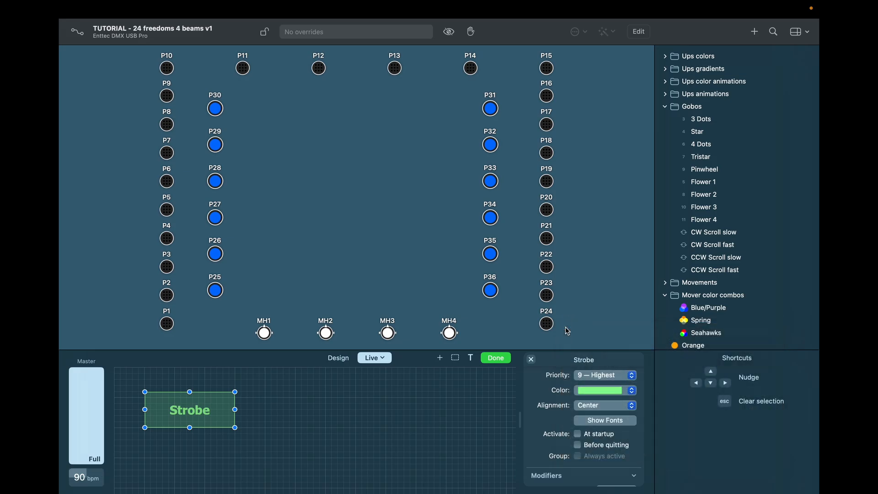
{"action": "scroll", "coordinate": [544, 415], "scroll_direction": "down", "scroll_amount": 3}
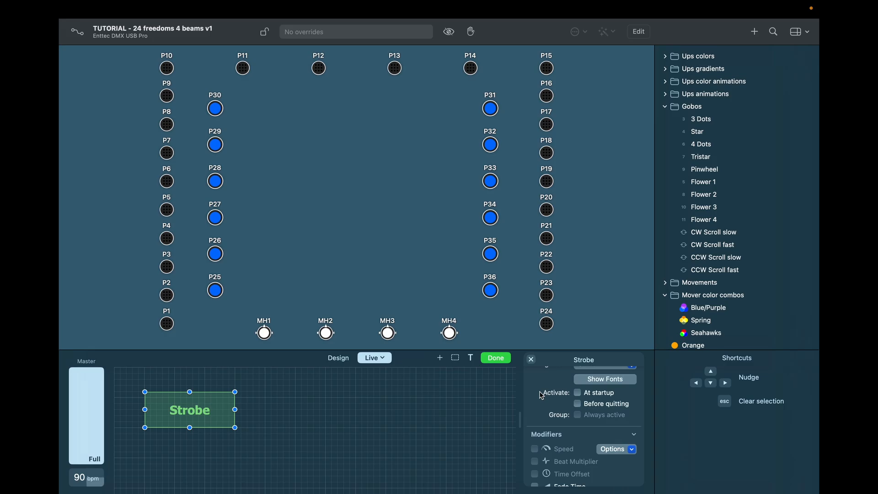
{"action": "scroll", "coordinate": [542, 395], "scroll_direction": "down", "scroll_amount": 3}
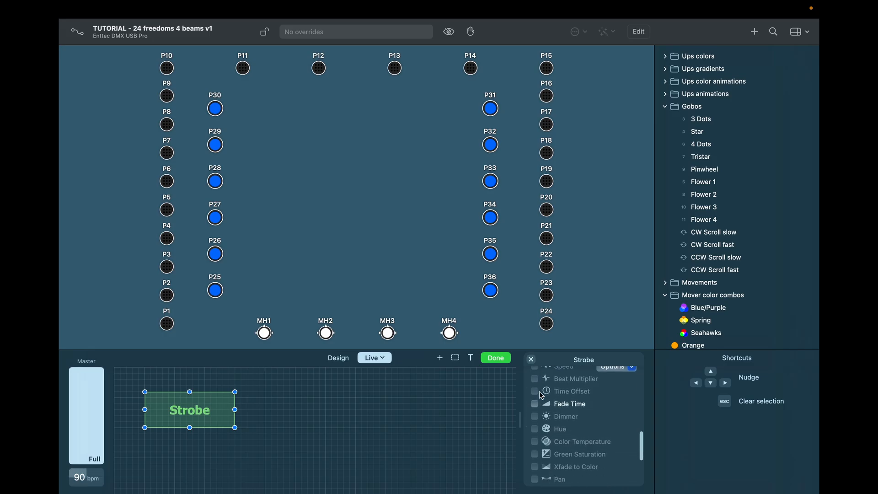
{"action": "scroll", "coordinate": [542, 396], "scroll_direction": "down", "scroll_amount": 5}
{"action": "scroll", "coordinate": [542, 396], "scroll_direction": "down", "scroll_amount": 1}
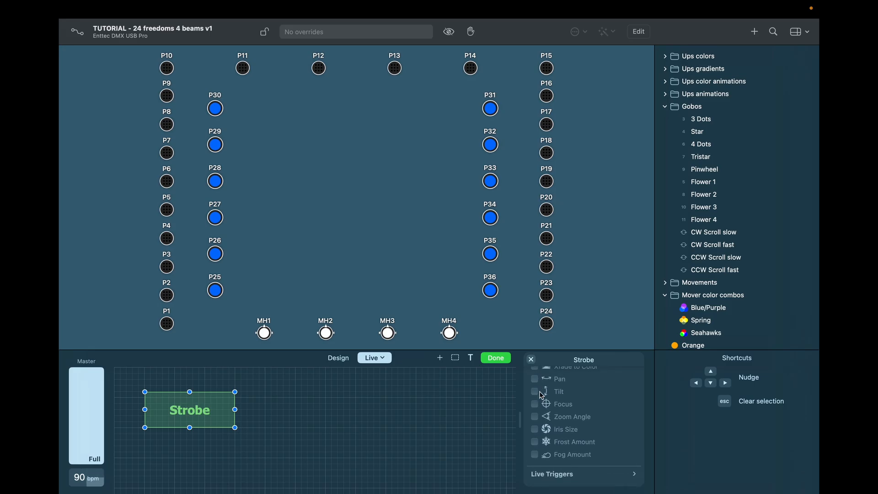
{"action": "scroll", "coordinate": [576, 418], "scroll_direction": "up", "scroll_amount": 6}
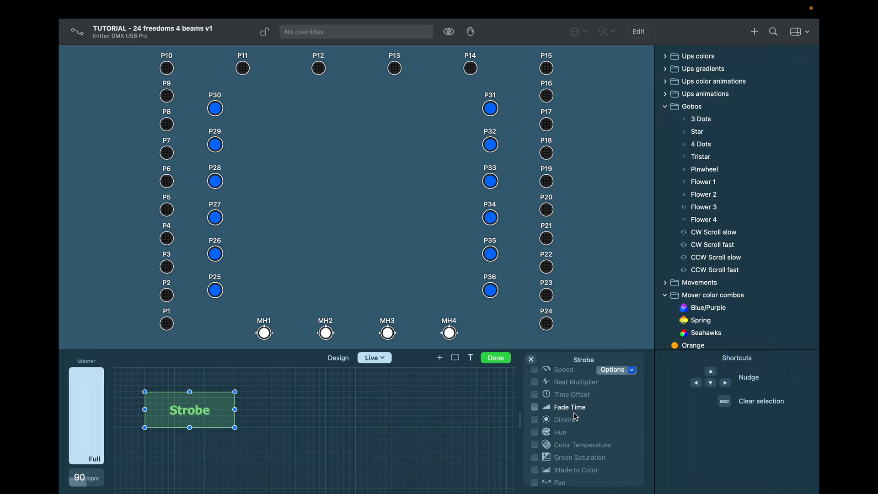
{"action": "scroll", "coordinate": [577, 418], "scroll_direction": "up", "scroll_amount": 3}
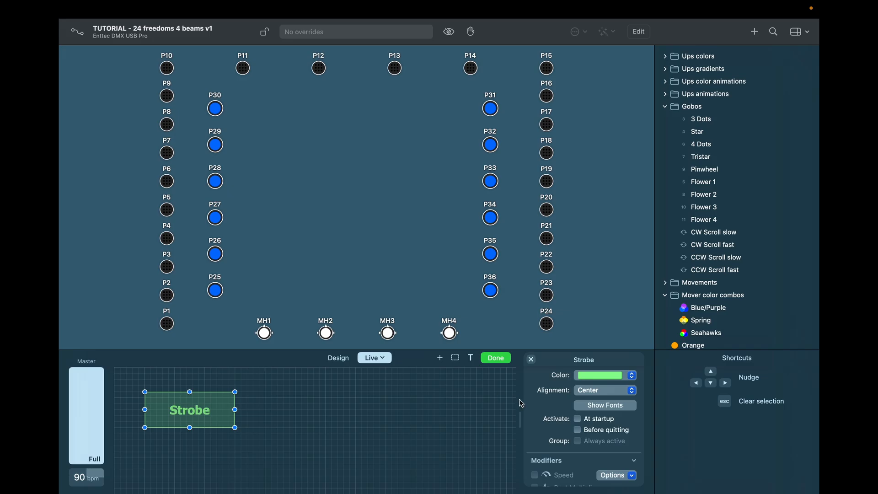
{"action": "scroll", "coordinate": [541, 414], "scroll_direction": "down", "scroll_amount": 5}
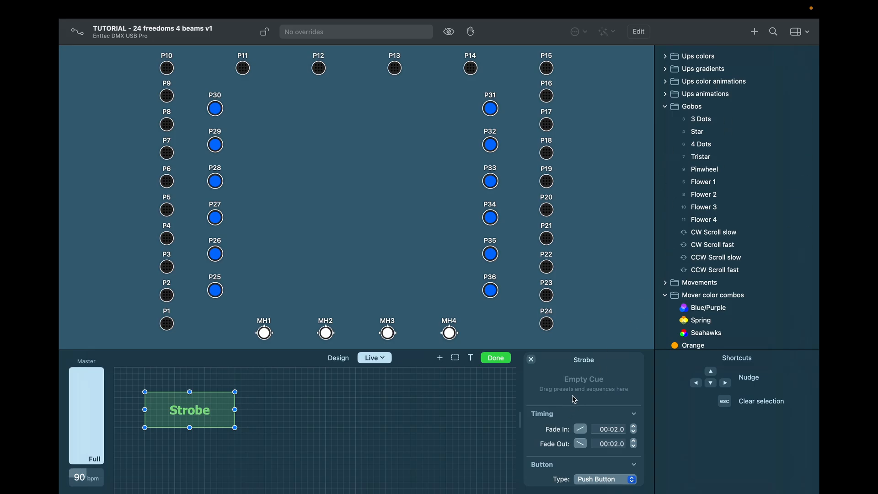
Step: Open Edit Ad Hoc Properties for the Strobe button from its context menu
{"action": "left_click", "coordinate": [218, 416]}
{"action": "right_click", "coordinate": [219, 416]}
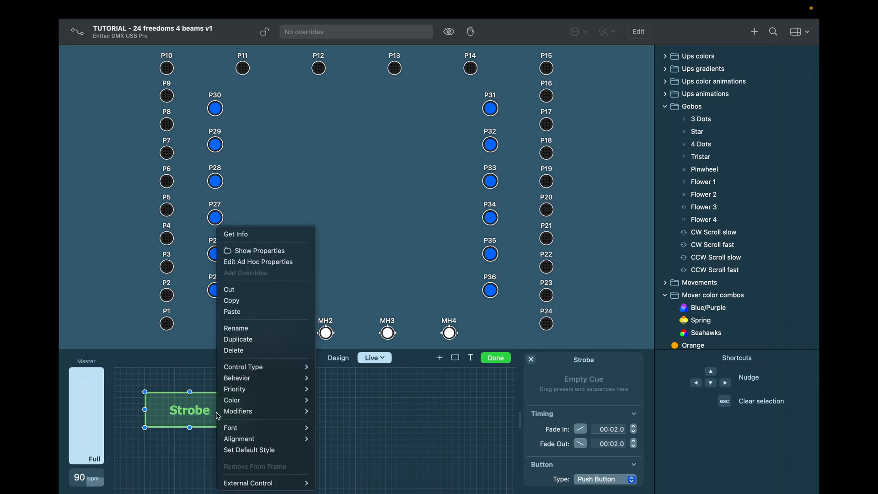
{"action": "left_click", "coordinate": [257, 261]}
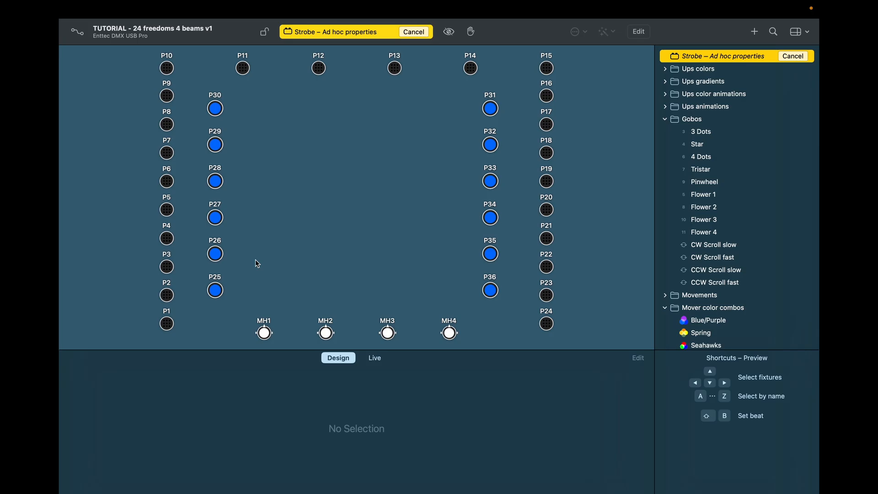
{"action": "double_click", "coordinate": [167, 324]}
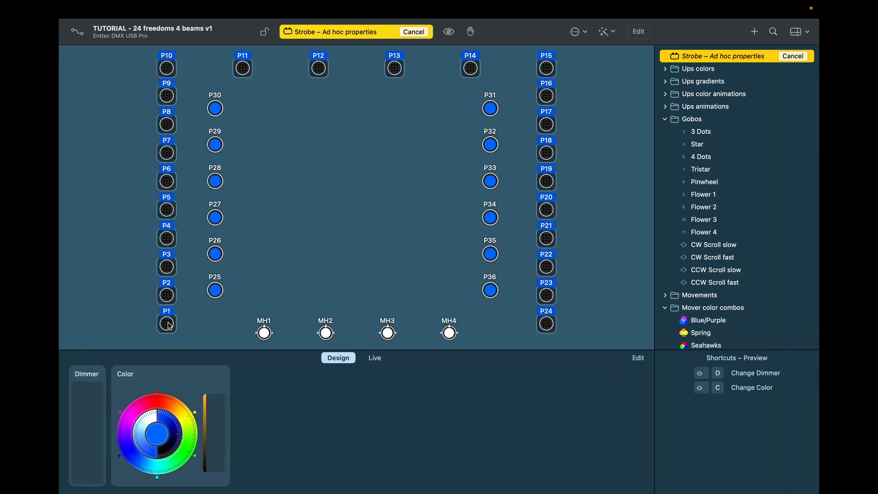
Step: Set fixtures P25–P36 to full dimmer and white, with the shutter strobing at 2.0 Hz
{"action": "left_click", "coordinate": [219, 298]}
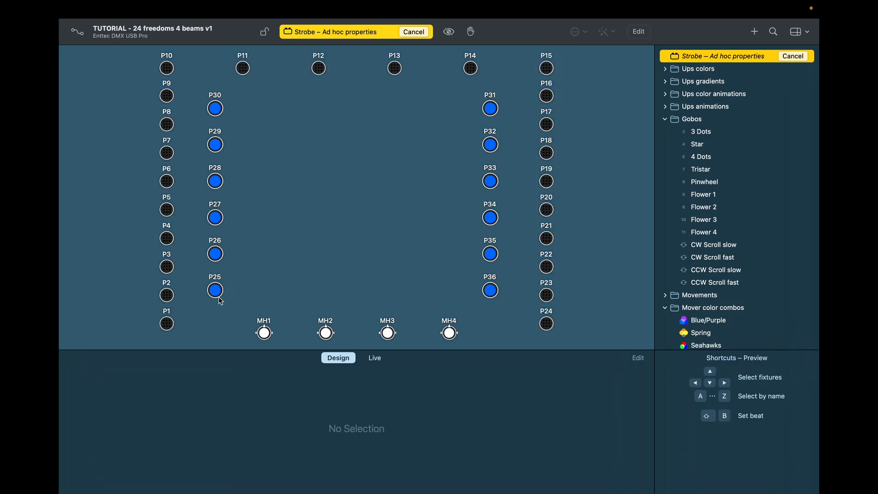
{"action": "double_click", "coordinate": [220, 291]}
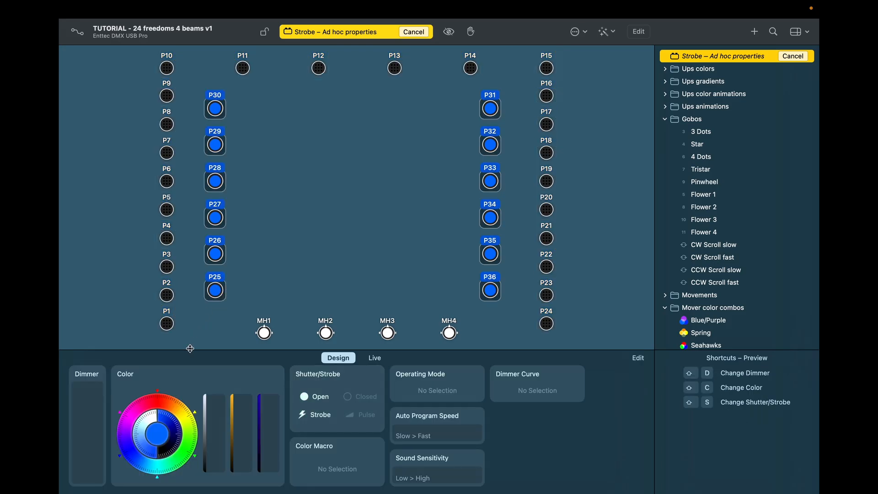
{"action": "left_click_drag", "start_coordinate": [95, 417], "coordinate": [105, 346]}
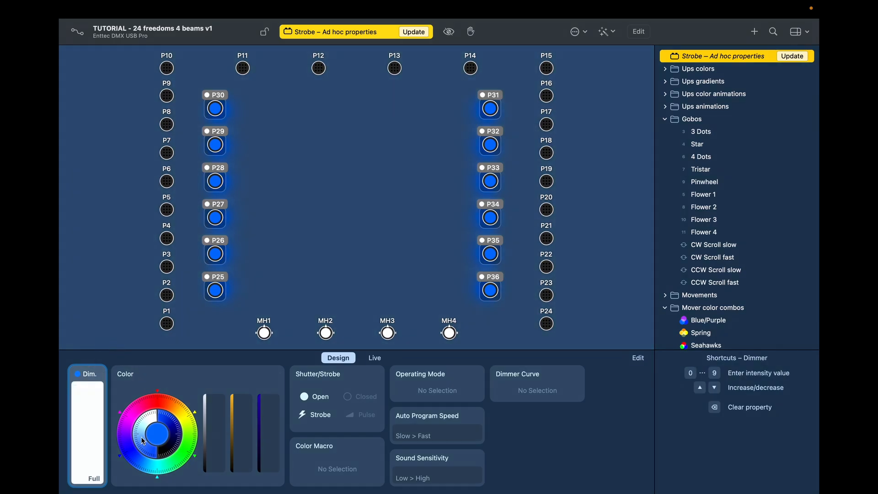
{"action": "left_click_drag", "start_coordinate": [142, 439], "coordinate": [163, 418]}
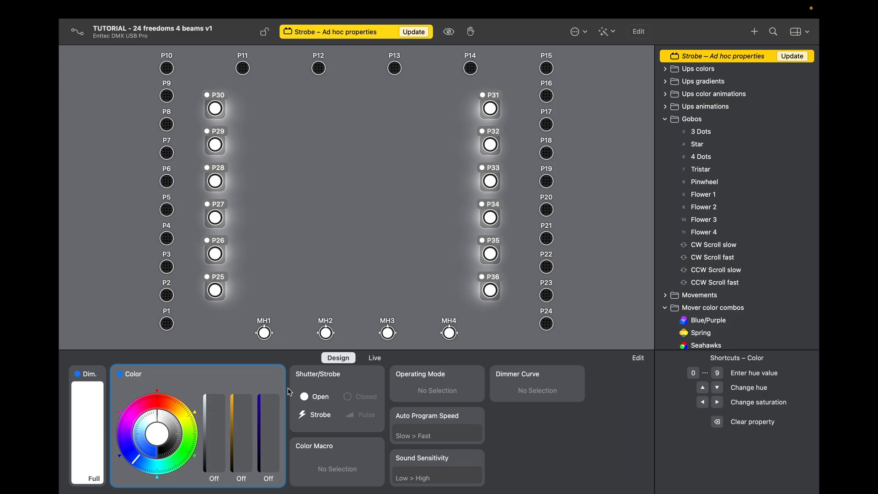
{"action": "left_click", "coordinate": [317, 415]}
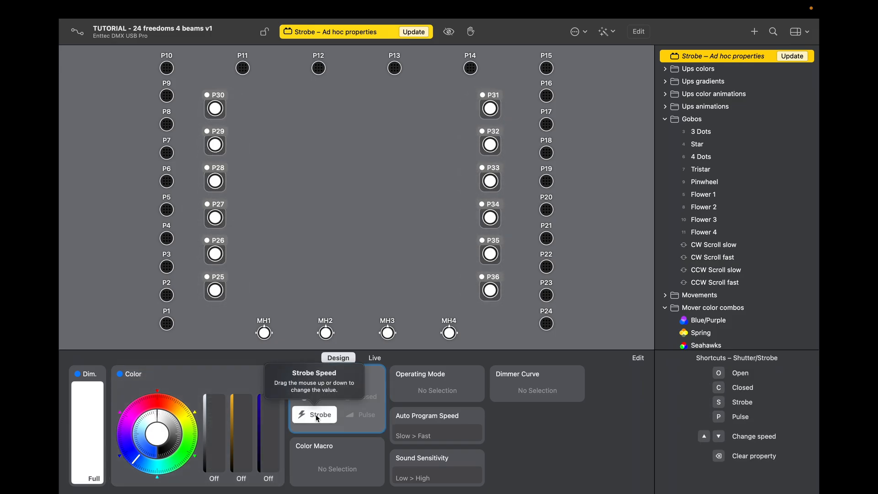
{"action": "left_click_drag", "start_coordinate": [316, 415], "coordinate": [318, 385]}
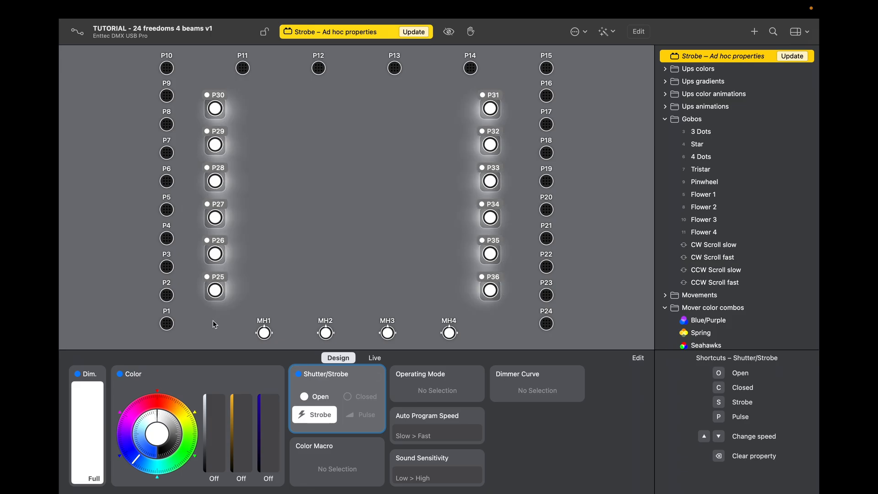
{"action": "double_click", "coordinate": [166, 324]}
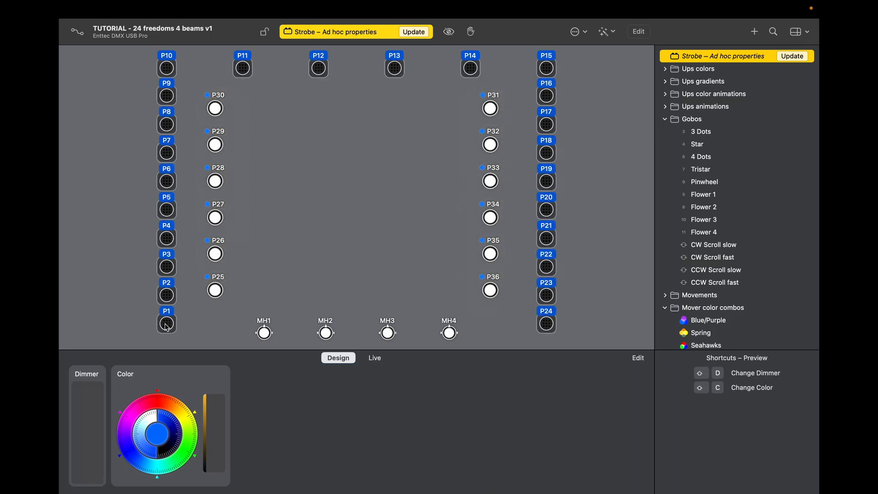
Step: Set pars P1–P24 to full white and add a Can-Can dimmer chase effect
{"action": "left_click_drag", "start_coordinate": [100, 395], "coordinate": [89, 358]}
{"action": "left_click_drag", "start_coordinate": [146, 418], "coordinate": [166, 409]}
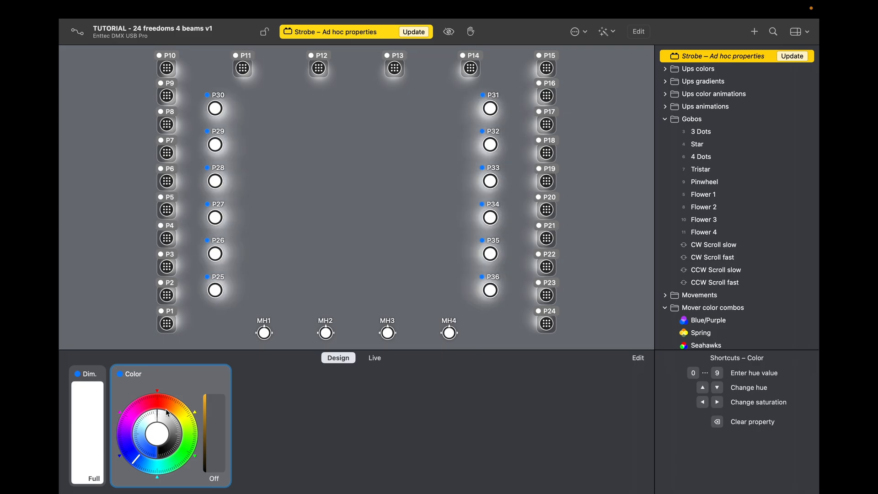
{"action": "left_click", "coordinate": [100, 374]}
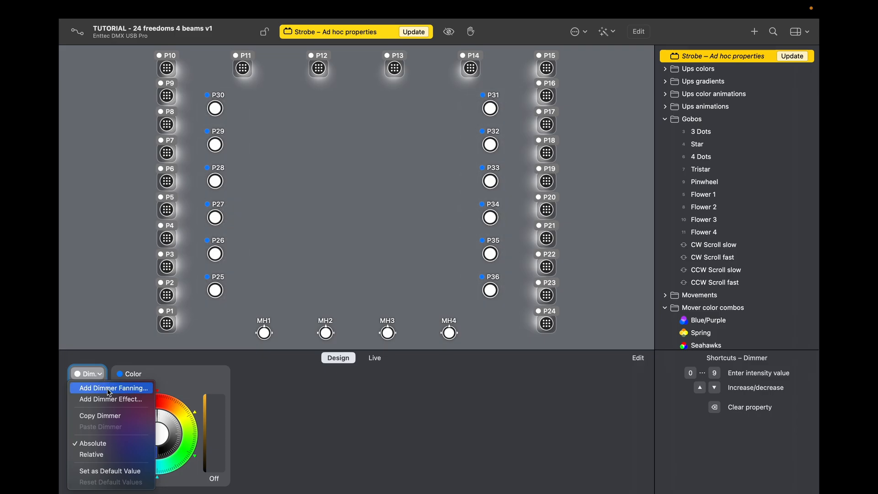
{"action": "left_click", "coordinate": [110, 400]}
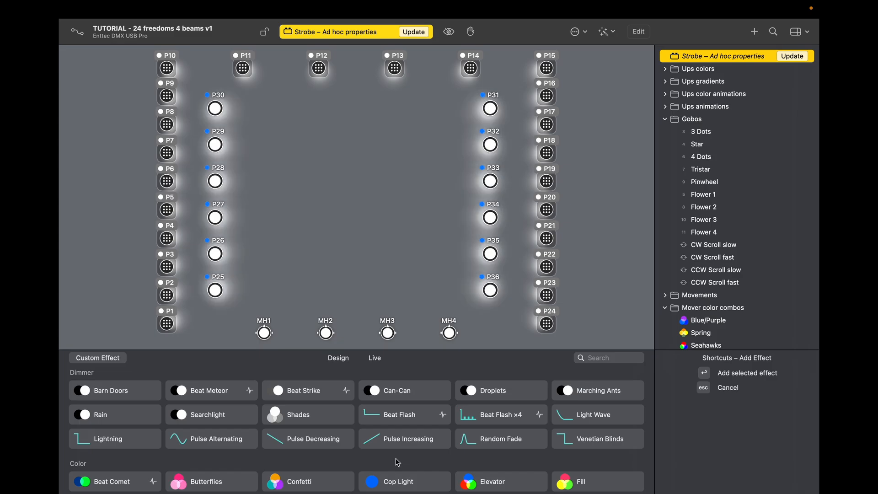
{"action": "scroll", "coordinate": [397, 462], "scroll_direction": "down", "scroll_amount": 1}
{"action": "scroll", "coordinate": [398, 462], "scroll_direction": "up", "scroll_amount": 1}
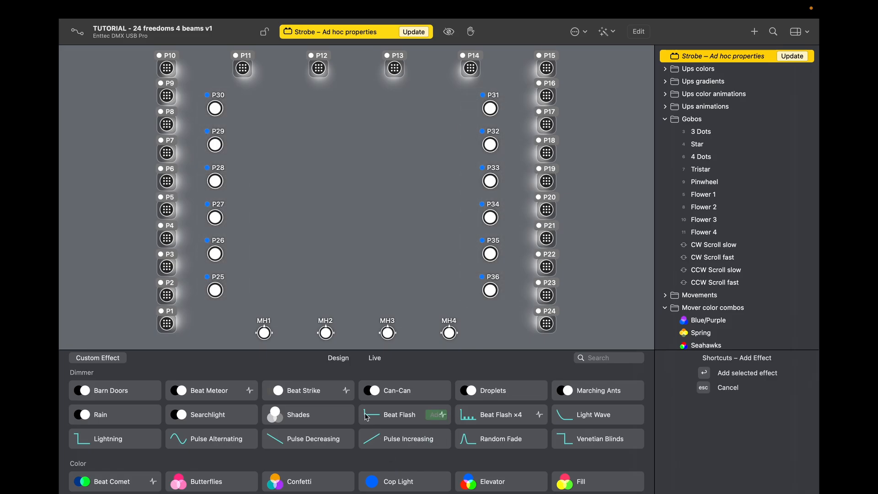
{"action": "mouse_move", "coordinate": [385, 394]}
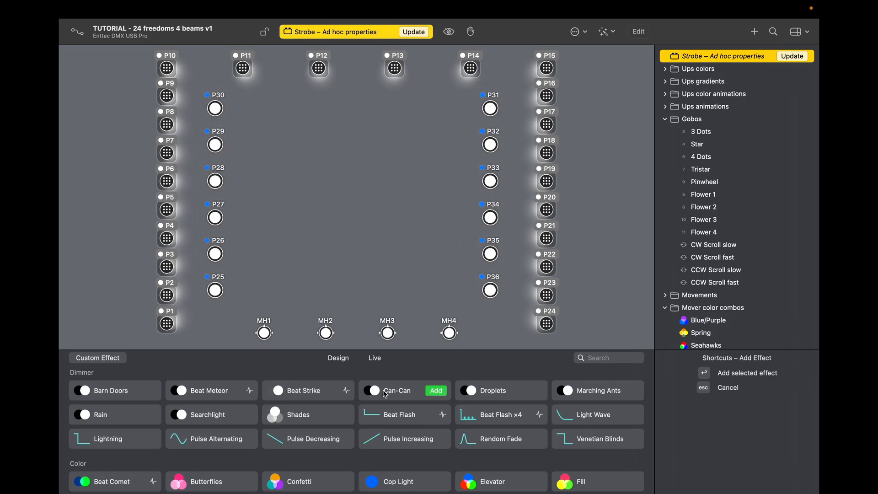
{"action": "left_click", "coordinate": [410, 394]}
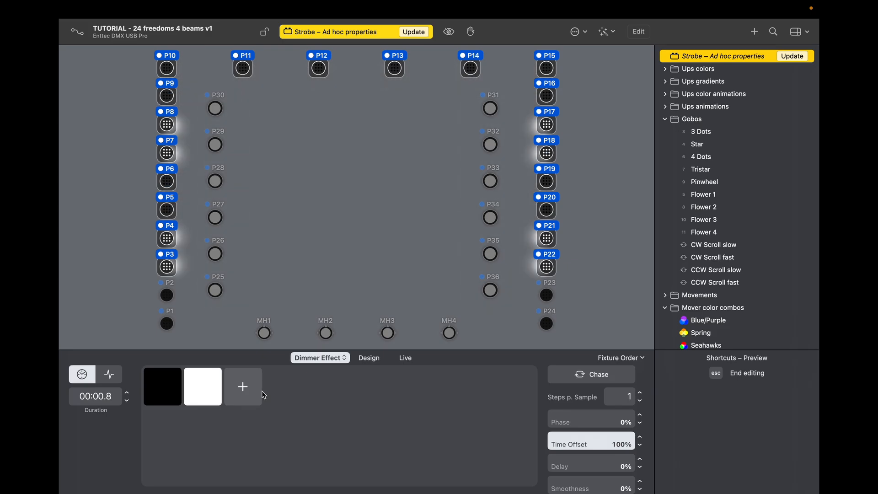
Step: Shorten the pars' Can-Can chase duration to 00:00.1, then reopen the effect to check it
{"action": "left_click", "coordinate": [127, 401]}
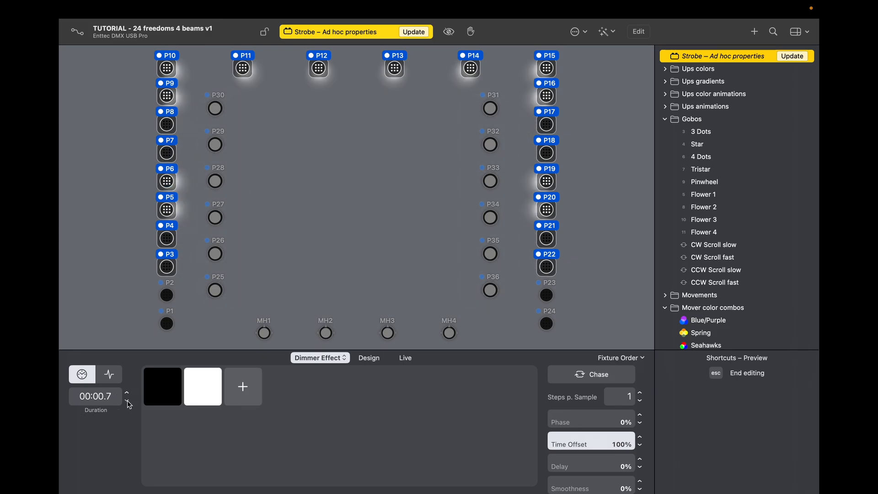
{"action": "left_click", "coordinate": [128, 401]}
{"action": "left_click", "coordinate": [128, 401]}
{"action": "left_click", "coordinate": [127, 401]}
{"action": "left_click", "coordinate": [128, 401]}
{"action": "left_click", "coordinate": [127, 401]}
{"action": "left_click", "coordinate": [127, 401]}
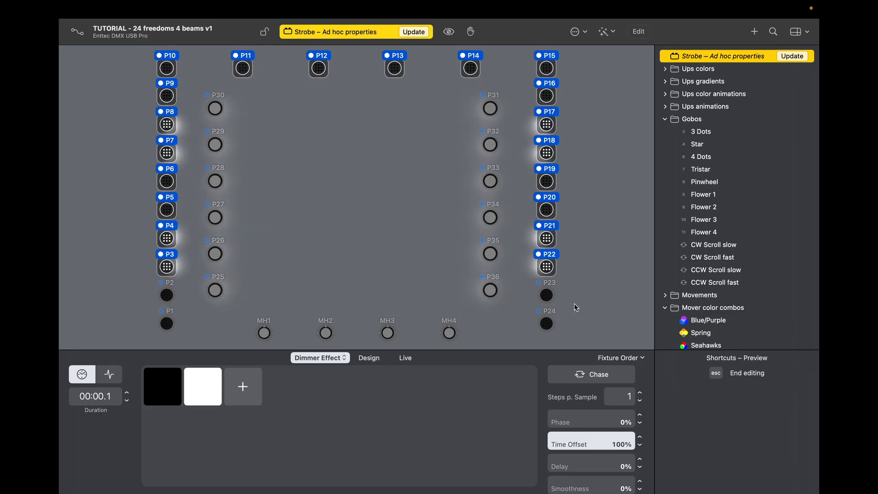
{"action": "key", "text": "Escape"}
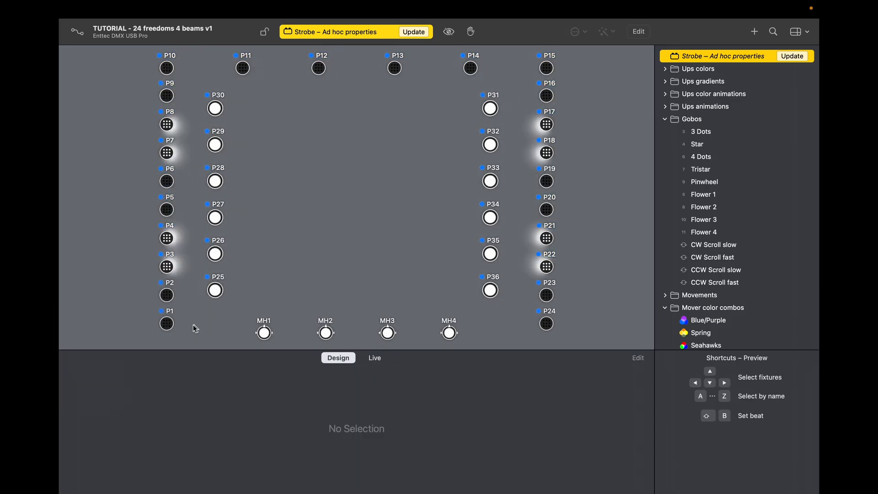
{"action": "left_click", "coordinate": [172, 325]}
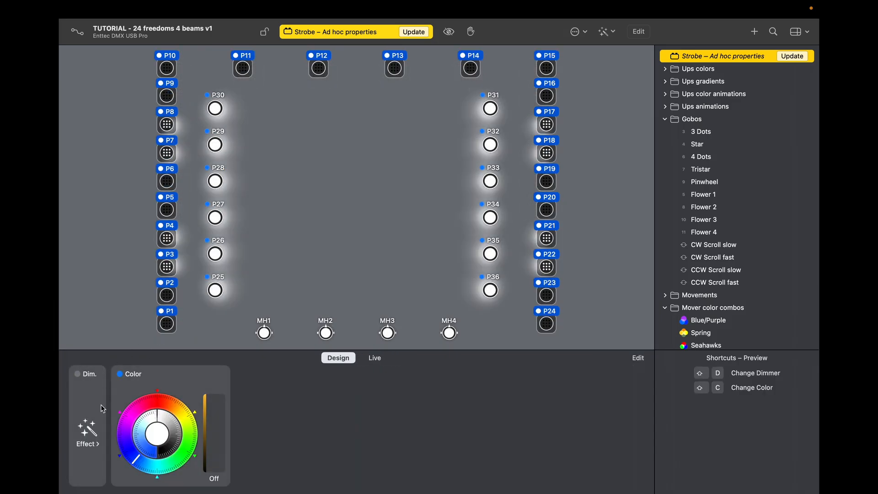
{"action": "left_click", "coordinate": [88, 432]}
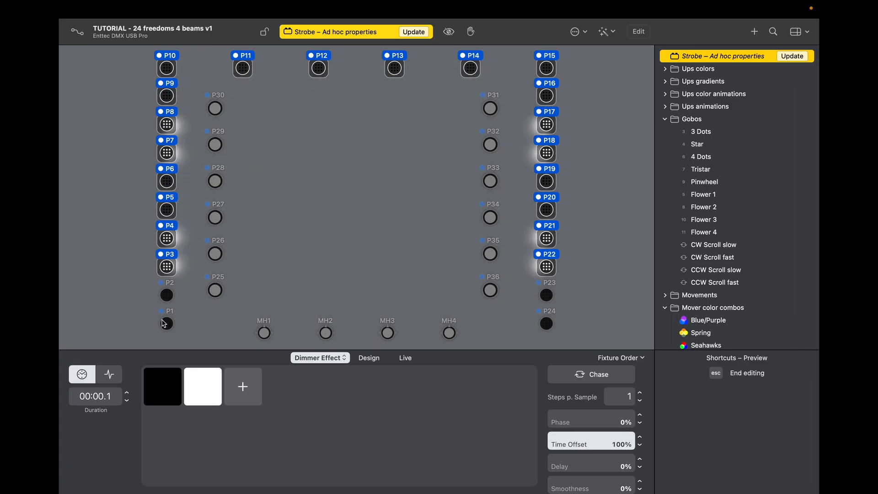
{"action": "key", "text": "Escape"}
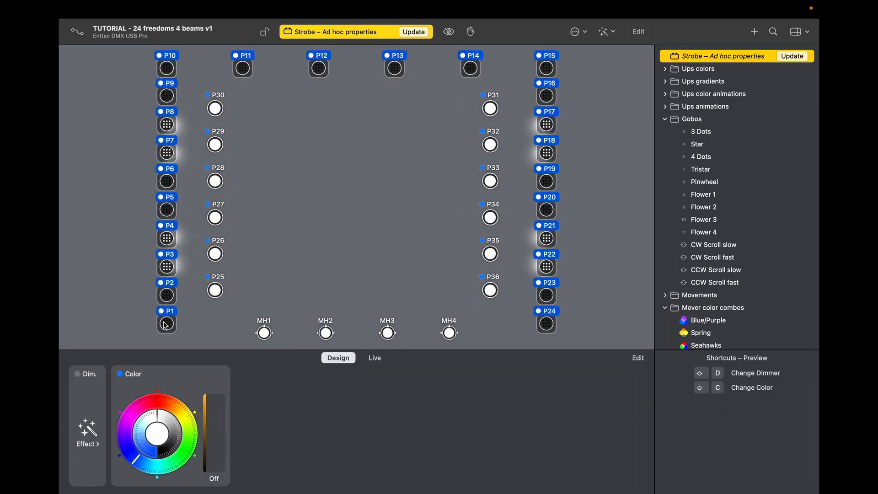
{"action": "left_click", "coordinate": [81, 436]}
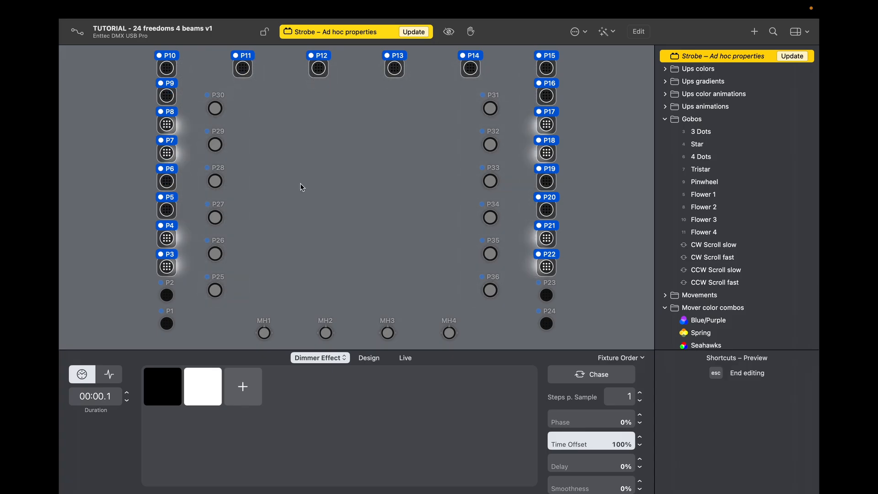
Step: Give moving head MH1 full dimmer, white colour, open gobo, Prism 2 and a strobing shutter
{"action": "left_click", "coordinate": [310, 306]}
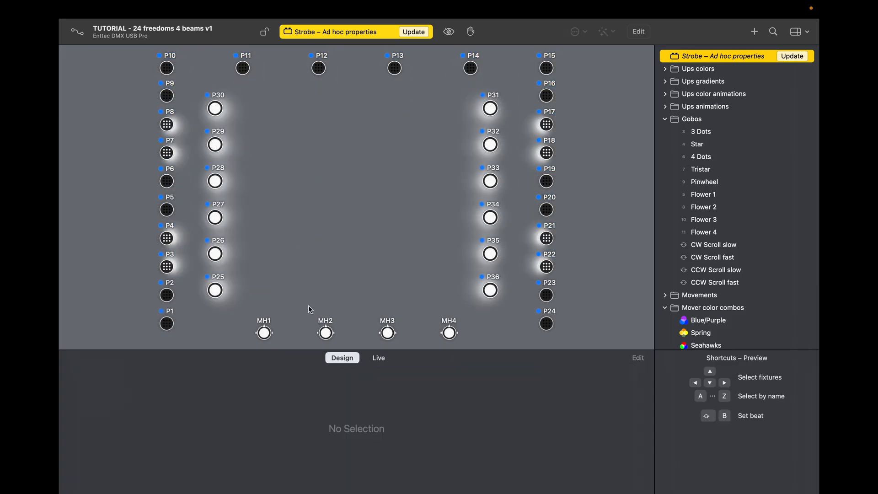
{"action": "left_click", "coordinate": [264, 333]}
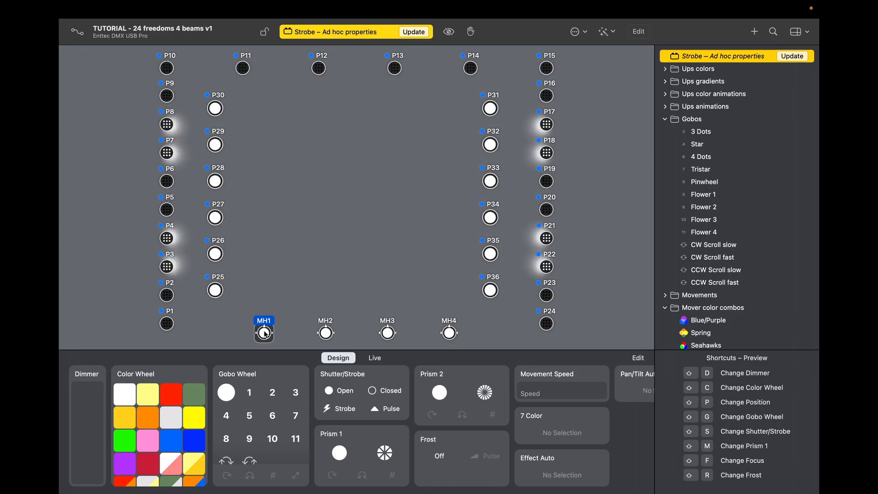
{"action": "left_click_drag", "start_coordinate": [92, 405], "coordinate": [92, 370]}
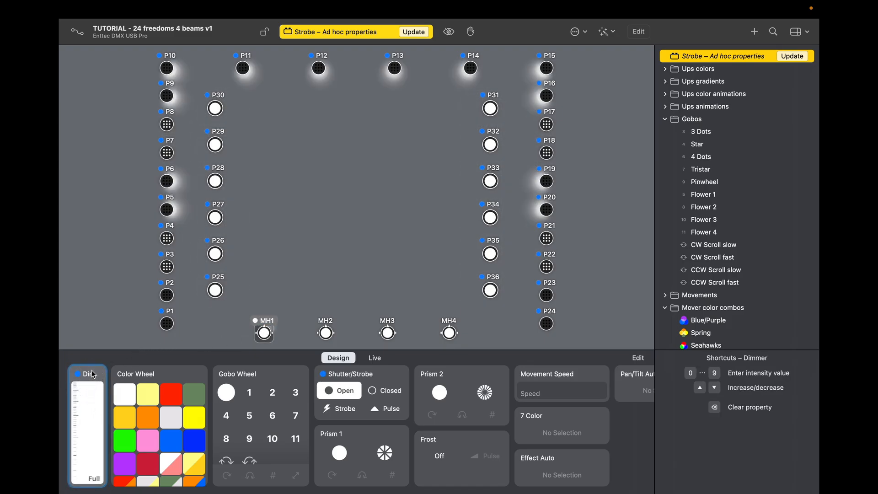
{"action": "left_click", "coordinate": [129, 397]}
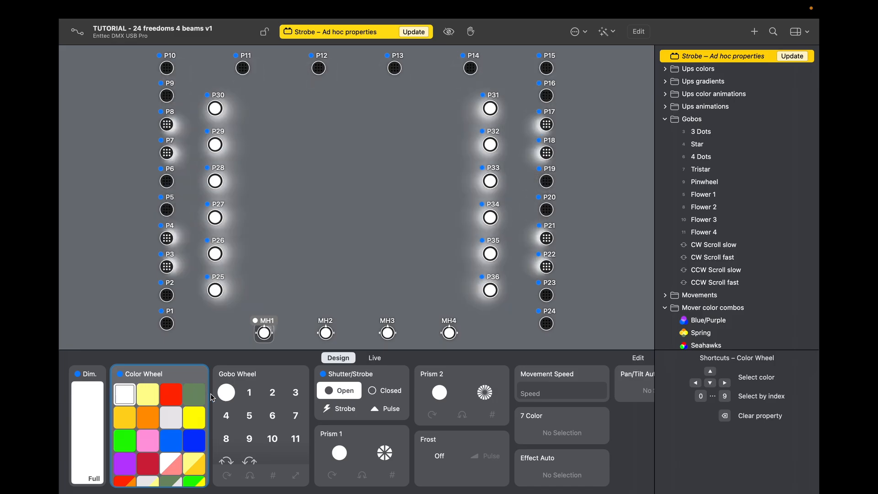
{"action": "left_click", "coordinate": [226, 394]}
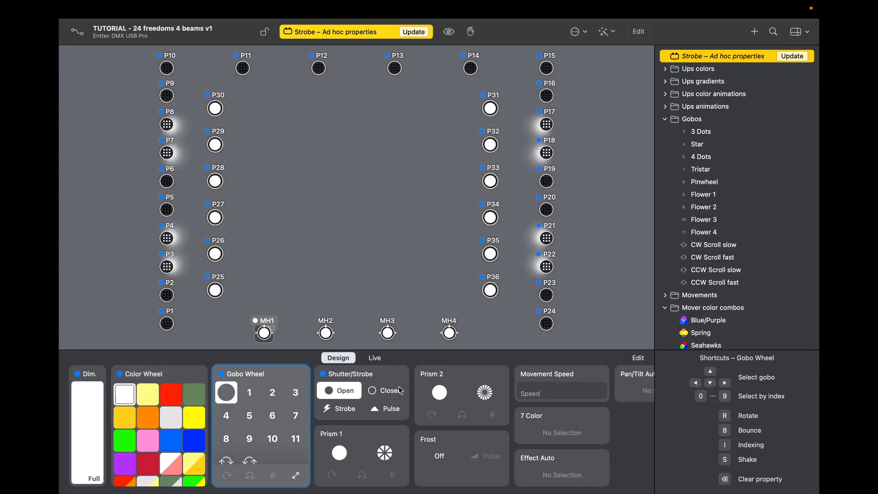
{"action": "left_click", "coordinate": [486, 394]}
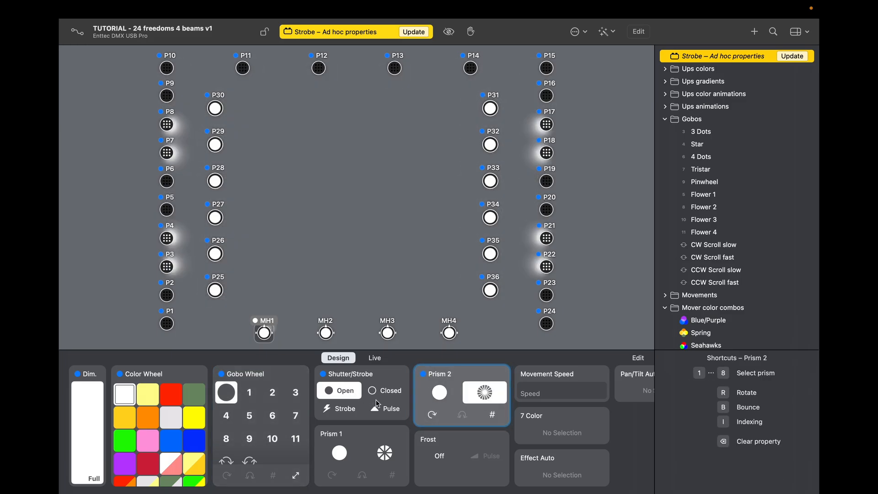
{"action": "left_click", "coordinate": [346, 406]}
{"action": "left_click_drag", "start_coordinate": [346, 404], "coordinate": [345, 388]}
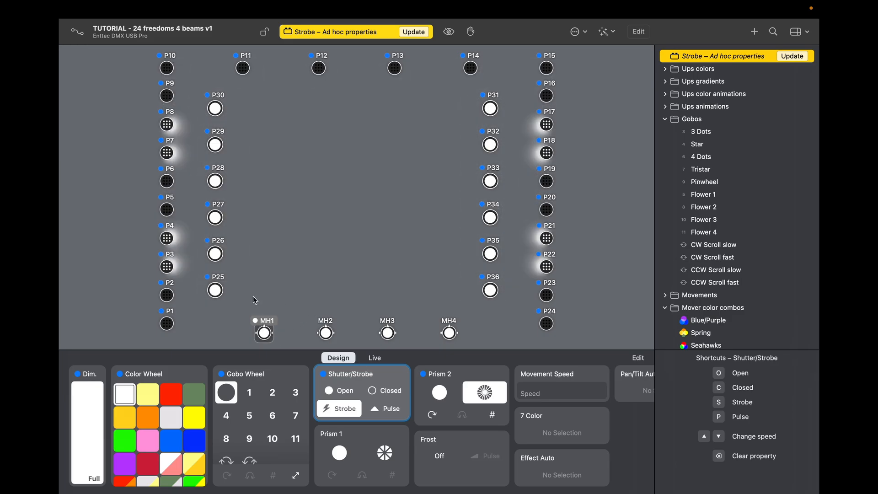
Step: Apply strobe at about 1.9 Hz, full intensity and white to all moving heads MH1–MH4
{"action": "left_click_drag", "start_coordinate": [254, 298], "coordinate": [455, 333]}
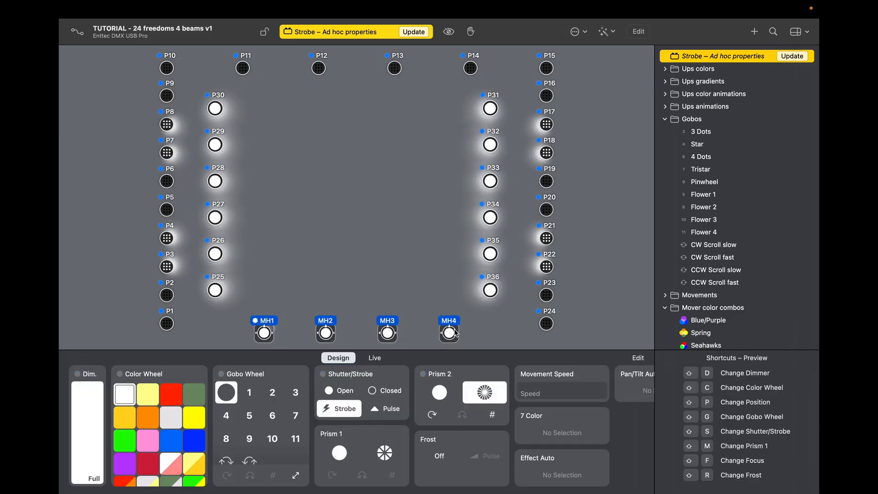
{"action": "left_click", "coordinate": [346, 409]}
{"action": "left_click_drag", "start_coordinate": [346, 408], "coordinate": [345, 366]}
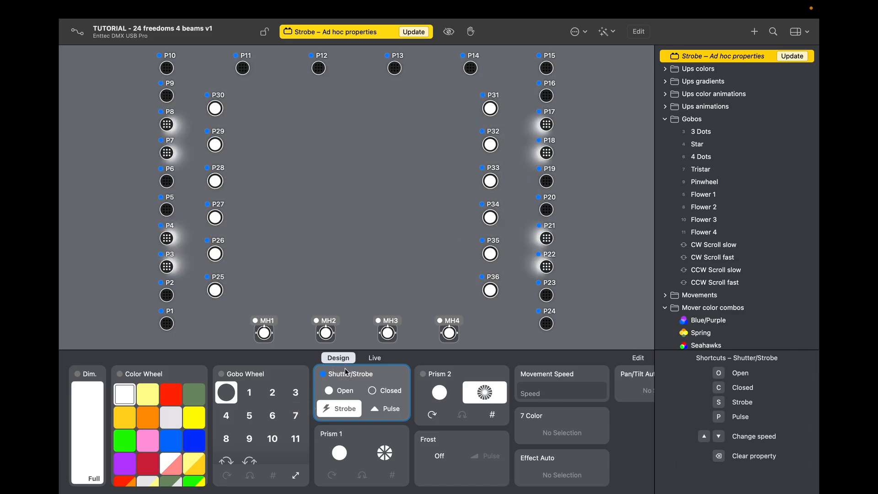
{"action": "left_click", "coordinate": [89, 396]}
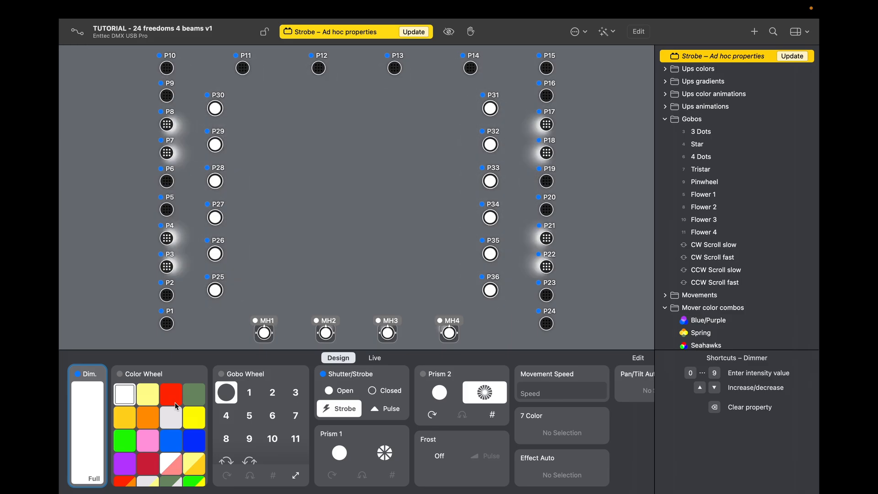
{"action": "left_click", "coordinate": [121, 393]}
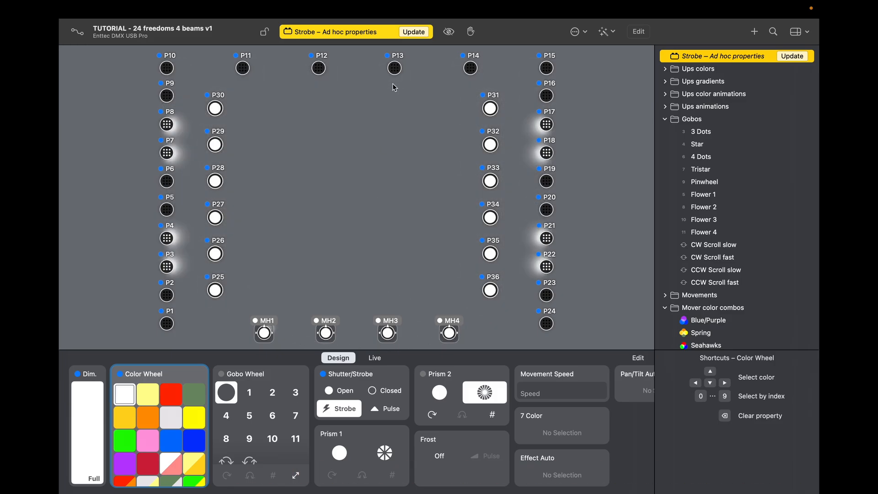
Step: Update the Strobe cue with the moving-head settings and test it
{"action": "left_click", "coordinate": [417, 32]}
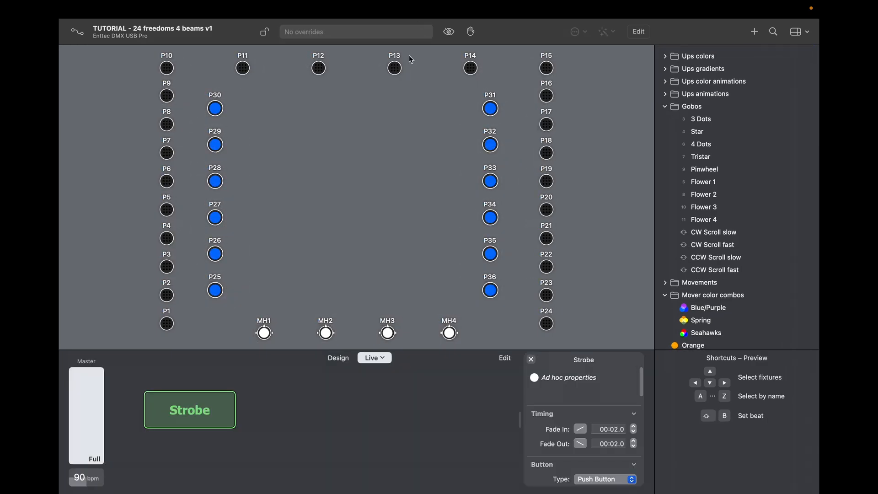
{"action": "left_click", "coordinate": [220, 419]}
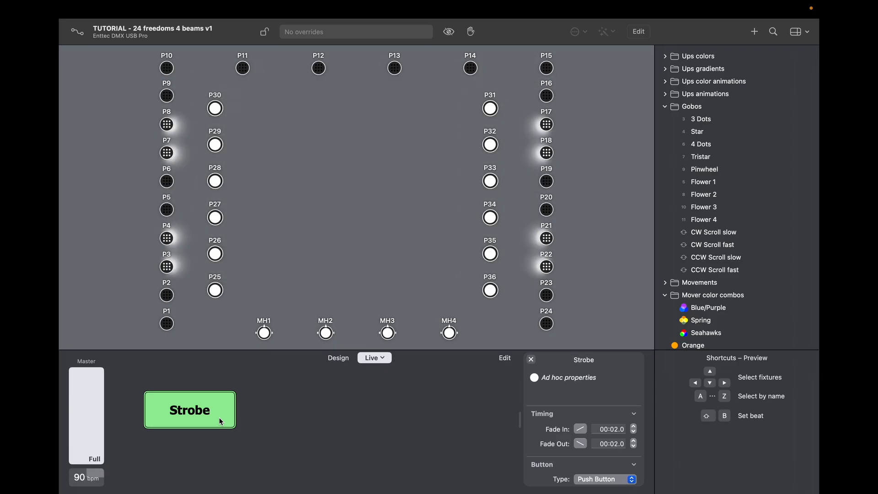
{"action": "left_click", "coordinate": [219, 419]}
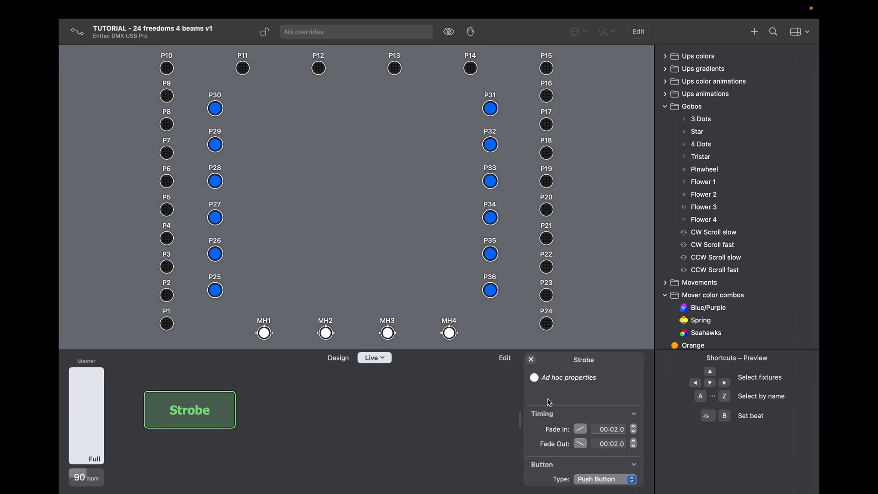
Step: Set the Strobe cue's fade-in and fade-out to 00:00.0 and retest it
{"action": "left_click", "coordinate": [636, 433]}
{"action": "left_click", "coordinate": [637, 433]}
{"action": "left_click", "coordinate": [636, 449]}
{"action": "left_click", "coordinate": [633, 447]}
{"action": "left_click", "coordinate": [230, 419]}
{"action": "left_click", "coordinate": [379, 437]}
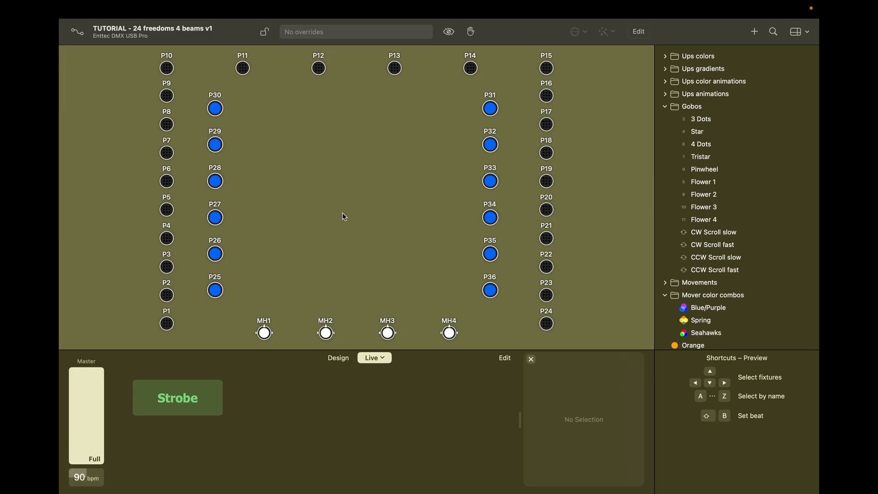
Step: Add a new Live page button under Strobe and label it 'Dance floor'
{"action": "left_click", "coordinate": [509, 359]}
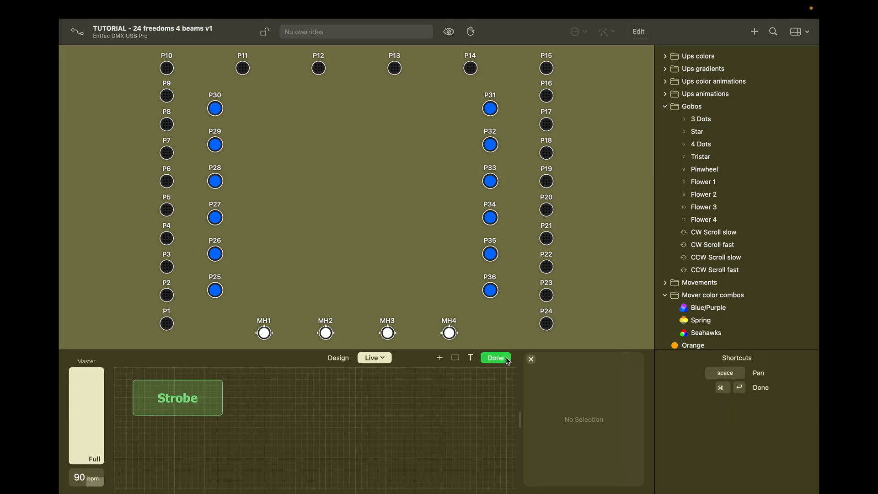
{"action": "right_click", "coordinate": [296, 393]}
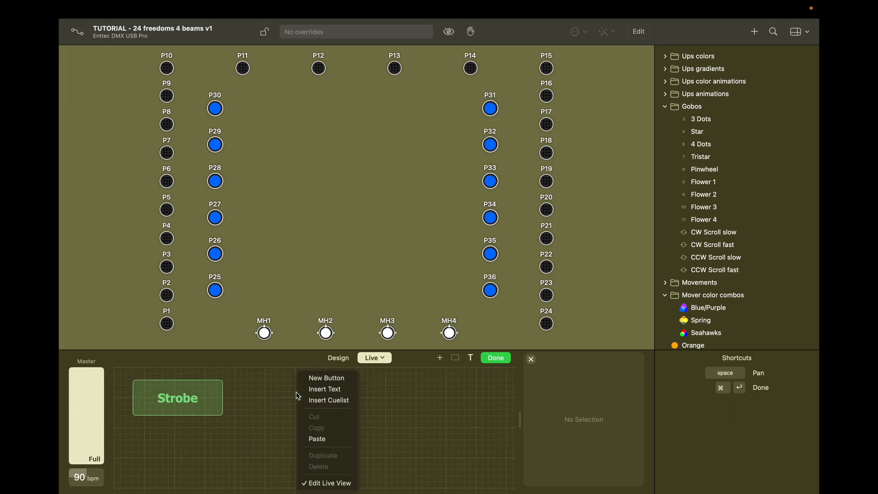
{"action": "left_click", "coordinate": [321, 379]}
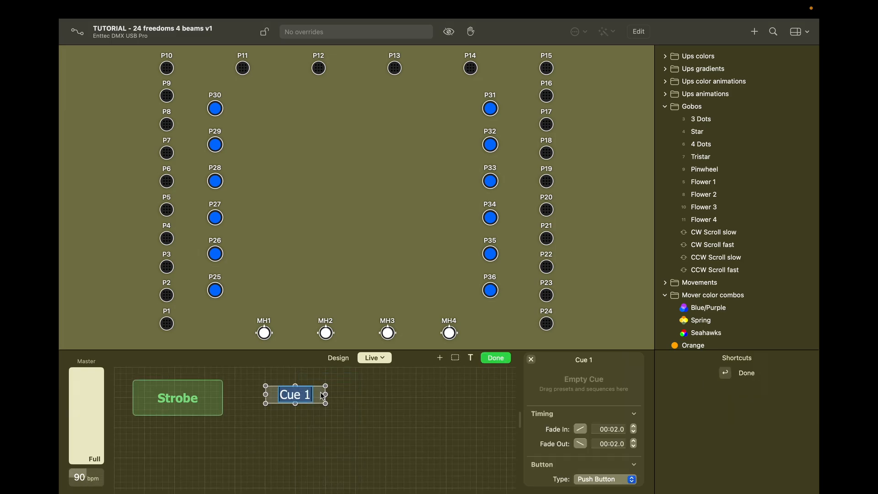
{"action": "left_click_drag", "start_coordinate": [321, 398], "coordinate": [179, 463]}
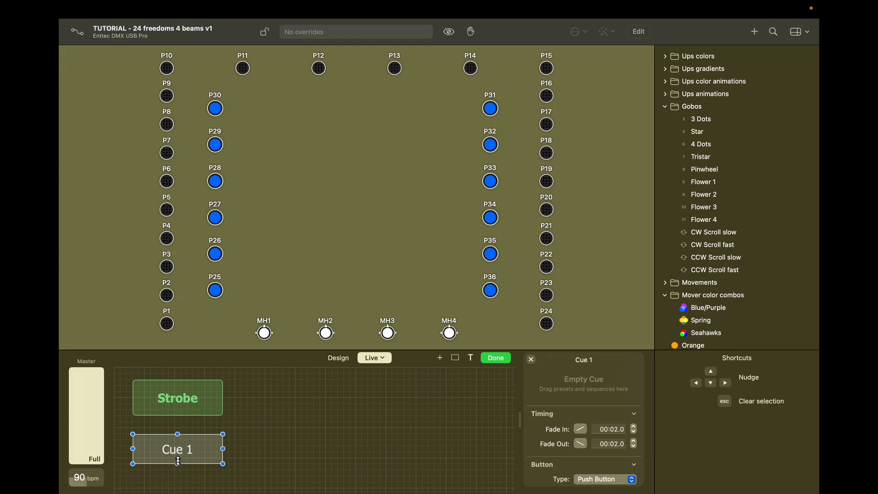
{"action": "double_click", "coordinate": [171, 449]}
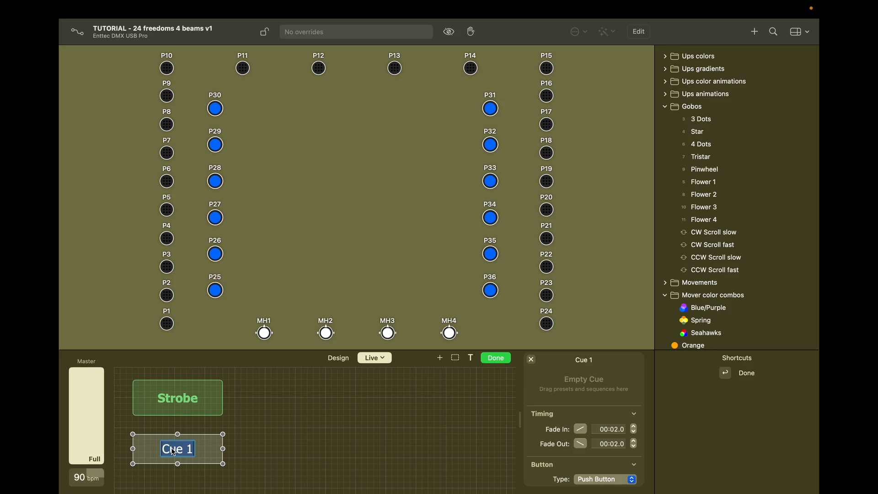
{"action": "type", "text": "Dance floor"}
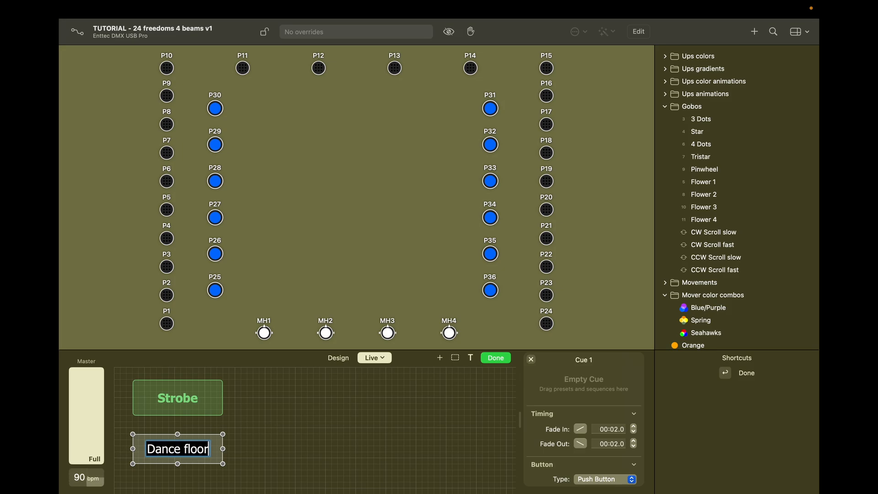
{"action": "key", "text": "Return"}
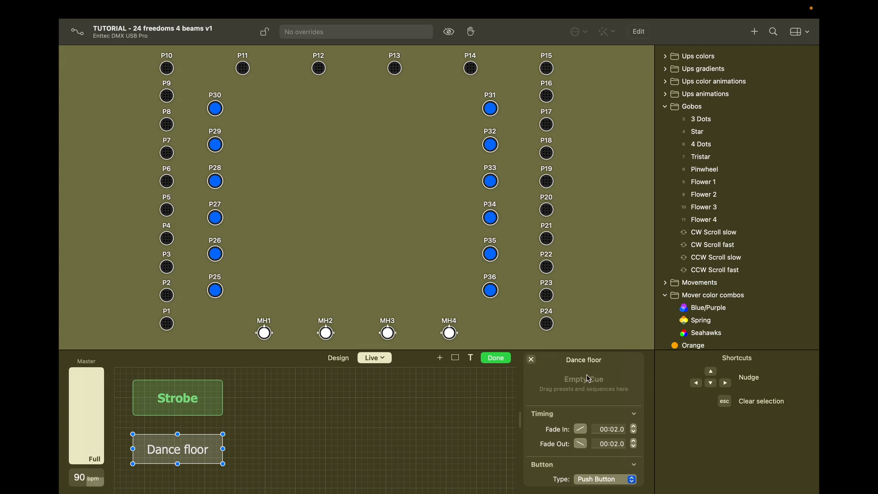
Step: Set the Dance floor button's priority to 9 — Highest
{"action": "scroll", "coordinate": [595, 403], "scroll_direction": "down", "scroll_amount": 3}
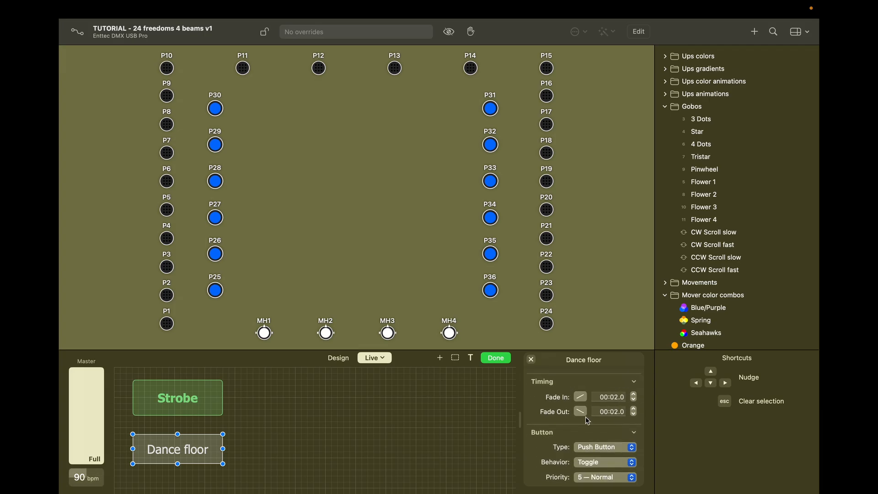
{"action": "scroll", "coordinate": [550, 414], "scroll_direction": "down", "scroll_amount": 5}
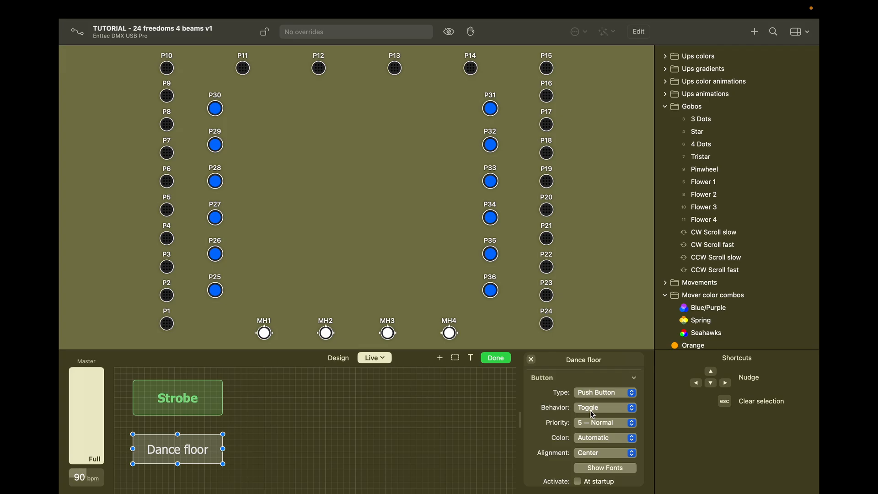
{"action": "scroll", "coordinate": [564, 414], "scroll_direction": "down", "scroll_amount": 2}
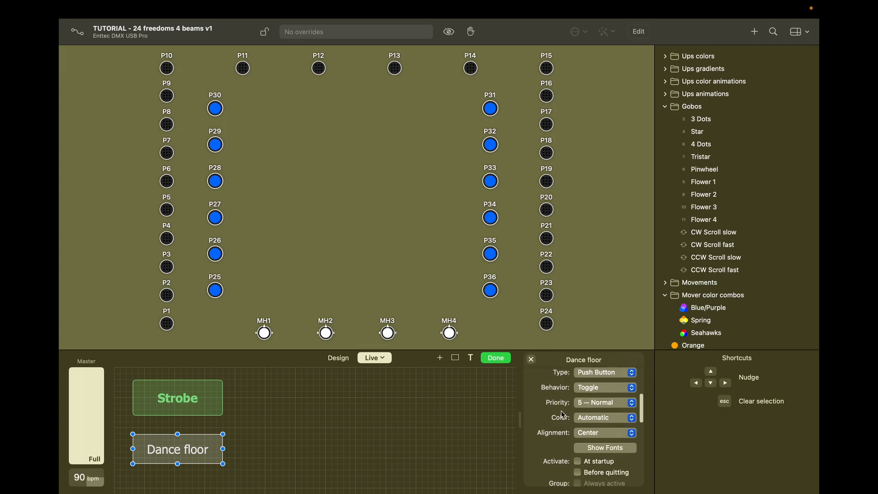
{"action": "left_click", "coordinate": [589, 403]}
{"action": "left_click", "coordinate": [599, 359]}
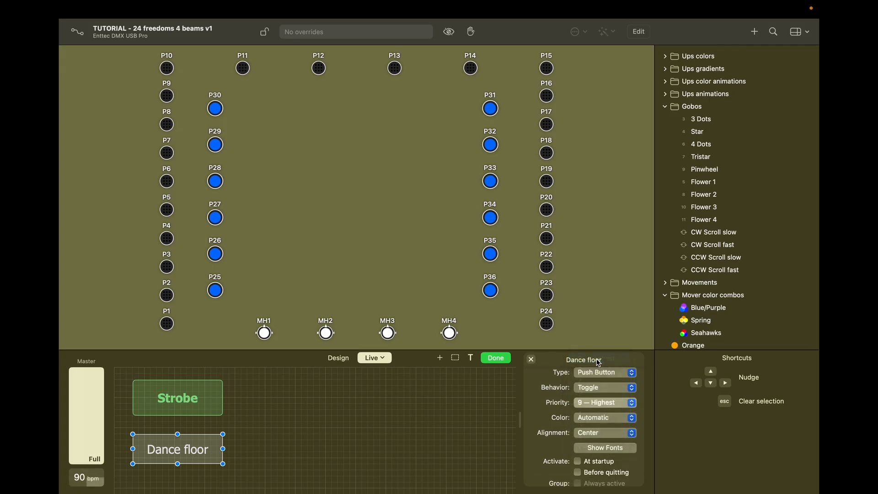
Step: Colour the Dance floor button light cyan and make its label bold
{"action": "scroll", "coordinate": [545, 394], "scroll_direction": "down", "scroll_amount": 3}
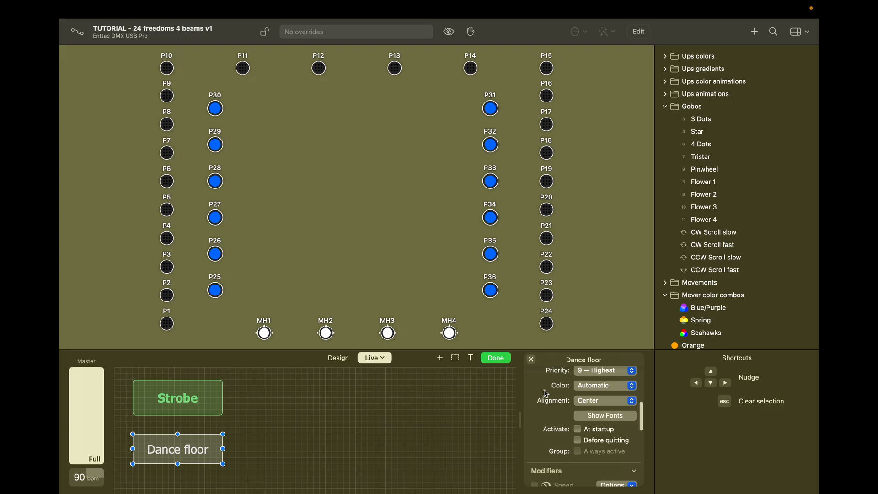
{"action": "left_click", "coordinate": [599, 386]}
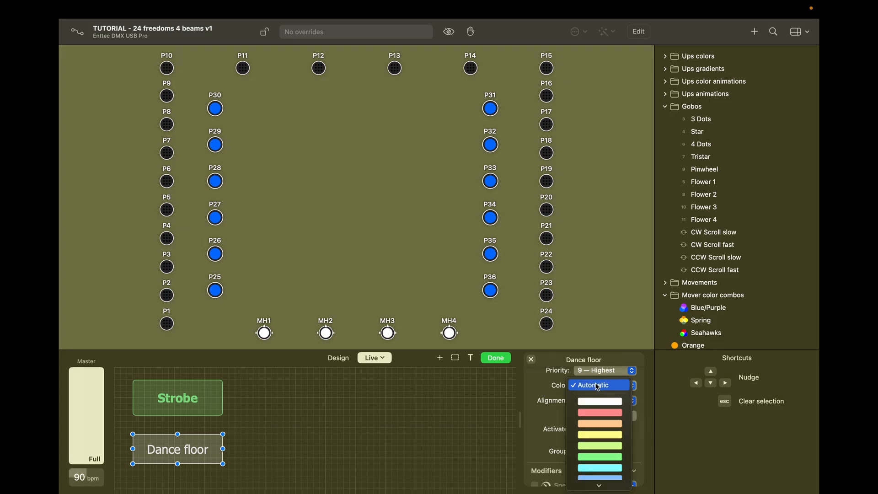
{"action": "left_click", "coordinate": [600, 467]}
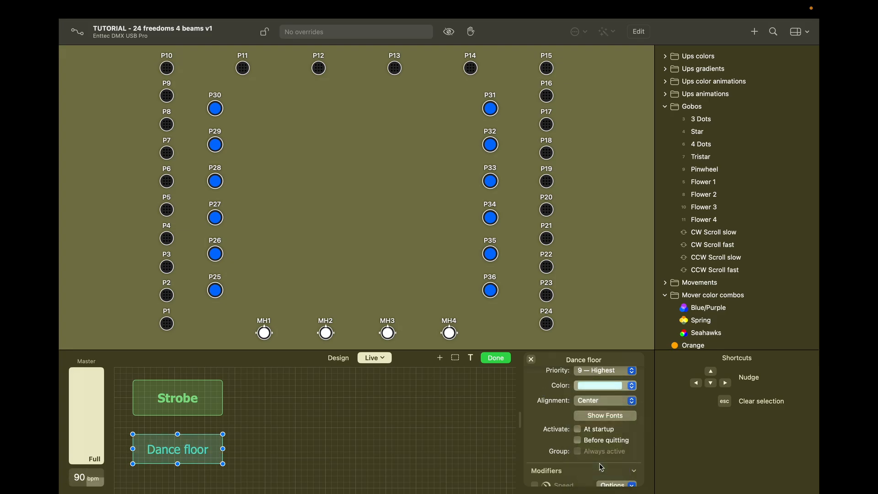
{"action": "left_click", "coordinate": [590, 415]}
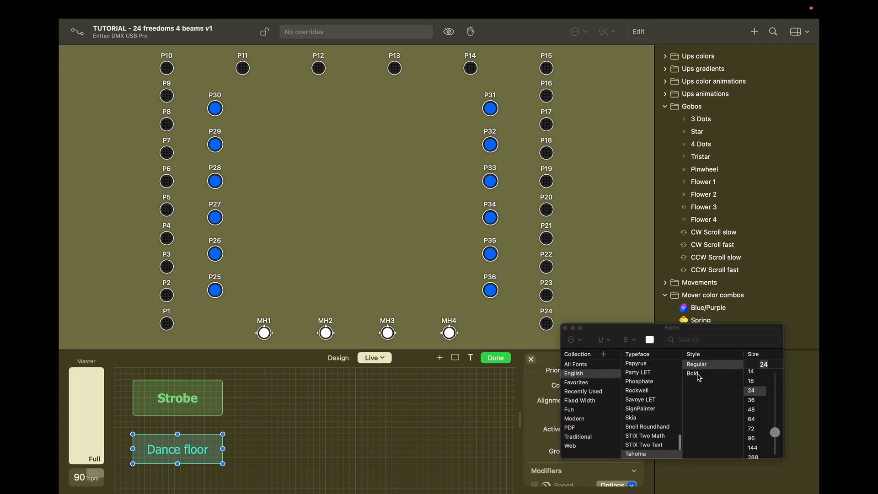
{"action": "left_click", "coordinate": [693, 374]}
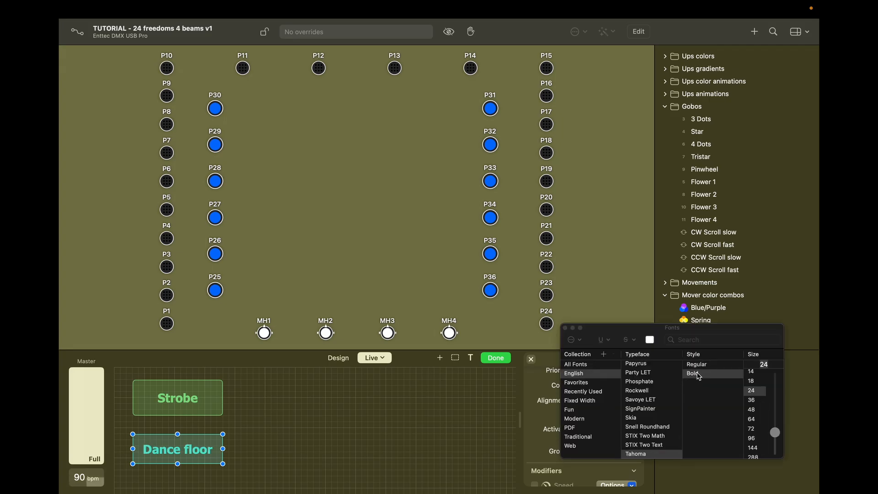
{"action": "left_click", "coordinate": [565, 328]}
{"action": "scroll", "coordinate": [557, 411], "scroll_direction": "down", "scroll_amount": 3}
{"action": "scroll", "coordinate": [559, 413], "scroll_direction": "up", "scroll_amount": 5}
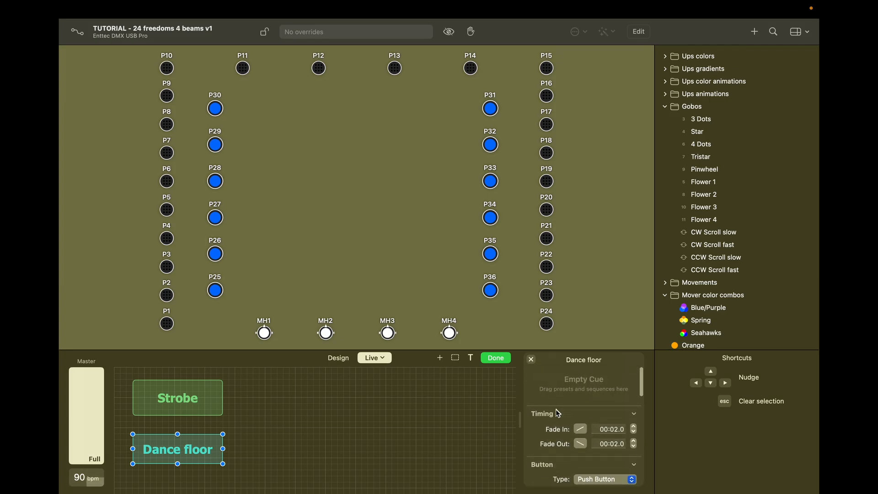
Step: Edit Dance floor's ad hoc properties, setting MH1 to full dimmer, pale yellow and open gobo
{"action": "right_click", "coordinate": [197, 454]}
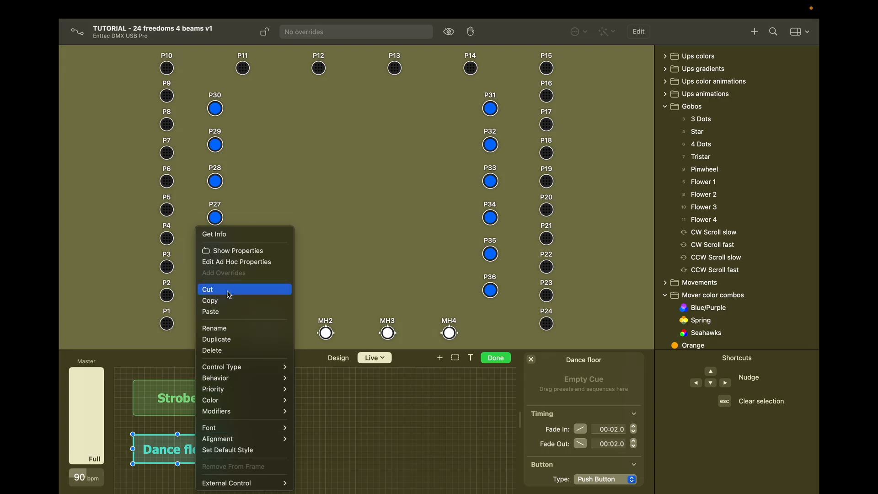
{"action": "left_click", "coordinate": [231, 262]}
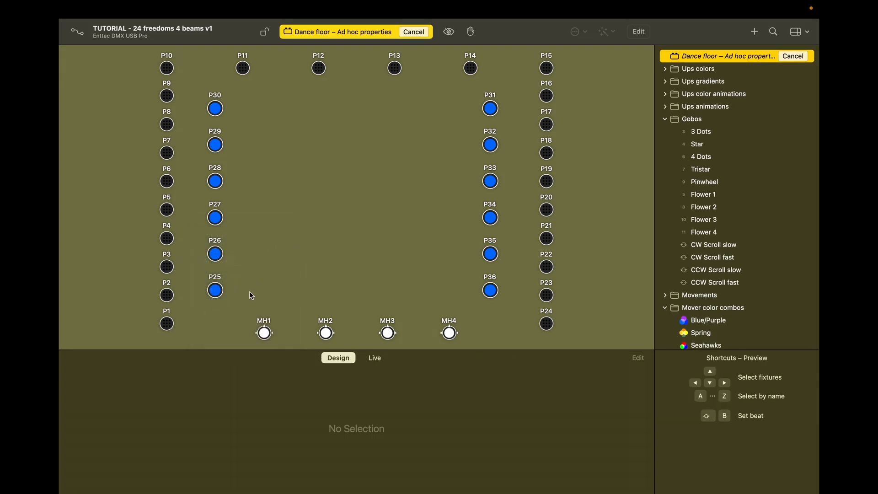
{"action": "left_click", "coordinate": [265, 333]}
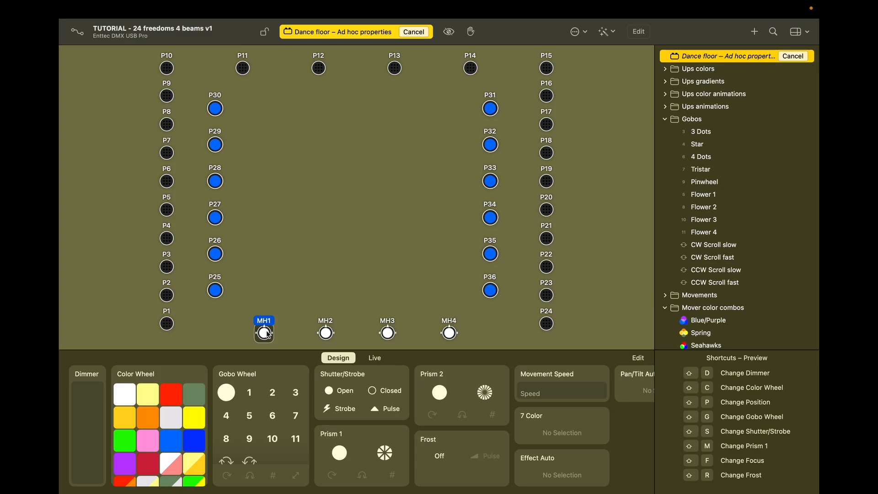
{"action": "left_click_drag", "start_coordinate": [93, 390], "coordinate": [97, 366]}
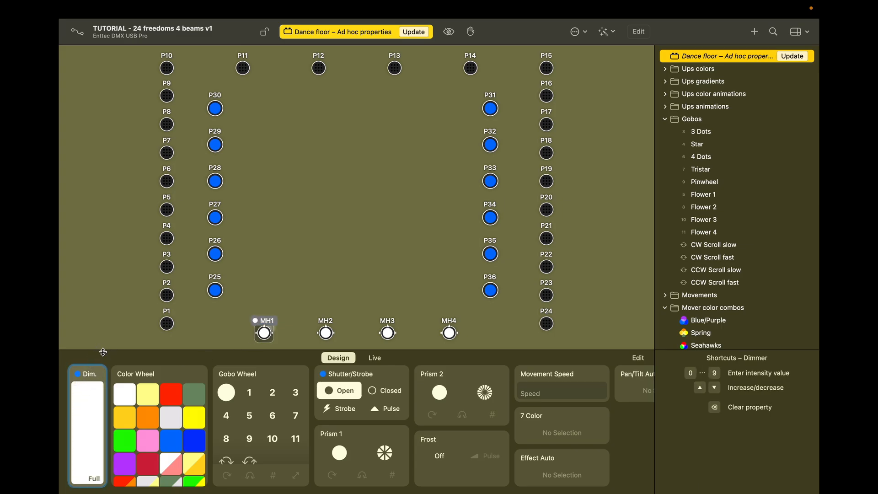
{"action": "left_click", "coordinate": [154, 394]}
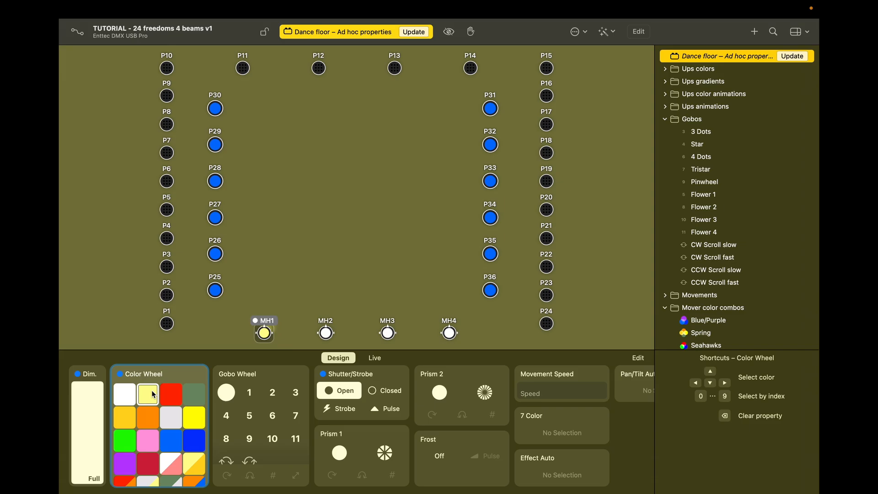
{"action": "left_click", "coordinate": [227, 394]}
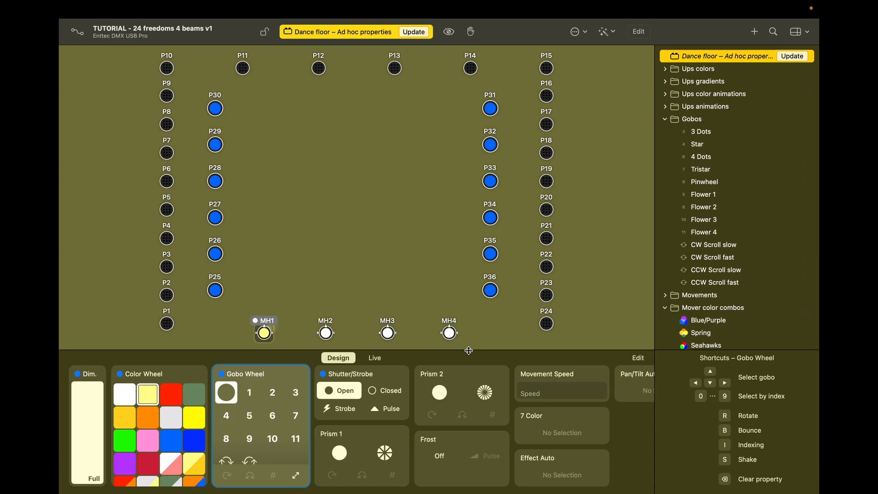
Step: Aim MH1 at +66° pan and +93.6° tilt on the Position dial
{"action": "key", "text": "p"}
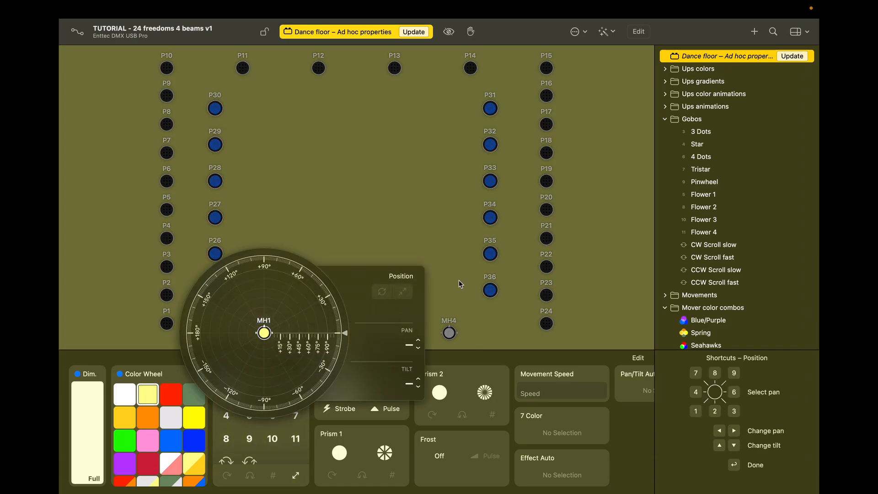
{"action": "left_click", "coordinate": [265, 270]}
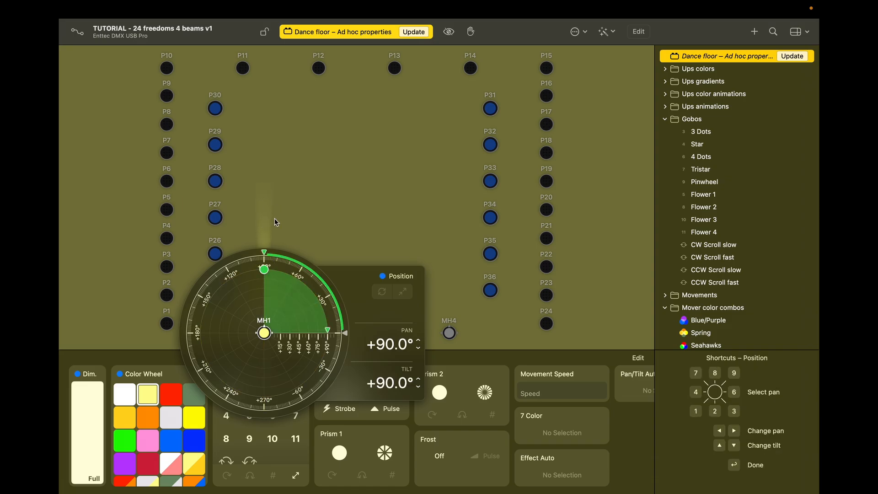
{"action": "left_click_drag", "start_coordinate": [265, 270], "coordinate": [288, 274]}
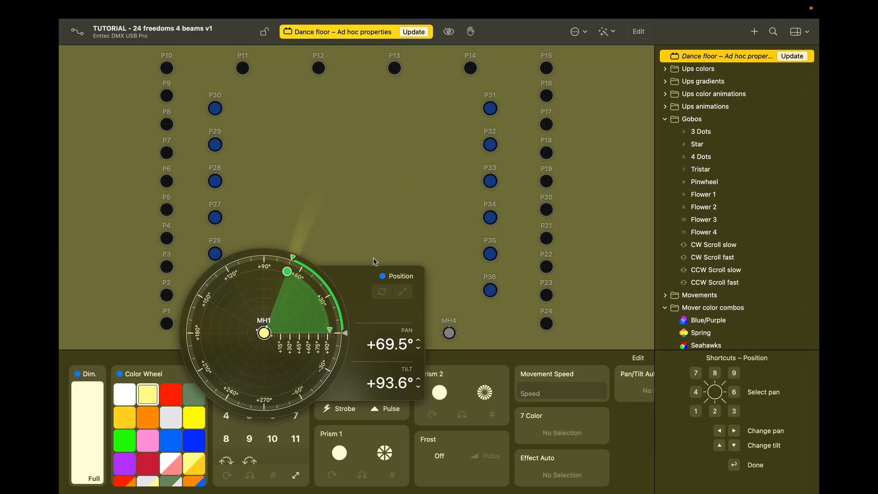
{"action": "left_click", "coordinate": [419, 341]}
{"action": "left_click", "coordinate": [419, 340]}
{"action": "left_click", "coordinate": [419, 348]}
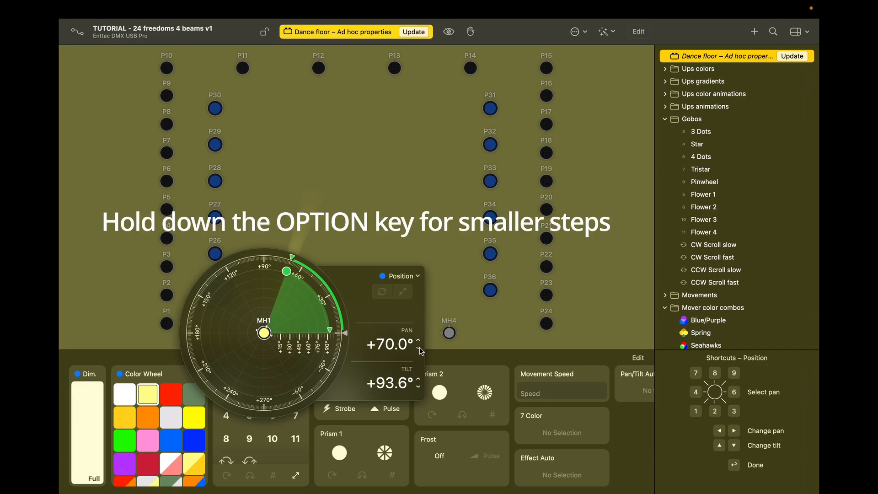
{"action": "left_click", "coordinate": [419, 348]}
{"action": "left_click", "coordinate": [419, 348]}
{"action": "left_click", "coordinate": [419, 348]}
{"action": "left_click", "coordinate": [419, 348]}
{"action": "left_click", "coordinate": [419, 348]}
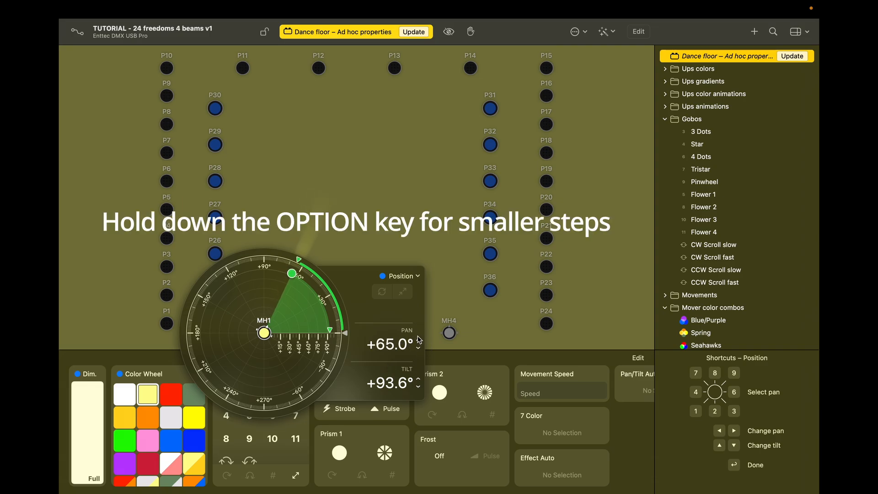
{"action": "left_click", "coordinate": [419, 341]}
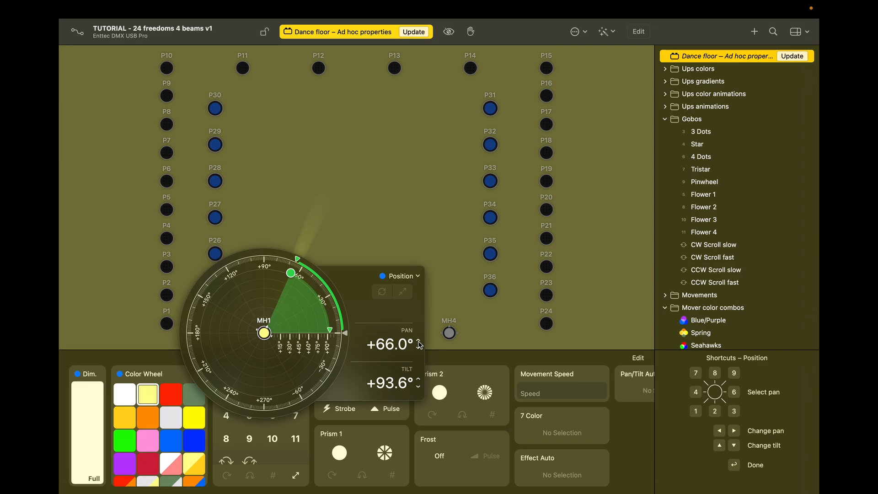
{"action": "left_click", "coordinate": [419, 349]}
{"action": "left_click", "coordinate": [419, 340]}
{"action": "key", "text": "Return"}
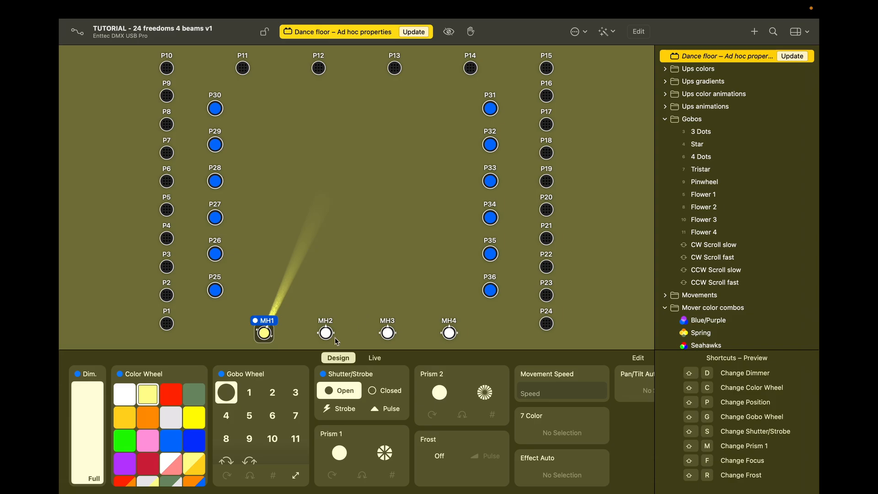
Step: Set MH2 to full dimmer, pale yellow, open gobo, aimed at +90° tilt and 85° pan
{"action": "left_click", "coordinate": [325, 333]}
{"action": "key", "text": "shift+d"}
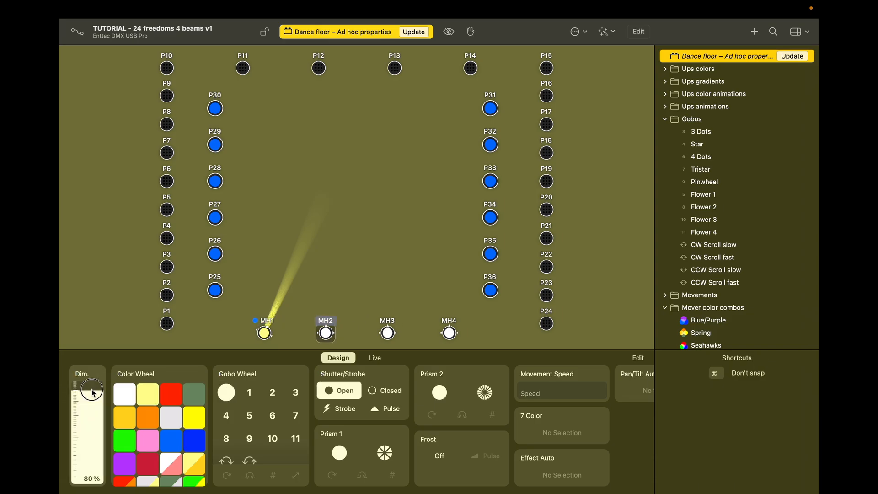
{"action": "left_click", "coordinate": [148, 392]}
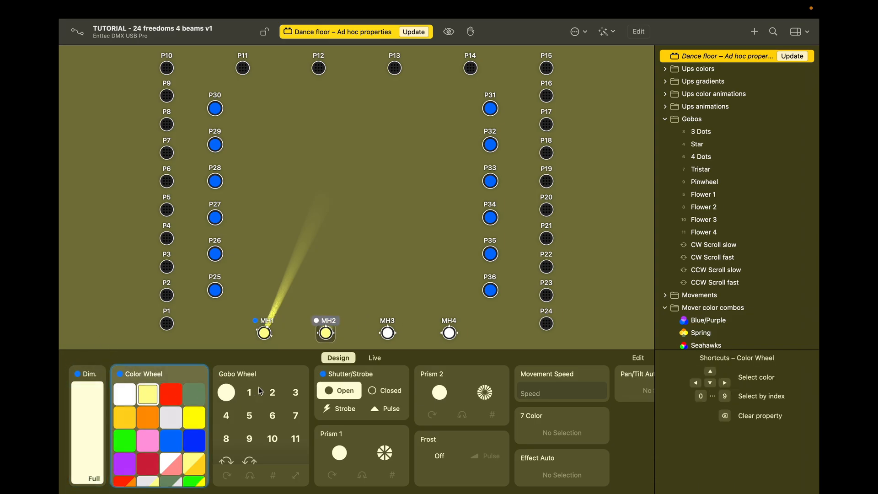
{"action": "left_click", "coordinate": [228, 395]}
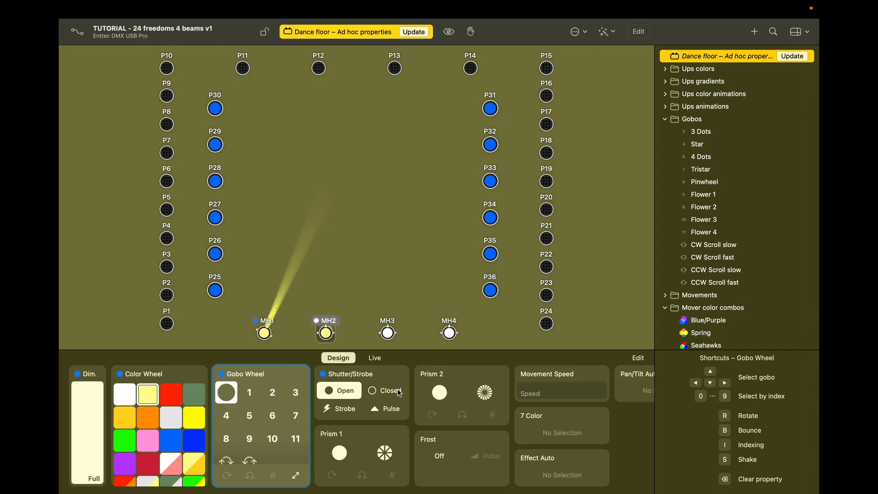
{"action": "key", "text": "shift+p"}
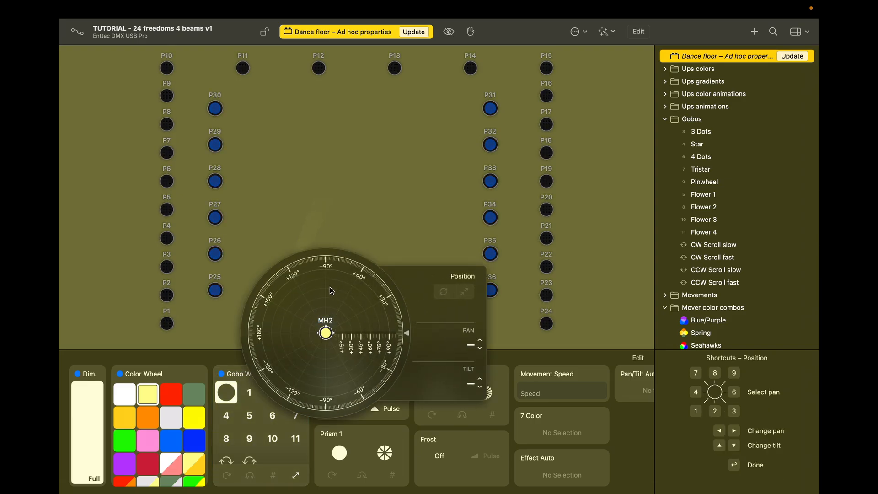
{"action": "left_click", "coordinate": [327, 272]}
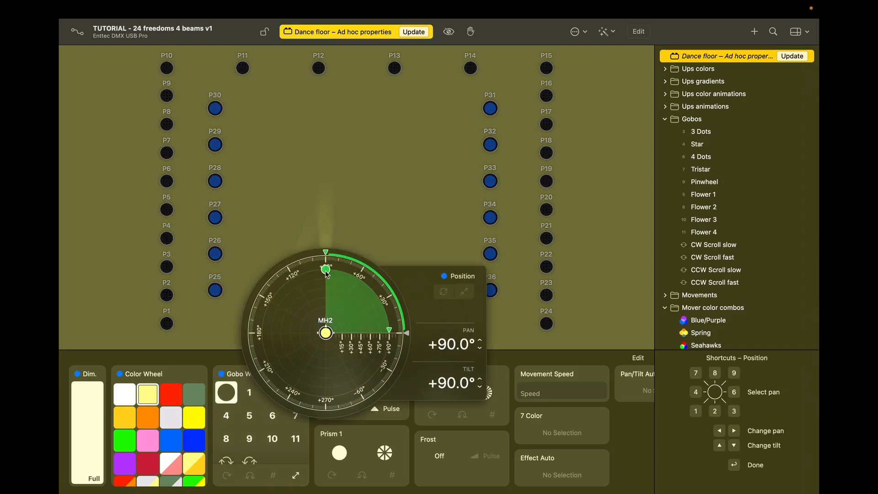
{"action": "left_click", "coordinate": [480, 350]}
{"action": "left_click", "coordinate": [480, 350]}
{"action": "left_click", "coordinate": [480, 350]}
{"action": "left_click", "coordinate": [480, 350]}
{"action": "left_click", "coordinate": [480, 350]}
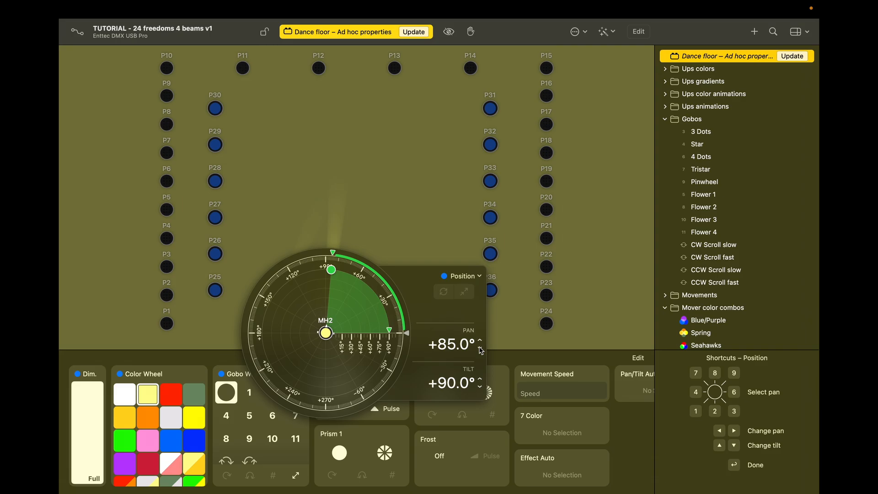
{"action": "key", "text": "Return"}
Step: Give MH3 pale yellow and an open gobo, aimed at +90° with pan raised four degrees
{"action": "left_click", "coordinate": [388, 333]}
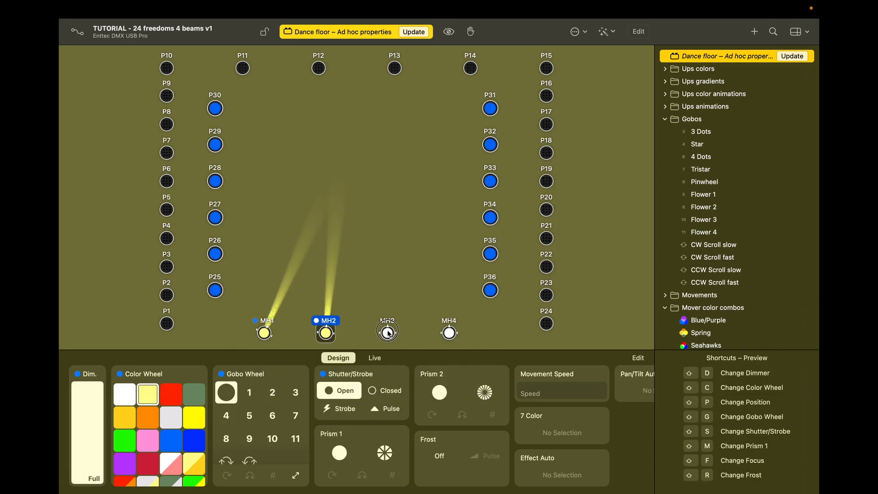
{"action": "left_click", "coordinate": [77, 397]}
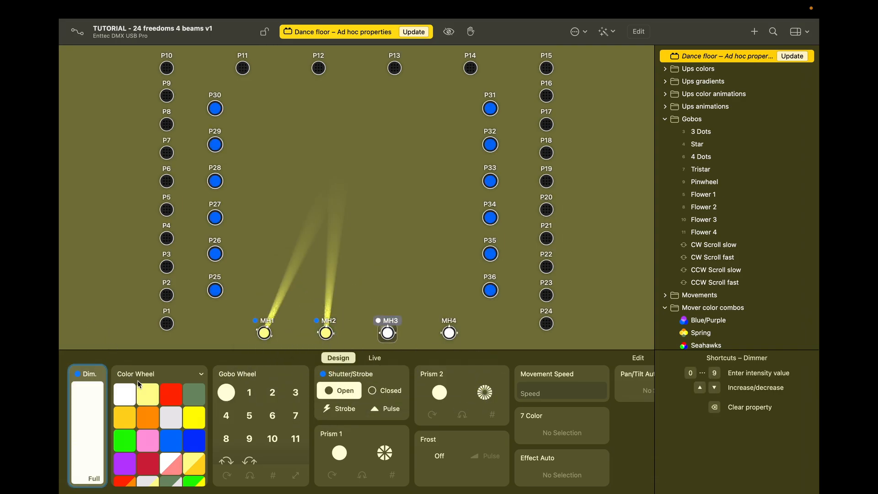
{"action": "left_click", "coordinate": [148, 391]}
{"action": "left_click", "coordinate": [229, 393]}
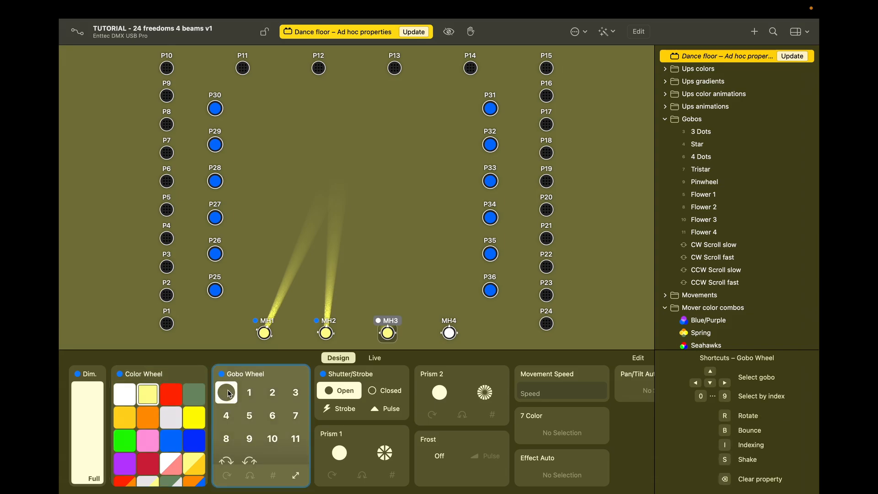
{"action": "left_click", "coordinate": [388, 333]}
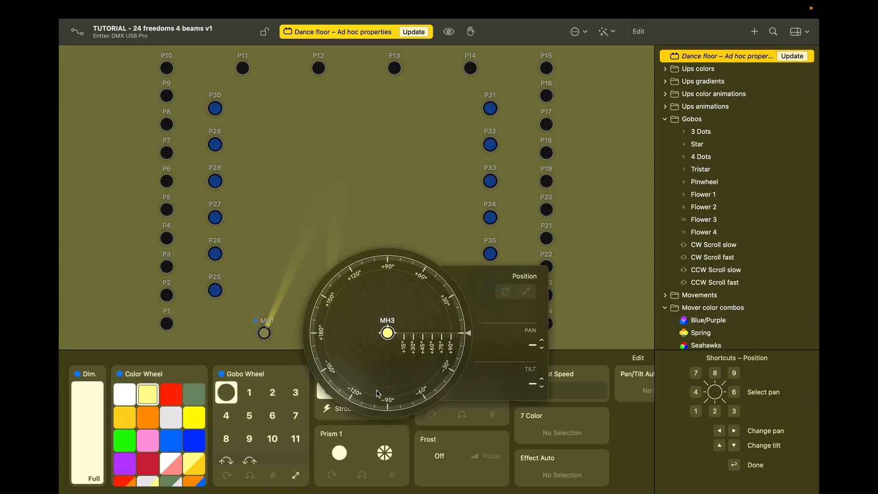
{"action": "left_click", "coordinate": [390, 271]}
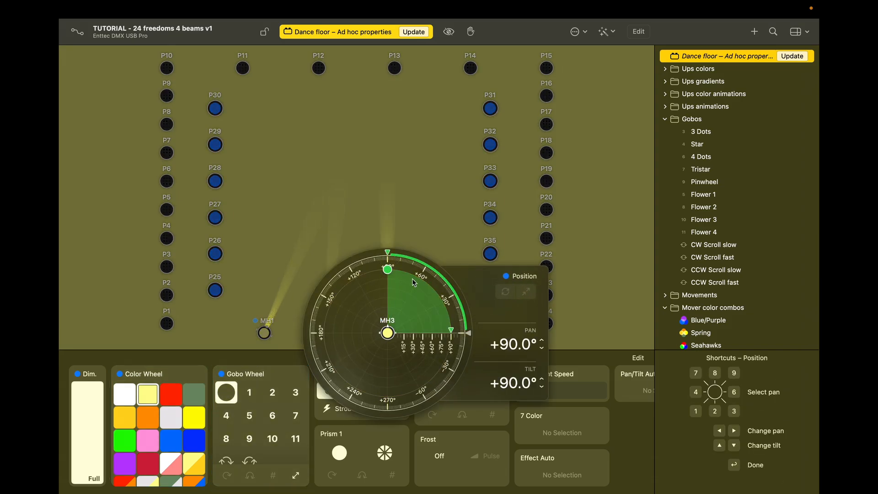
{"action": "left_click", "coordinate": [542, 341]}
{"action": "left_click", "coordinate": [542, 341]}
{"action": "left_click", "coordinate": [543, 341]}
{"action": "left_click", "coordinate": [543, 340]}
{"action": "left_click", "coordinate": [543, 340]}
{"action": "left_click", "coordinate": [543, 340]}
{"action": "left_click", "coordinate": [543, 340]}
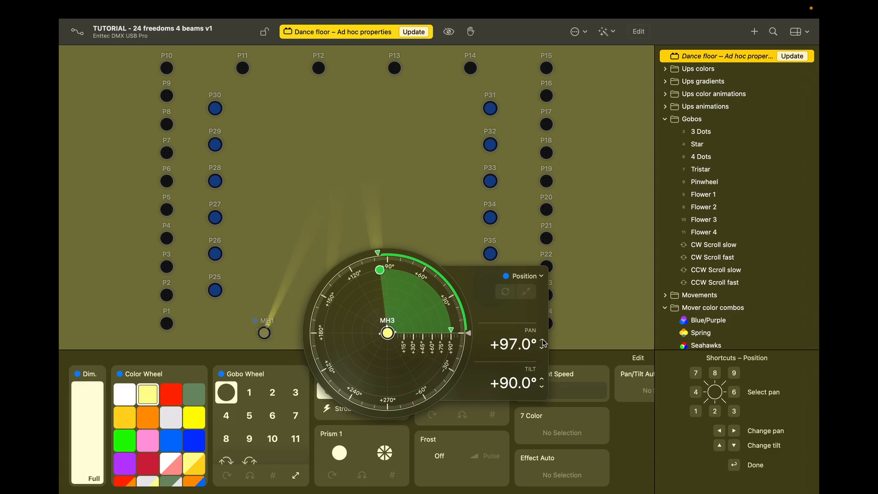
{"action": "left_click", "coordinate": [543, 340]}
{"action": "key", "text": "Return"}
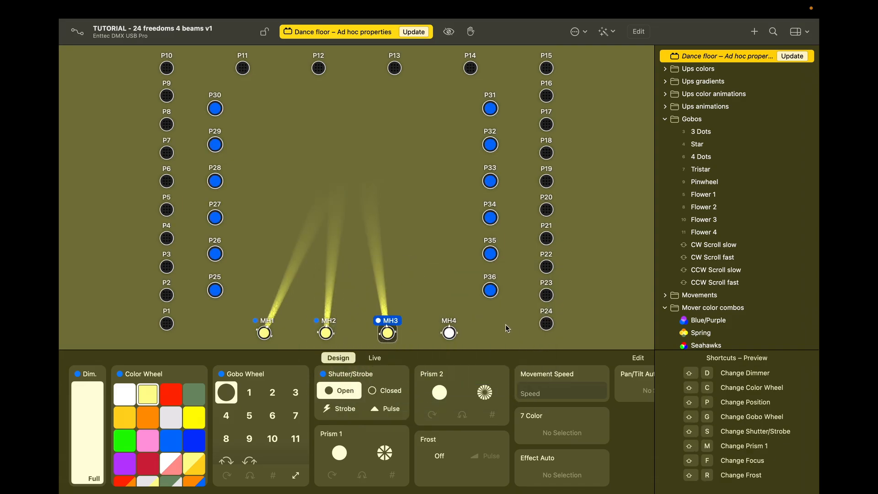
Step: Give MH4 pale yellow and an open gobo, with its beam angled outward
{"action": "left_click", "coordinate": [445, 336]}
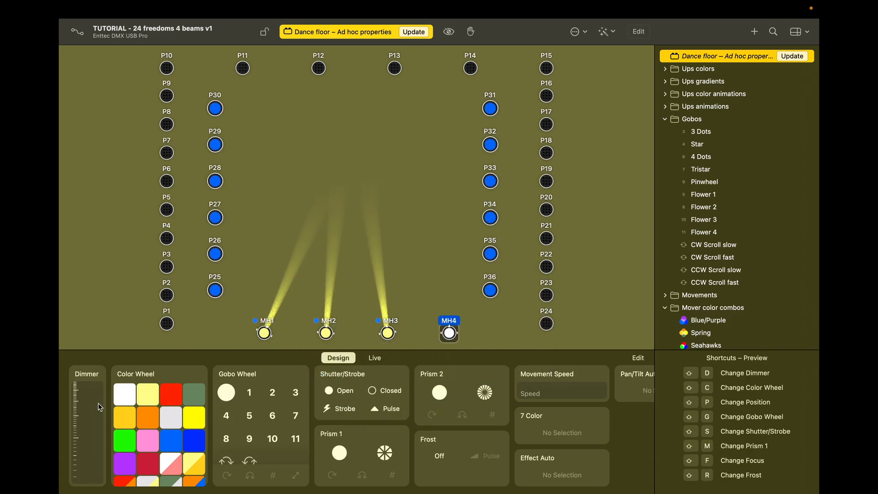
{"action": "left_click", "coordinate": [102, 369]}
{"action": "left_click", "coordinate": [149, 395]}
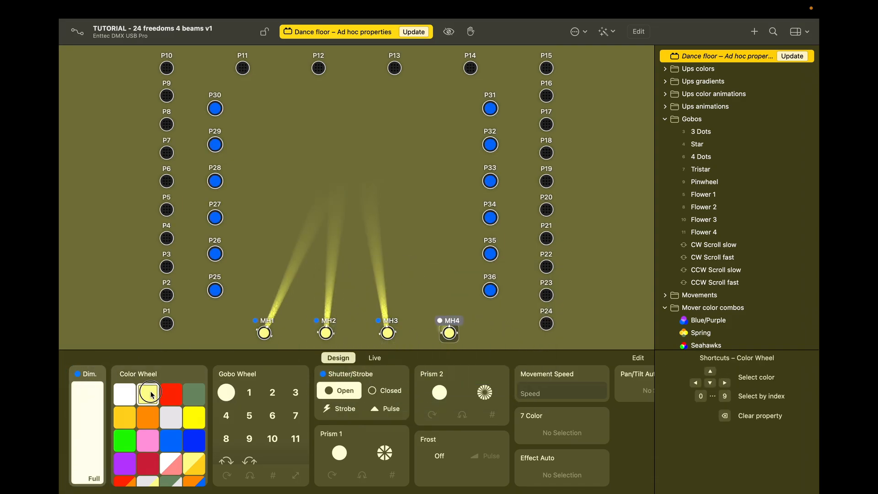
{"action": "left_click", "coordinate": [228, 390]}
{"action": "key", "text": "p"}
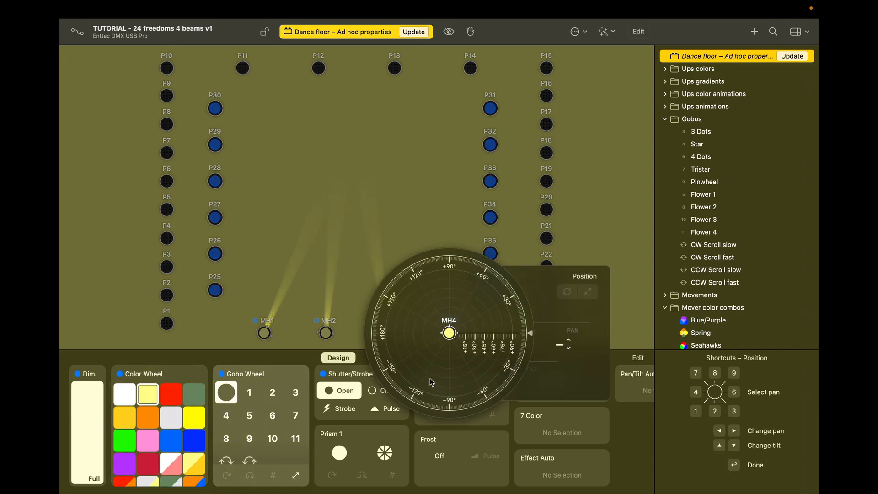
{"action": "left_click", "coordinate": [437, 279]}
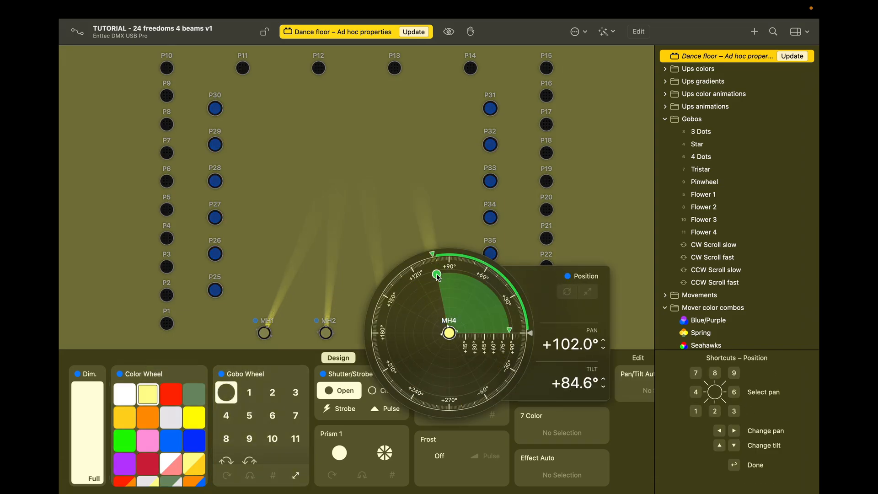
{"action": "left_click_drag", "start_coordinate": [439, 277], "coordinate": [427, 280]}
{"action": "key", "text": "Return"}
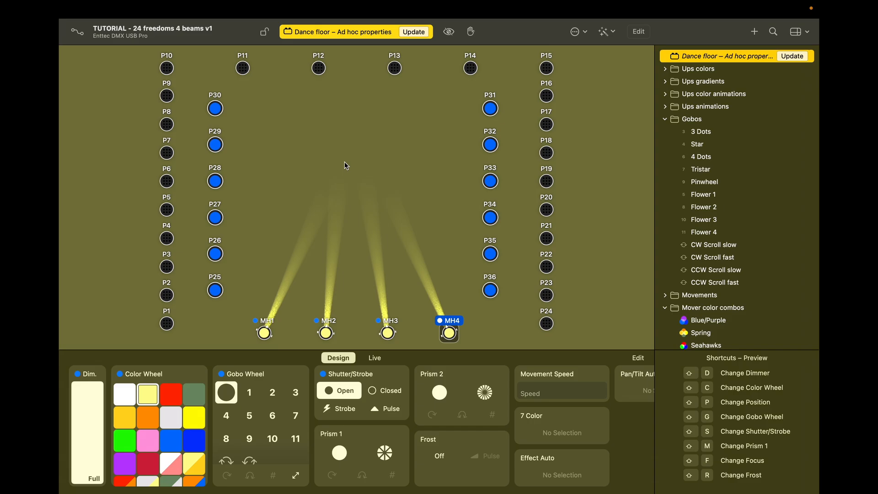
Step: Update the Dance floor cue with the four-beam look and toggle it on and off to preview
{"action": "left_click", "coordinate": [414, 32]}
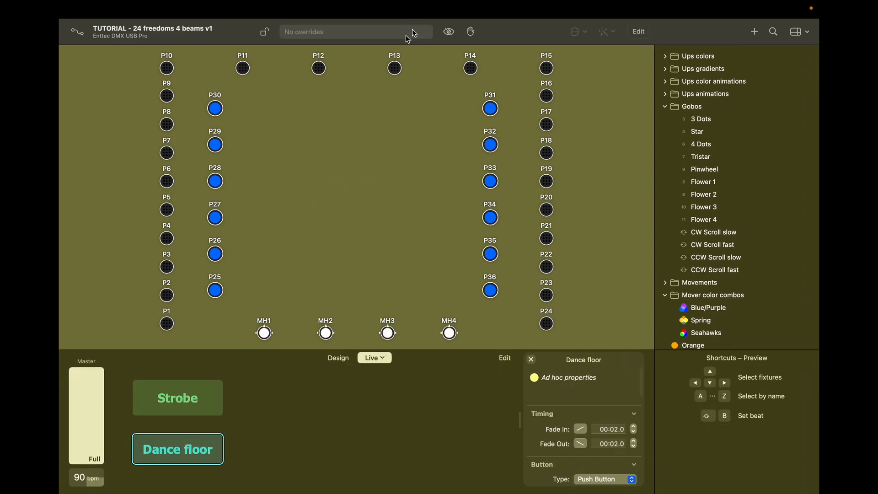
{"action": "left_click", "coordinate": [213, 443]}
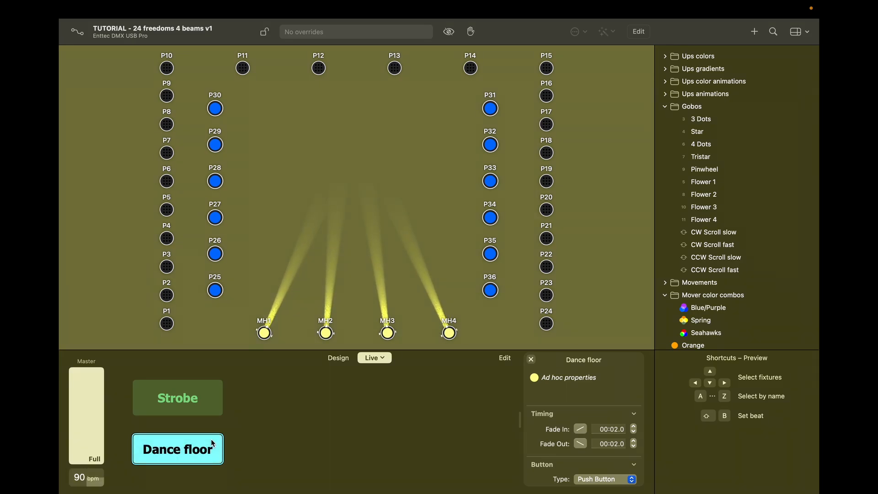
{"action": "left_click", "coordinate": [213, 444]}
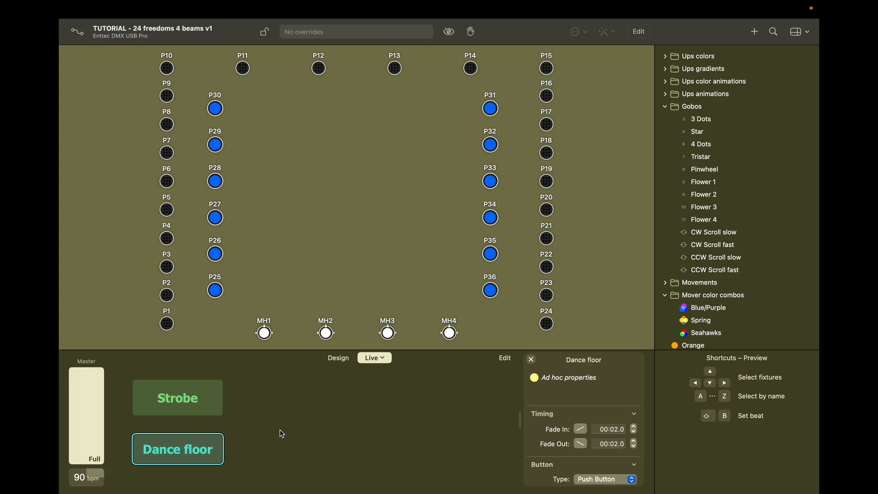
Step: Add a new button right of Dance floor and label it 'Grand entrance'
{"action": "left_click", "coordinate": [505, 359]}
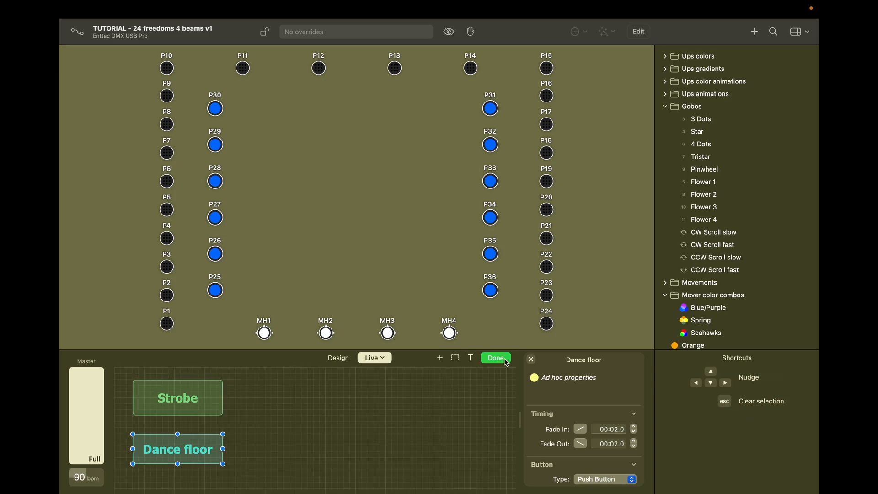
{"action": "right_click", "coordinate": [284, 435]}
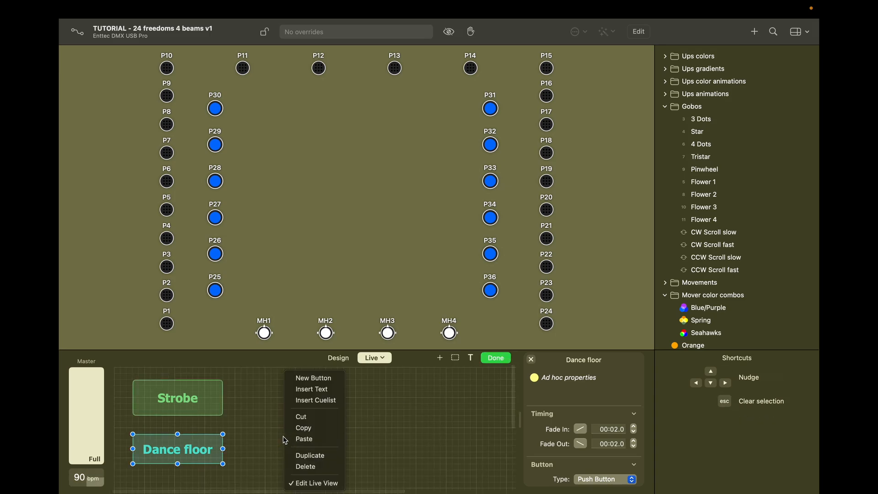
{"action": "left_click", "coordinate": [321, 380]}
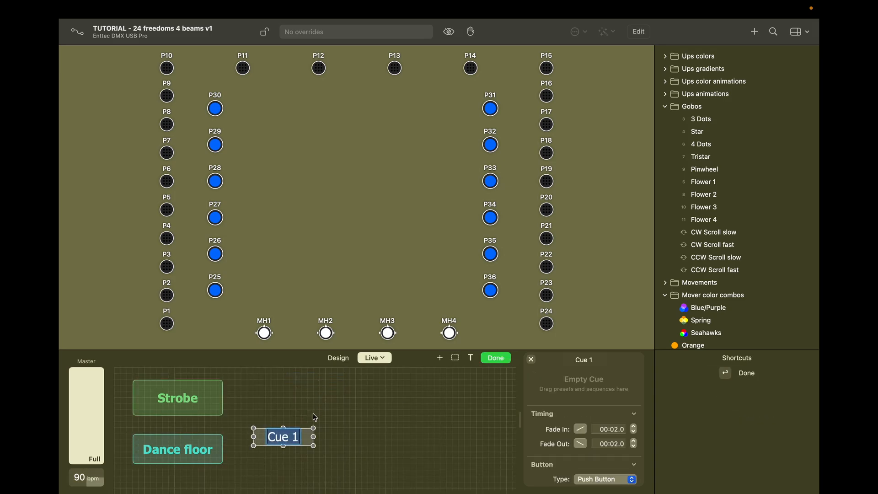
{"action": "mouse_move", "coordinate": [306, 436]}
{"action": "left_mouse_down"}
{"action": "mouse_move", "coordinate": [273, 464]}
{"action": "mouse_move", "coordinate": [335, 449]}
{"action": "mouse_move", "coordinate": [301, 450]}
{"action": "left_mouse_up"}
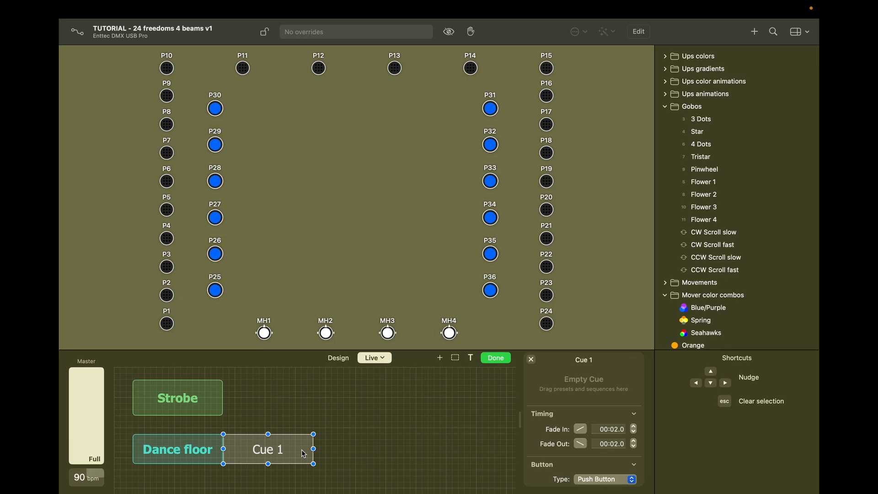
{"action": "double_click", "coordinate": [259, 448]}
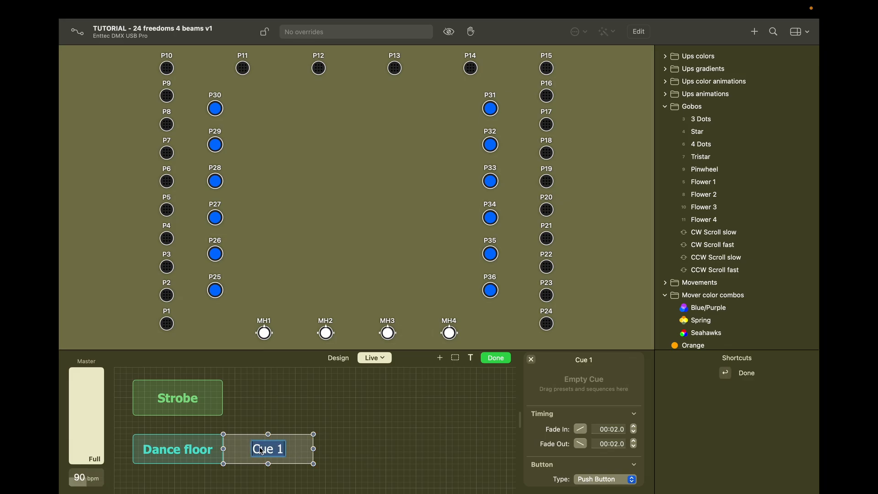
{"action": "type", "text": "G"}
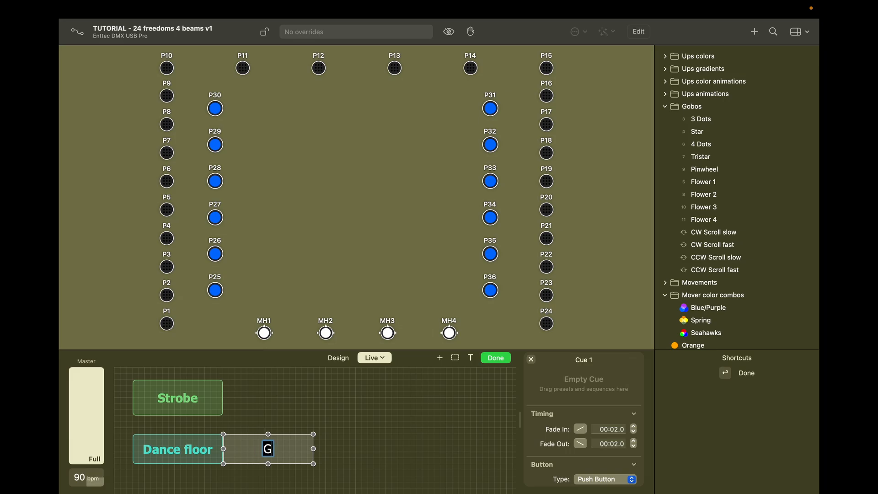
{"action": "type", "text": "rand En"}
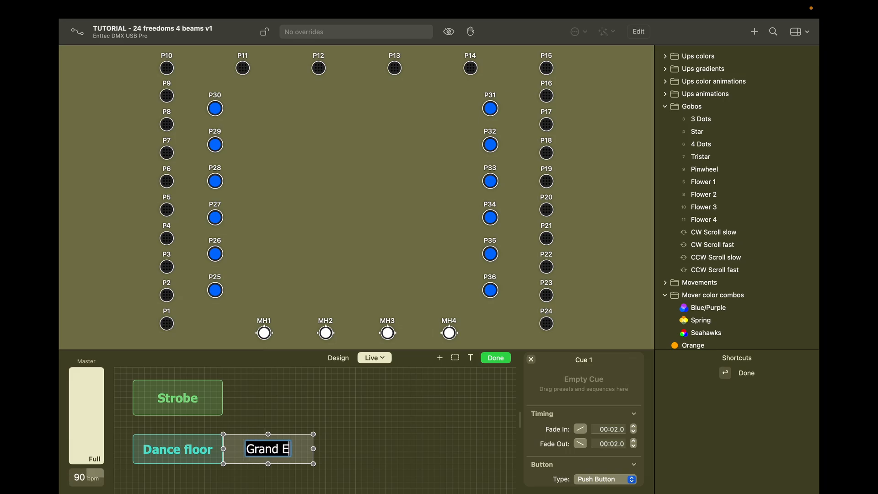
{"action": "key", "text": "BackSpace"}
{"action": "key", "text": "BackSpace"}
{"action": "type", "text": "en"}
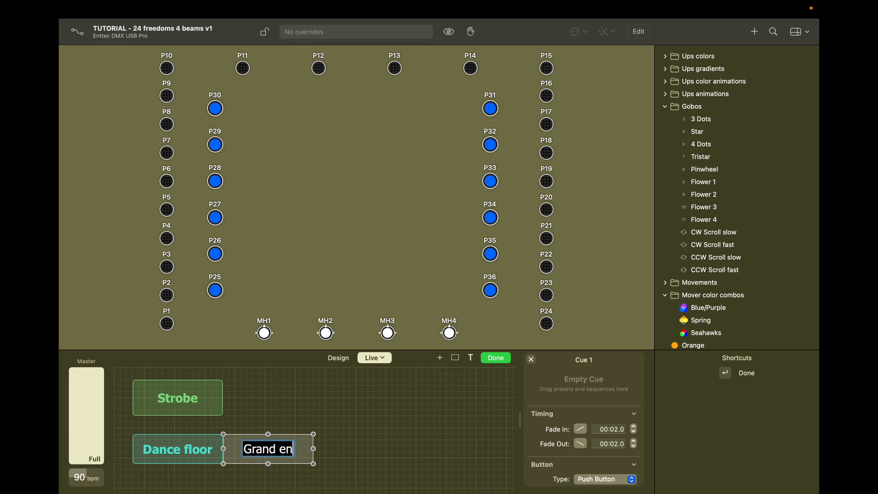
{"action": "type", "text": "trance"}
{"action": "key", "text": "Return"}
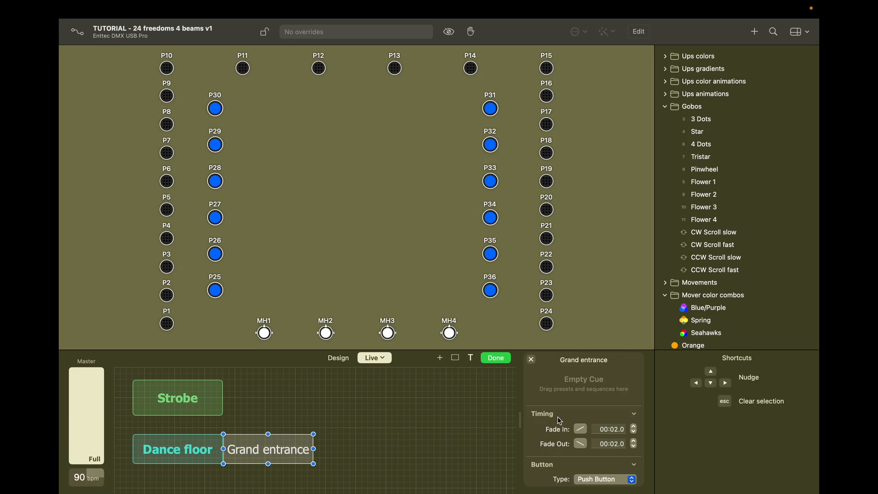
Step: Set the Grand entrance button's priority to 9 — Highest
{"action": "scroll", "coordinate": [557, 417], "scroll_direction": "down", "scroll_amount": 2}
{"action": "scroll", "coordinate": [580, 425], "scroll_direction": "down", "scroll_amount": 2}
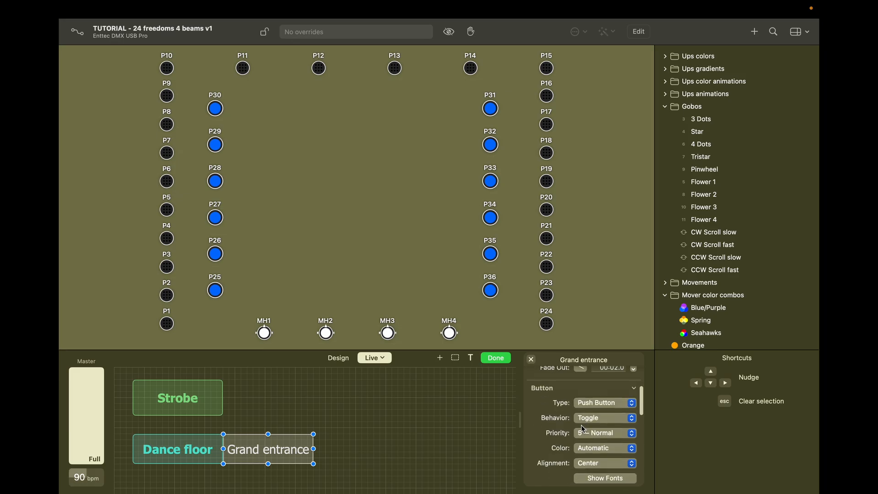
{"action": "scroll", "coordinate": [555, 428], "scroll_direction": "down", "scroll_amount": 2}
{"action": "left_click", "coordinate": [604, 403]}
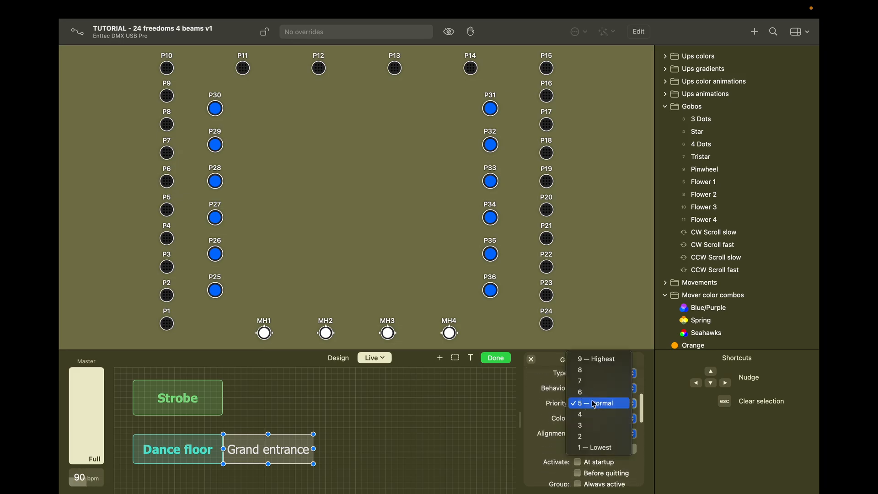
{"action": "left_click", "coordinate": [598, 363]}
Step: Make the Grand entrance label bold and widen the button to 240×60
{"action": "scroll", "coordinate": [586, 395], "scroll_direction": "down", "scroll_amount": 3}
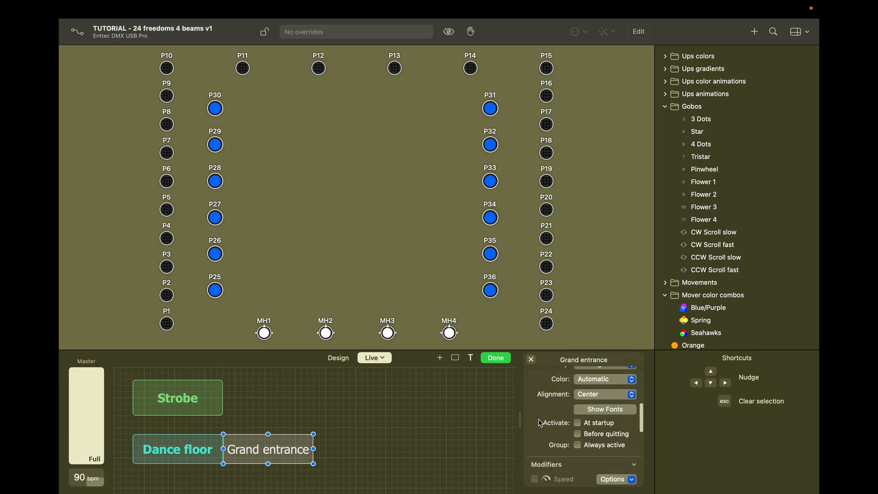
{"action": "left_click", "coordinate": [585, 394]}
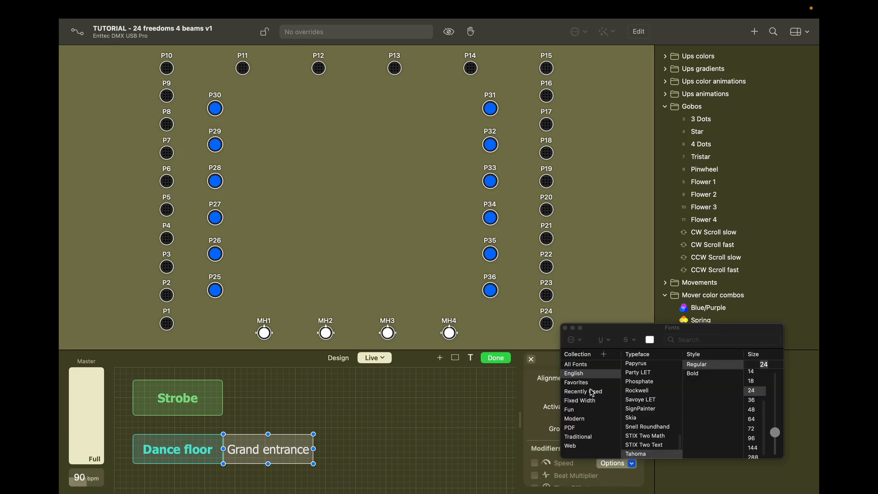
{"action": "left_click", "coordinate": [695, 375]}
{"action": "left_click", "coordinate": [566, 329]}
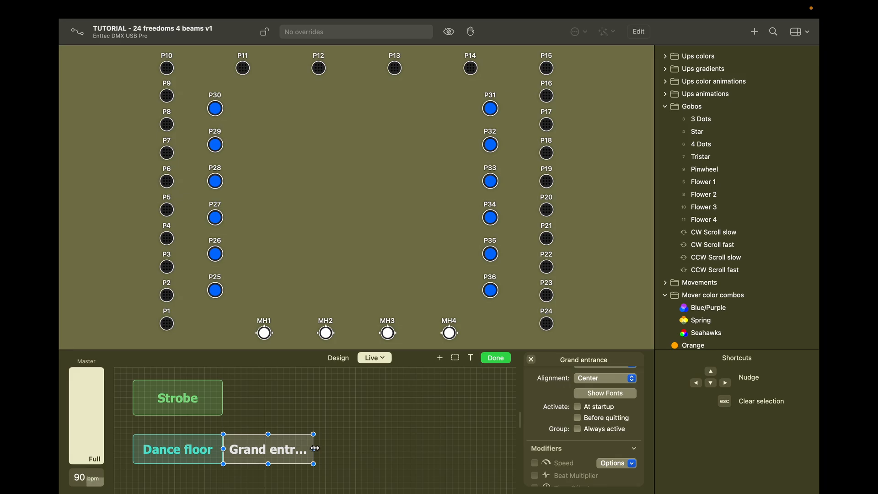
{"action": "left_click_drag", "start_coordinate": [314, 449], "coordinate": [343, 448]}
{"action": "double_click", "coordinate": [334, 449]}
Step: In Grand entrance's ad hoc look, set MH1–MH4 to full dimmer, pale yellow and open gobo
{"action": "right_click", "coordinate": [334, 448]}
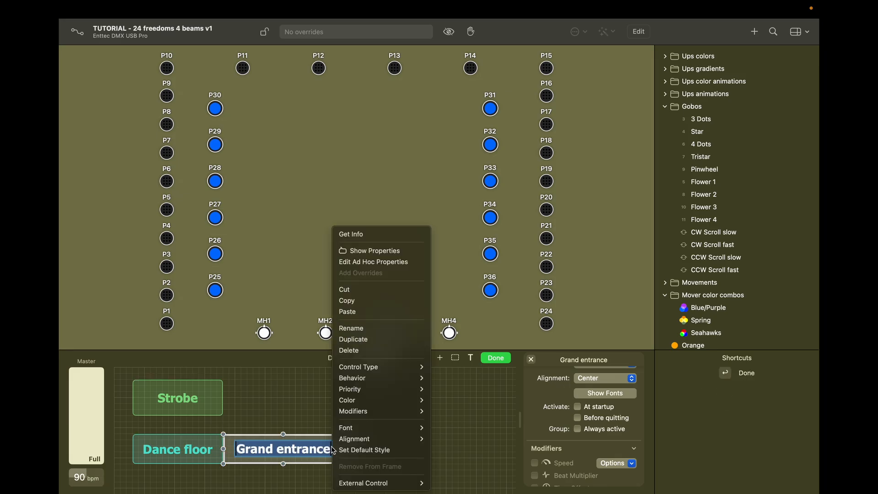
{"action": "left_click", "coordinate": [375, 260]}
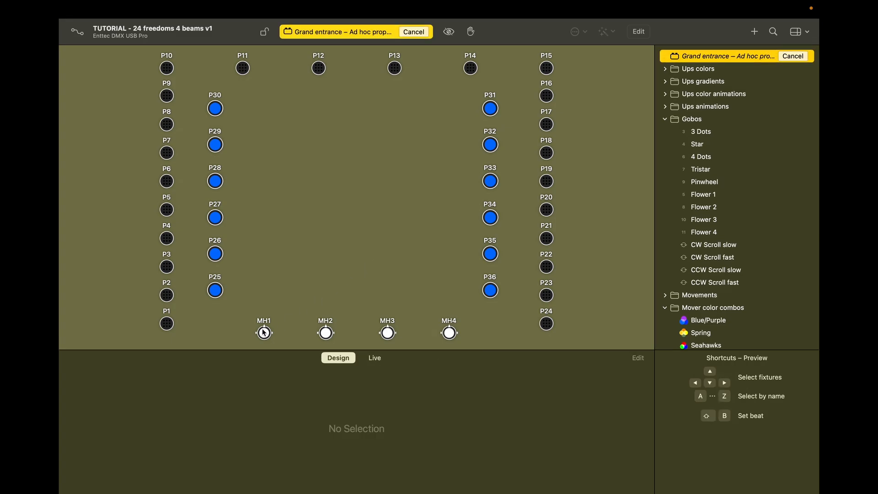
{"action": "left_click_drag", "start_coordinate": [262, 304], "coordinate": [451, 336]}
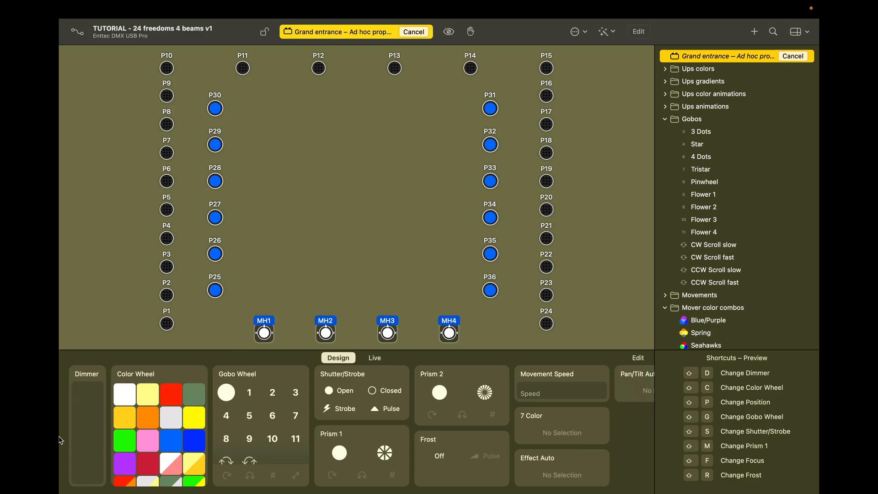
{"action": "left_click", "coordinate": [90, 402]}
{"action": "left_click_drag", "start_coordinate": [91, 401], "coordinate": [101, 344]}
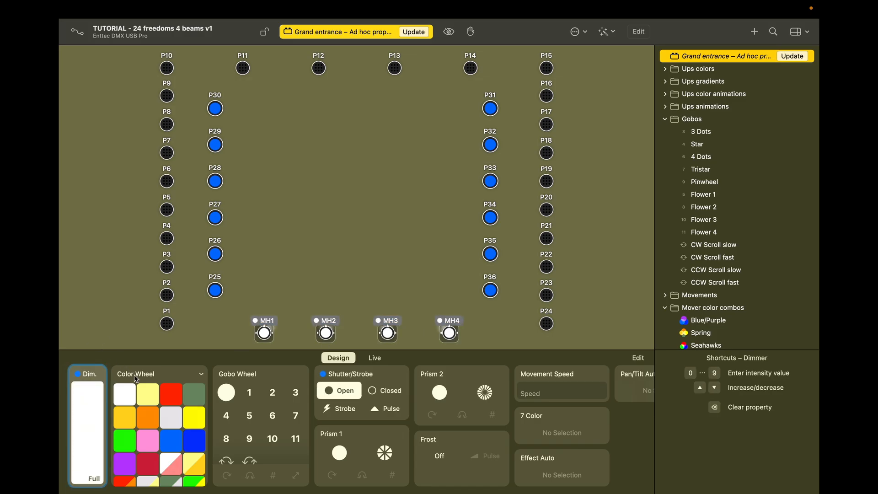
{"action": "left_click", "coordinate": [153, 395]}
{"action": "left_click", "coordinate": [227, 393]}
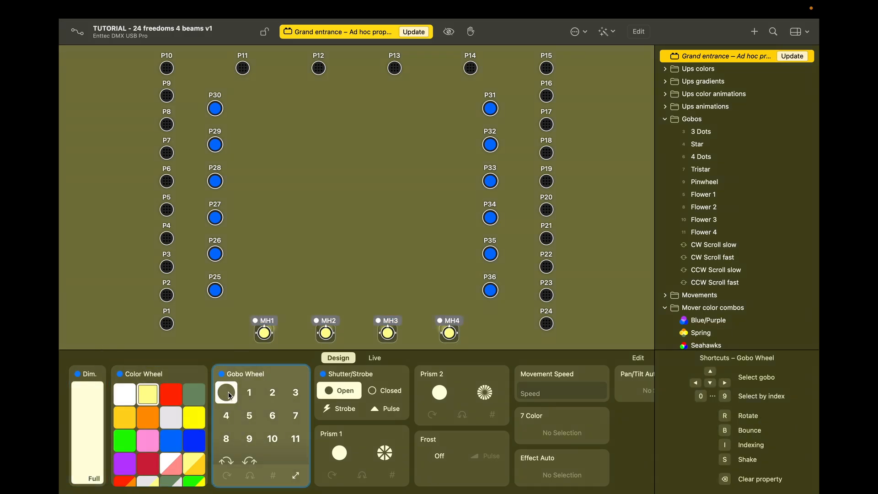
{"action": "left_click", "coordinate": [279, 278]}
{"action": "left_click", "coordinate": [266, 336]}
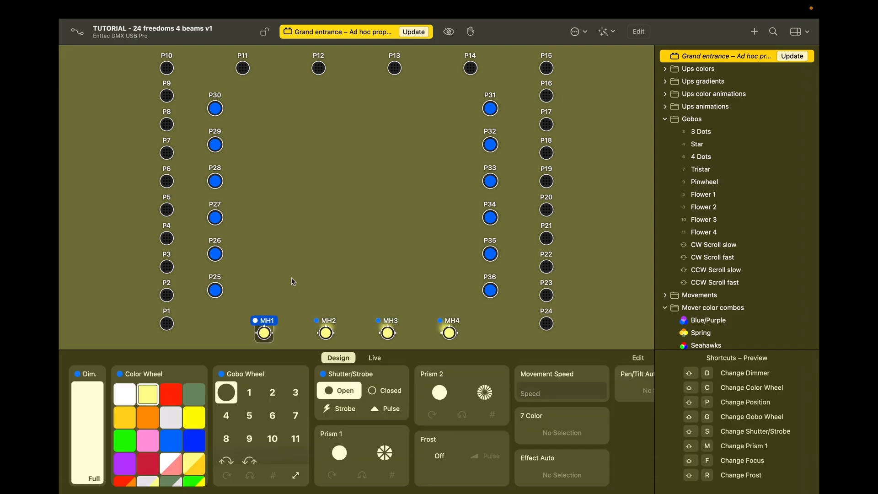
{"action": "key", "text": "shift+p"}
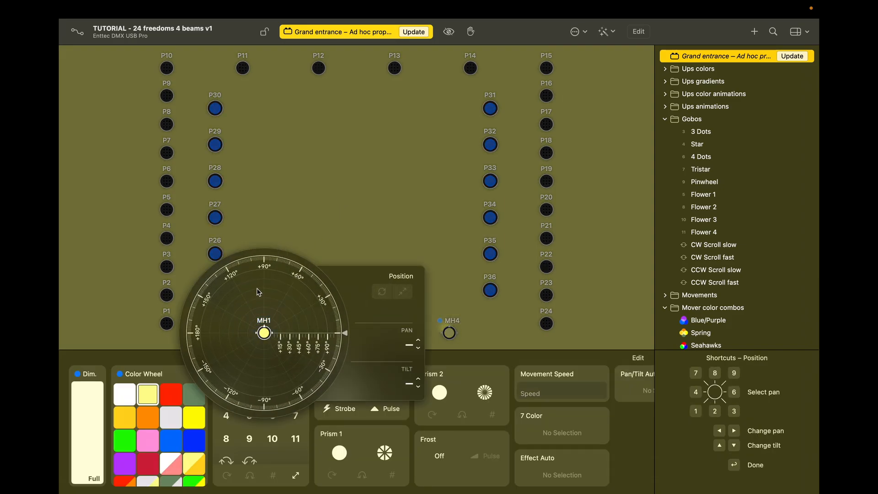
Step: Point MH1 at +90° pan and tilt, and MH2 at +90° with pan lowered two degrees
{"action": "left_click", "coordinate": [266, 277]}
{"action": "left_click_drag", "start_coordinate": [266, 278], "coordinate": [278, 270]}
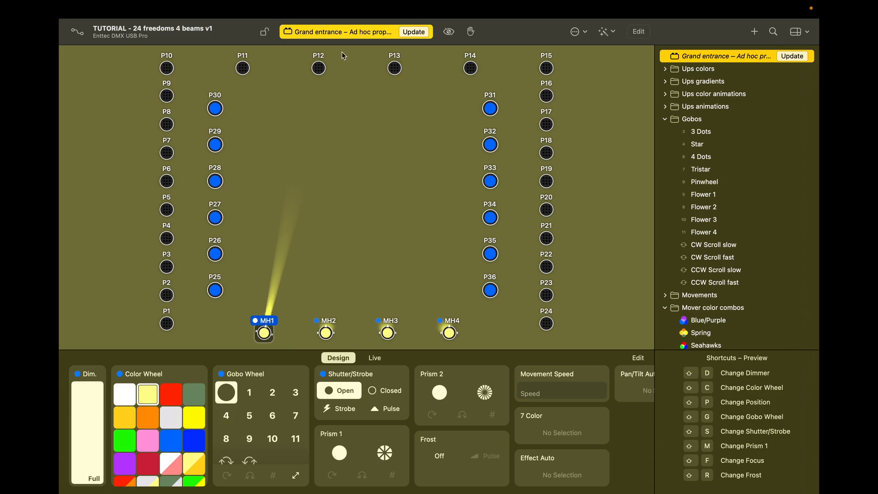
{"action": "left_click", "coordinate": [326, 334]}
{"action": "key", "text": "shift+p"}
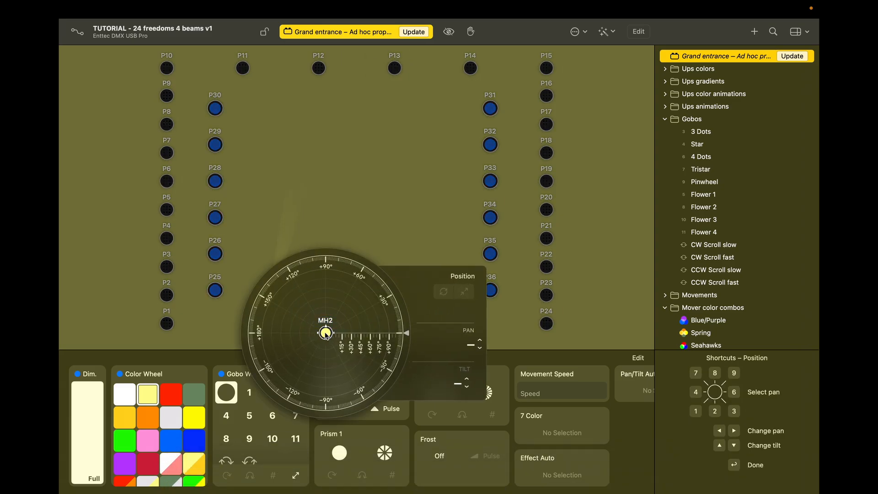
{"action": "left_click", "coordinate": [327, 271]}
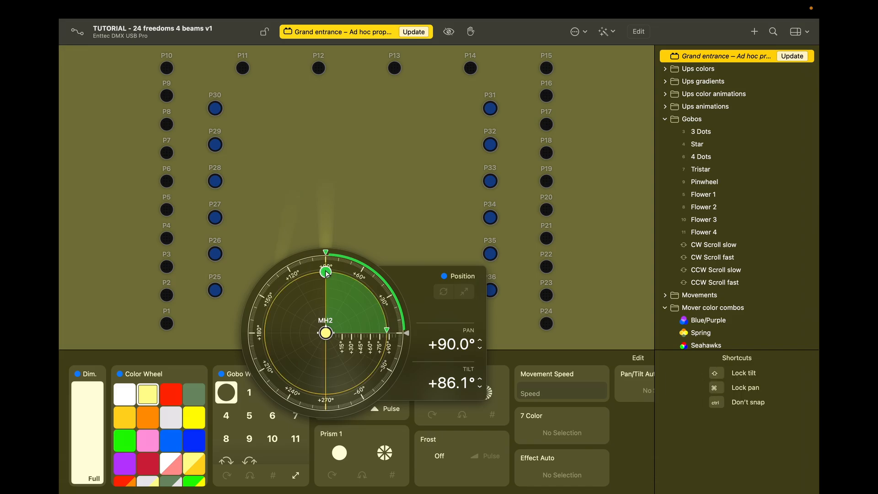
{"action": "left_click", "coordinate": [479, 349]}
{"action": "left_click", "coordinate": [480, 348]}
{"action": "left_click", "coordinate": [480, 349]}
{"action": "key", "text": "Return"}
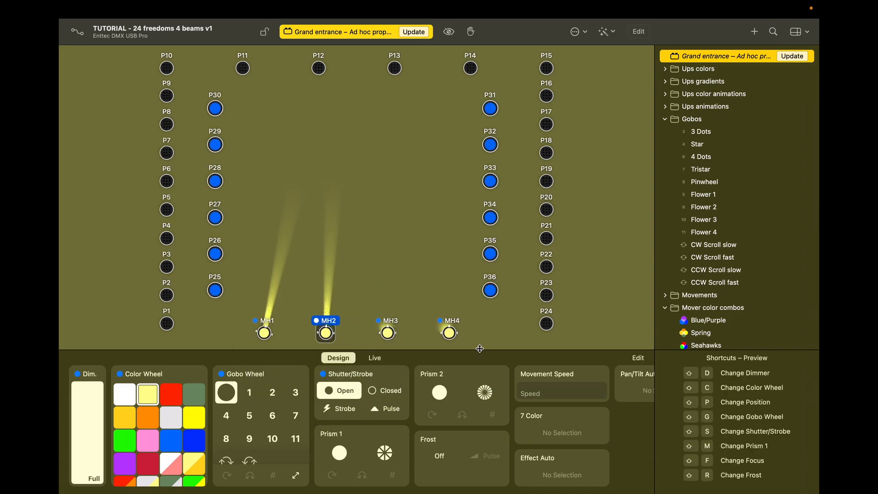
Step: Aim MH3 upward near +90° with its pan raised to +93°
{"action": "left_click", "coordinate": [388, 333]}
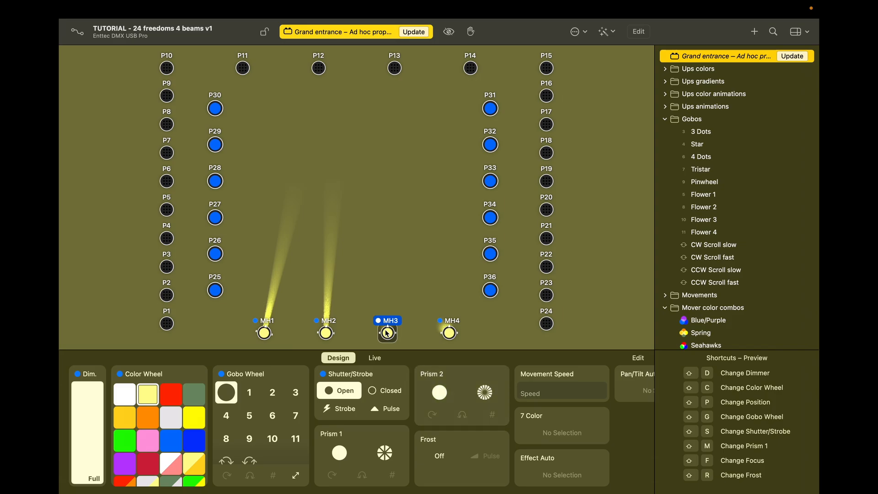
{"action": "key", "text": "shift+p"}
{"action": "left_click", "coordinate": [384, 266]}
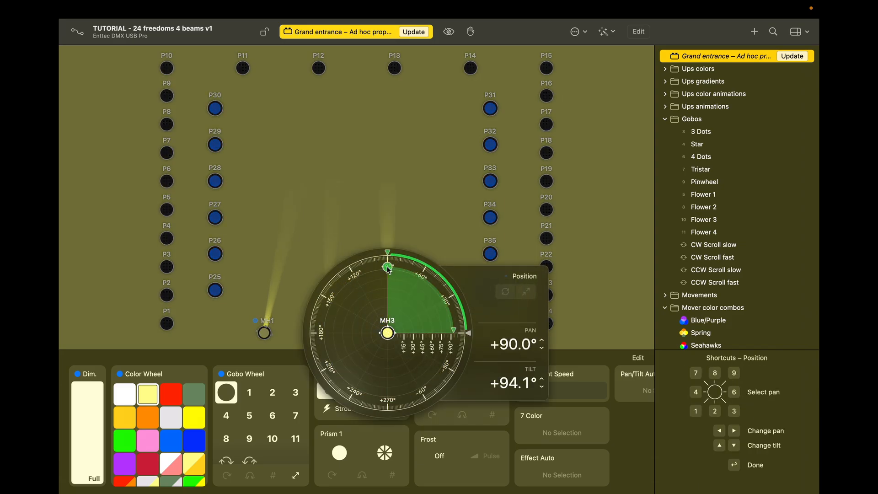
{"action": "left_click", "coordinate": [542, 341]}
{"action": "left_click", "coordinate": [542, 341]}
{"action": "left_click", "coordinate": [541, 341]}
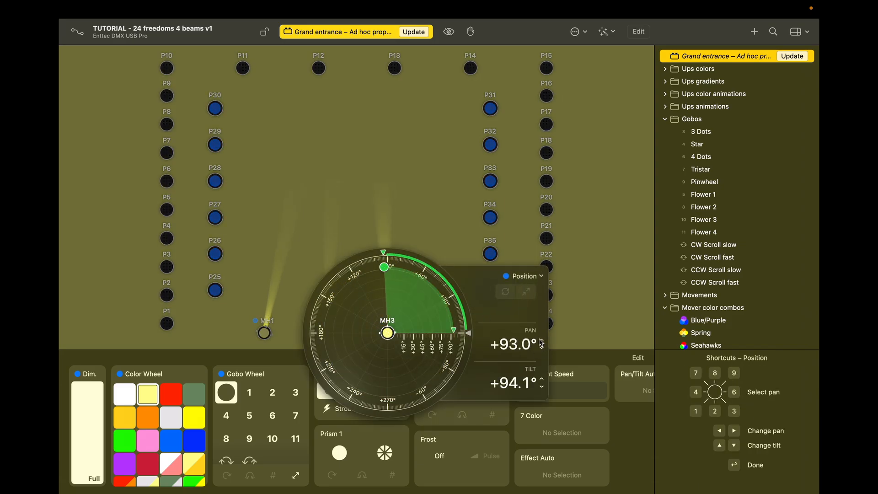
{"action": "key", "text": "Return"}
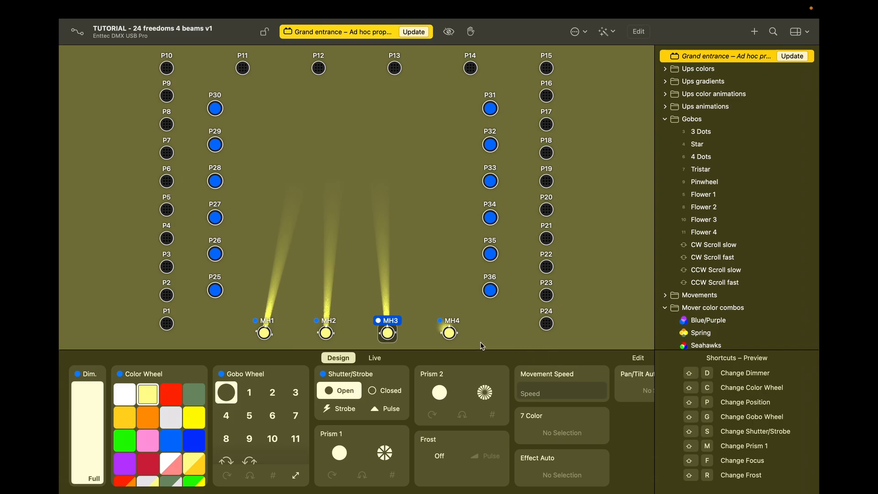
Step: Angle MH4 to about +98° pan and update the Grand entrance cue with the beams
{"action": "left_click", "coordinate": [454, 336]}
{"action": "left_click", "coordinate": [453, 336]}
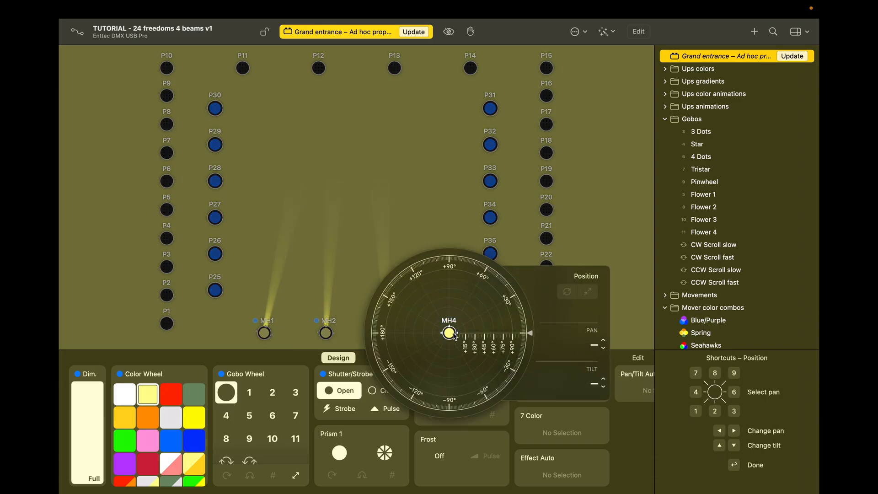
{"action": "left_click", "coordinate": [450, 272]}
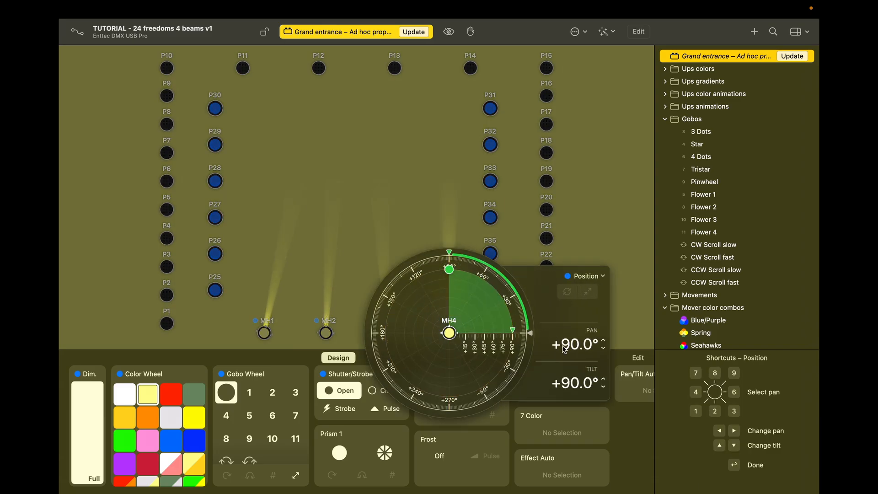
{"action": "left_click", "coordinate": [604, 340]}
{"action": "left_click", "coordinate": [603, 340]}
{"action": "left_click", "coordinate": [604, 341]}
{"action": "left_click", "coordinate": [603, 341]}
{"action": "left_click", "coordinate": [604, 341]}
{"action": "left_click", "coordinate": [604, 341]}
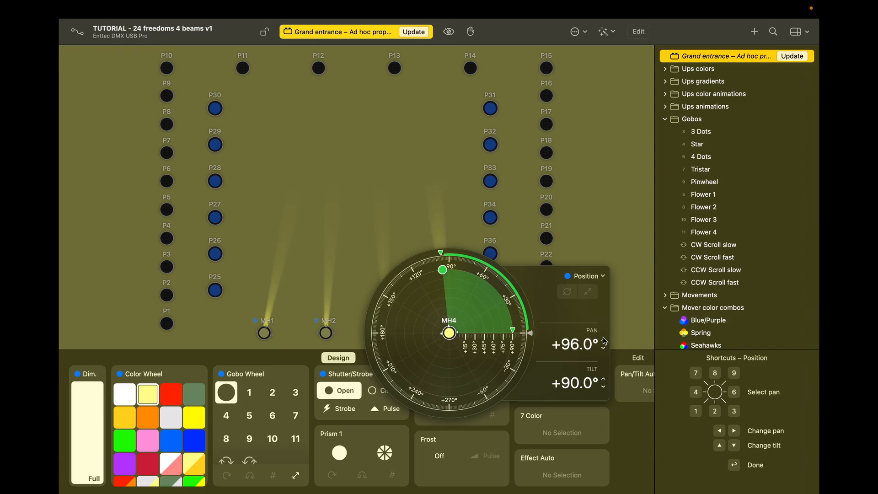
{"action": "left_click", "coordinate": [604, 340]}
{"action": "left_click", "coordinate": [604, 340]}
{"action": "key", "text": "Return"}
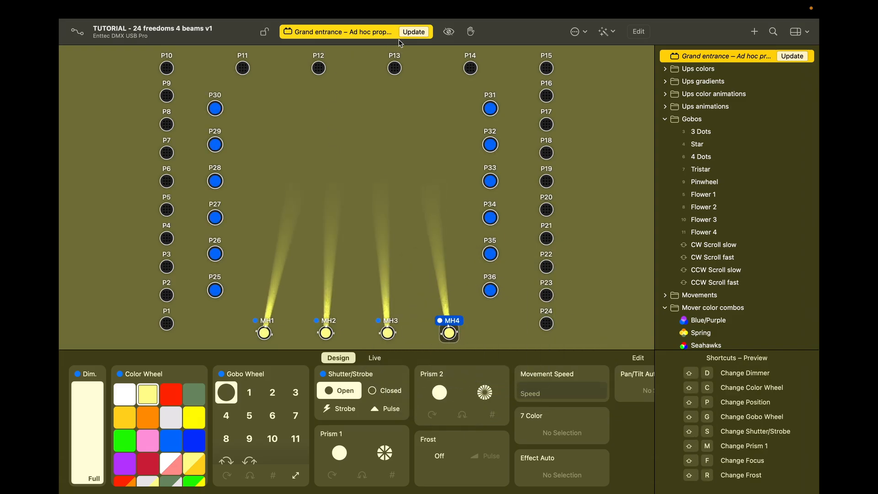
{"action": "left_click", "coordinate": [414, 32]}
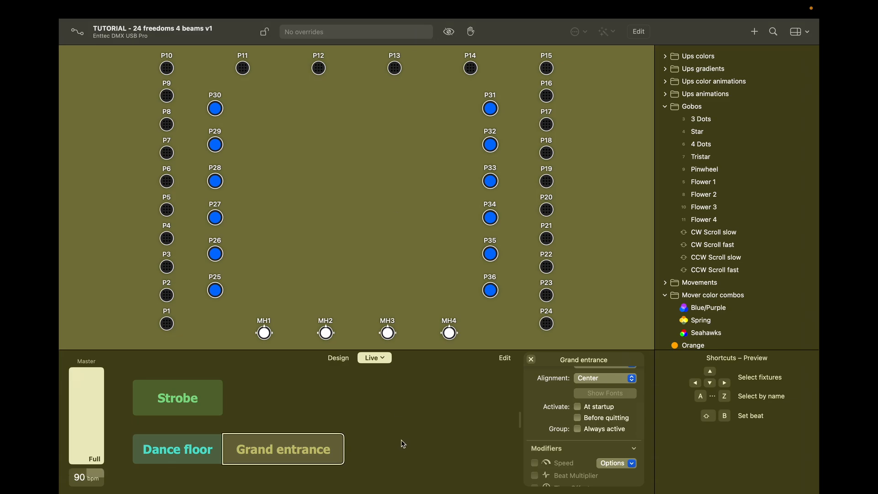
Step: Toggle the Grand entrance and Dance floor cues on and off to test them
{"action": "left_click", "coordinate": [305, 450]}
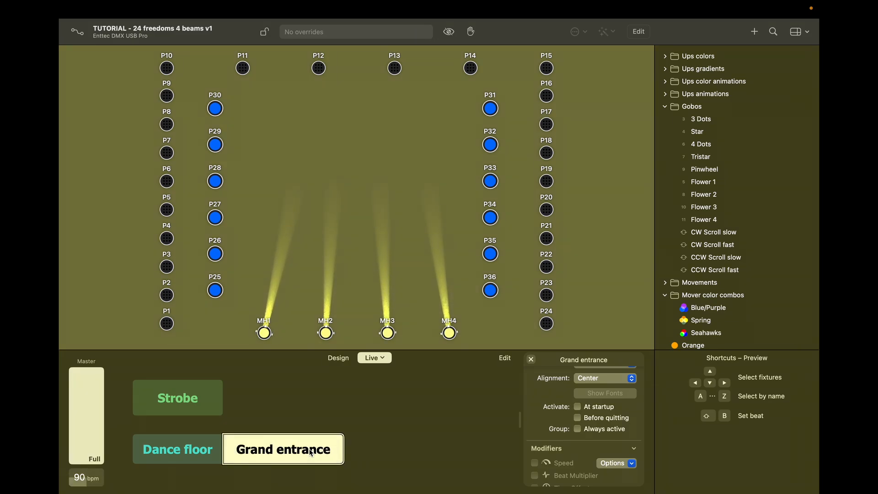
{"action": "left_click", "coordinate": [309, 450]}
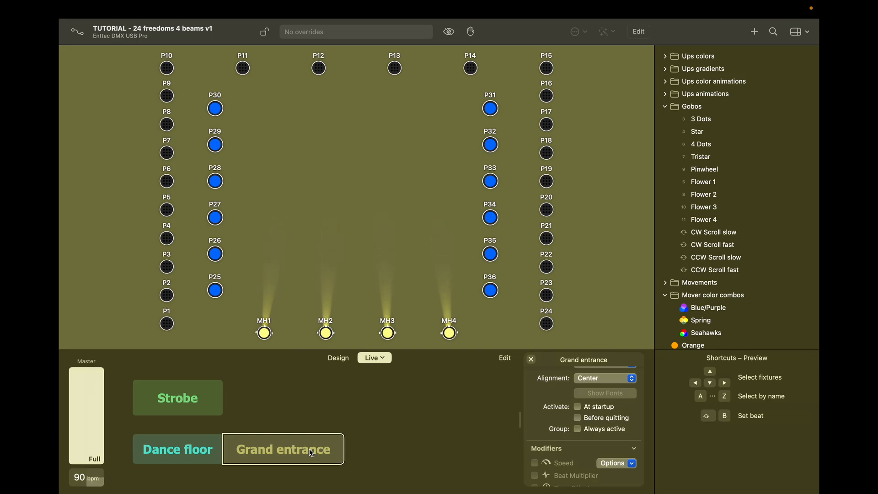
{"action": "left_click", "coordinate": [178, 448]}
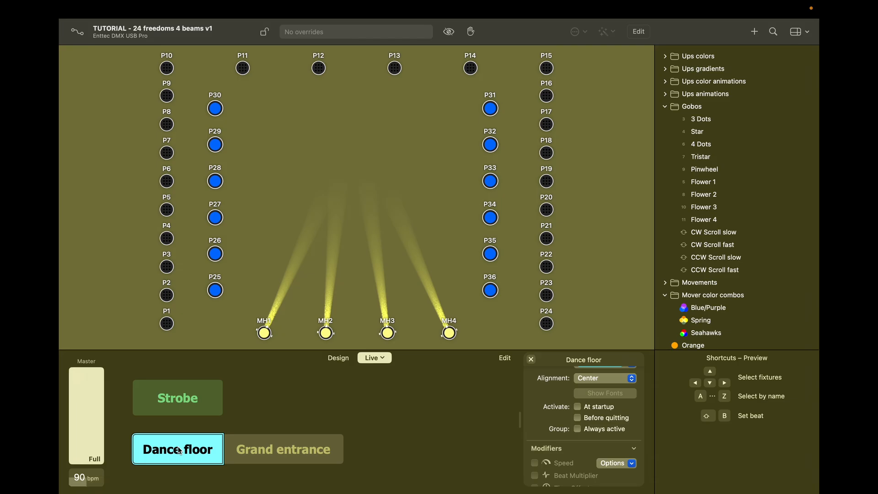
{"action": "left_click", "coordinate": [284, 451]}
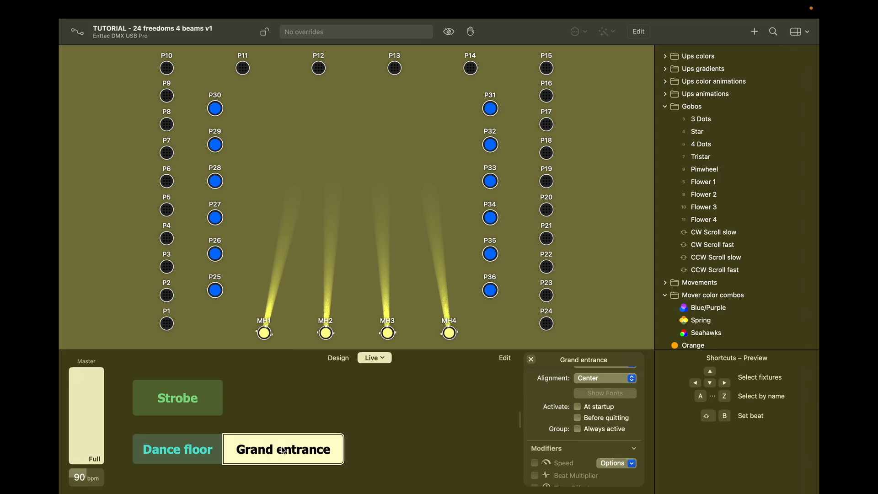
{"action": "left_click", "coordinate": [148, 440]}
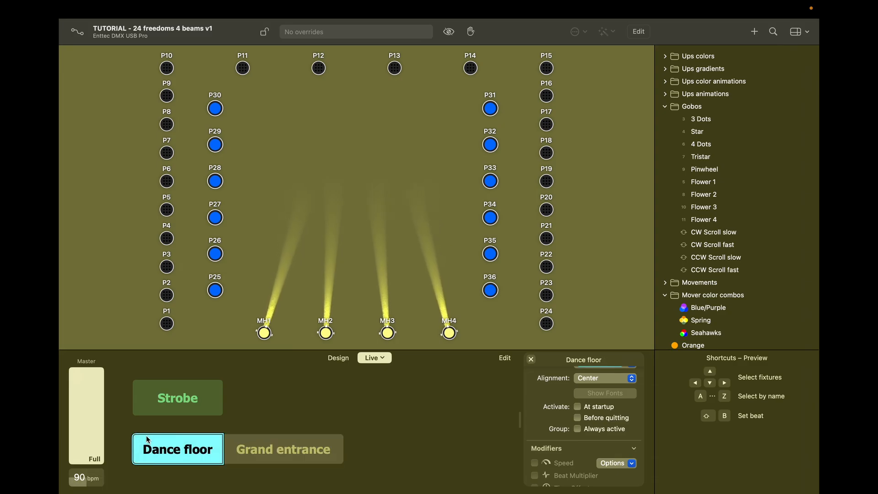
{"action": "left_click", "coordinate": [163, 453]}
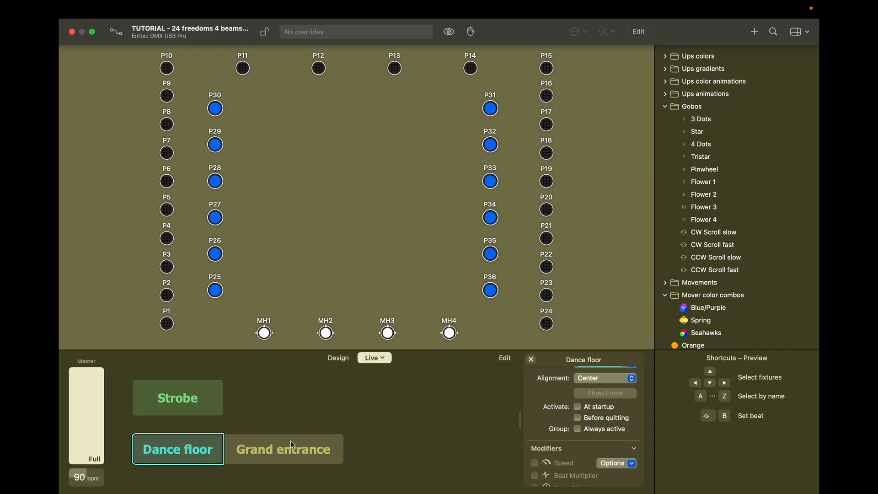
Step: Add a new Cue 1 button to the Live page and enlarge it to match the others
{"action": "left_click", "coordinate": [505, 357]}
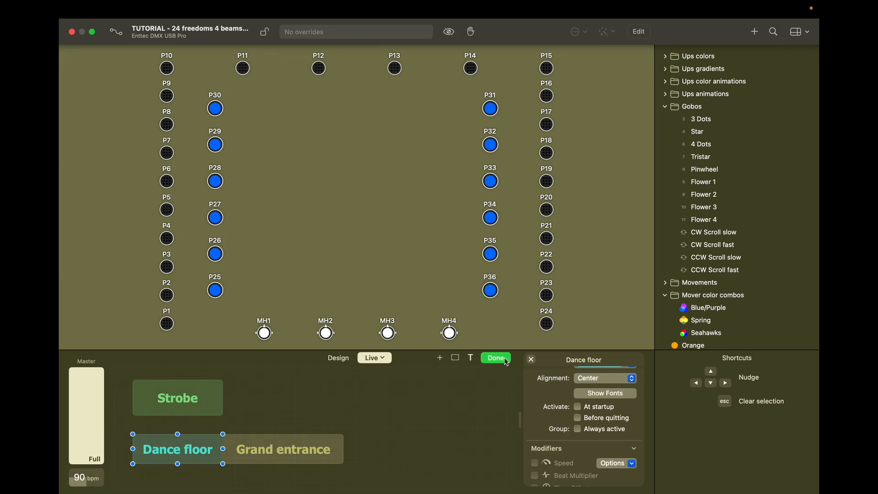
{"action": "right_click", "coordinate": [272, 395]}
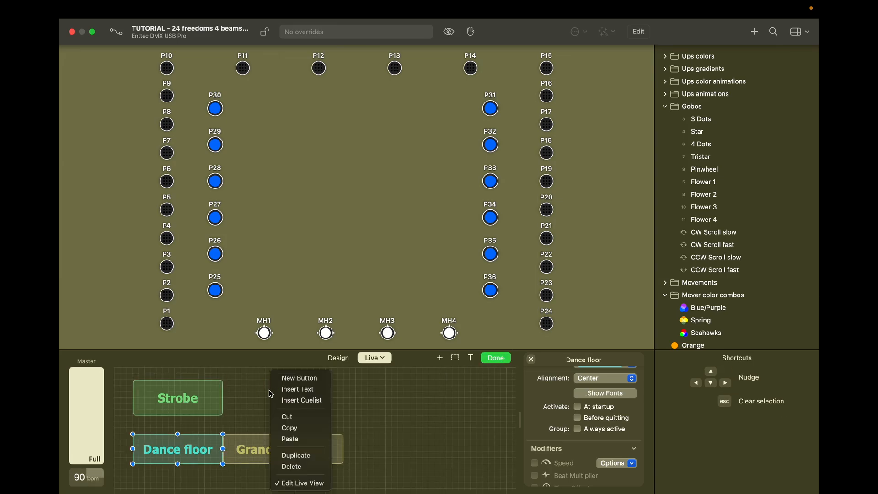
{"action": "left_click", "coordinate": [291, 379]}
{"action": "key", "text": "Return"}
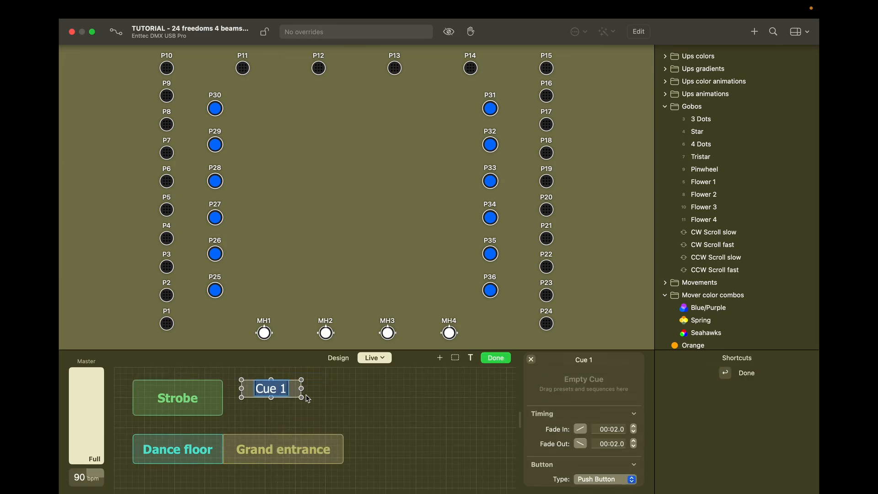
{"action": "left_click_drag", "start_coordinate": [302, 398], "coordinate": [332, 416]}
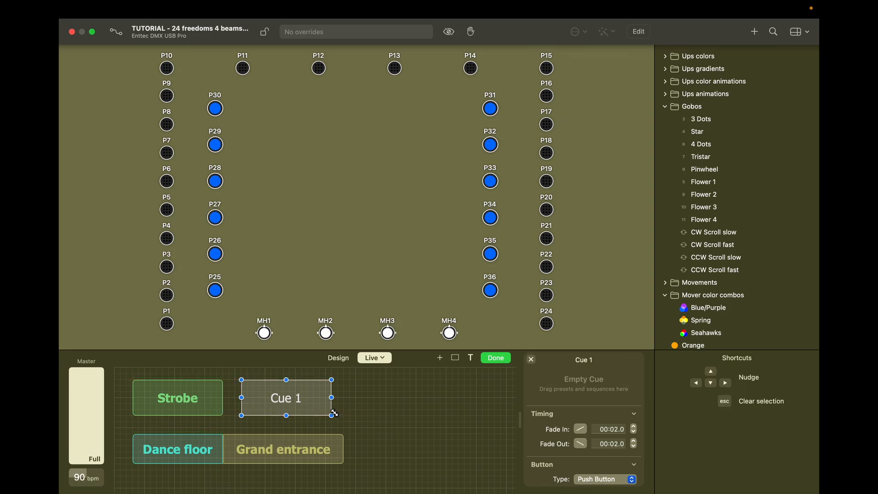
Step: Rename the Cue 1 button to 'Magic look'
{"action": "double_click", "coordinate": [275, 402]}
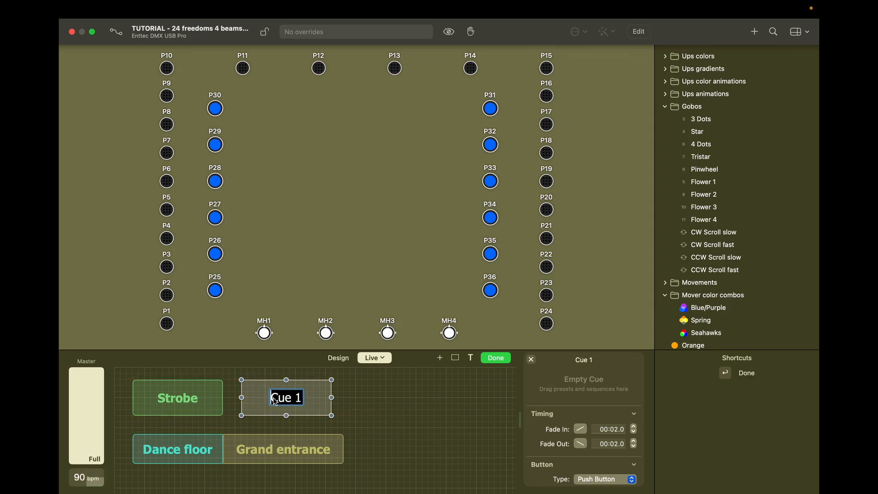
{"action": "type", "text": "M"}
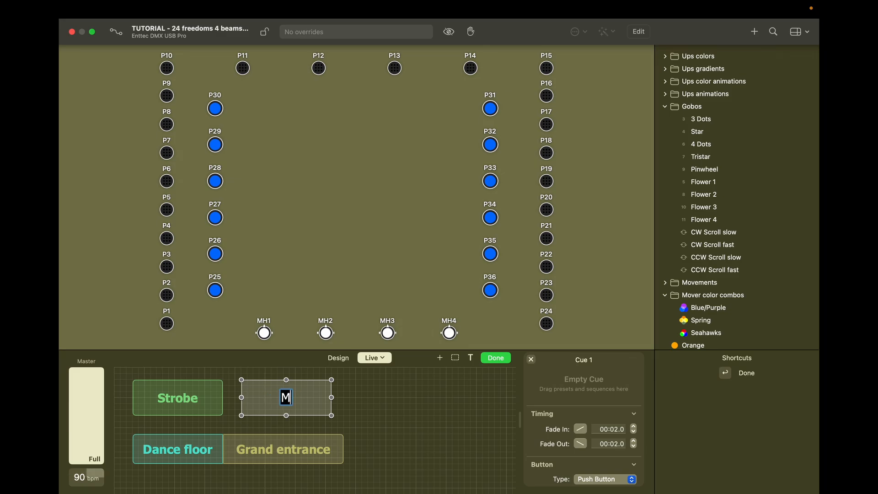
{"action": "type", "text": "agic look"}
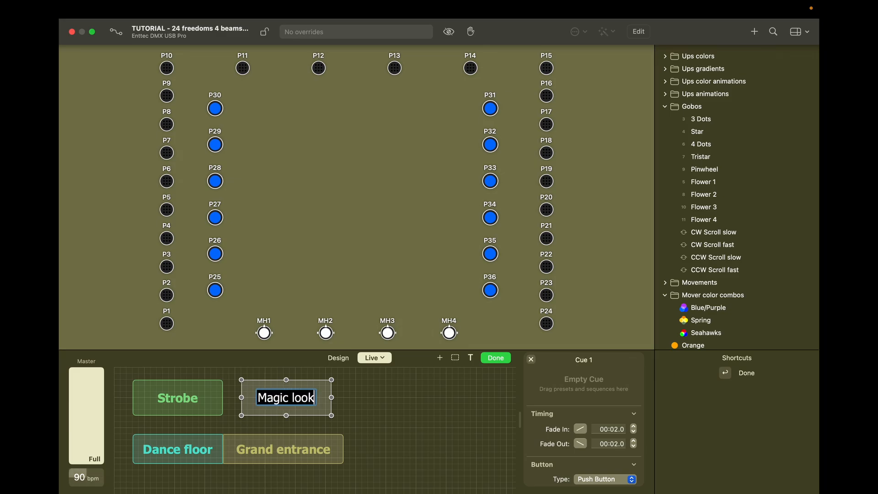
{"action": "key", "text": "Return"}
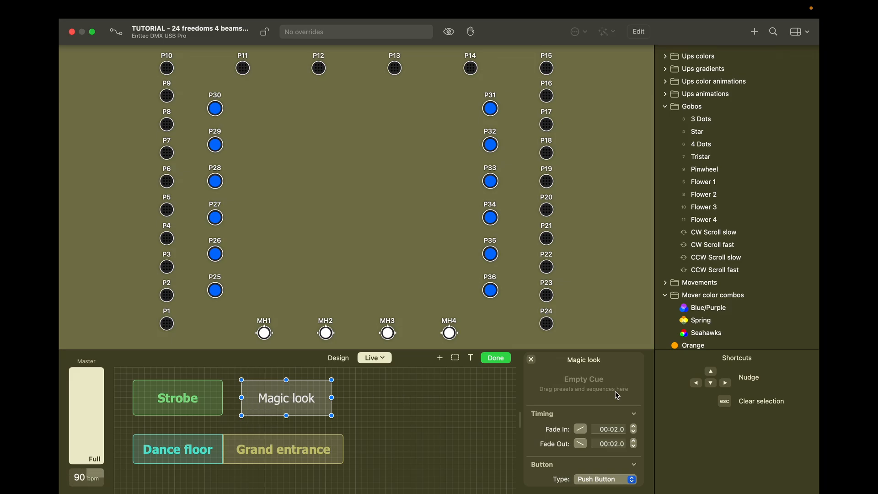
{"action": "scroll", "coordinate": [616, 391], "scroll_direction": "down", "scroll_amount": 1}
{"action": "scroll", "coordinate": [612, 398], "scroll_direction": "down", "scroll_amount": 5}
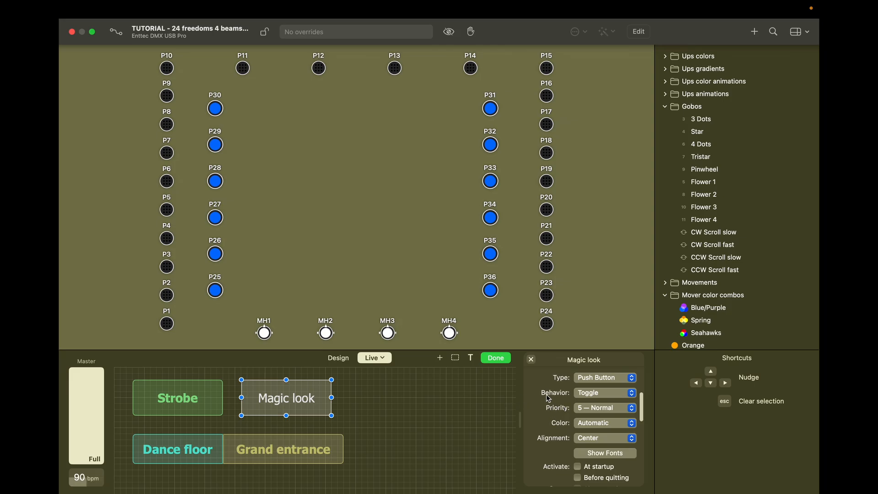
Step: Give Magic look priority 9 — Highest, a lavender colour and a bold label font
{"action": "left_click", "coordinate": [592, 408]}
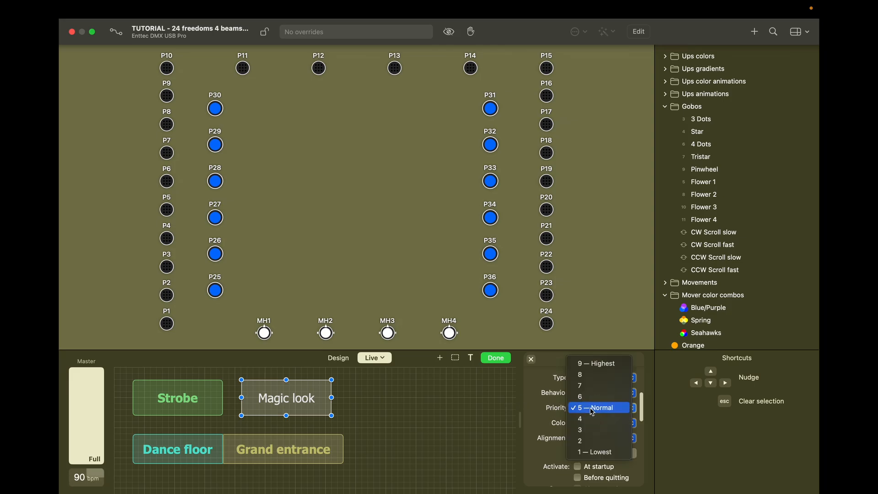
{"action": "left_click", "coordinate": [595, 362]}
{"action": "scroll", "coordinate": [562, 402], "scroll_direction": "down", "scroll_amount": 3}
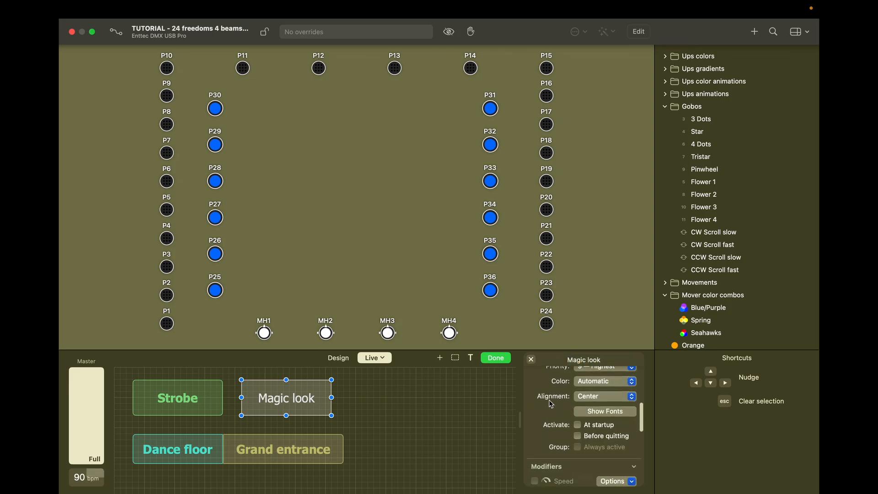
{"action": "scroll", "coordinate": [581, 403], "scroll_direction": "up", "scroll_amount": 2}
{"action": "left_click", "coordinate": [594, 402]}
{"action": "scroll", "coordinate": [592, 399], "scroll_direction": "down", "scroll_amount": 3}
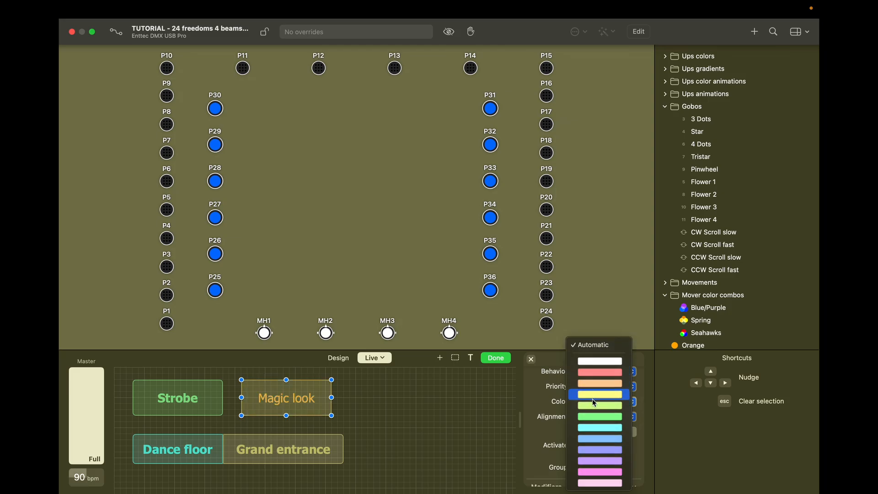
{"action": "left_click", "coordinate": [601, 455]}
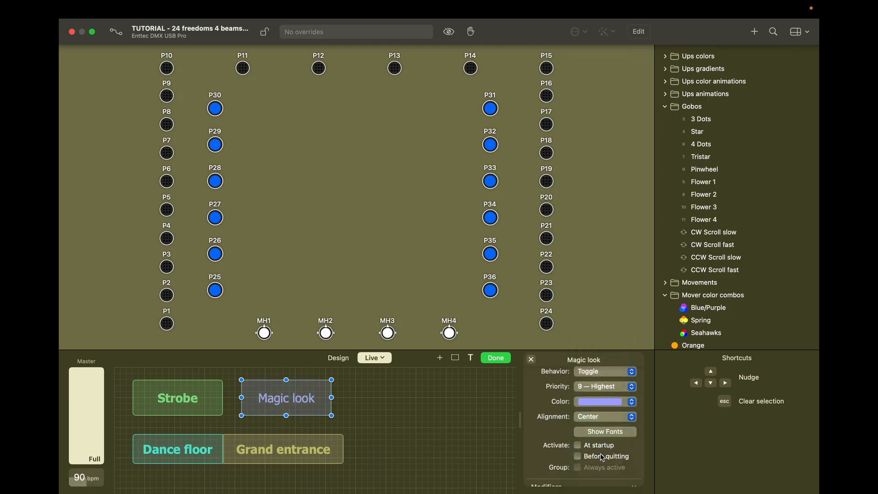
{"action": "left_click", "coordinate": [592, 432]}
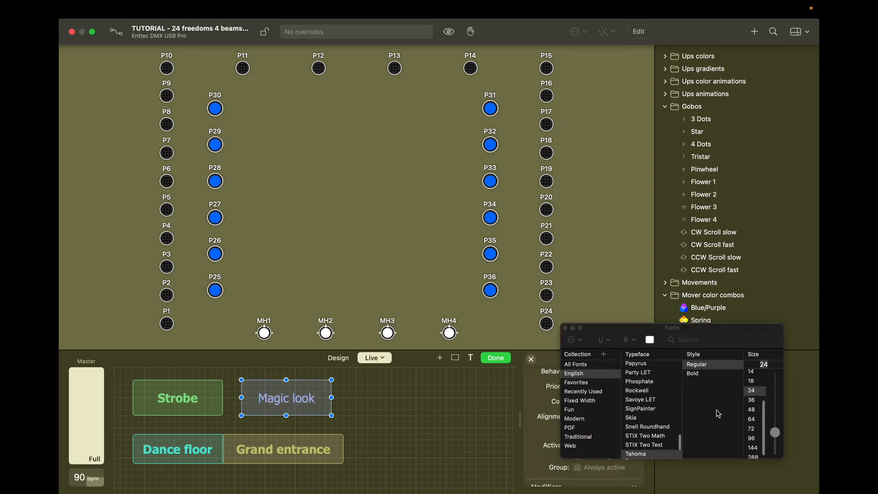
{"action": "left_click", "coordinate": [696, 374]}
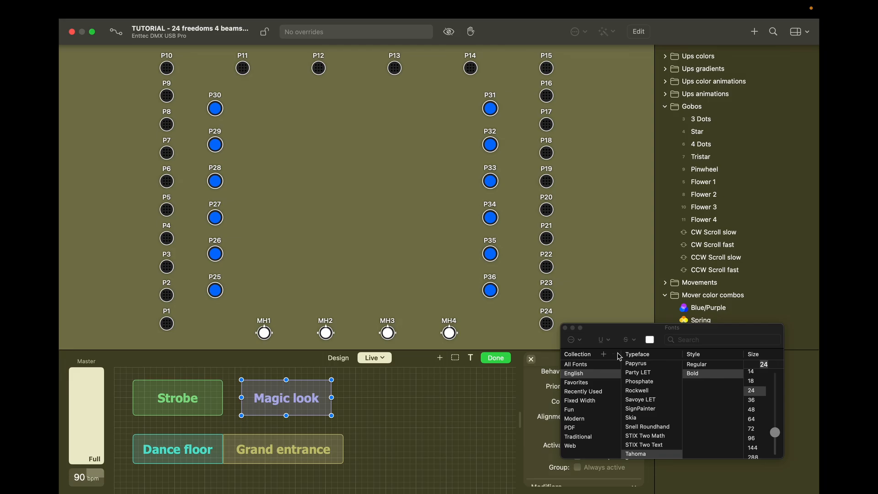
{"action": "left_click", "coordinate": [566, 328]}
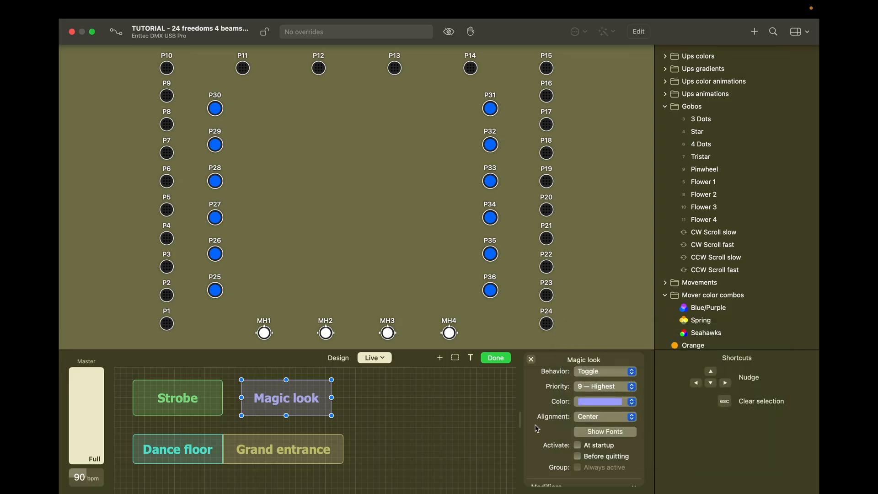
Step: In Magic look's ad hoc properties, set outer pars P1–P24 to full purple at 267°
{"action": "right_click", "coordinate": [317, 401]}
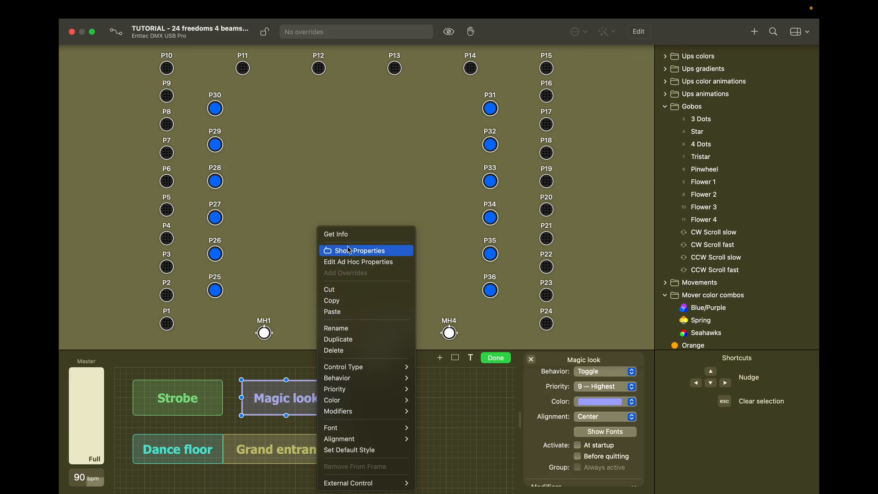
{"action": "left_click", "coordinate": [347, 263]}
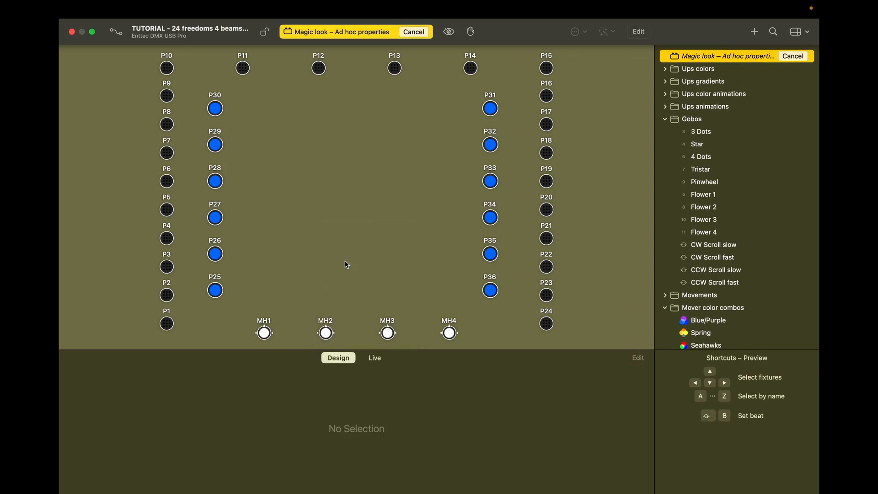
{"action": "double_click", "coordinate": [167, 324]}
{"action": "left_click", "coordinate": [92, 406]}
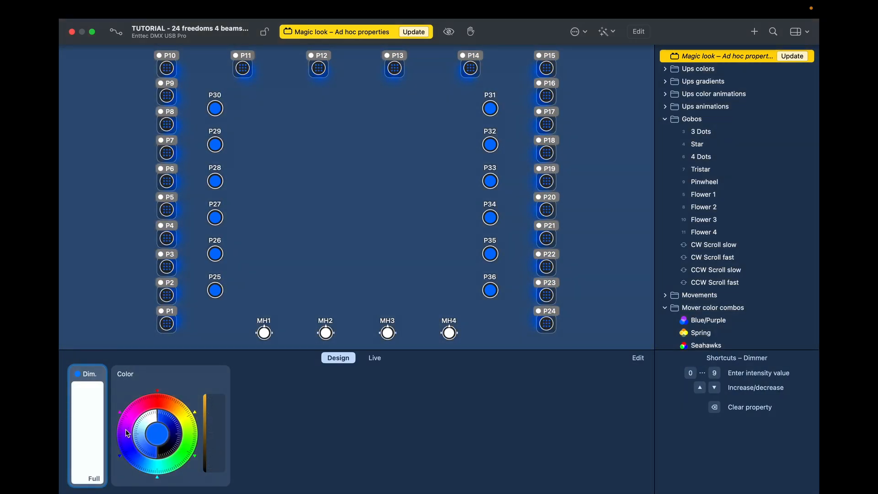
{"action": "left_click", "coordinate": [126, 430]}
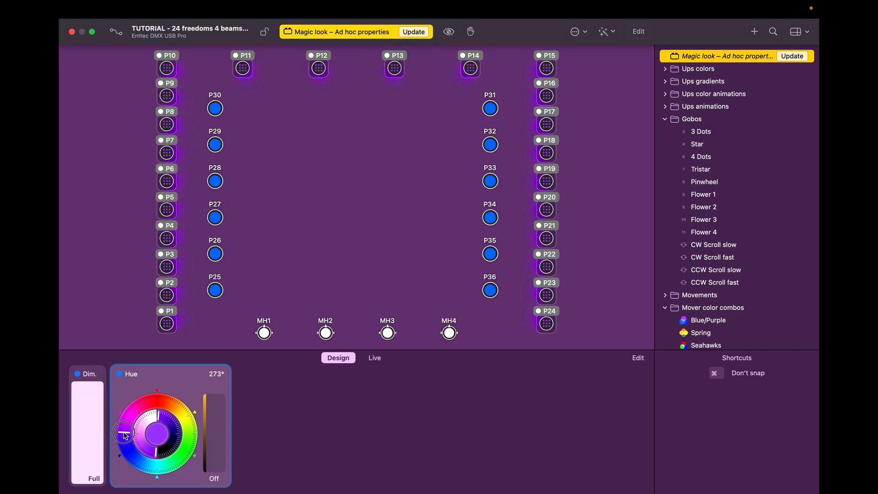
{"action": "left_click_drag", "start_coordinate": [125, 435], "coordinate": [125, 439]}
Step: Set beam fixtures P25–P36 to full blue at 226° and update the Magic look cue
{"action": "double_click", "coordinate": [215, 290]}
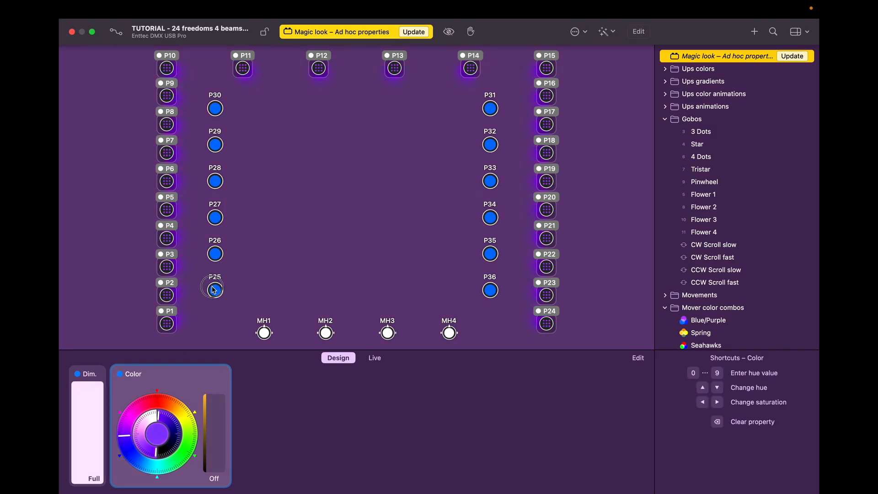
{"action": "left_click_drag", "start_coordinate": [106, 413], "coordinate": [118, 350]}
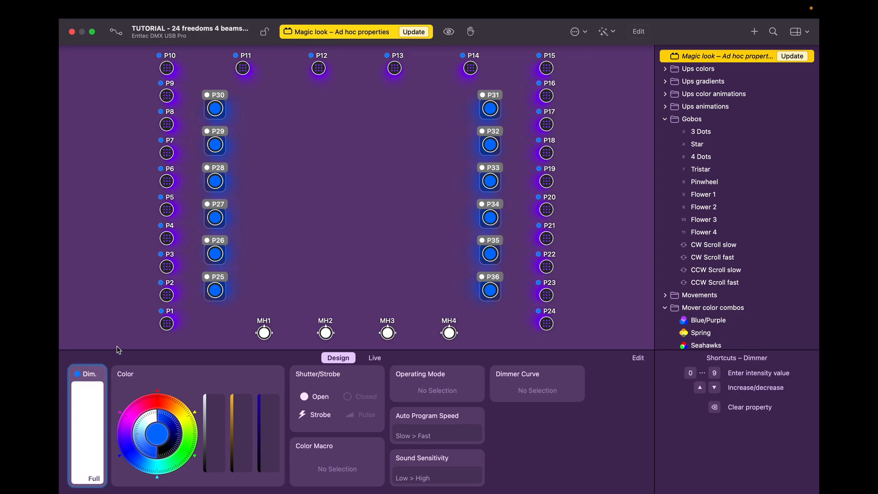
{"action": "left_click_drag", "start_coordinate": [129, 449], "coordinate": [135, 459]}
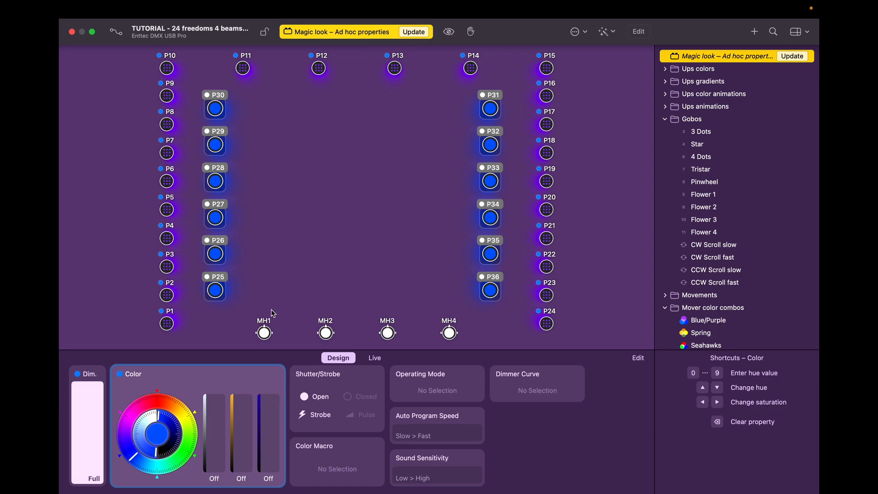
{"action": "left_click", "coordinate": [260, 335]}
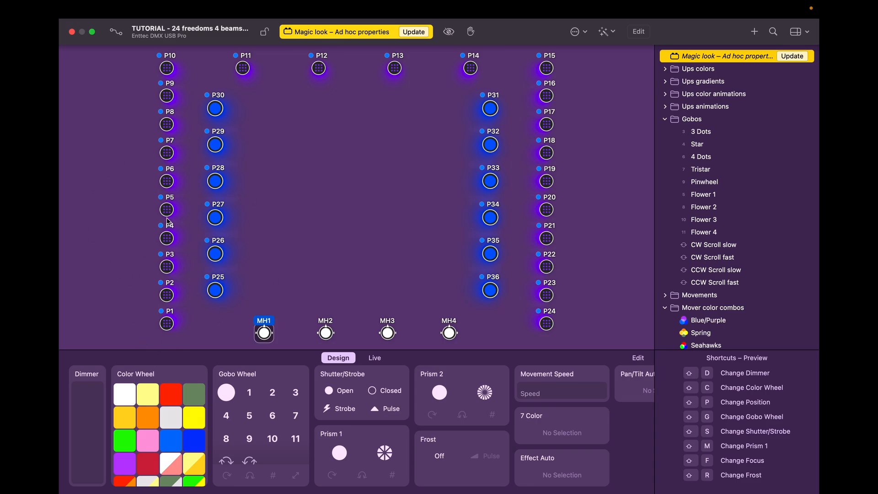
{"action": "left_click", "coordinate": [416, 32]}
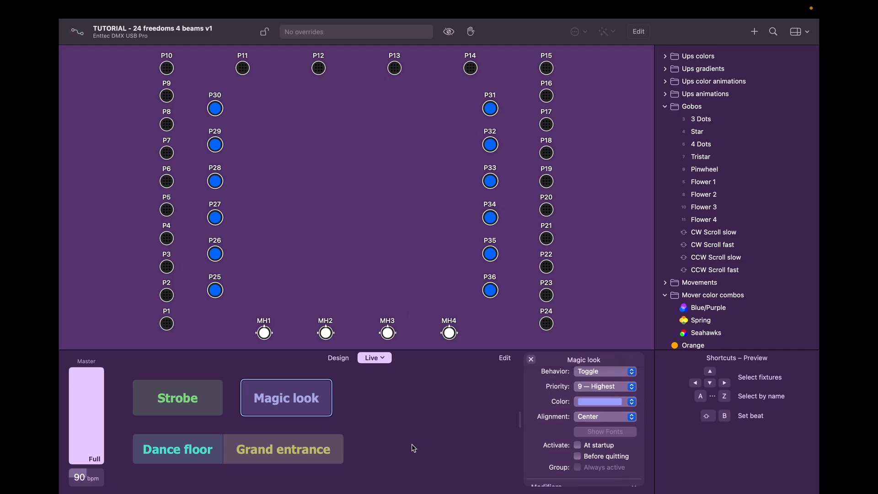
Step: Toggle Magic look, Strobe and Grand entrance cues, leaving Magic look running
{"action": "left_click", "coordinate": [295, 406]}
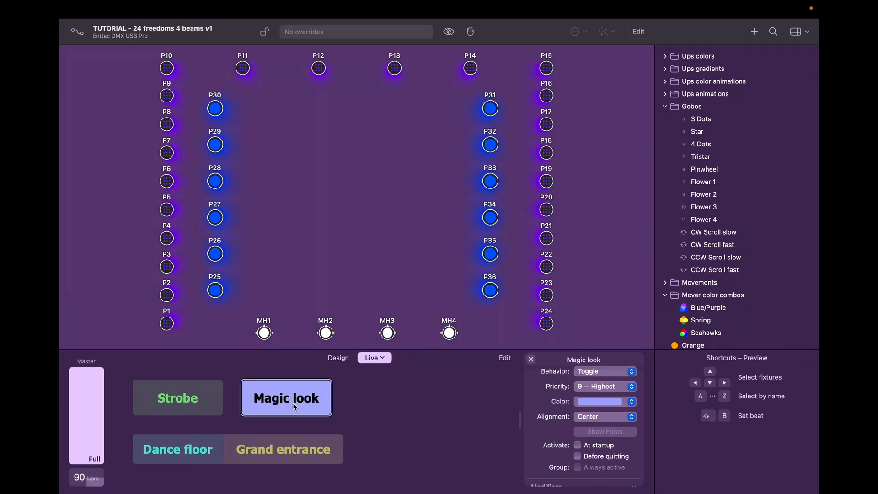
{"action": "left_click", "coordinate": [296, 406]}
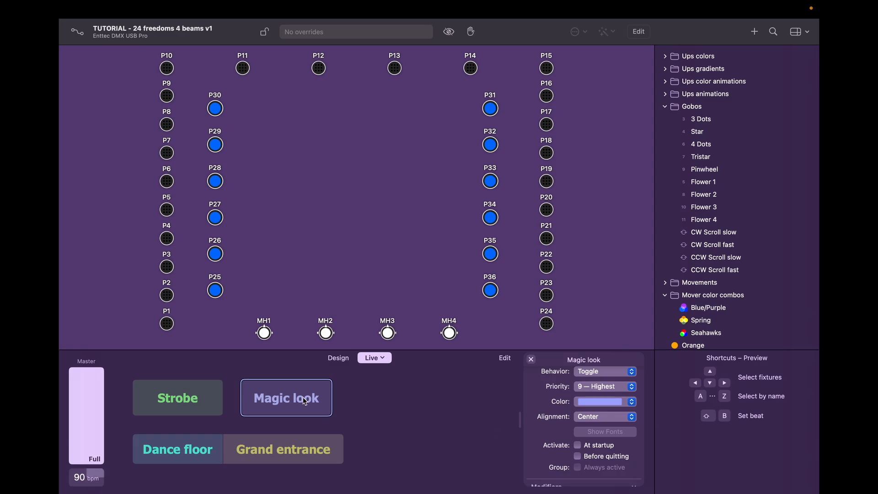
{"action": "left_click", "coordinate": [290, 401]}
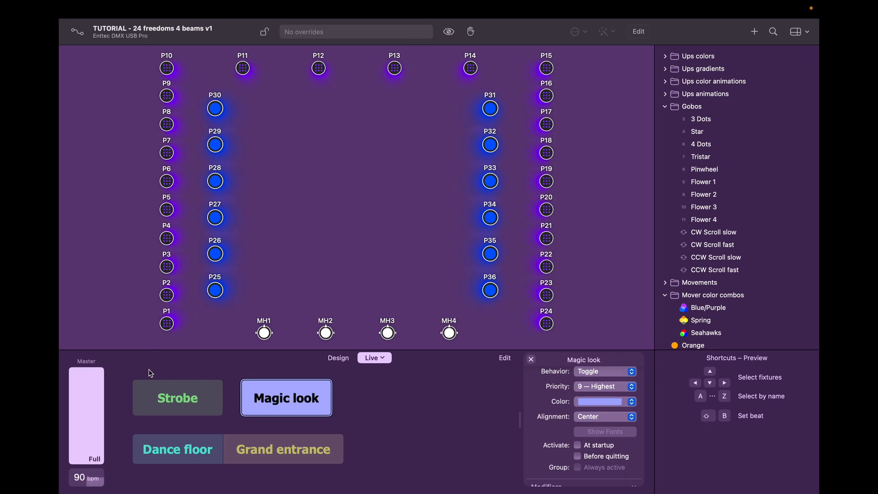
{"action": "left_click", "coordinate": [164, 396]}
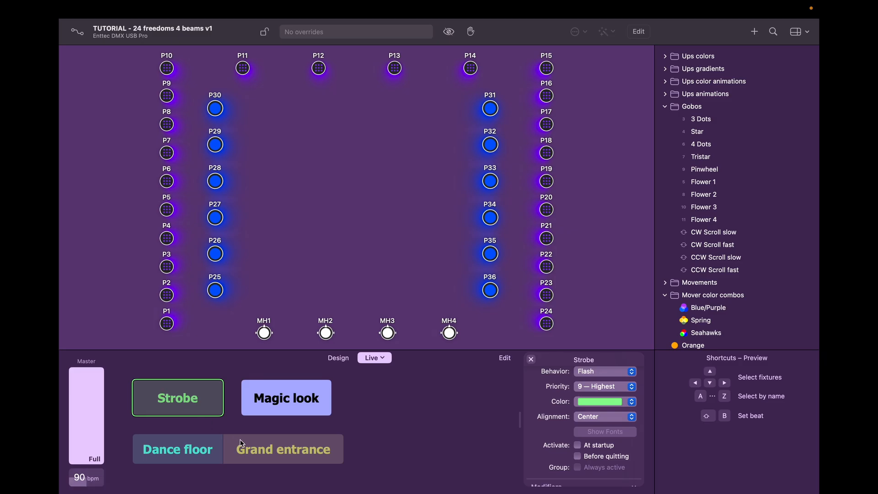
{"action": "left_click", "coordinate": [294, 449]}
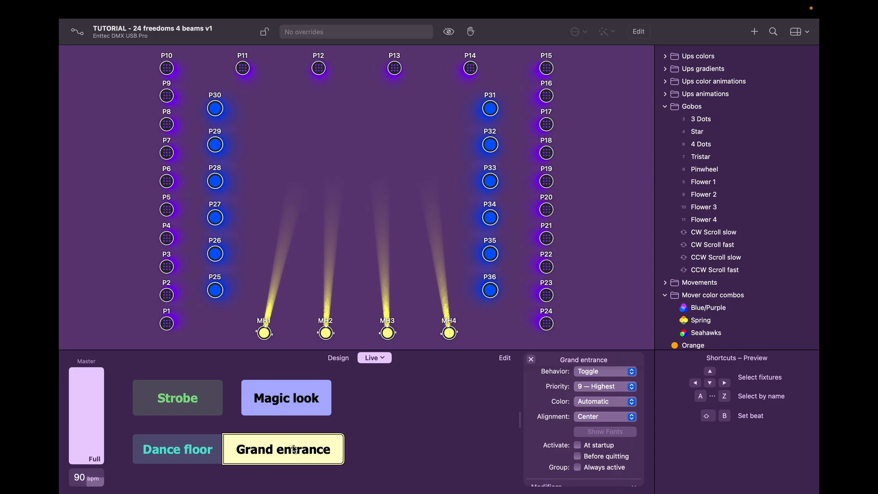
{"action": "left_click", "coordinate": [295, 449]}
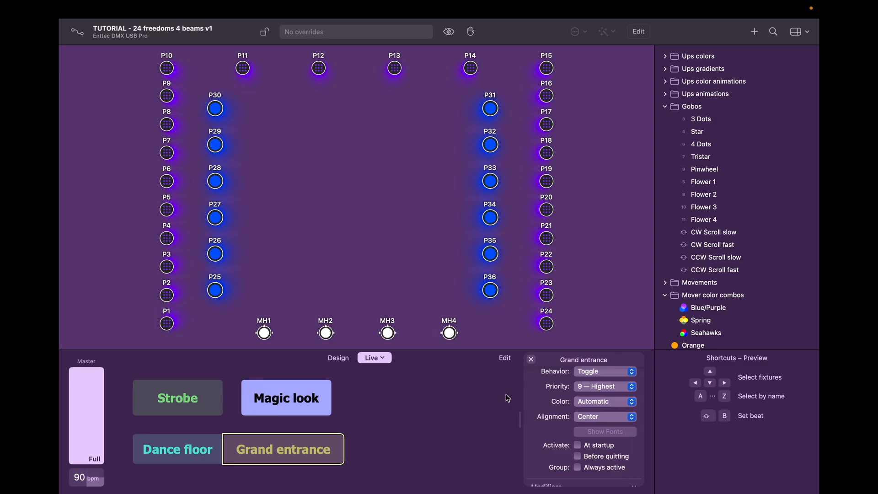
Step: Add a new cue button named BLACKOUT to the Live page and enlarge it
{"action": "left_click", "coordinate": [506, 358]}
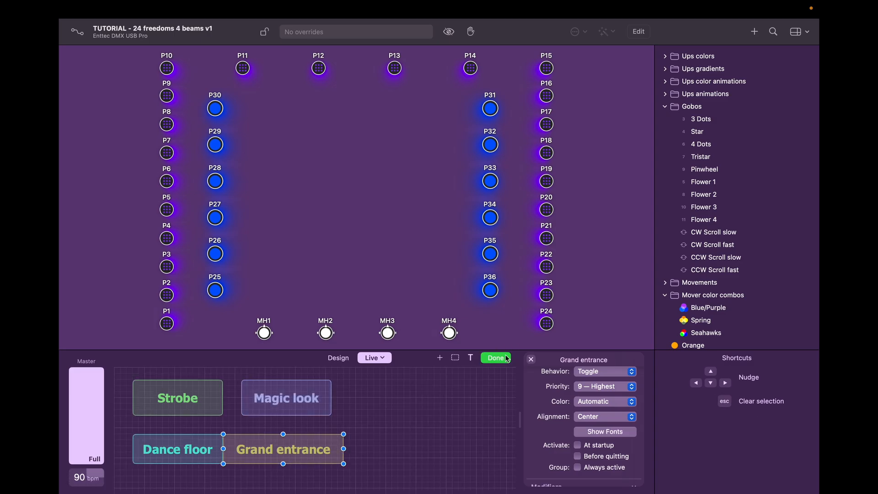
{"action": "right_click", "coordinate": [429, 417]}
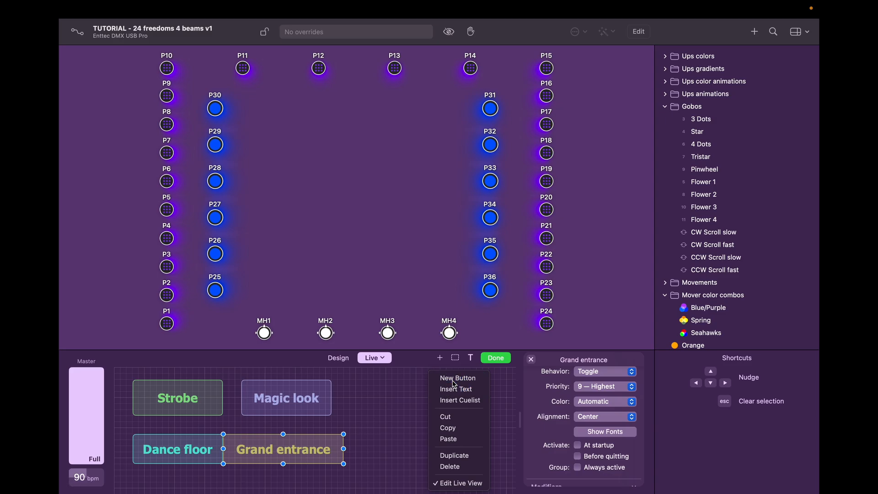
{"action": "left_click", "coordinate": [446, 401]}
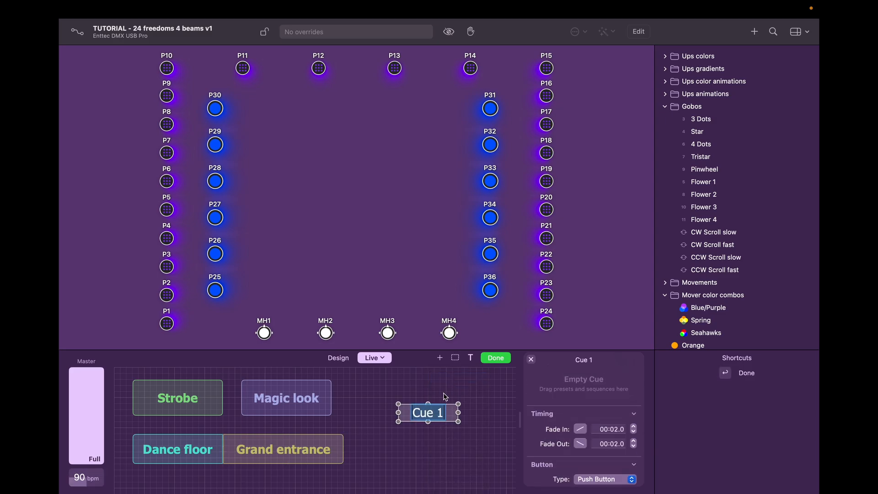
{"action": "type", "text": "B"}
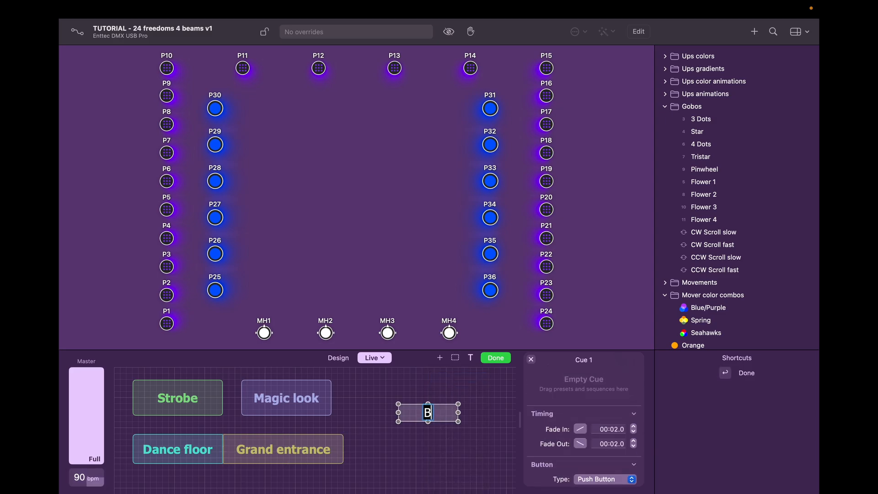
{"action": "type", "text": "LACKOU"}
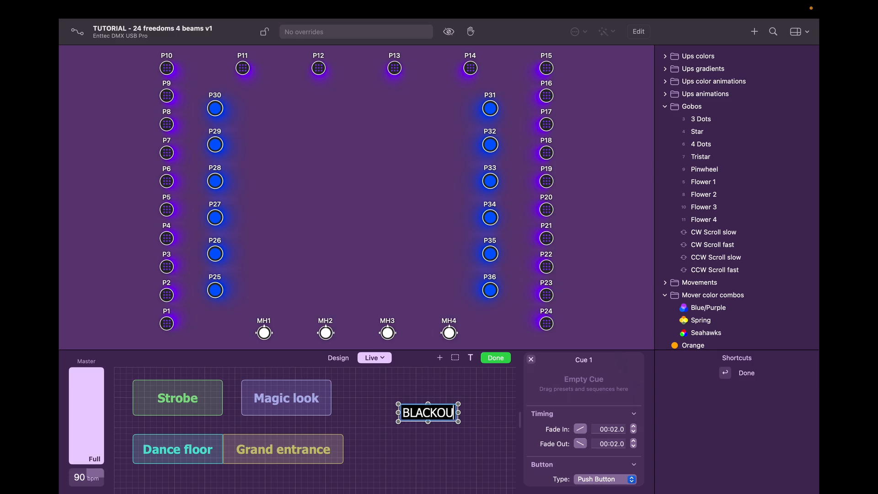
{"action": "type", "text": "T"}
{"action": "left_click_drag", "start_coordinate": [458, 422], "coordinate": [489, 446]}
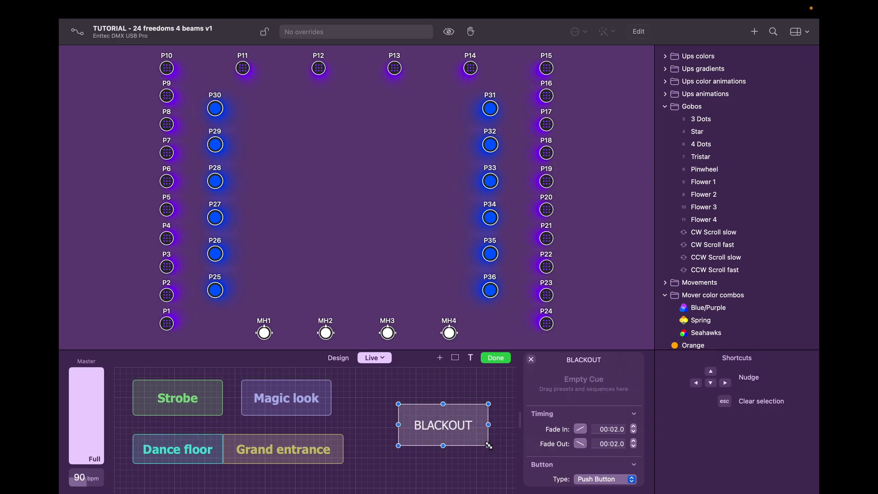
{"action": "scroll", "coordinate": [573, 409], "scroll_direction": "down", "scroll_amount": 3}
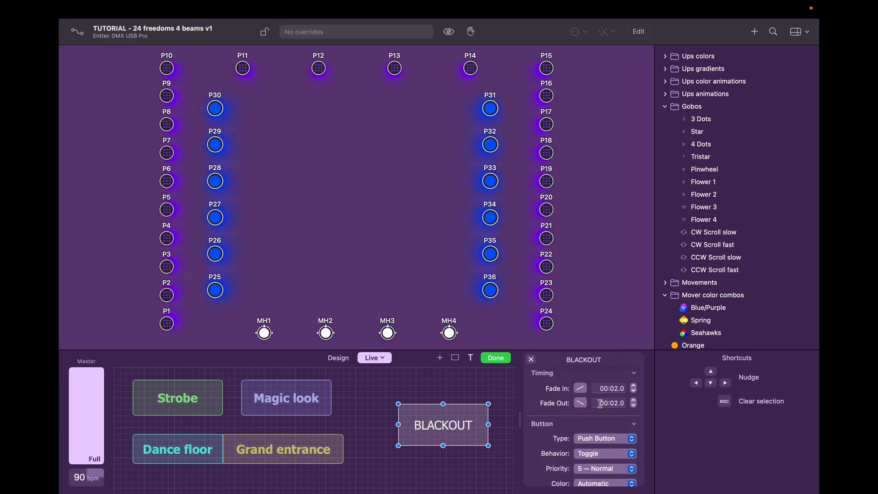
Step: Set the BLACKOUT button to priority 9 — Highest with a bold label
{"action": "scroll", "coordinate": [551, 423], "scroll_direction": "down", "scroll_amount": 3}
{"action": "scroll", "coordinate": [547, 429], "scroll_direction": "down", "scroll_amount": 2}
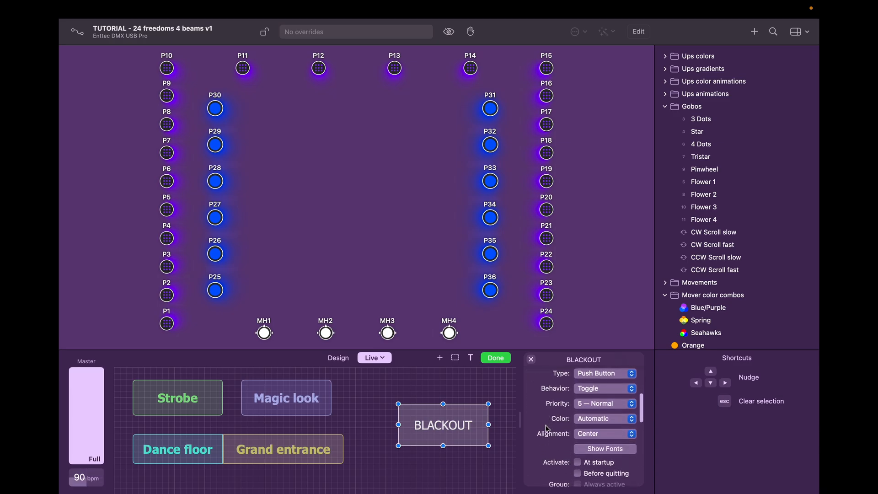
{"action": "left_click", "coordinate": [594, 403]}
{"action": "left_click", "coordinate": [602, 361]}
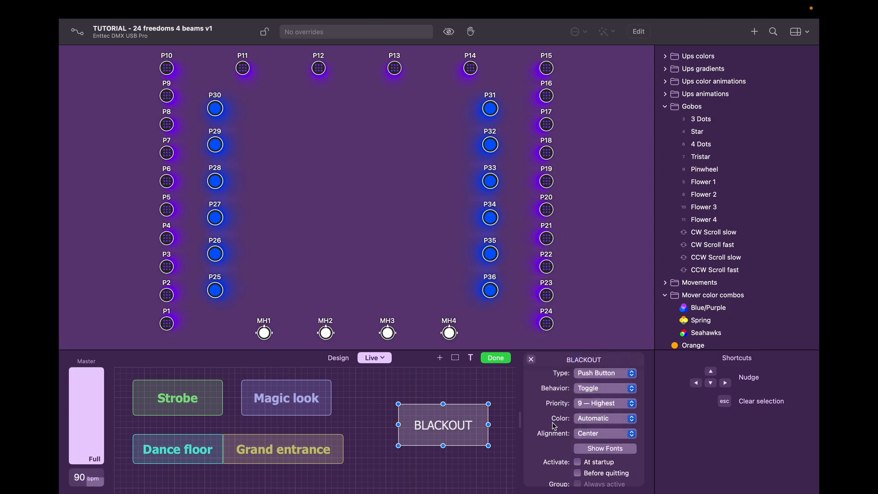
{"action": "left_click", "coordinate": [593, 448]}
{"action": "left_click", "coordinate": [693, 374]}
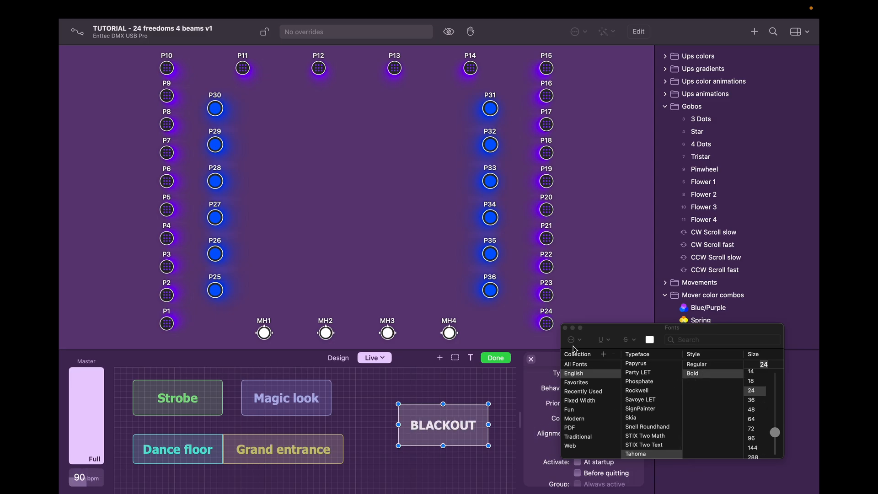
{"action": "left_click", "coordinate": [565, 329]}
Step: Make BLACKOUT red and open its ad hoc properties for editing
{"action": "scroll", "coordinate": [546, 390], "scroll_direction": "down", "scroll_amount": 4}
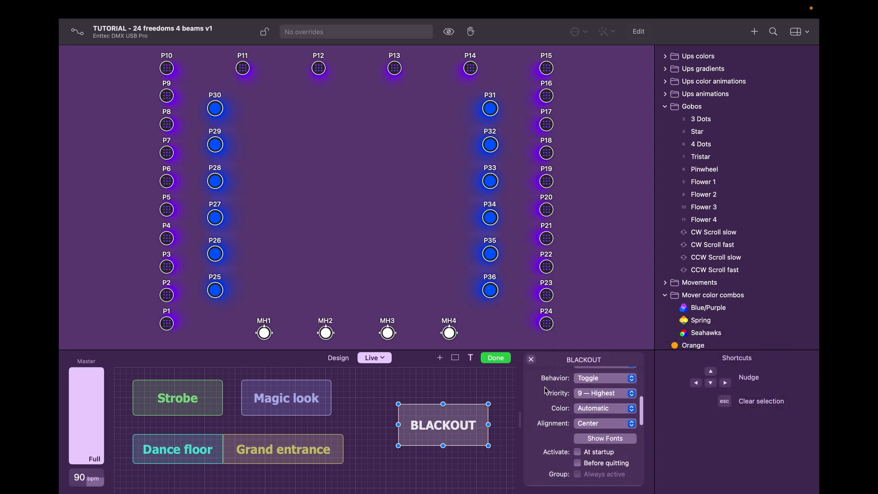
{"action": "scroll", "coordinate": [546, 390], "scroll_direction": "up", "scroll_amount": 4}
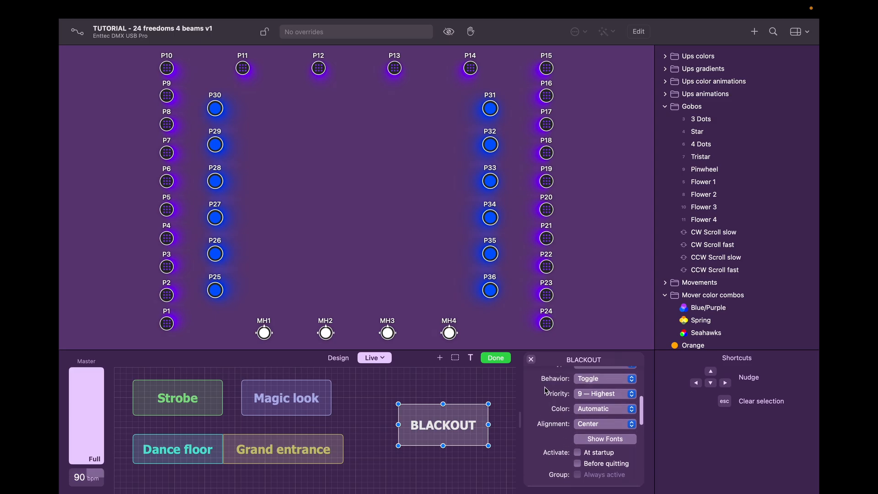
{"action": "left_click", "coordinate": [604, 411]}
{"action": "left_click", "coordinate": [599, 442]}
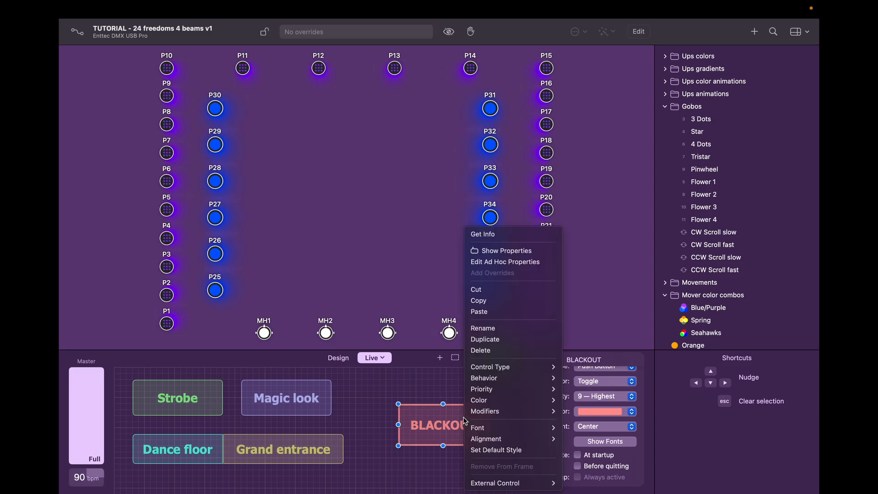
{"action": "right_click", "coordinate": [463, 417]}
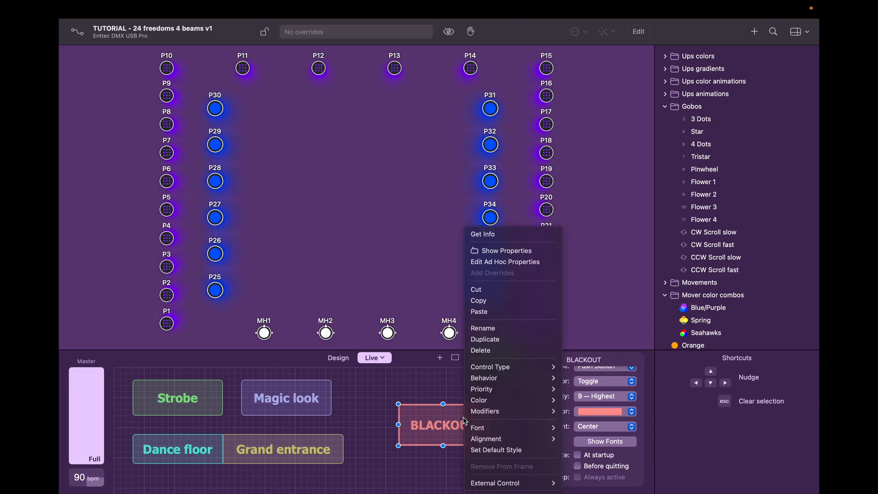
{"action": "left_click", "coordinate": [503, 262]}
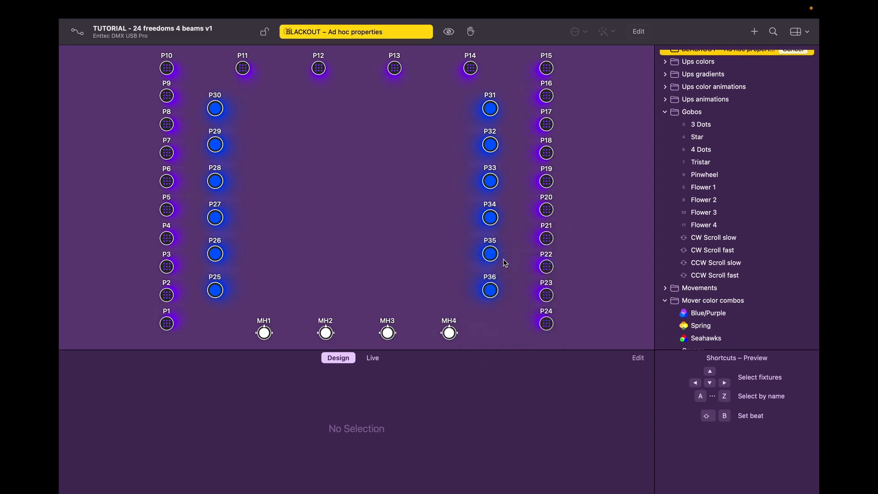
Step: Set the dimmers of outer fixtures P1–P24 and beams P25–P36 to Off
{"action": "left_click", "coordinate": [169, 322]}
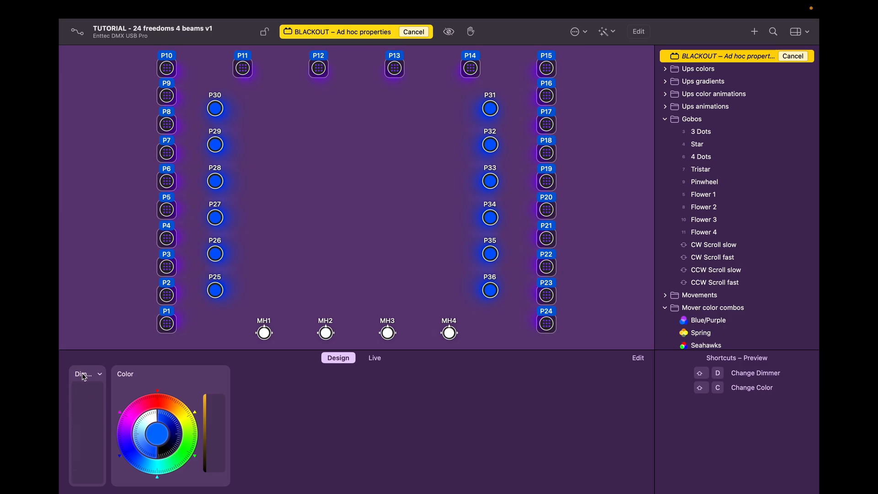
{"action": "left_click_drag", "start_coordinate": [85, 385], "coordinate": [94, 492]}
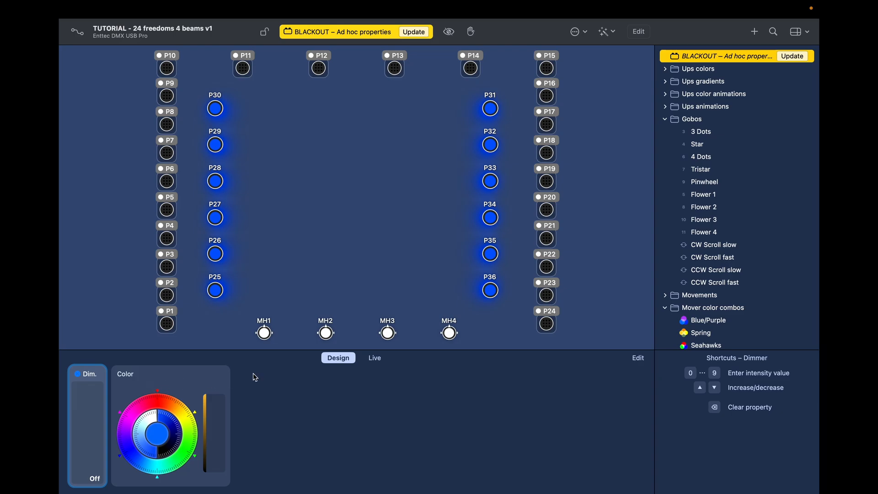
{"action": "double_click", "coordinate": [218, 290]}
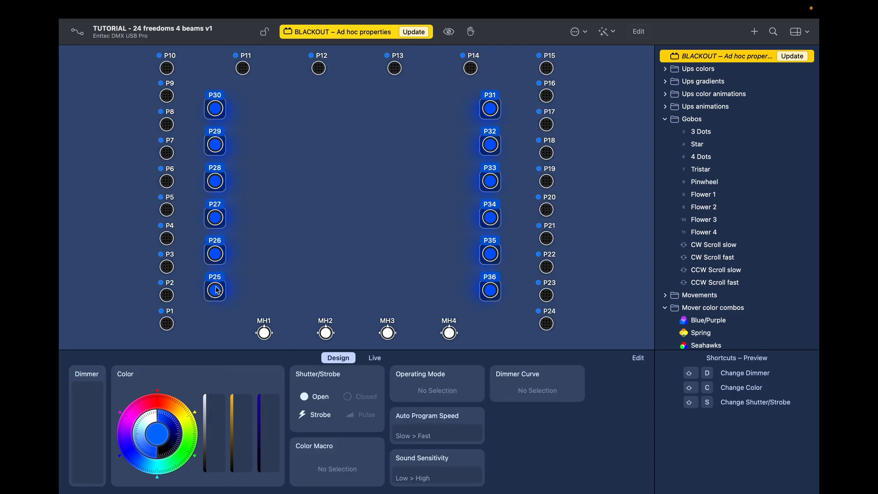
{"action": "left_click_drag", "start_coordinate": [86, 413], "coordinate": [95, 491]}
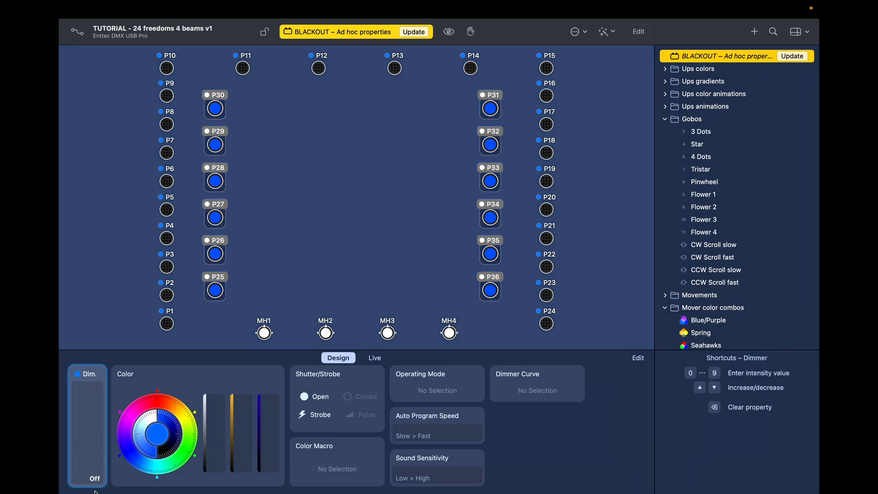
{"action": "left_click", "coordinate": [89, 377]}
{"action": "left_click", "coordinate": [91, 378]}
{"action": "left_click", "coordinate": [363, 402]}
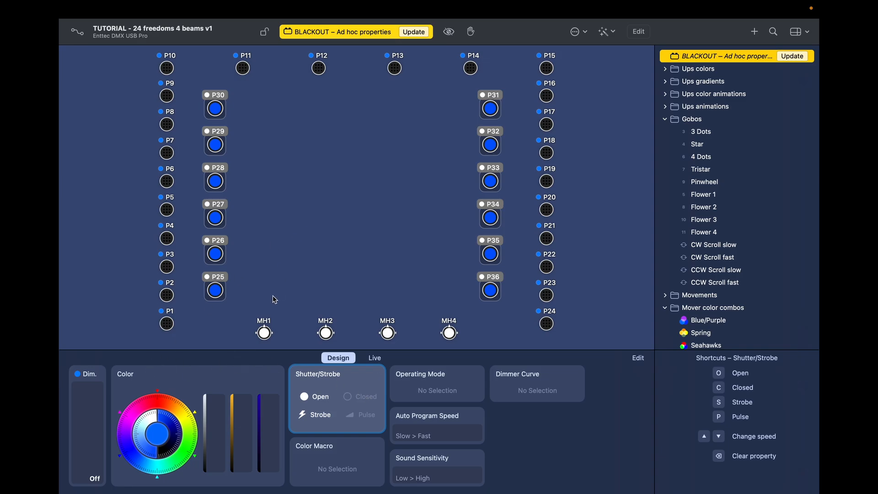
Step: Set MH1 to dimmer Off, white, open gobo and prisms, shutter Closed, and update BLACKOUT
{"action": "left_click", "coordinate": [264, 329]}
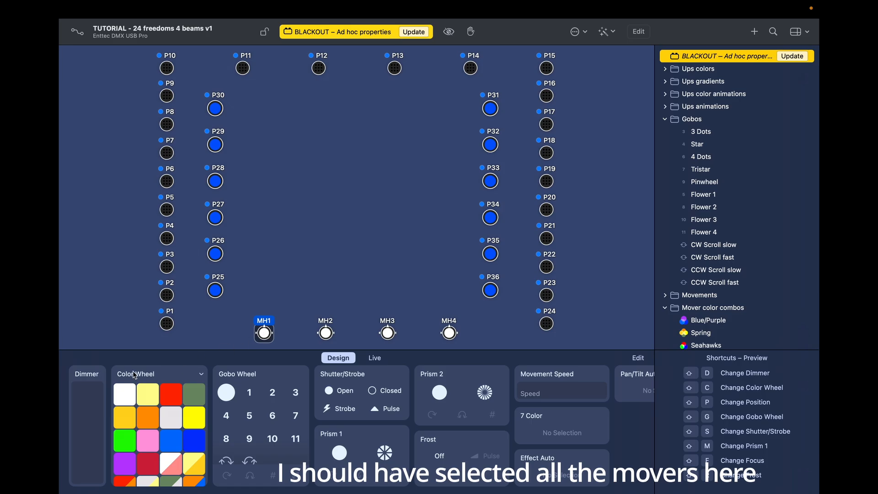
{"action": "left_click_drag", "start_coordinate": [88, 393], "coordinate": [96, 493]}
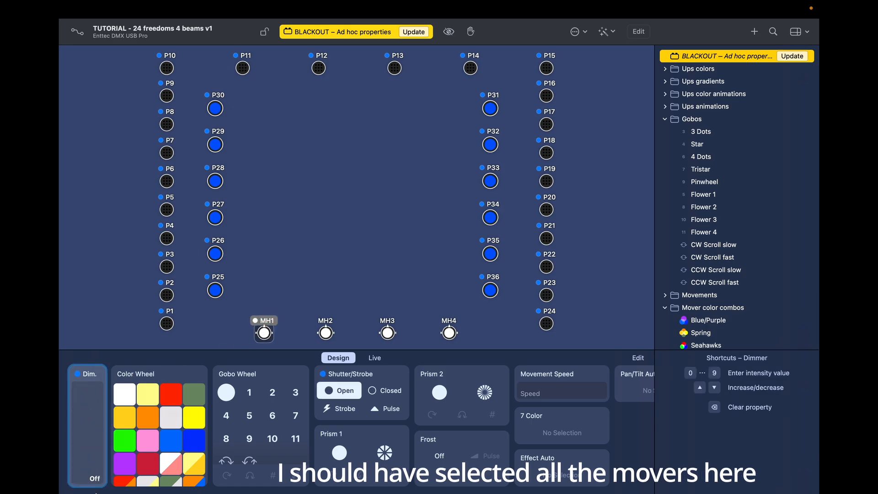
{"action": "left_click", "coordinate": [128, 399]}
{"action": "left_click", "coordinate": [230, 396]}
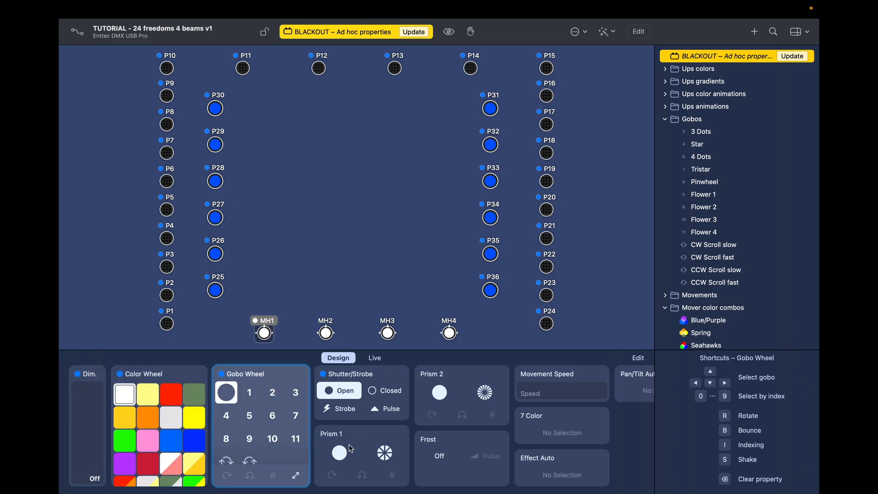
{"action": "left_click", "coordinate": [338, 457]}
{"action": "left_click", "coordinate": [441, 394]}
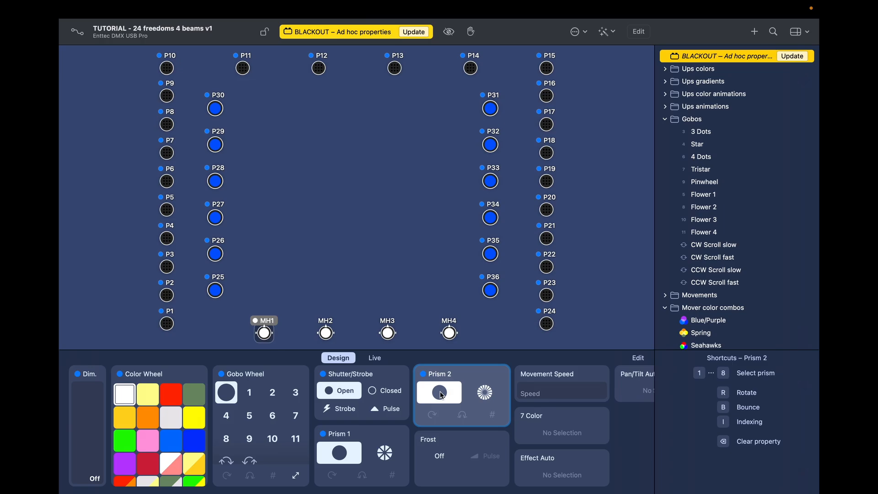
{"action": "left_click", "coordinate": [390, 393]}
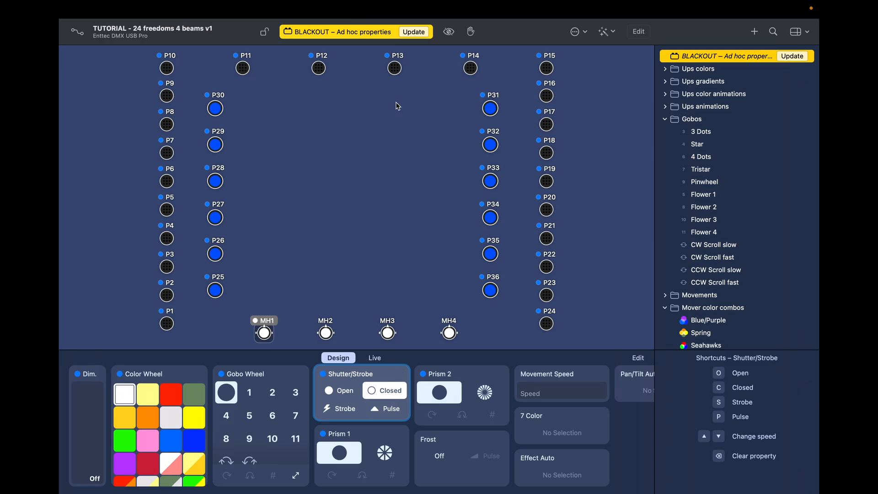
{"action": "left_click", "coordinate": [413, 32]}
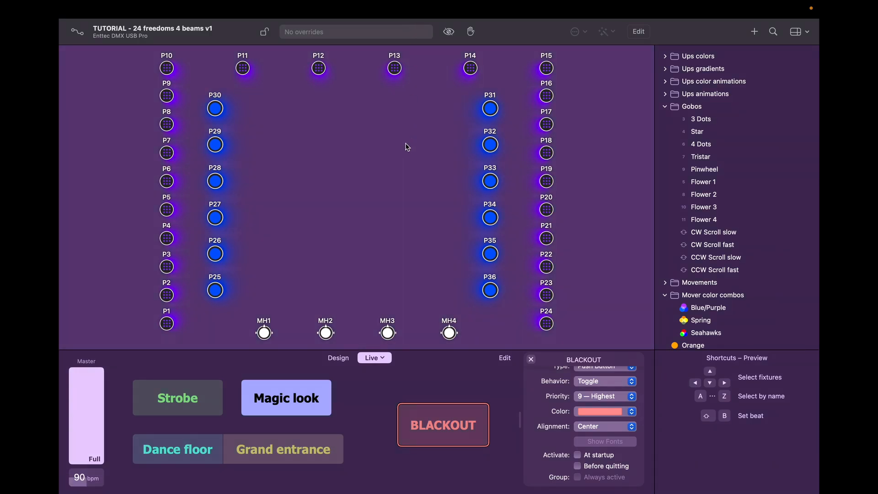
{"action": "left_click", "coordinate": [430, 438]}
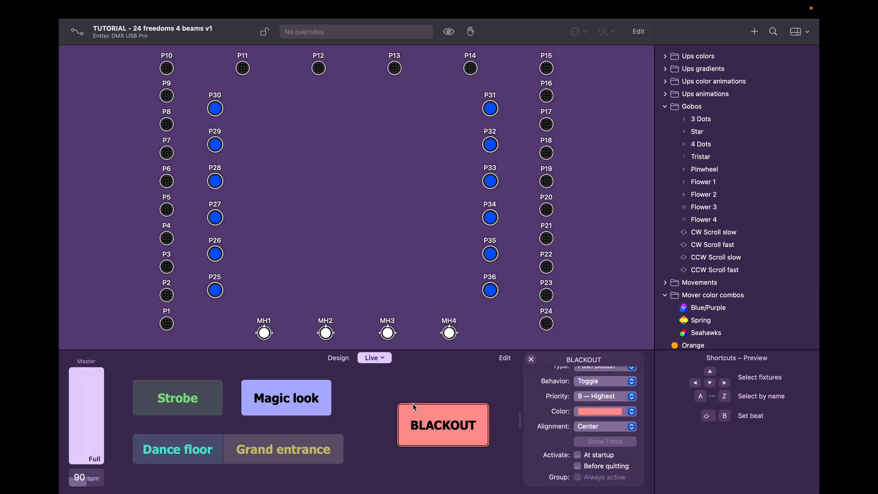
{"action": "left_click", "coordinate": [429, 420]}
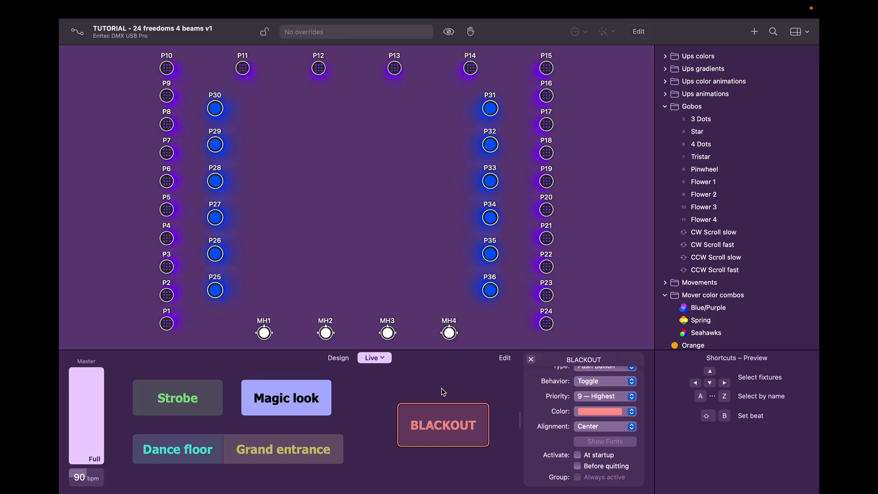
Step: Place Grand entrance top-left, Dance floor beneath it, and Magic look at lower left
{"action": "left_click", "coordinate": [506, 359]}
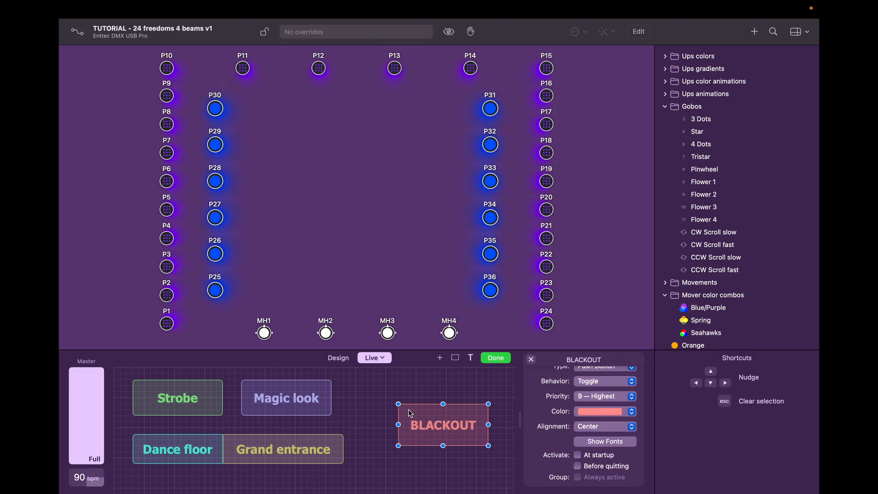
{"action": "left_click_drag", "start_coordinate": [265, 451], "coordinate": [295, 457]}
{"action": "left_click_drag", "start_coordinate": [193, 455], "coordinate": [199, 470]}
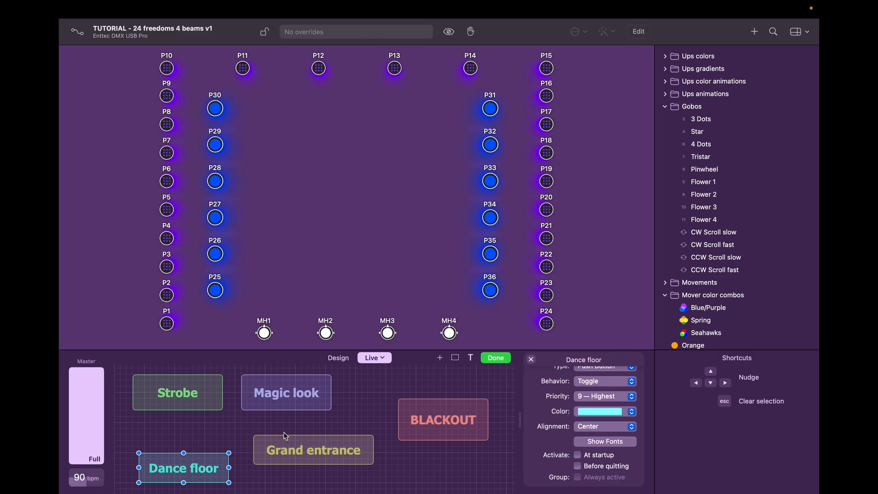
{"action": "left_click_drag", "start_coordinate": [282, 390], "coordinate": [330, 385]}
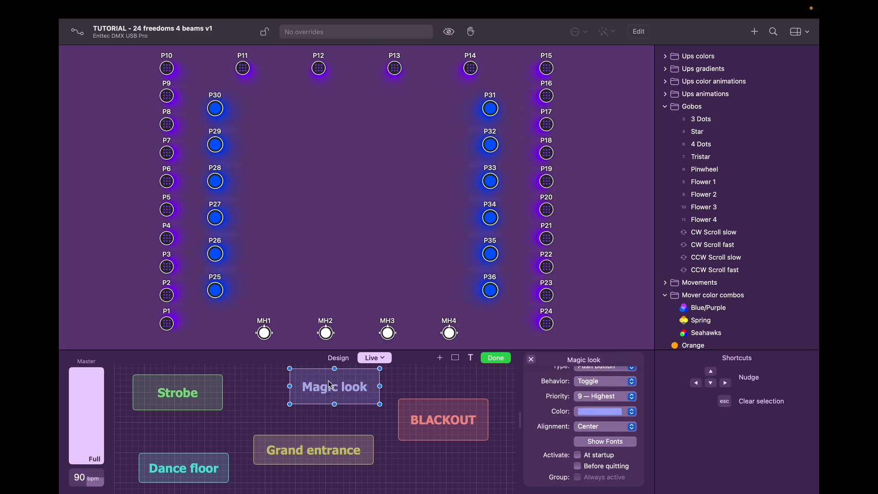
{"action": "left_click_drag", "start_coordinate": [195, 393], "coordinate": [448, 471]}
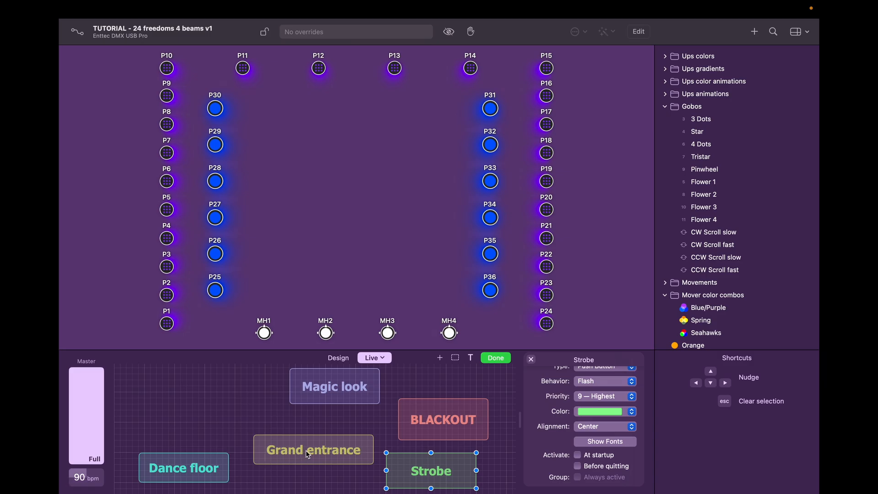
{"action": "left_click_drag", "start_coordinate": [304, 452], "coordinate": [179, 380]}
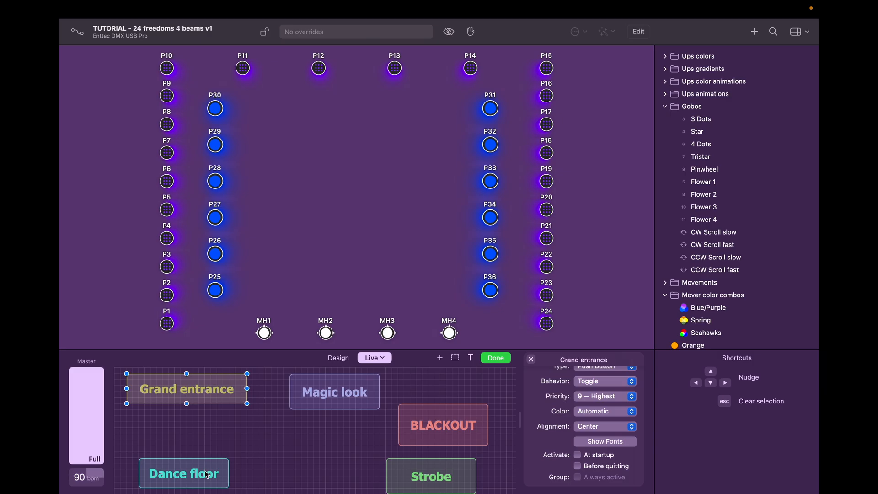
{"action": "left_click_drag", "start_coordinate": [207, 475], "coordinate": [247, 417]}
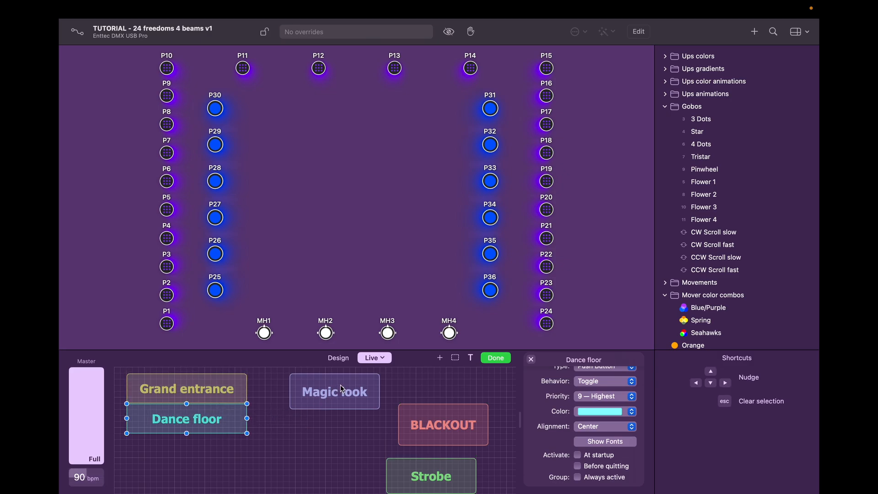
{"action": "left_click_drag", "start_coordinate": [340, 386], "coordinate": [190, 459]}
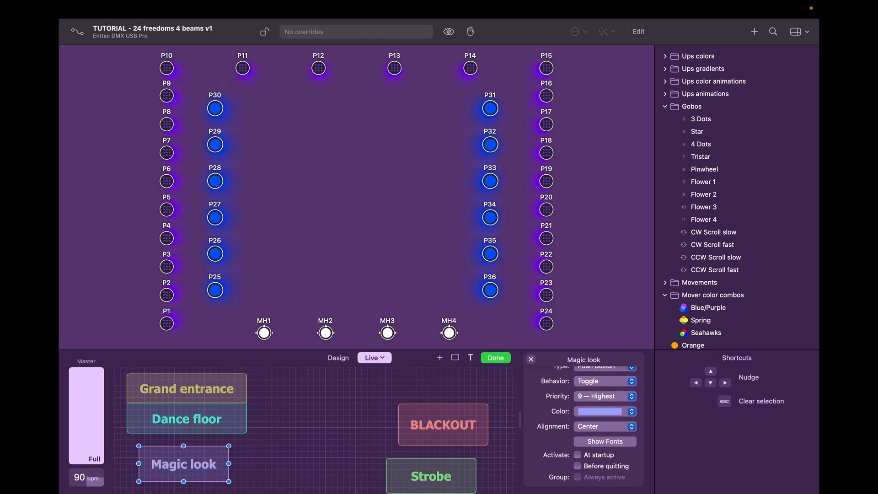
Step: Put Strobe in the centre and BLACKOUT on the right, resizing BLACKOUT to 180×84
{"action": "left_click", "coordinate": [429, 476]}
{"action": "left_click_drag", "start_coordinate": [429, 476], "coordinate": [331, 416]}
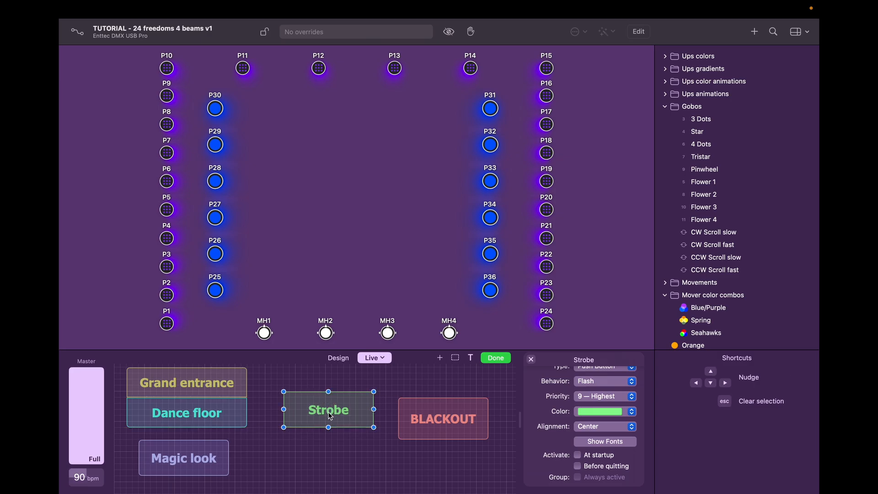
{"action": "left_click", "coordinate": [431, 430]}
{"action": "left_click_drag", "start_coordinate": [432, 431], "coordinate": [448, 426]}
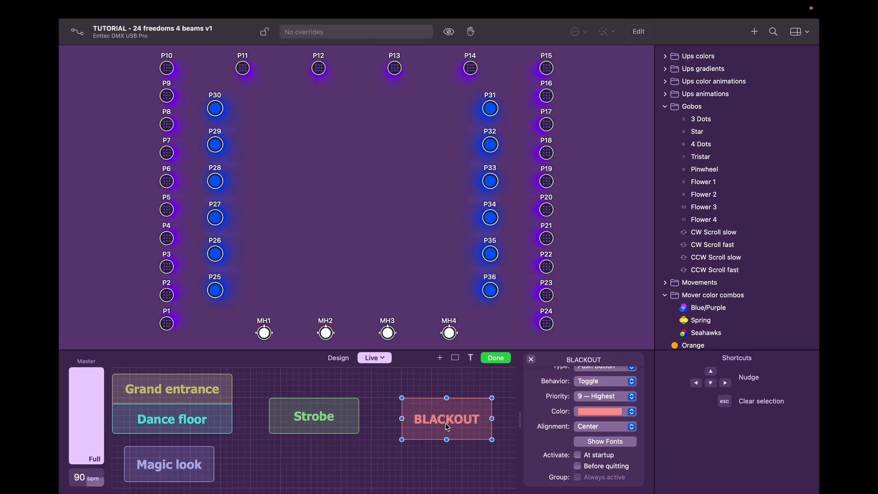
{"action": "scroll", "coordinate": [392, 447], "scroll_direction": "left", "scroll_amount": 1}
{"action": "scroll", "coordinate": [392, 447], "scroll_direction": "up", "scroll_amount": 1}
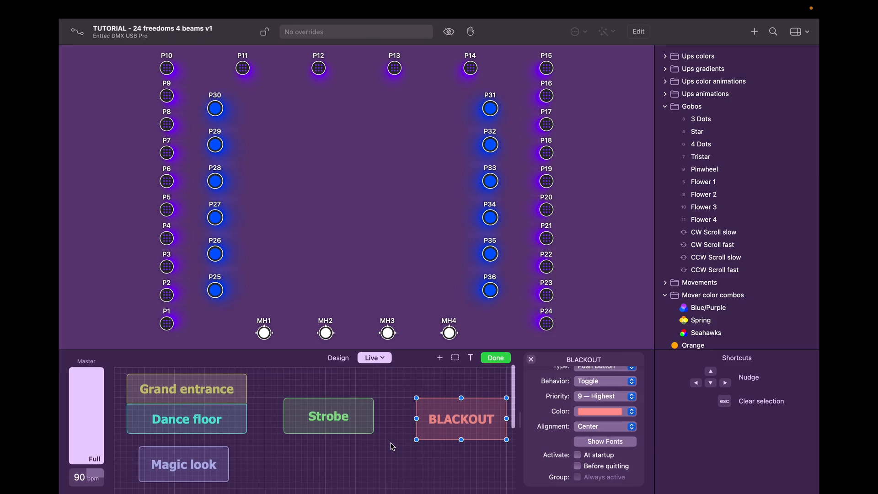
{"action": "left_click_drag", "start_coordinate": [480, 413], "coordinate": [473, 413]}
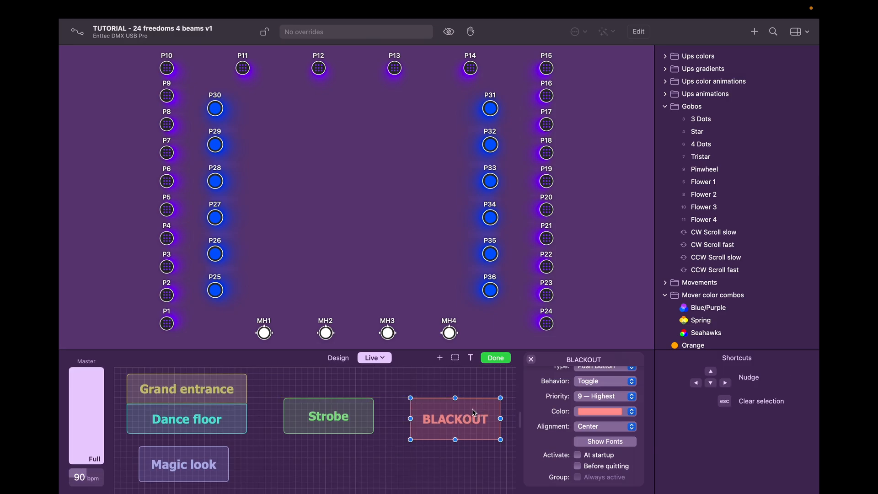
{"action": "left_click", "coordinate": [347, 417]}
{"action": "left_click_drag", "start_coordinate": [348, 418], "coordinate": [348, 424]}
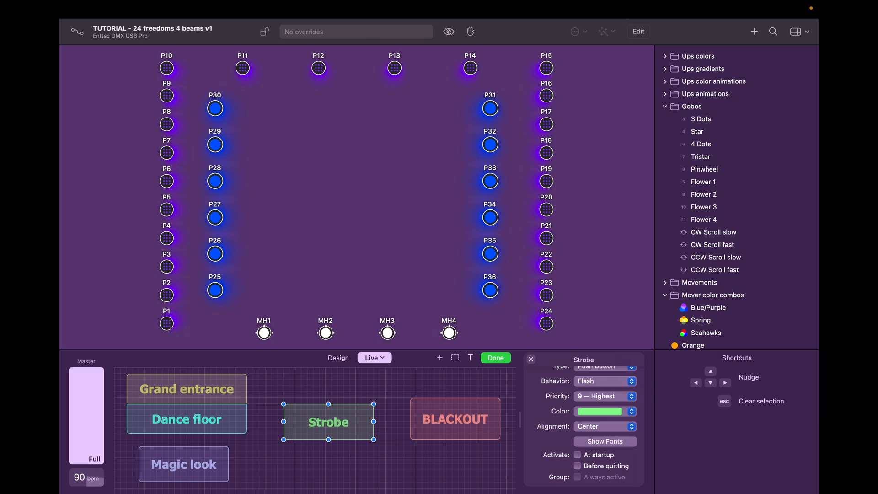
{"action": "left_click", "coordinate": [458, 437]}
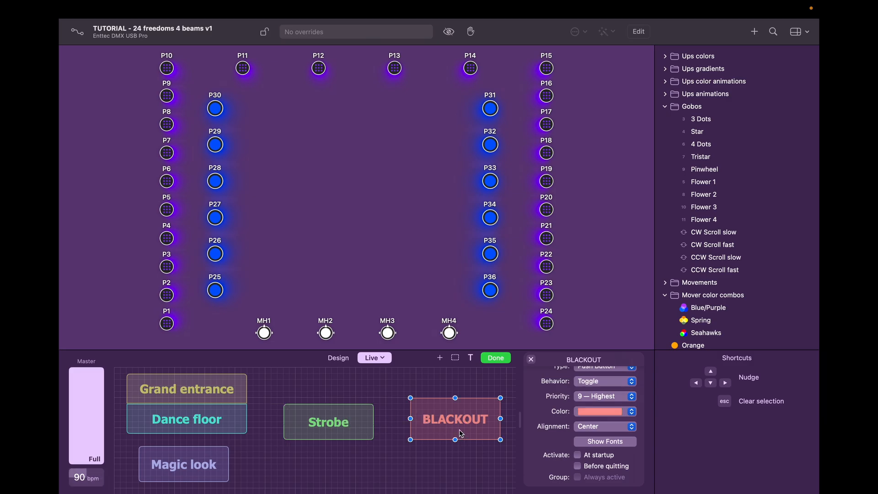
{"action": "left_click_drag", "start_coordinate": [456, 440], "coordinate": [456, 445]}
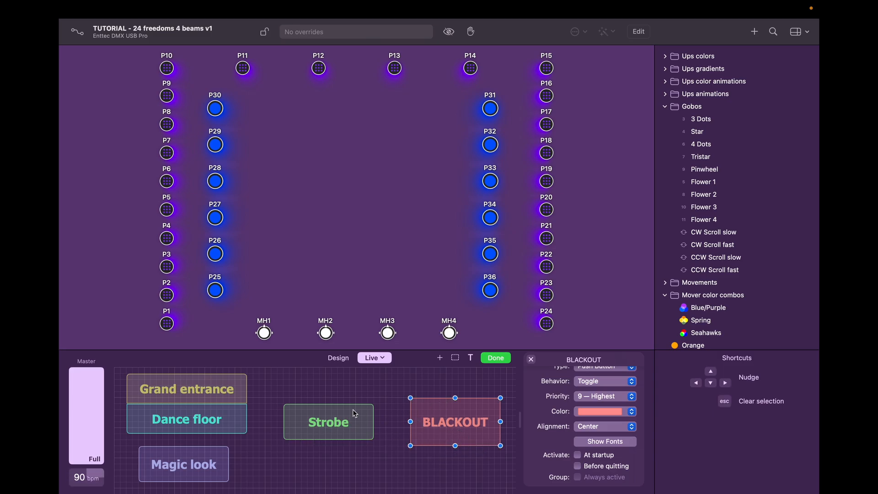
Step: Finish the page layout and give the BLACKOUT button an external MIDI trigger
{"action": "left_click", "coordinate": [503, 360]}
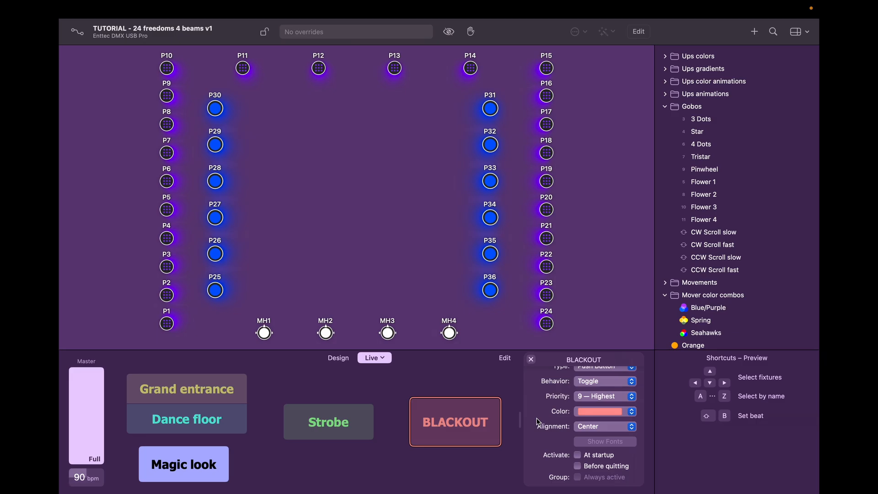
{"action": "right_click", "coordinate": [443, 431]}
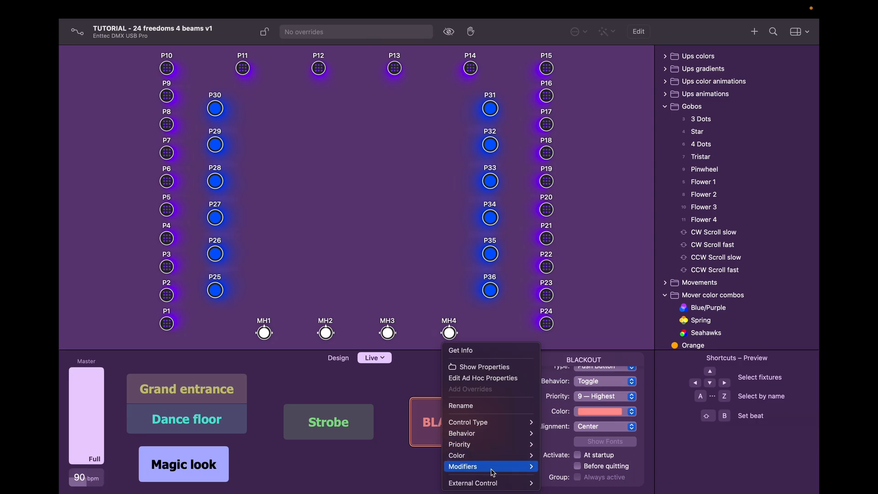
{"action": "mouse_move", "coordinate": [494, 488]}
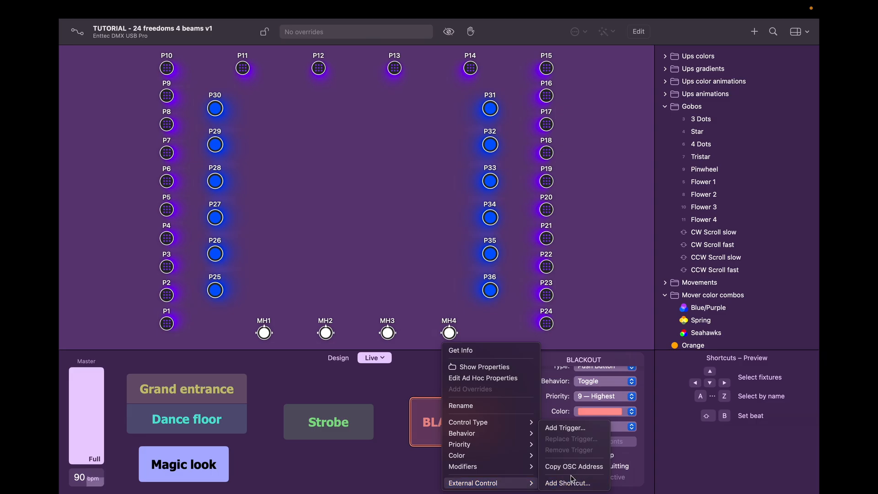
{"action": "left_click", "coordinate": [567, 432]}
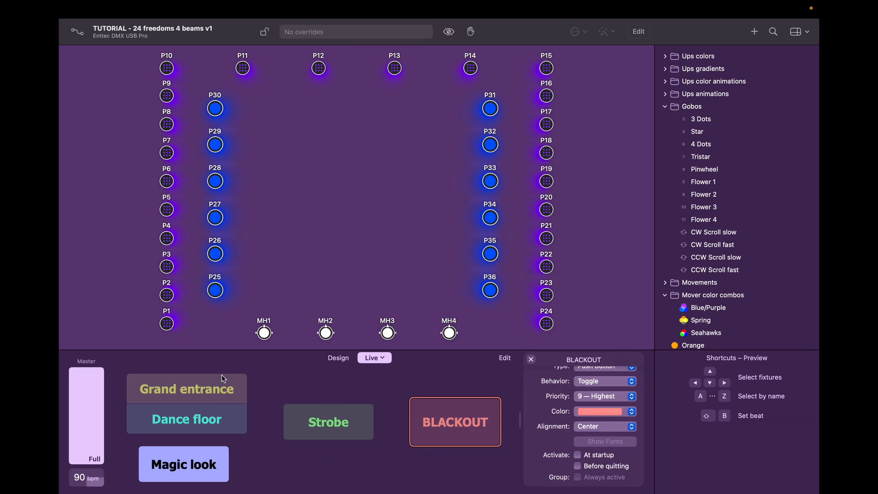
Step: Check the Master fader's external control (Channel 1: CC 56, APC mini mk2) and open the live pages list
{"action": "right_click", "coordinate": [90, 388]}
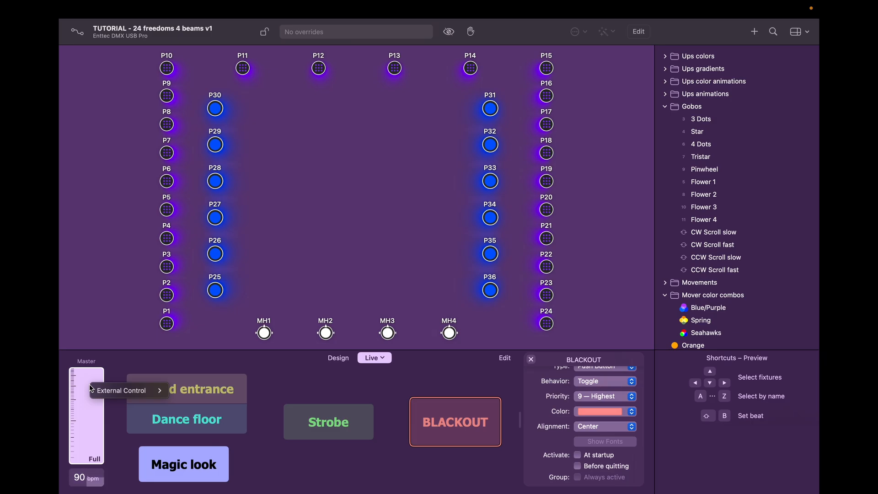
{"action": "mouse_move", "coordinate": [113, 394]}
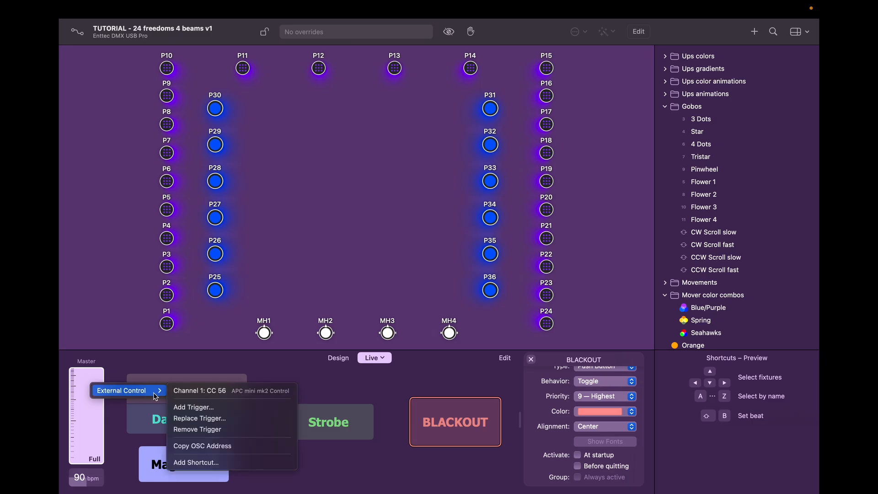
{"action": "left_click", "coordinate": [407, 474]}
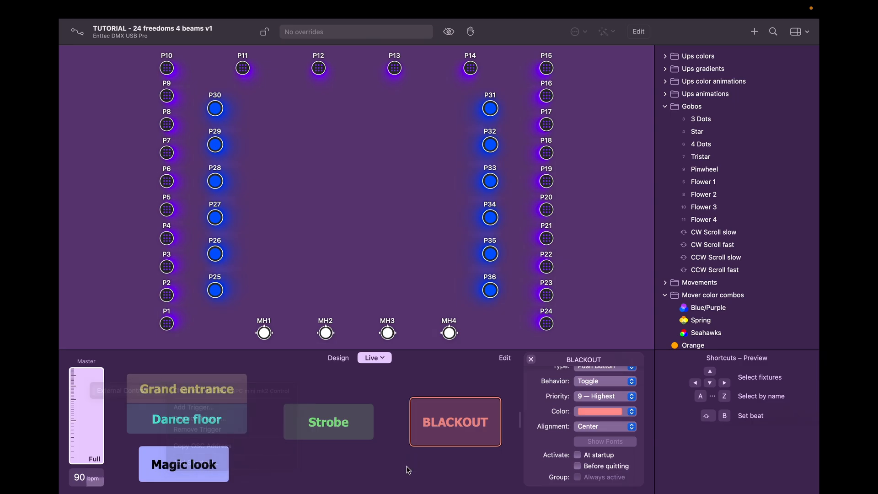
{"action": "left_click", "coordinate": [383, 359]}
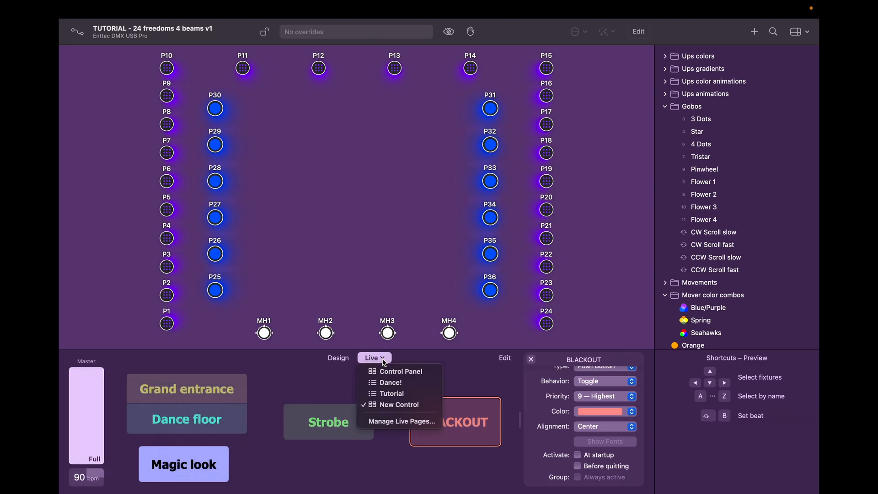
Step: Switch to the Dance! cuelist and check cue 003 Blue green's external control
{"action": "left_click", "coordinate": [390, 386]}
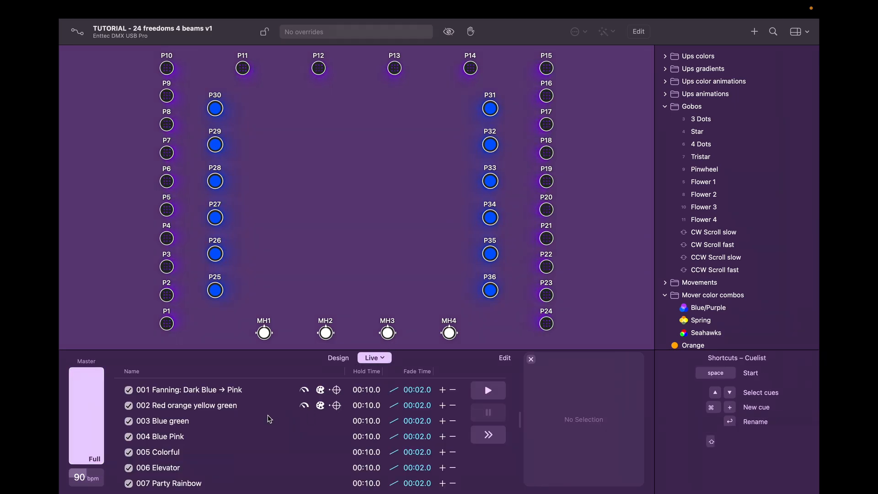
{"action": "right_click", "coordinate": [264, 429]}
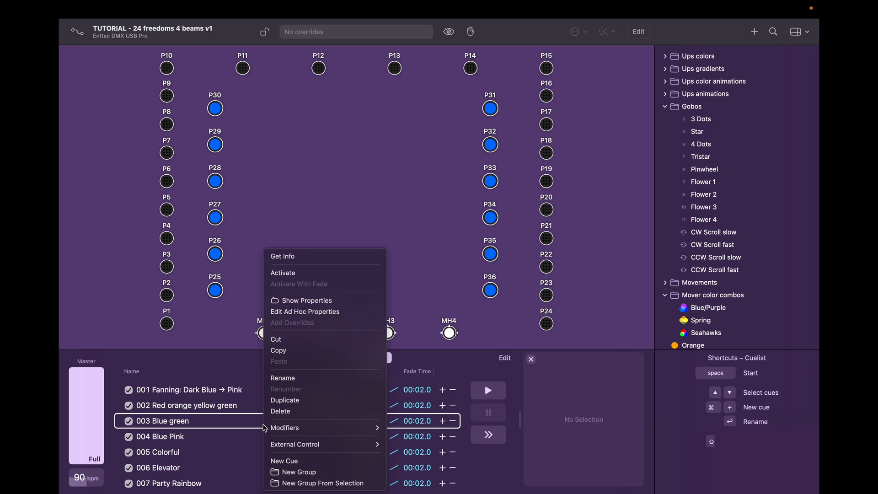
{"action": "mouse_move", "coordinate": [300, 451]}
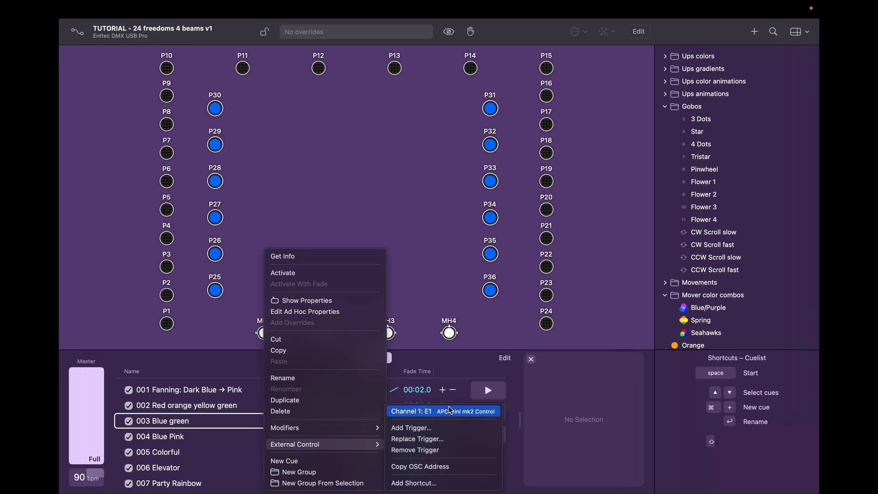
{"action": "key", "text": "Escape"}
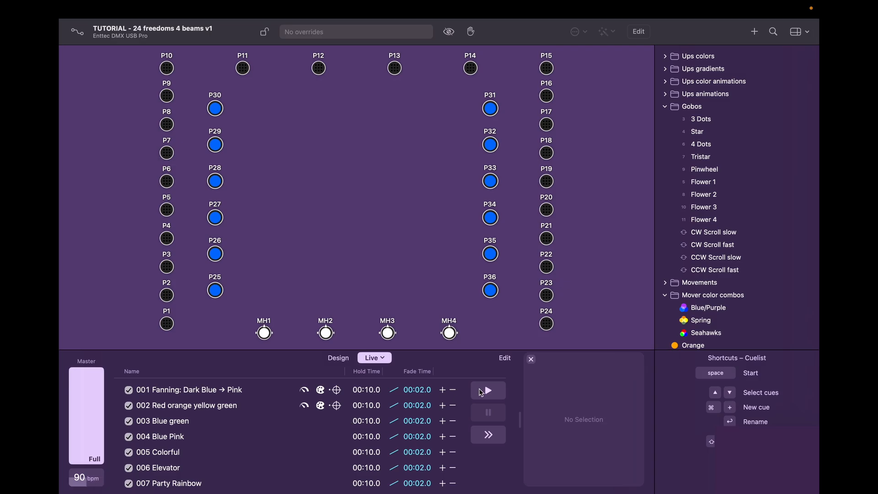
Step: Review the external control trigger assigned to the Play button
{"action": "right_click", "coordinate": [491, 392]}
{"action": "mouse_move", "coordinate": [500, 397]}
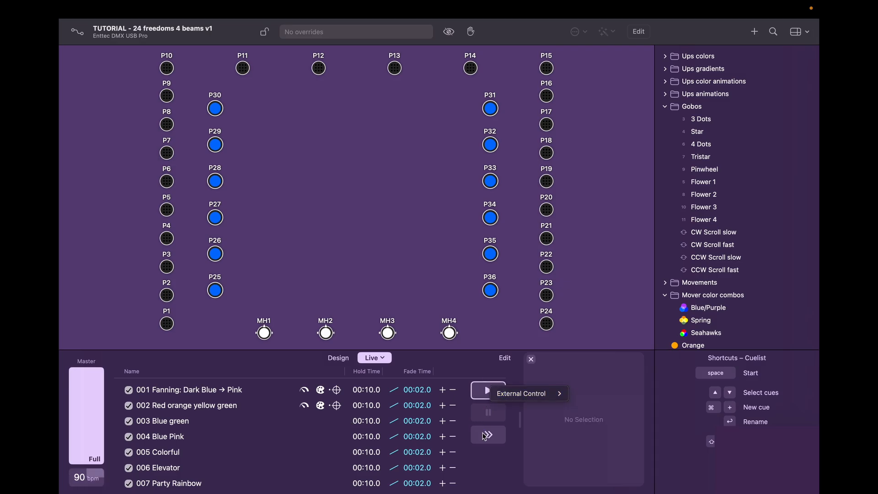
{"action": "left_click", "coordinate": [491, 459]}
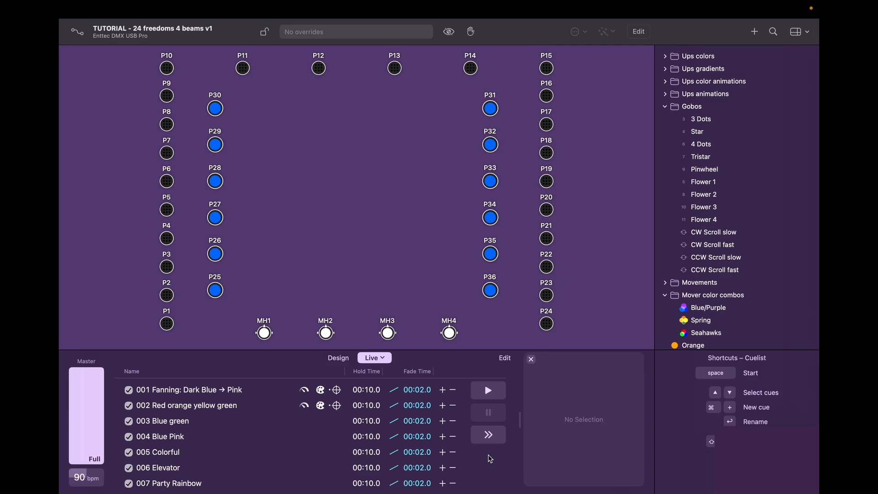